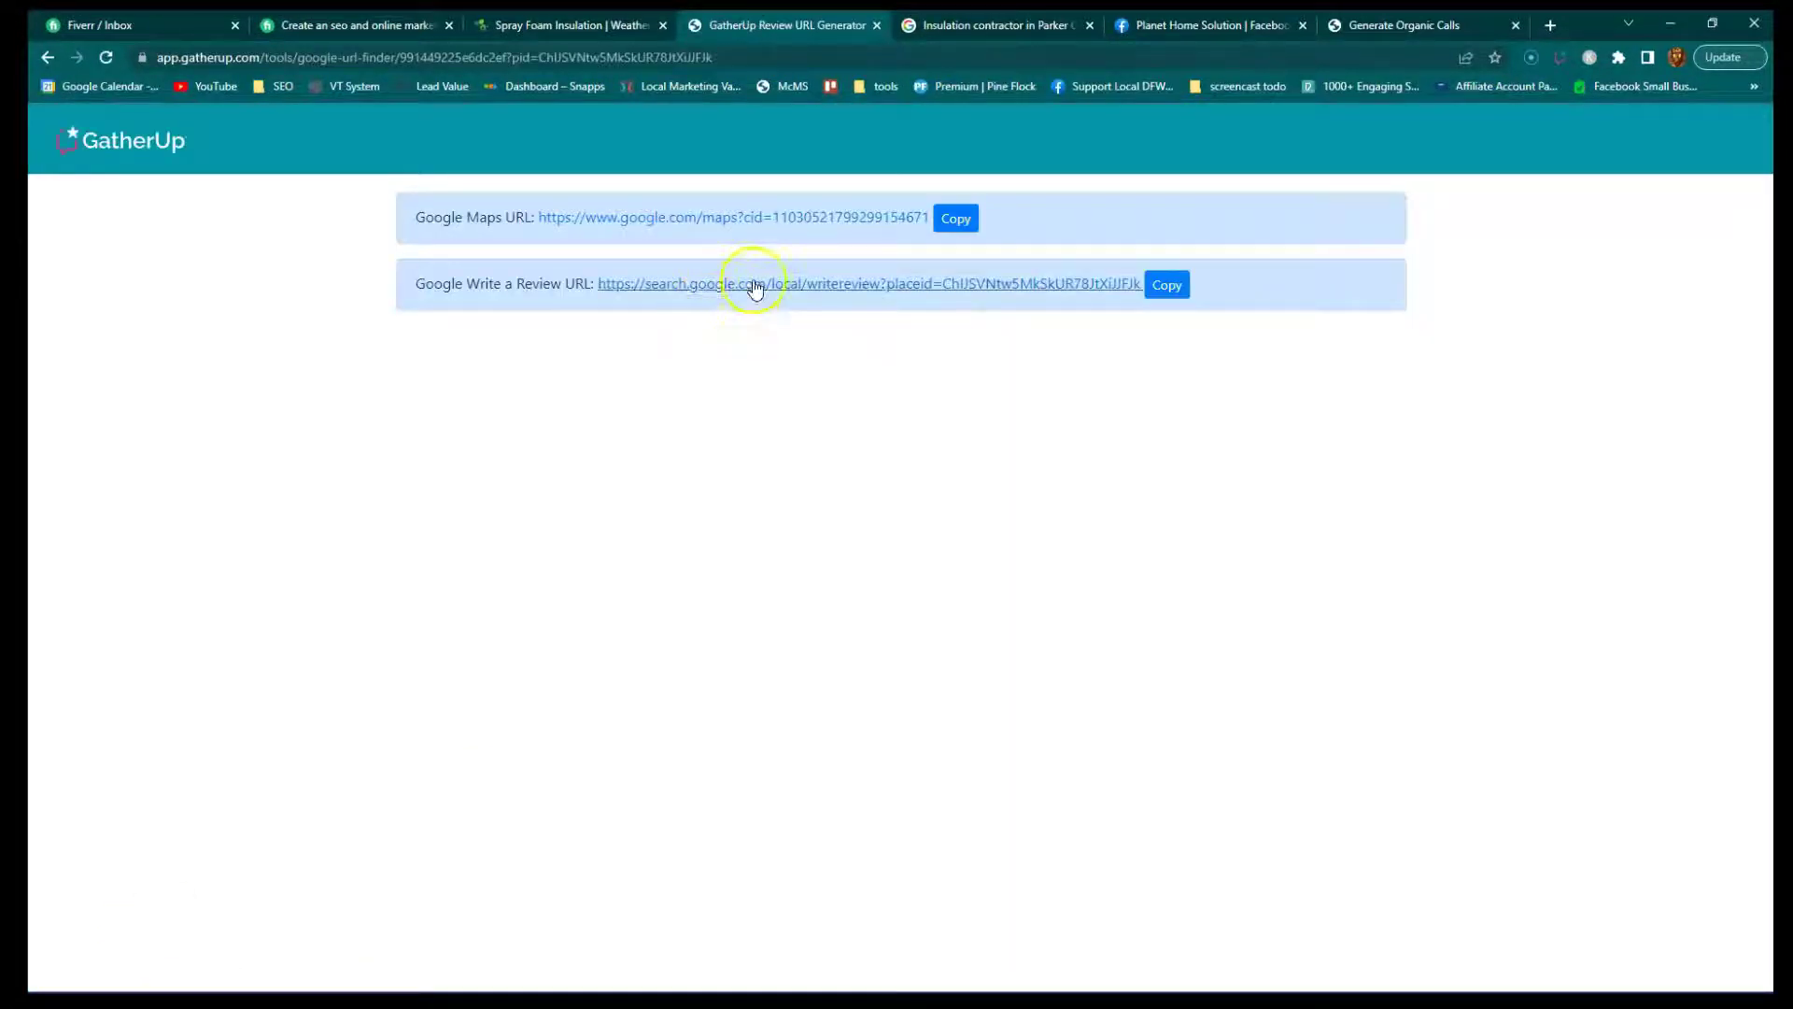
Open the Google write-a-review link, dismiss the review form and examine Planet Home Solution's business listing and reviews.
left_click(1112, 285)
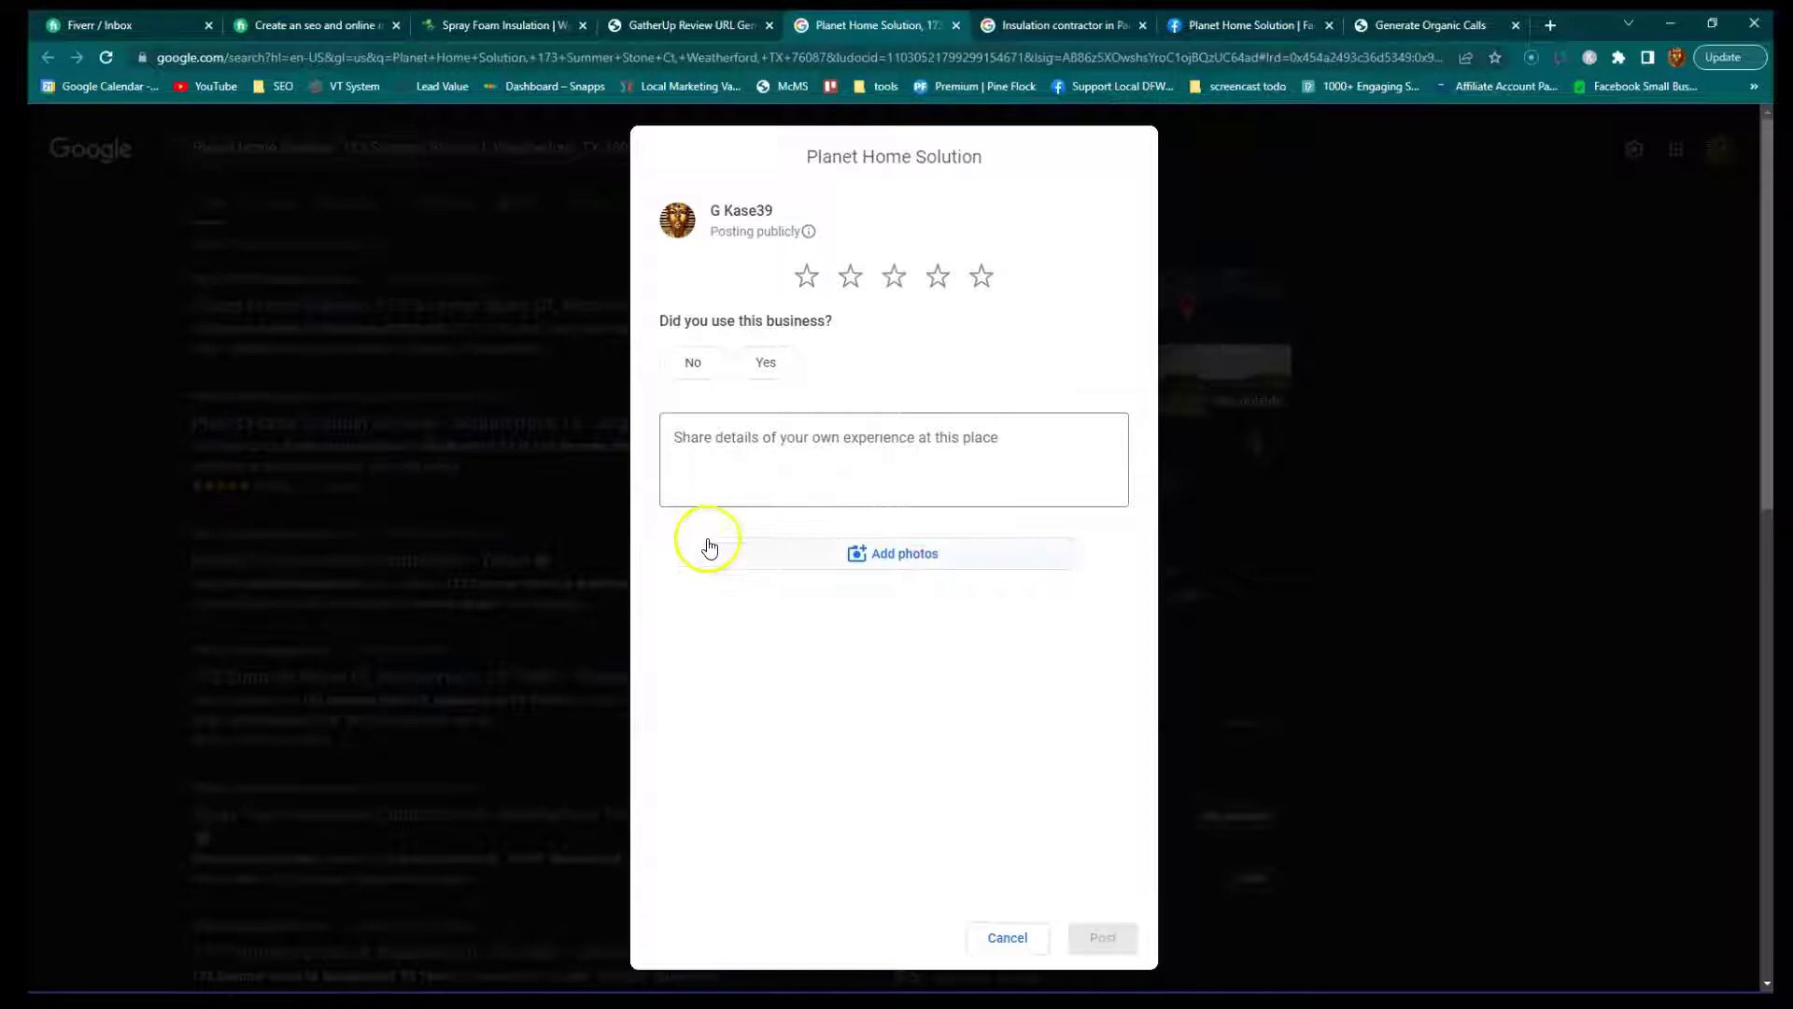
left_click(984, 935)
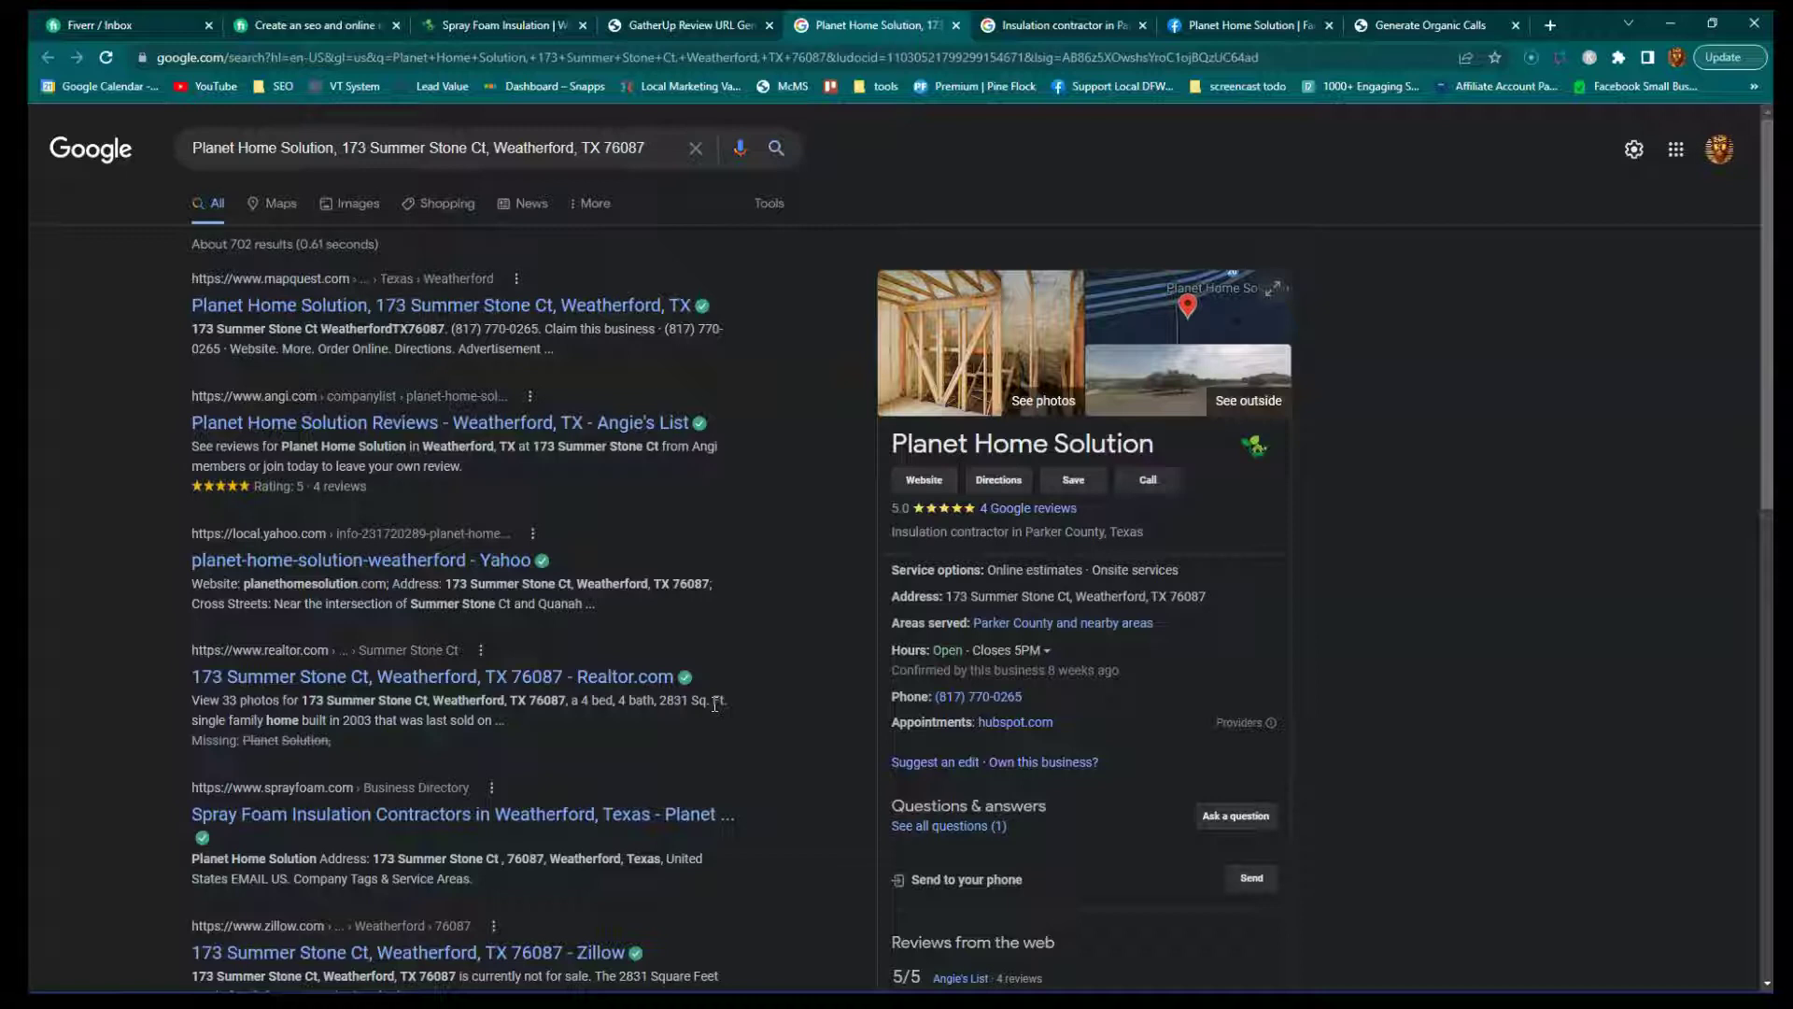
scroll(853, 720, "down", 8)
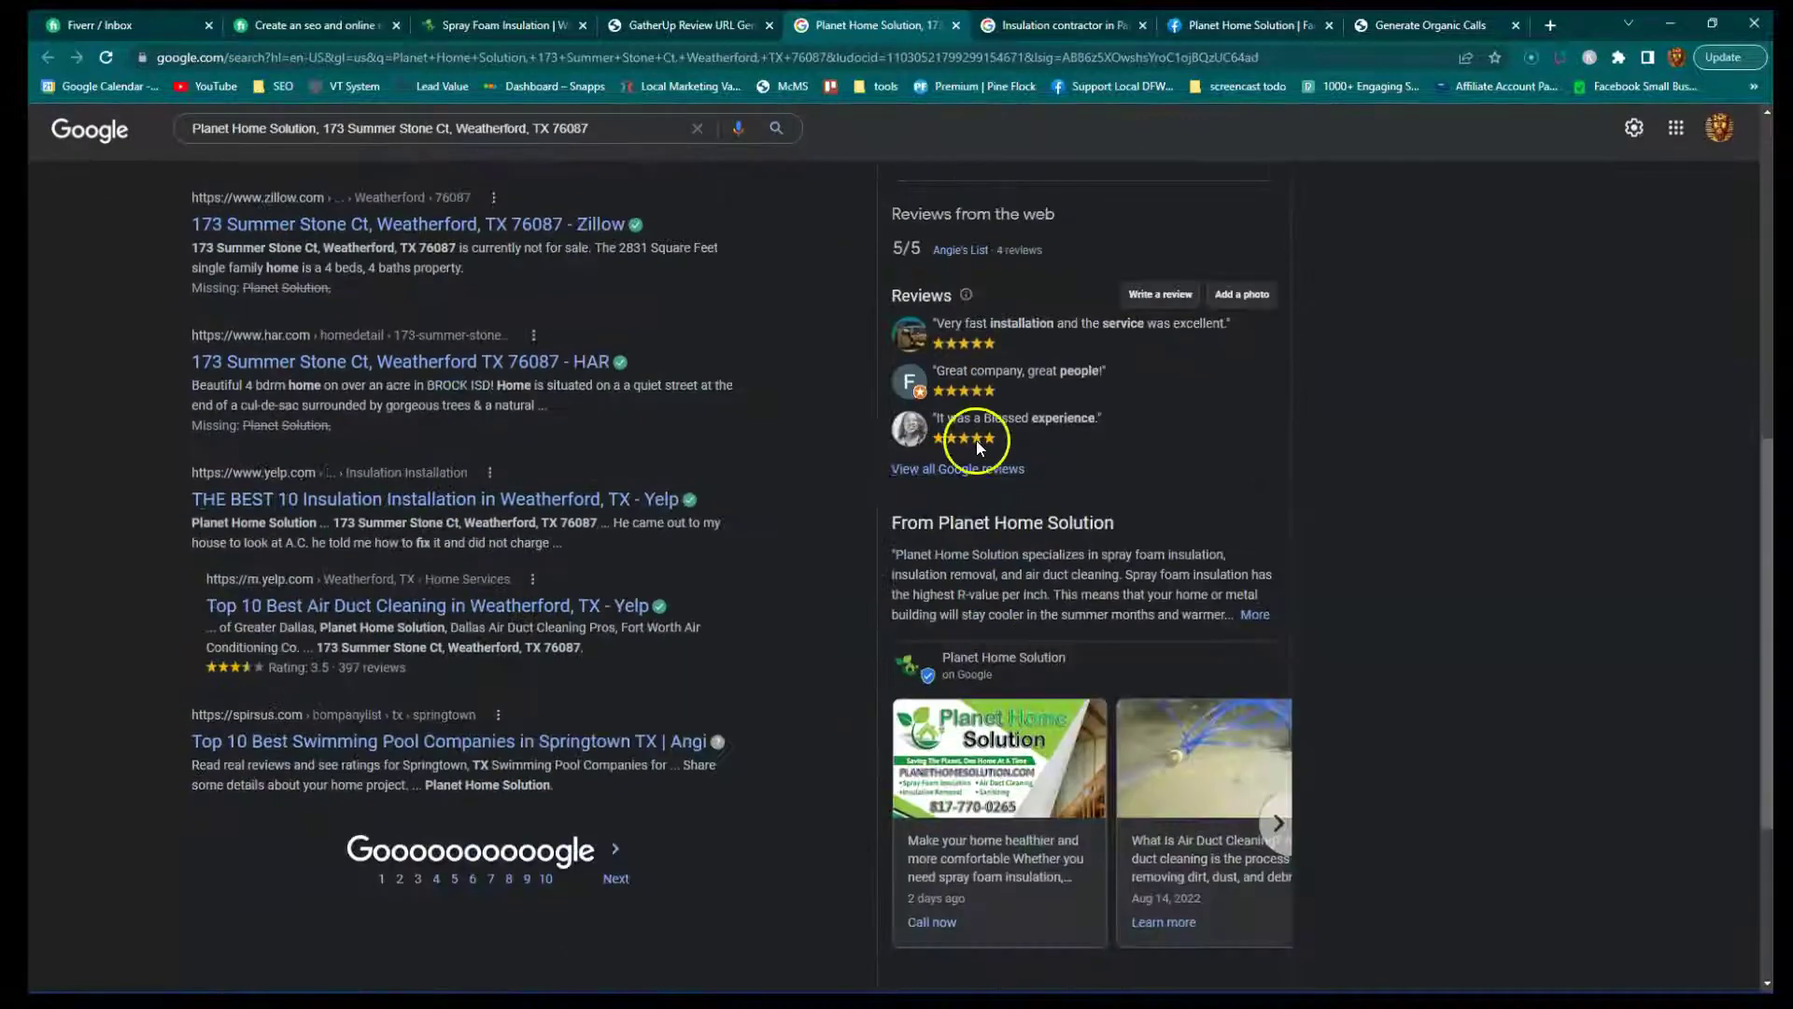
scroll(837, 676, "down", 1)
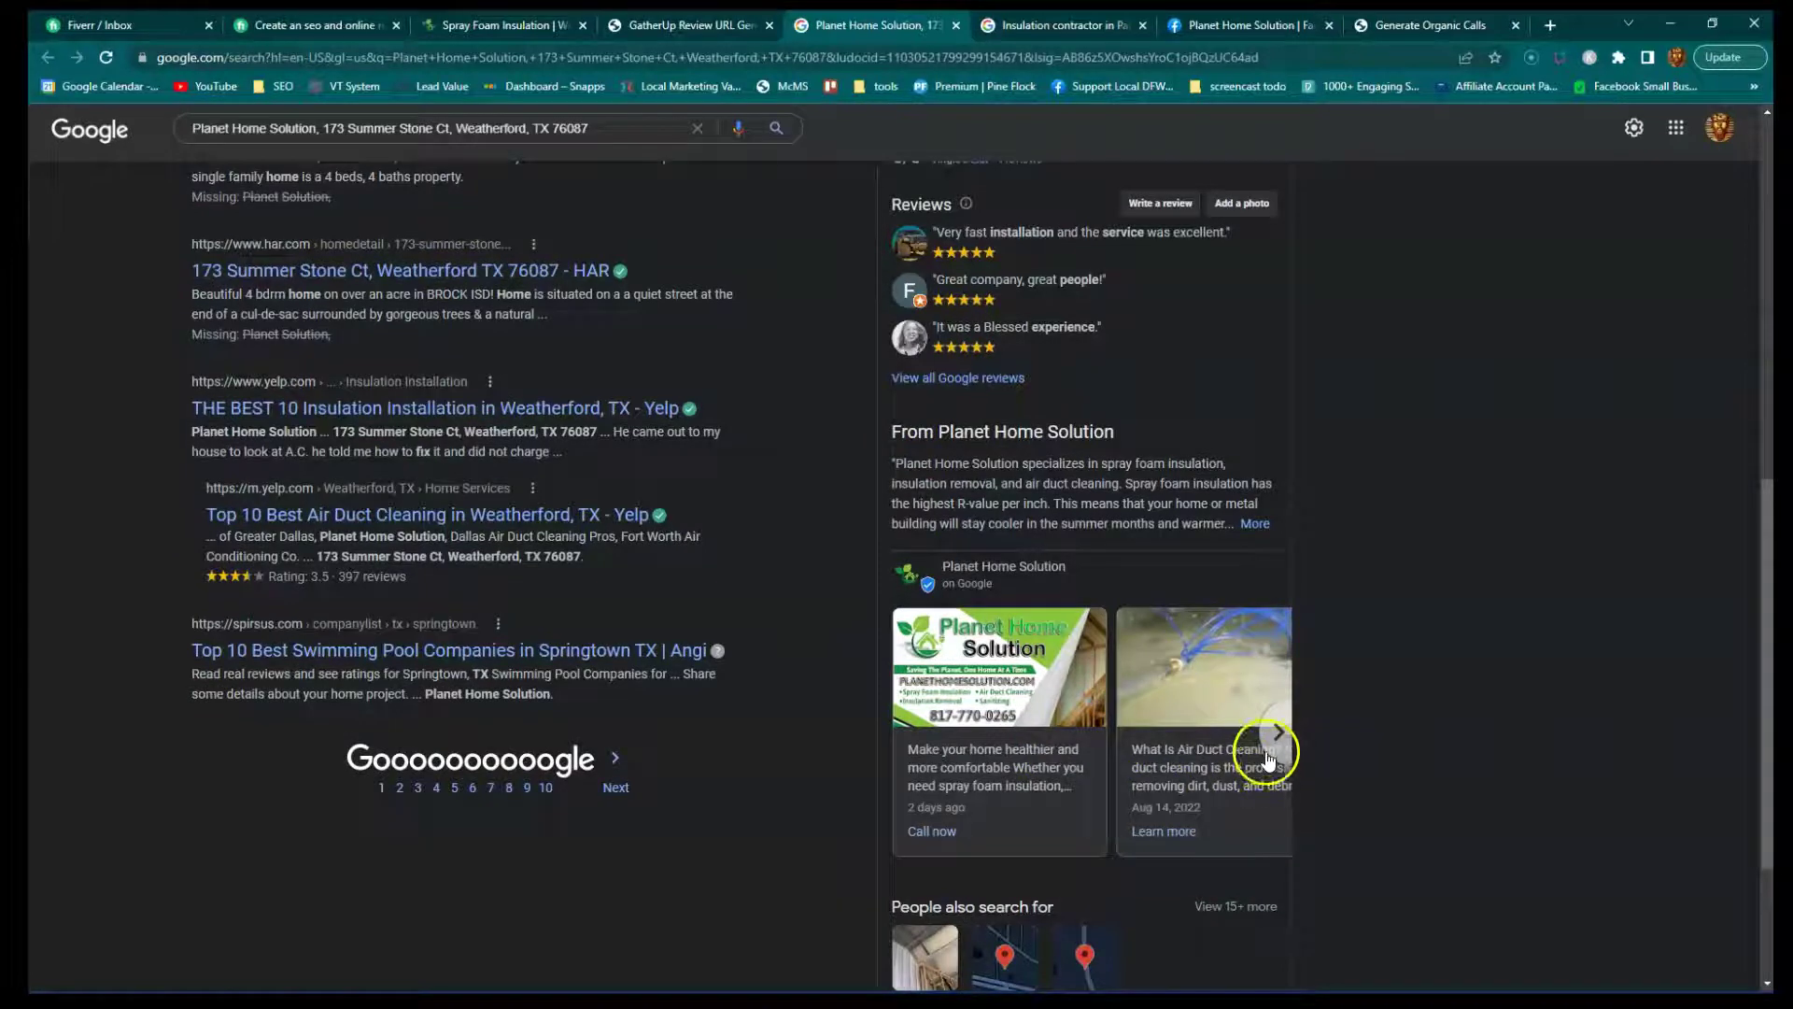
Browse the posted updates on Planet Home Solution's Google listing, from the newest post to the oldest, and return to the listing.
left_click(1012, 829)
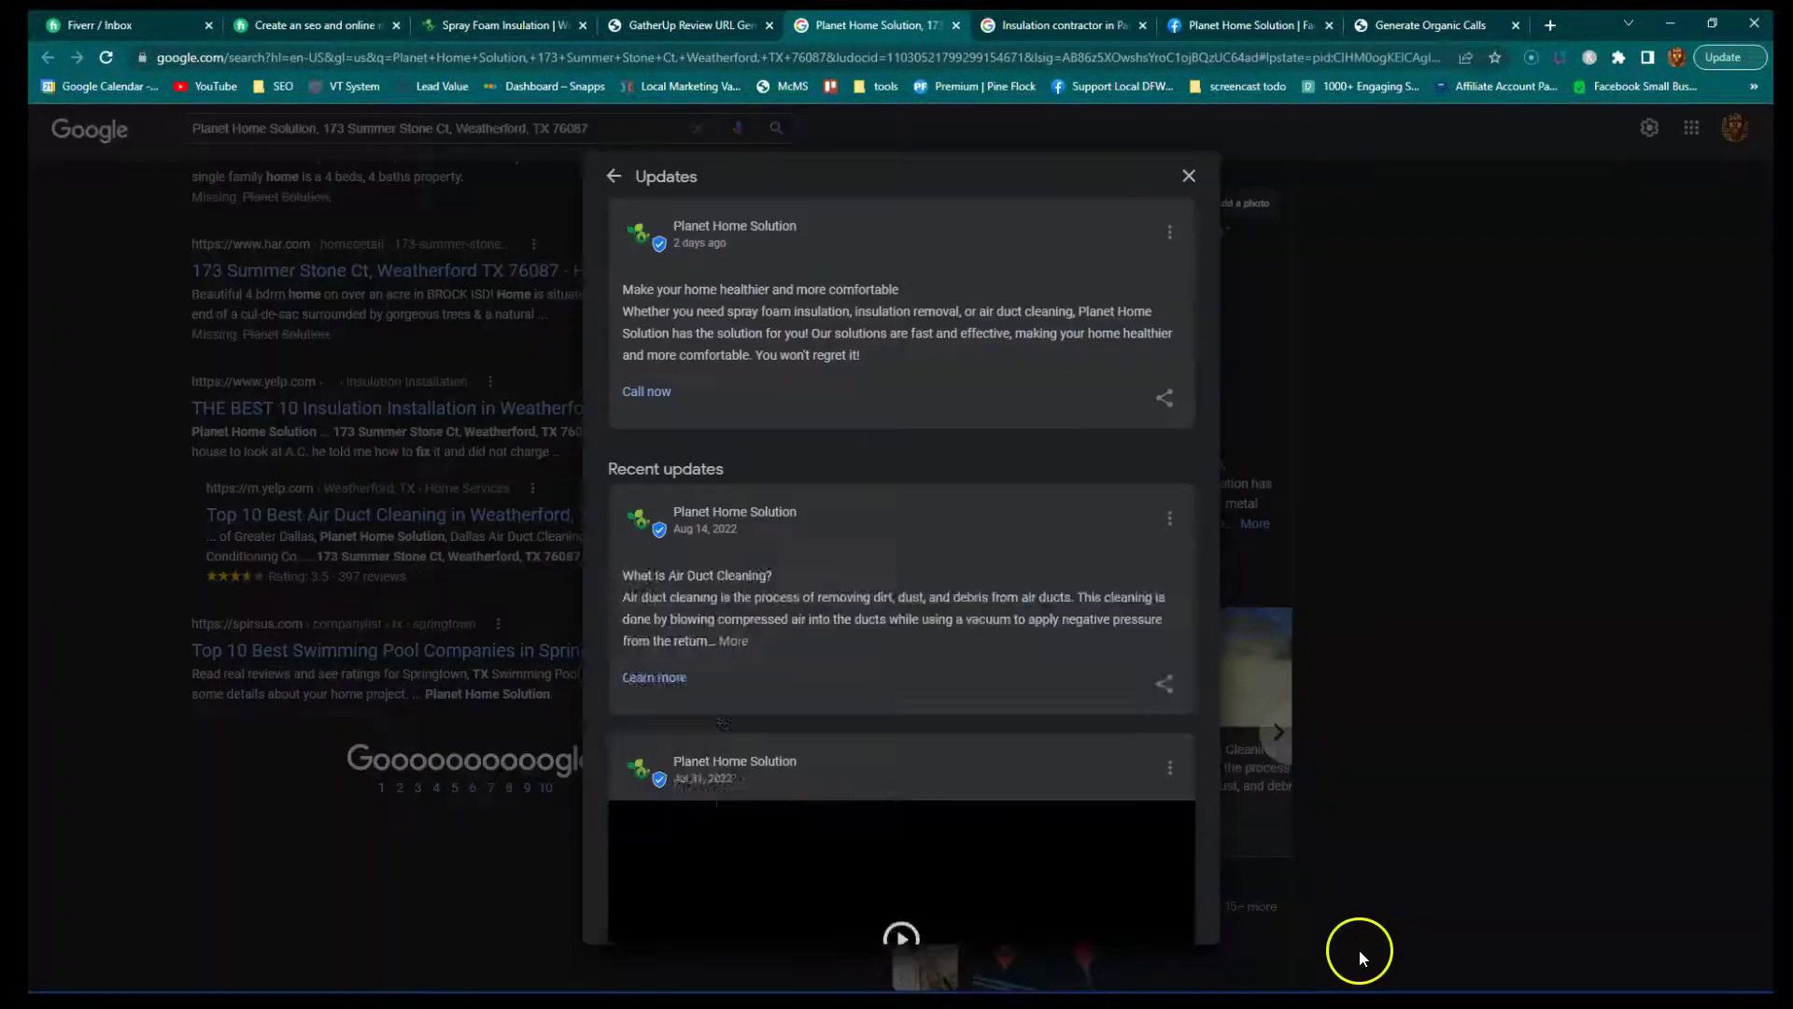
scroll(893, 653, "down", 15)
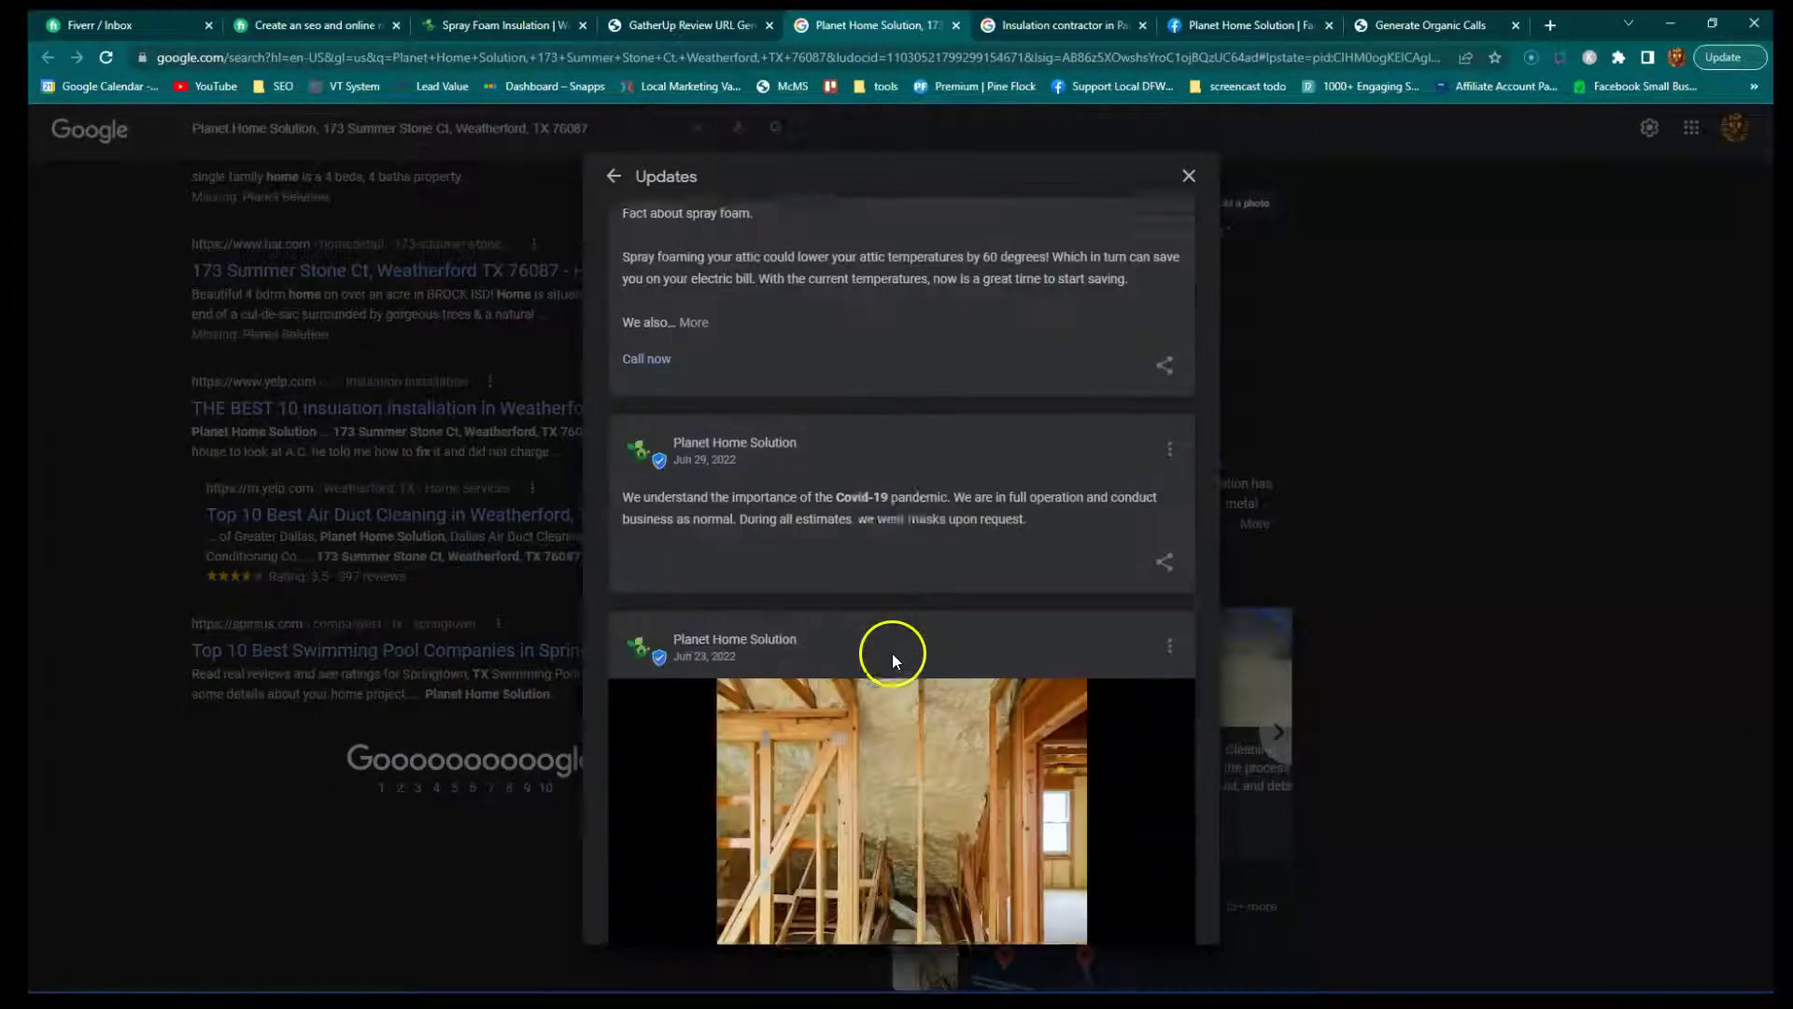
scroll(893, 653, "down", 12)
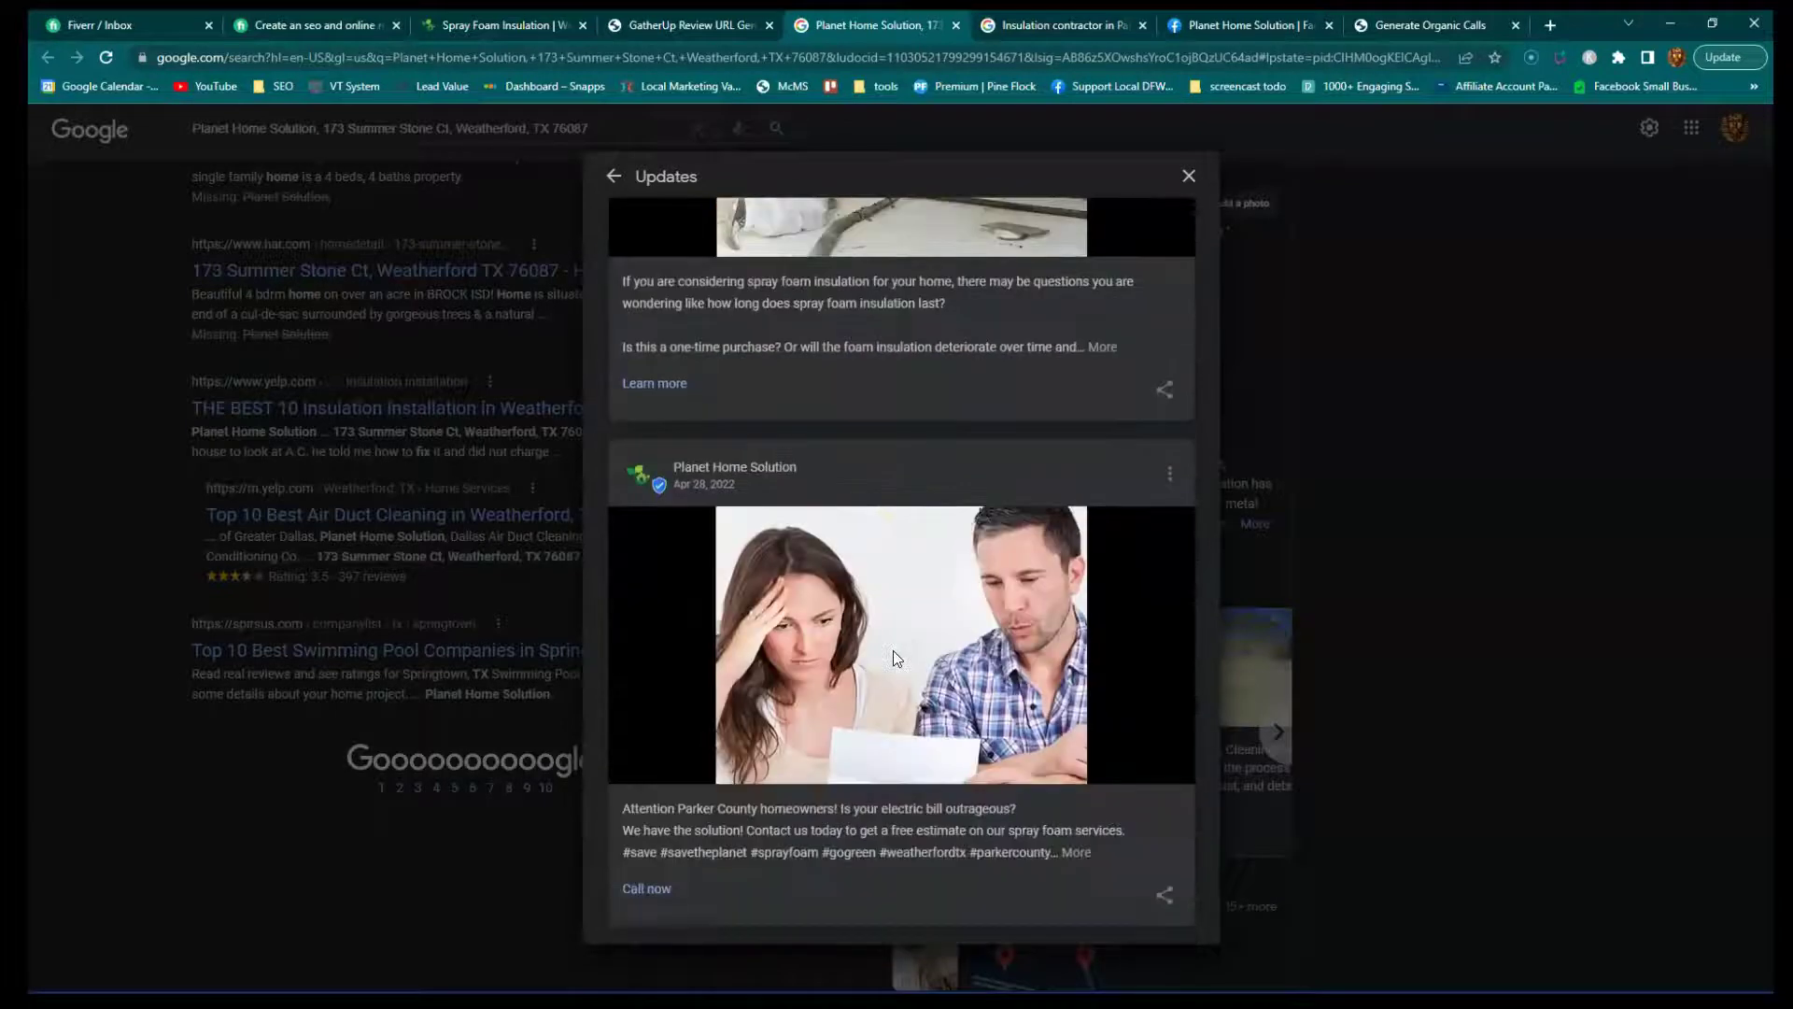
scroll(893, 650, "up", 20)
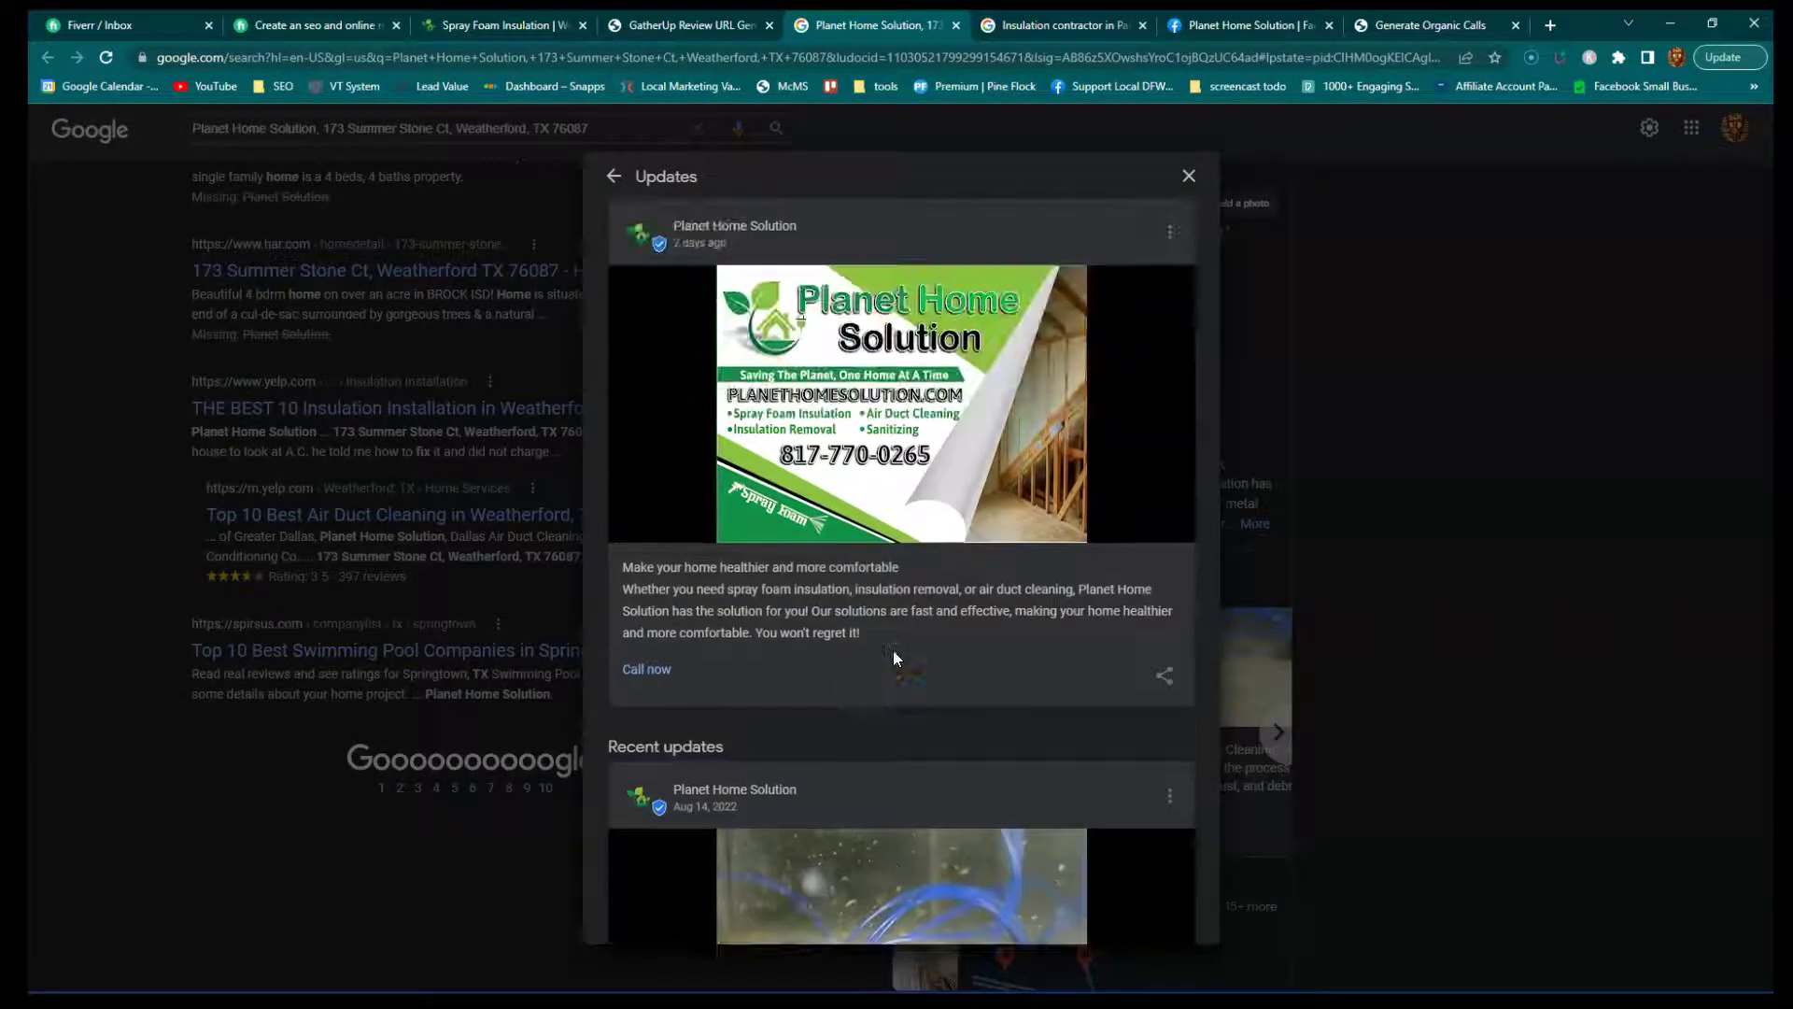
left_click(75, 825)
scroll(822, 829, "up", 15)
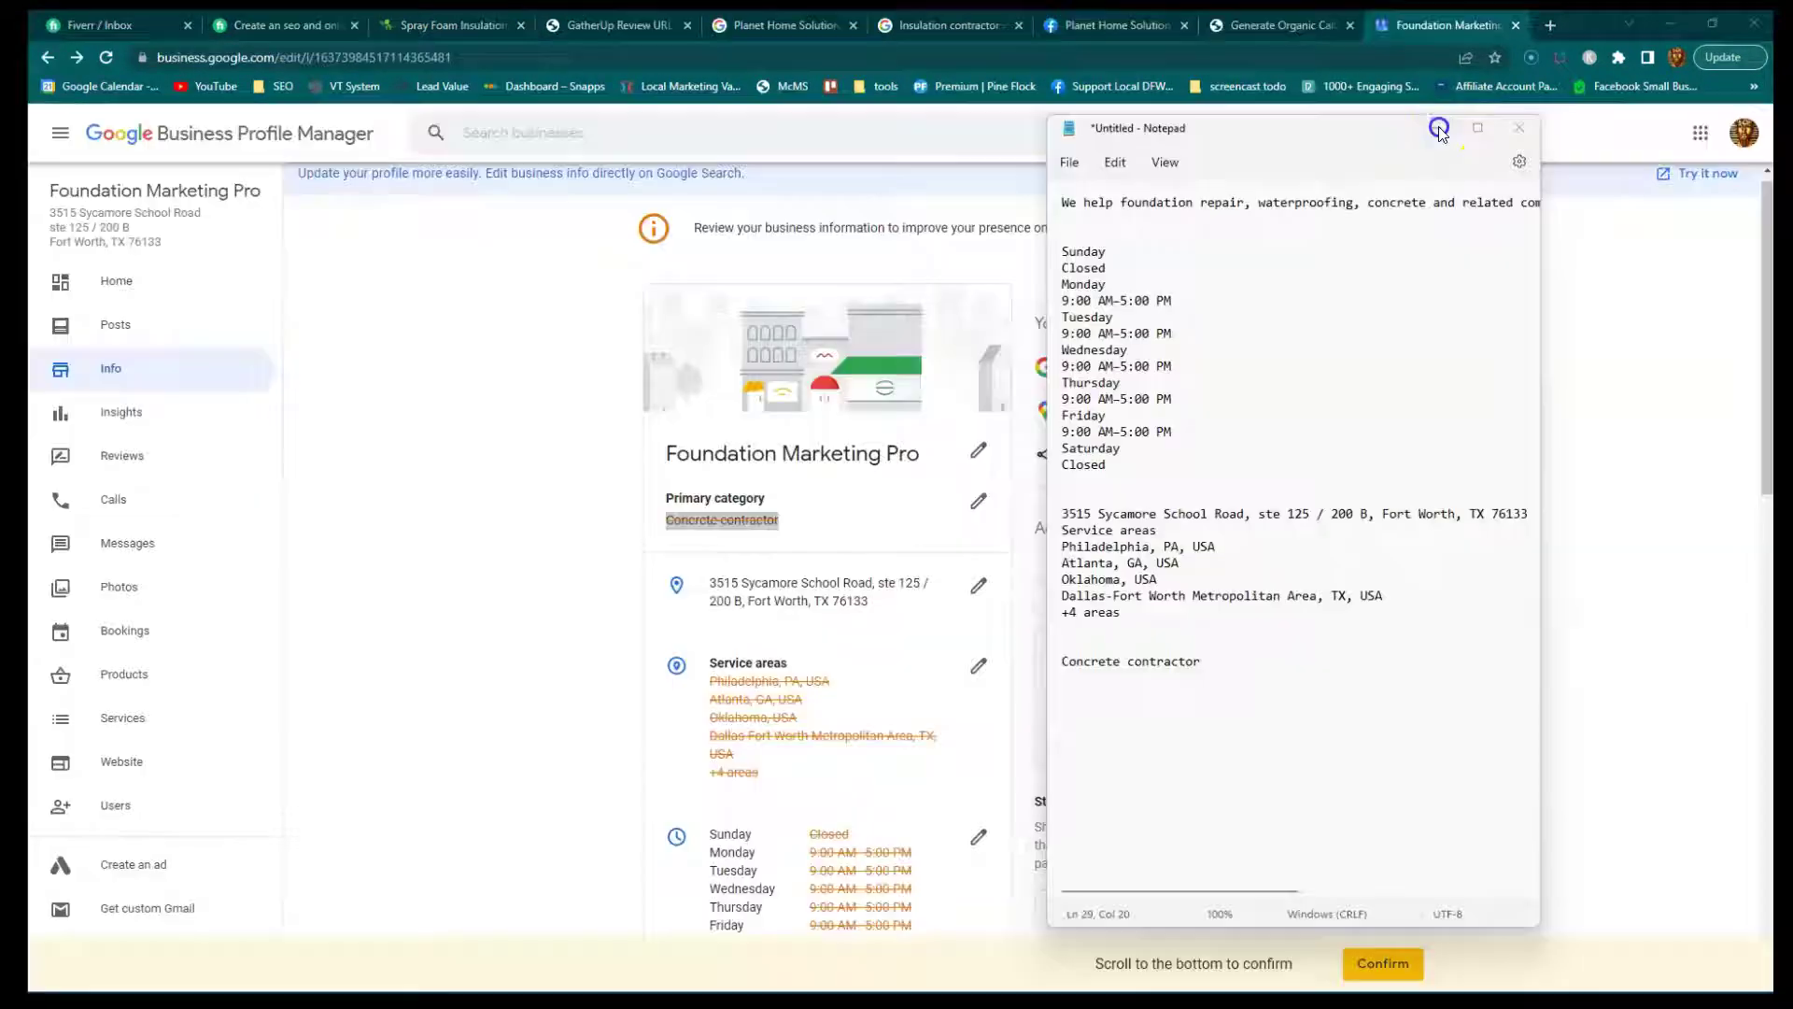
Minimize the Notepad notes, revisit the Planet Home Solution listing and return to the Foundation Marketing Pro business info page.
left_click(1439, 130)
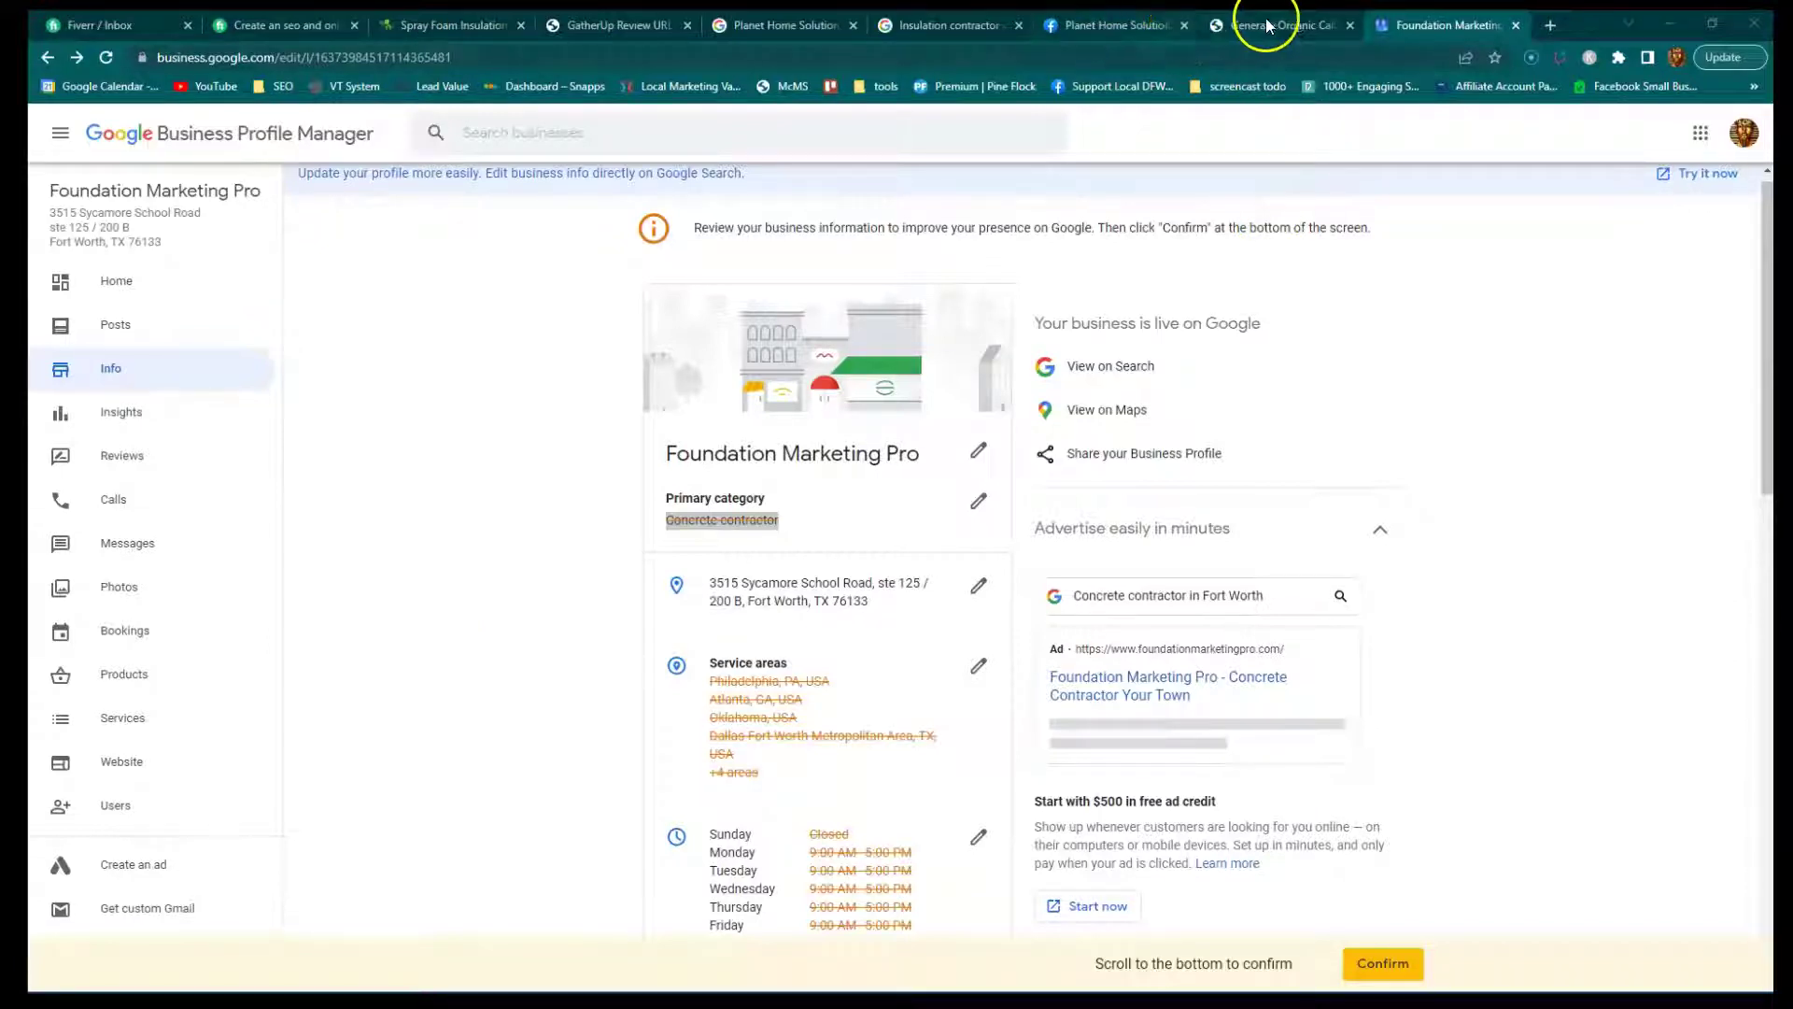
left_click(967, 36)
left_click(794, 26)
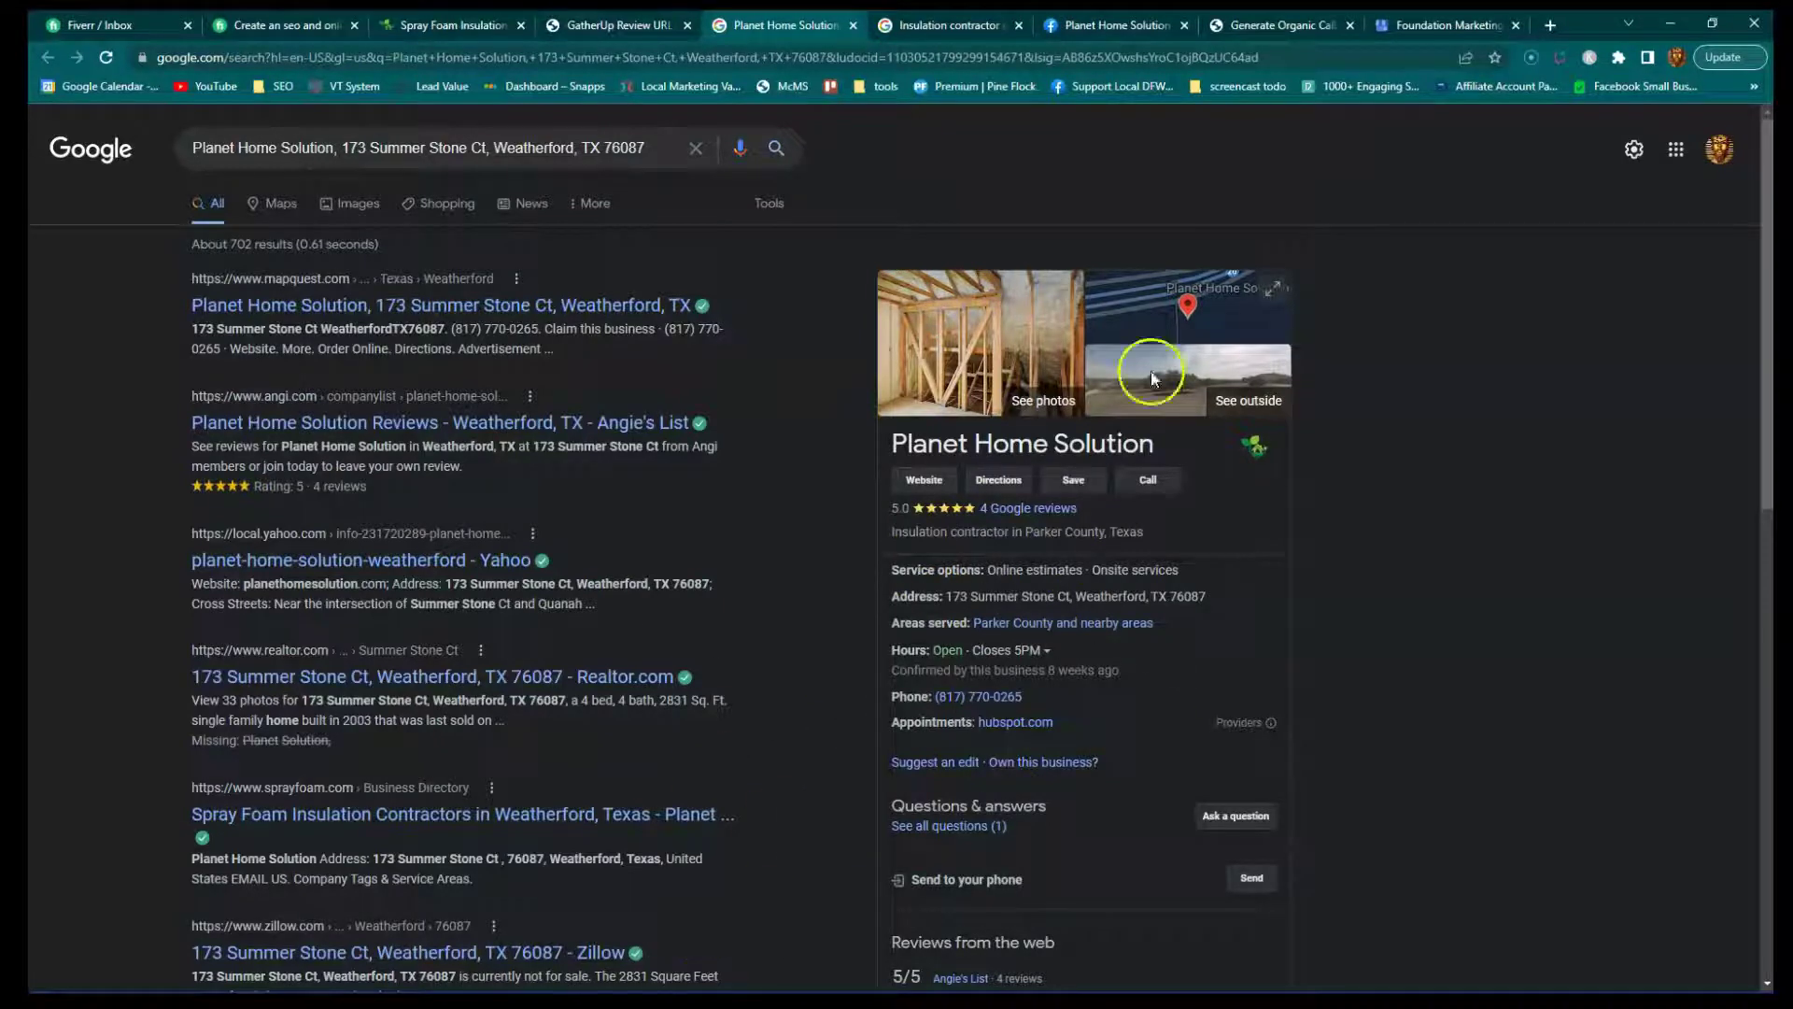
left_click(1446, 25)
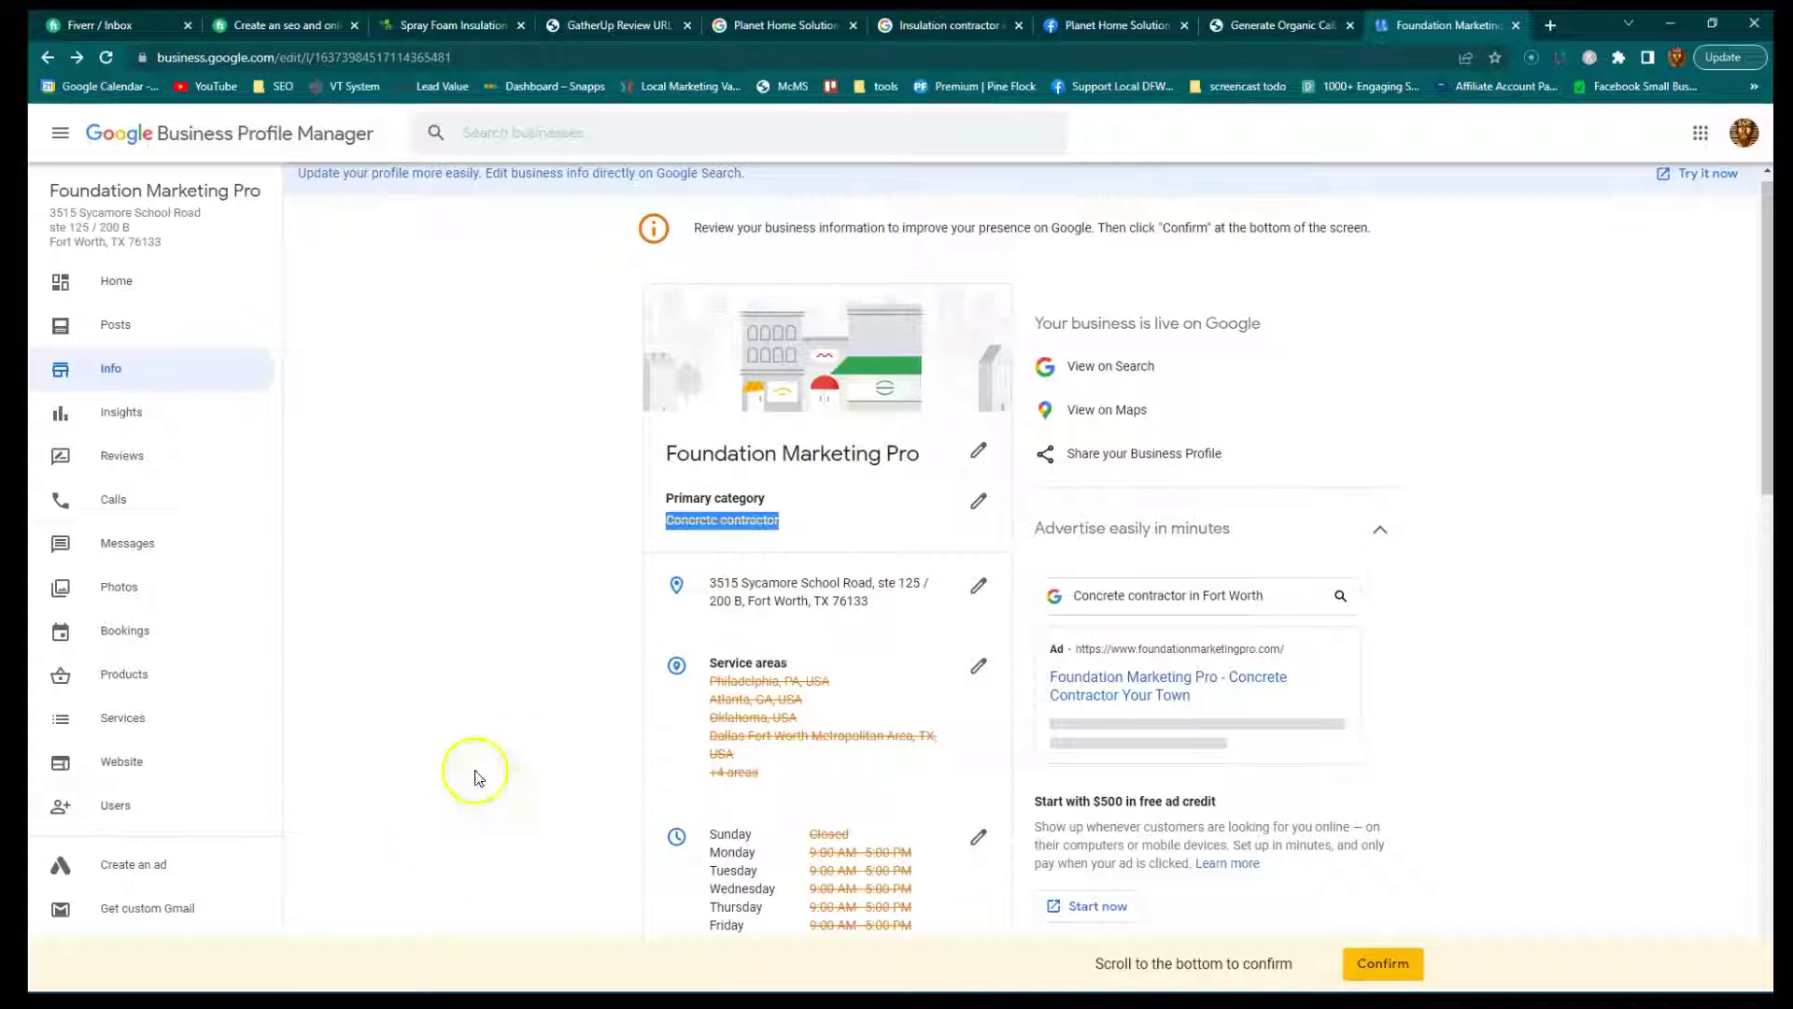
left_click(364, 800)
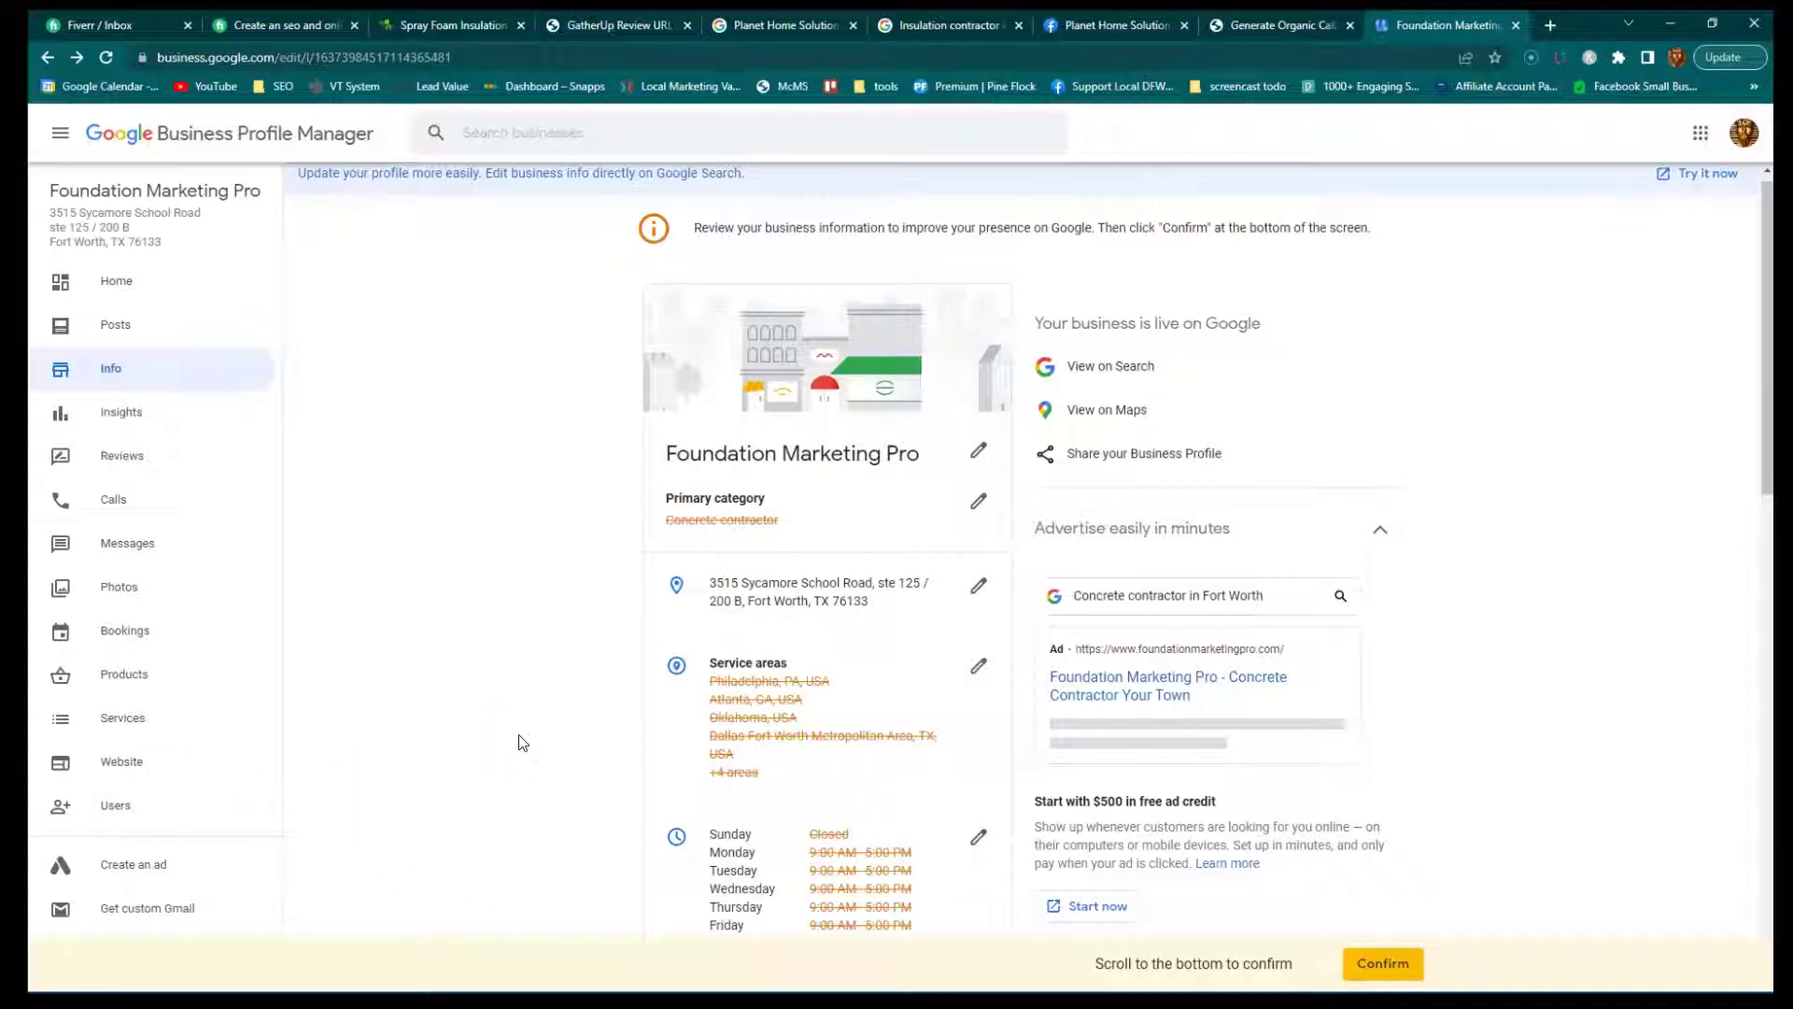
Review Foundation Marketing Pro's suggested business information changes and try to confirm them.
scroll(655, 639, "down", 2)
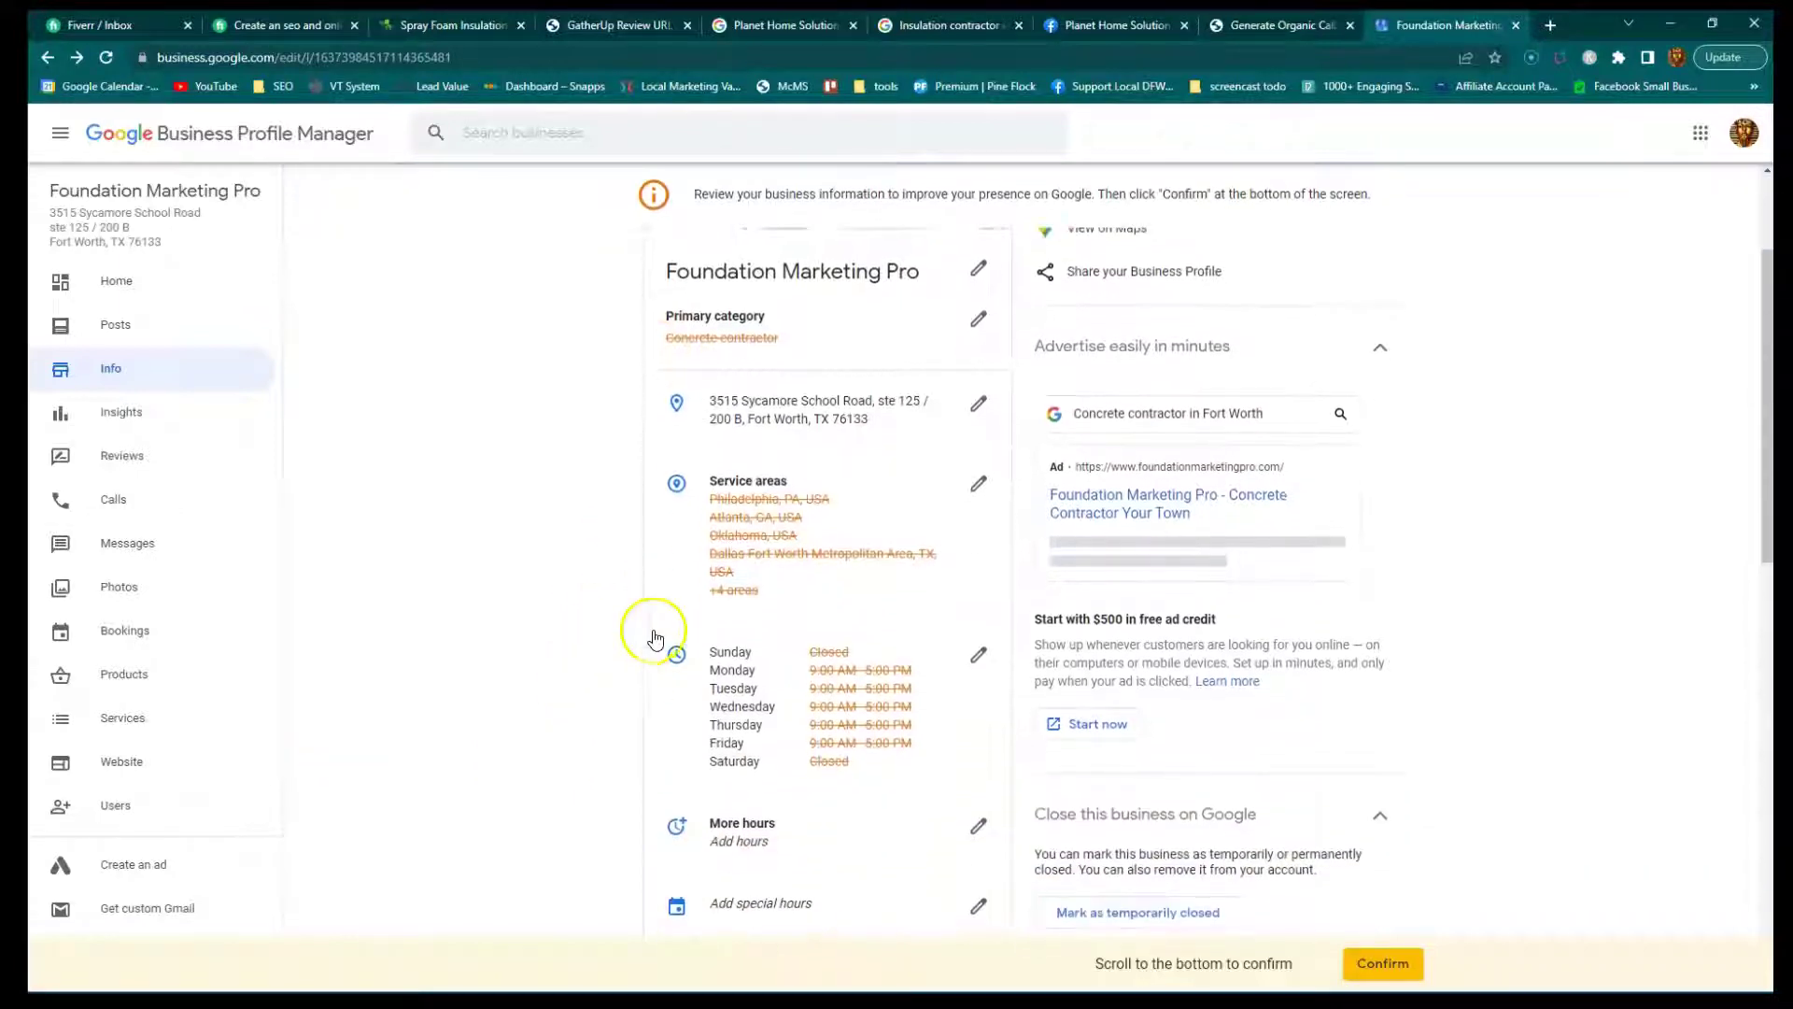
scroll(775, 654, "down", 1)
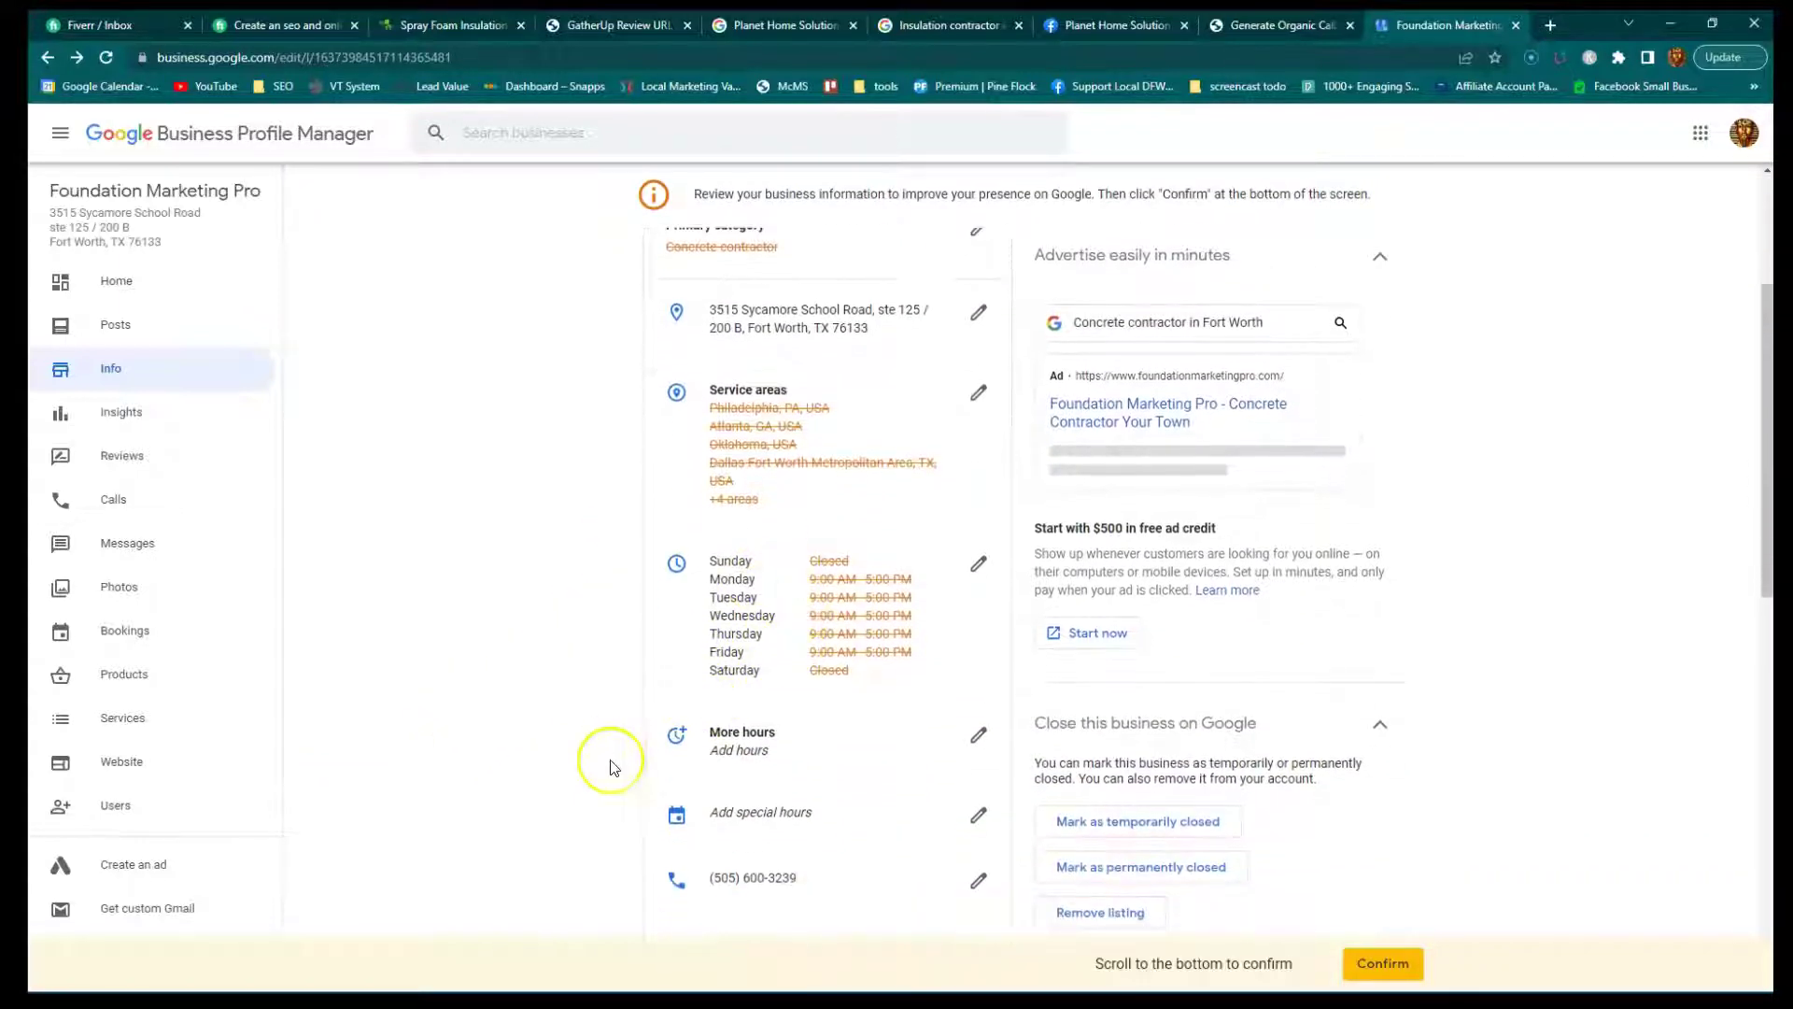
scroll(612, 766, "up", 2)
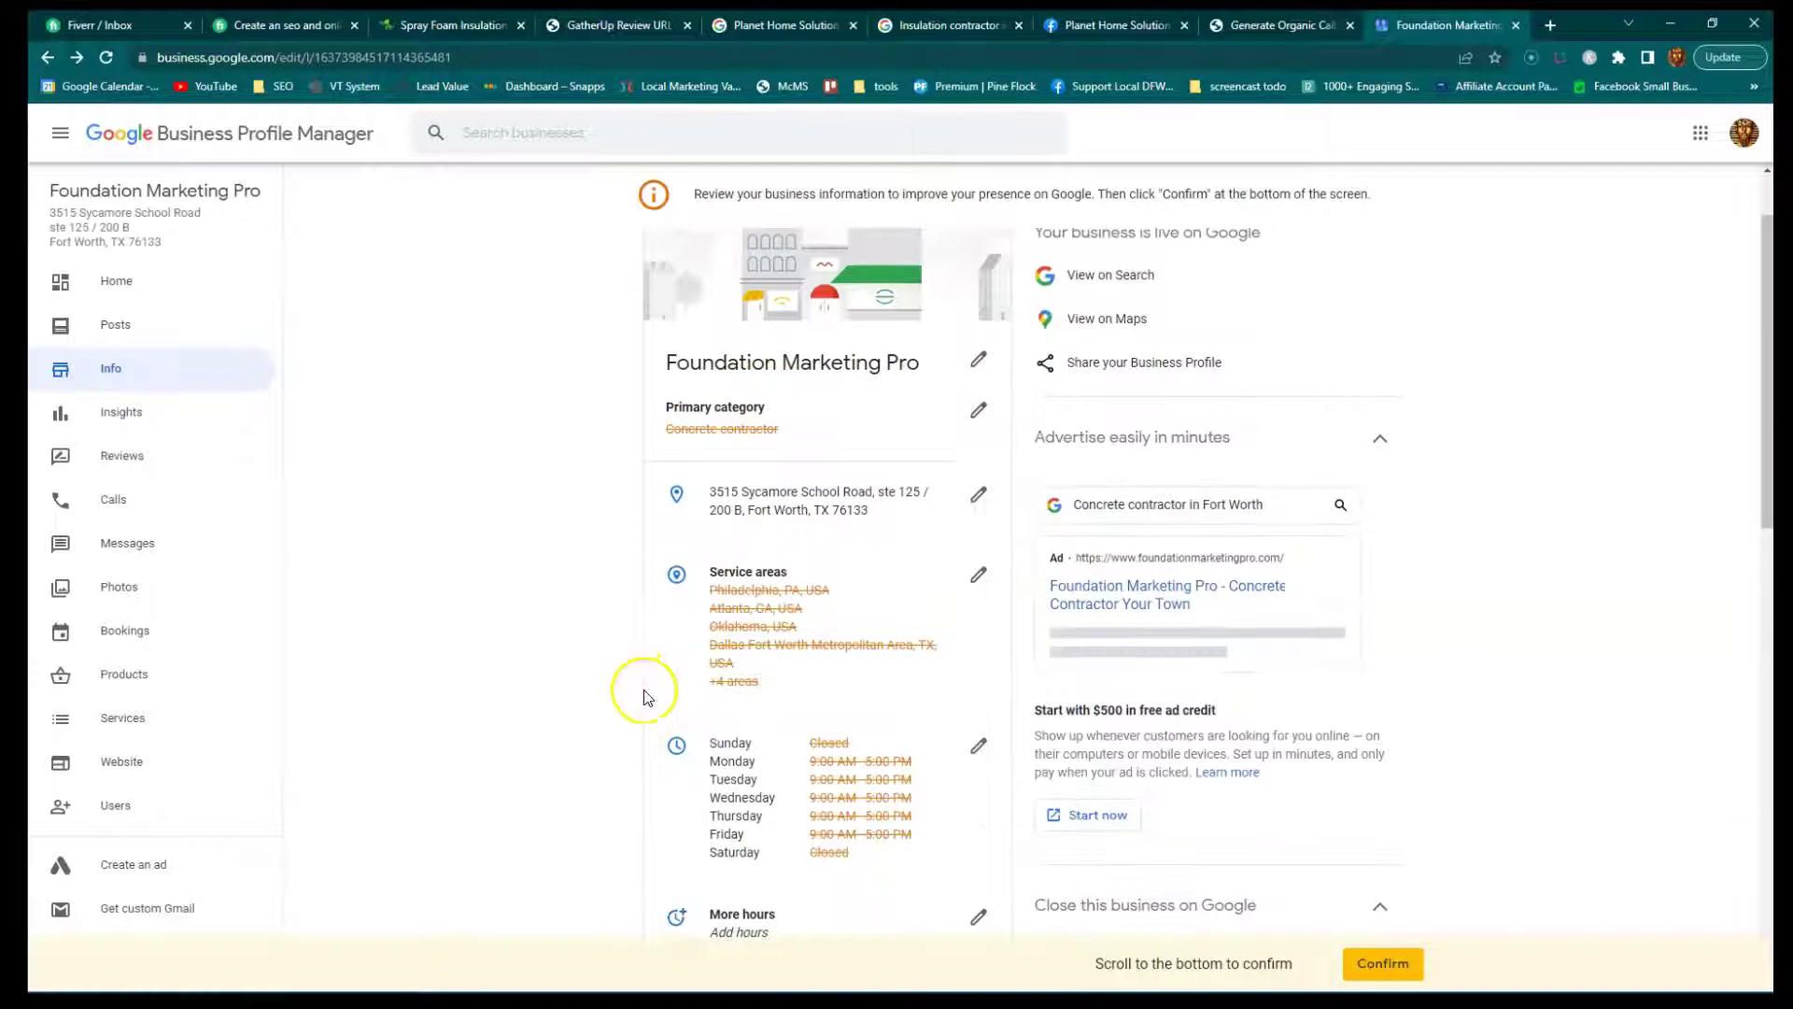
scroll(553, 581, "down", 5)
scroll(557, 589, "down", 2)
scroll(560, 591, "up", 1)
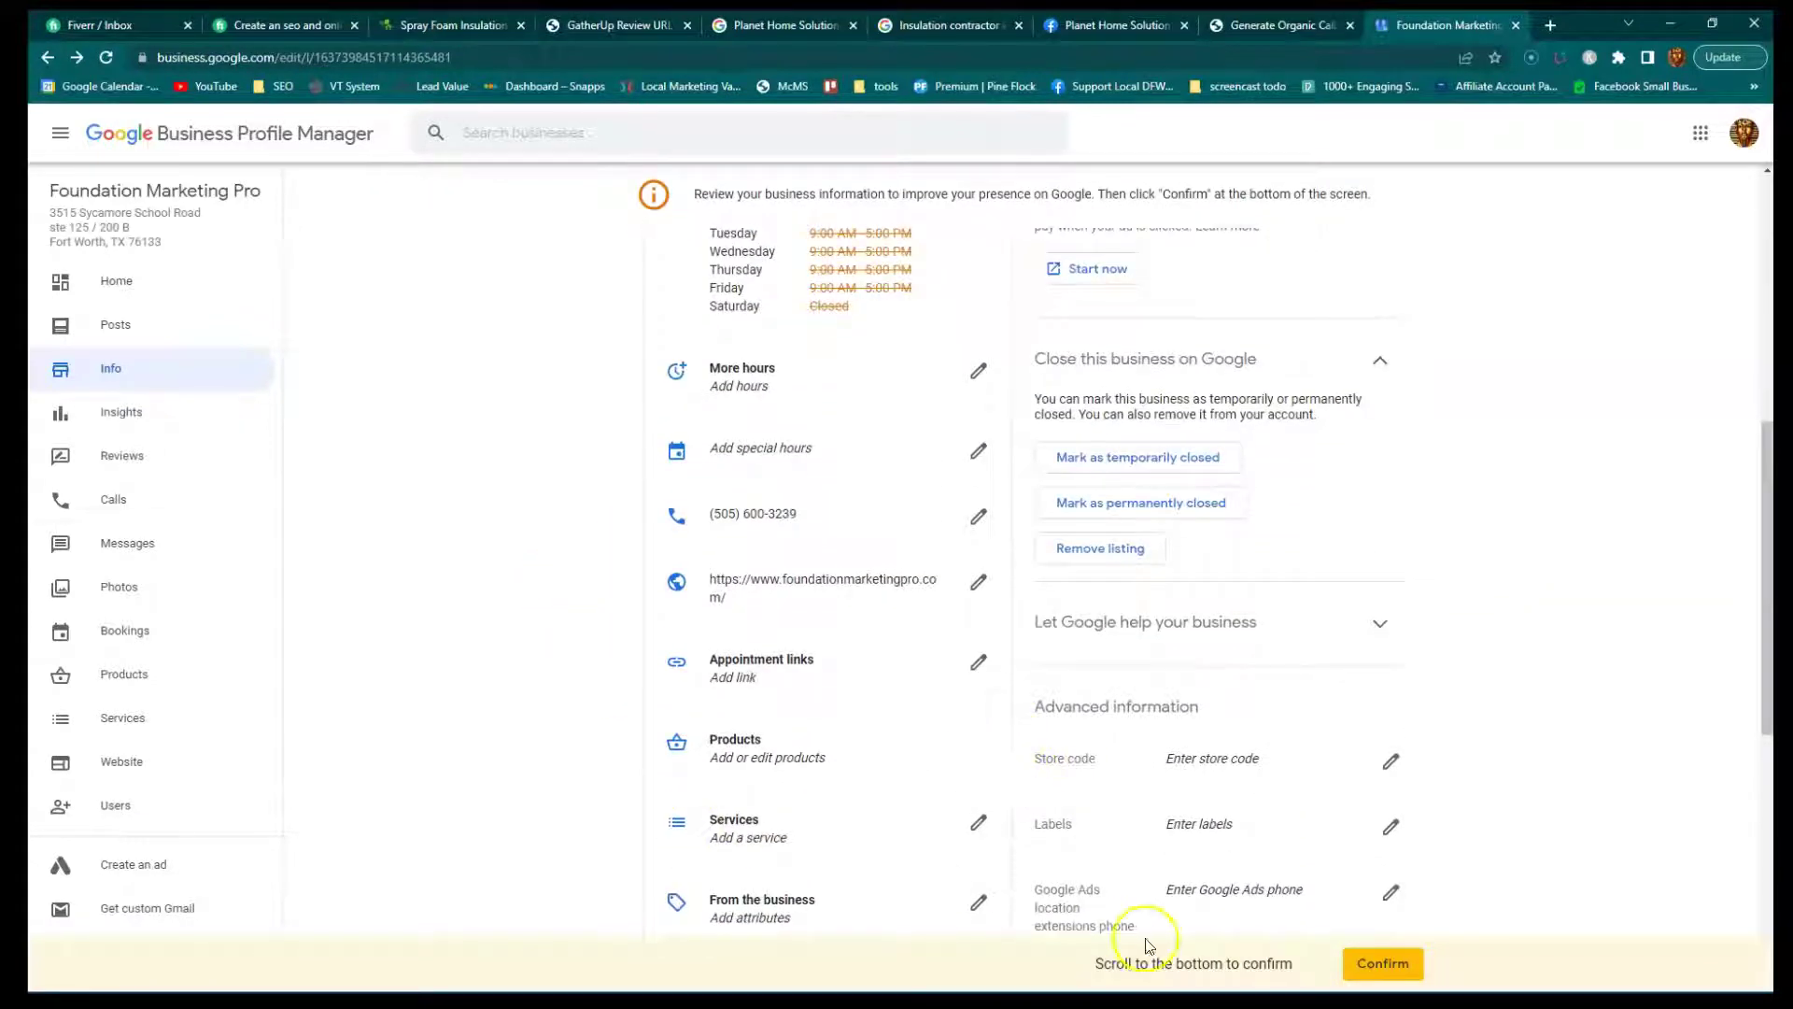
left_click(1383, 963)
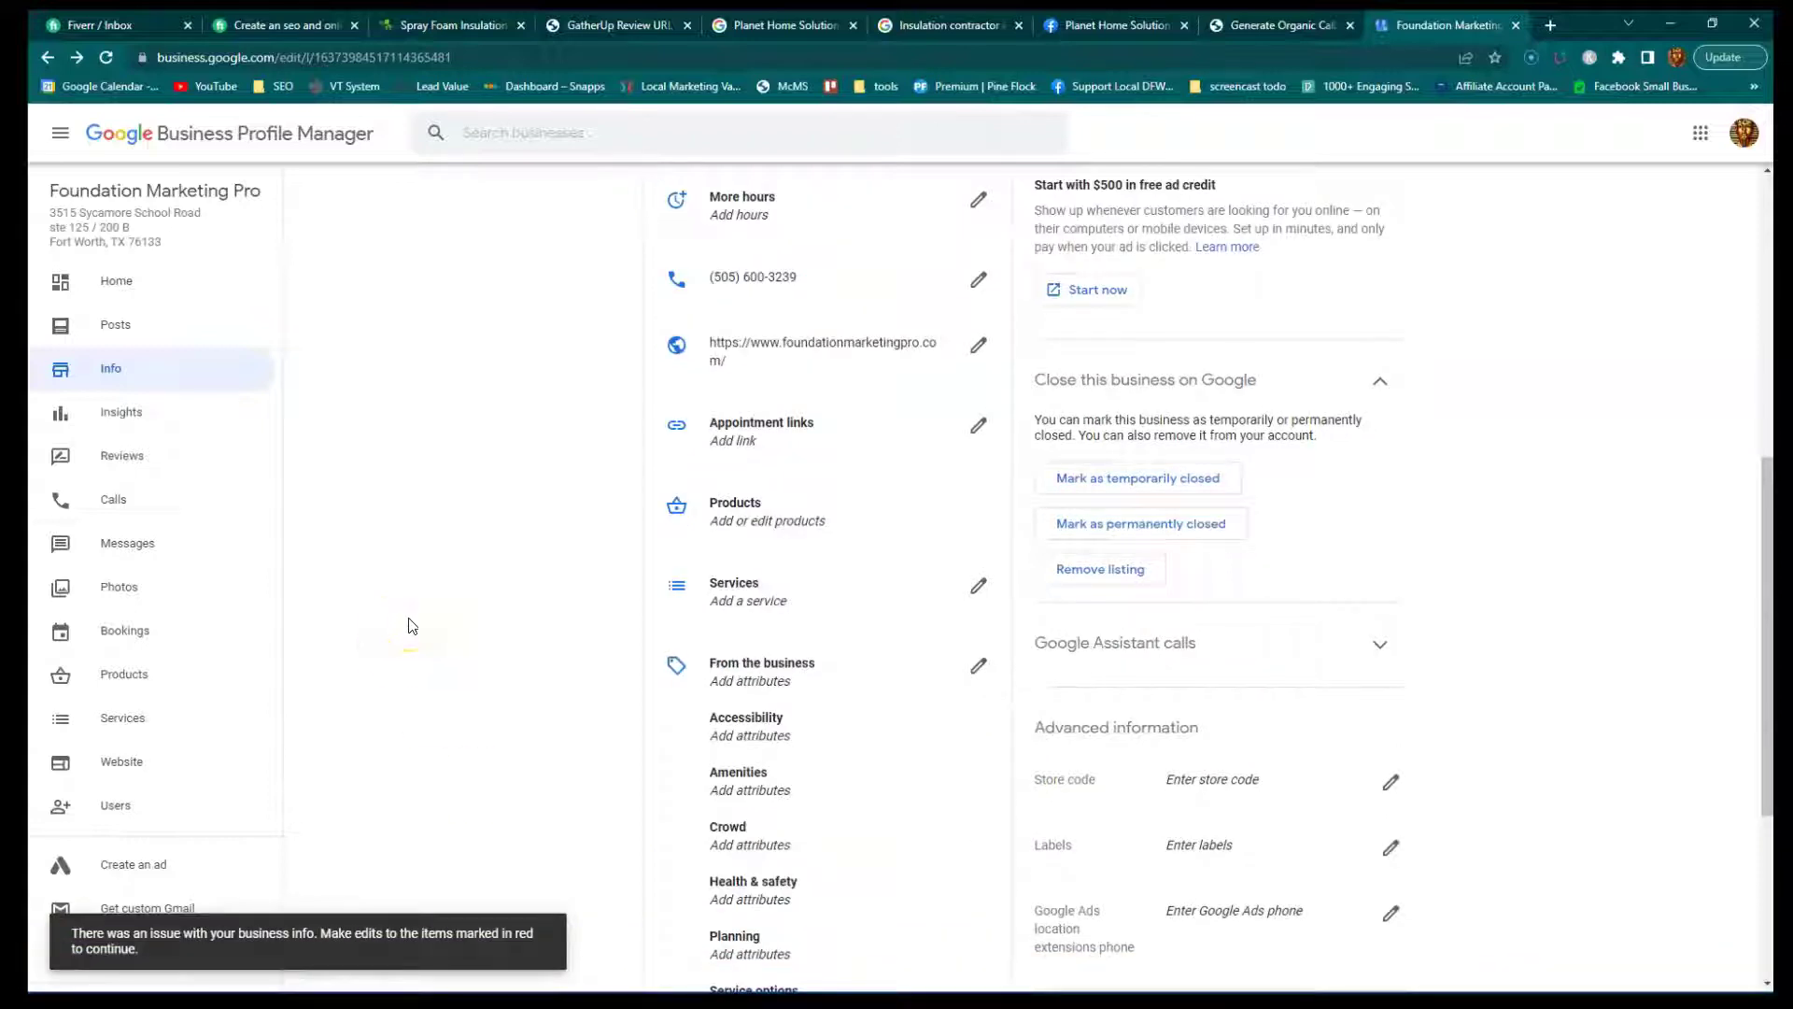
Set the primary business category of Foundation Marketing Pro to Concrete contractor and apply it.
scroll(420, 627, "up", 7)
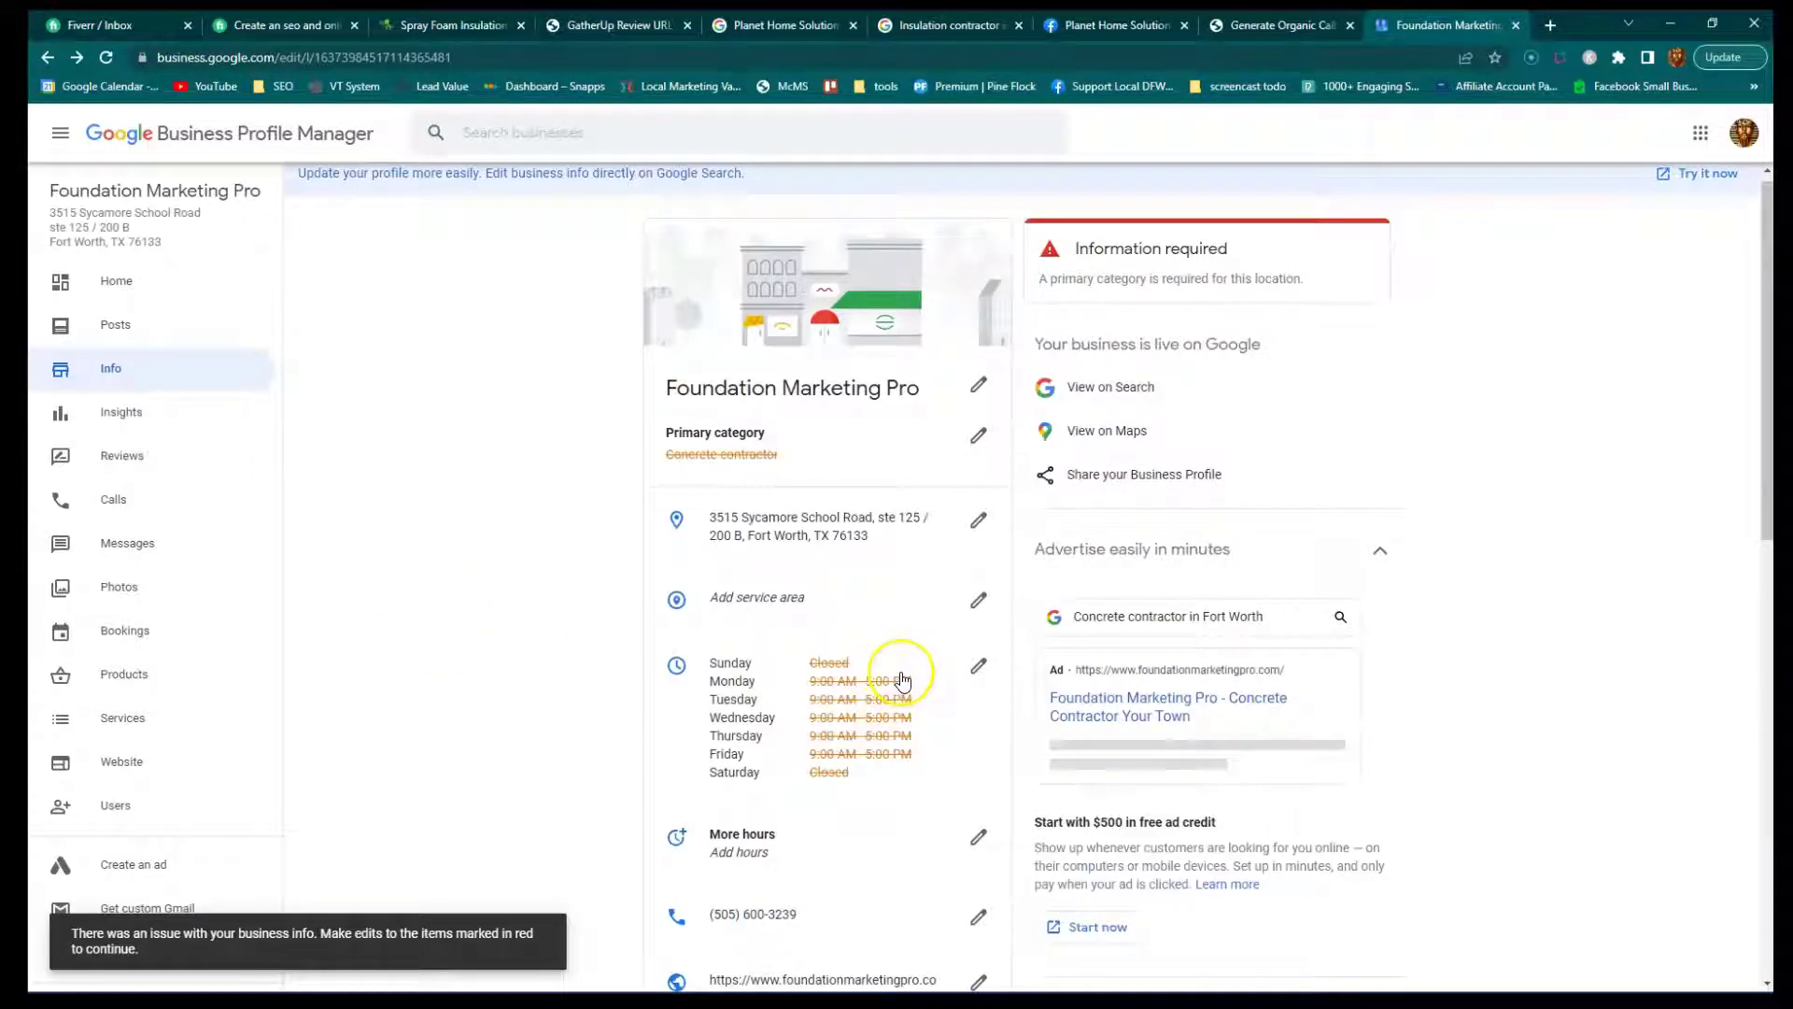
left_click(979, 438)
type("f")
key("BackSpace")
type("con")
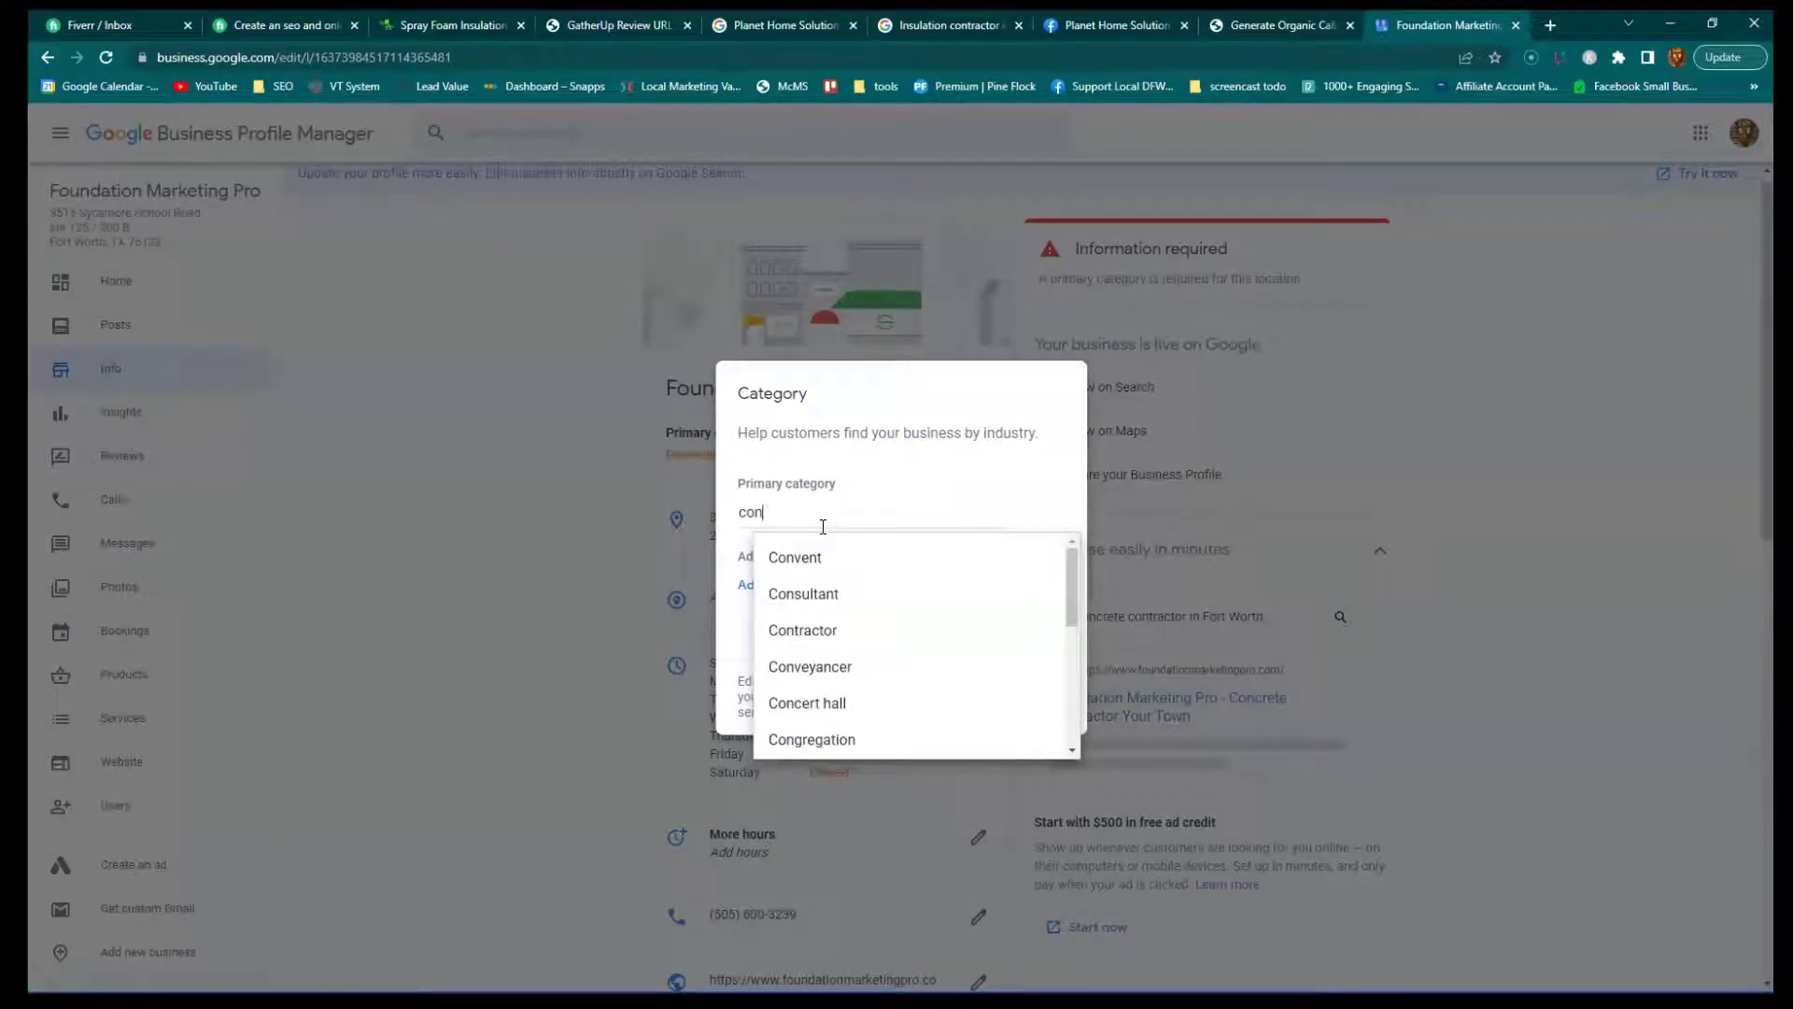
type("cre")
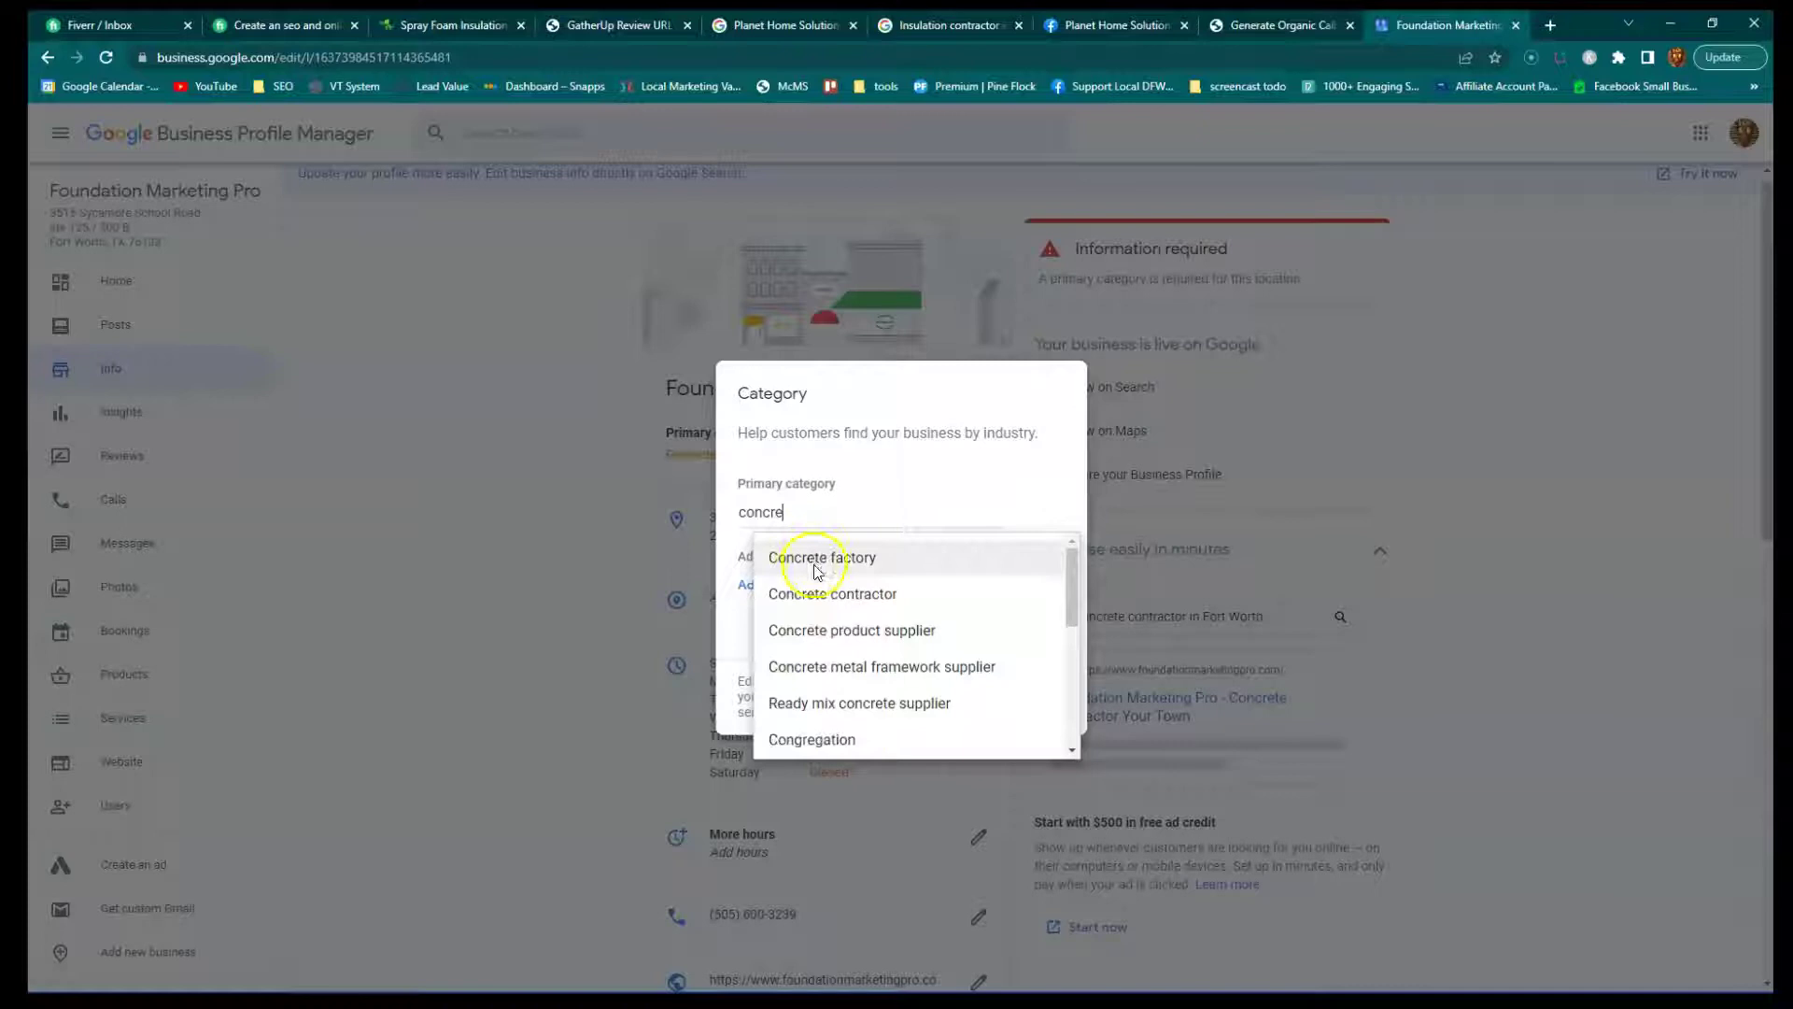
left_click(810, 605)
left_click(1047, 634)
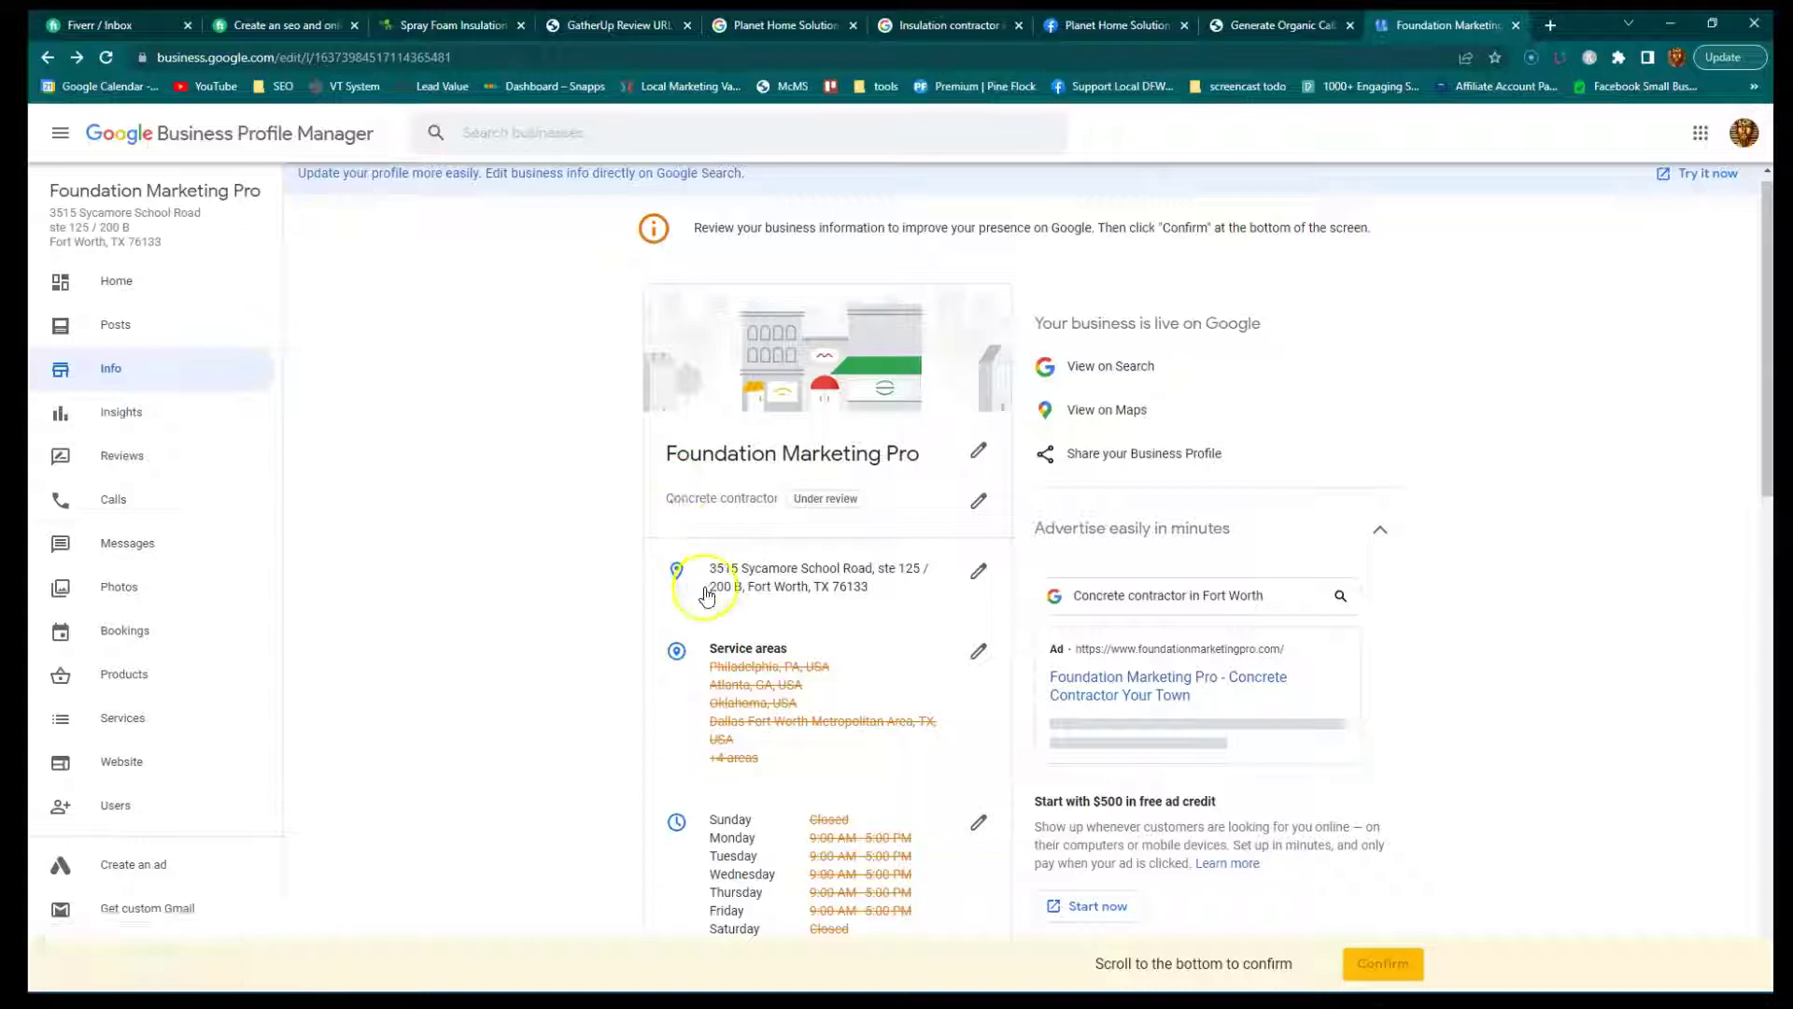
Check the remaining hours, contact details, attributes and description, and try again to confirm the business information.
scroll(710, 598, "down", 1)
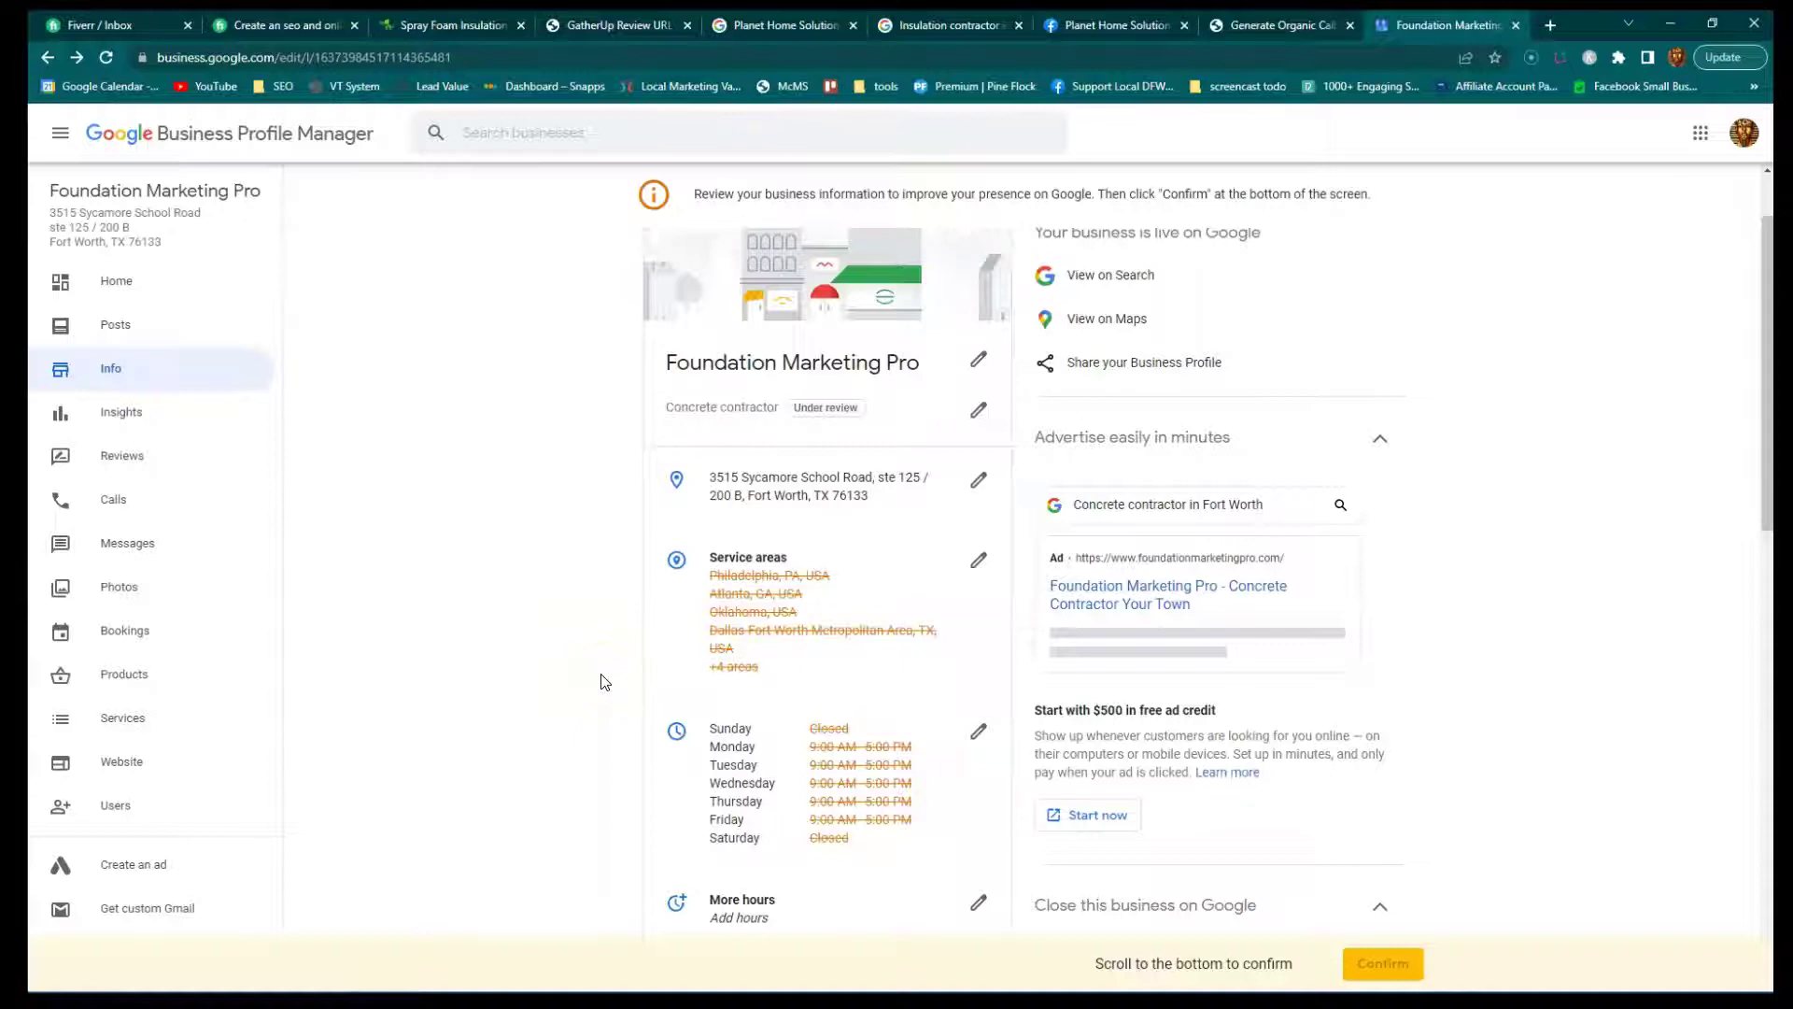
scroll(603, 672, "down", 2)
scroll(606, 661, "down", 4)
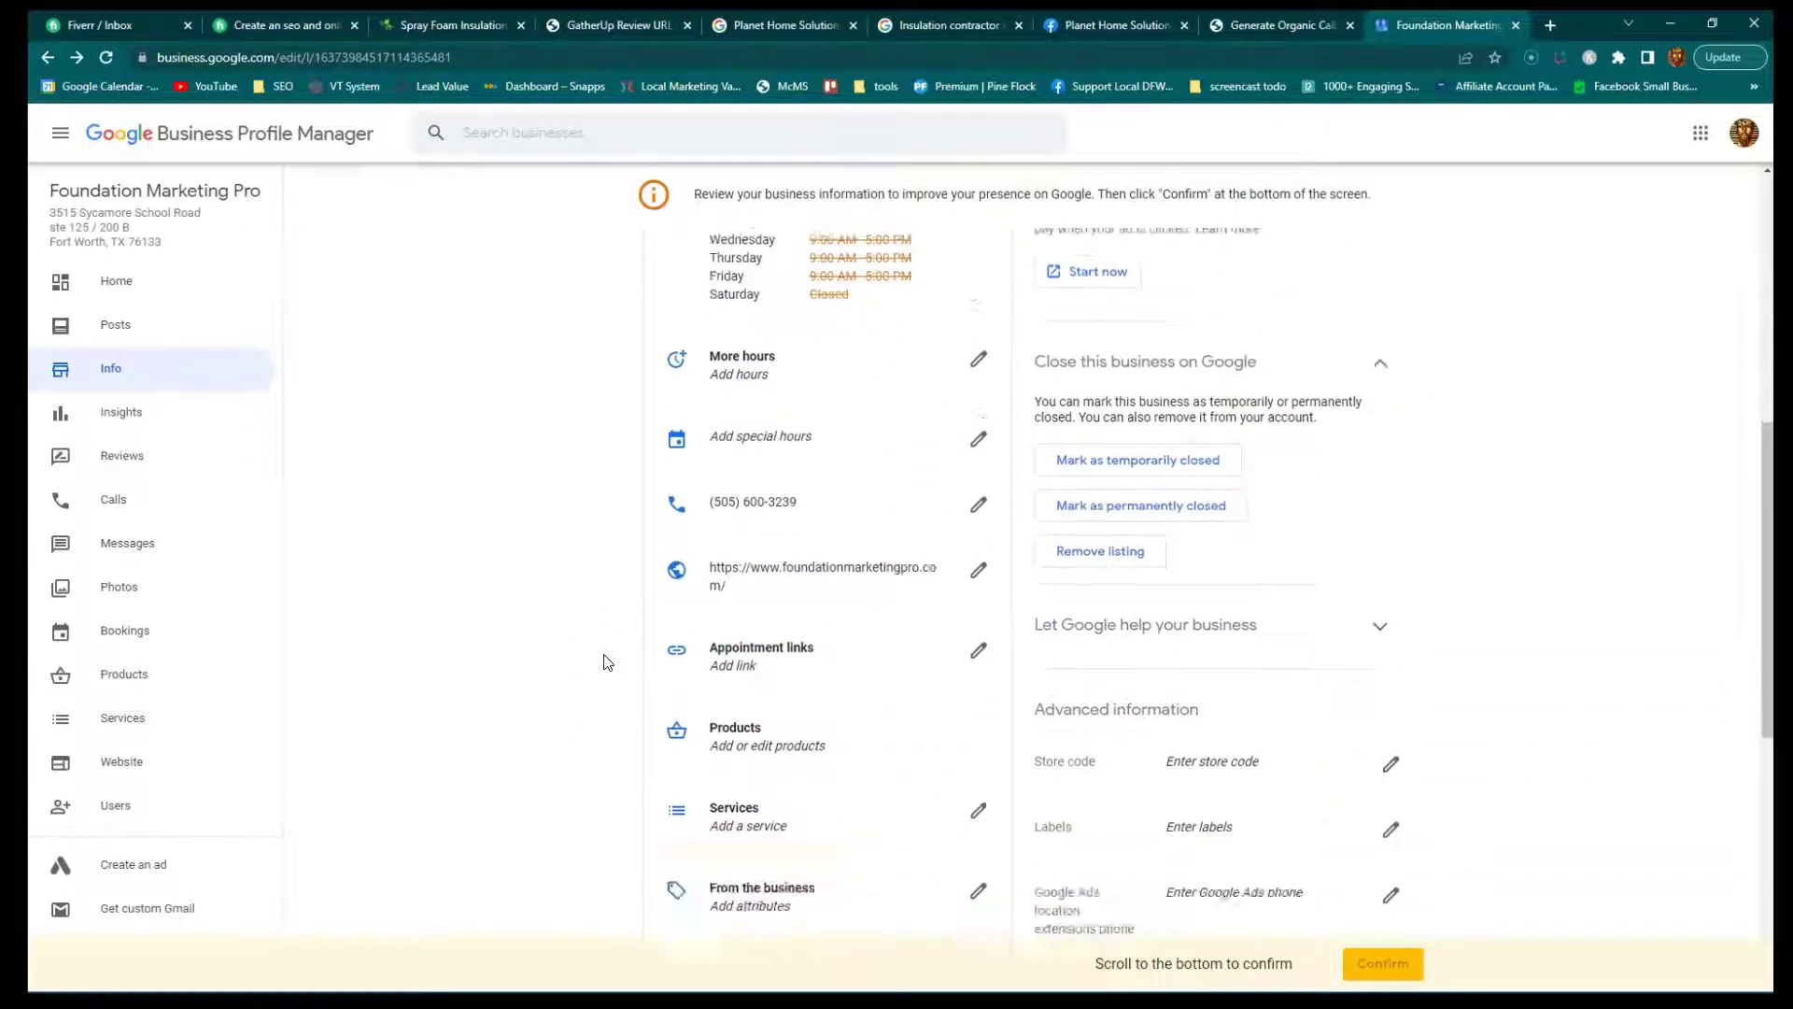
scroll(607, 661, "down", 7)
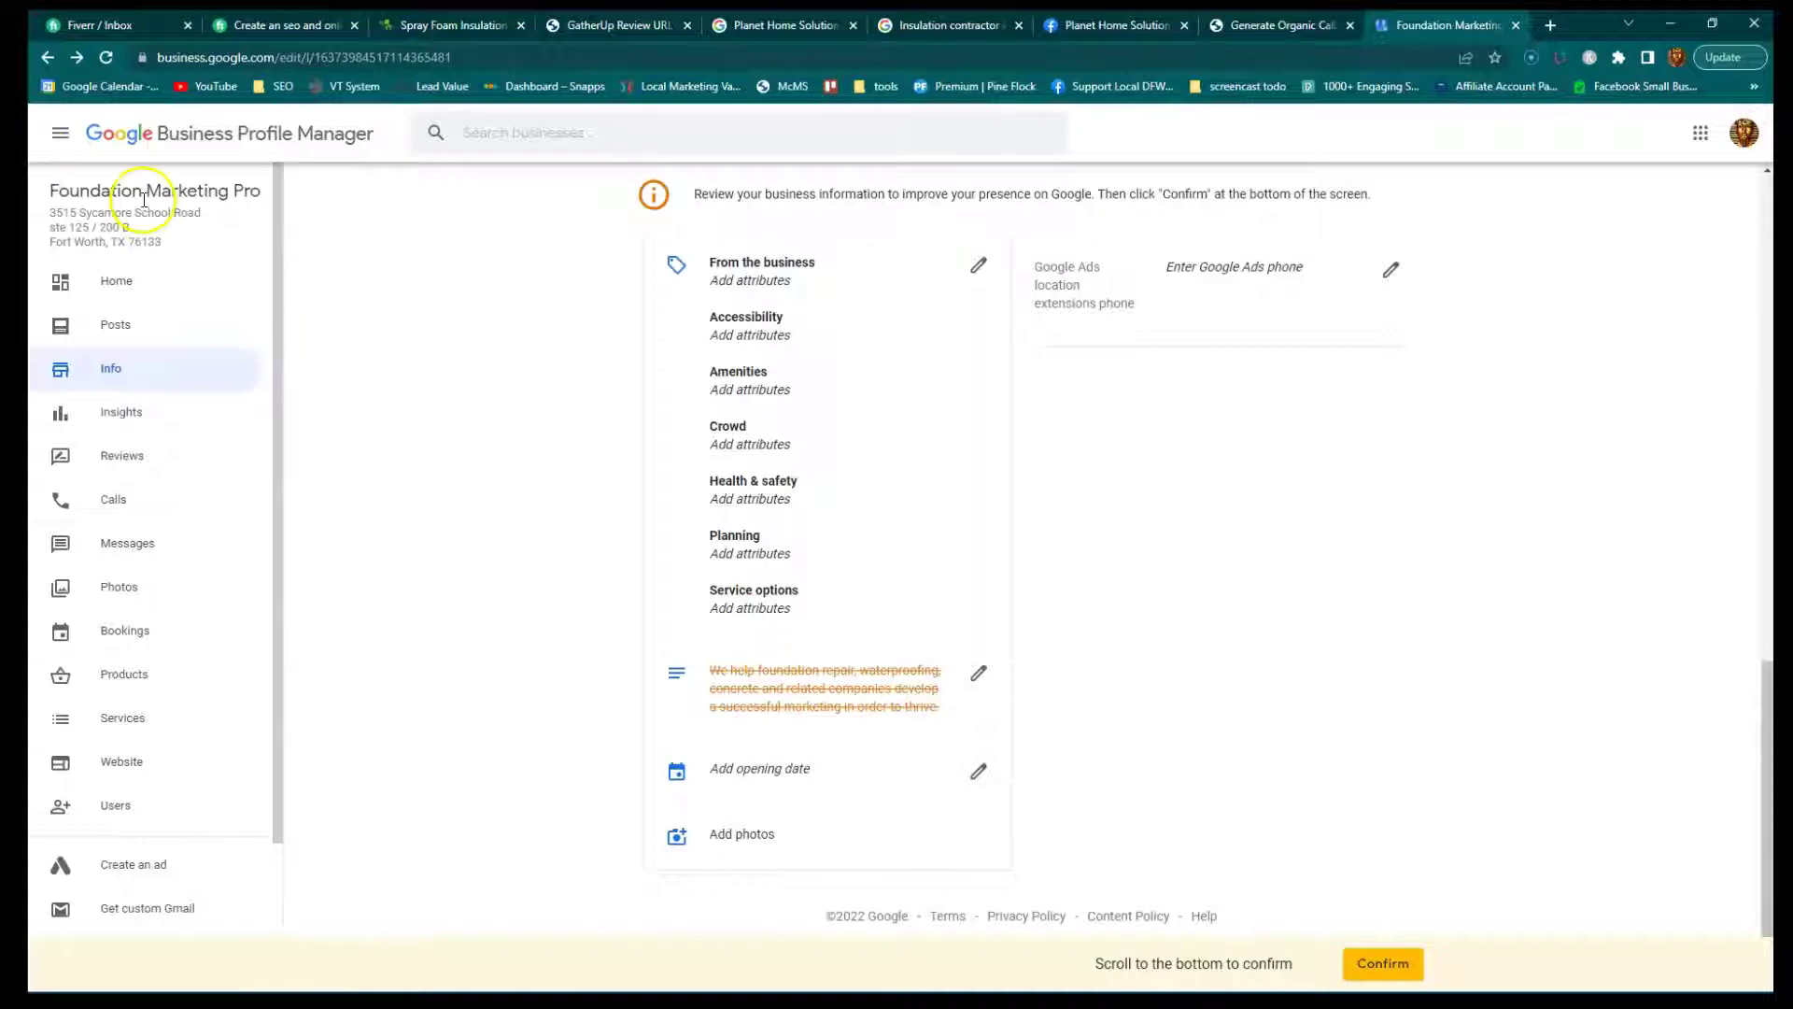
scroll(480, 620, "up", 10)
scroll(484, 627, "down", 7)
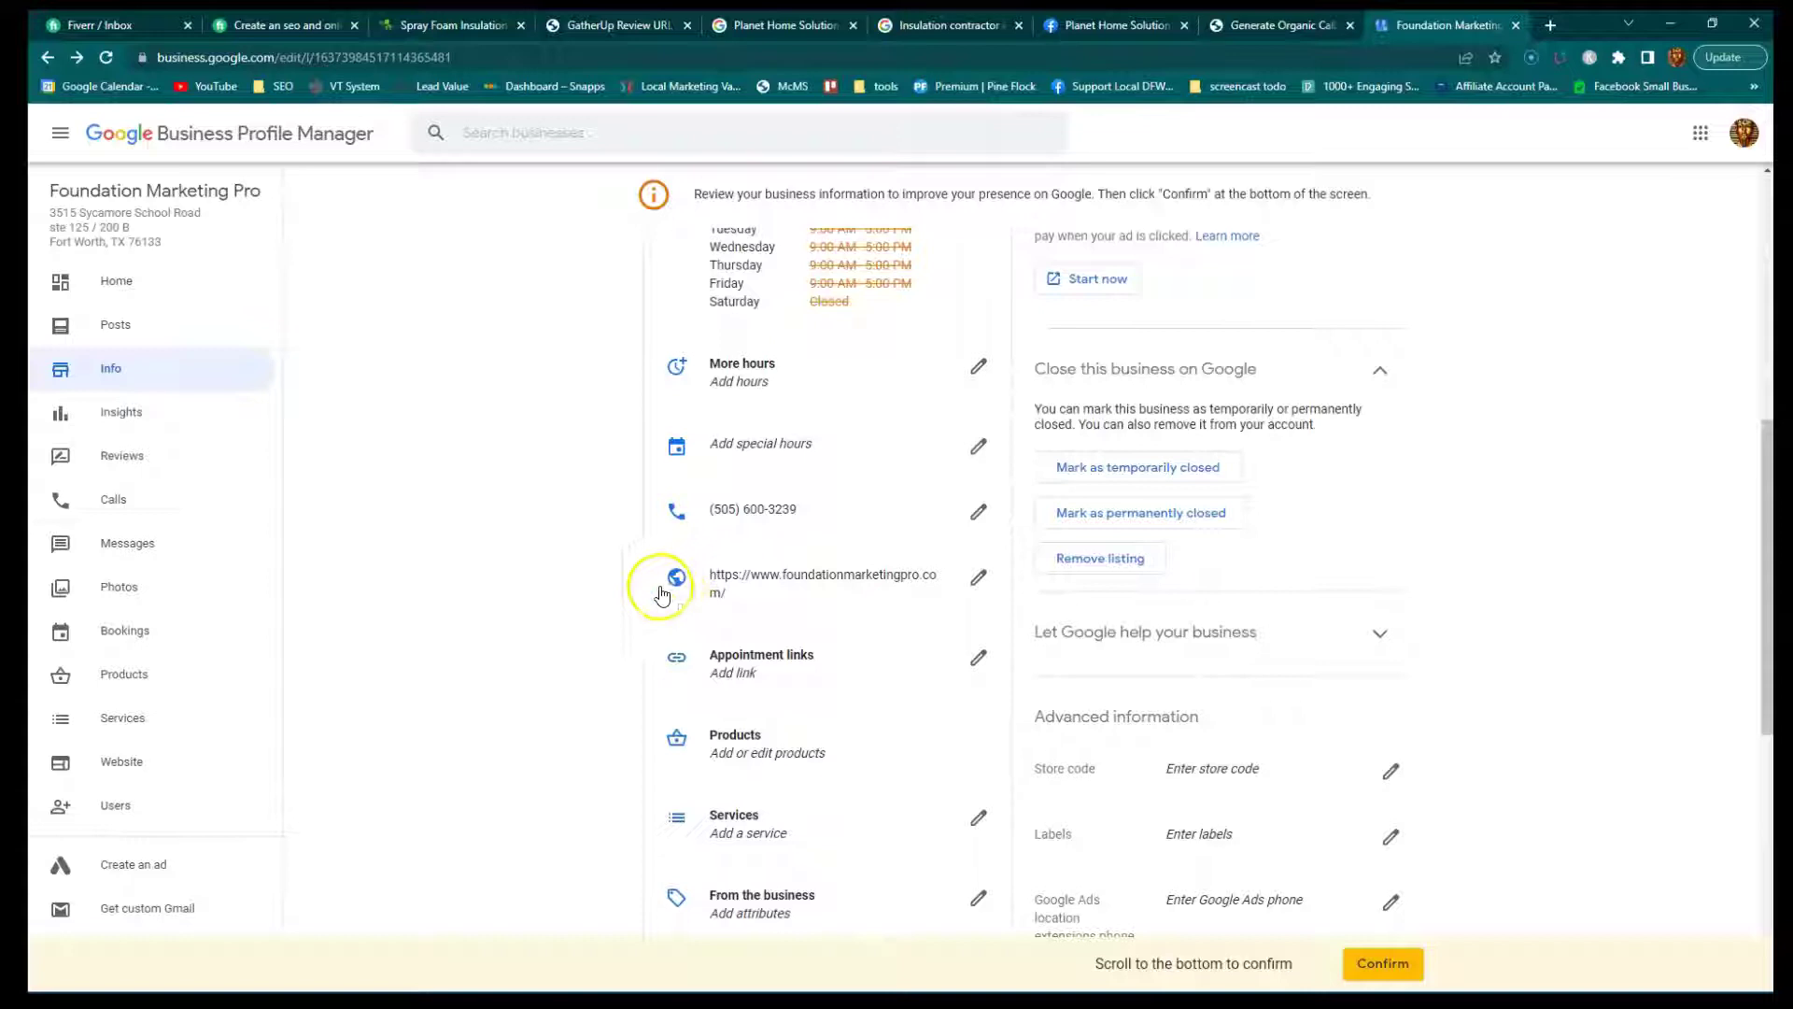
left_click(1369, 971)
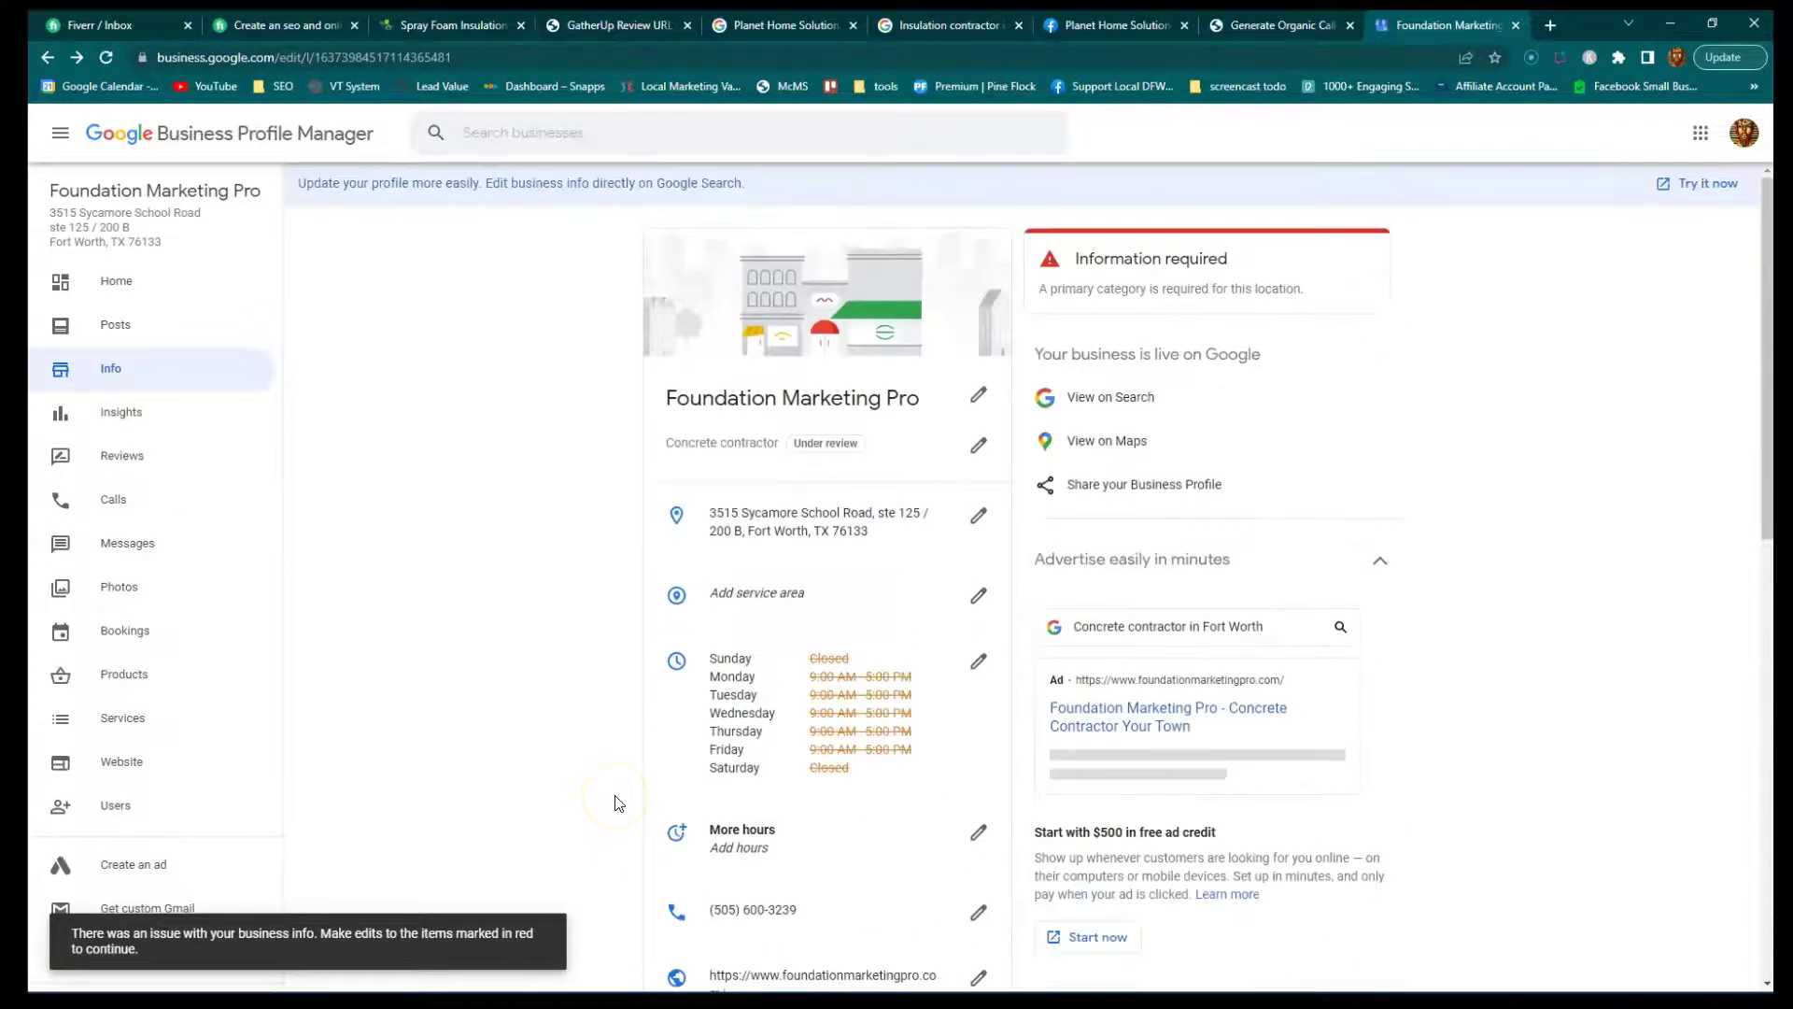
Look through the hours, contact, link and product sections of the profile and open its services for editing.
scroll(616, 803, "down", 2)
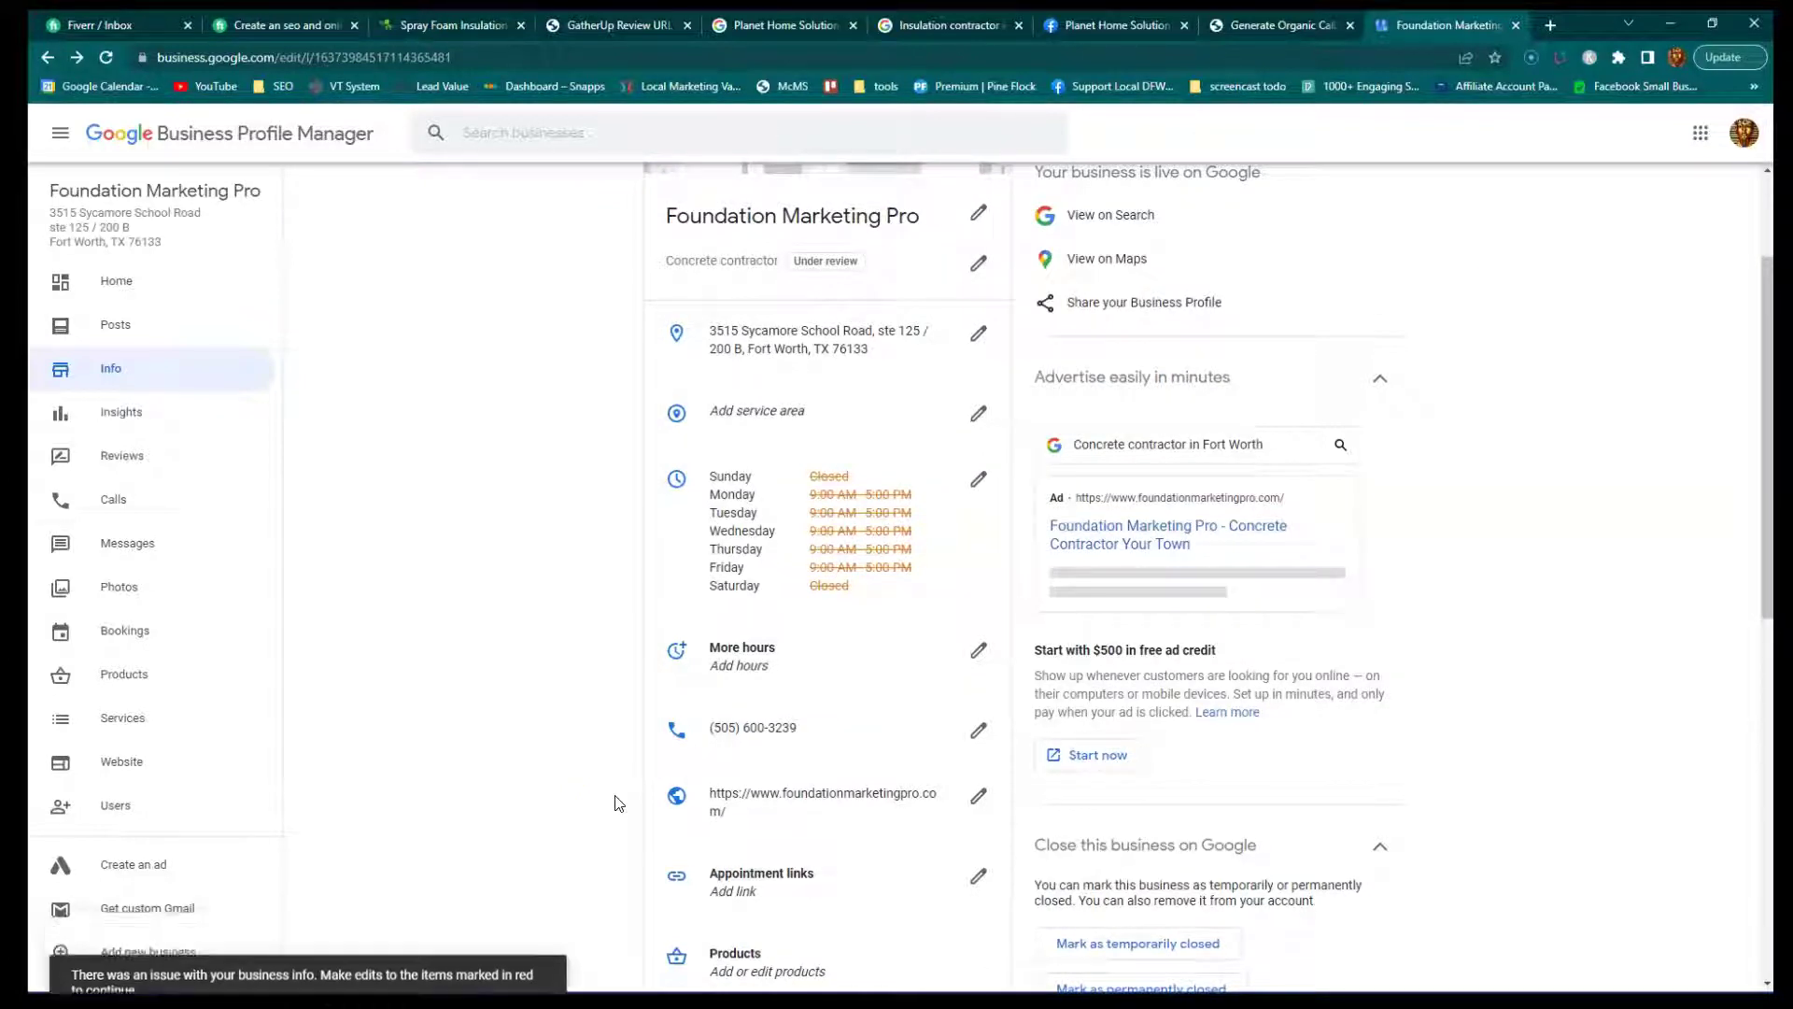
scroll(616, 804, "down", 2)
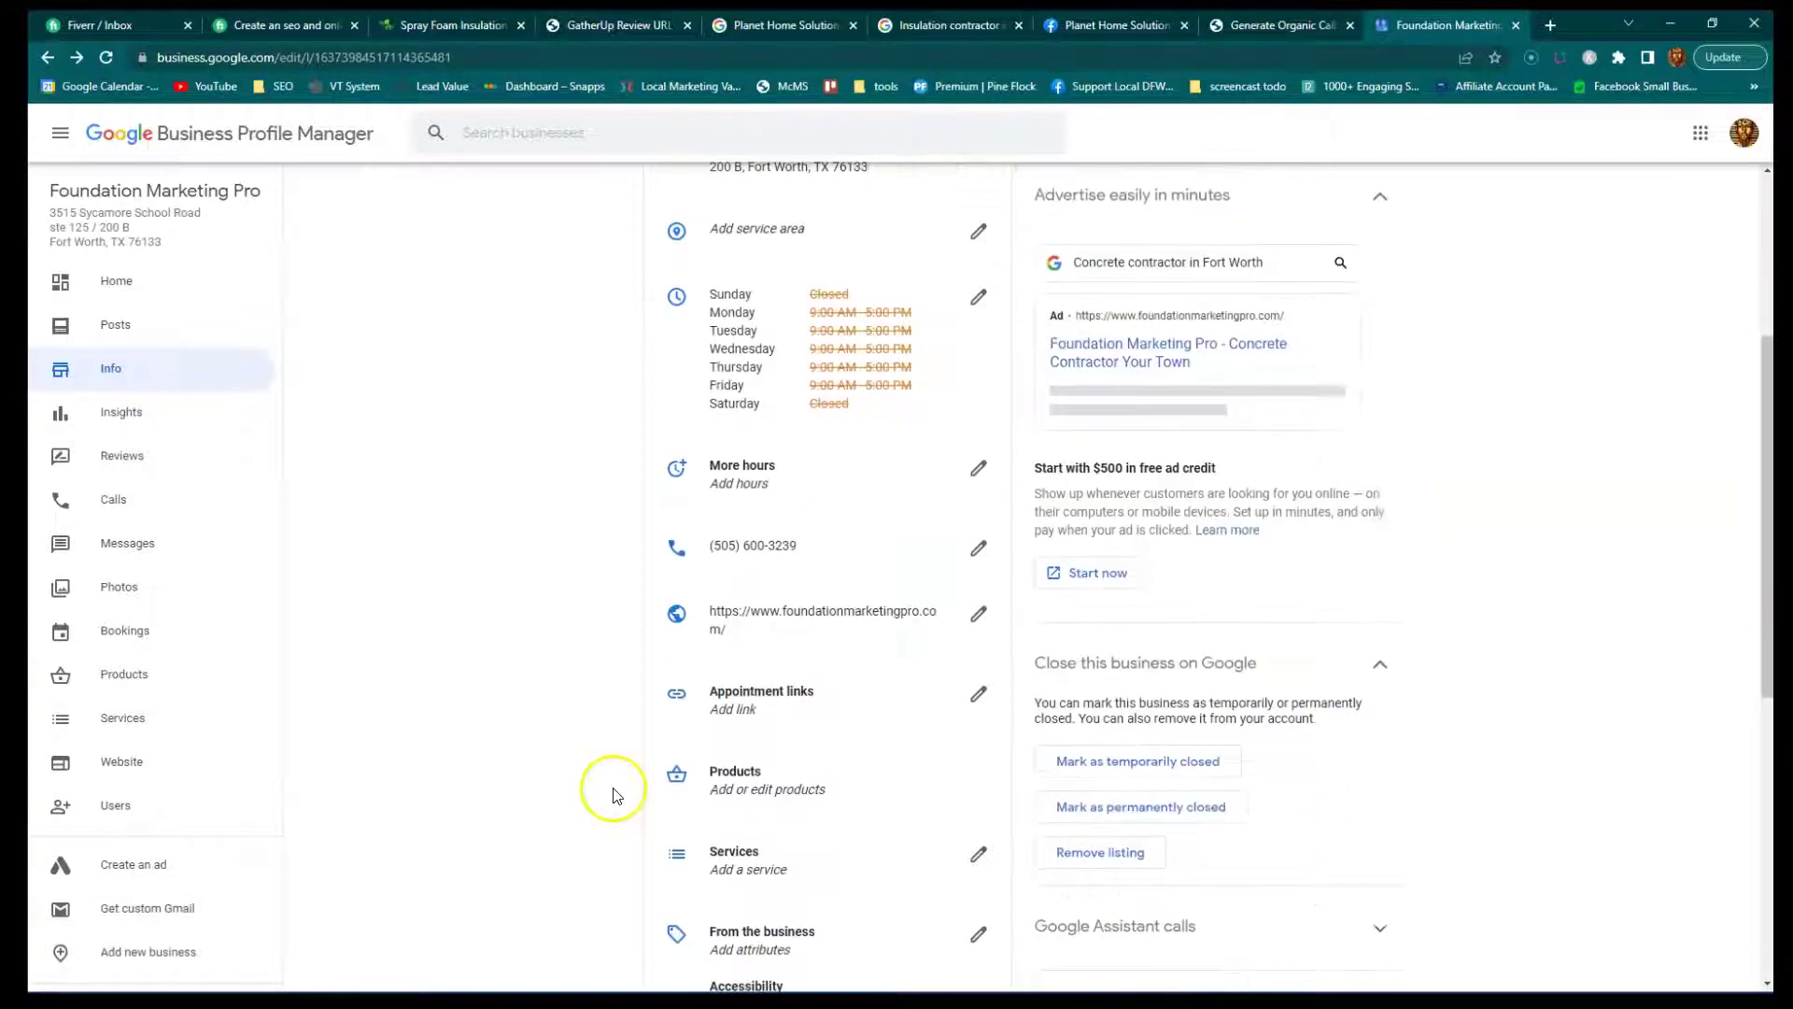
scroll(612, 761, "down", 1)
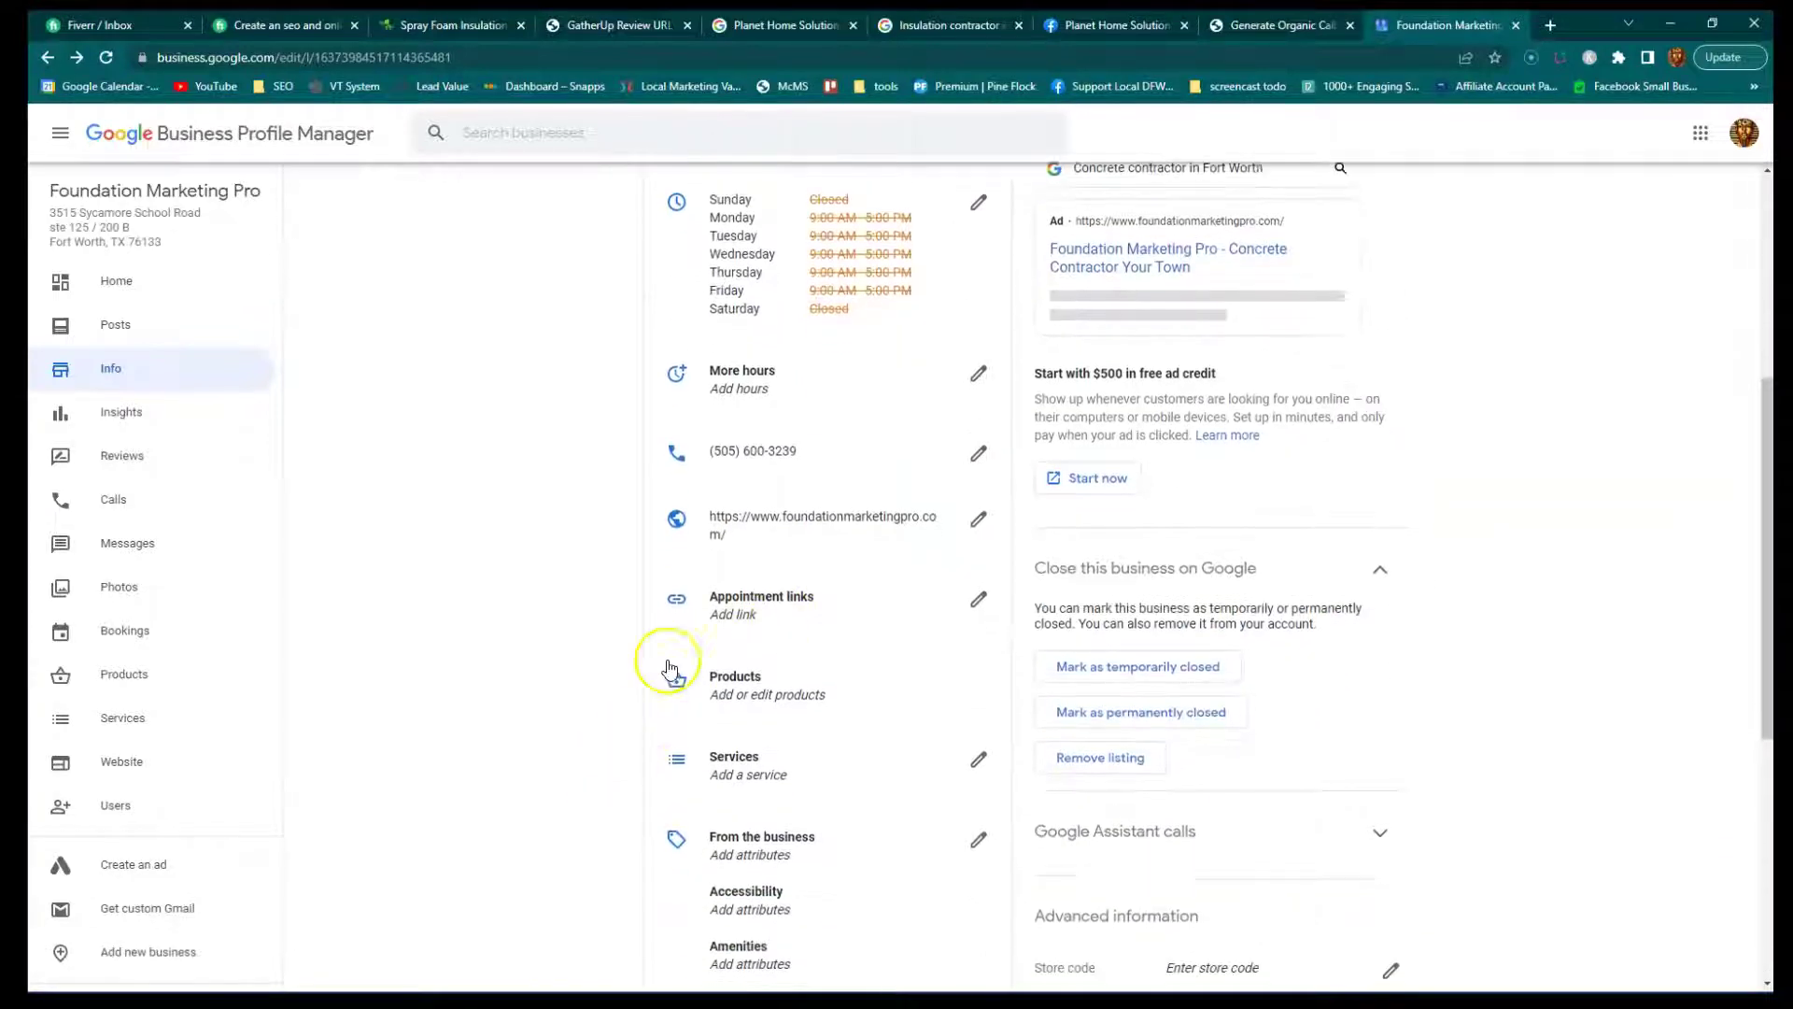
scroll(692, 644, "up", 2)
scroll(735, 612, "down", 1)
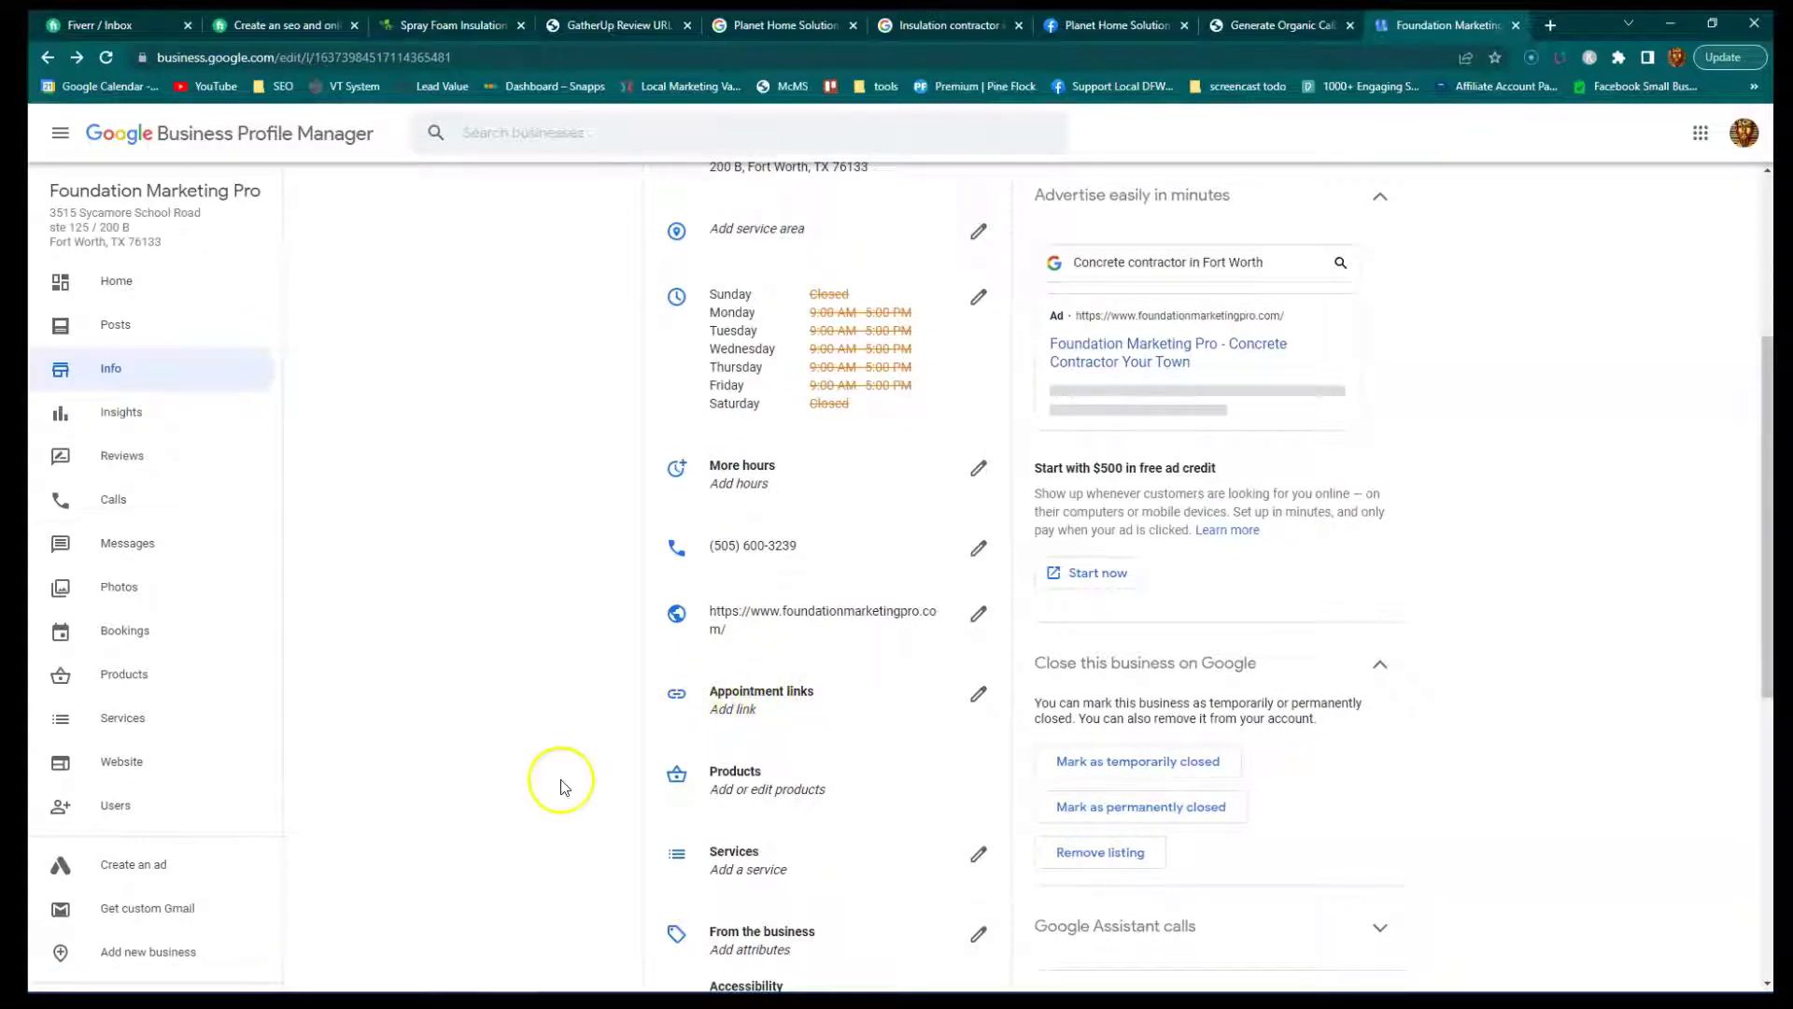
scroll(561, 783, "down", 2)
scroll(565, 787, "down", 1)
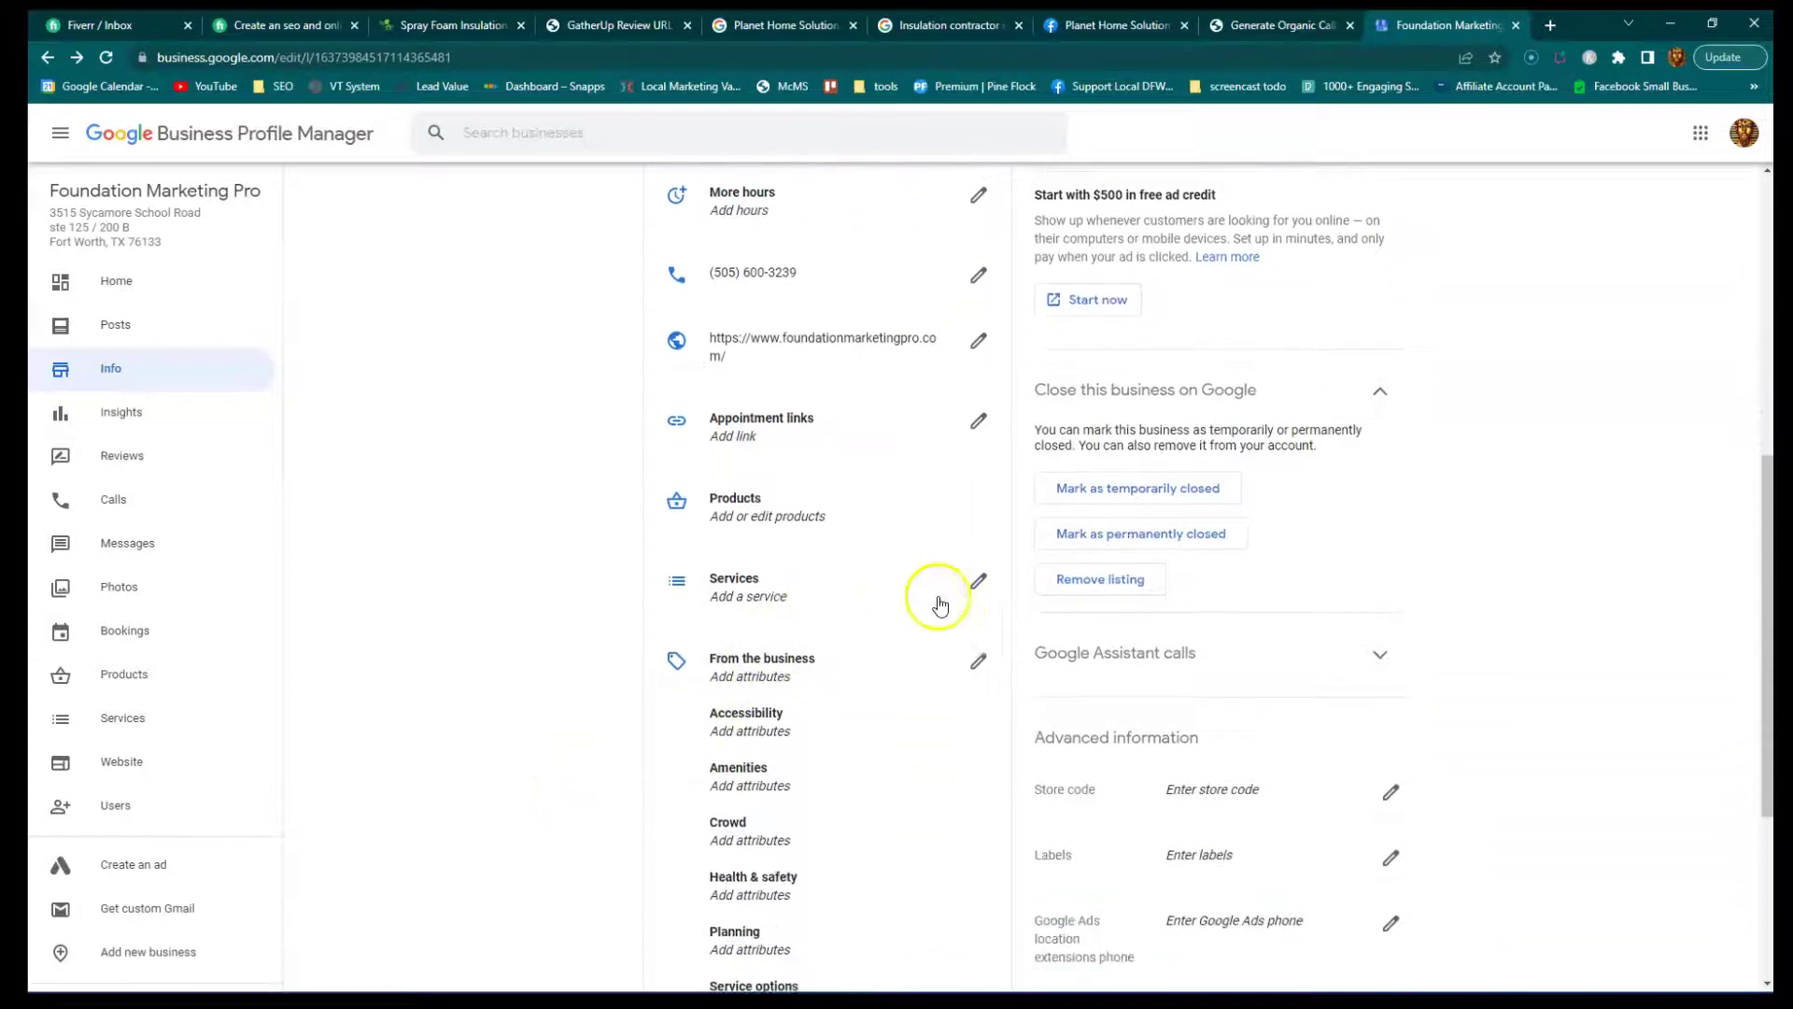
left_click(980, 588)
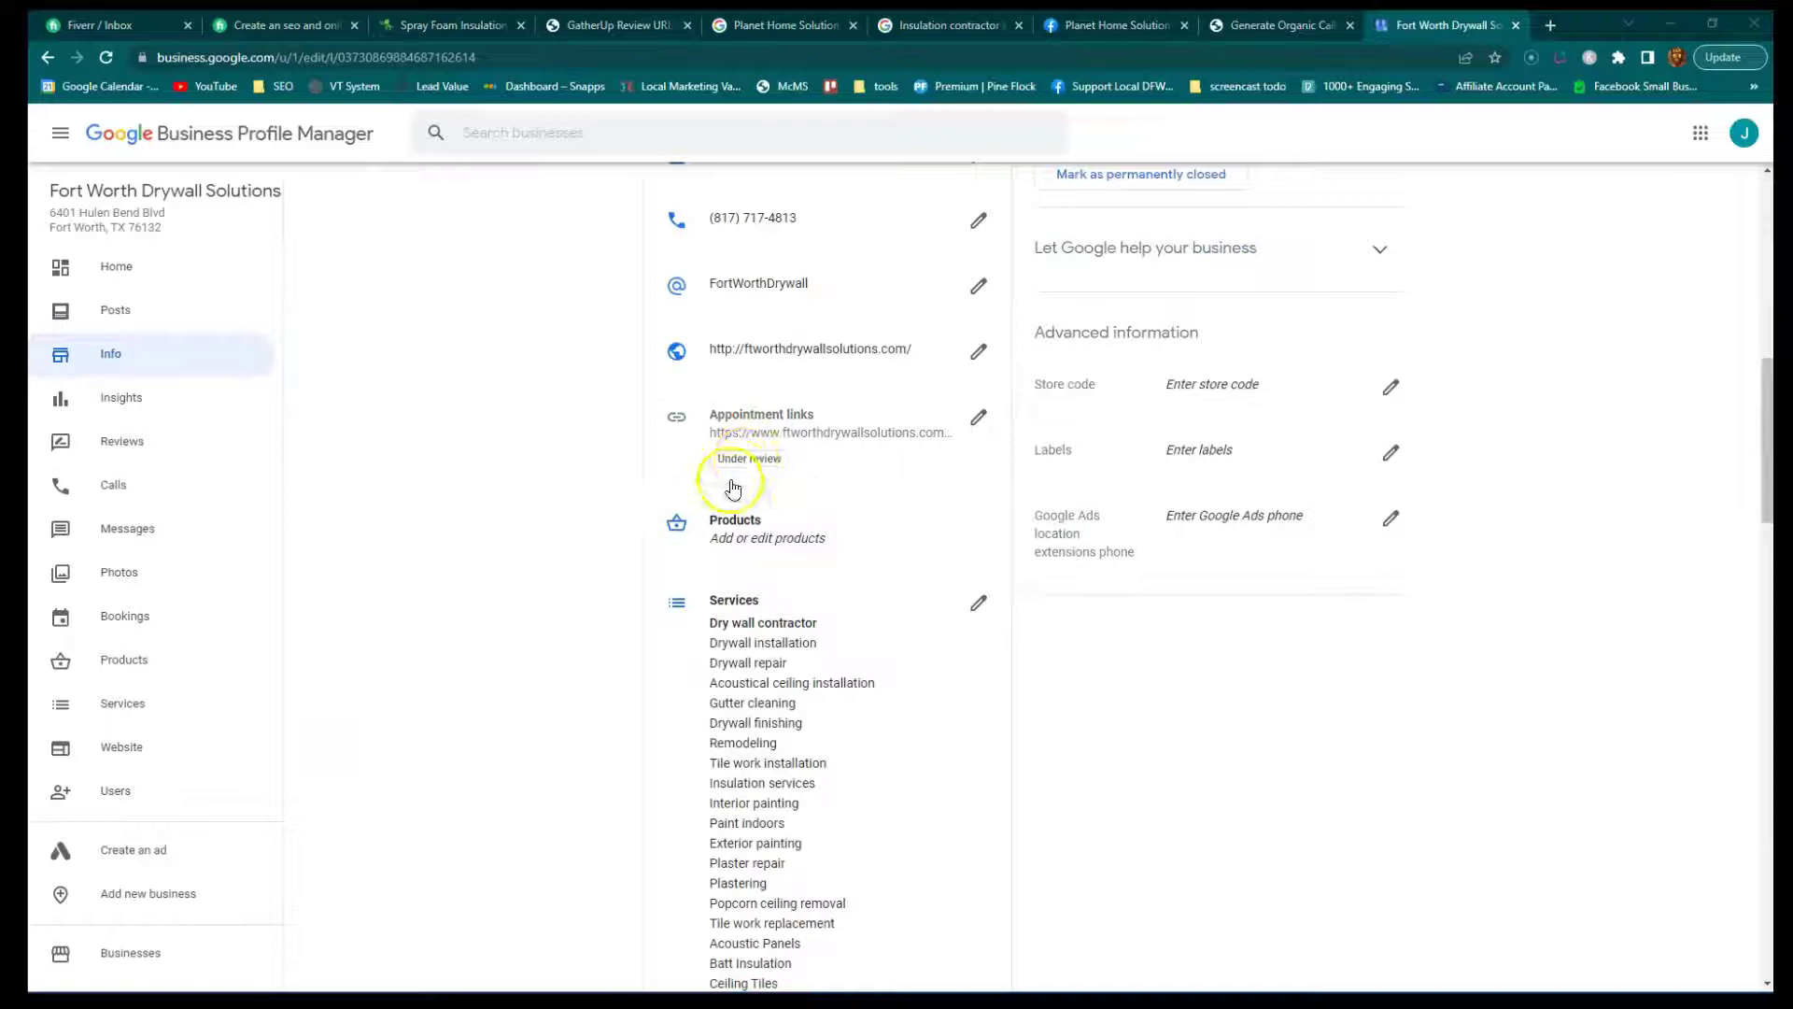
Read through the complete list of services in the Fort Worth Drywall Solutions business information.
scroll(622, 597, "down", 2)
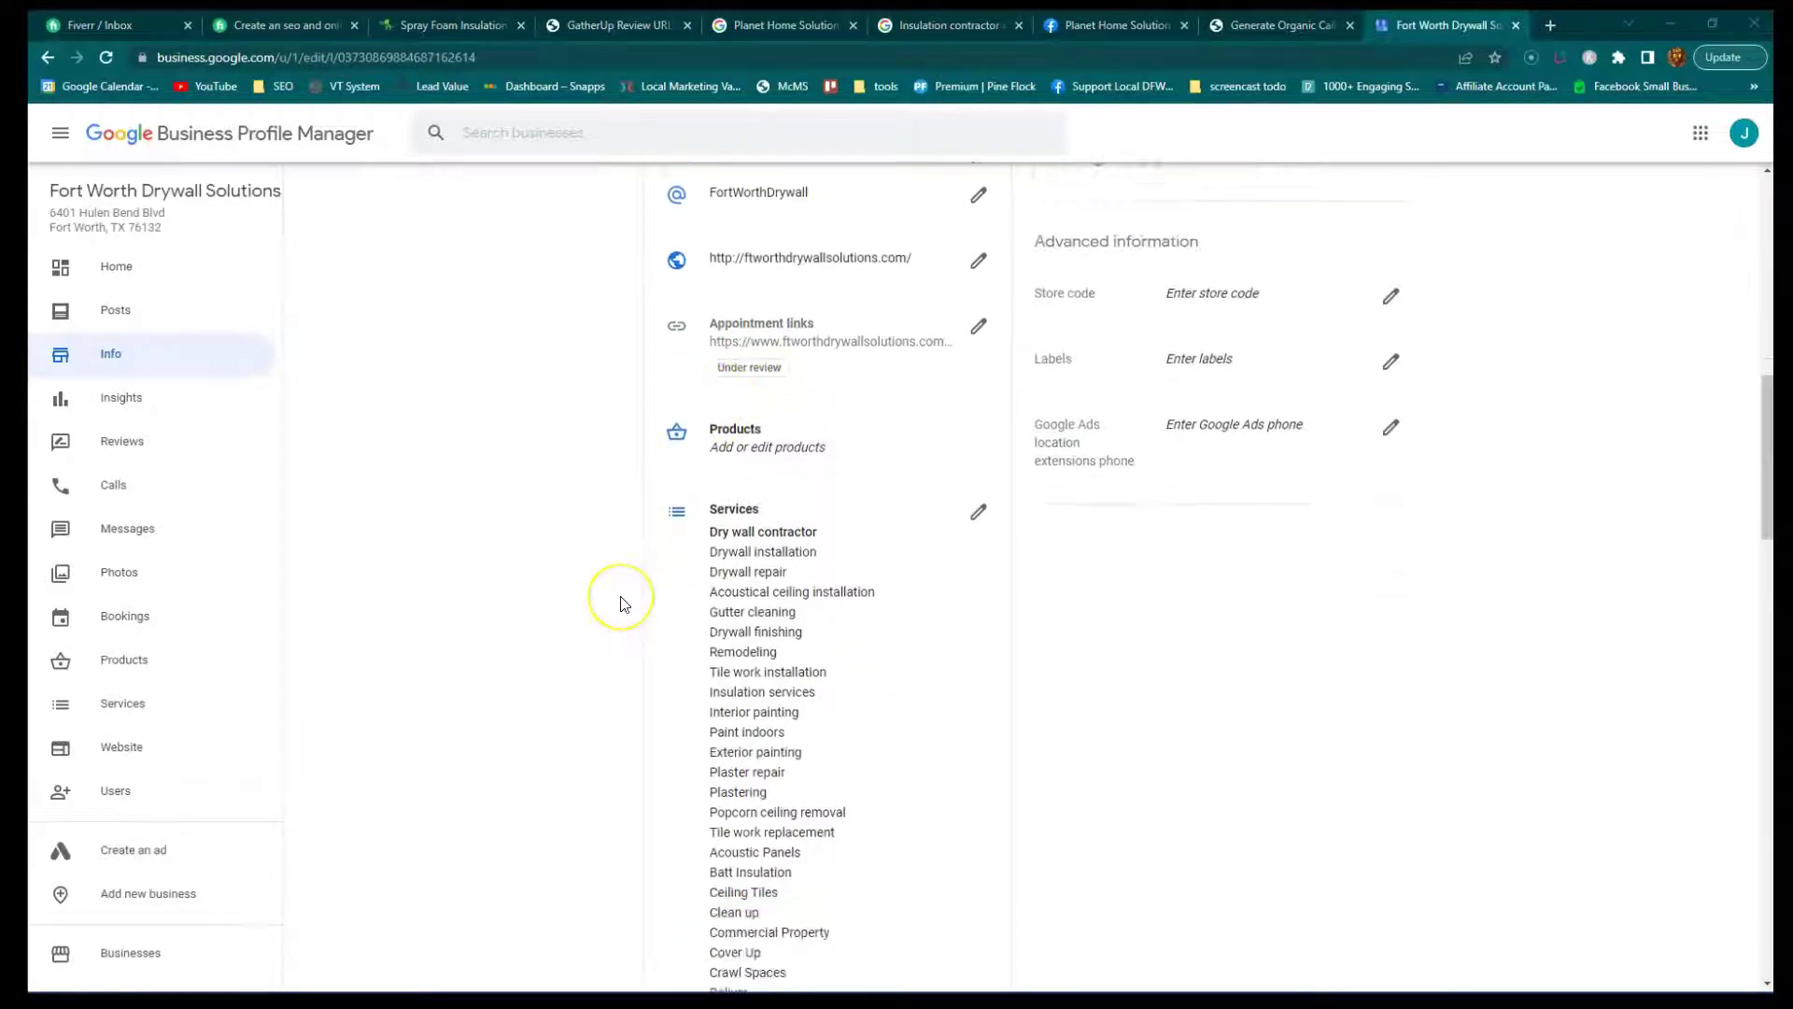
scroll(621, 603, "down", 6)
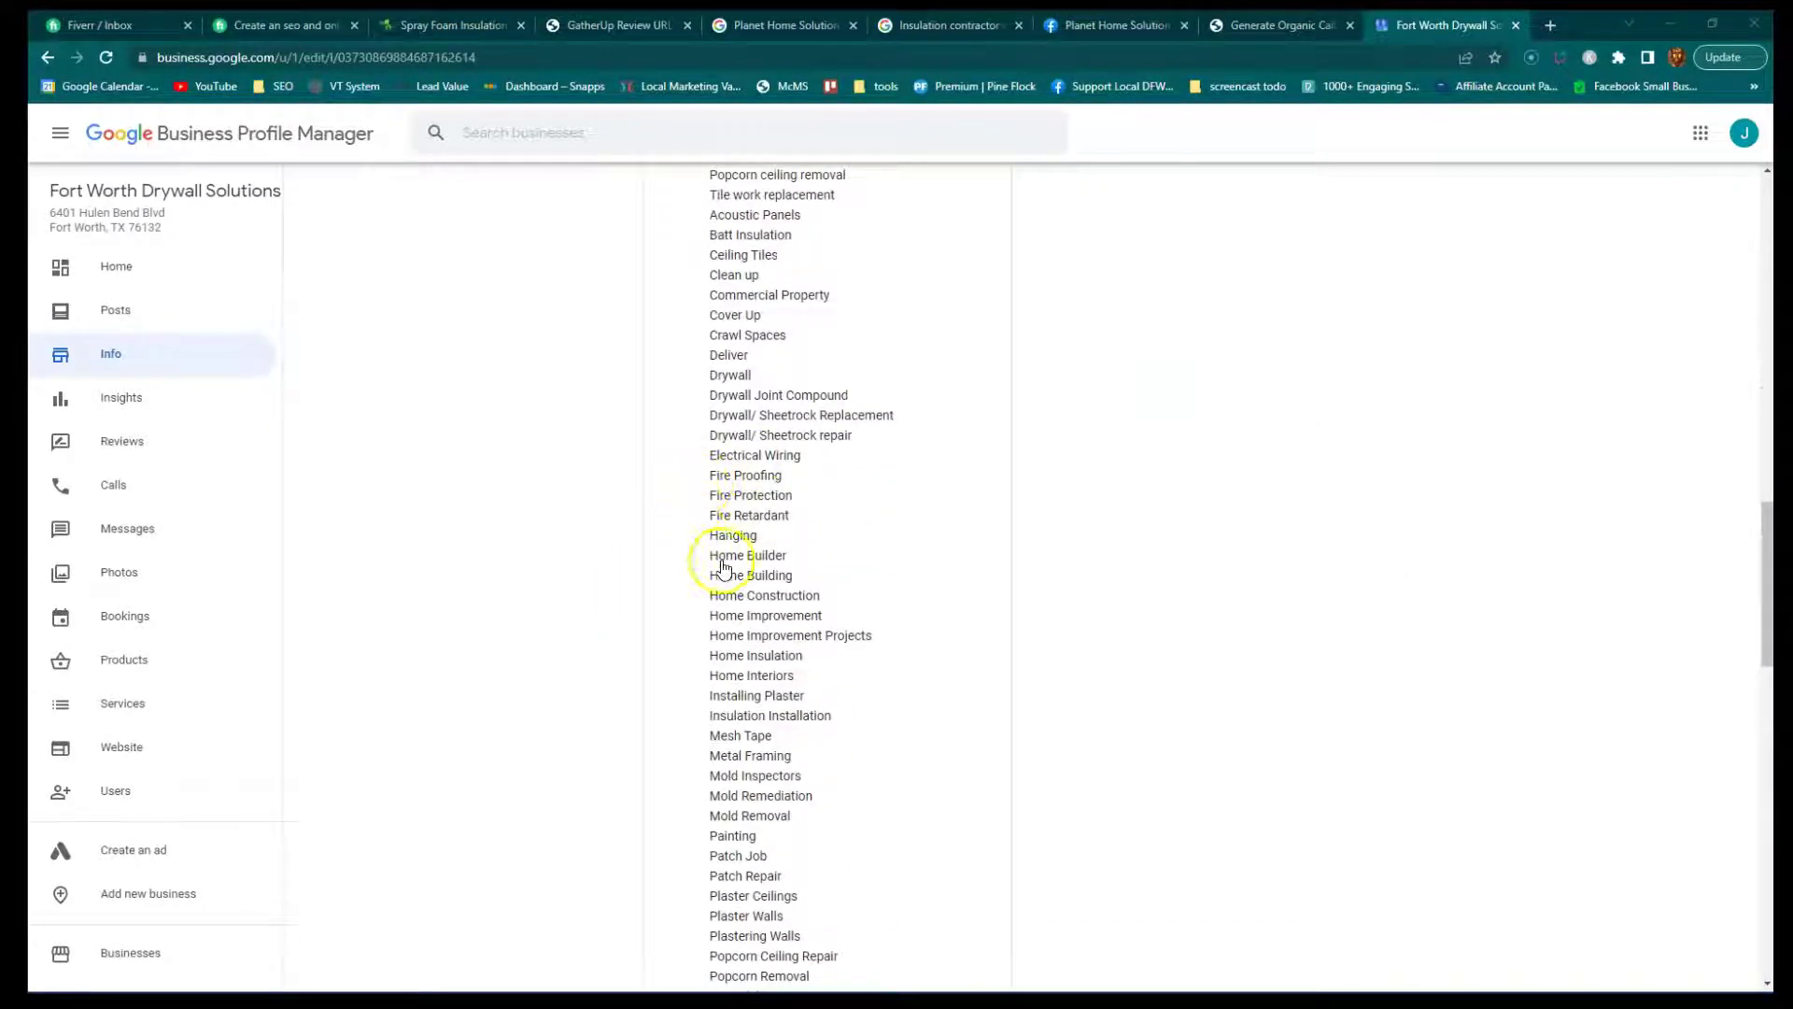
scroll(738, 598, "down", 5)
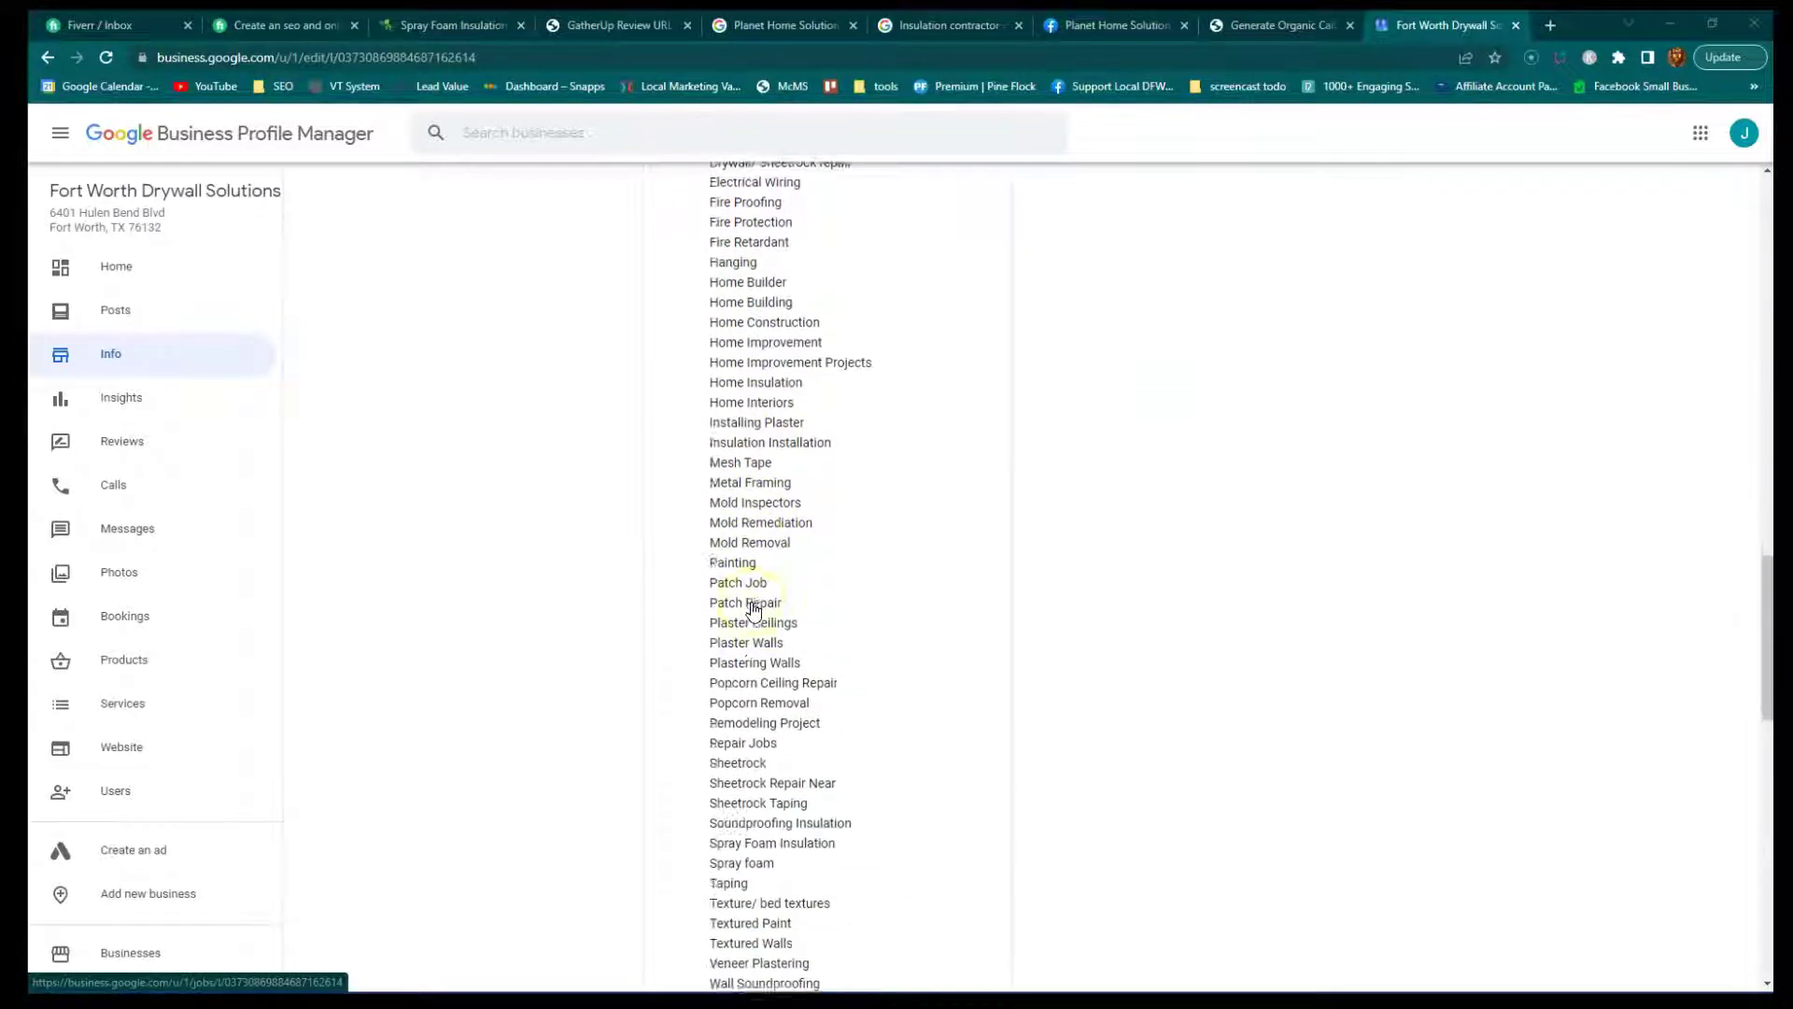
scroll(752, 612, "down", 1)
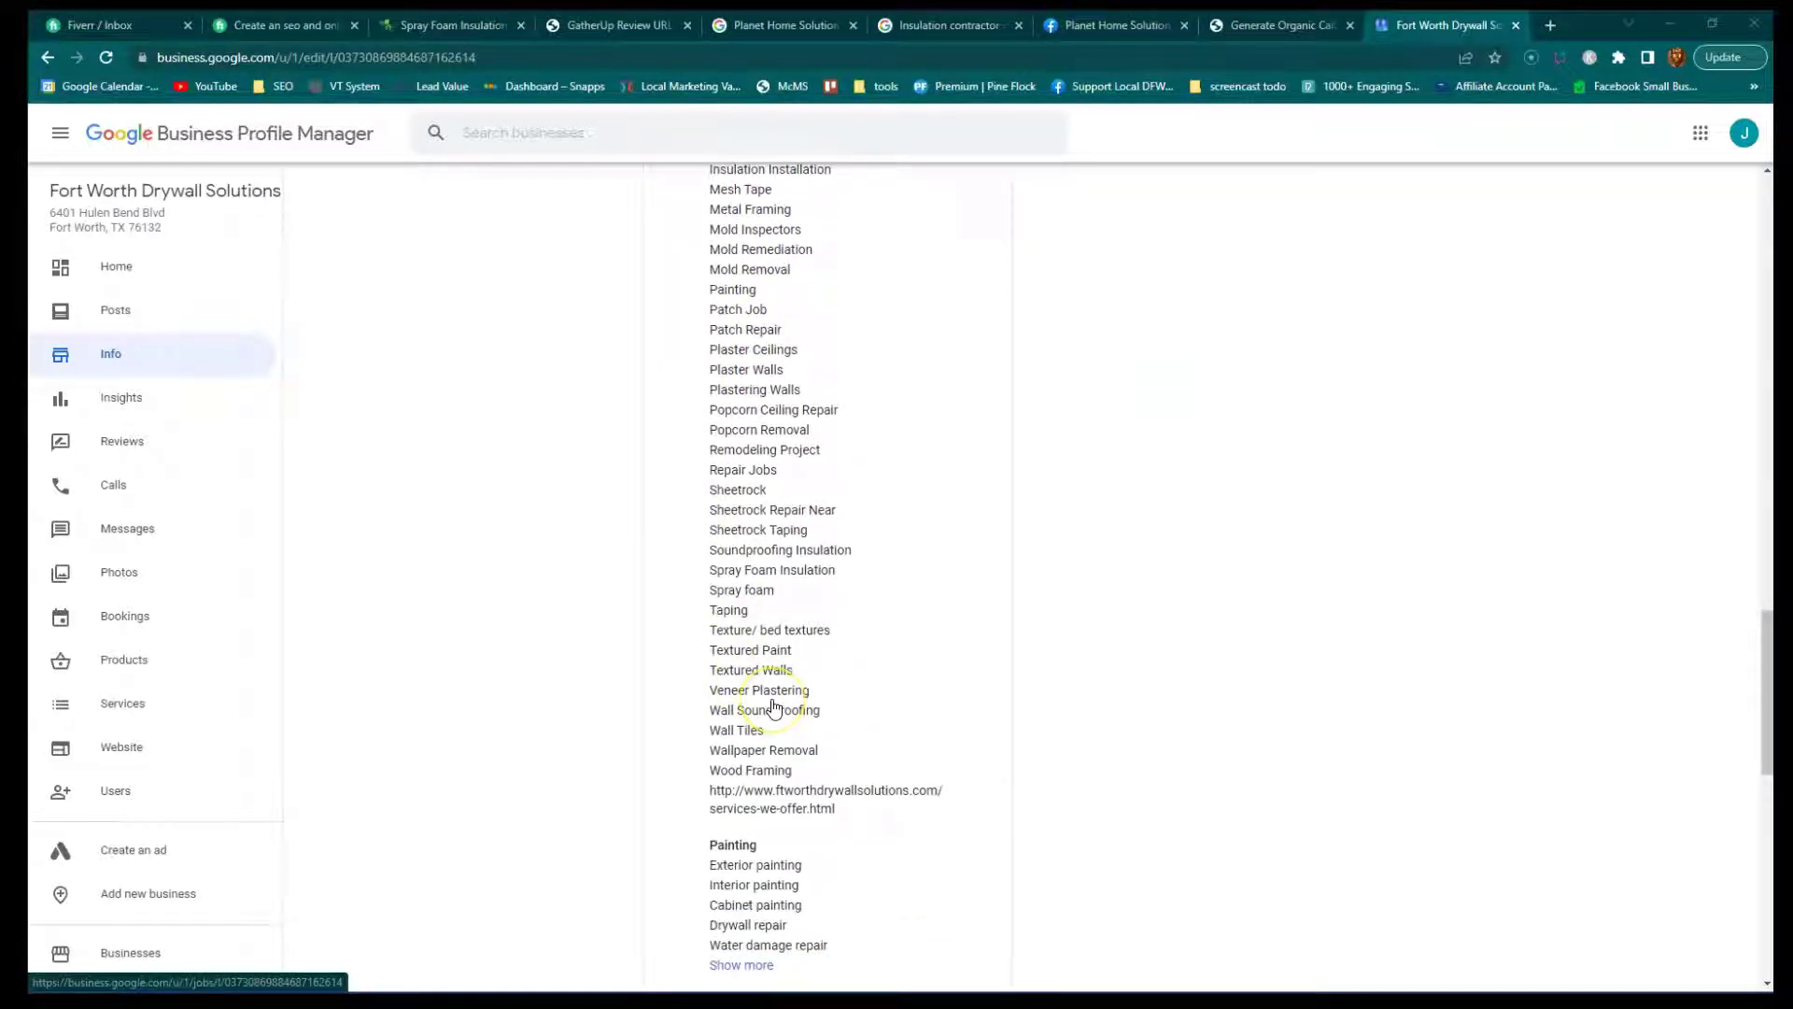
scroll(771, 703, "up", 6)
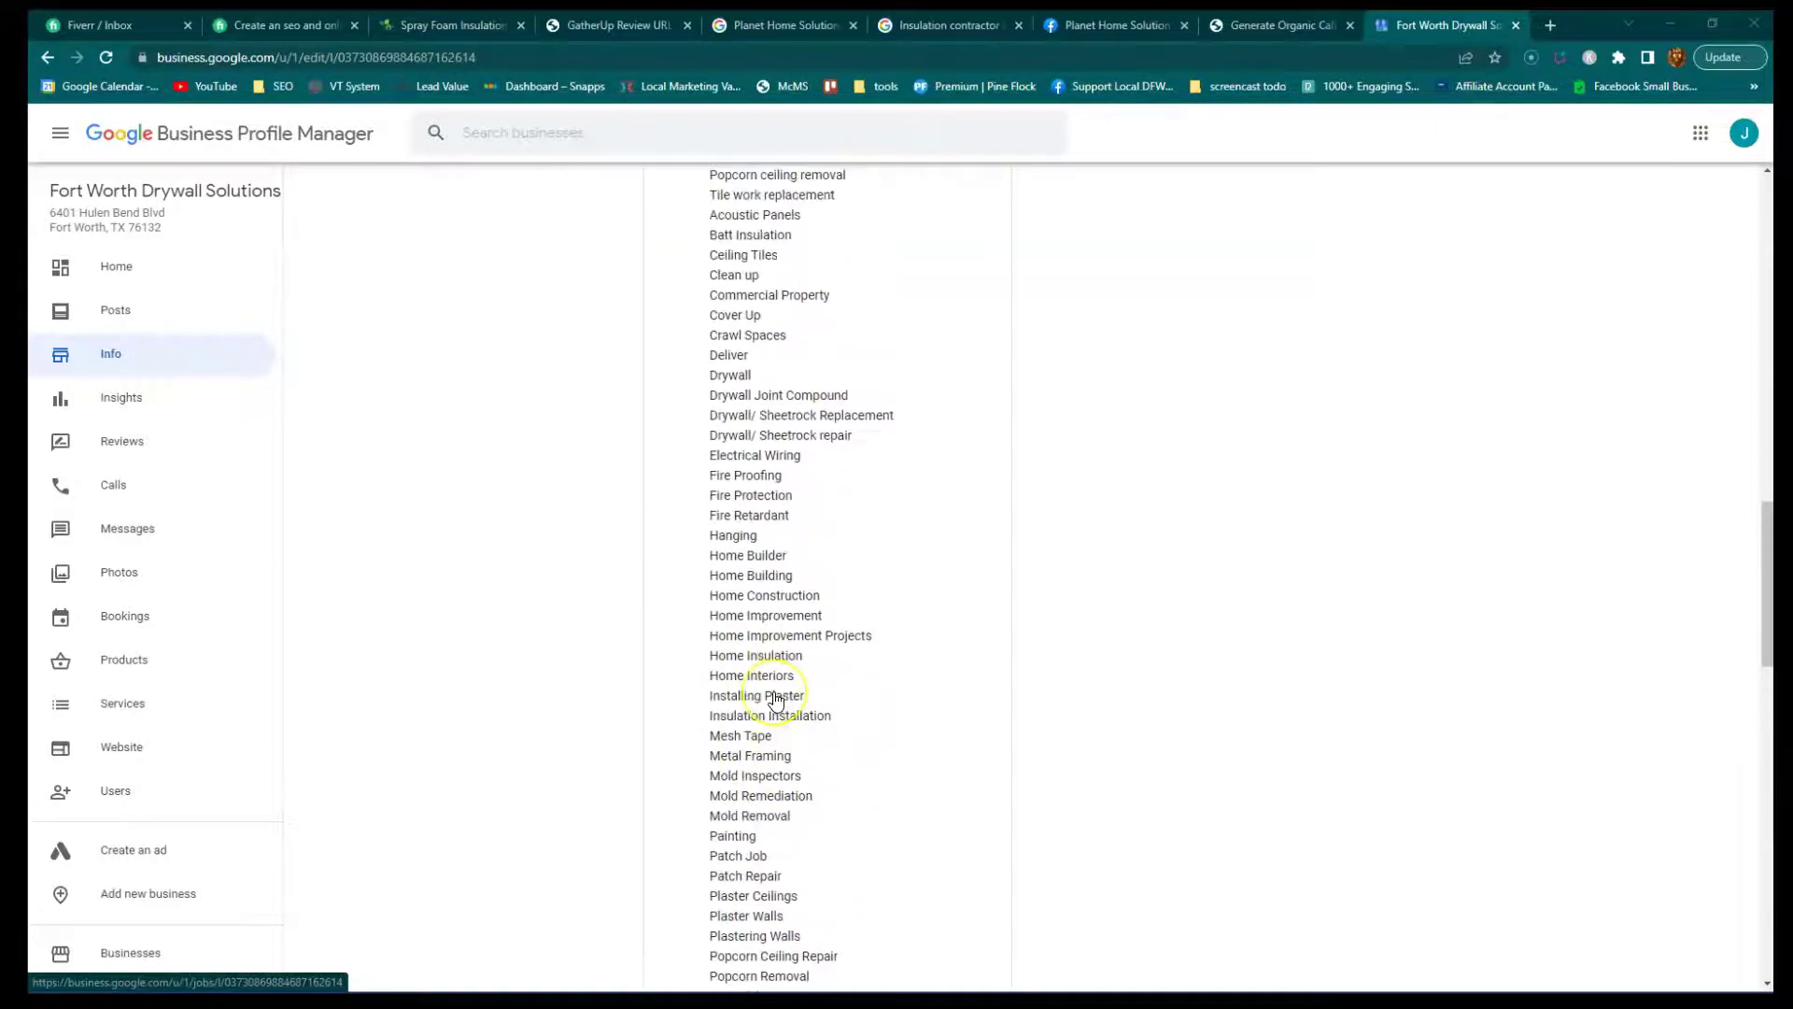
scroll(774, 701, "up", 3)
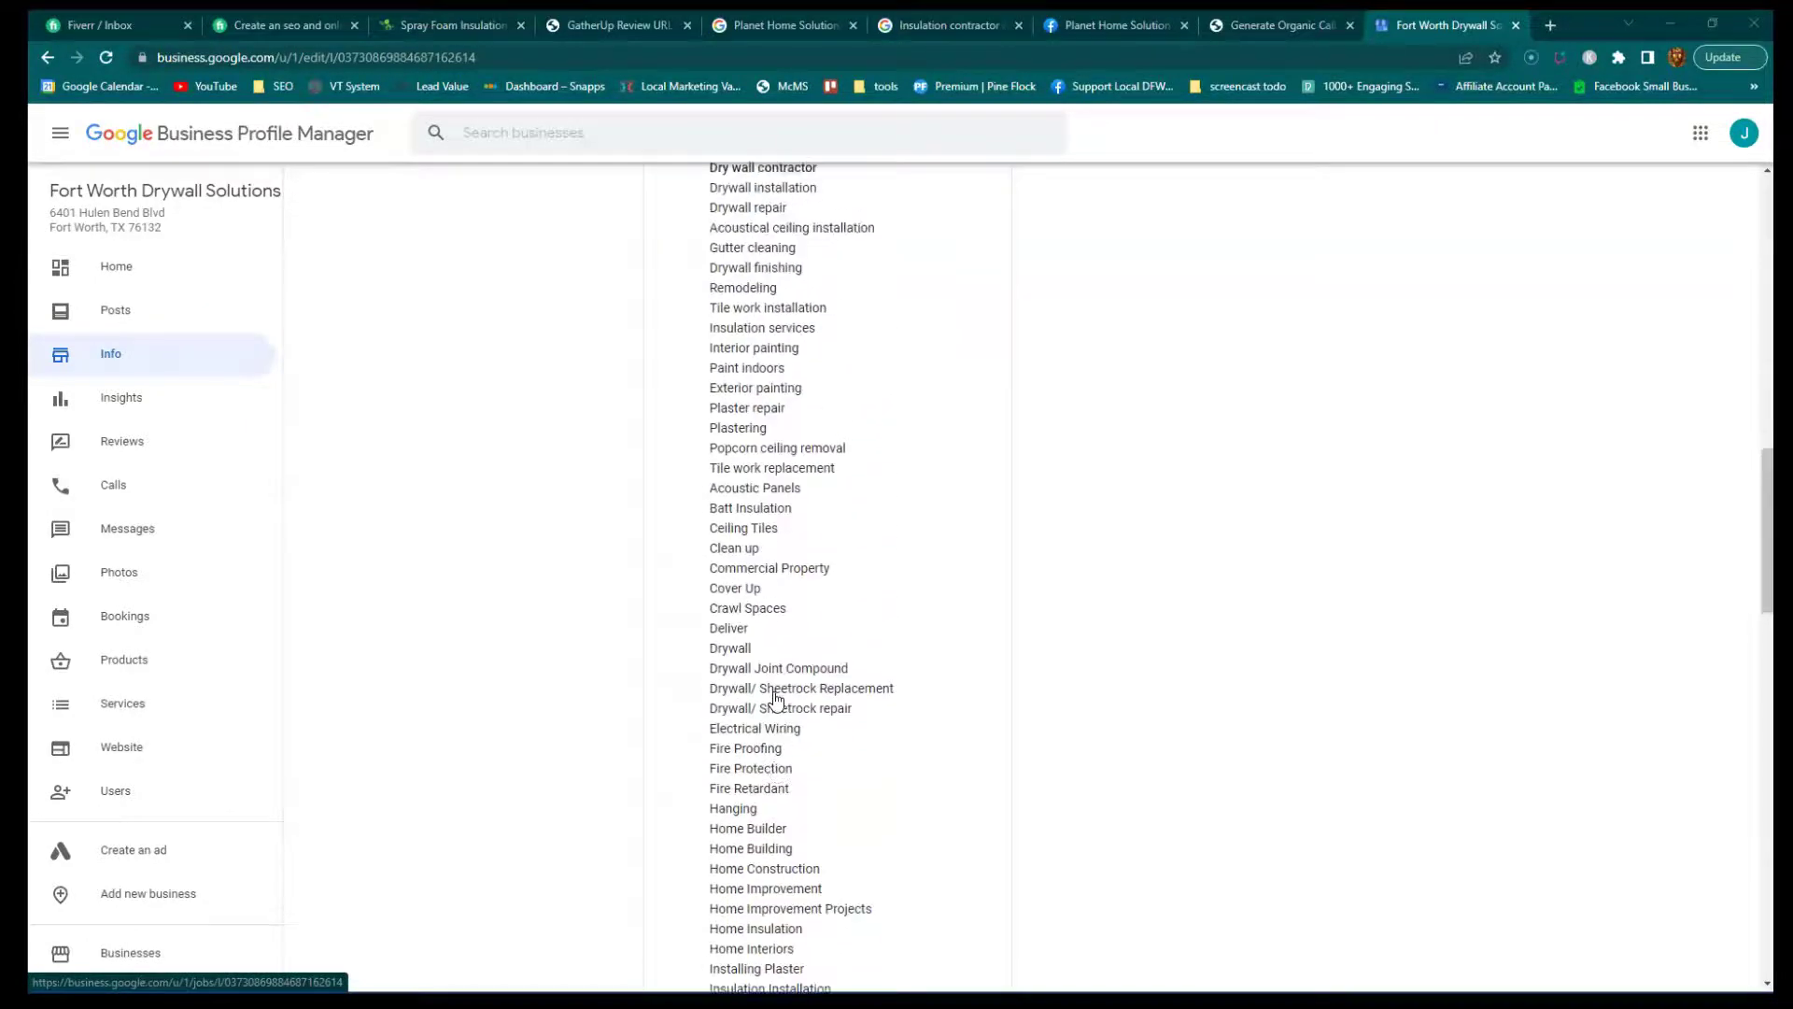
scroll(775, 699, "up", 4)
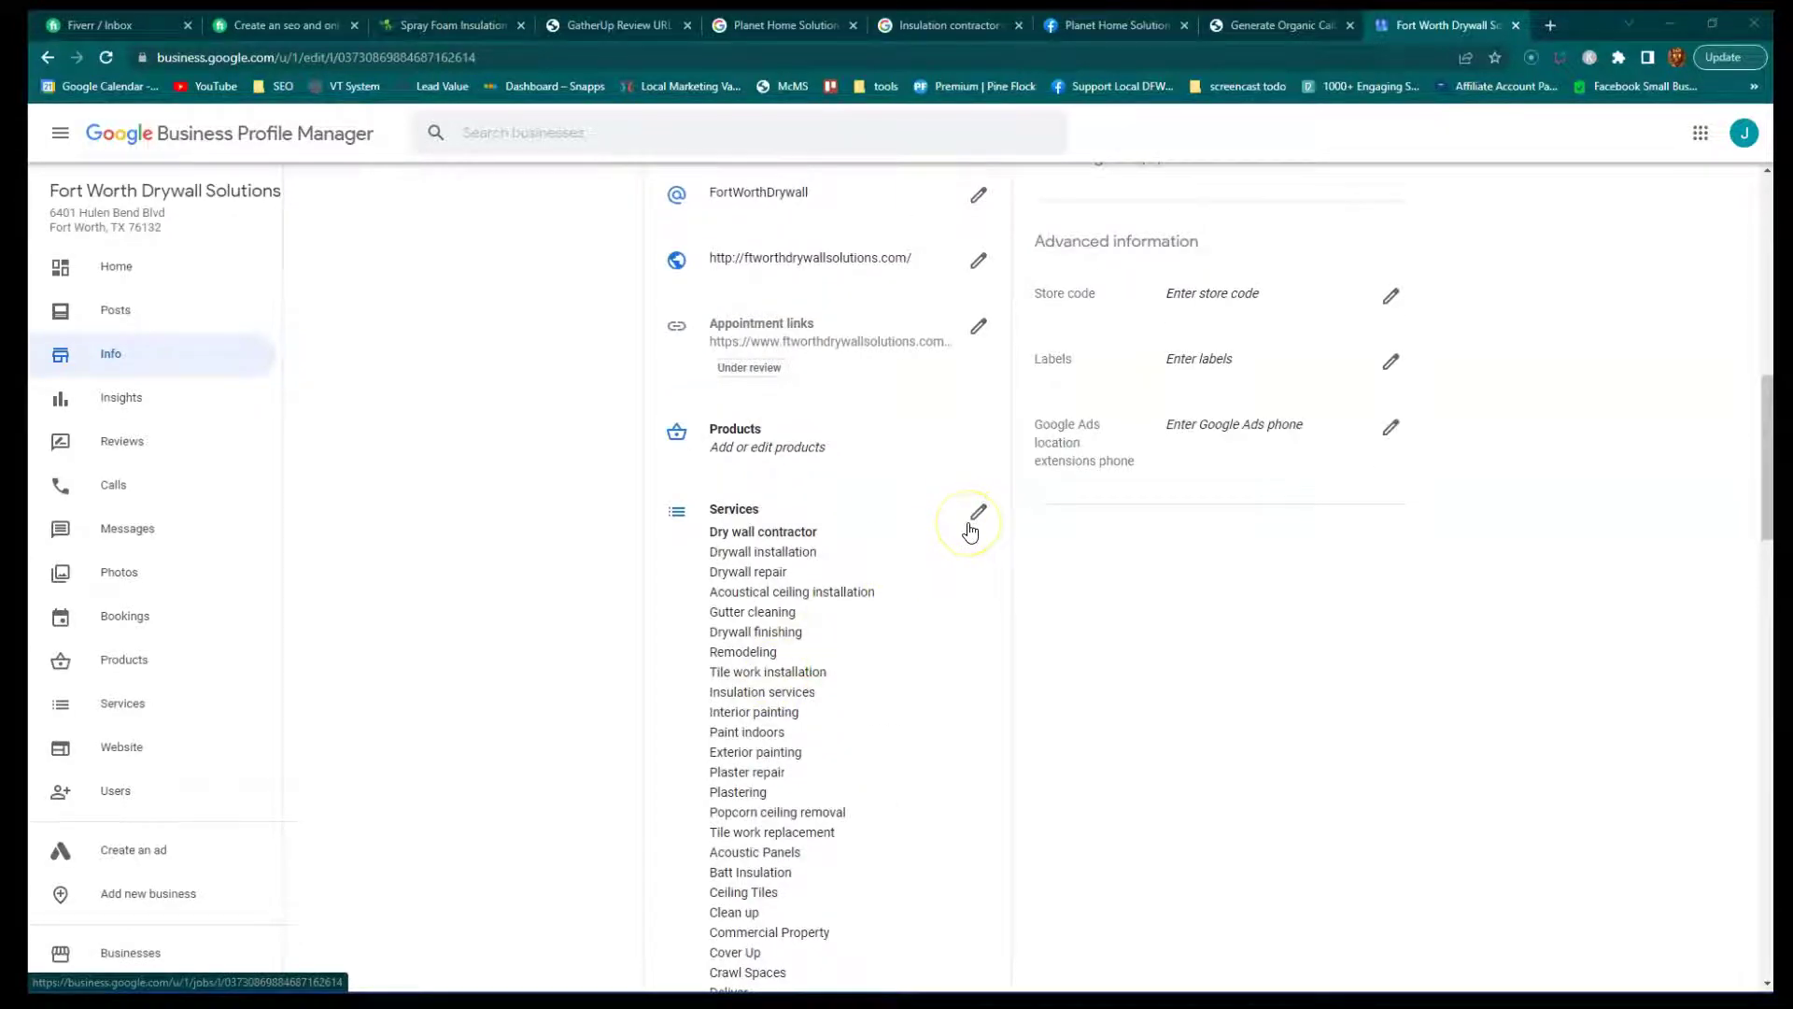
scroll(800, 652, "down", 9)
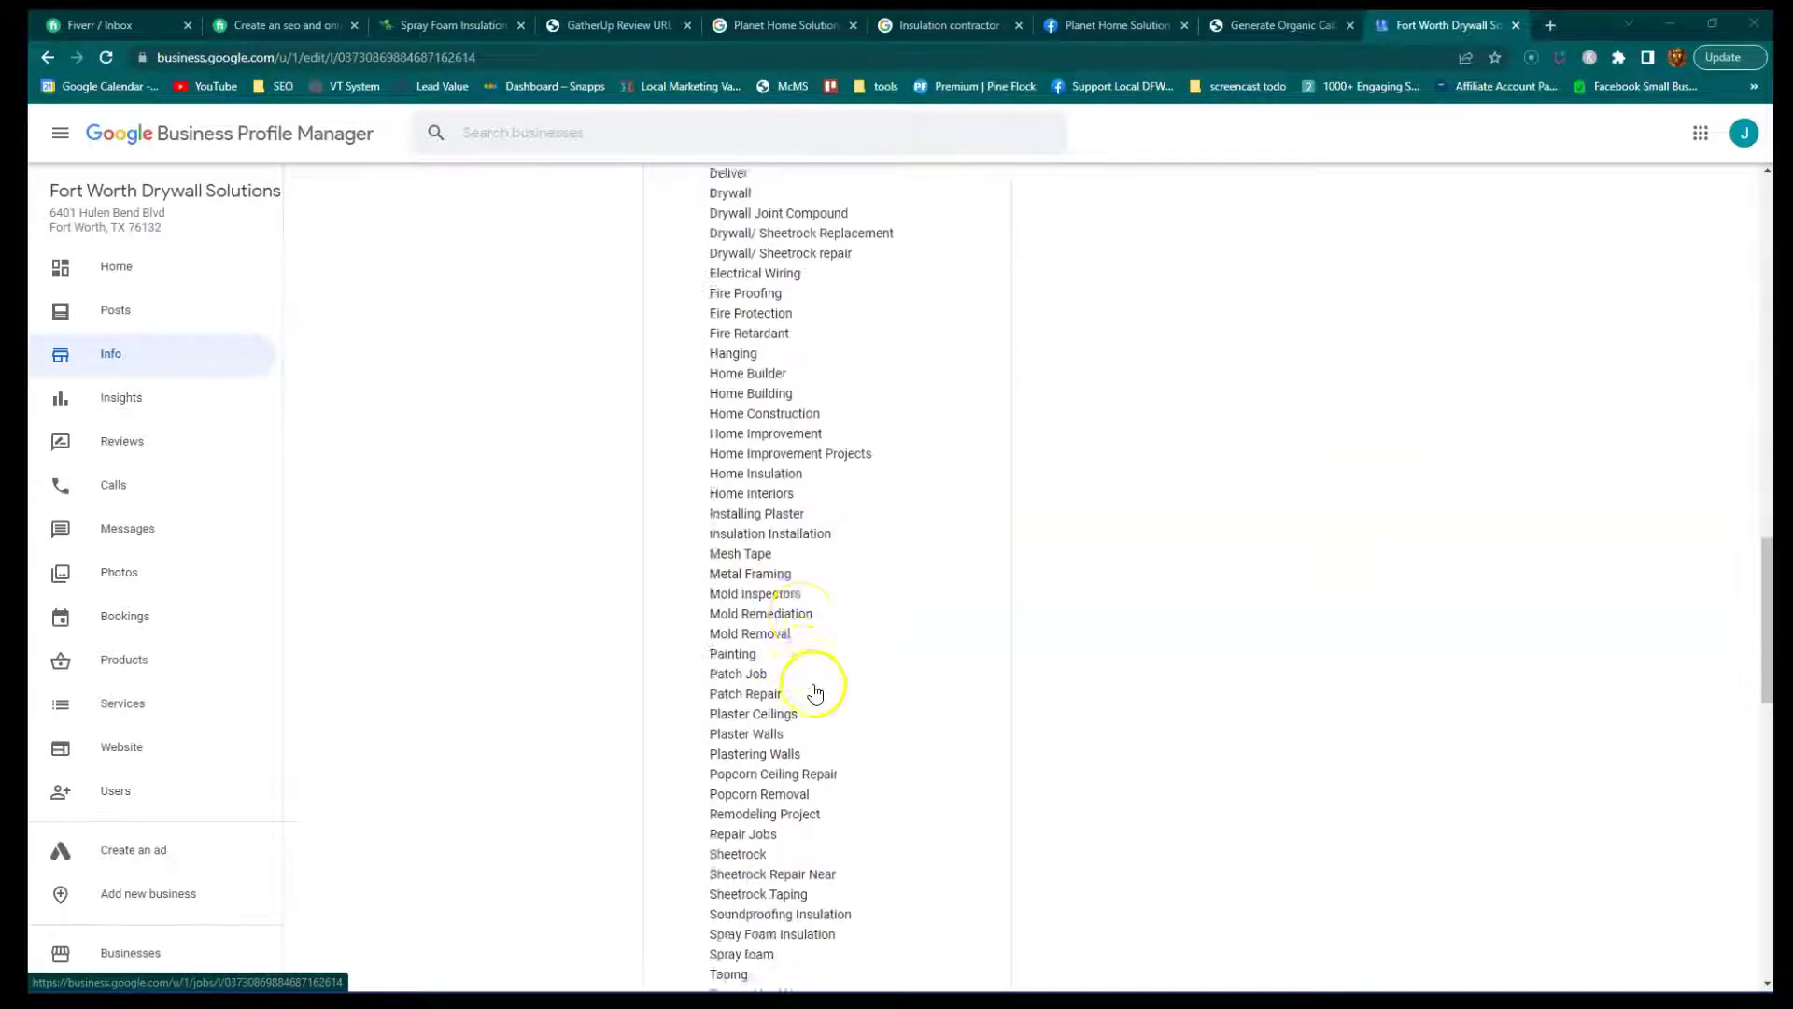
scroll(843, 658, "up", 8)
scroll(844, 659, "up", 1)
Open the services for editing, inspect the price and description fields of Drywall installation, and close its details without saving.
left_click(981, 513)
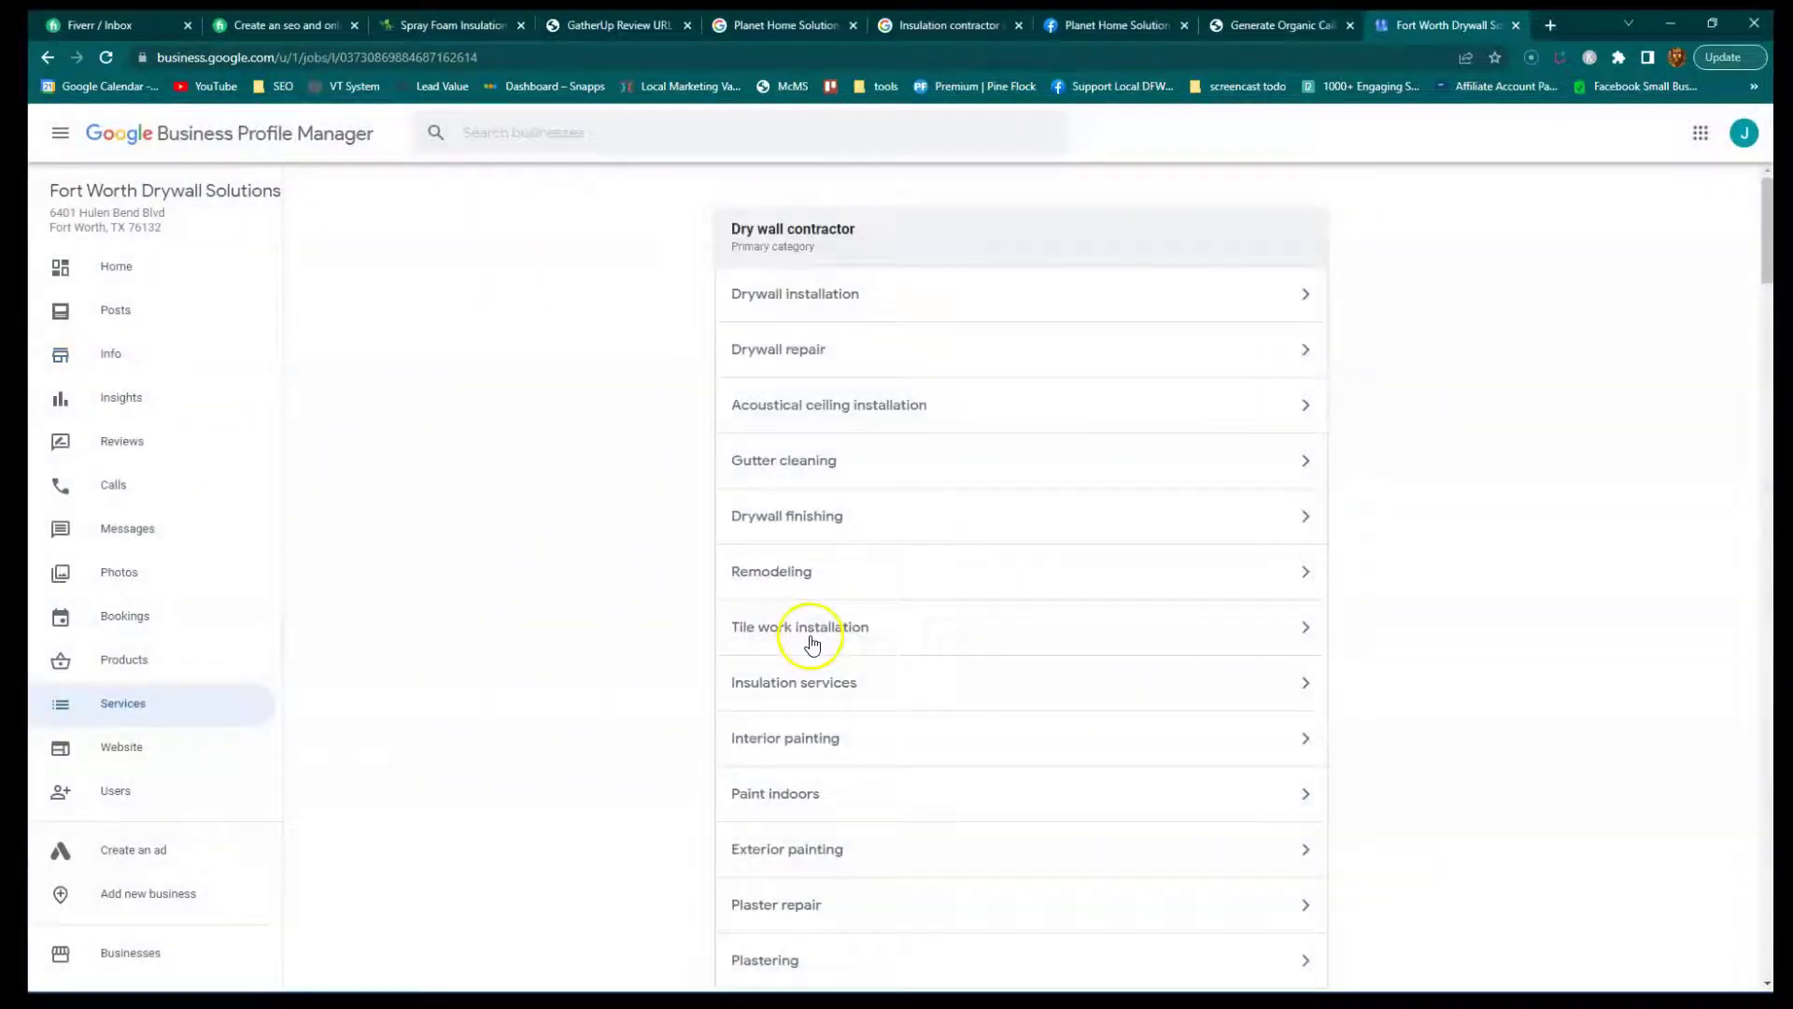
left_click(1306, 296)
left_click(799, 564)
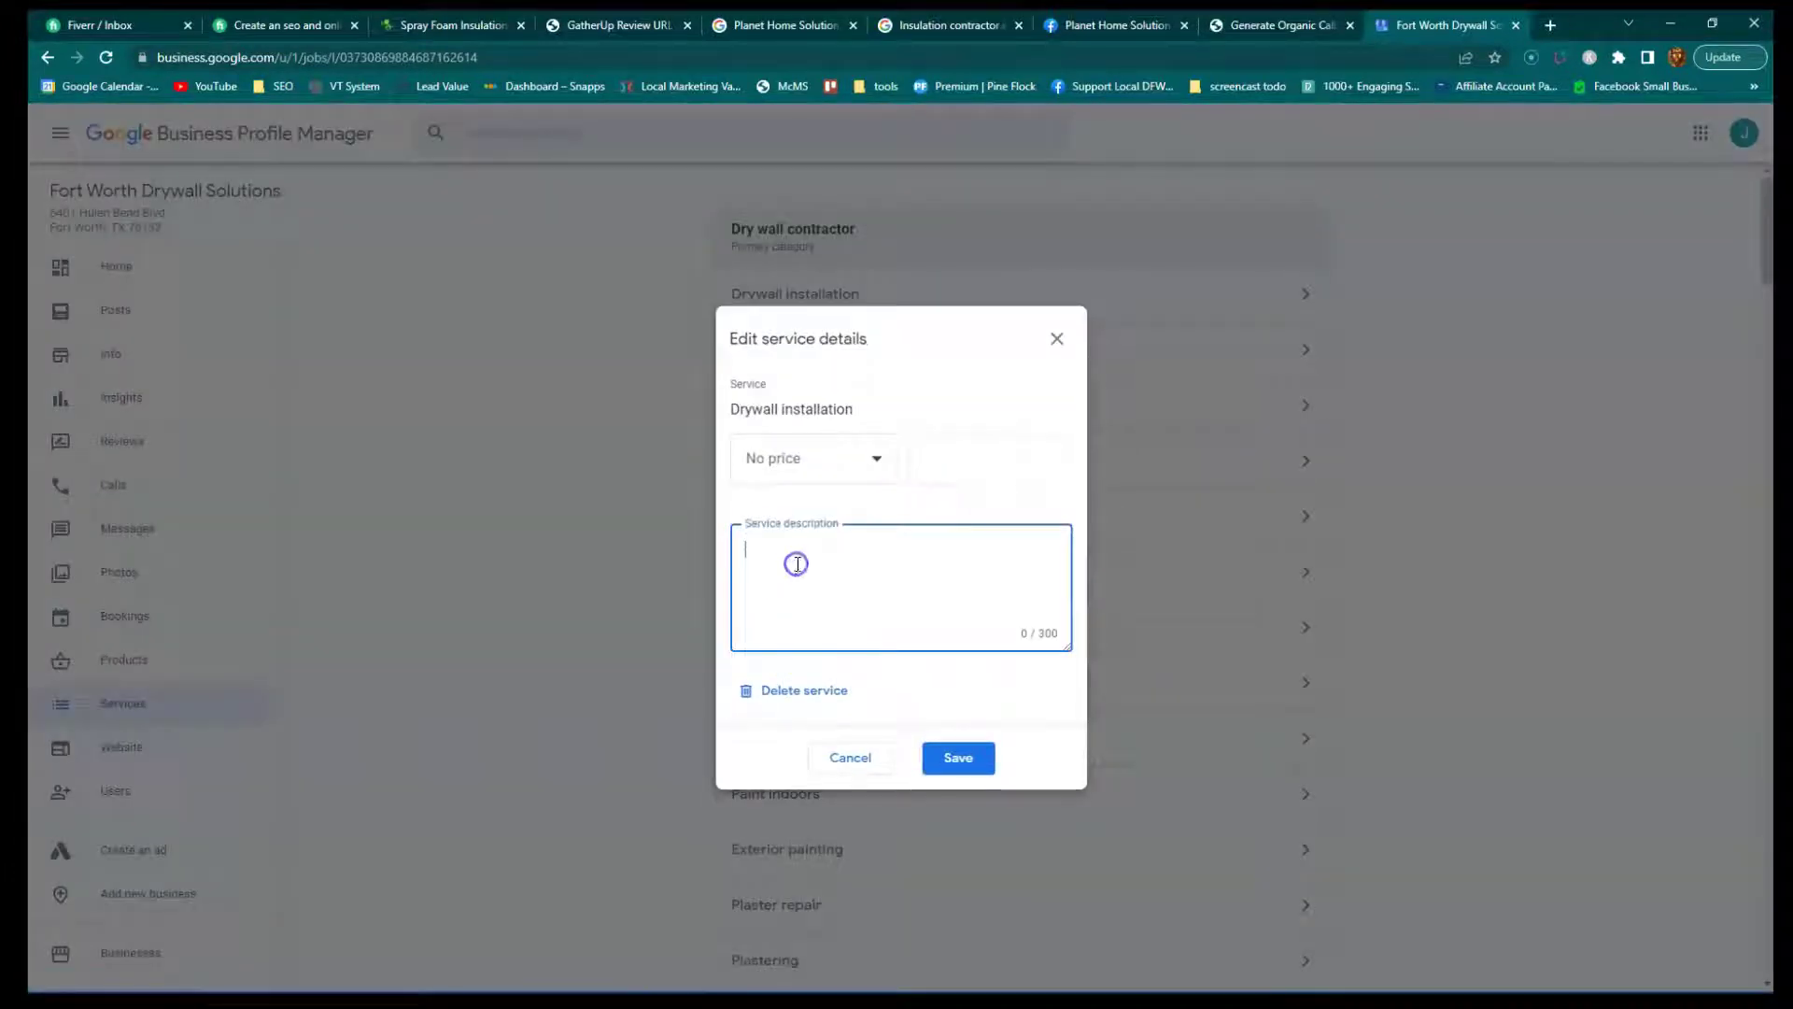
left_click(958, 469)
left_click(871, 589)
left_click(1037, 632)
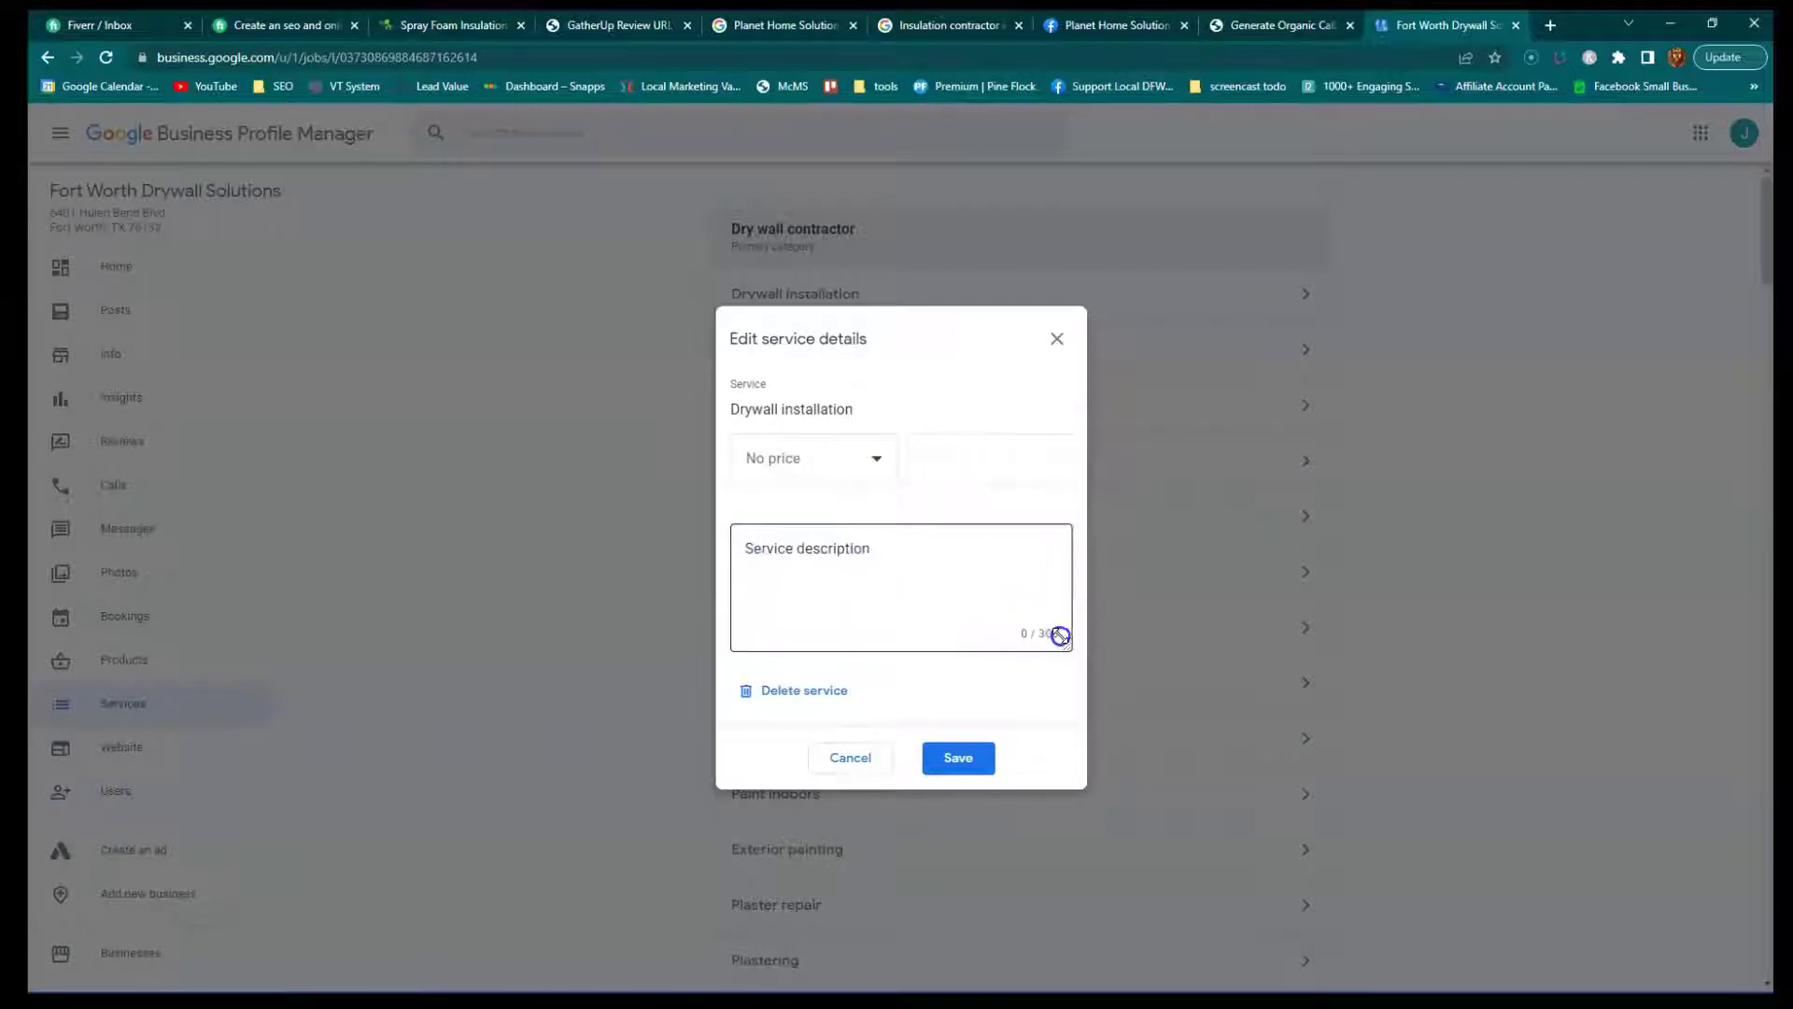
left_click(1056, 341)
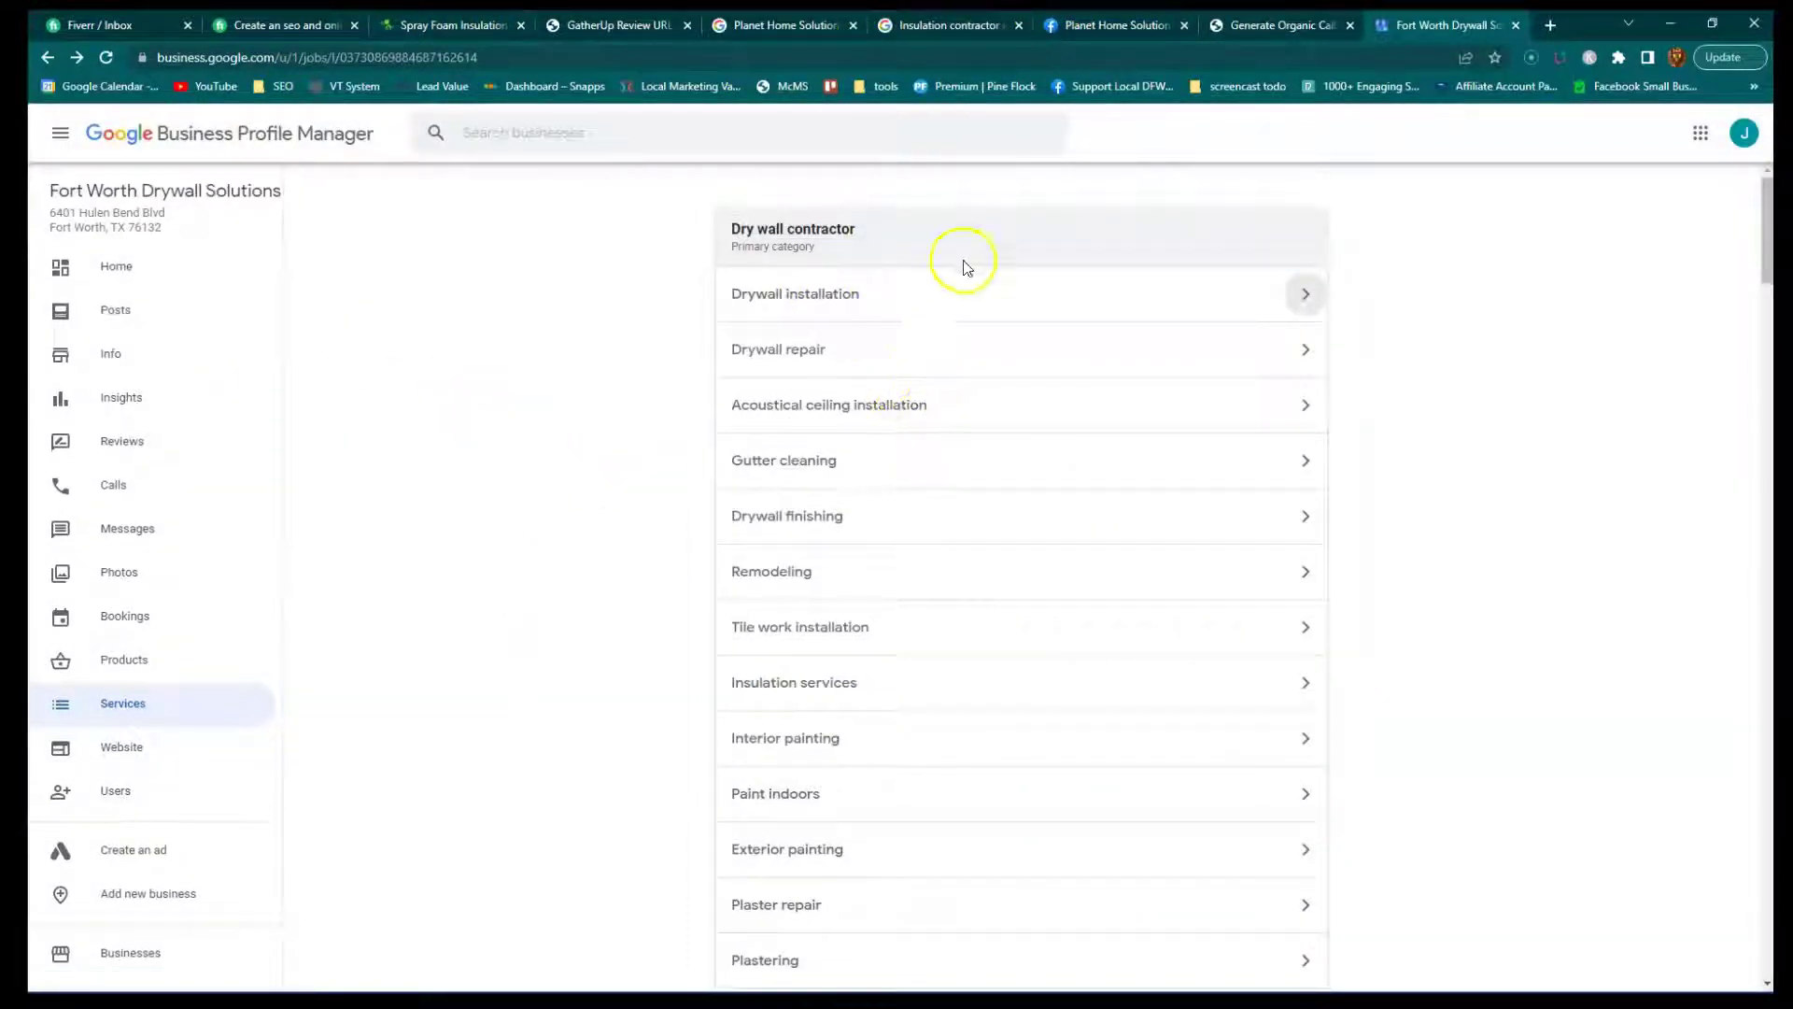
Switch to the Generate Organic Calls diagram and point out its GMB and Content parts.
left_click(1270, 26)
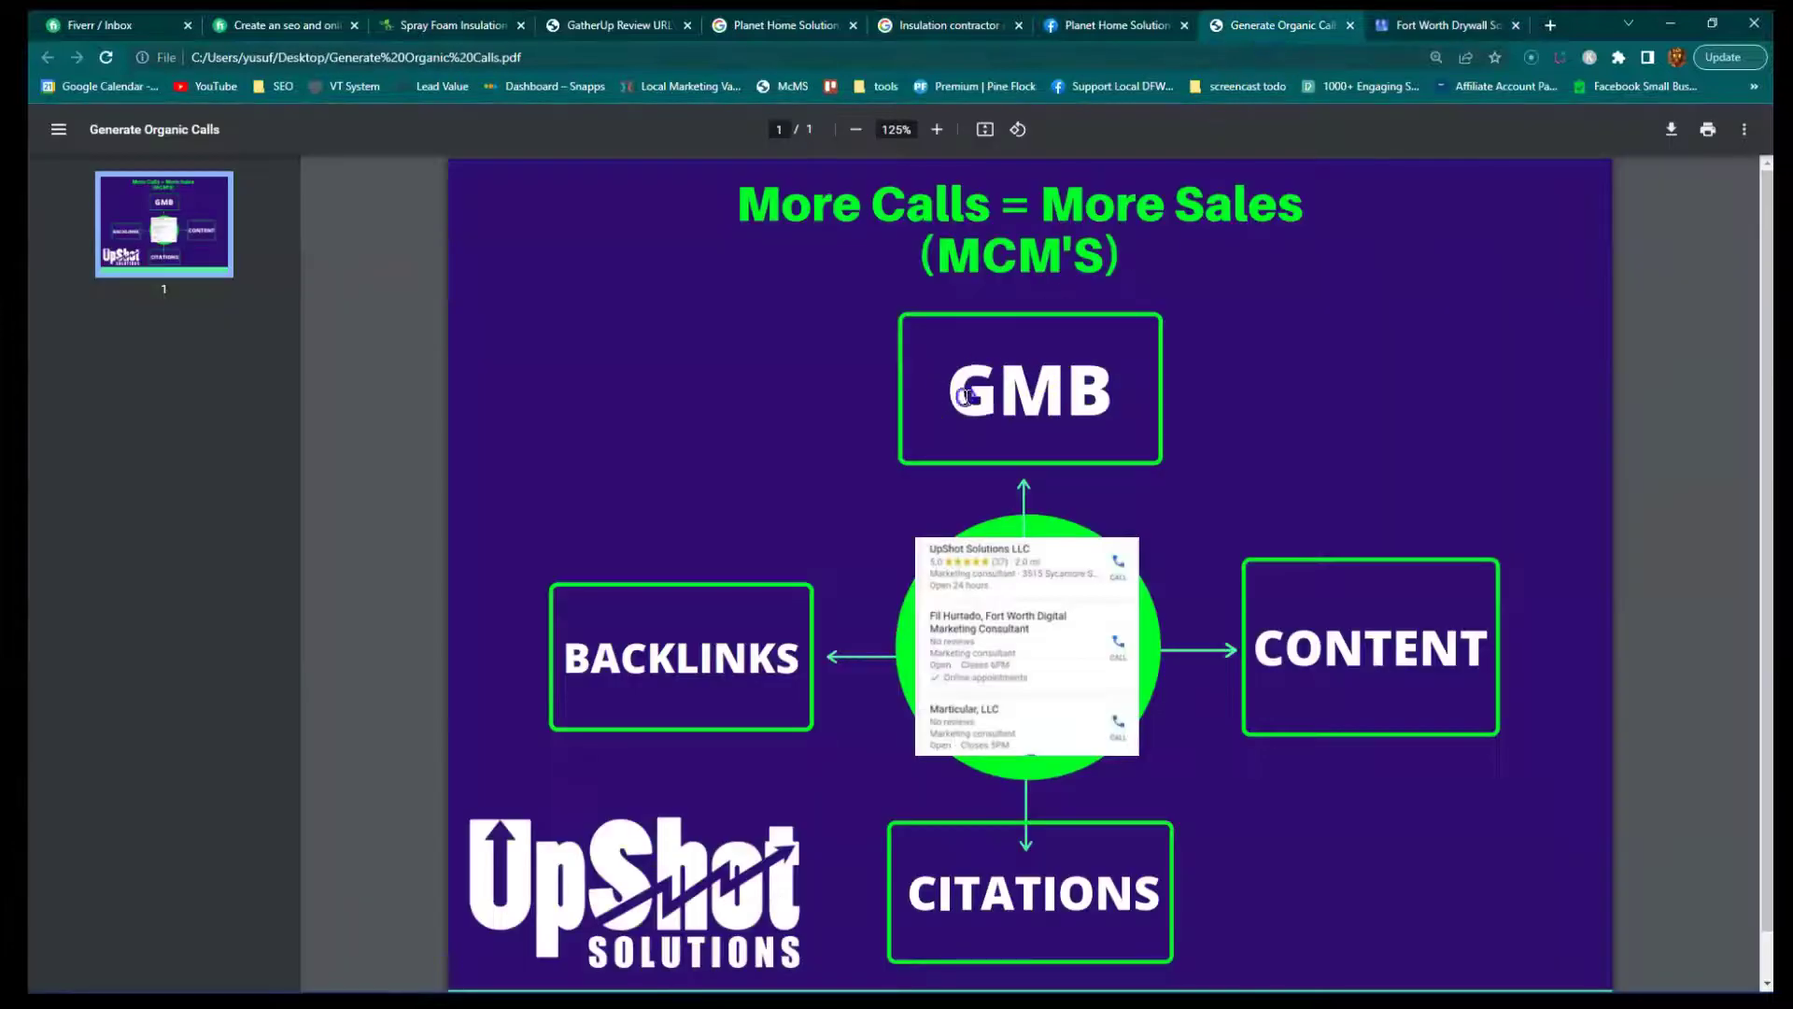
left_click_drag(965, 397, 1119, 382)
left_click_drag(1319, 673, 1406, 646)
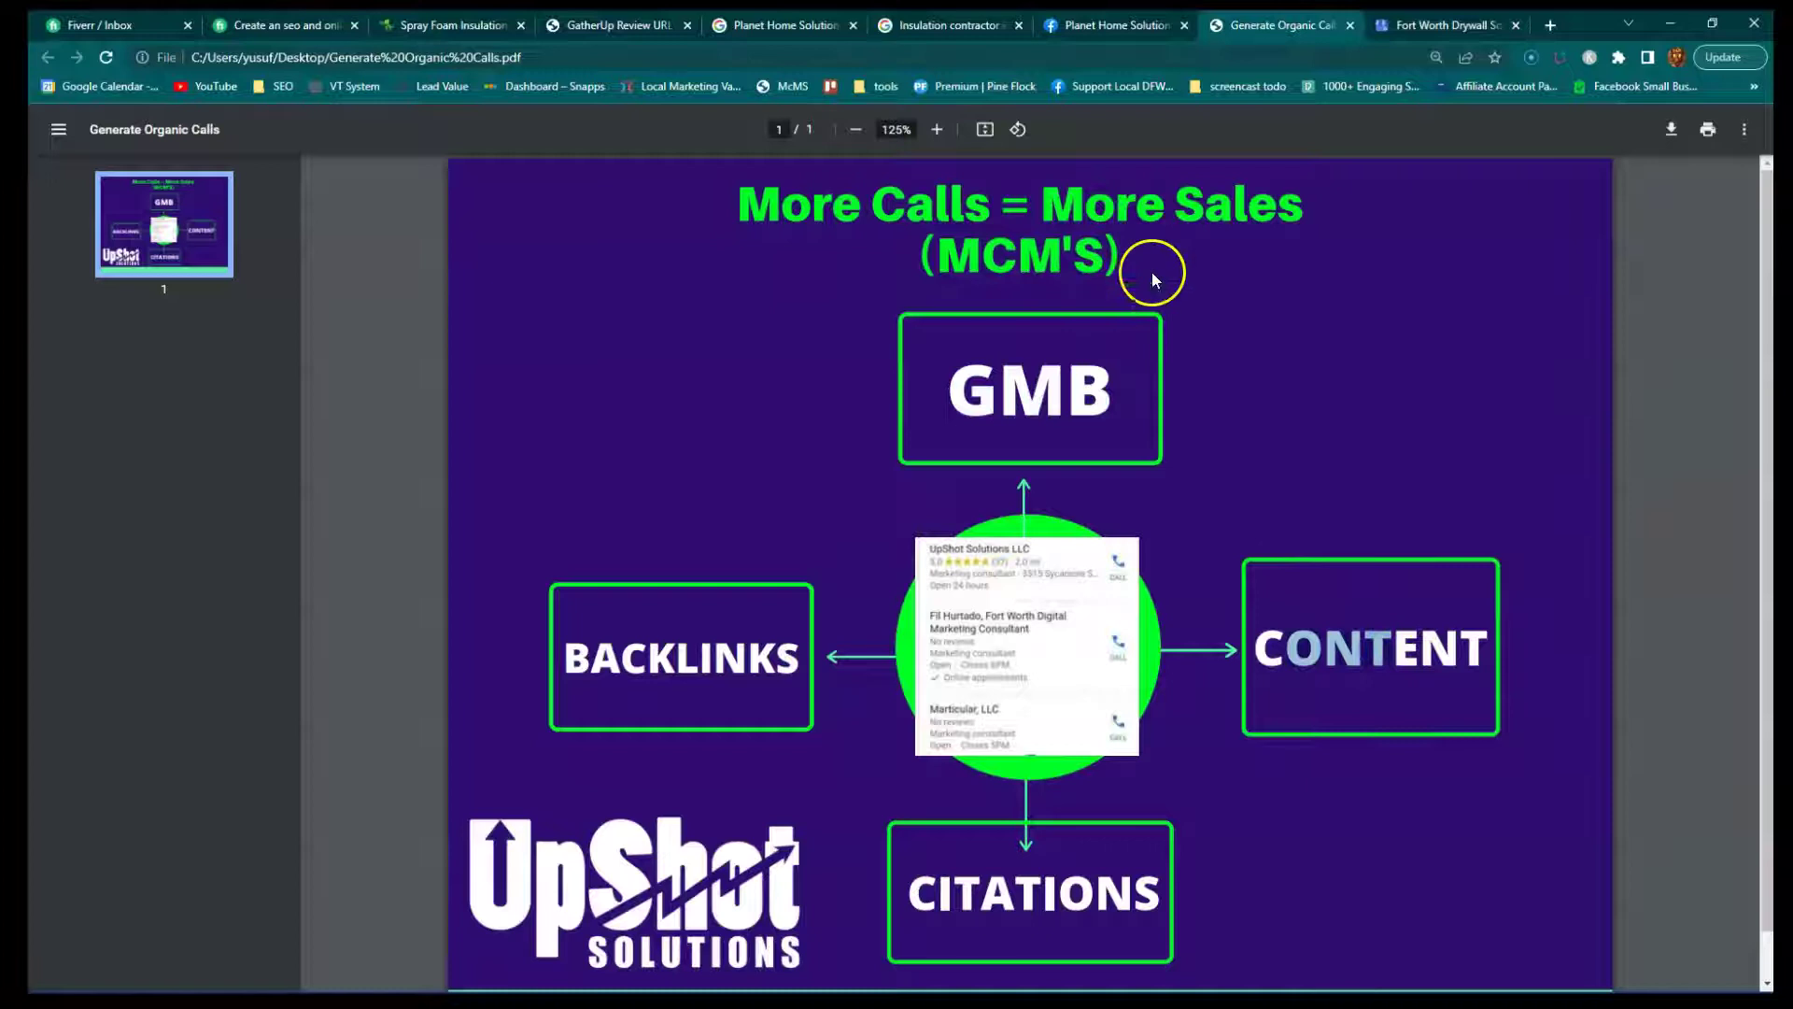
Return to the Fort Worth Drywall Solutions services and look through the entries and their descriptions.
left_click(1381, 26)
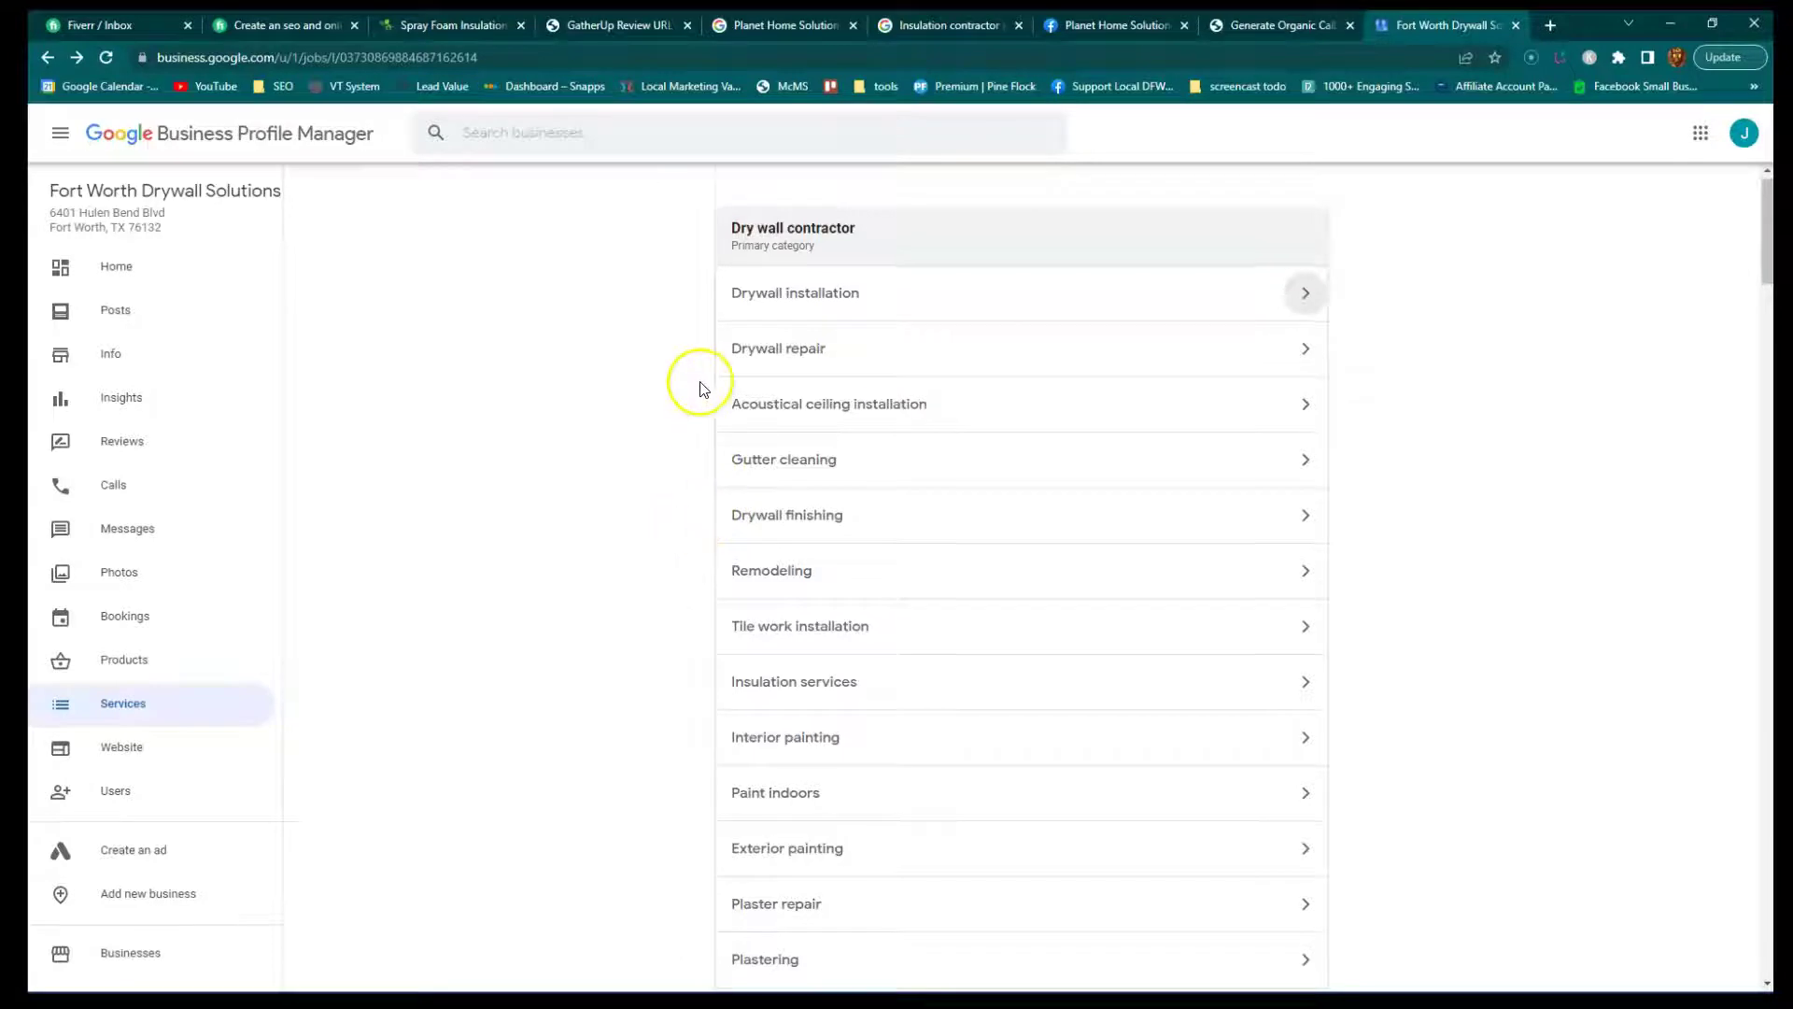
scroll(700, 388, "down", 5)
scroll(702, 388, "down", 6)
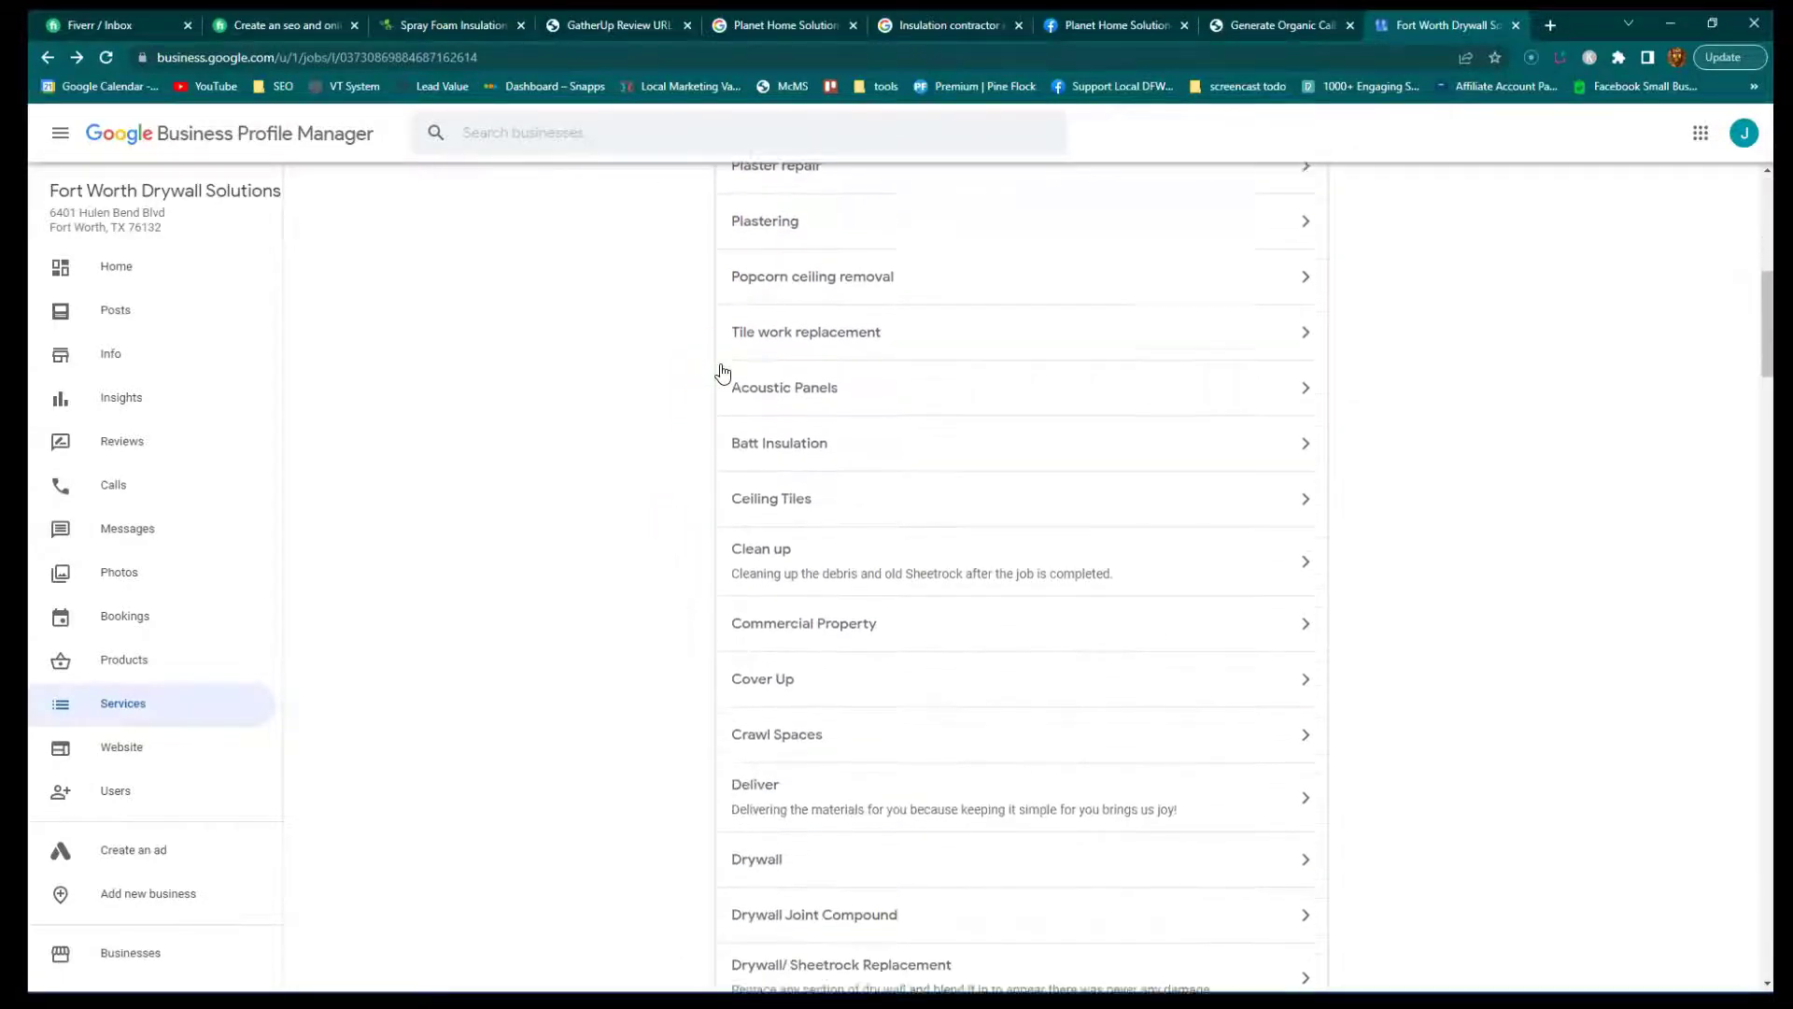
scroll(723, 374, "down", 11)
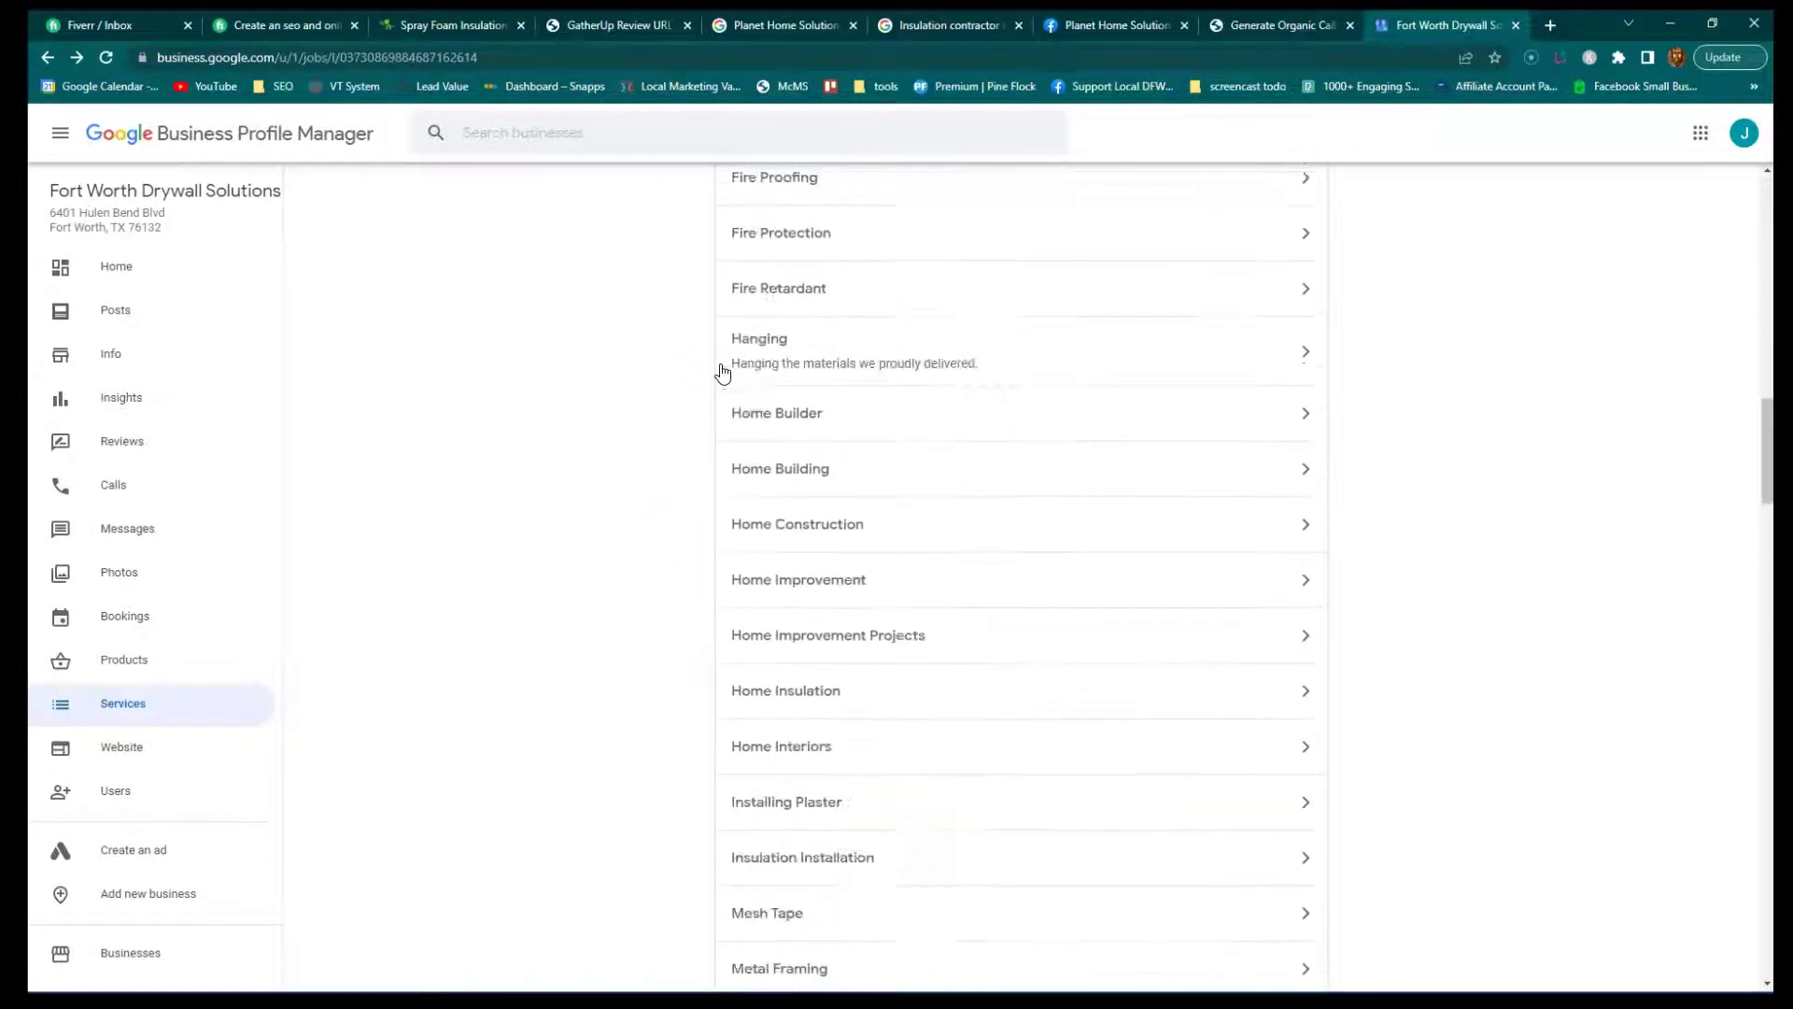
Open the website section of the profile and look through the updates and service text in the site preview.
left_click(131, 768)
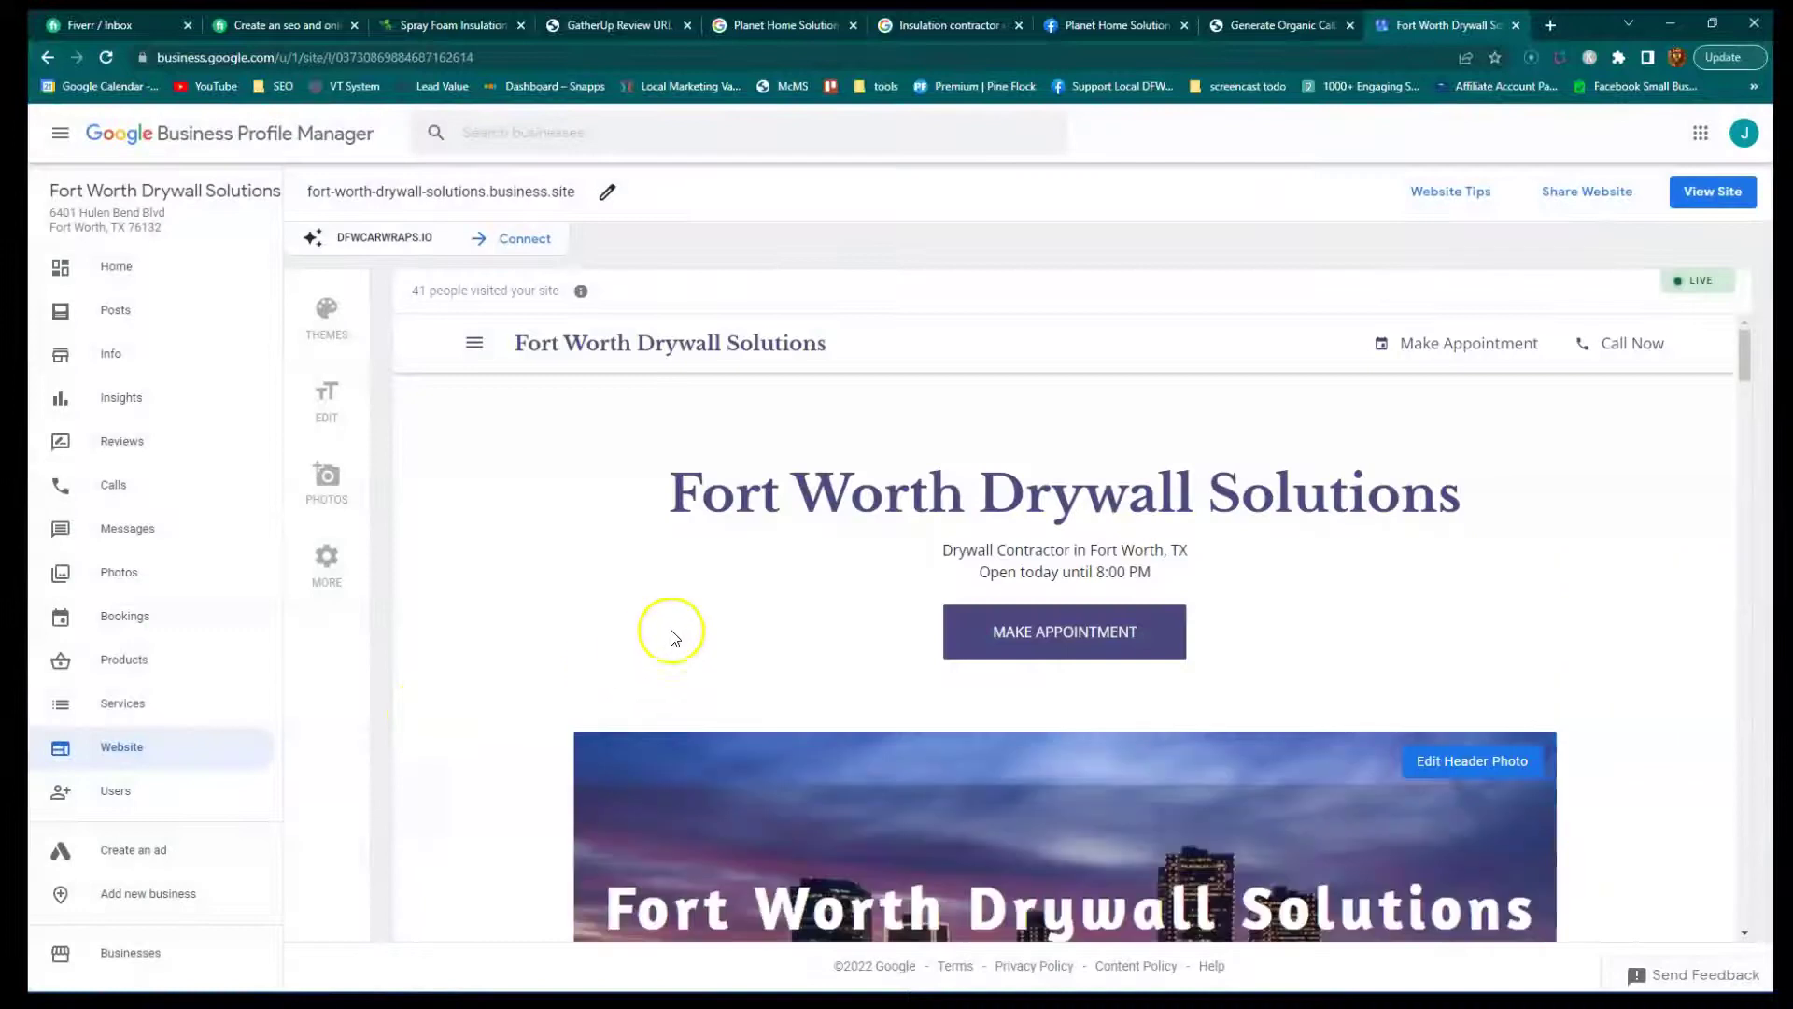
scroll(589, 452, "down", 10)
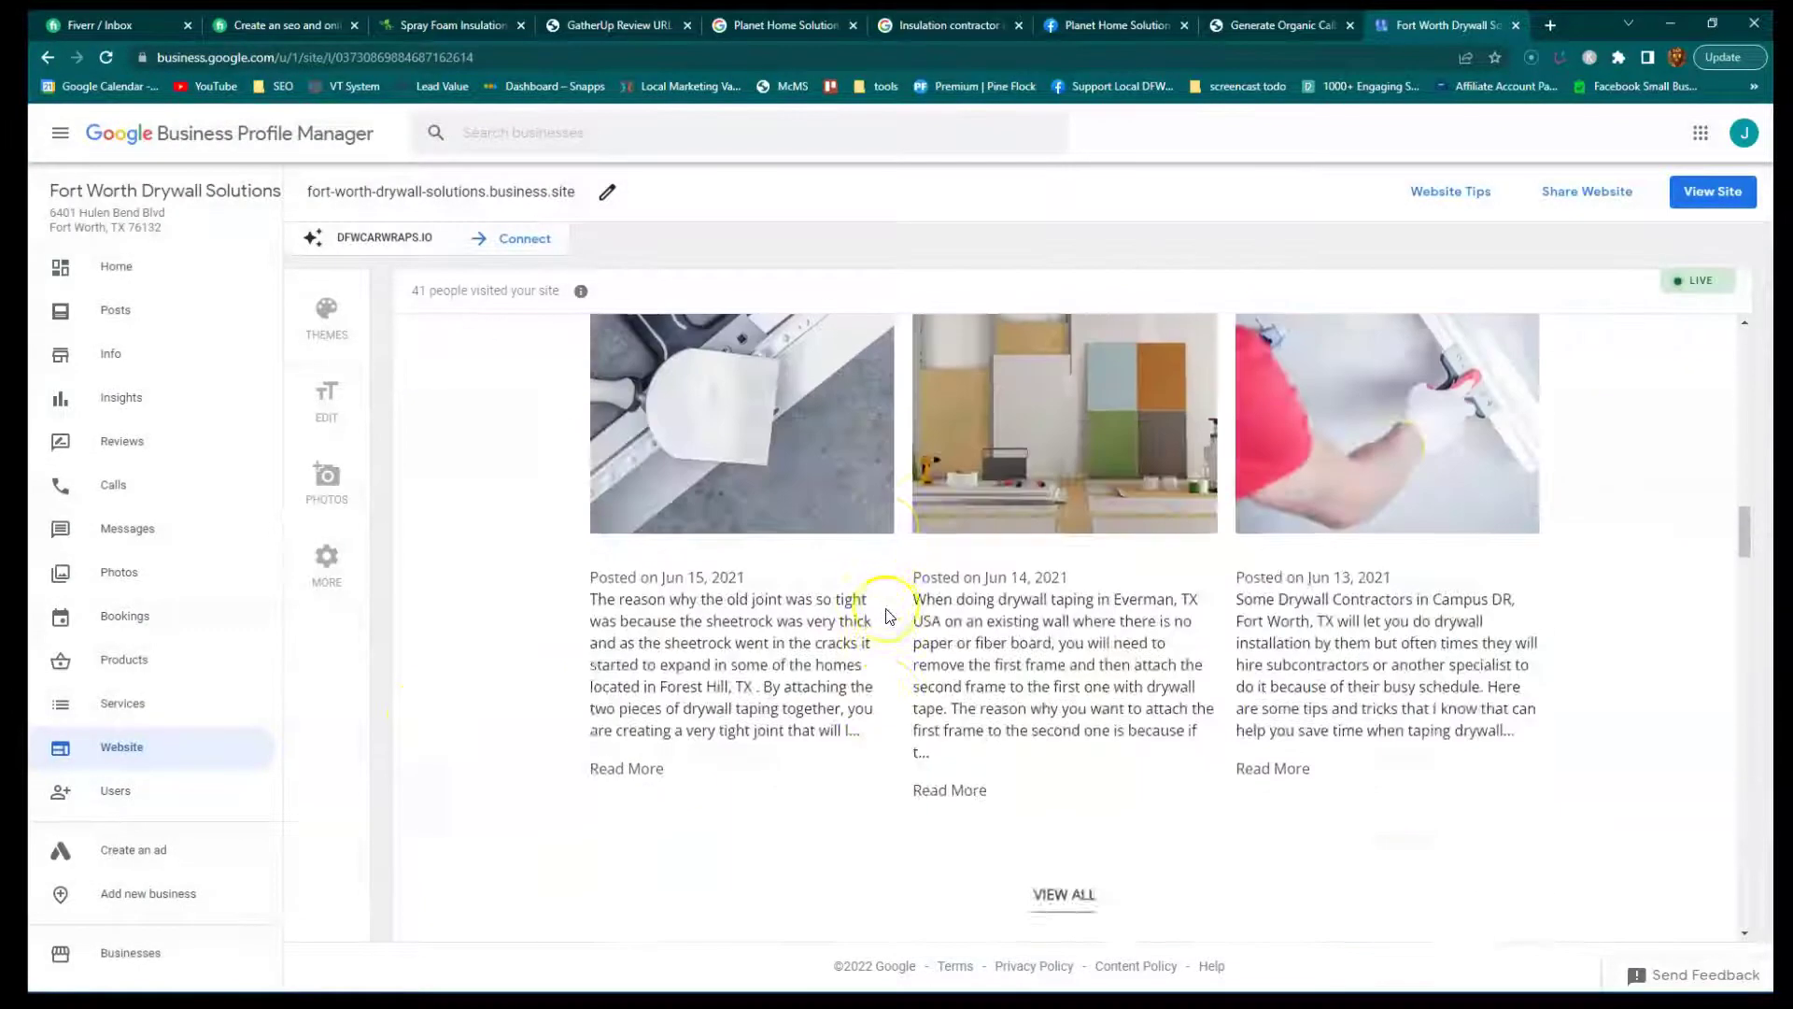
scroll(889, 615, "down", 10)
scroll(889, 616, "up", 5)
scroll(890, 616, "down", 6)
scroll(974, 624, "up", 4)
Highlight service text in the website preview, close the text editor without changes, and examine the company summary and its links.
left_click_drag(1421, 793, 949, 528)
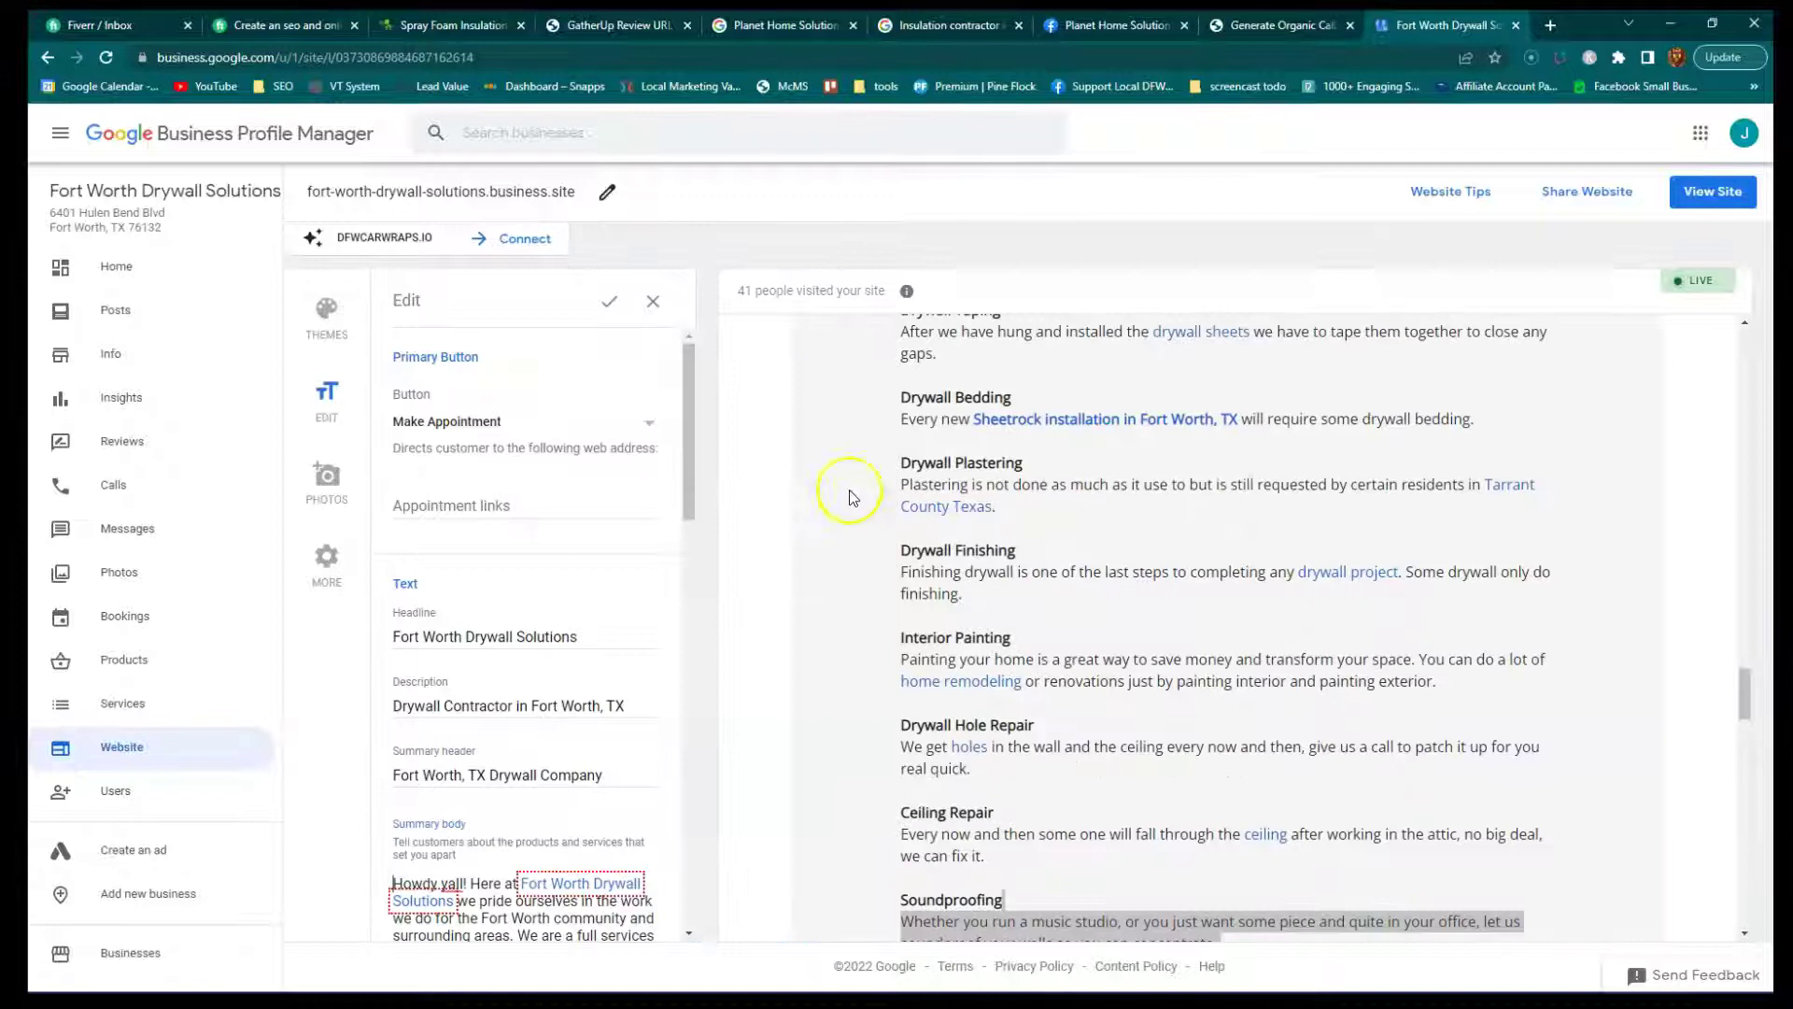
left_click(653, 304)
scroll(738, 523, "up", 2)
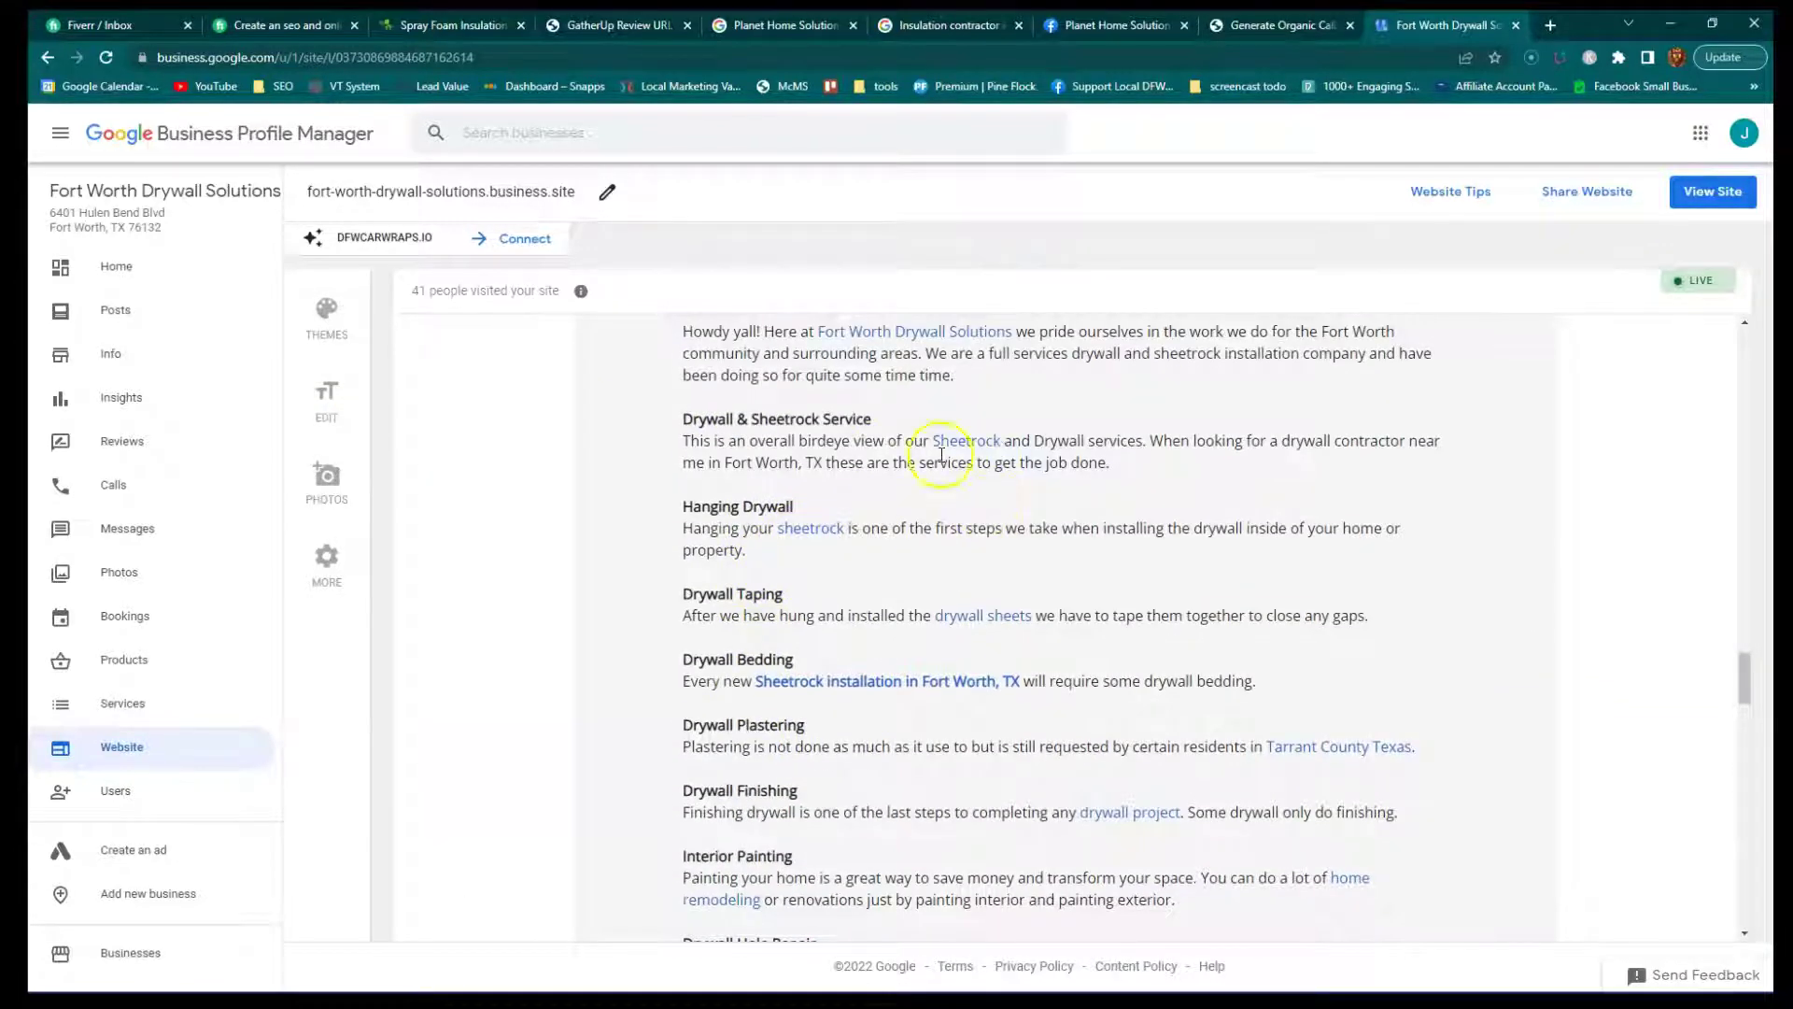
scroll(1149, 748, "down", 1)
scroll(1033, 732, "up", 3)
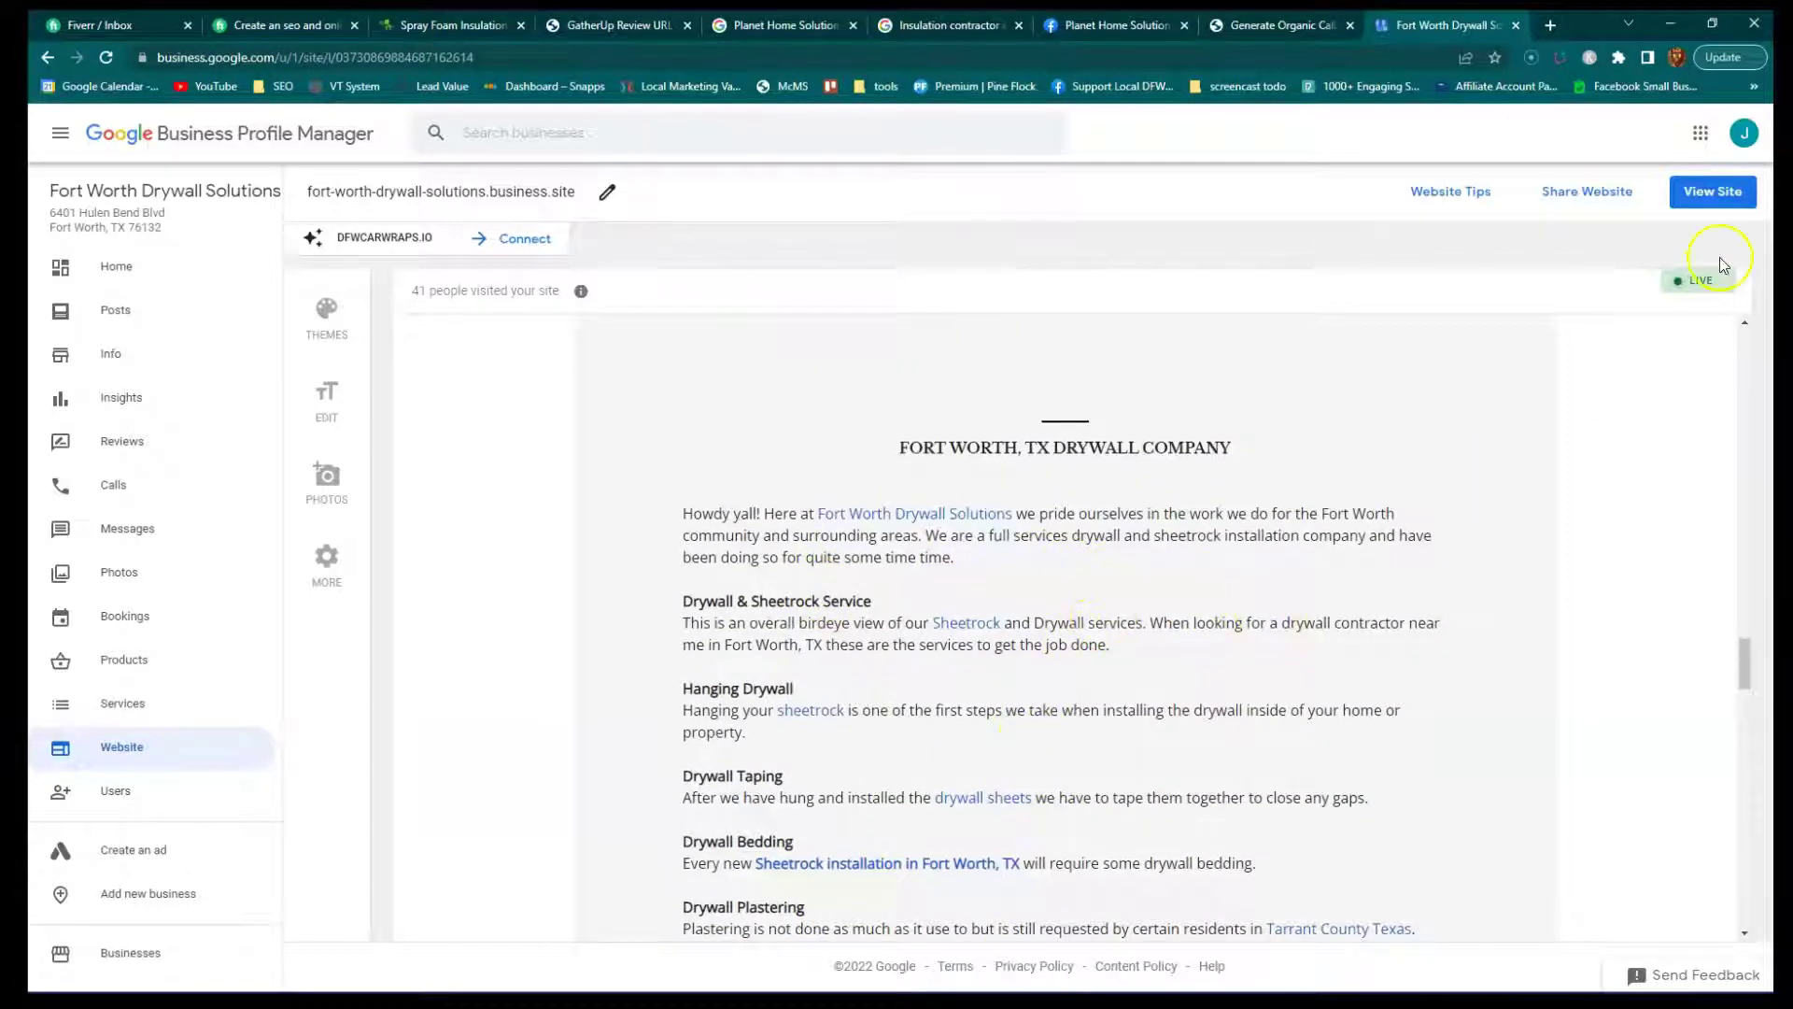
Check the website's sharing options, and view the live site to examine its updates and testimonials.
left_click(1588, 193)
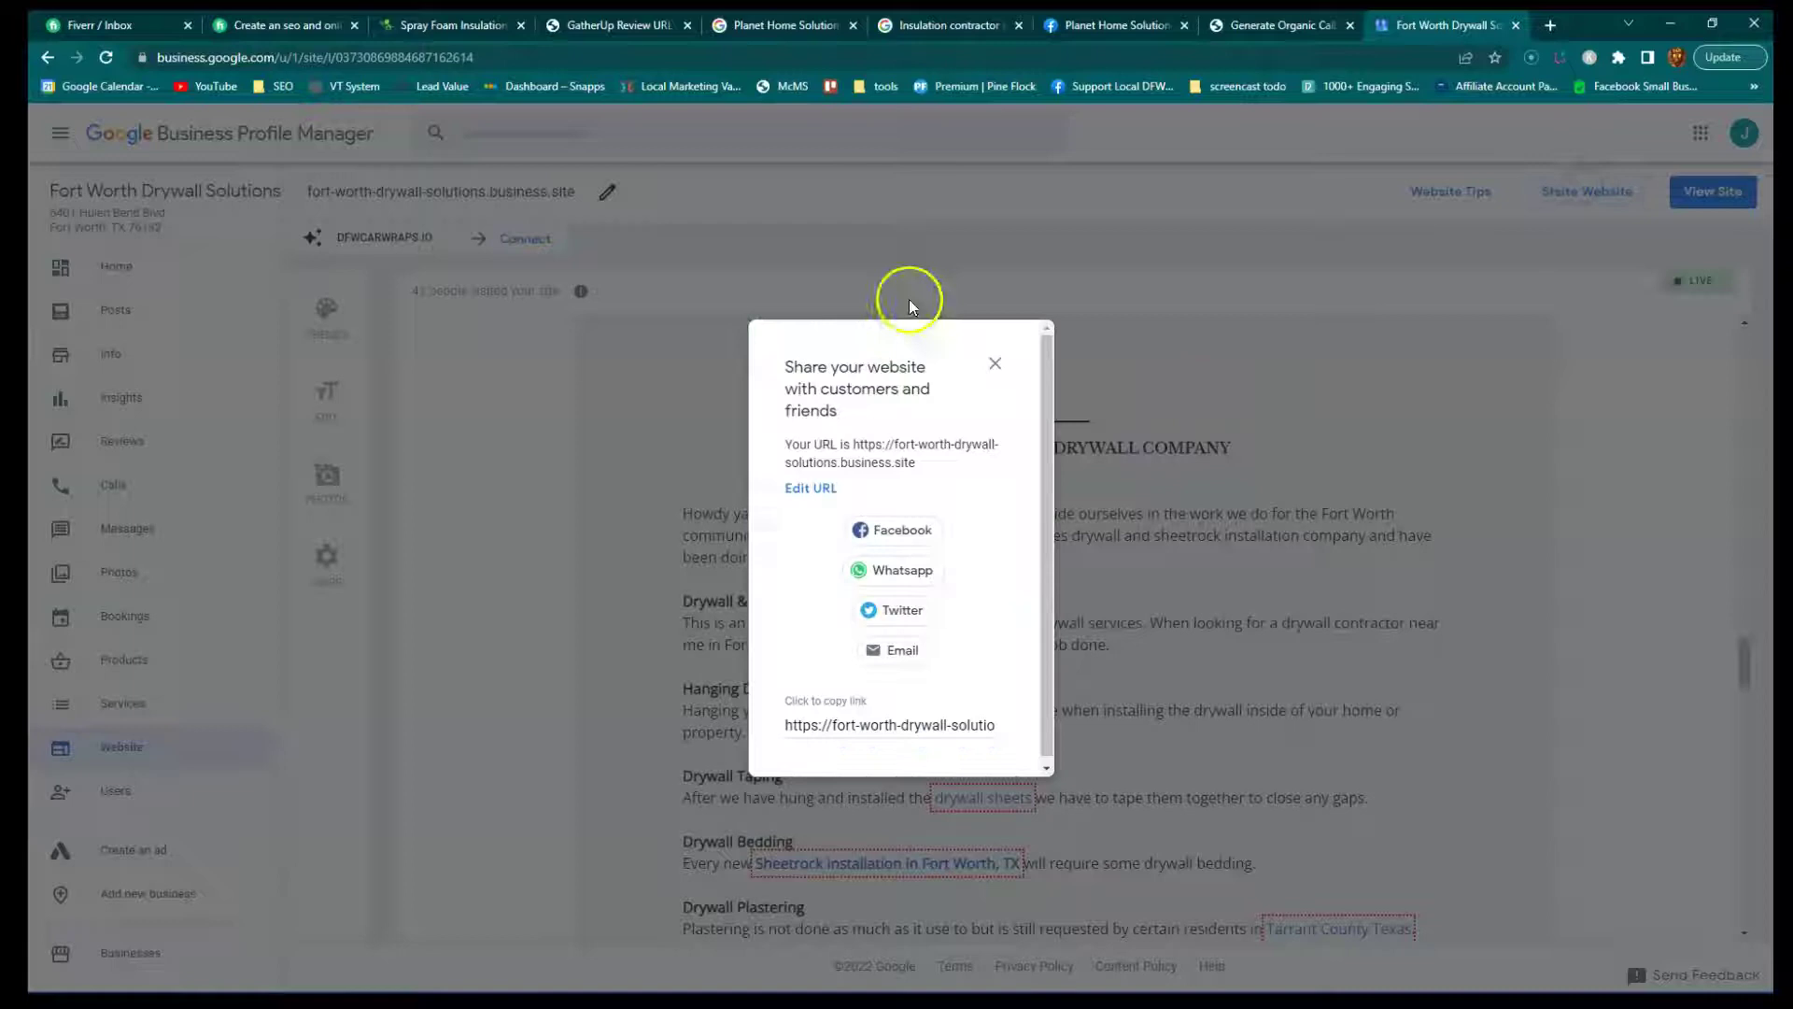
left_click(995, 364)
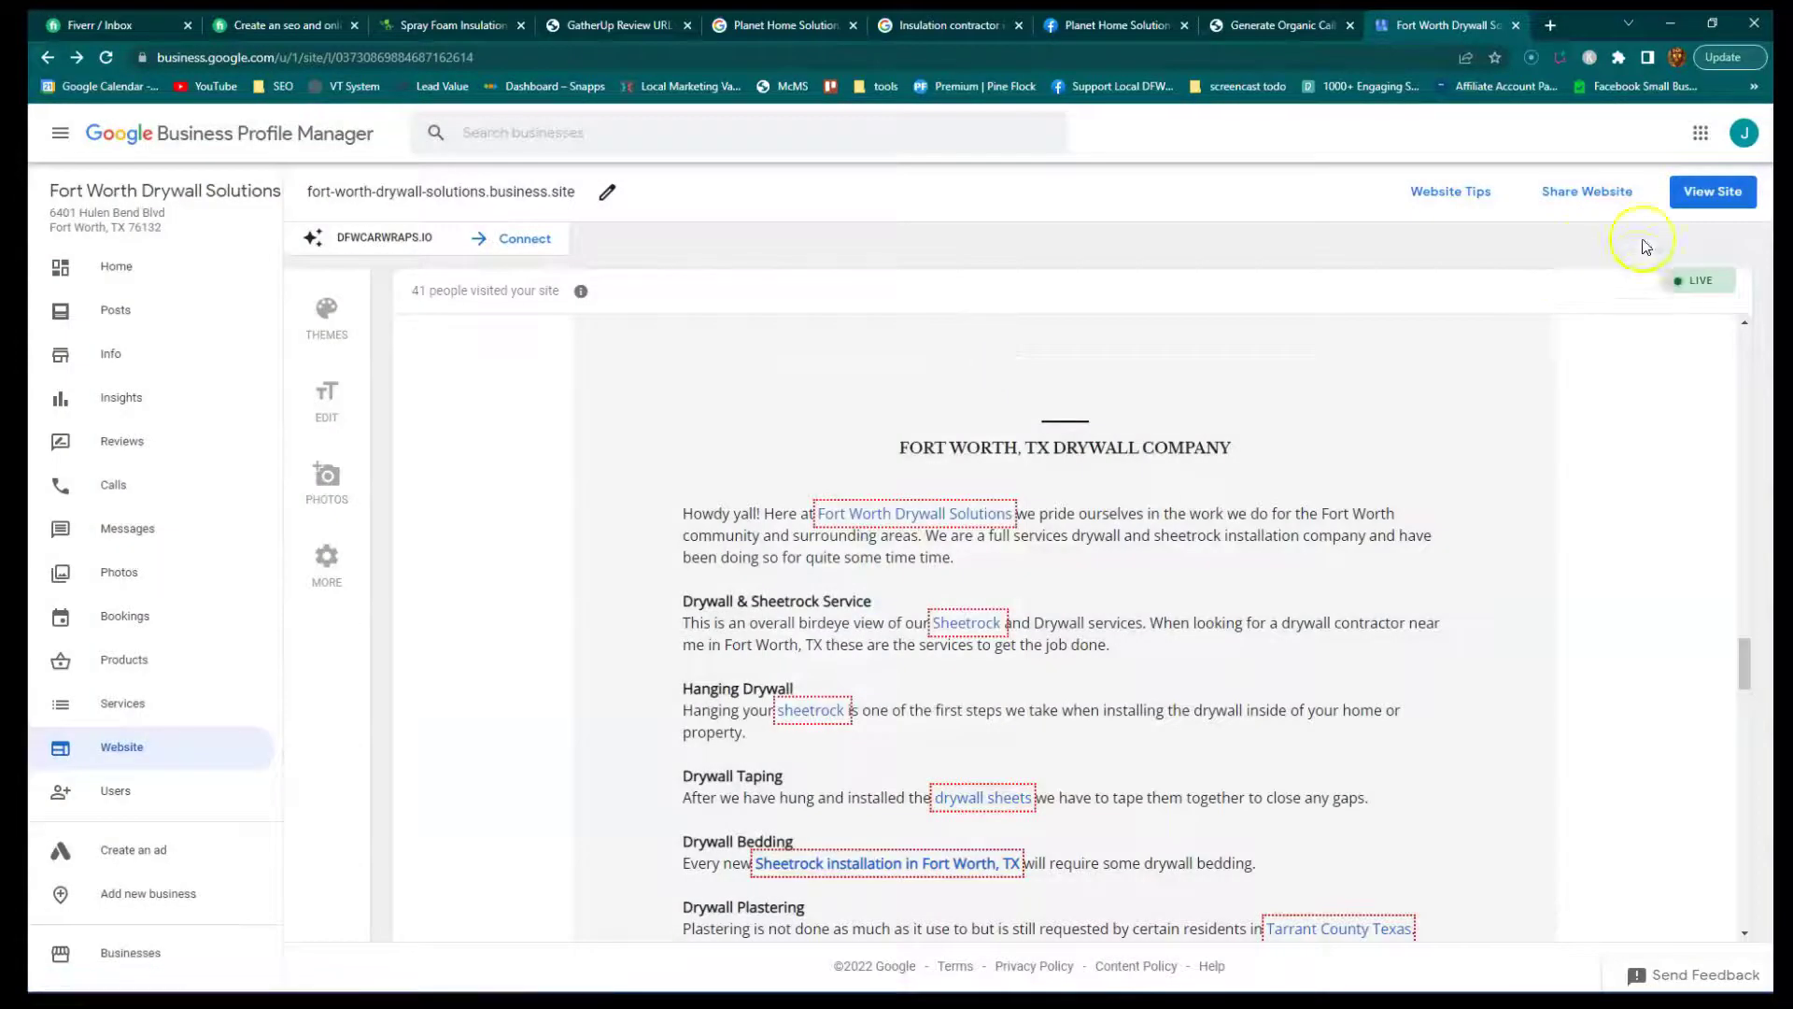
left_click(1709, 192)
scroll(769, 569, "down", 5)
scroll(526, 722, "down", 17)
scroll(693, 670, "up", 3)
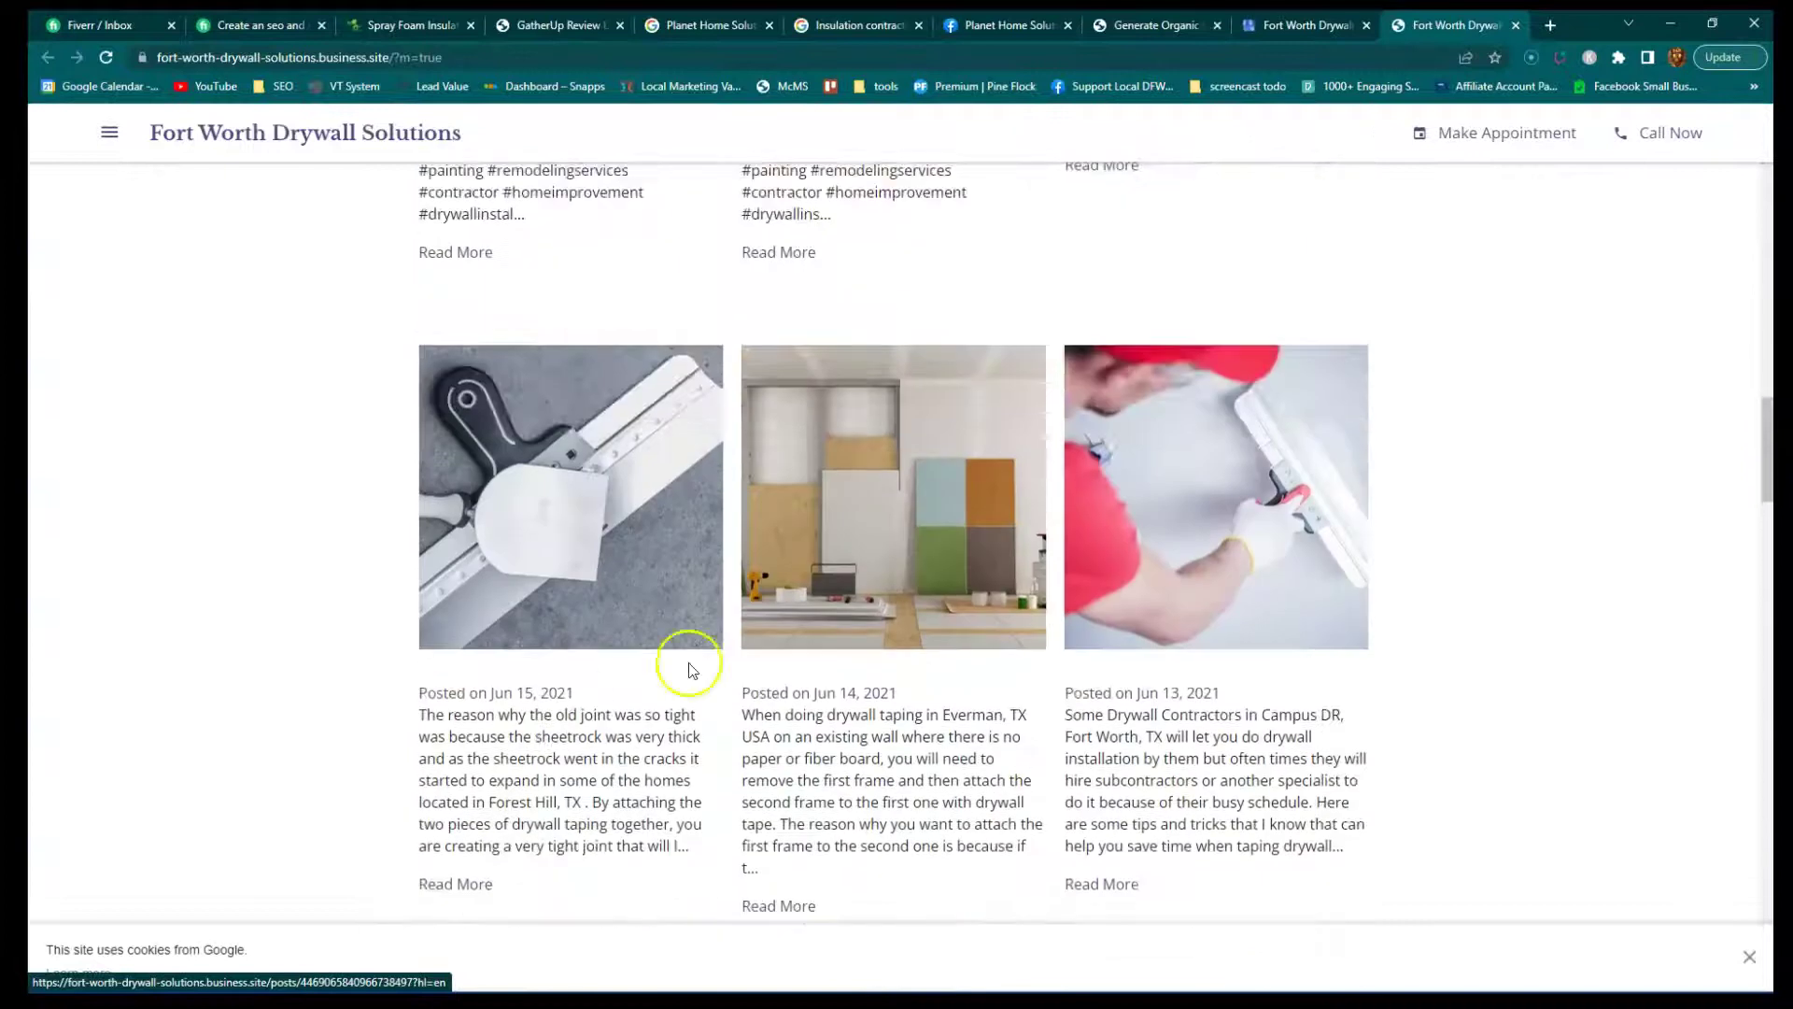
scroll(701, 541, "up", 7)
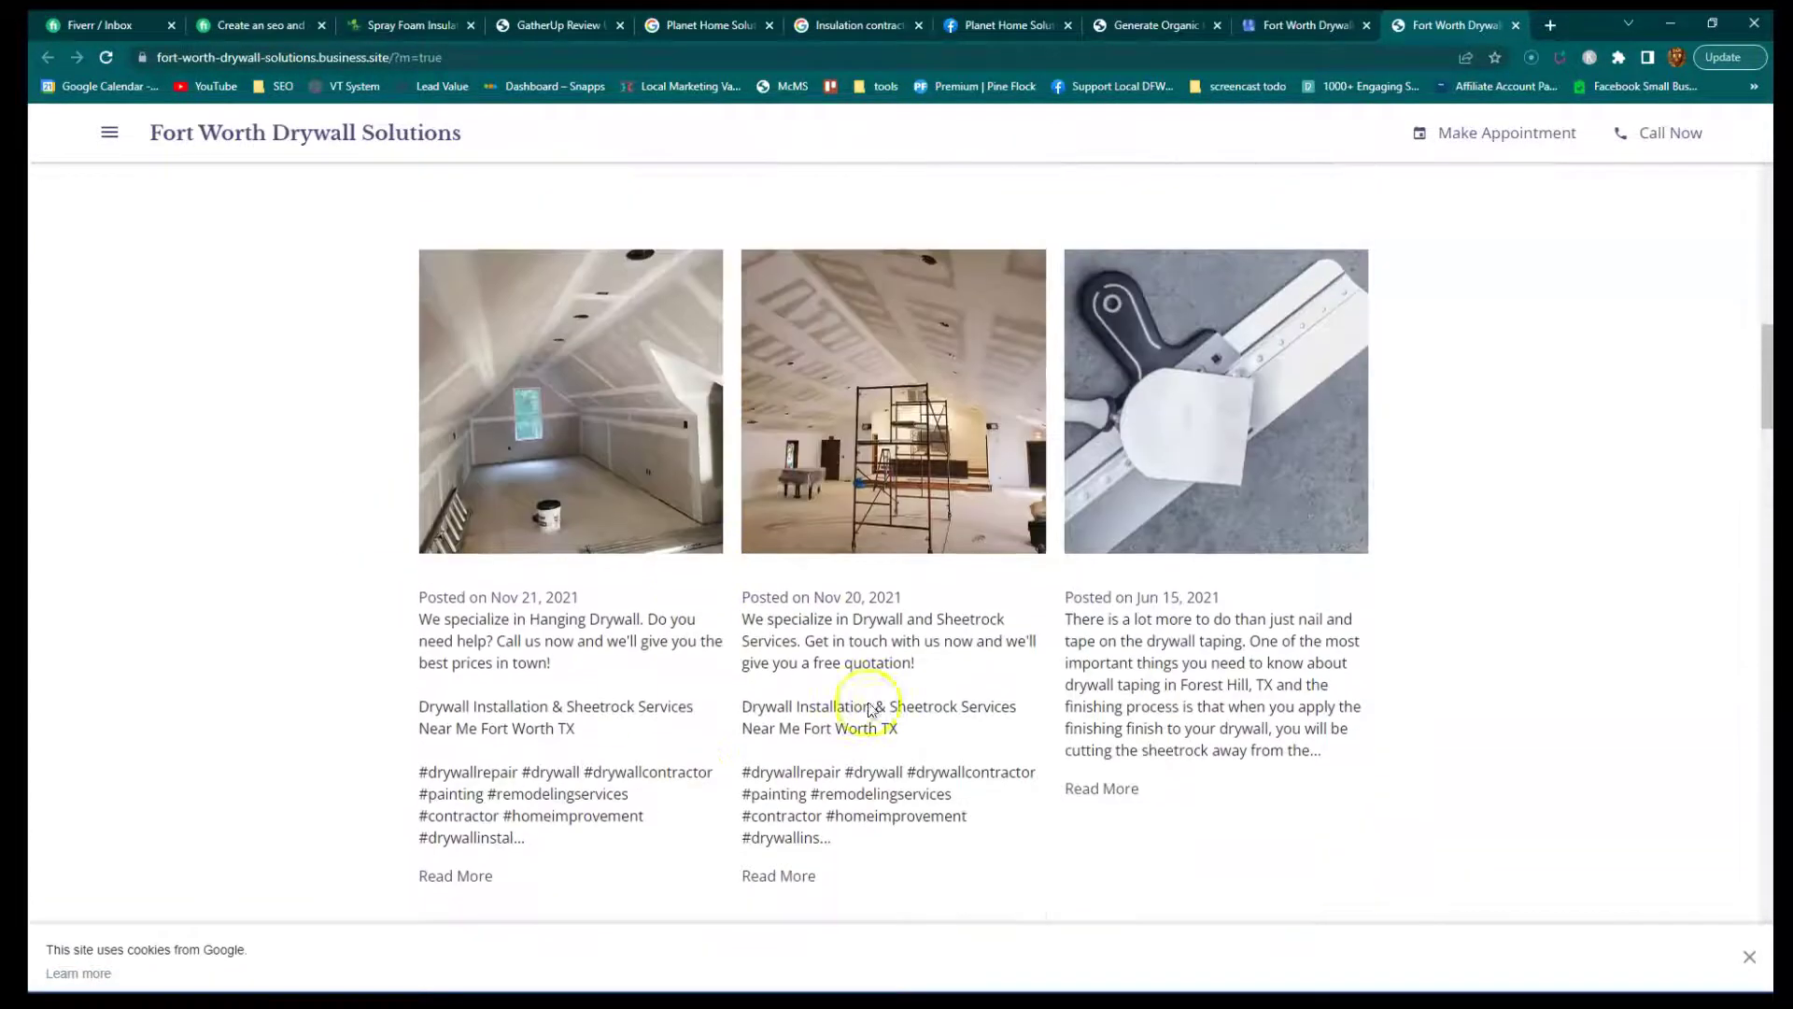
scroll(861, 669, "up", 9)
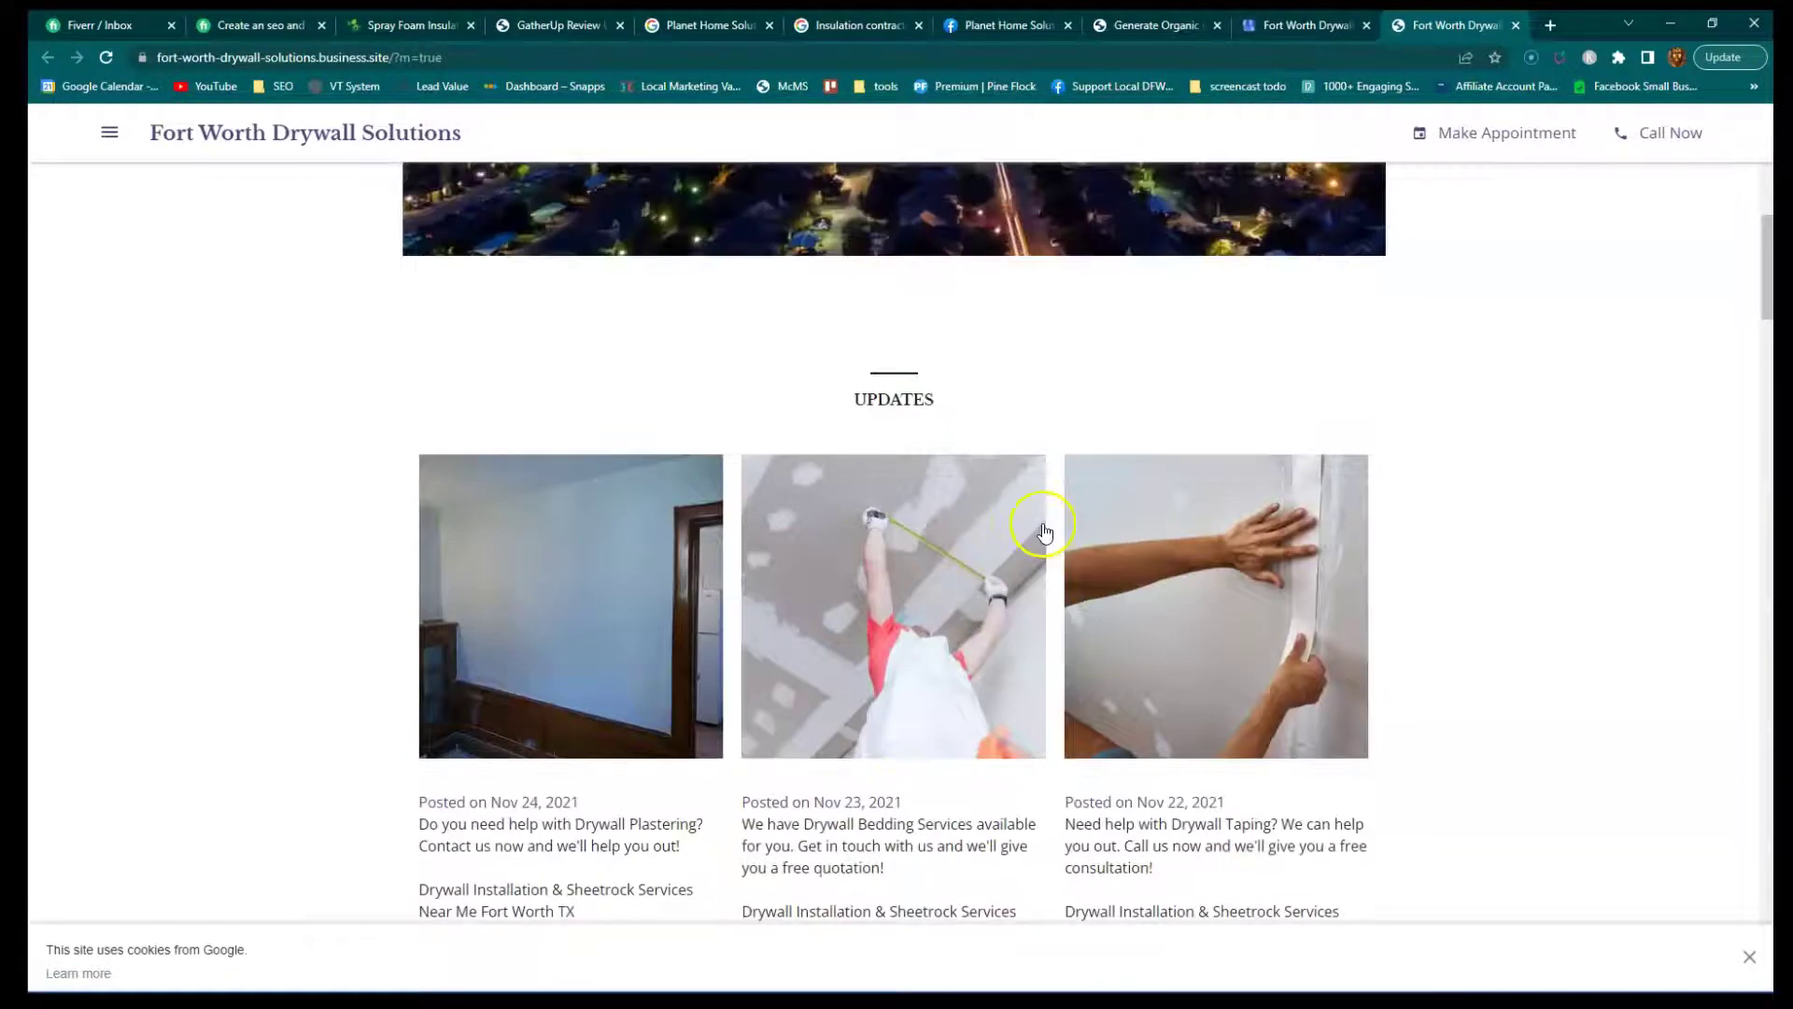
scroll(1042, 528, "down", 9)
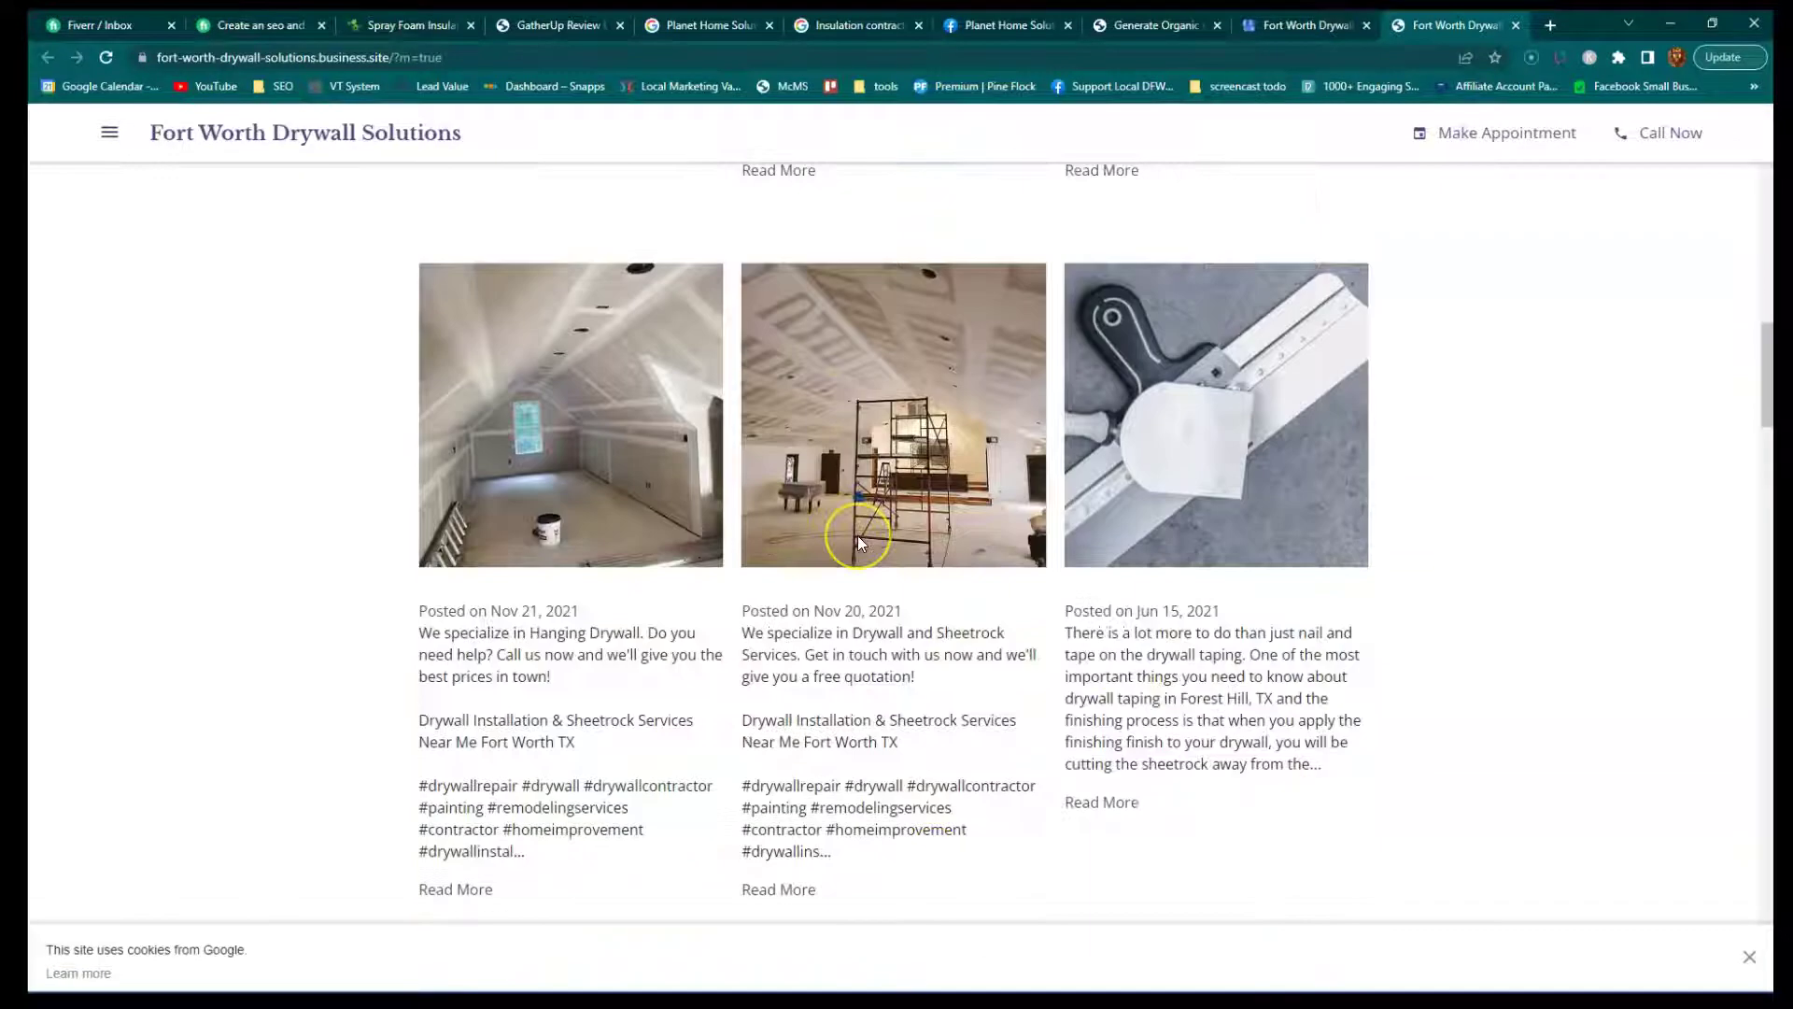
scroll(860, 540, "down", 14)
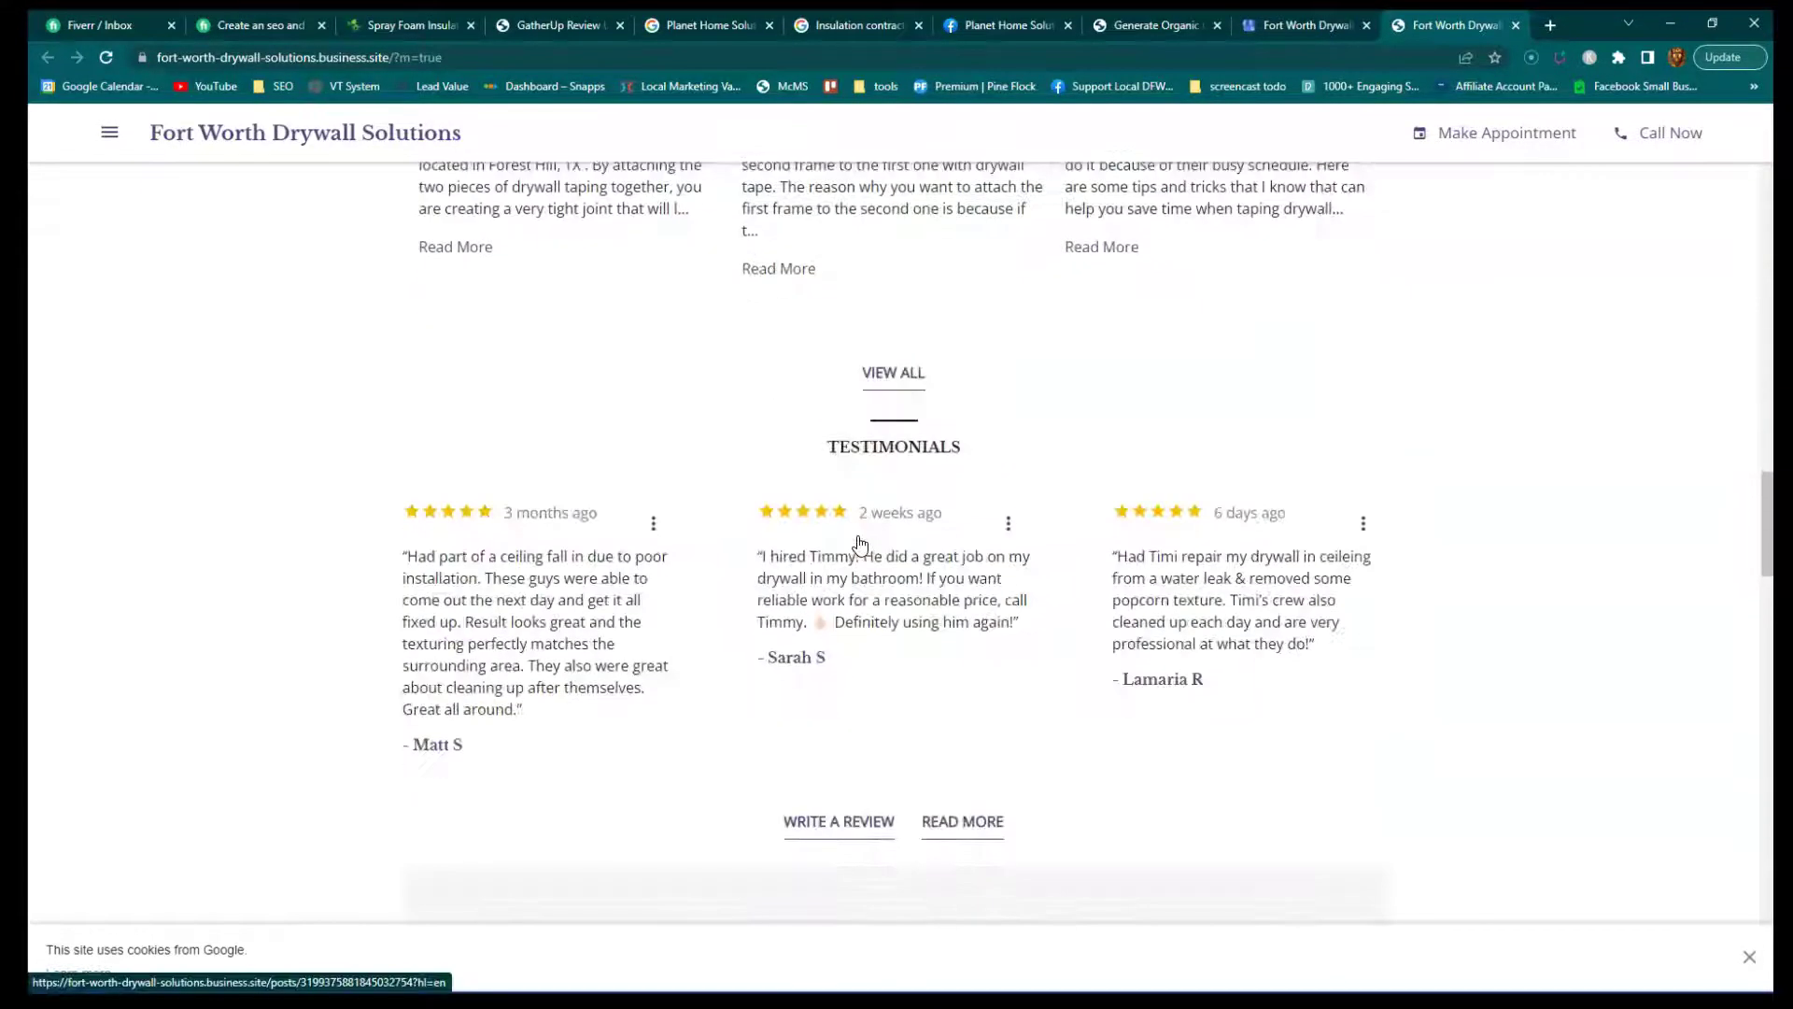
scroll(861, 545, "down", 7)
Follow the Sheetrock link under Drywall & Sheetrock Service, return to the business site, and examine the remaining linked service descriptions.
left_click(796, 545)
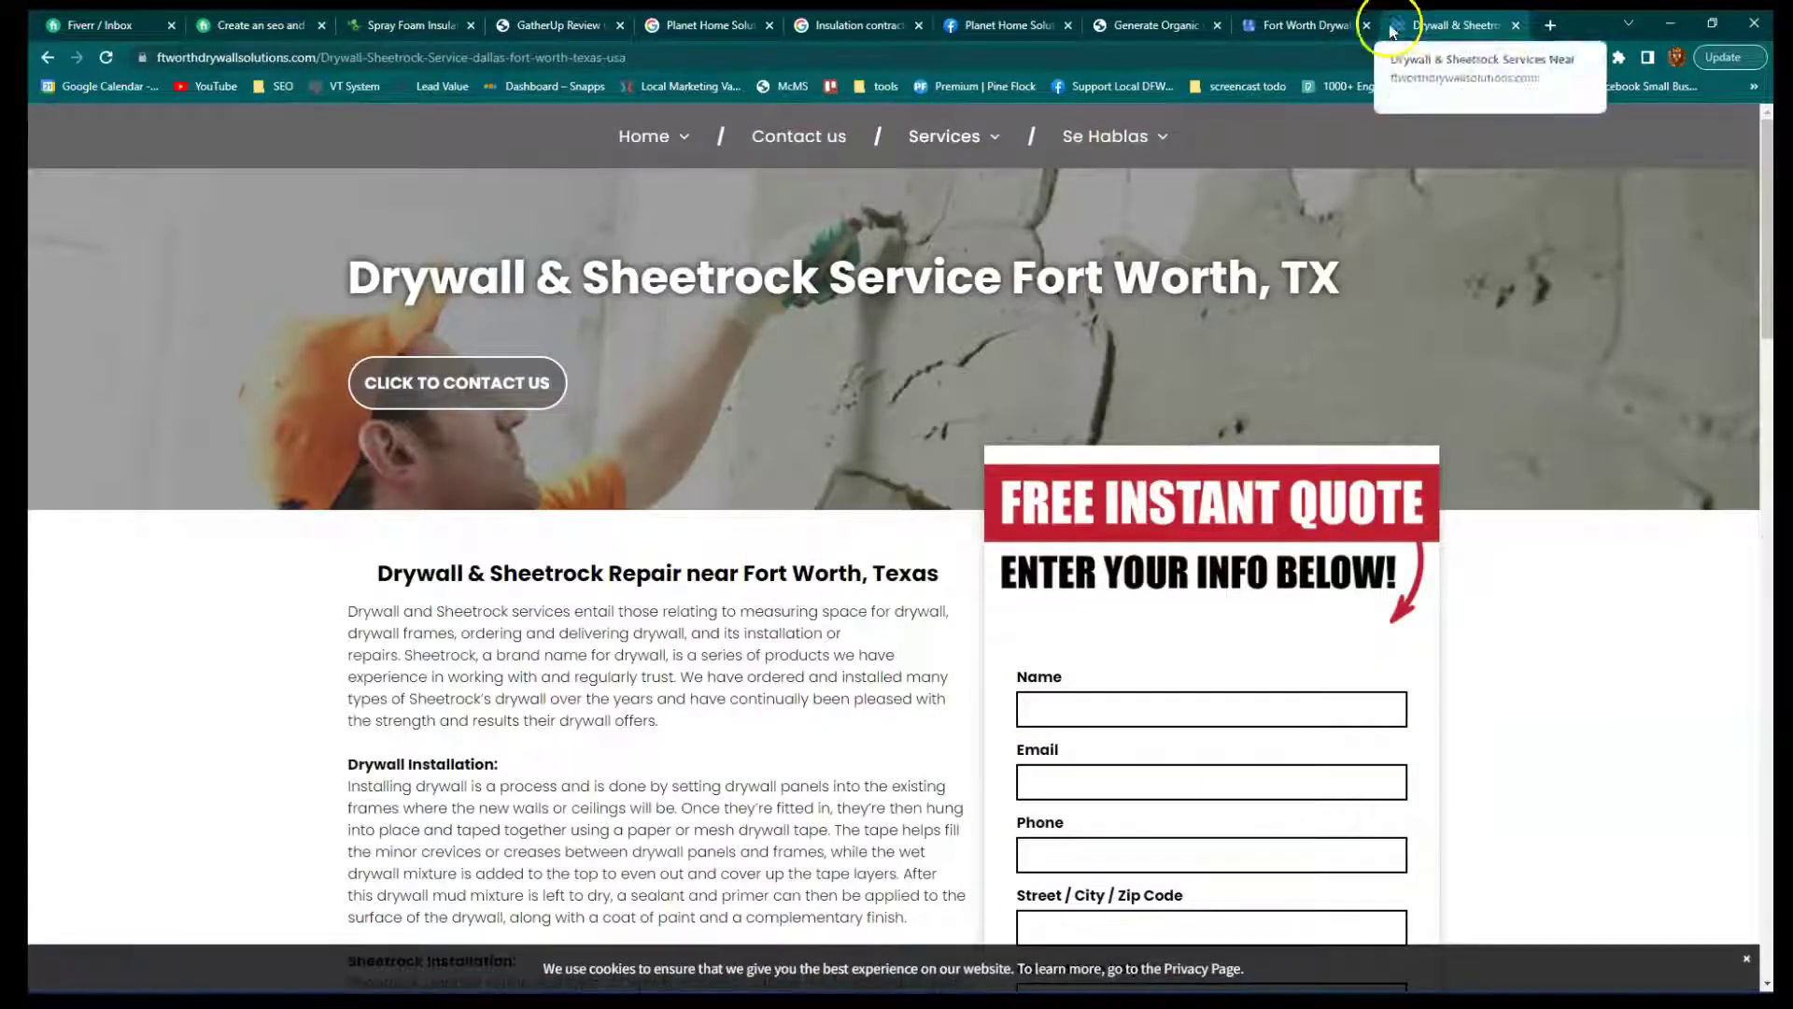
left_click(48, 57)
scroll(793, 769, "down", 20)
scroll(807, 754, "up", 3)
scroll(803, 743, "down", 2)
scroll(803, 715, "up", 8)
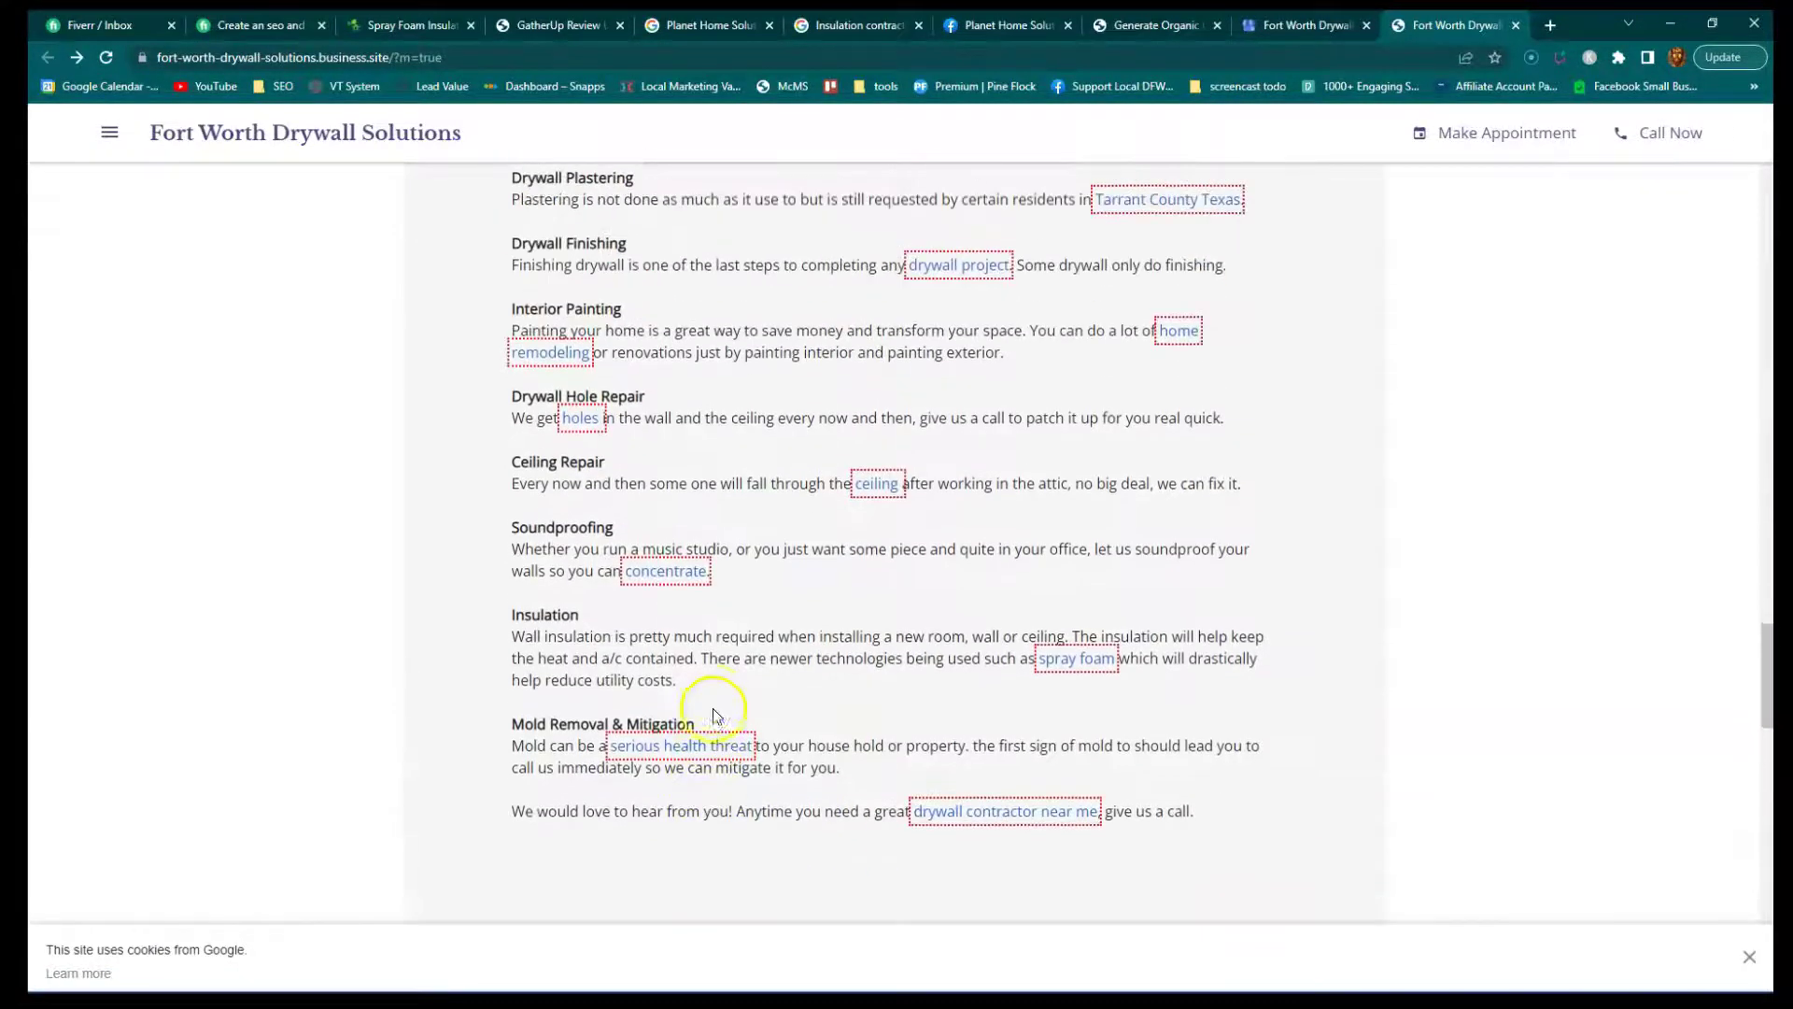
scroll(670, 659, "down", 7)
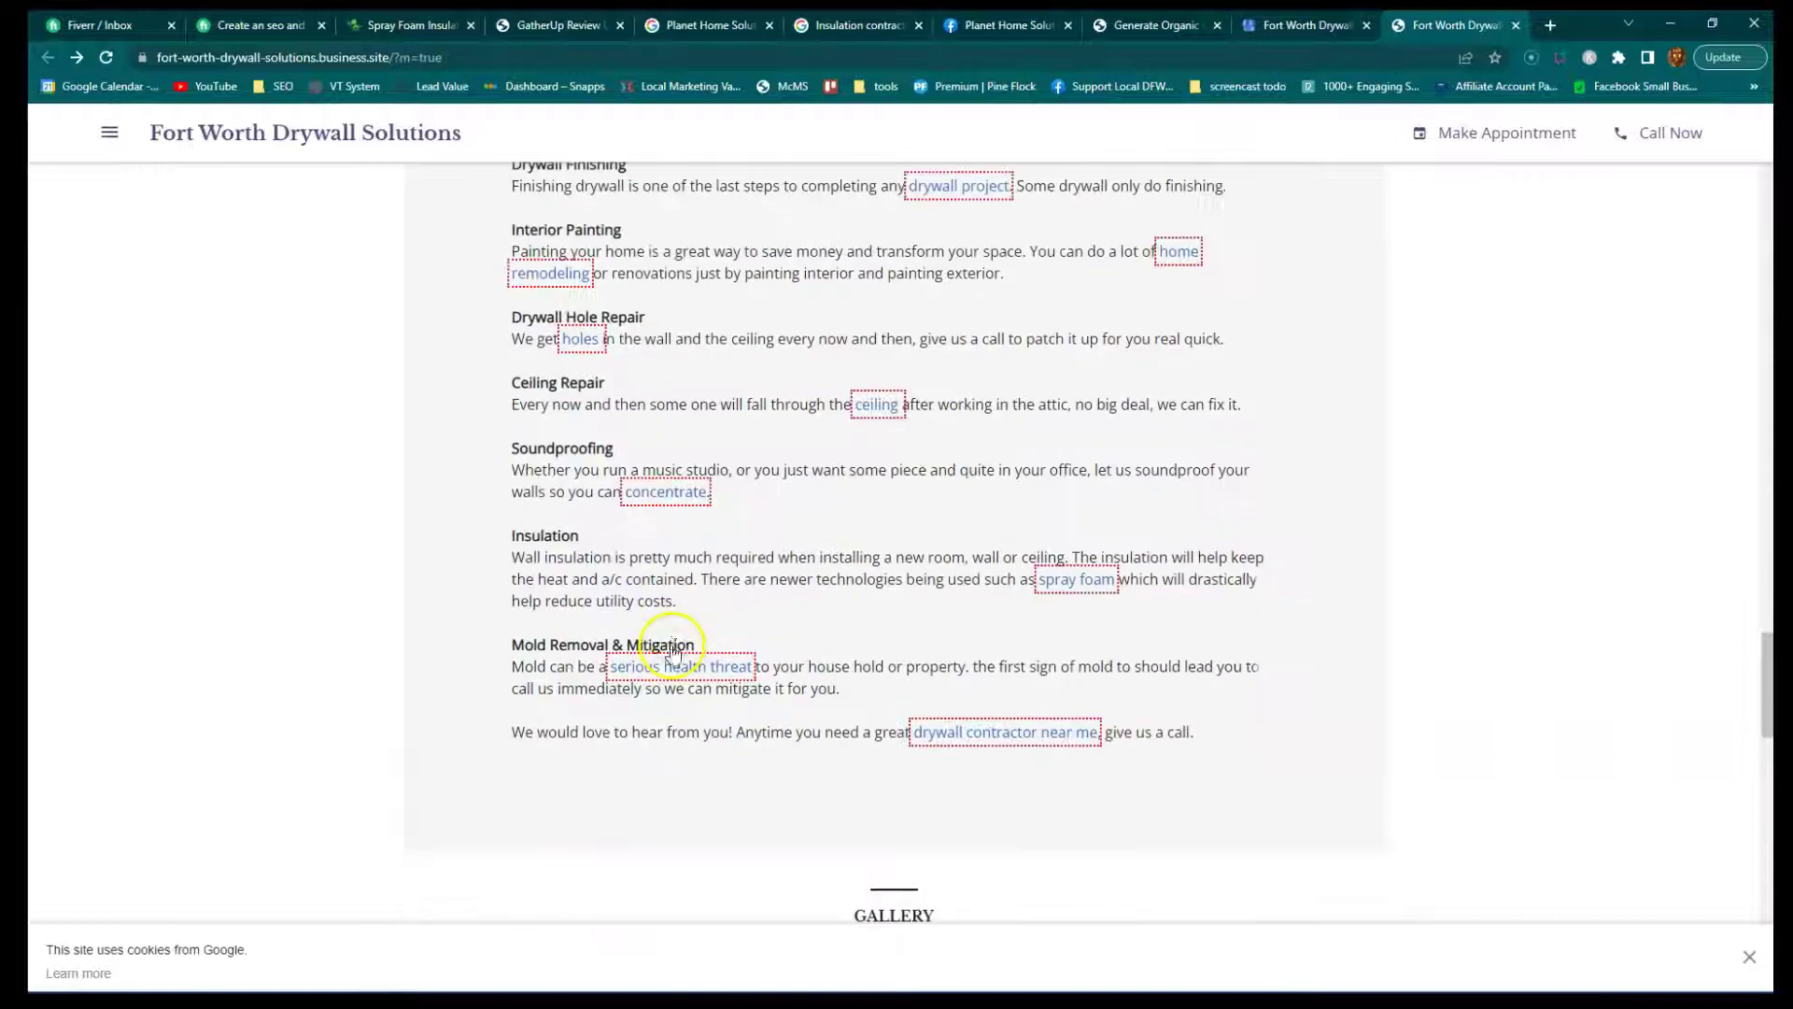
scroll(673, 644, "up", 7)
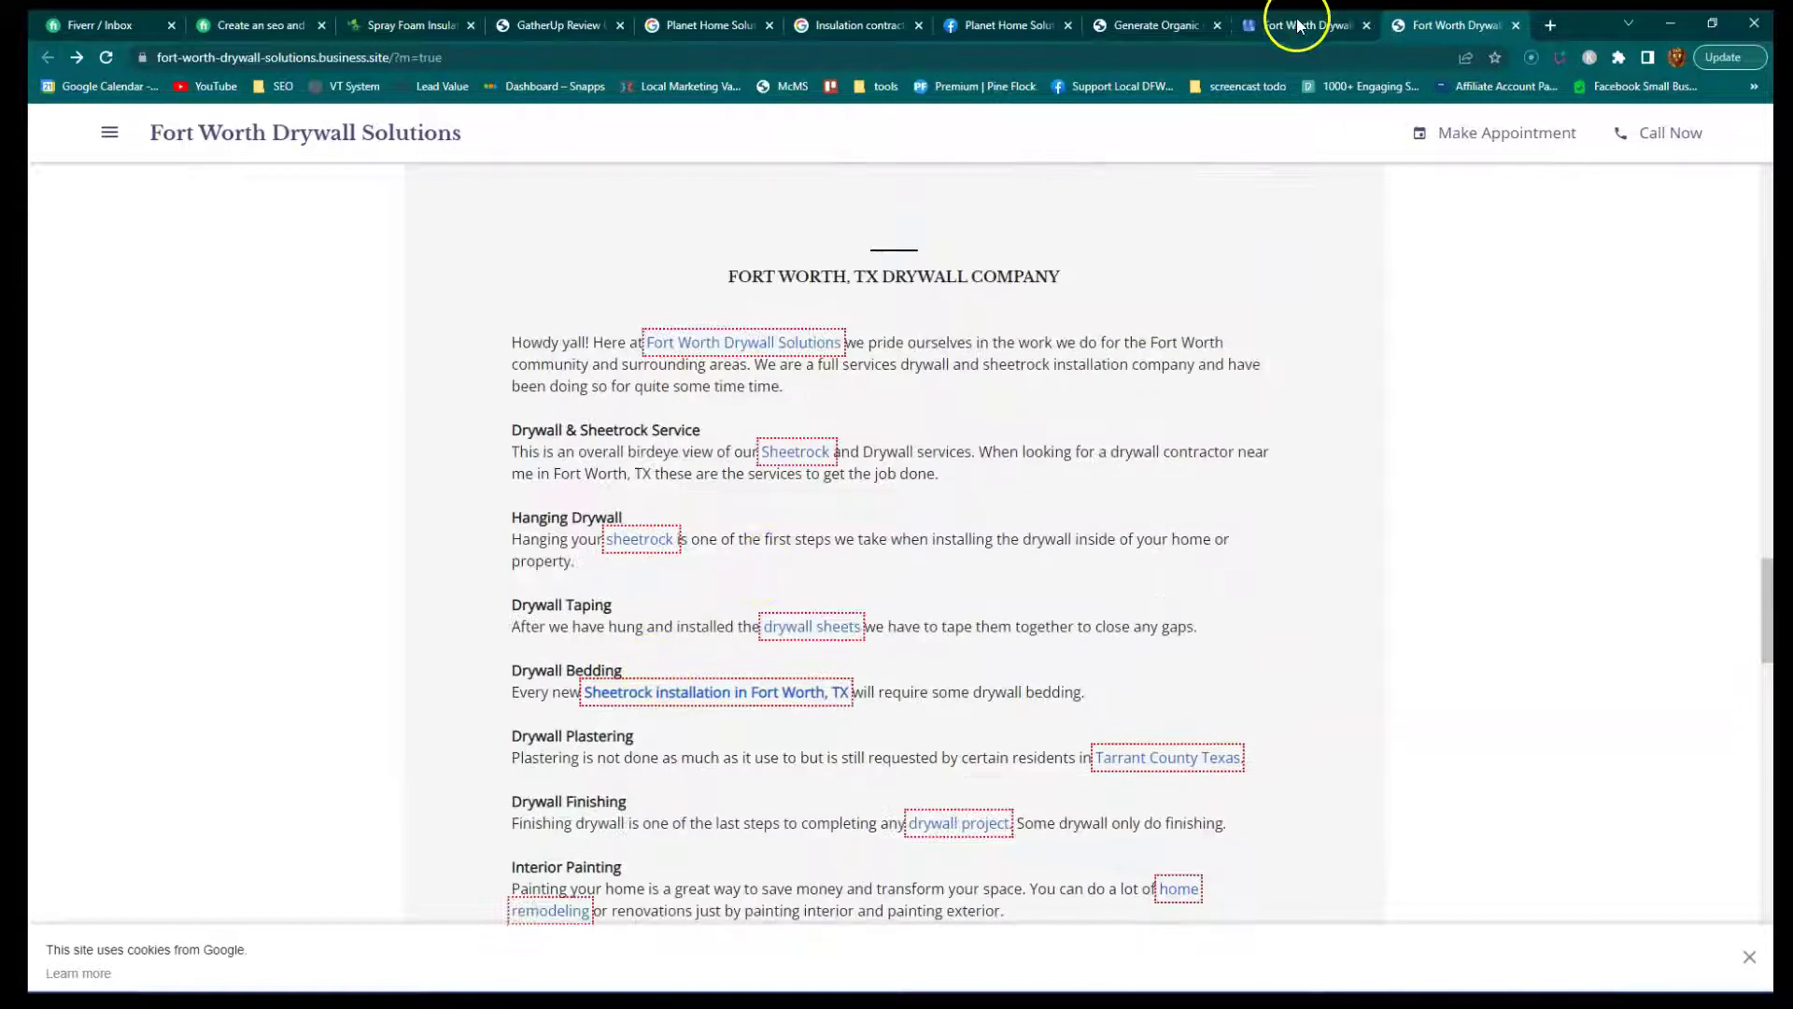
Open the products section of the Fort Worth Drywall Solutions profile, examine the new product form's fields, and close it without saving.
left_click(1299, 25)
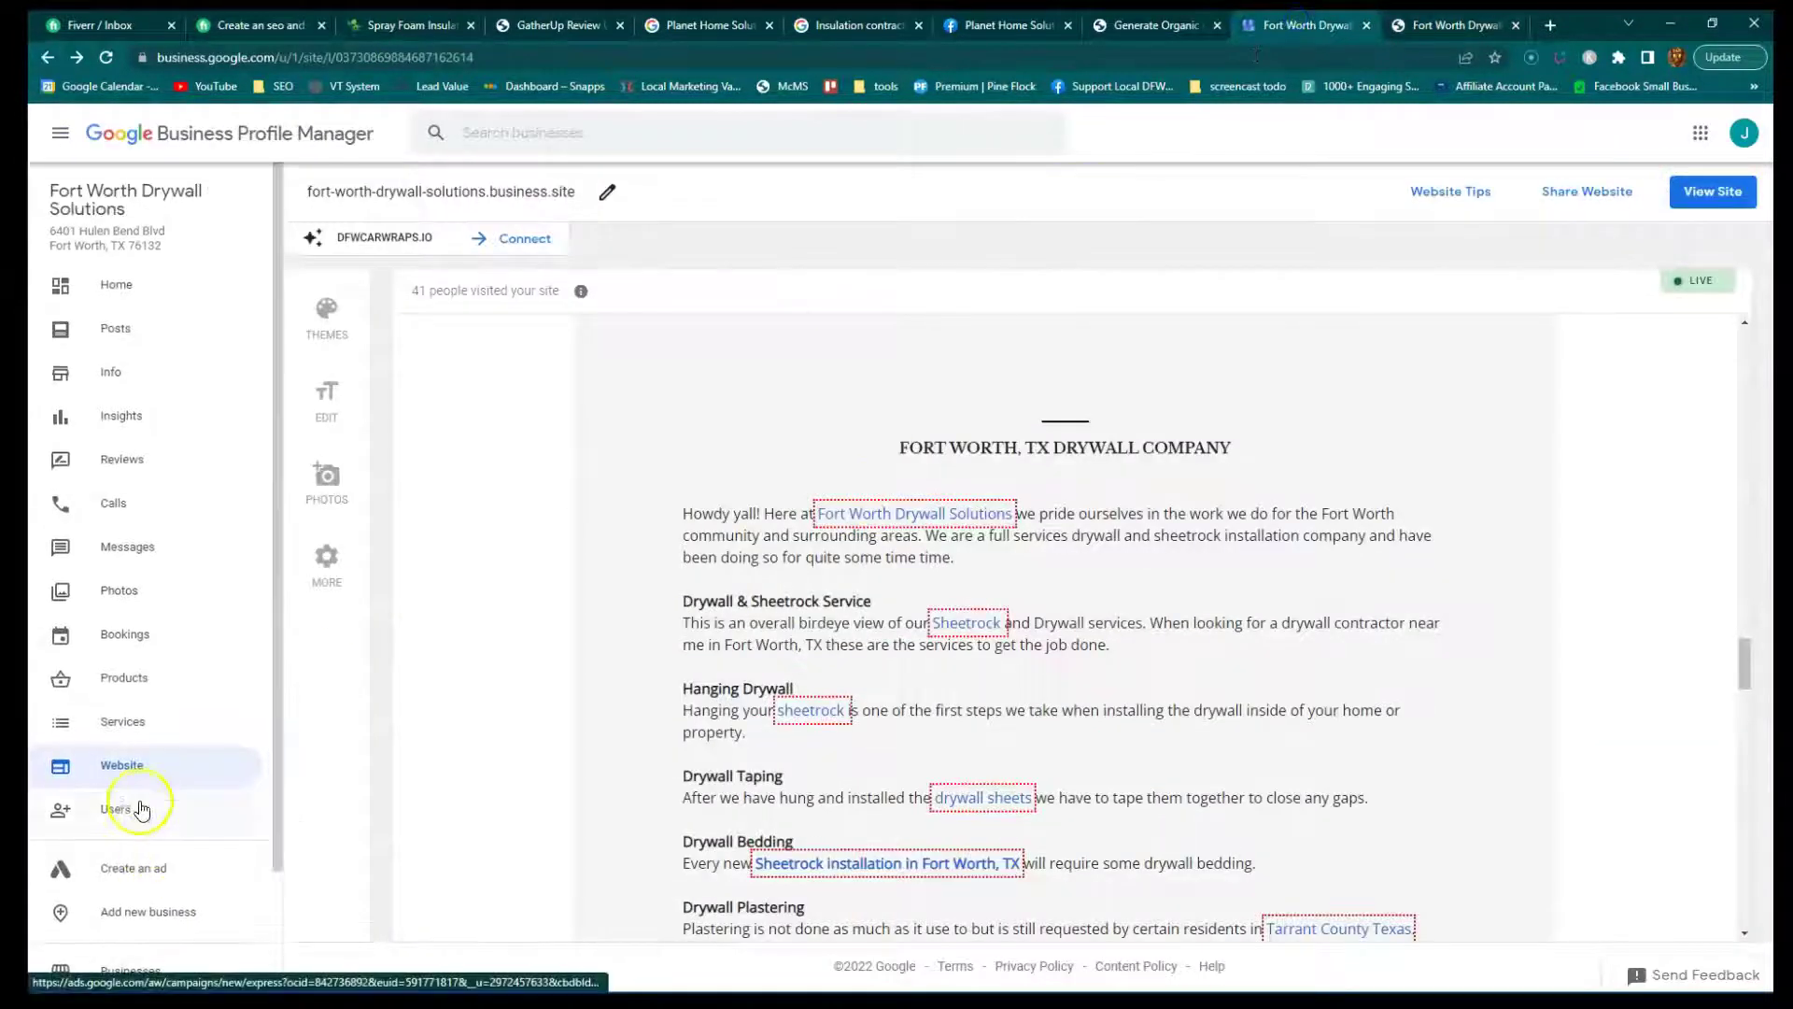
left_click(124, 679)
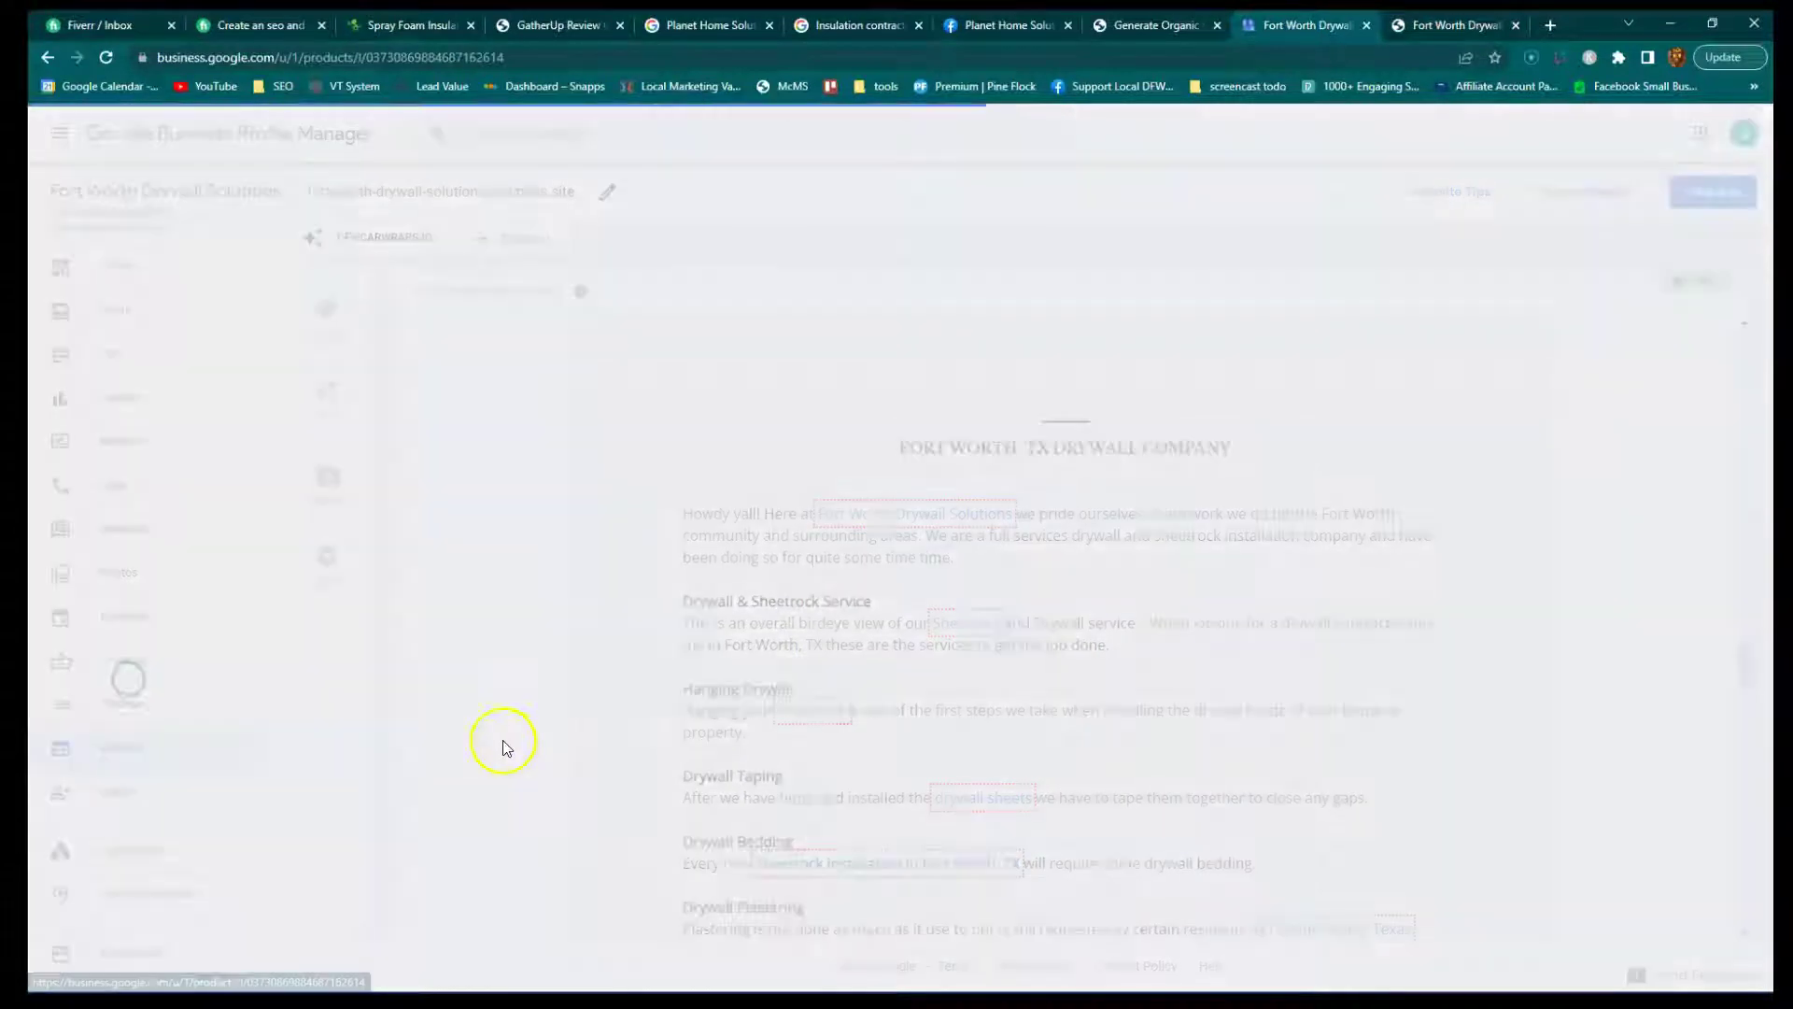
left_click(1000, 688)
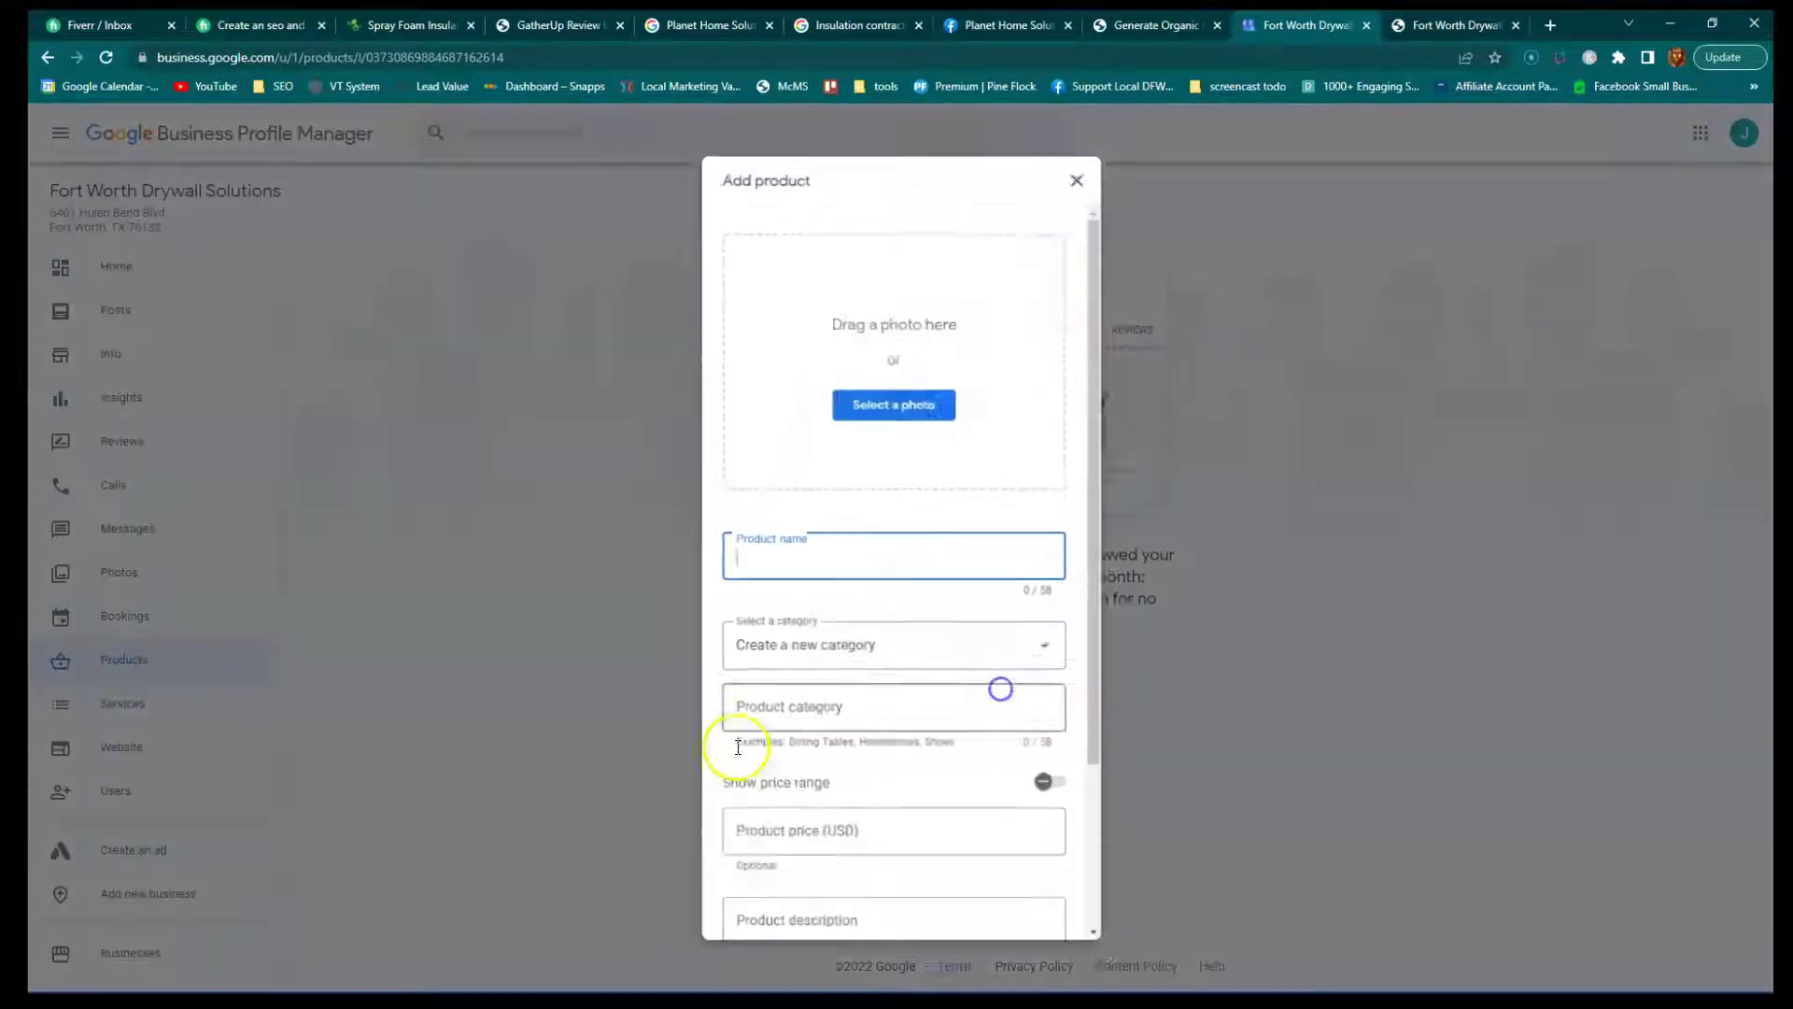
scroll(791, 665, "down", 3)
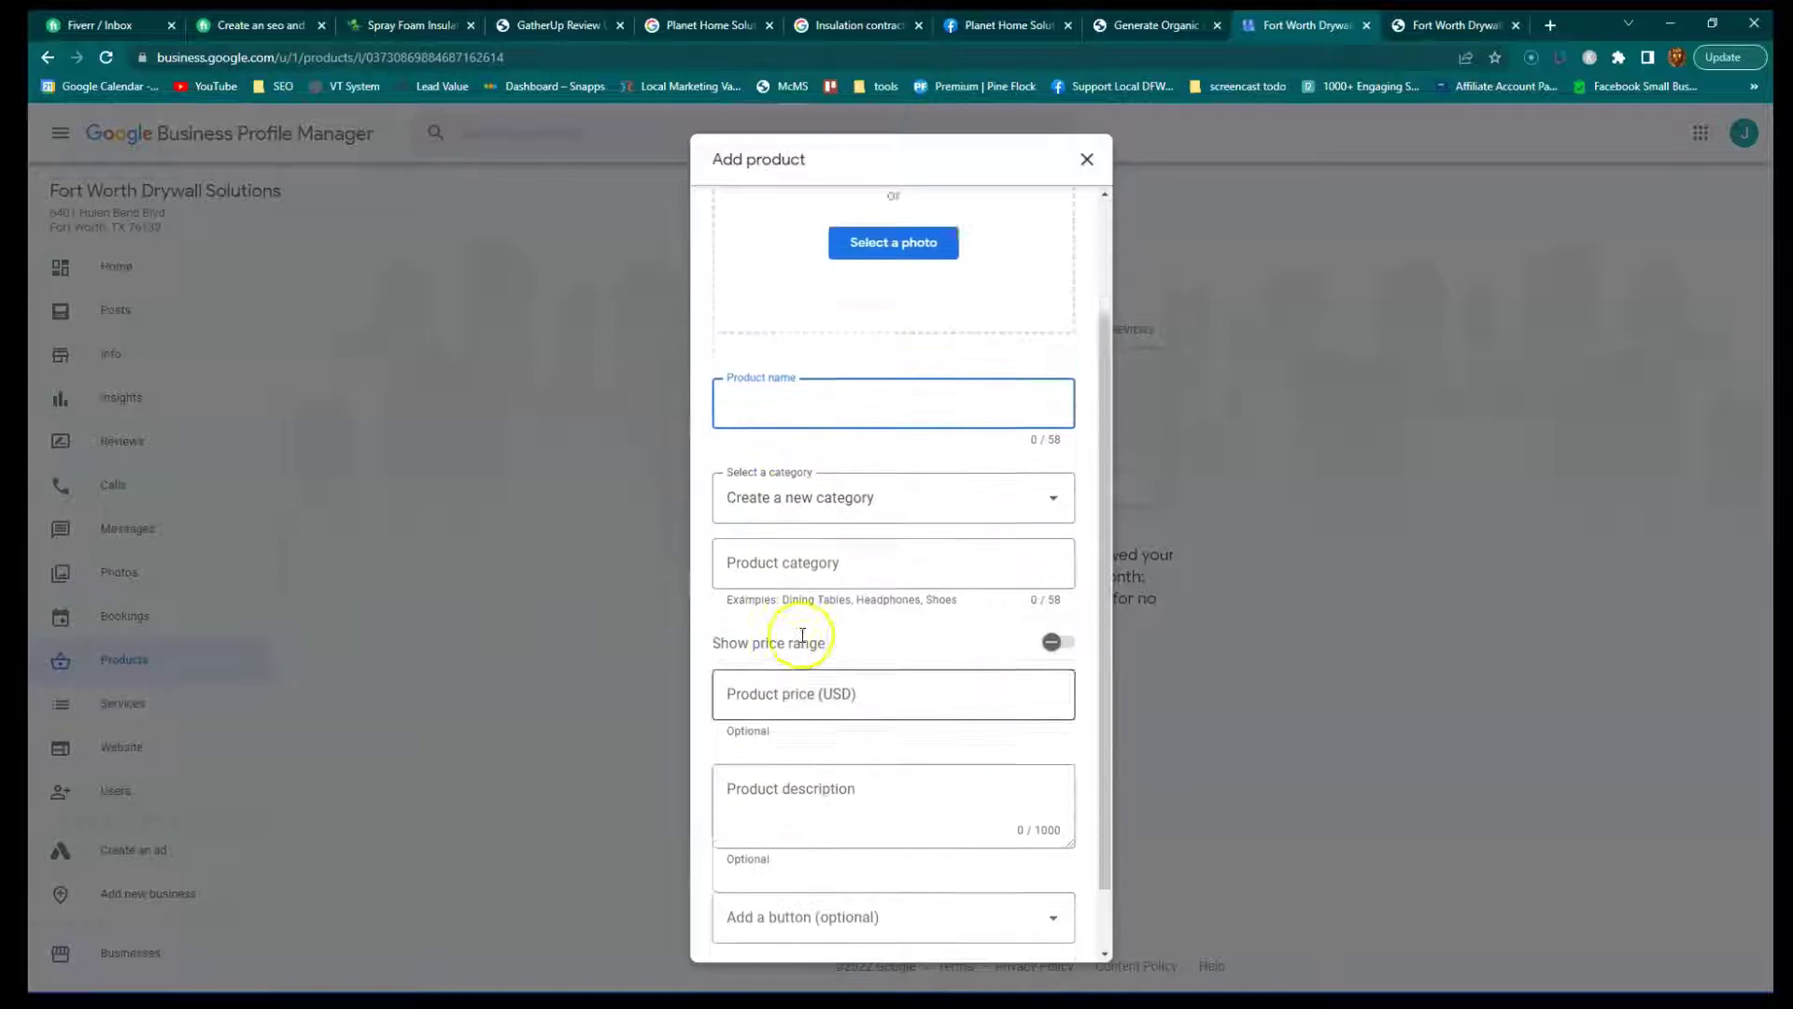
scroll(800, 641, "up", 3)
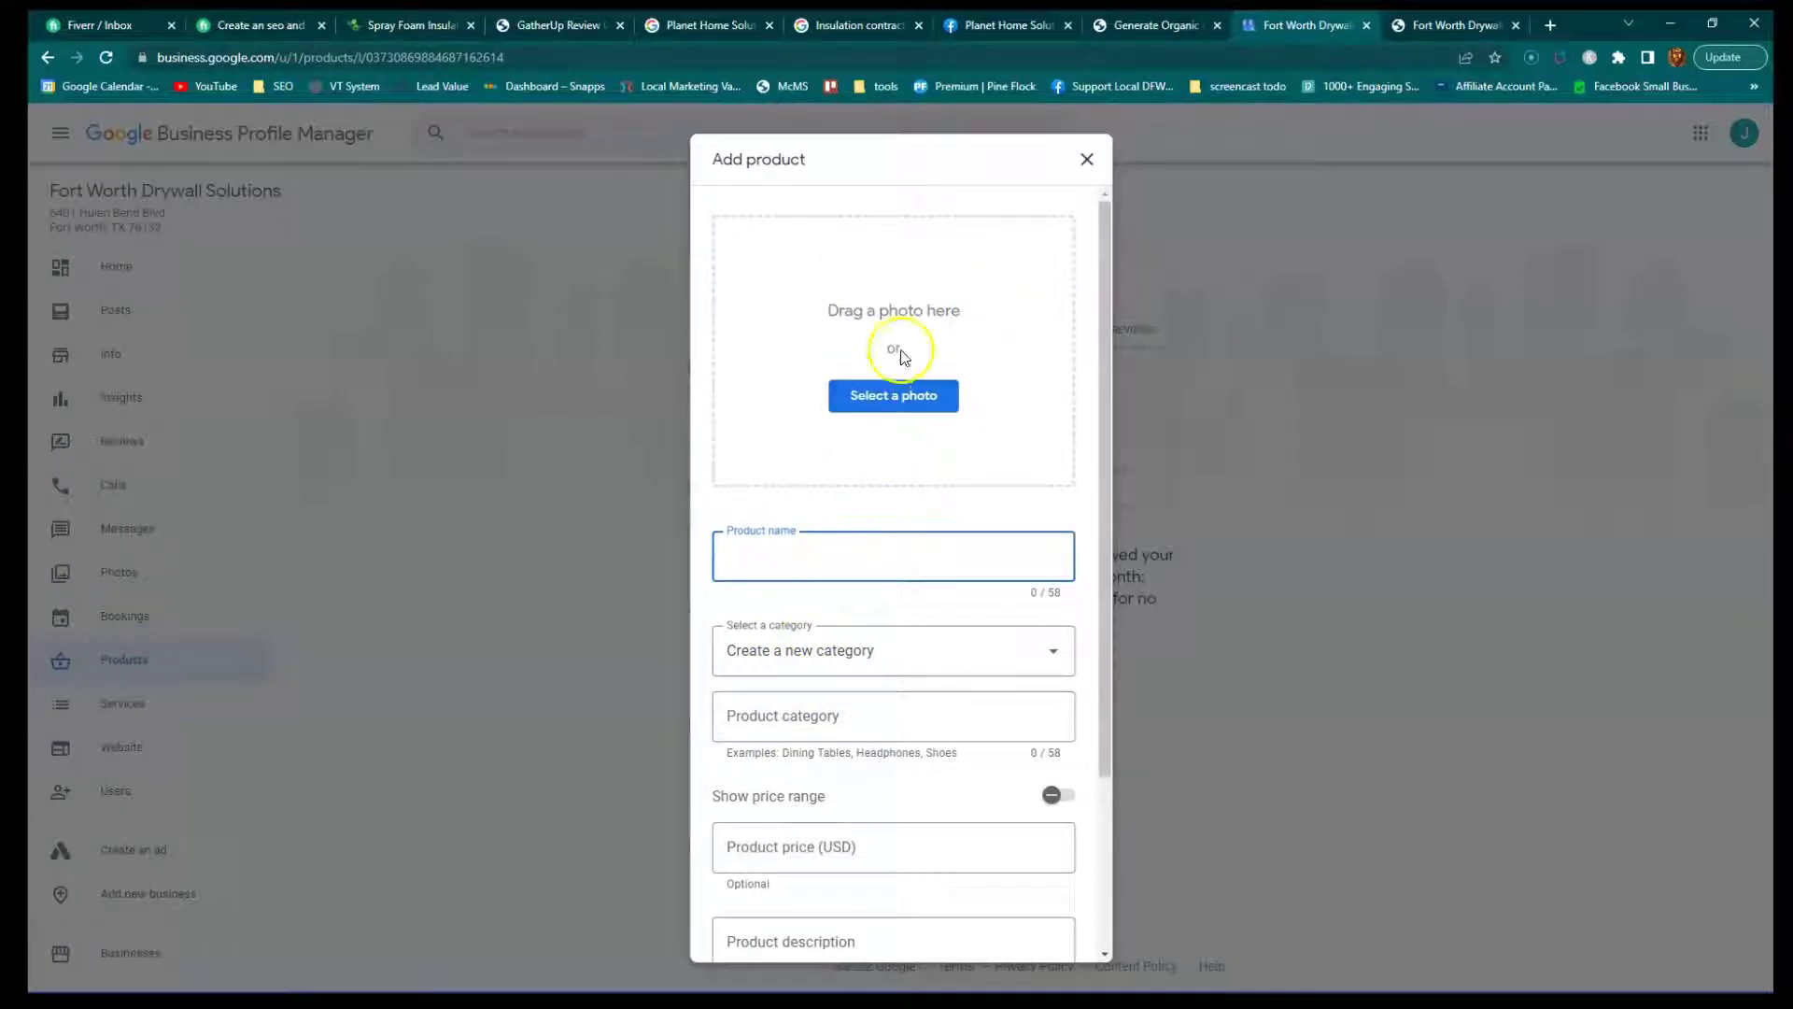
scroll(775, 584, "down", 3)
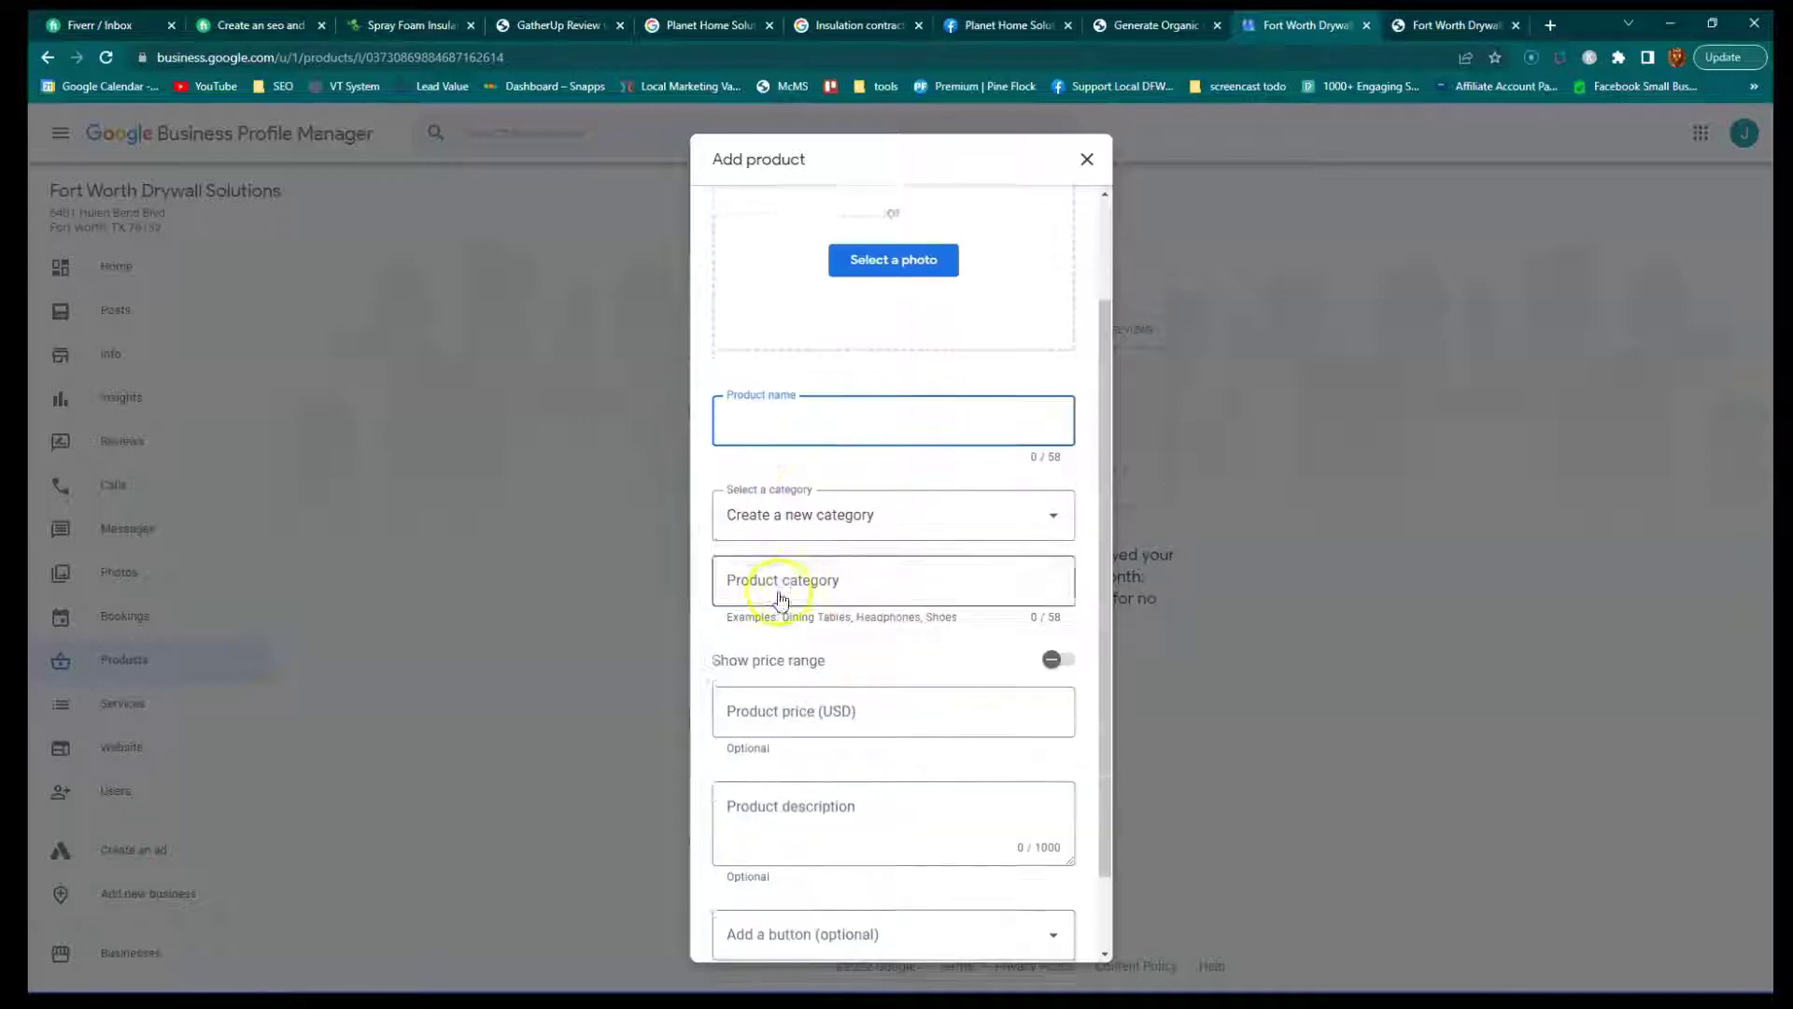
left_click(829, 738)
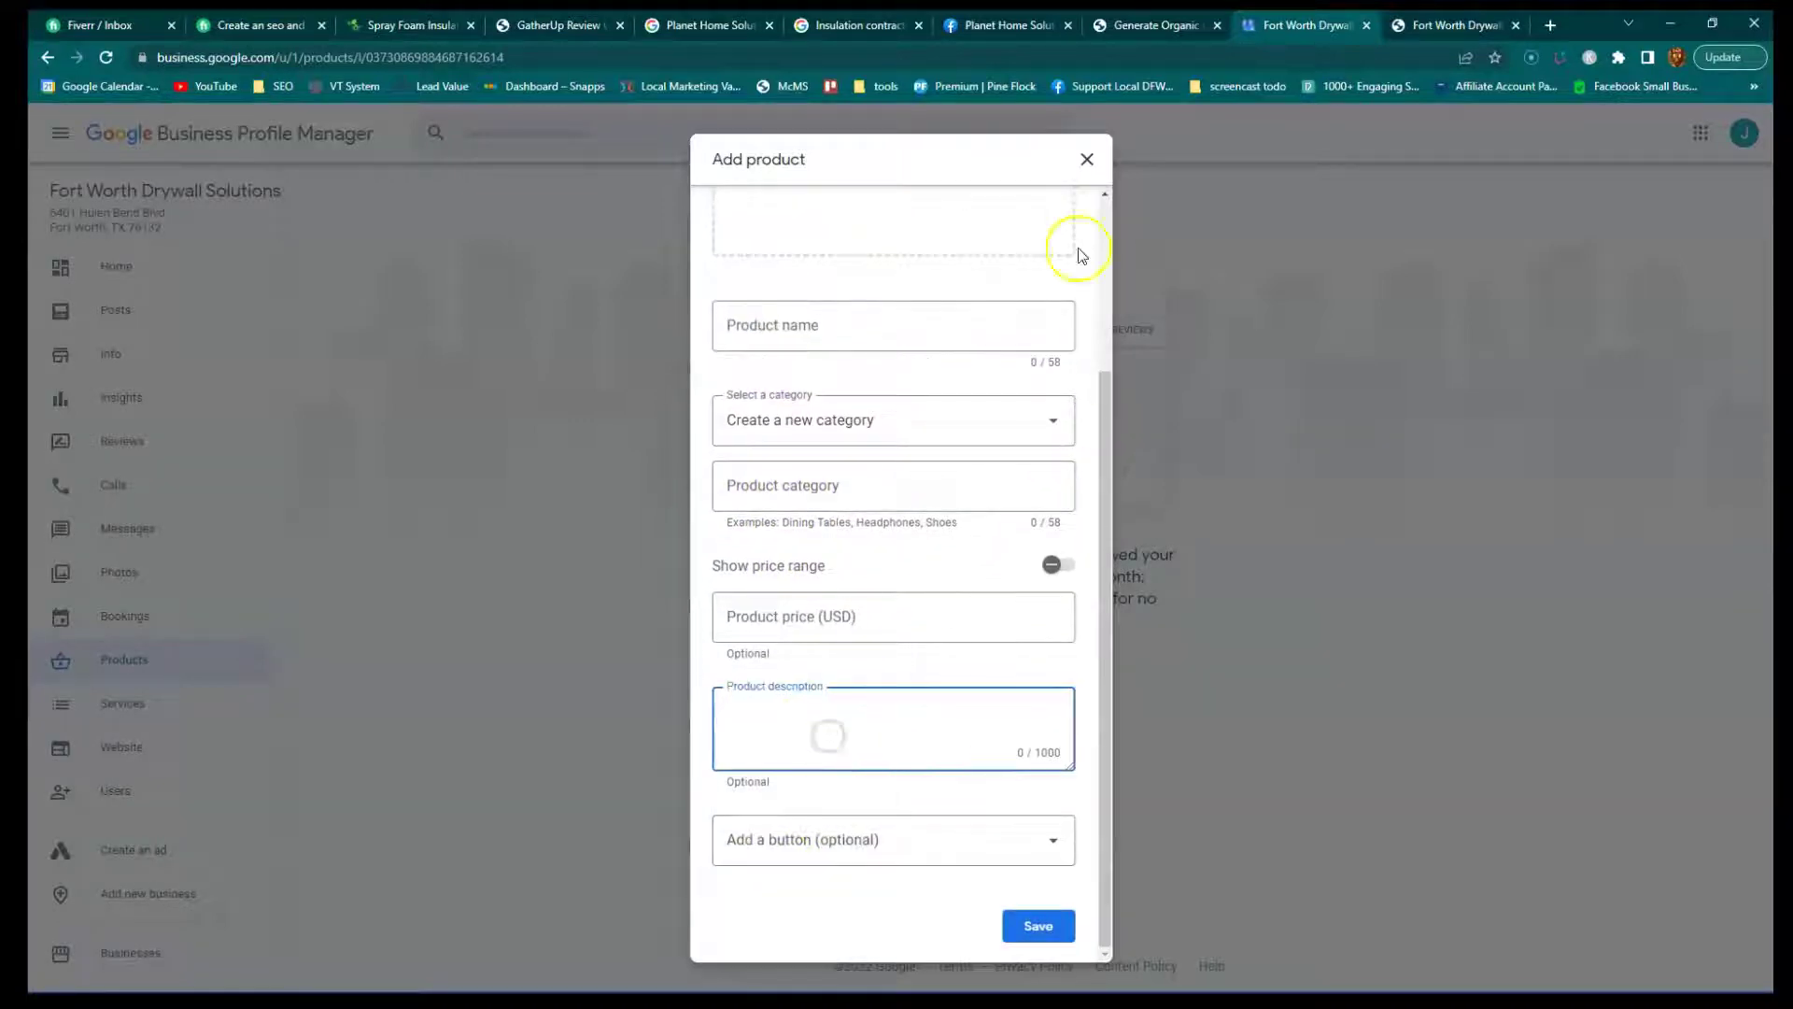
left_click(1086, 160)
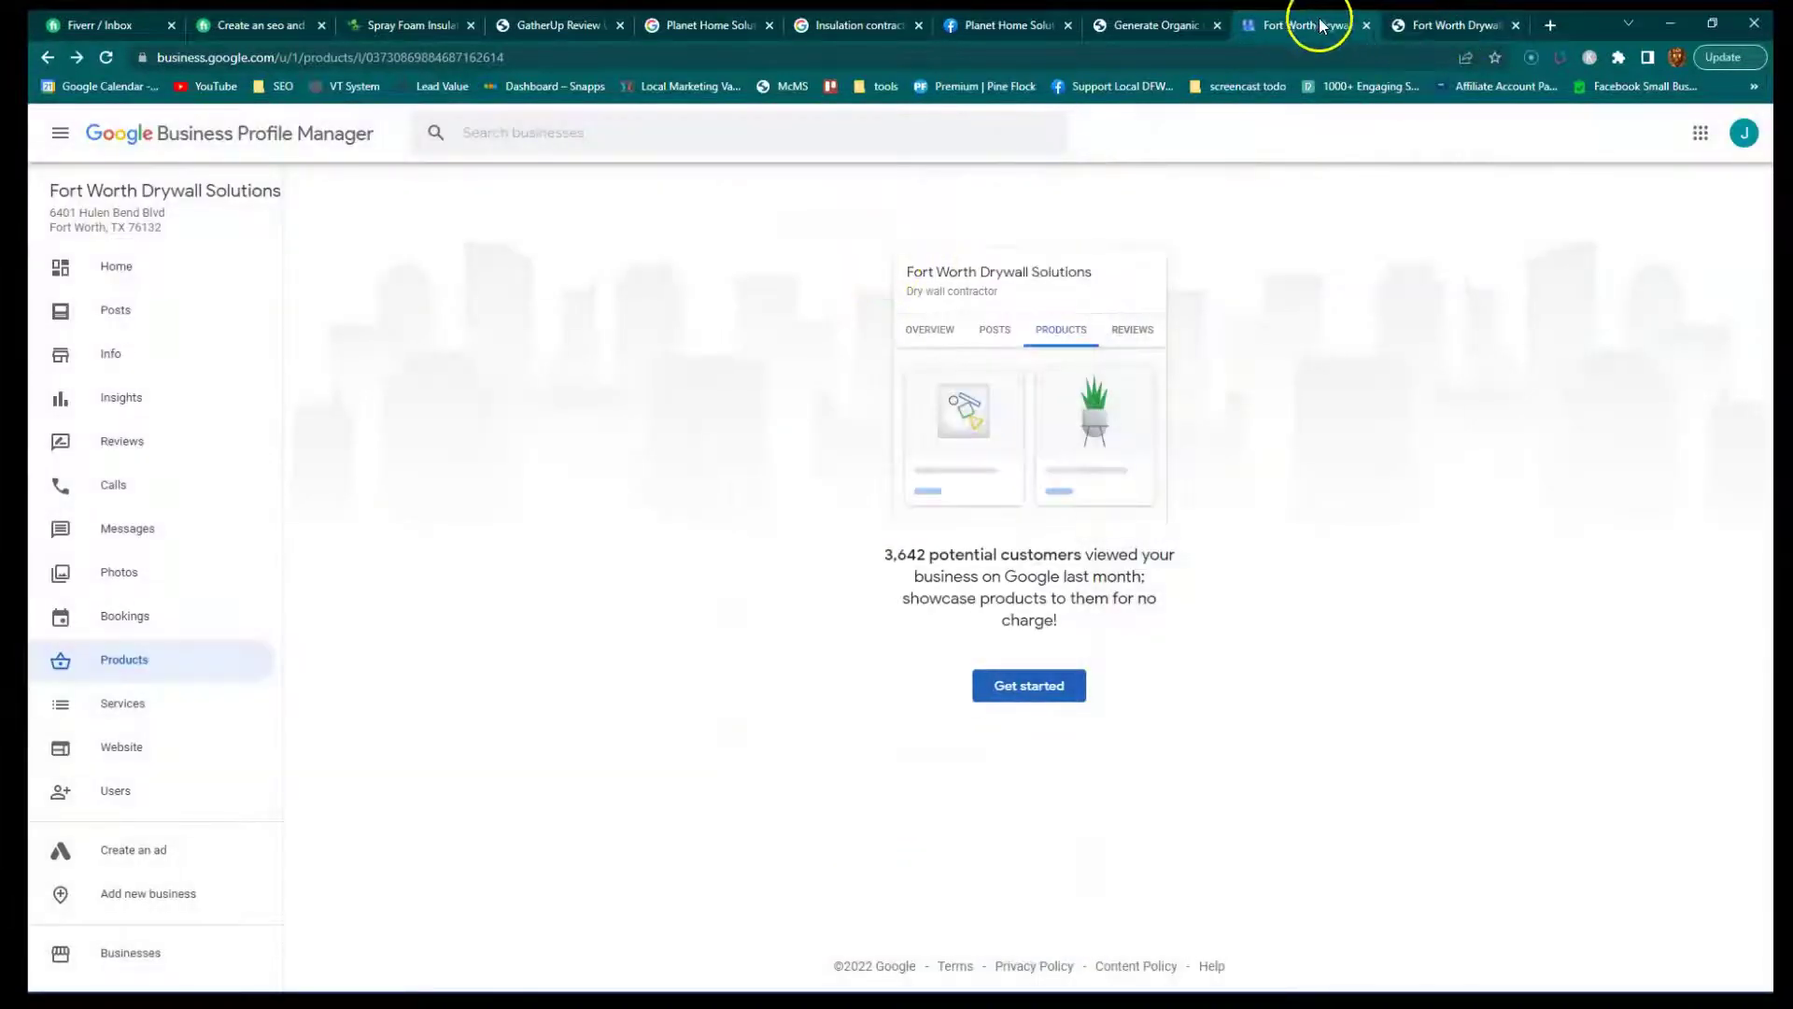
Close both Fort Worth Drywall Solutions pages and highlight the GMB label in the Generate Organic Calls diagram.
middle_click(1280, 28)
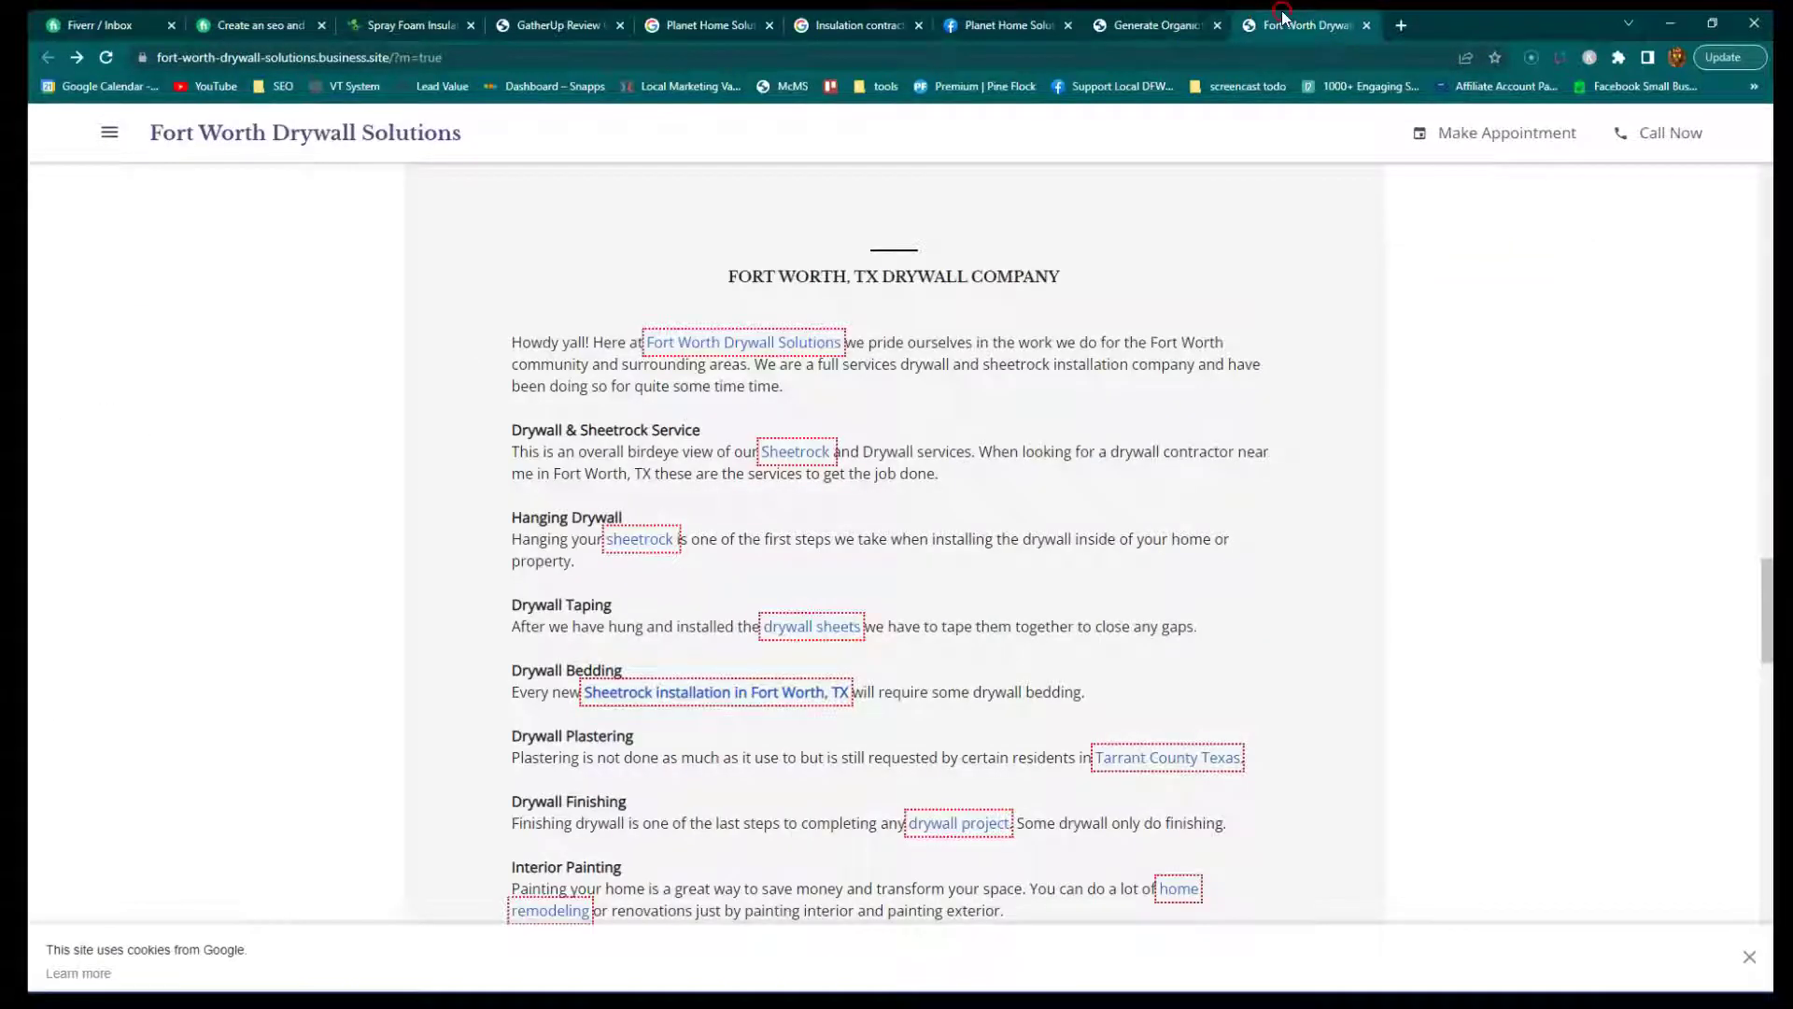
middle_click(1282, 17)
left_click_drag(977, 402, 1089, 390)
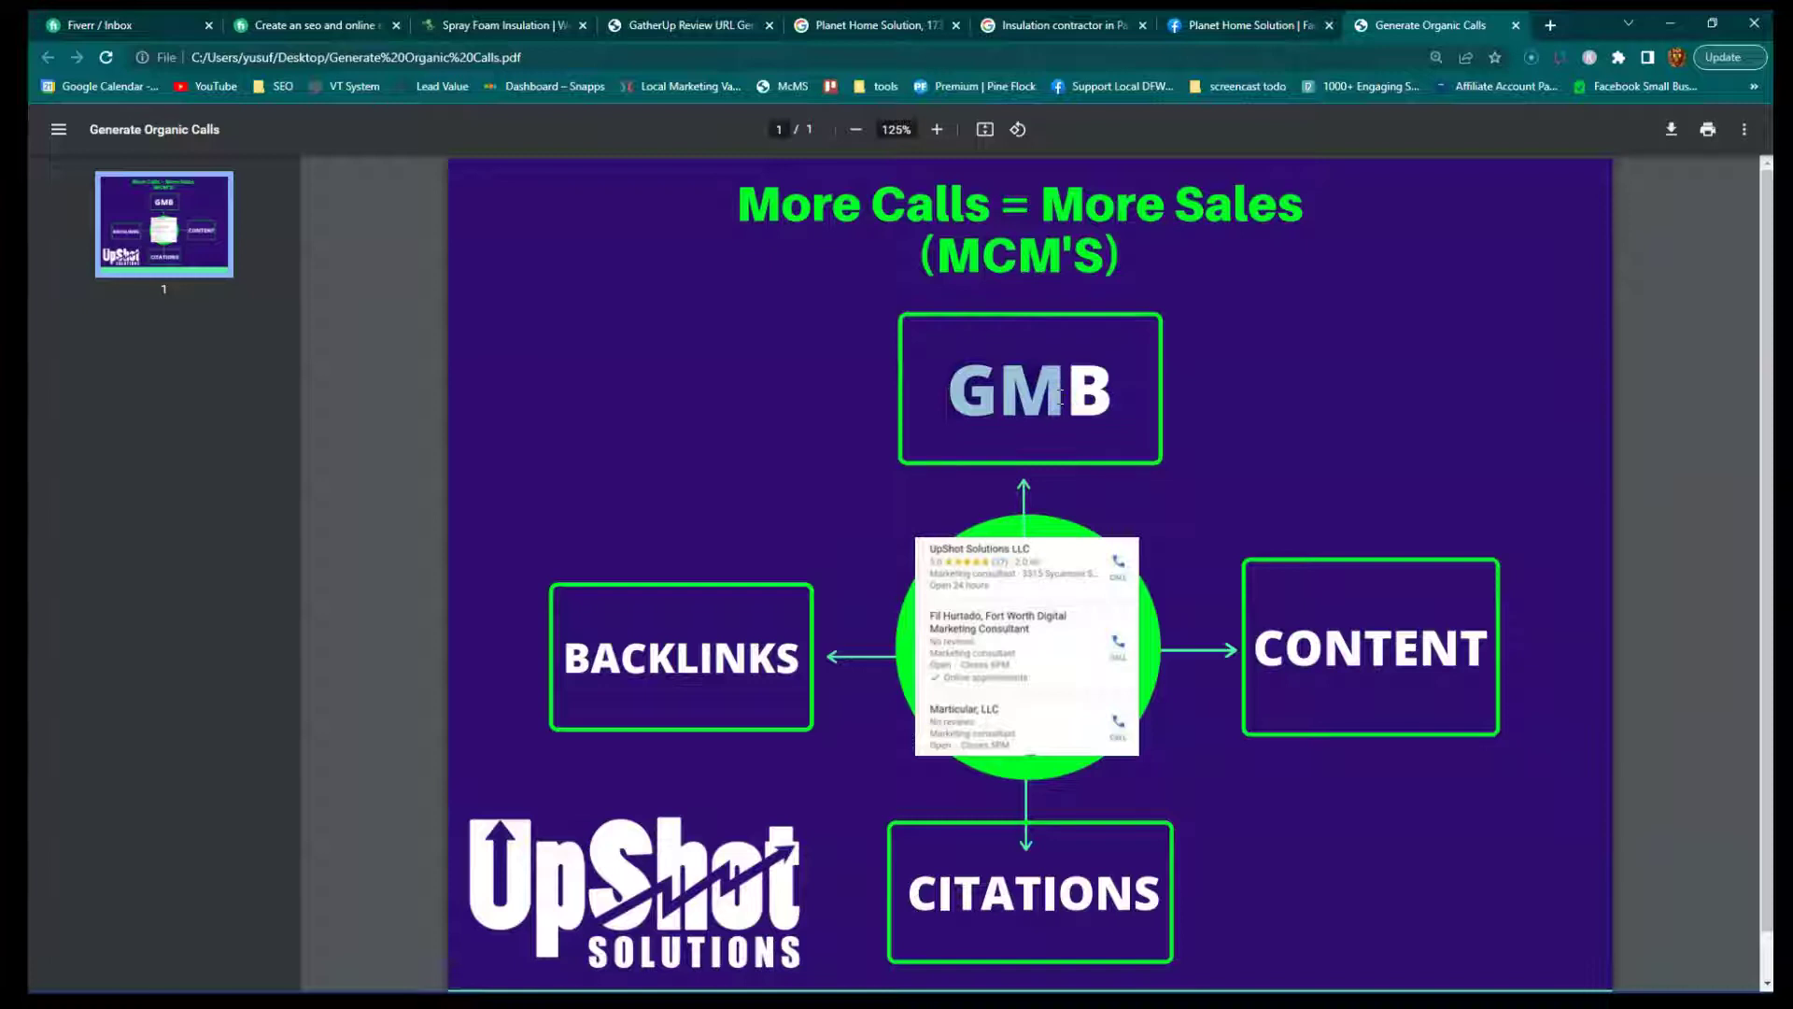
Examine the ads, map listings and organic results for "Insulation contractor in Parker County, Texas".
left_click(1036, 20)
scroll(373, 474, "down", 6)
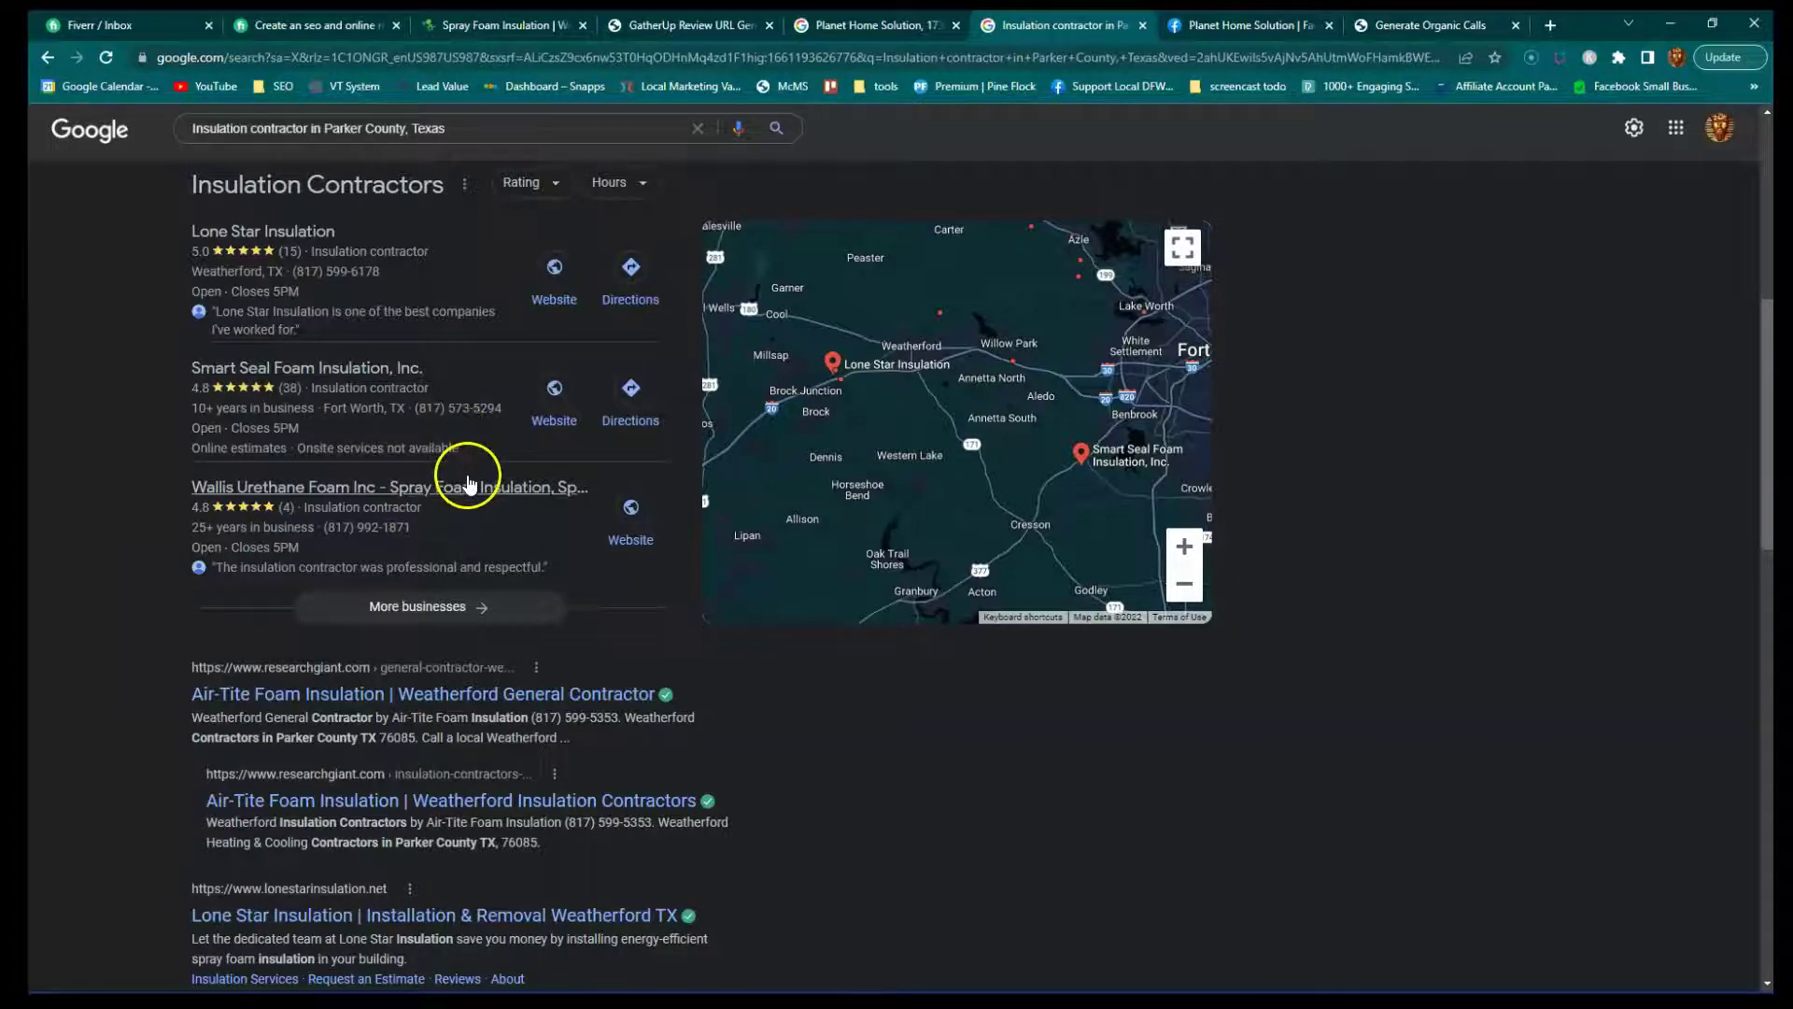
scroll(467, 481, "up", 1)
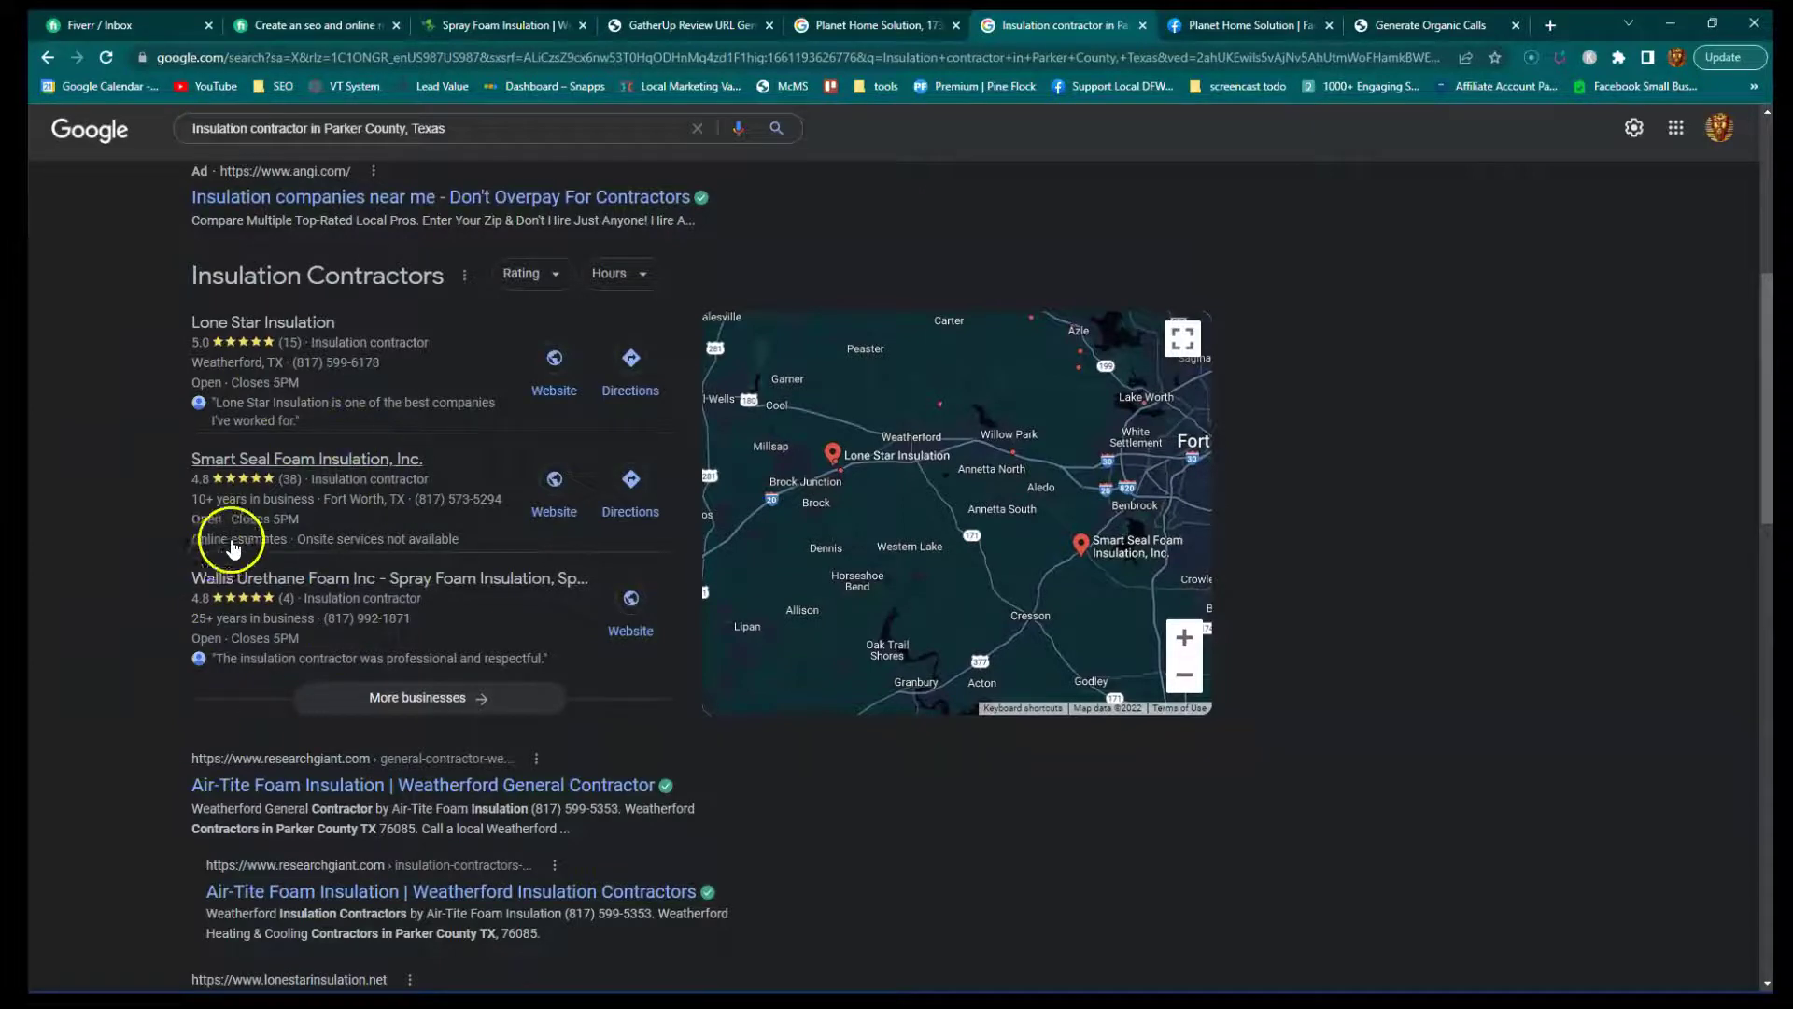
scroll(243, 534, "down", 1)
scroll(257, 528, "down", 2)
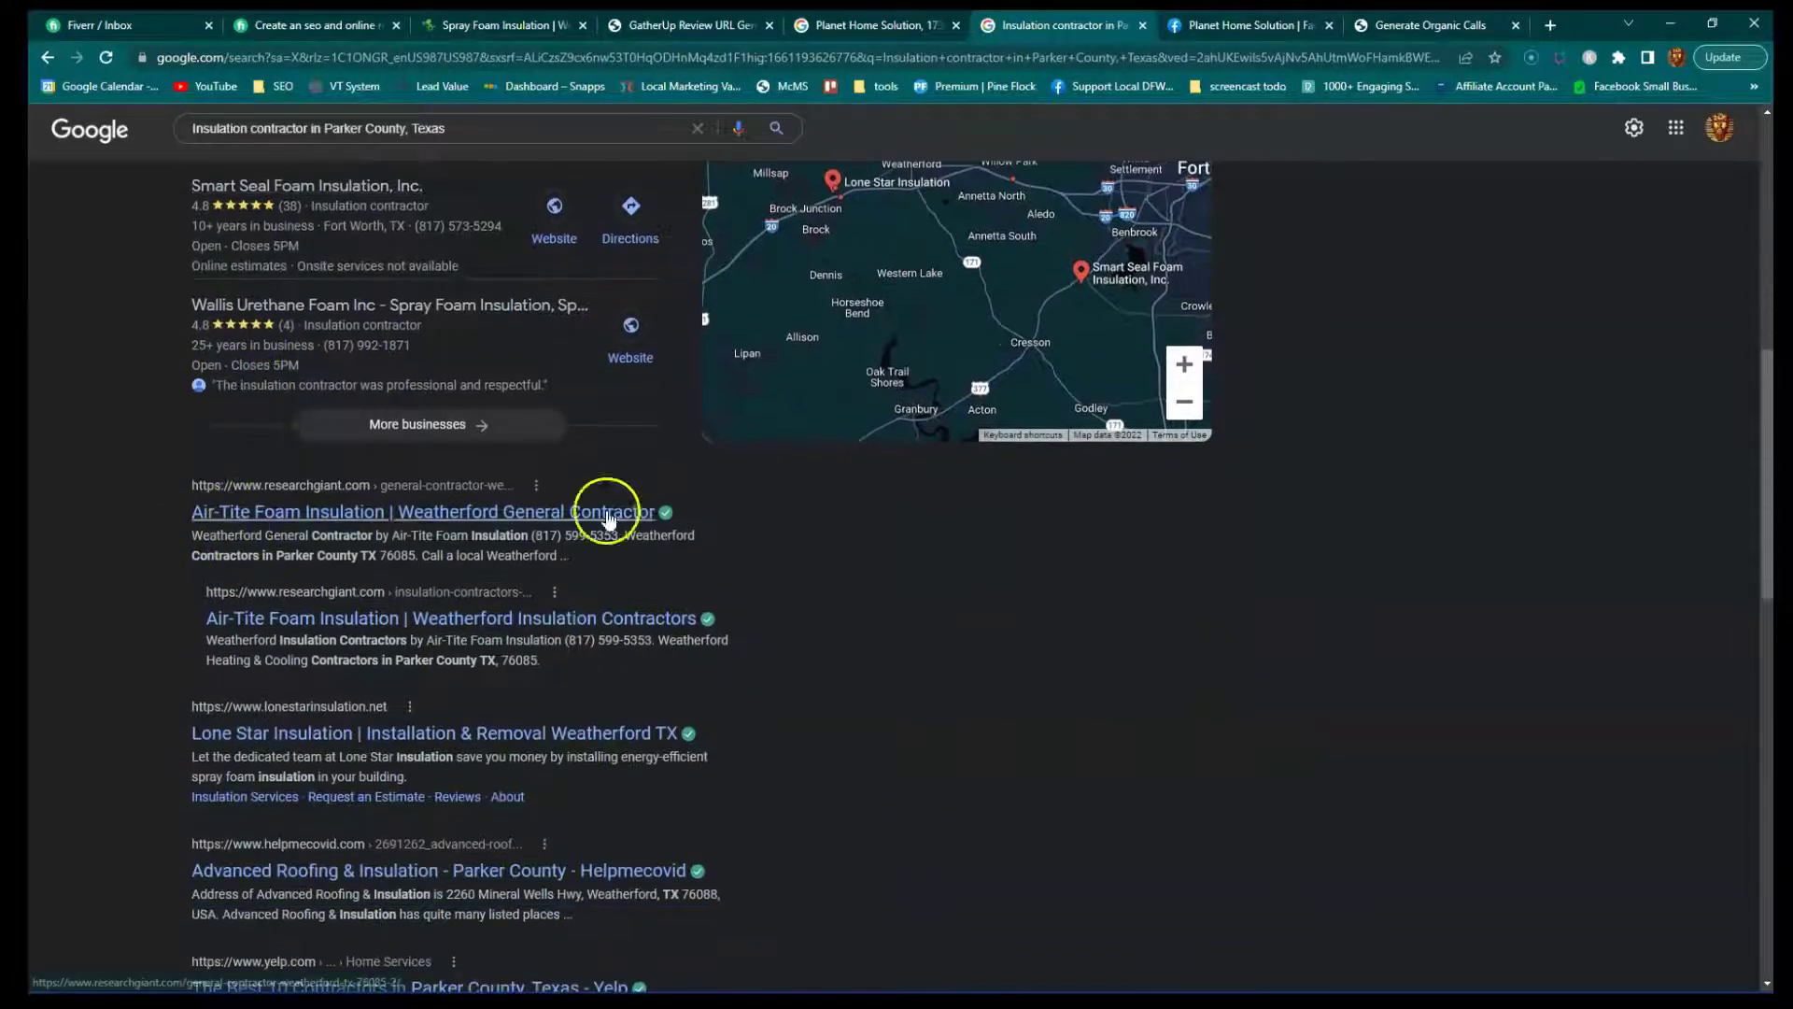
scroll(654, 691, "down", 4)
scroll(360, 829, "up", 10)
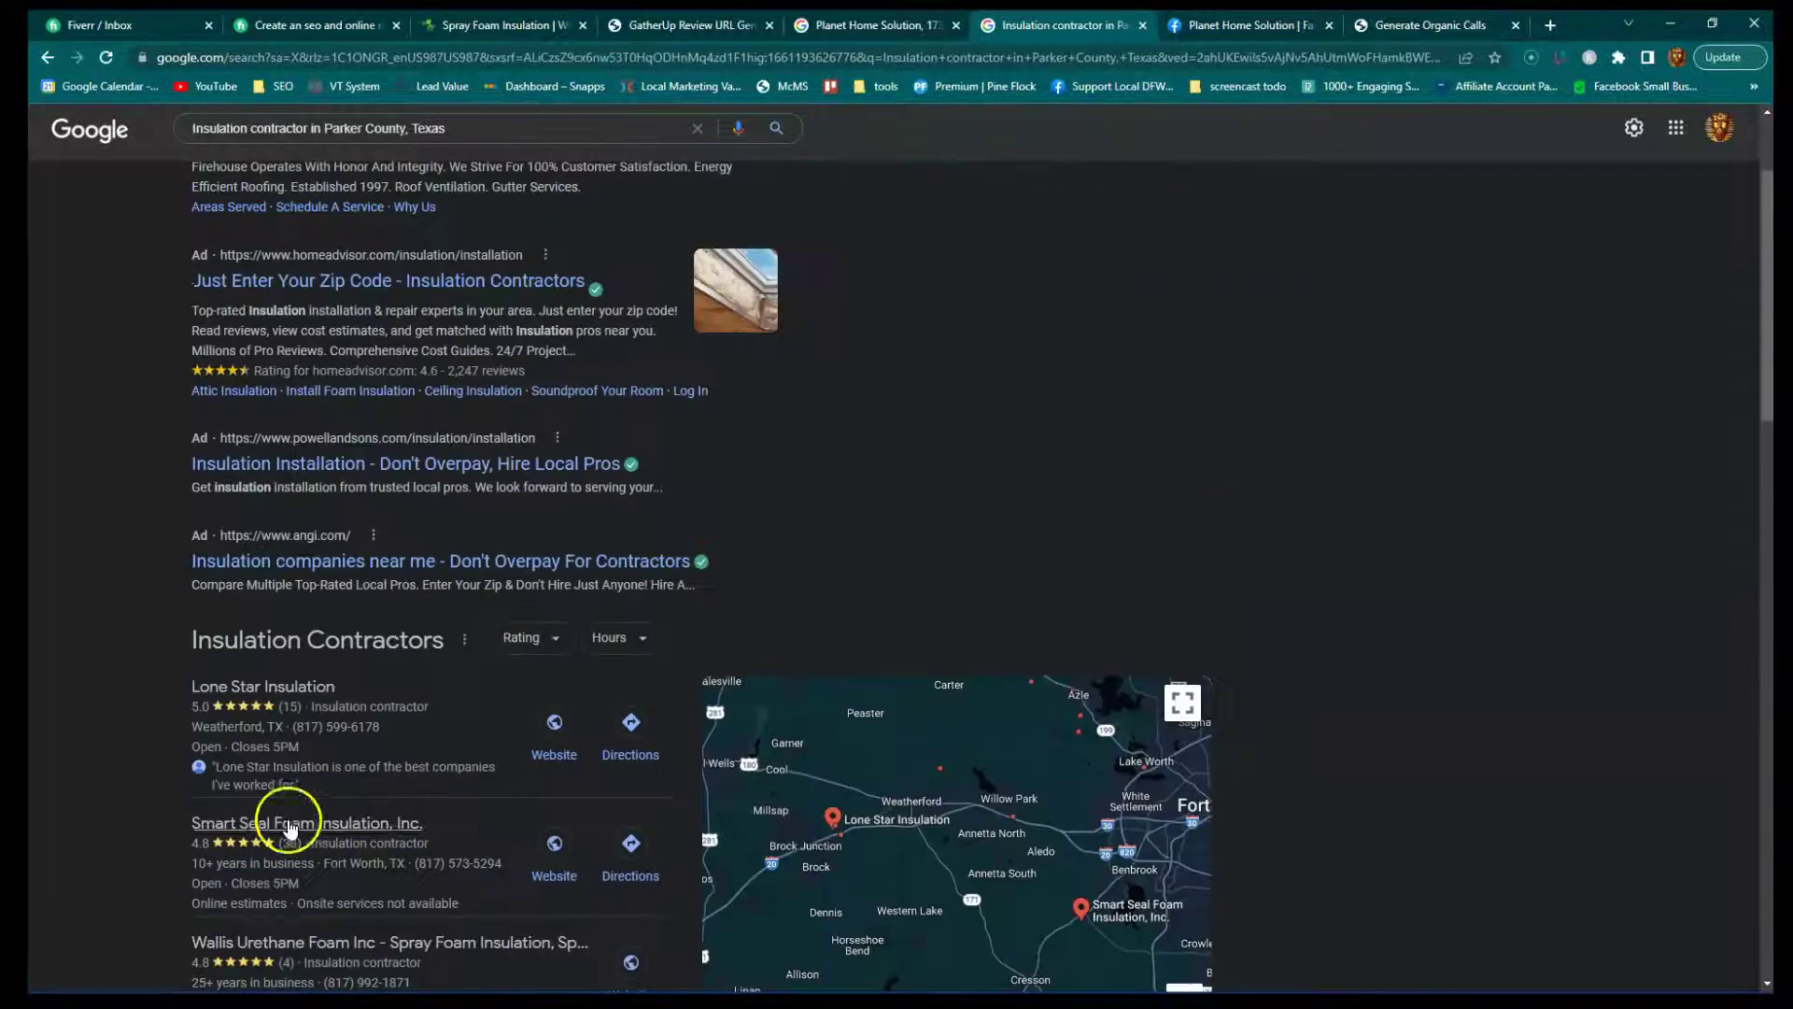
scroll(181, 530, "down", 1)
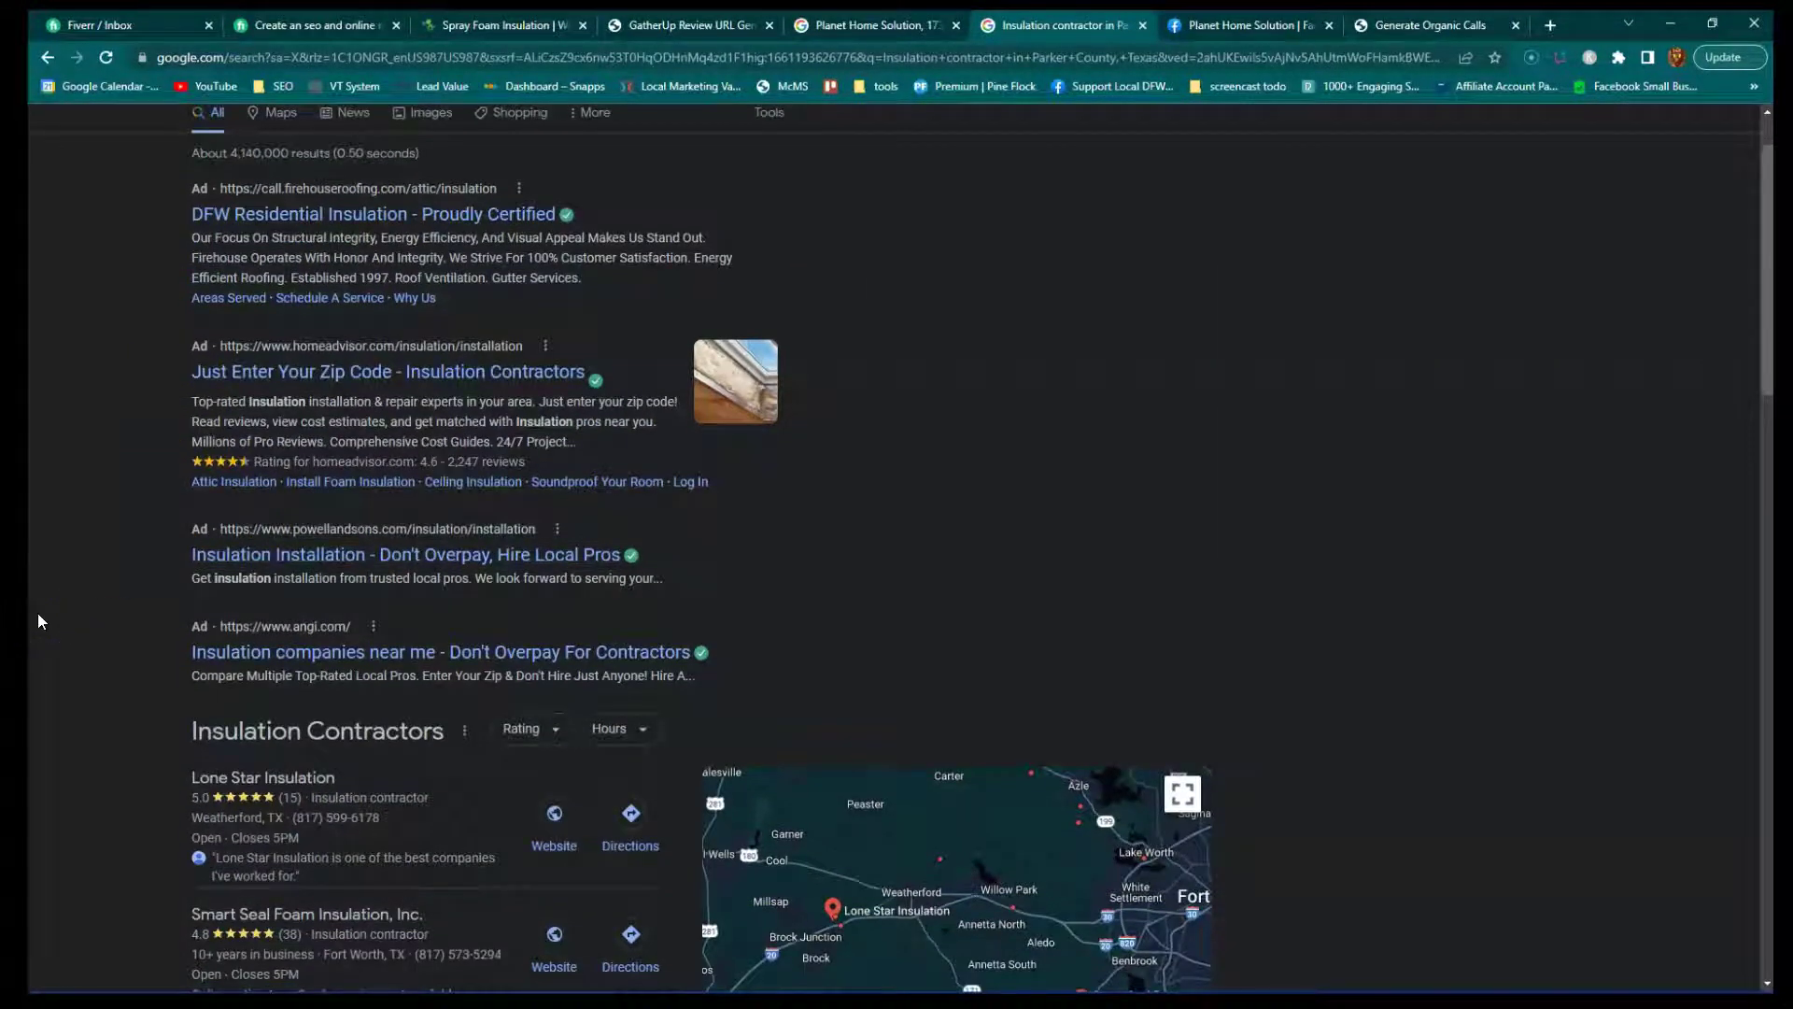
scroll(140, 428, "down", 12)
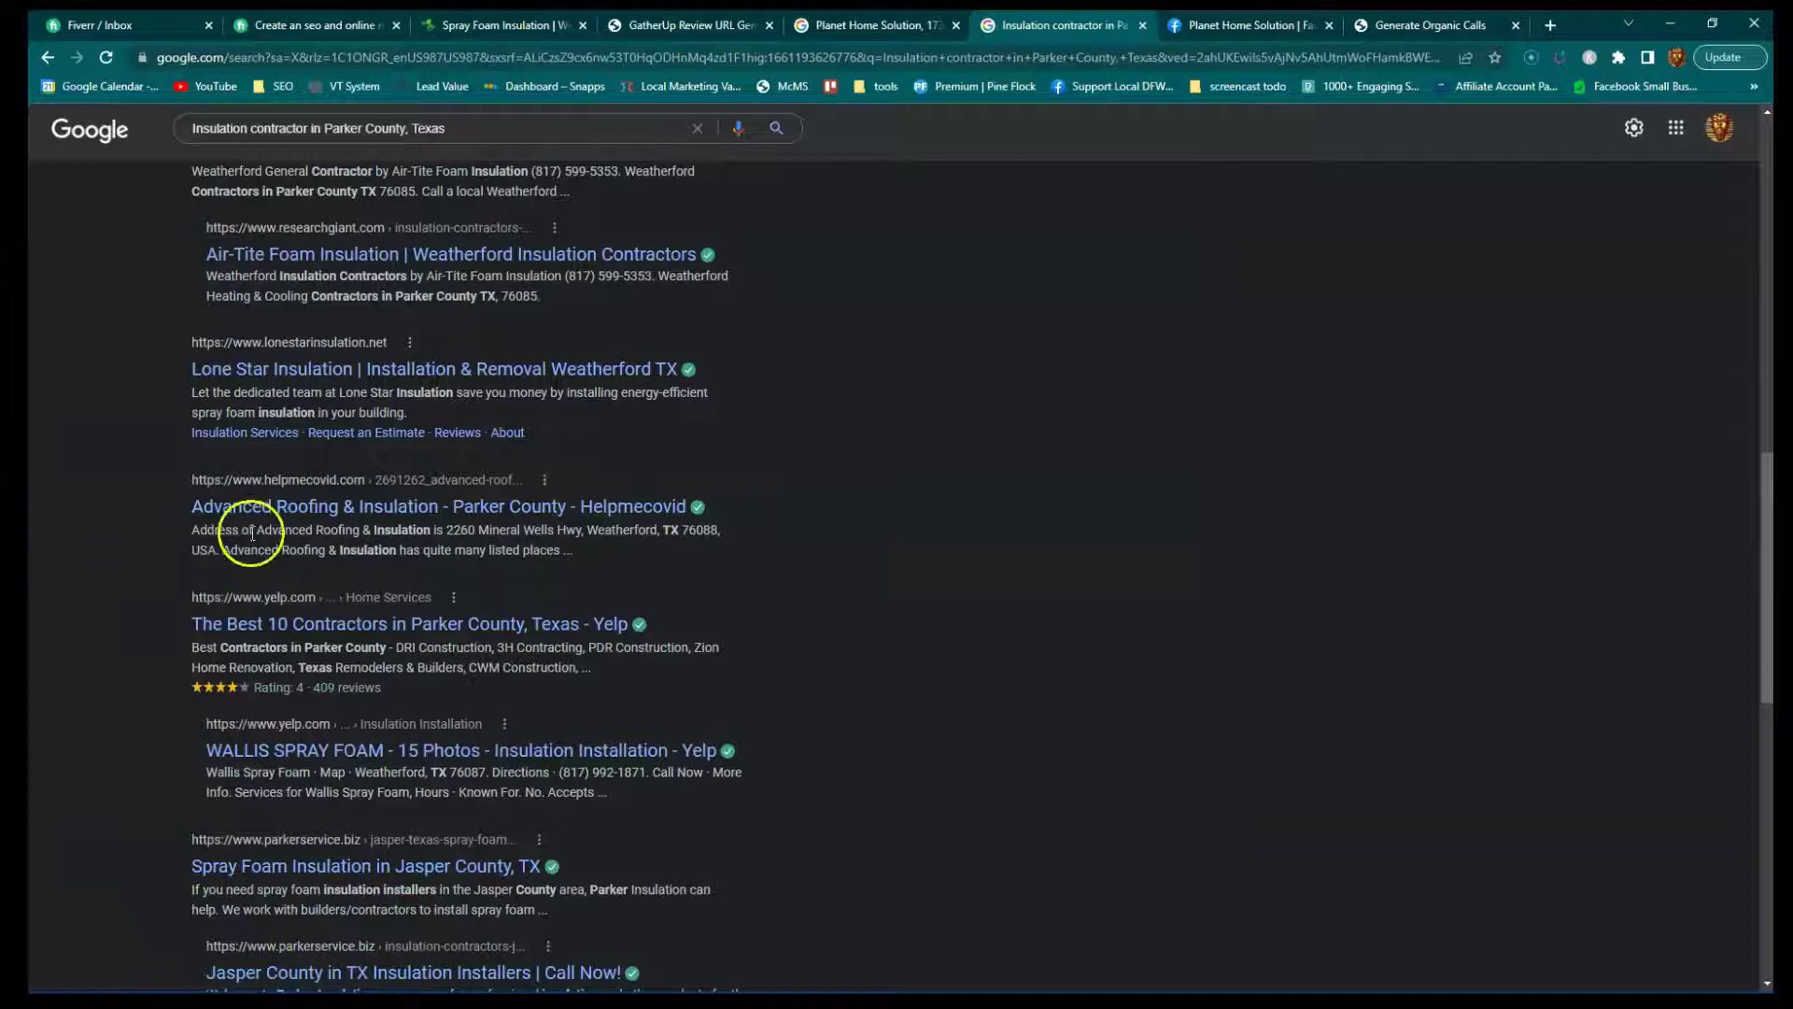
scroll(383, 458, "up", 3)
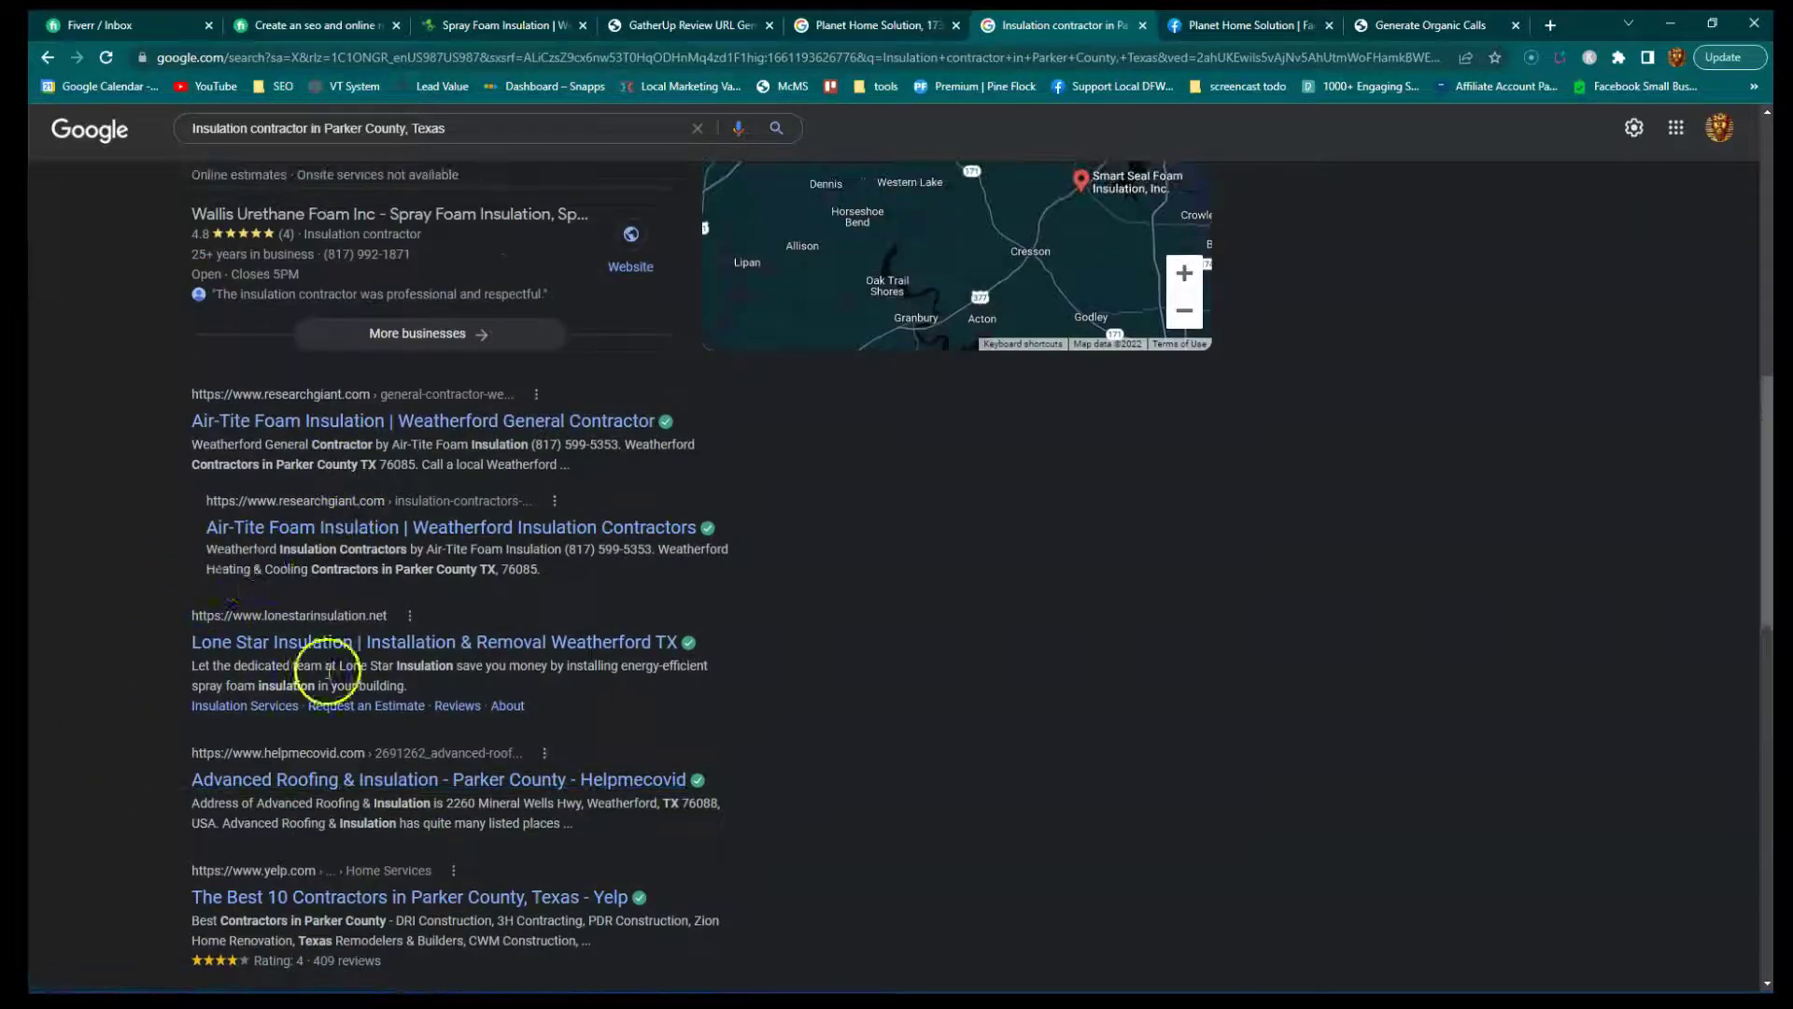
scroll(373, 579, "up", 3)
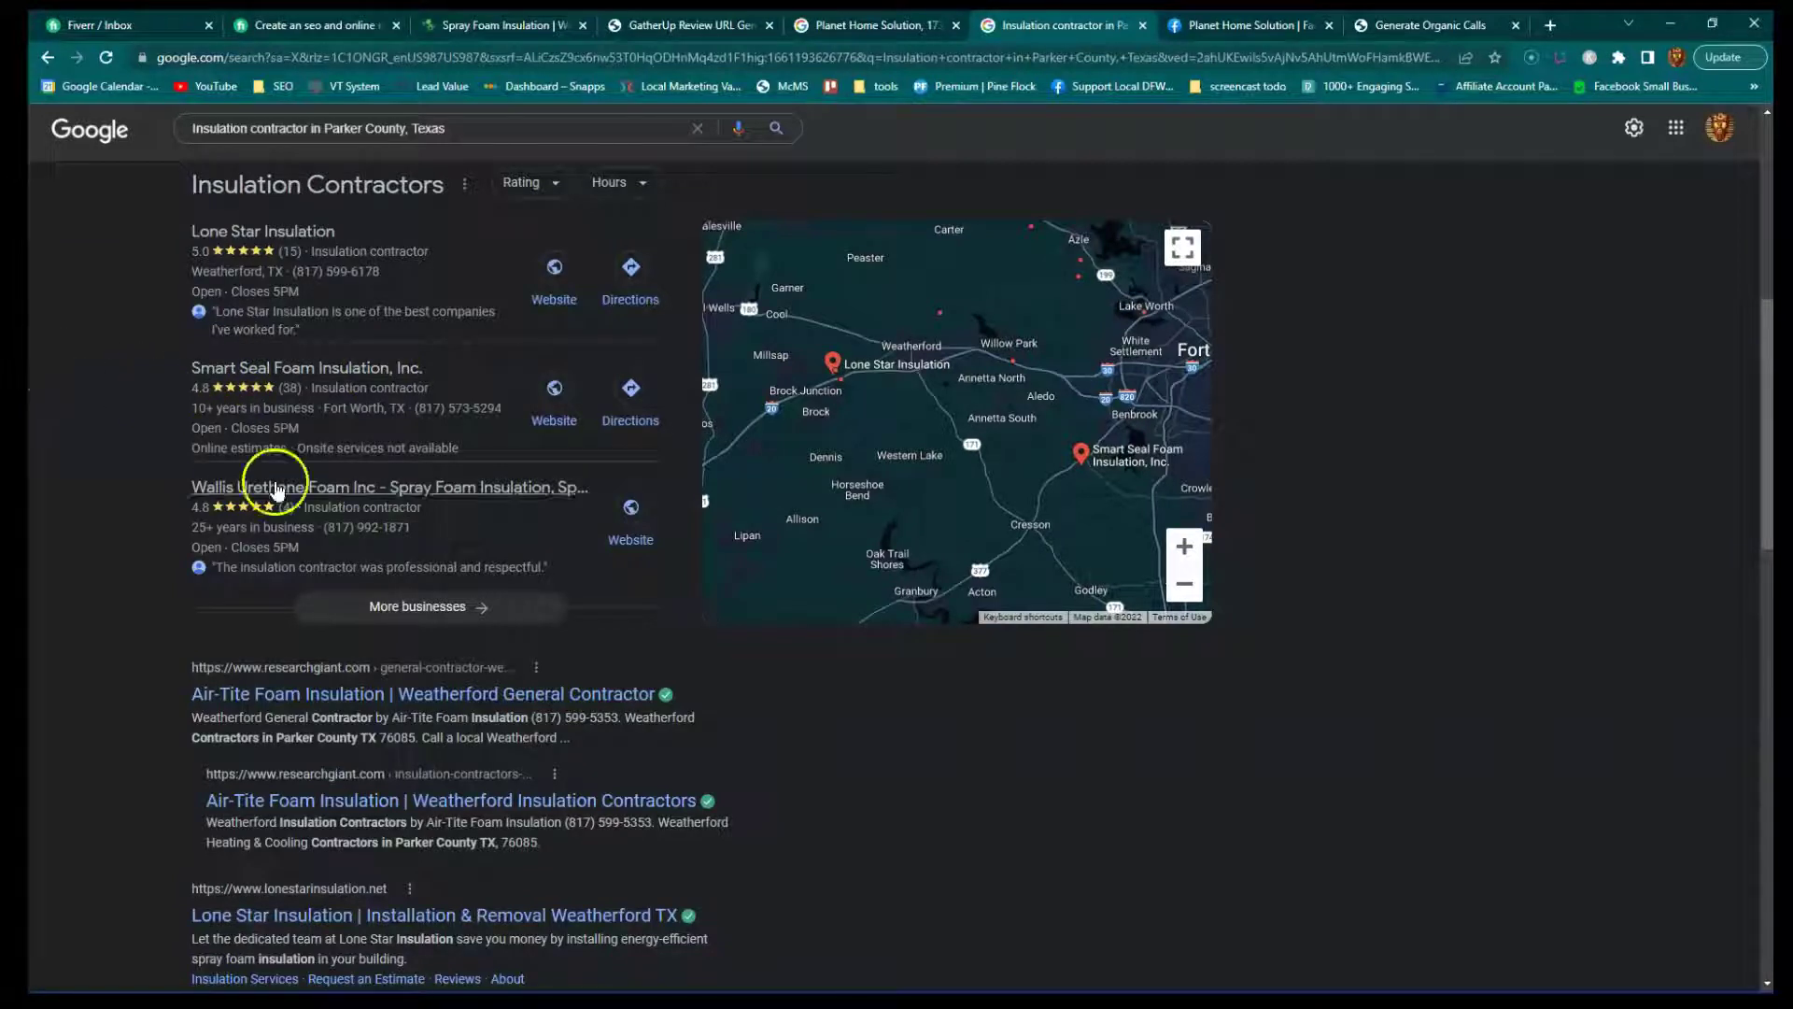
Expand the local insulation contractor listings, look through the ranked businesses, and return to the main search results.
left_click(467, 619)
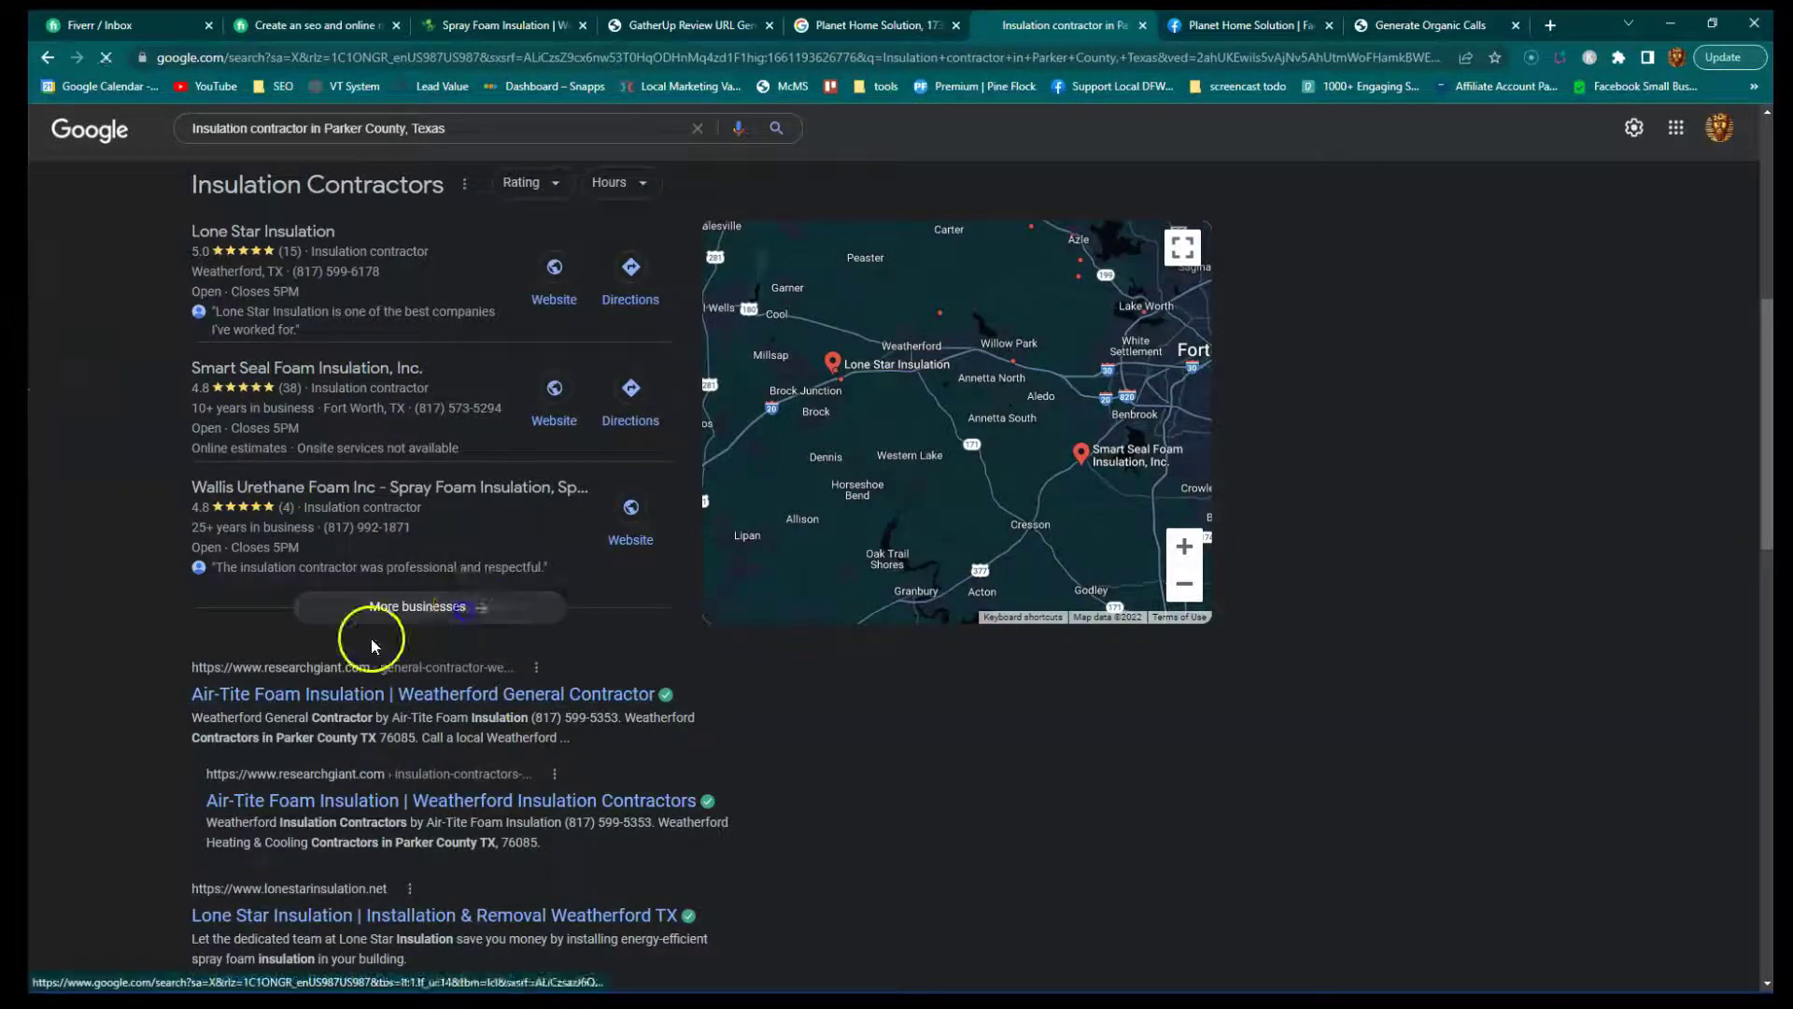
scroll(236, 603, "down", 5)
scroll(234, 601, "down", 3)
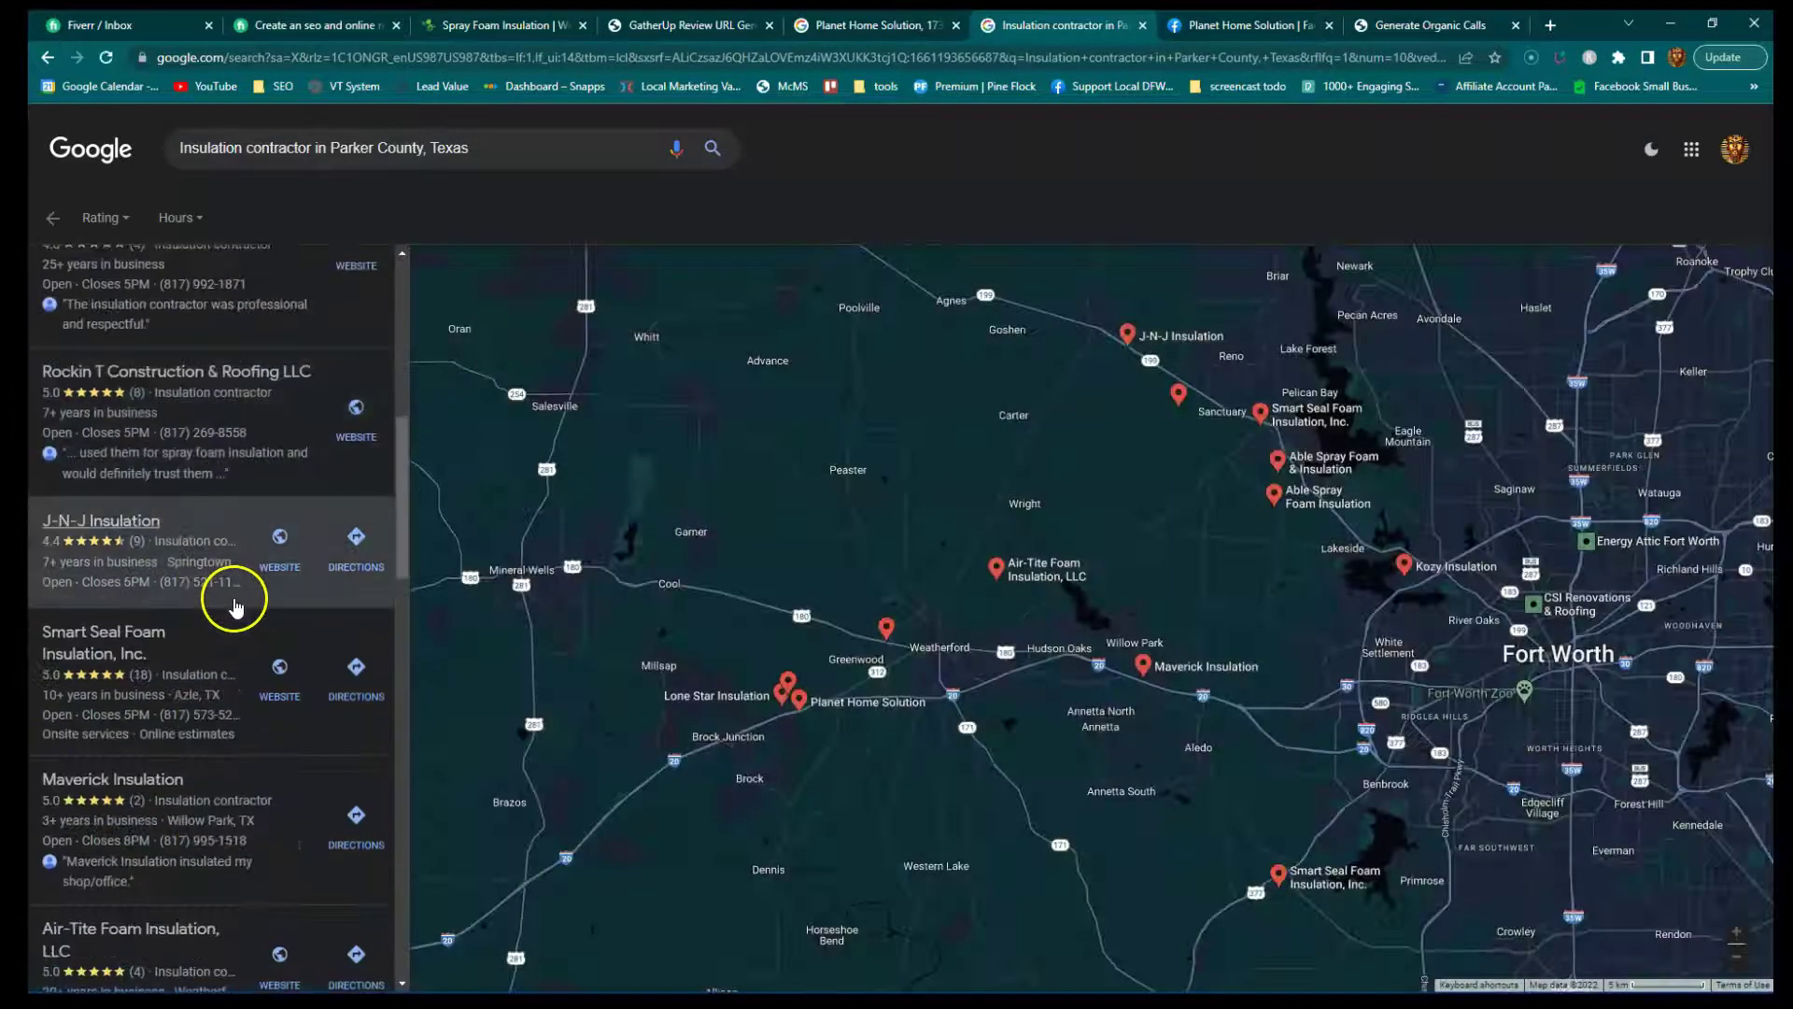
scroll(162, 689, "down", 6)
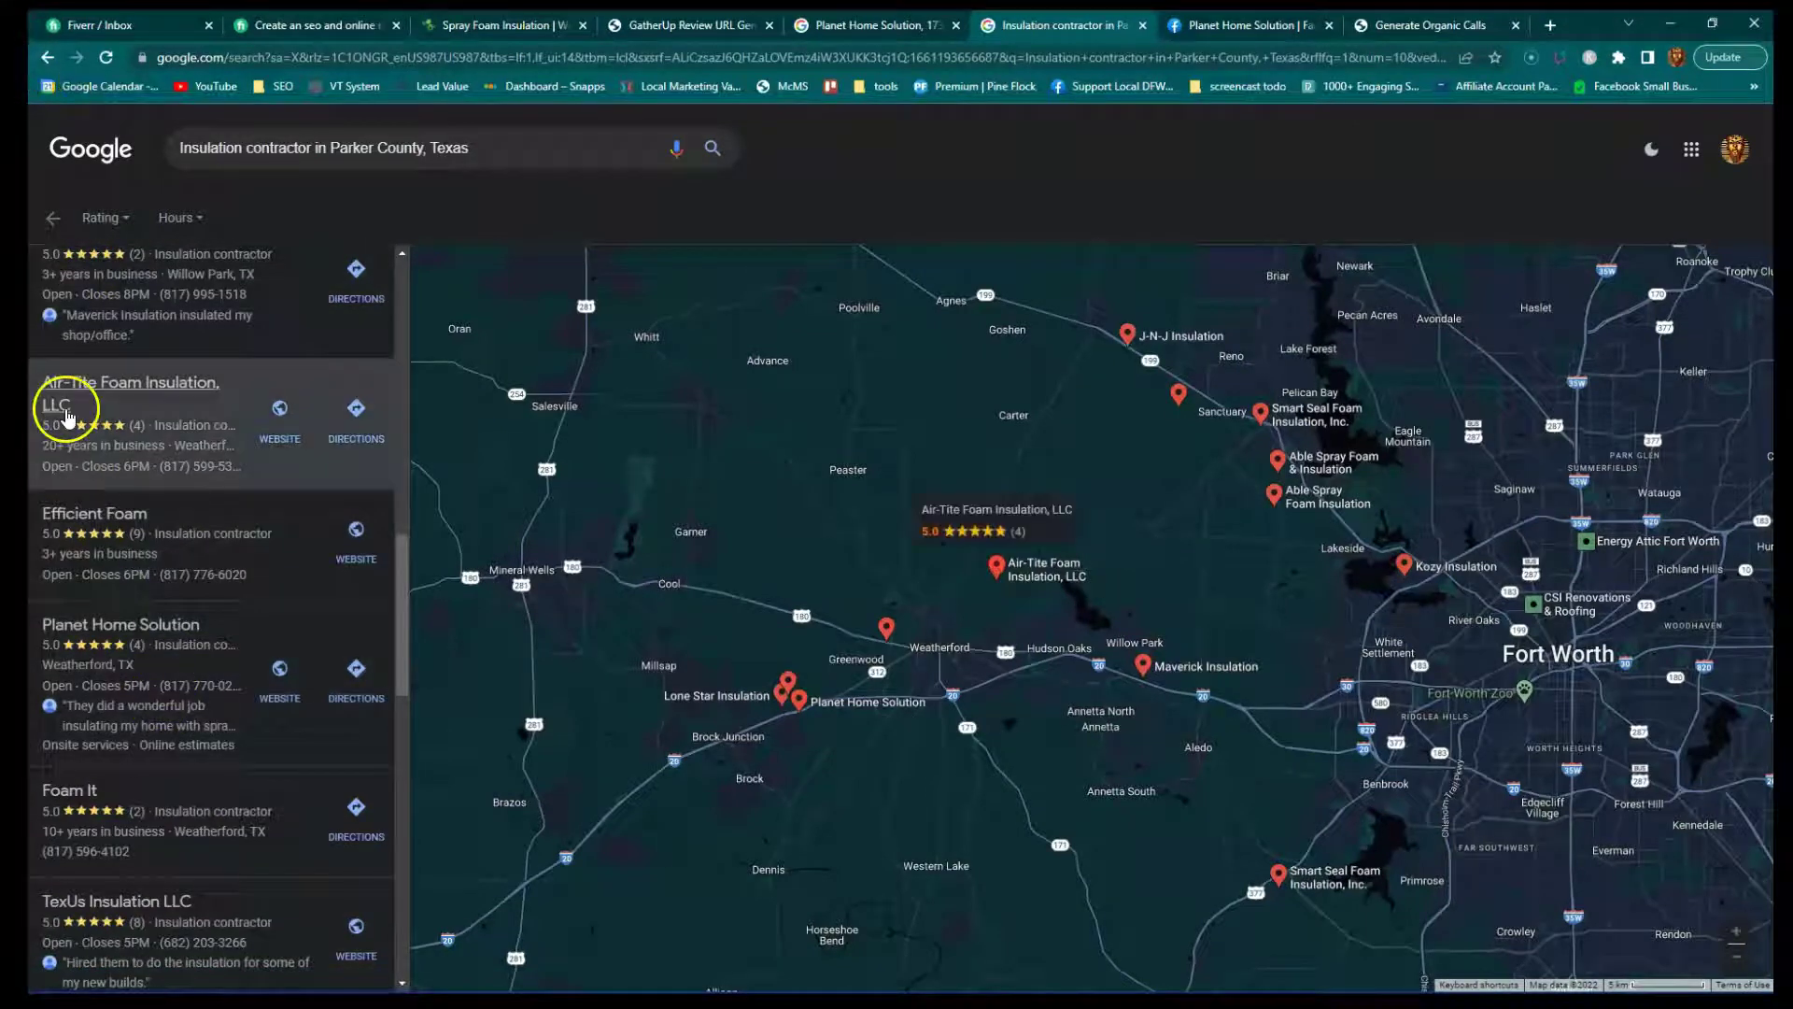
left_click(37, 233)
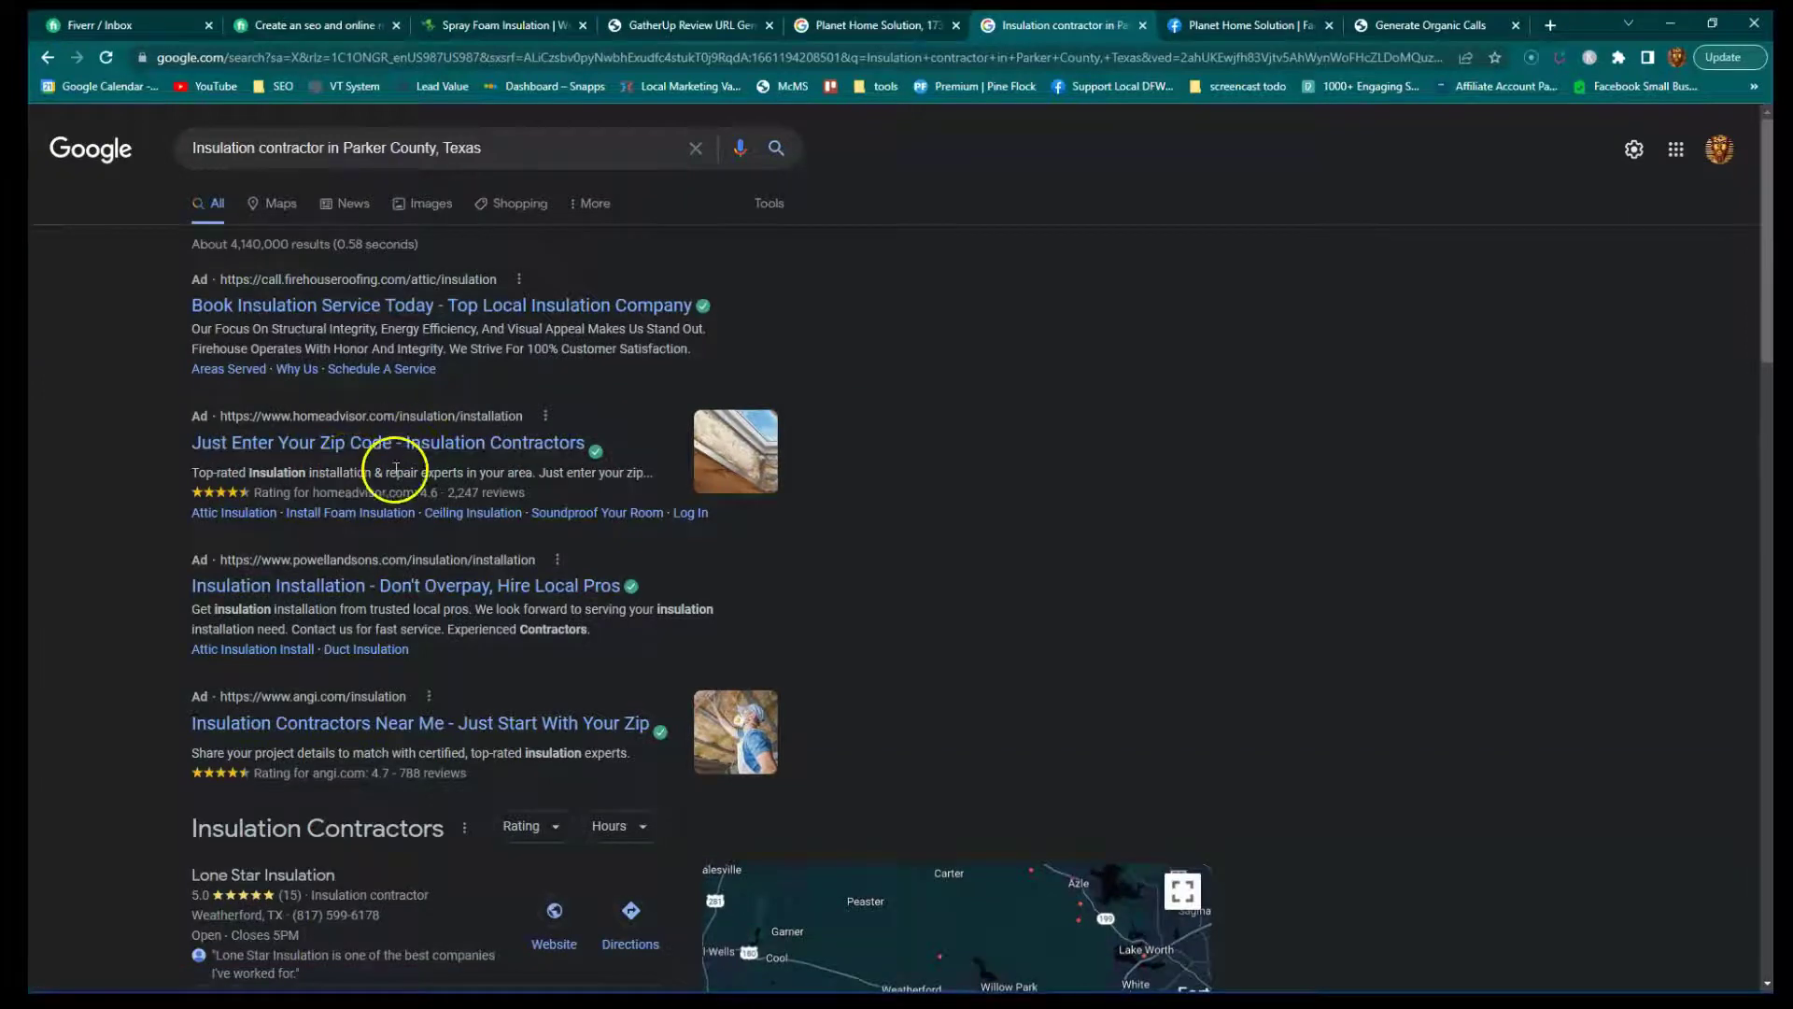
scroll(686, 537, "down", 1)
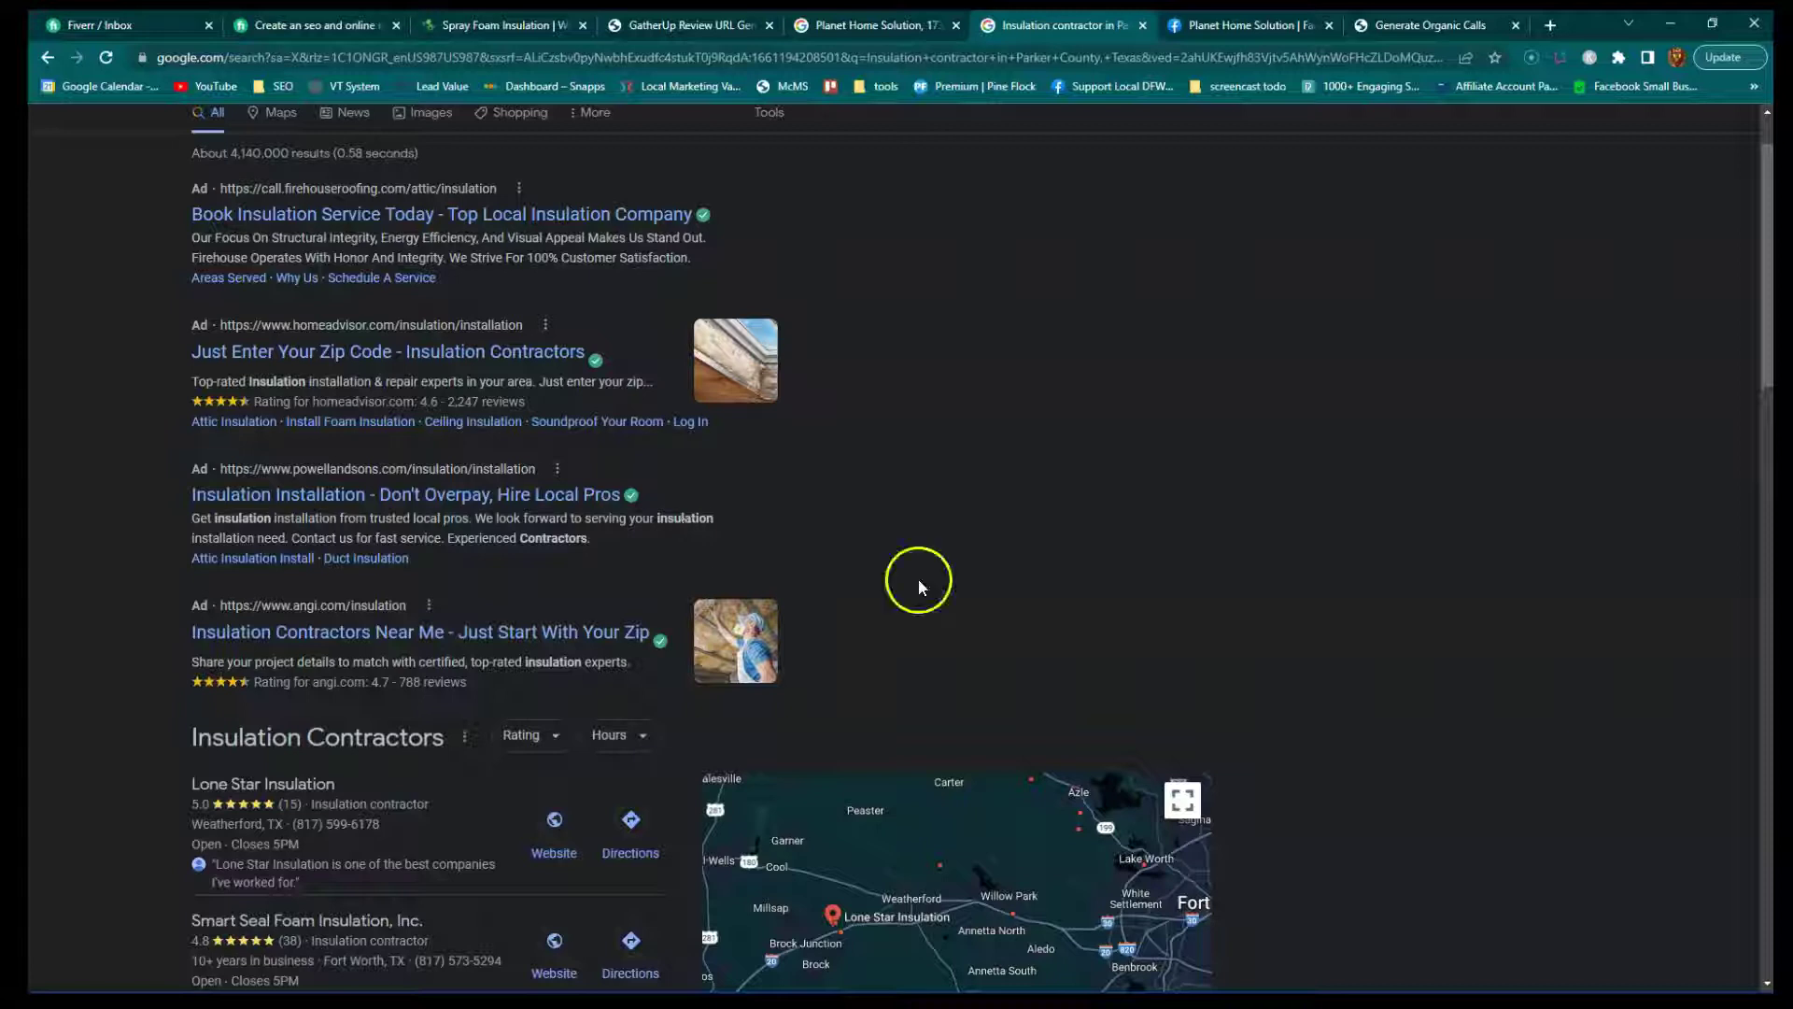
Revisit the Content part of the Generate Organic Calls diagram, then search Google for "beer" in a new tab and examine the results.
left_click(1391, 28)
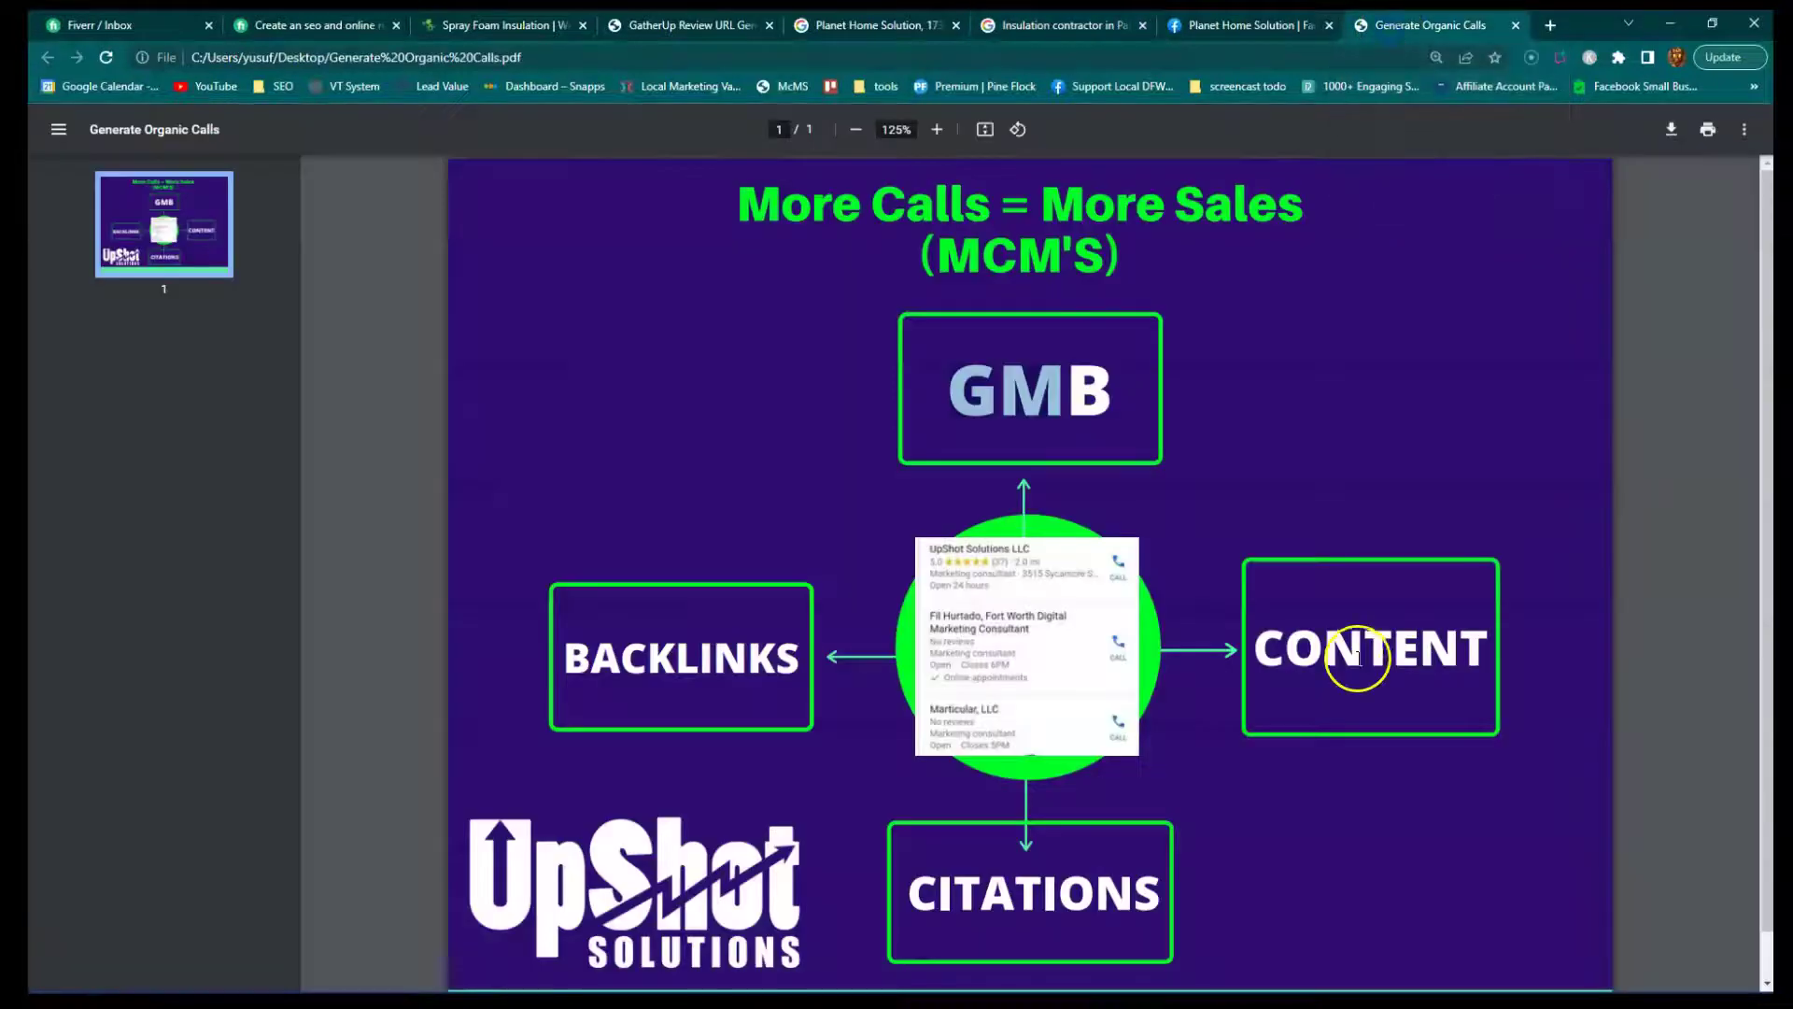
left_click(1552, 27)
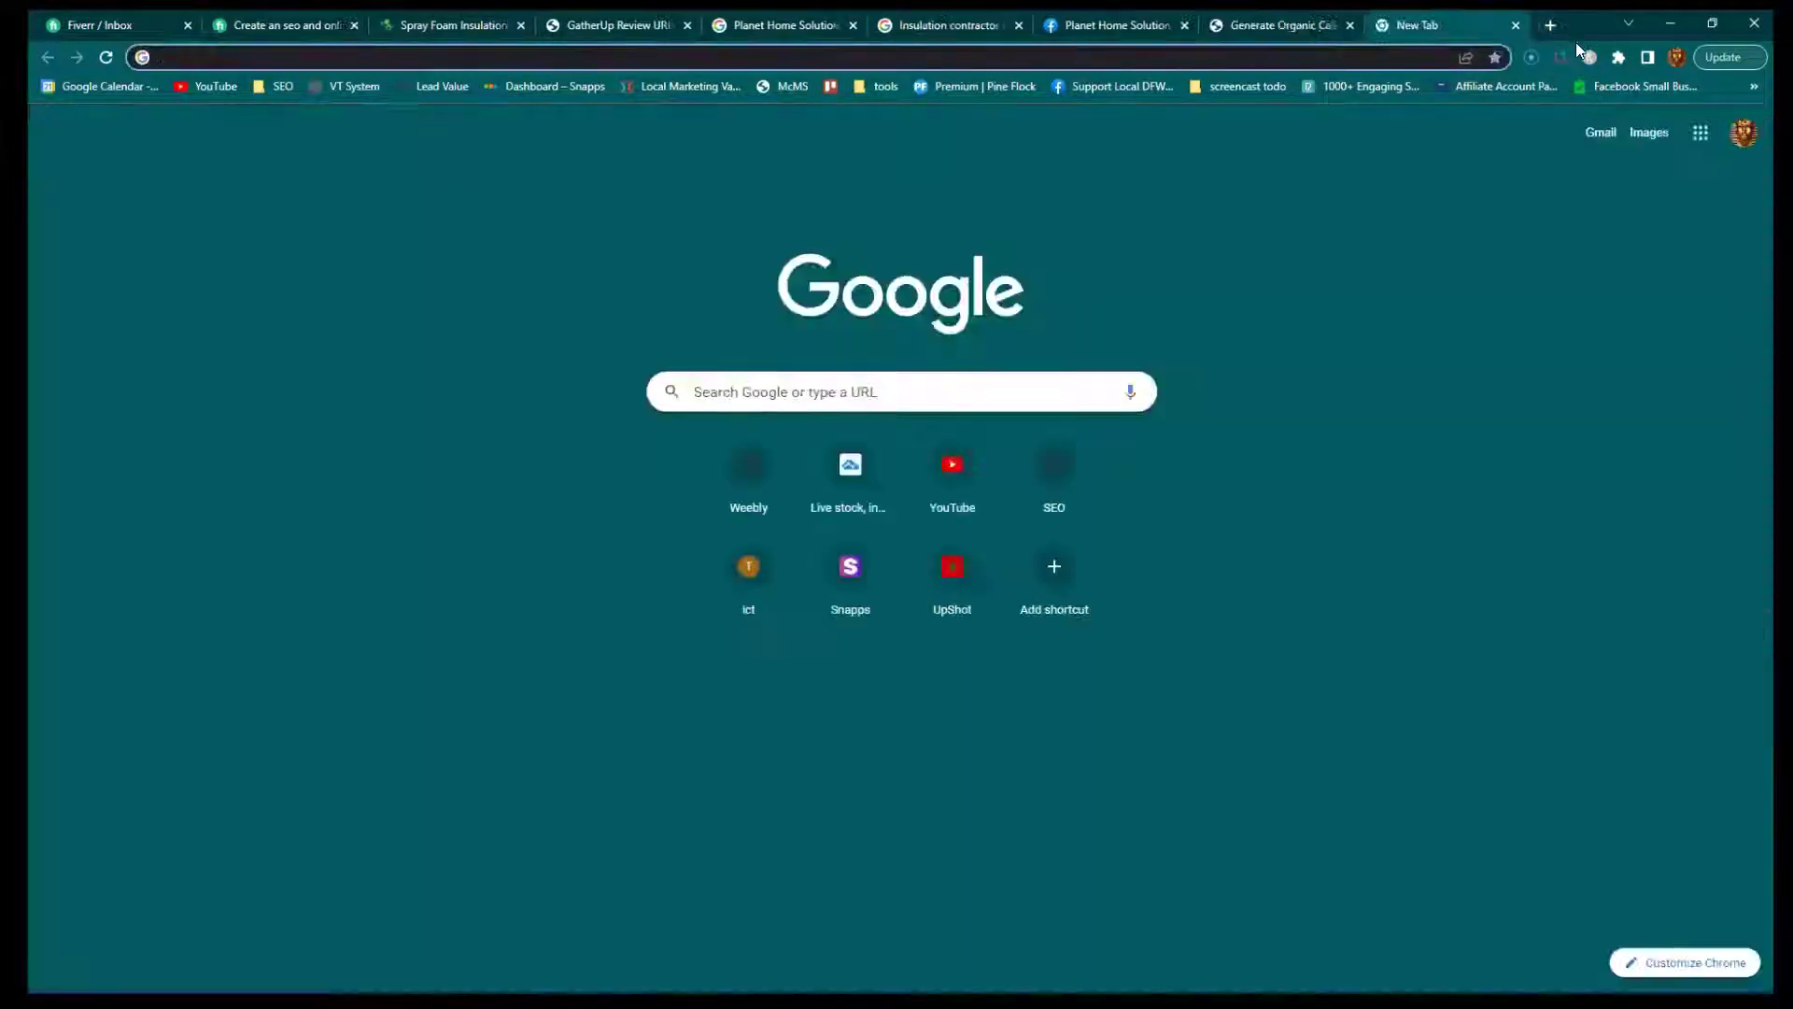
type("beer")
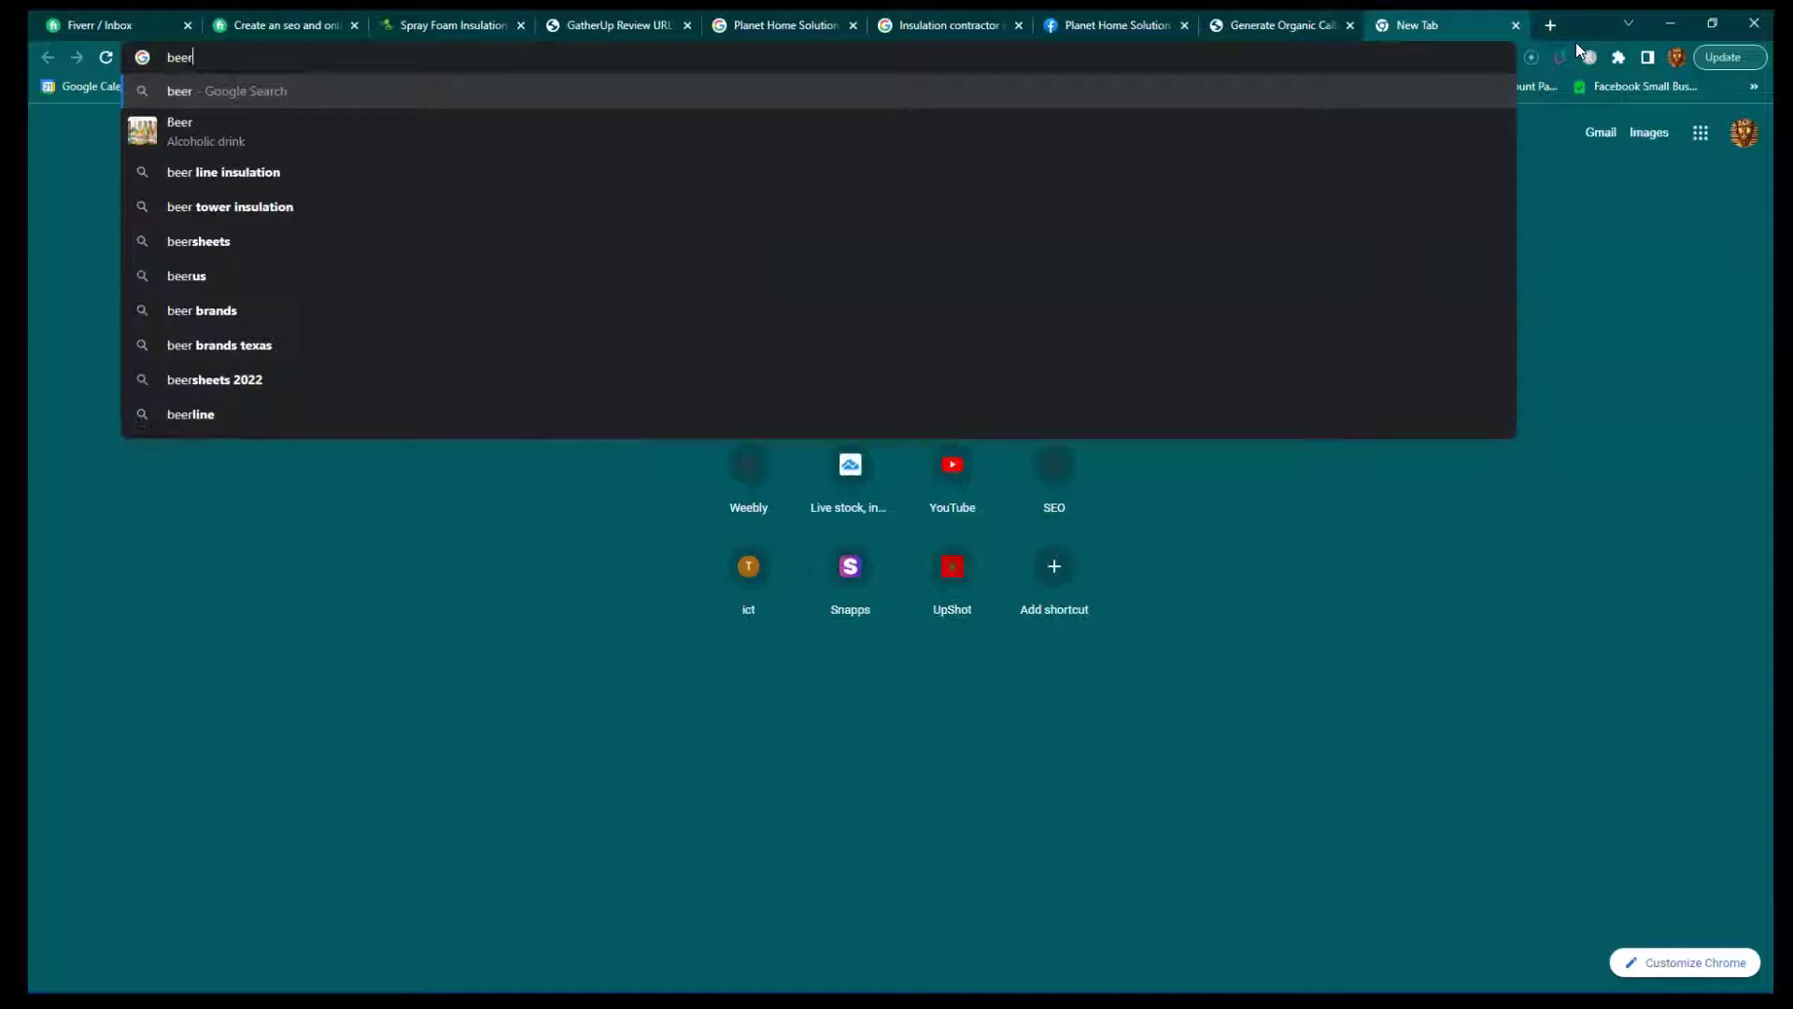
key("Return")
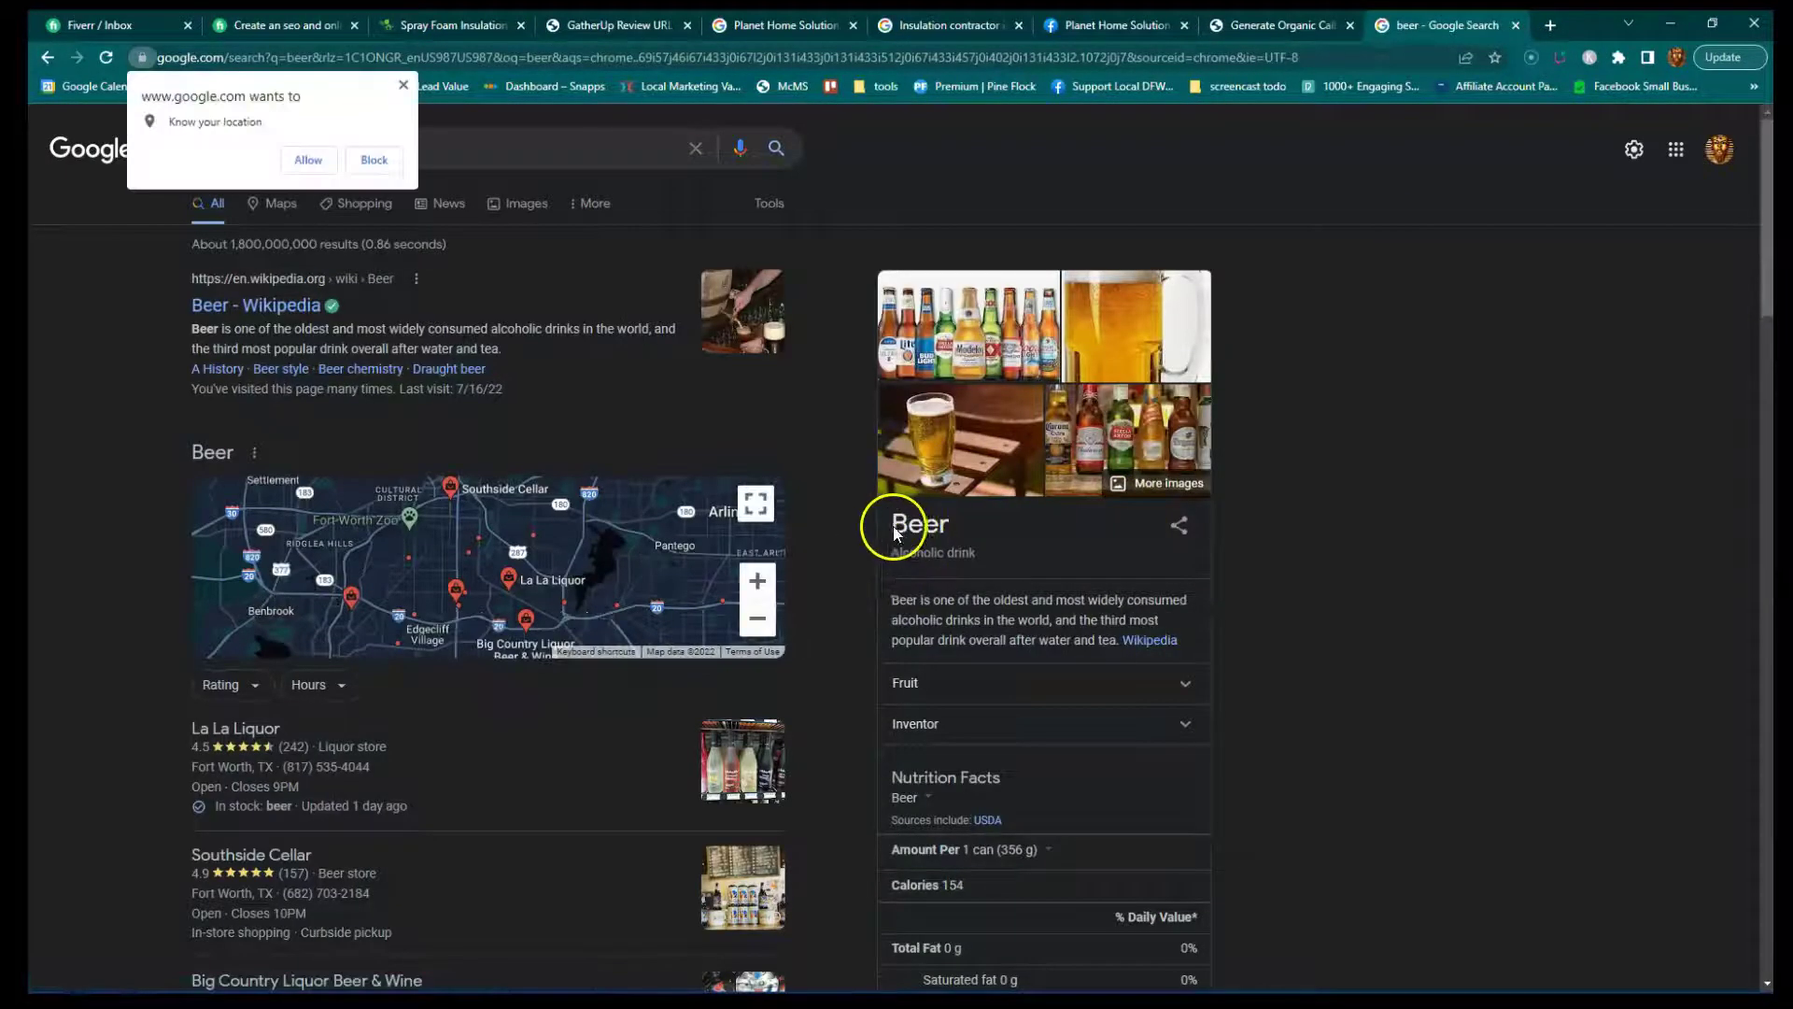
scroll(964, 531, "down", 10)
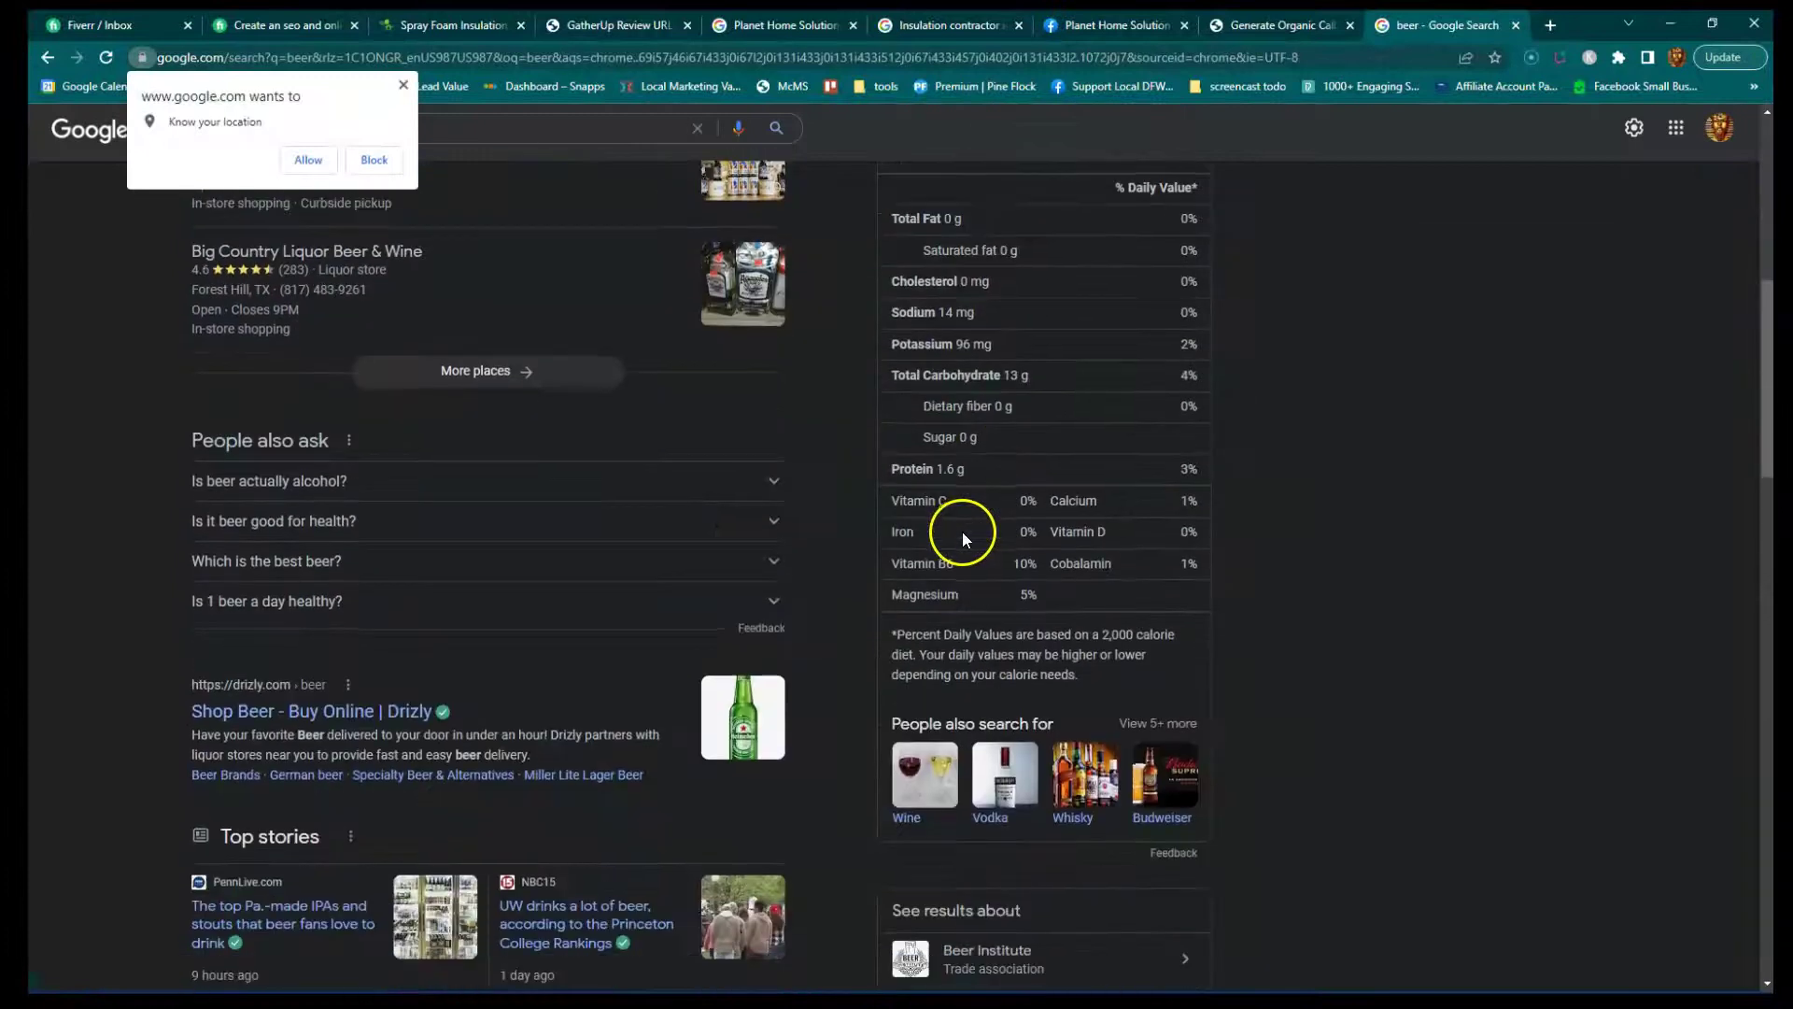
scroll(962, 530, "up", 9)
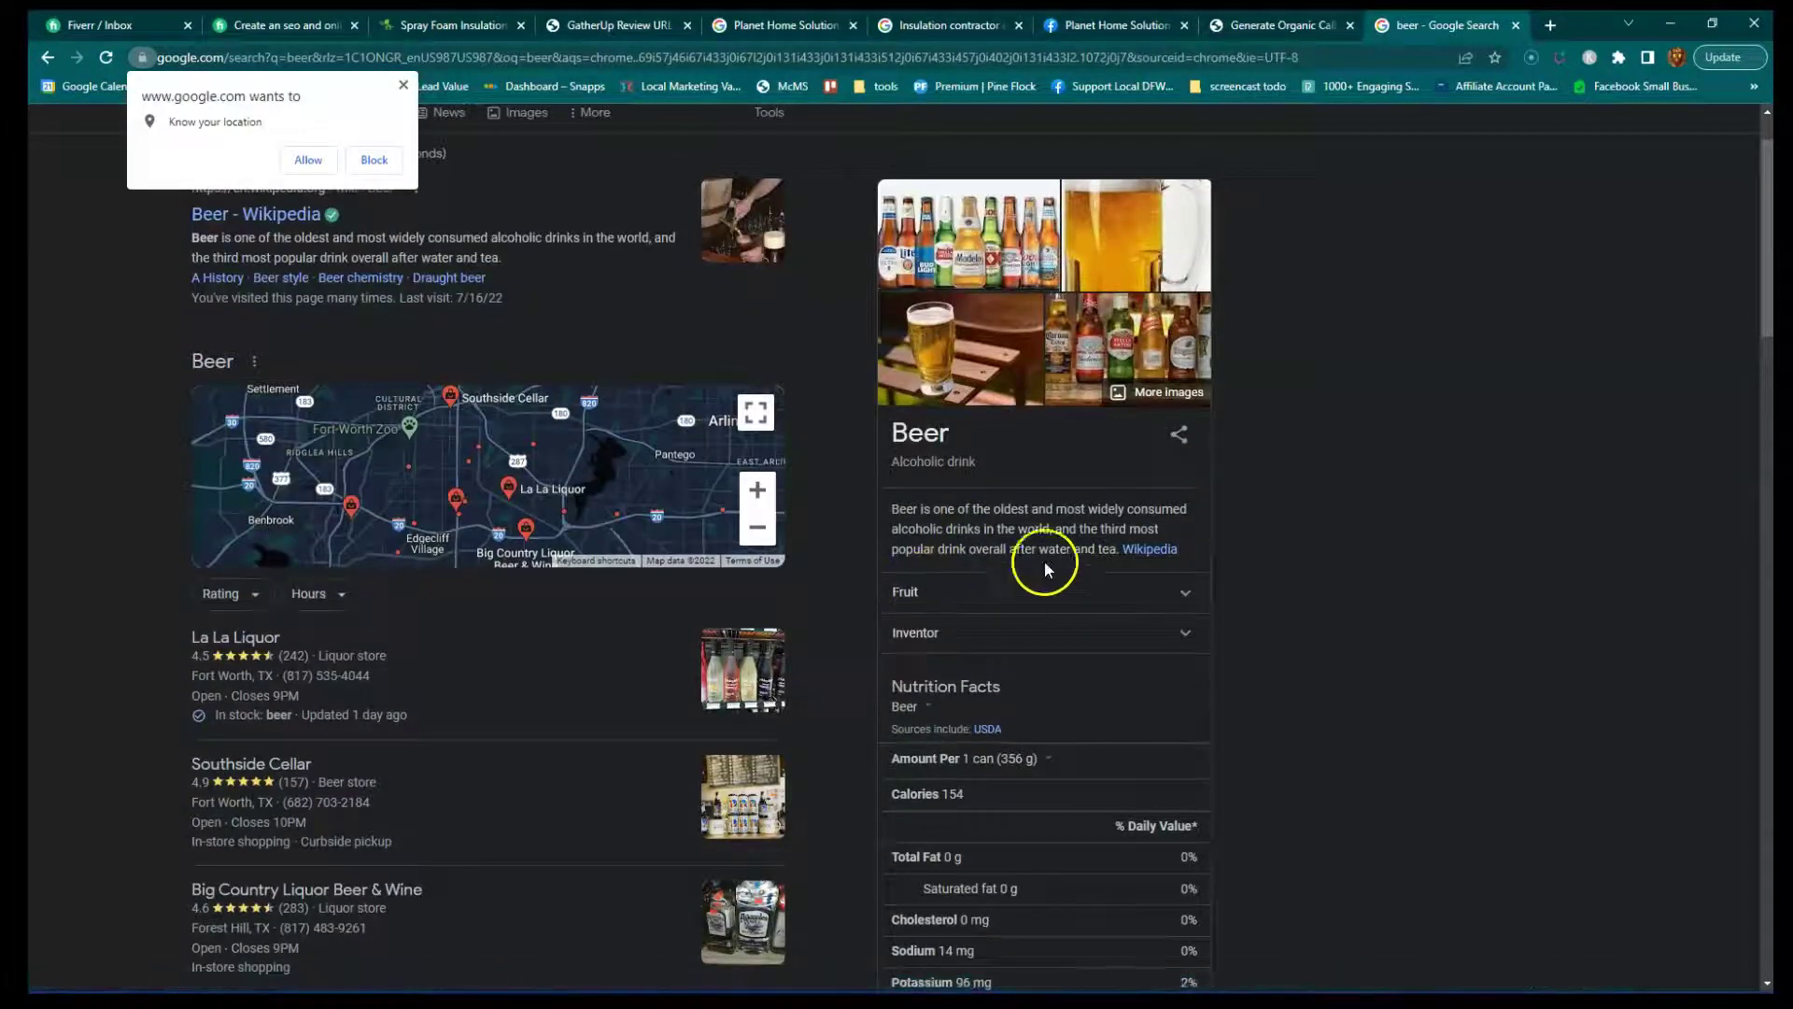
Open the Wikipedia article on beer, highlight its introductory paragraphs, and examine the length and links of the whole article.
left_click(1155, 554)
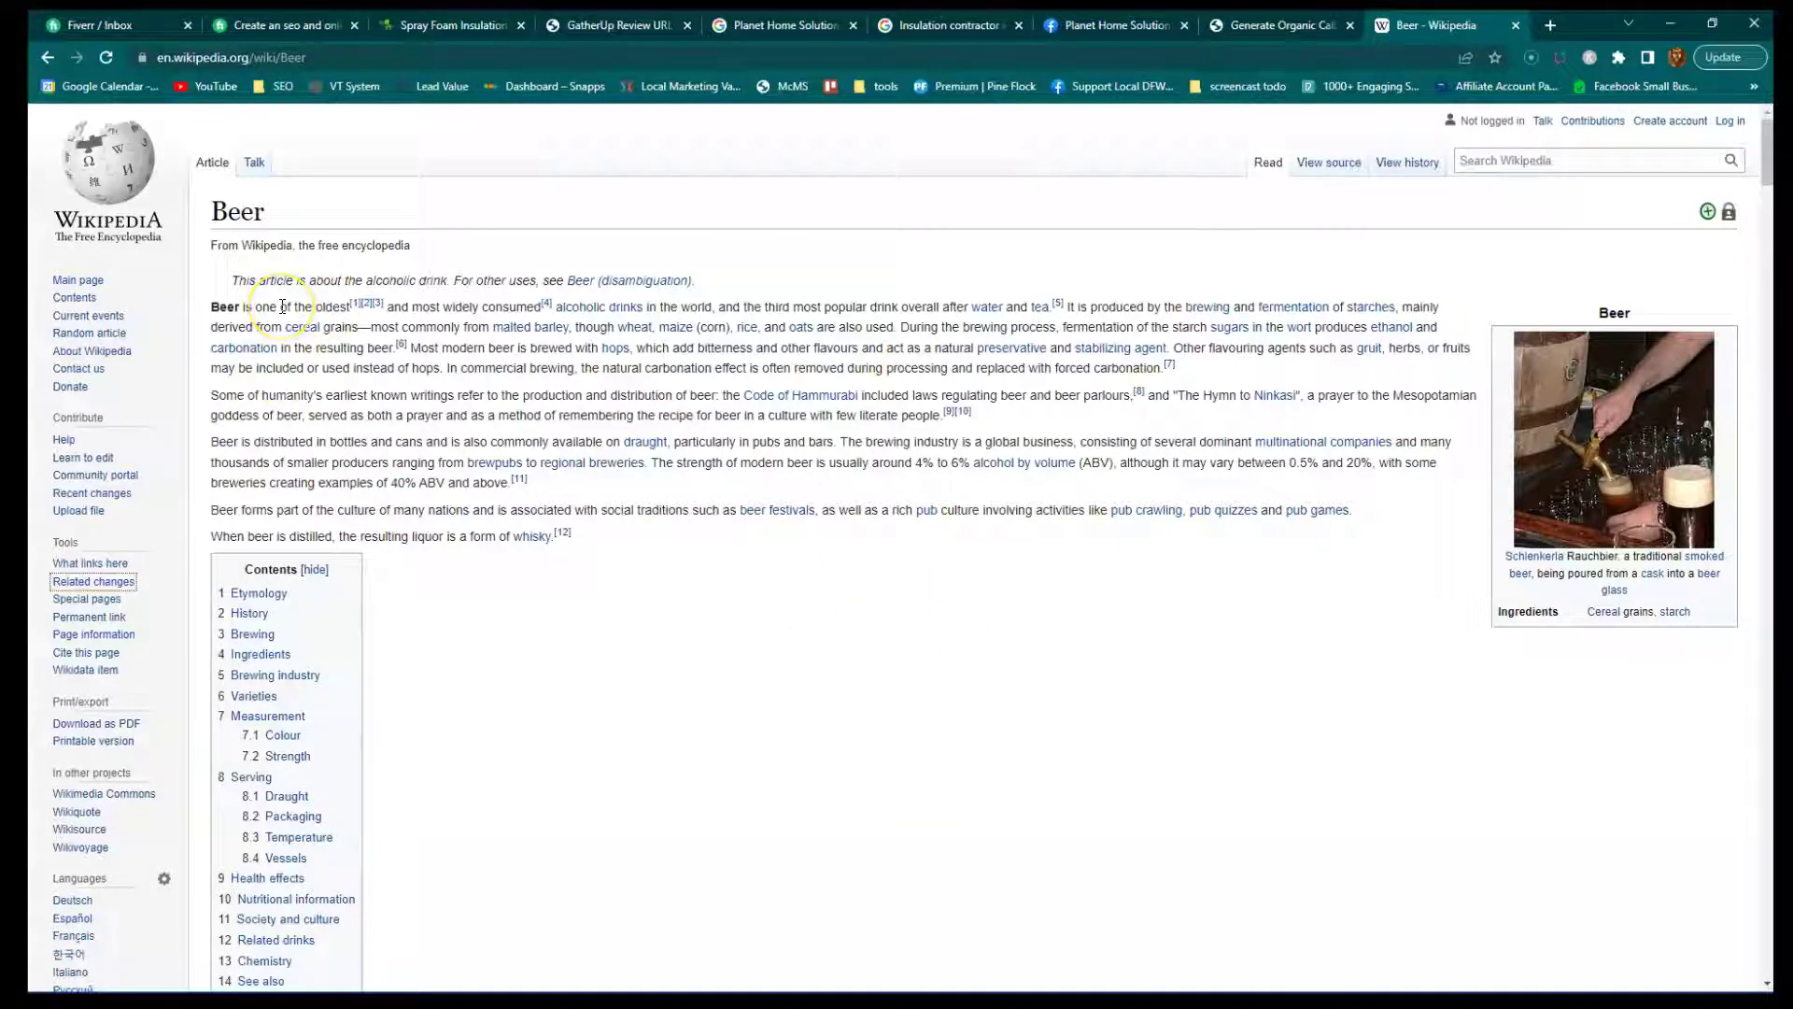
left_click_drag(283, 307, 579, 475)
scroll(573, 468, "down", 9)
scroll(580, 473, "down", 20)
scroll(579, 472, "down", 5)
scroll(579, 473, "down", 12)
scroll(579, 473, "down", 15)
scroll(579, 477, "down", 20)
scroll(579, 474, "up", 20)
scroll(580, 475, "up", 15)
scroll(579, 472, "up", 15)
scroll(580, 473, "up", 10)
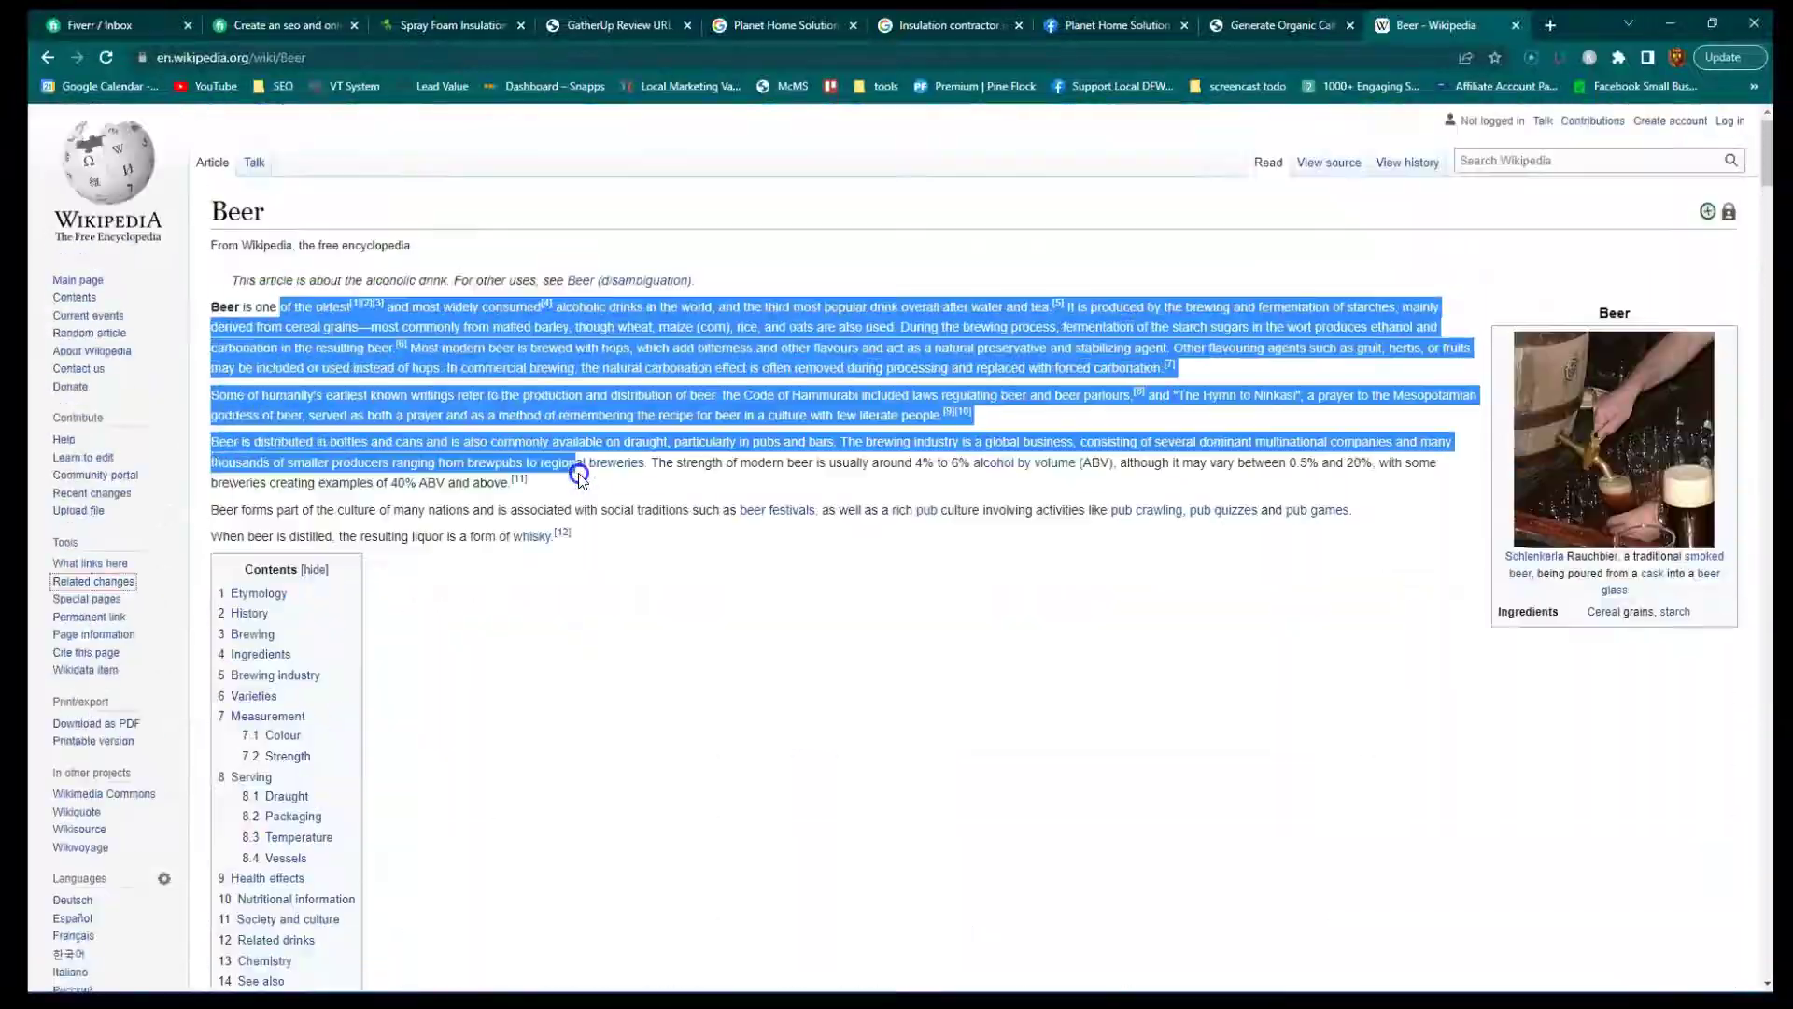
left_click(581, 478)
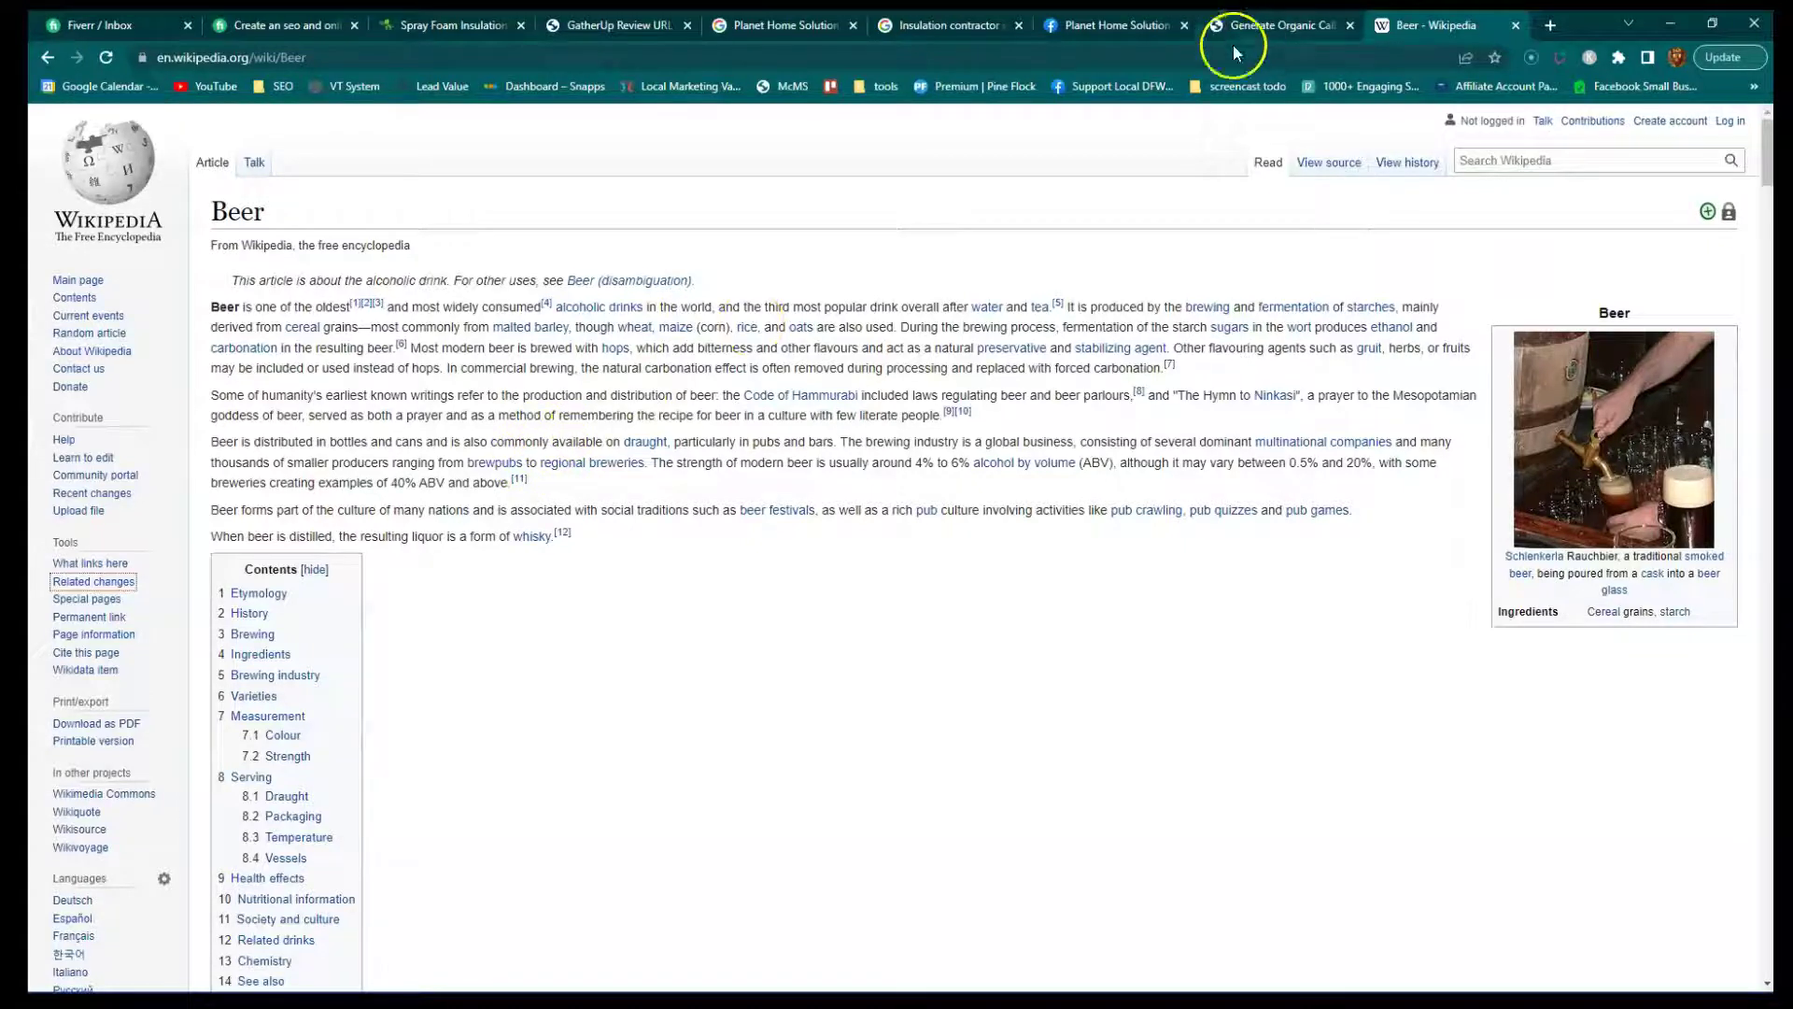
Revisit the insulation contractor results and the Planet Home Solution listing, and view the services offered on the company's Spray Foam Insulation page.
left_click(939, 28)
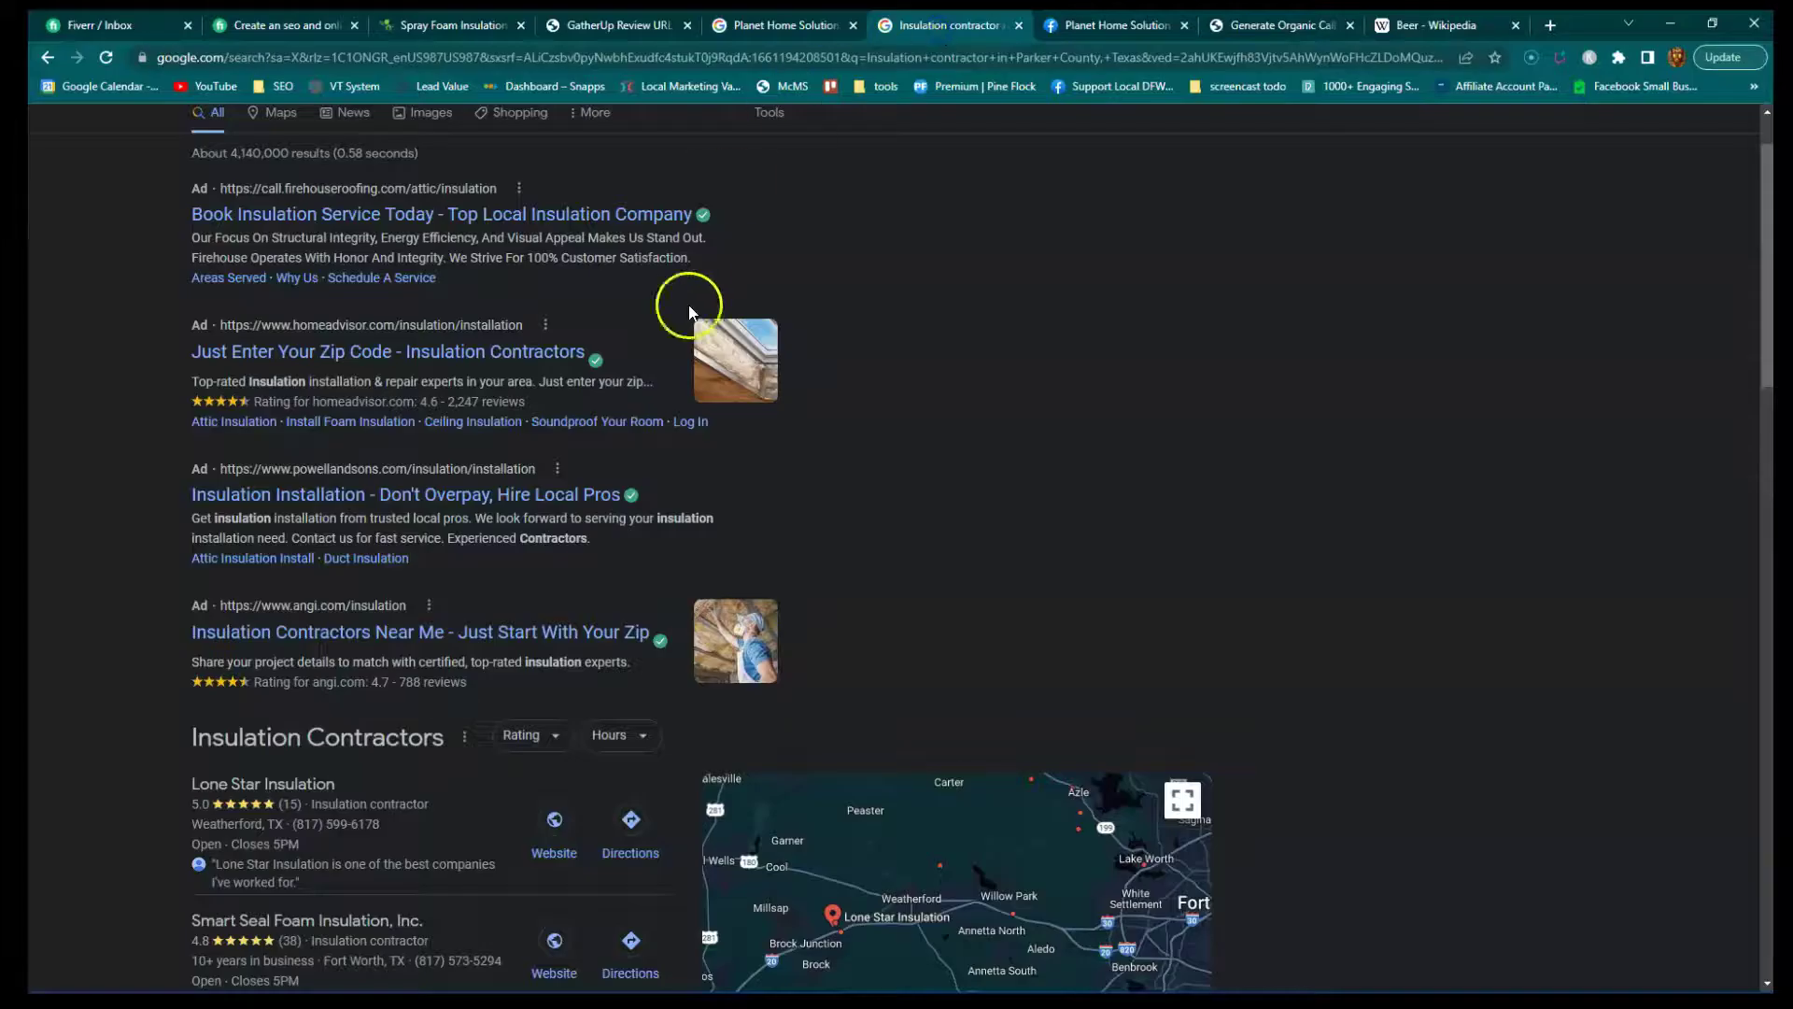
left_click(771, 26)
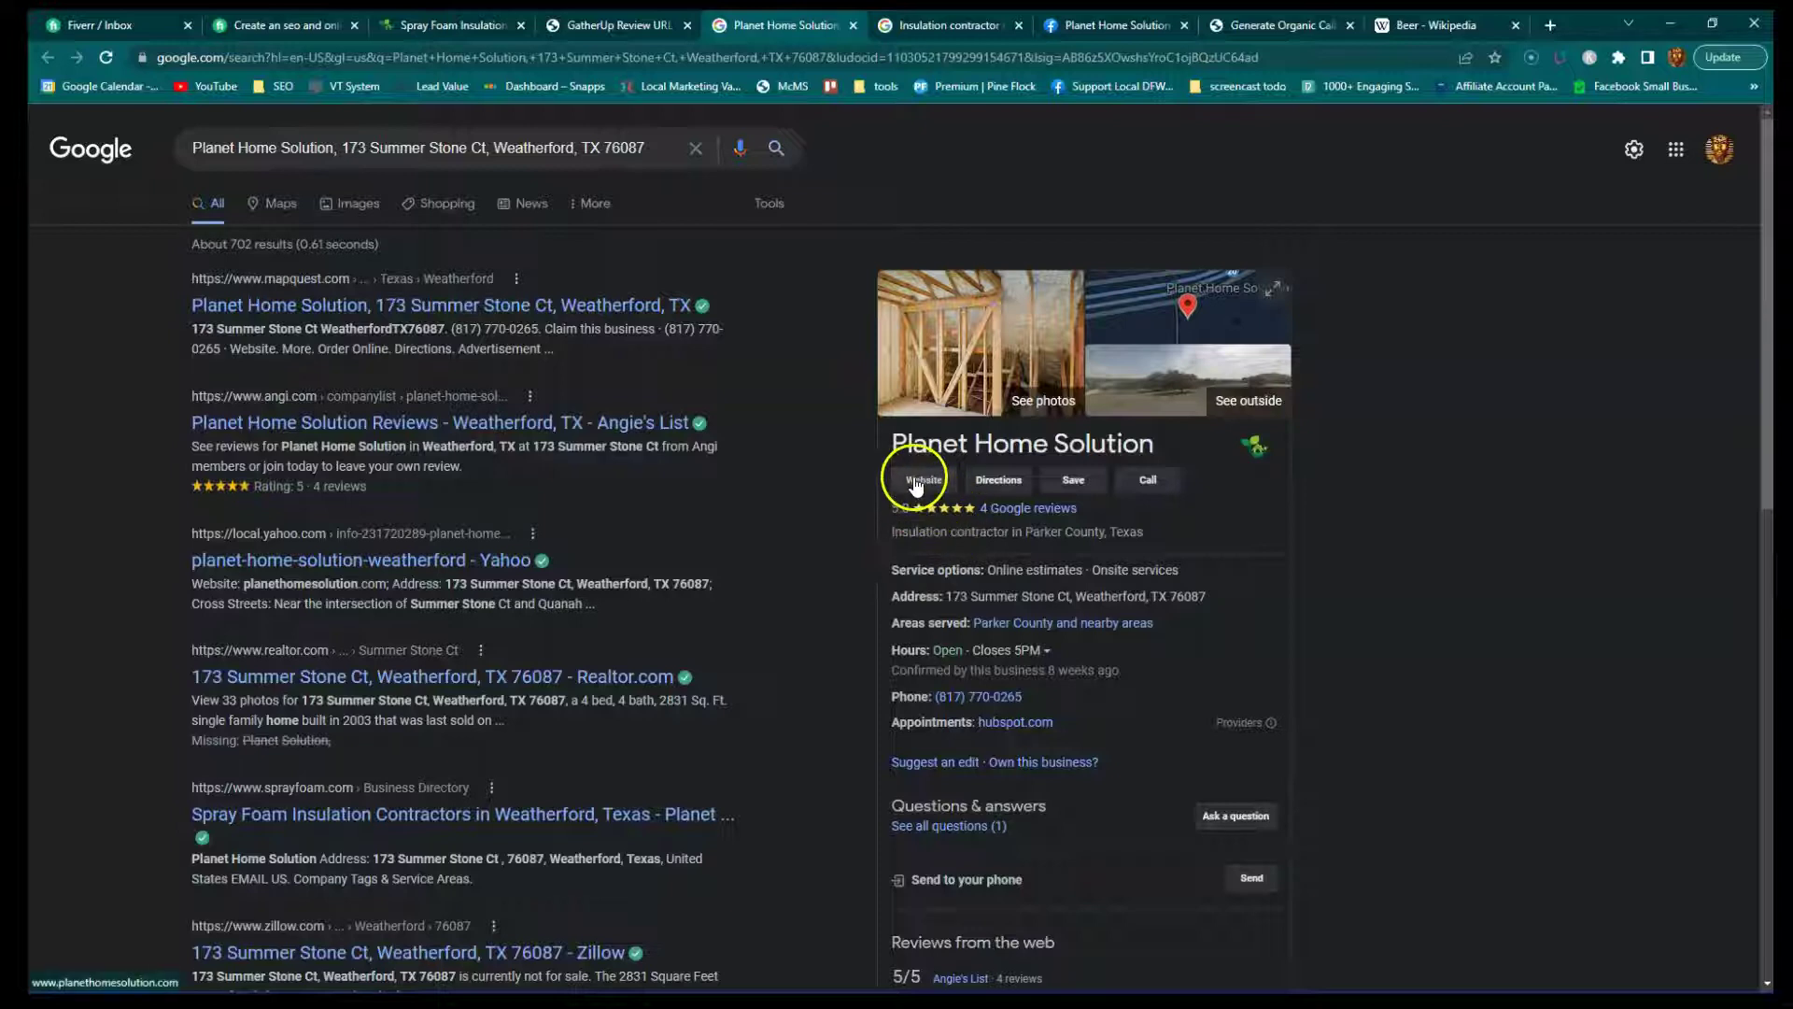
left_click(408, 25)
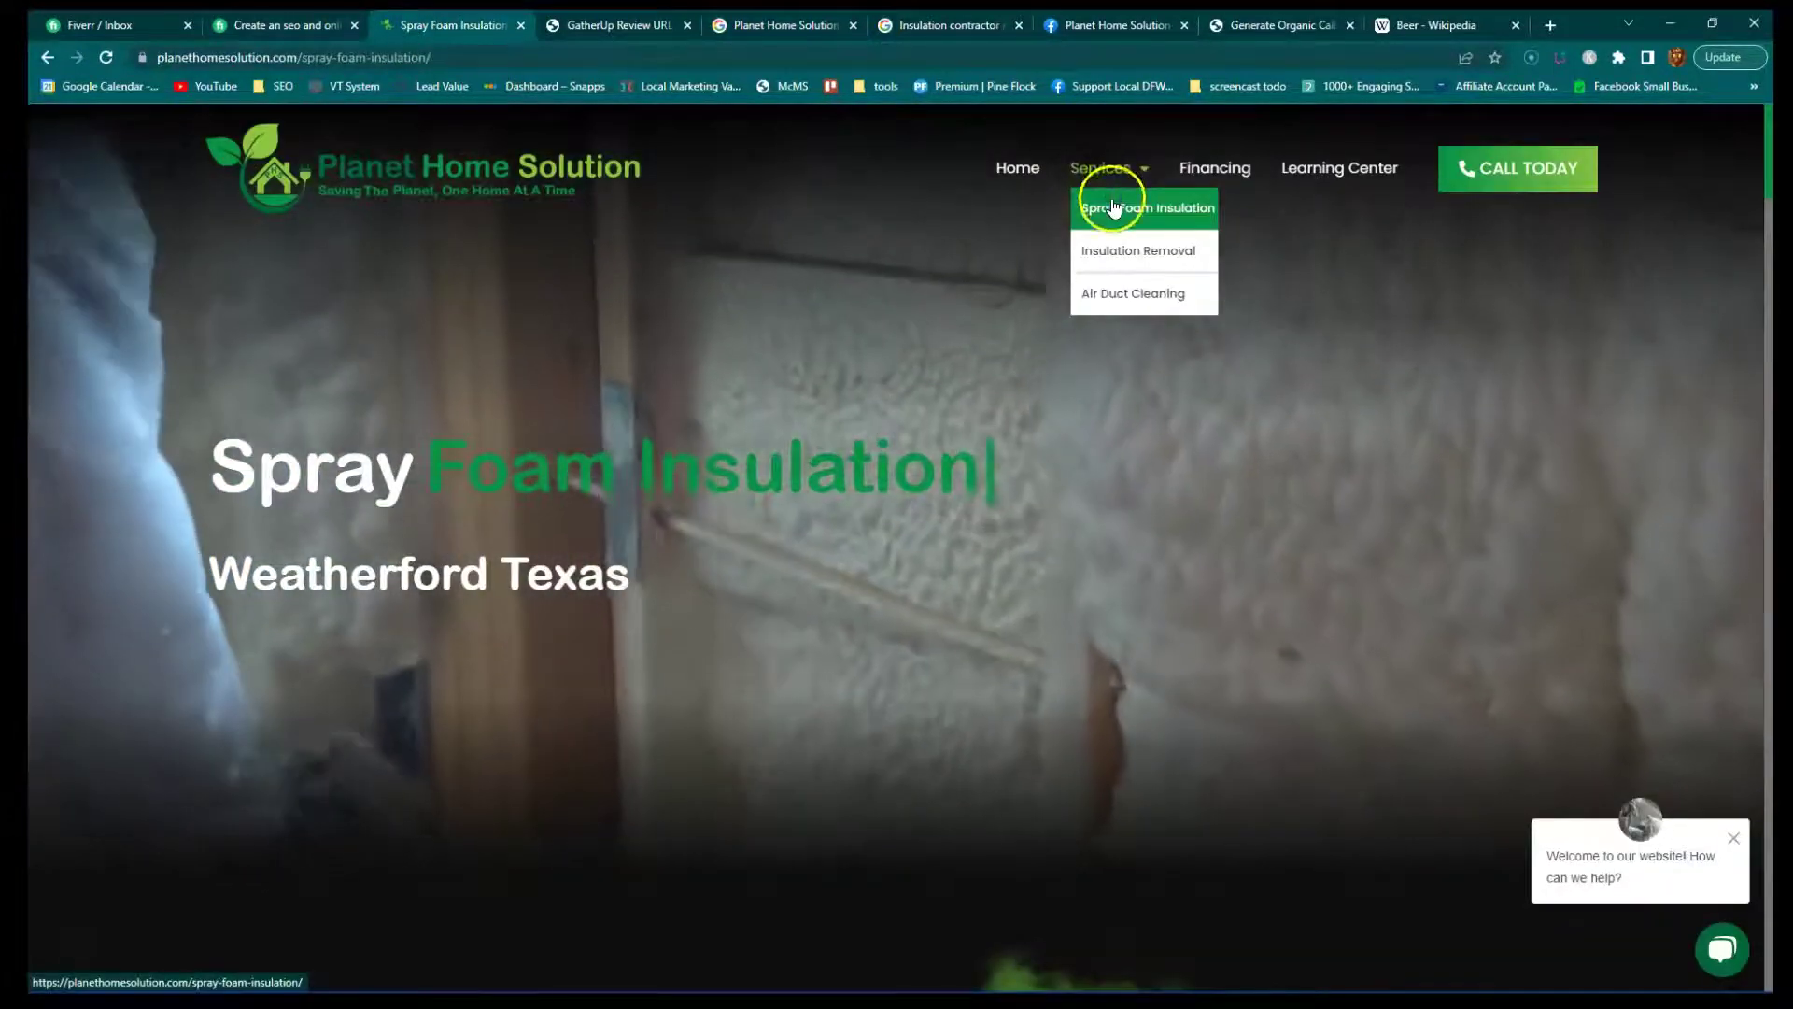
Open the Spray Foam Insulation service page, highlight the Why Spray Foam paragraphs and benefits list, and examine the page's content sections.
left_click(1110, 203)
scroll(792, 555, "down", 3)
scroll(792, 555, "down", 8)
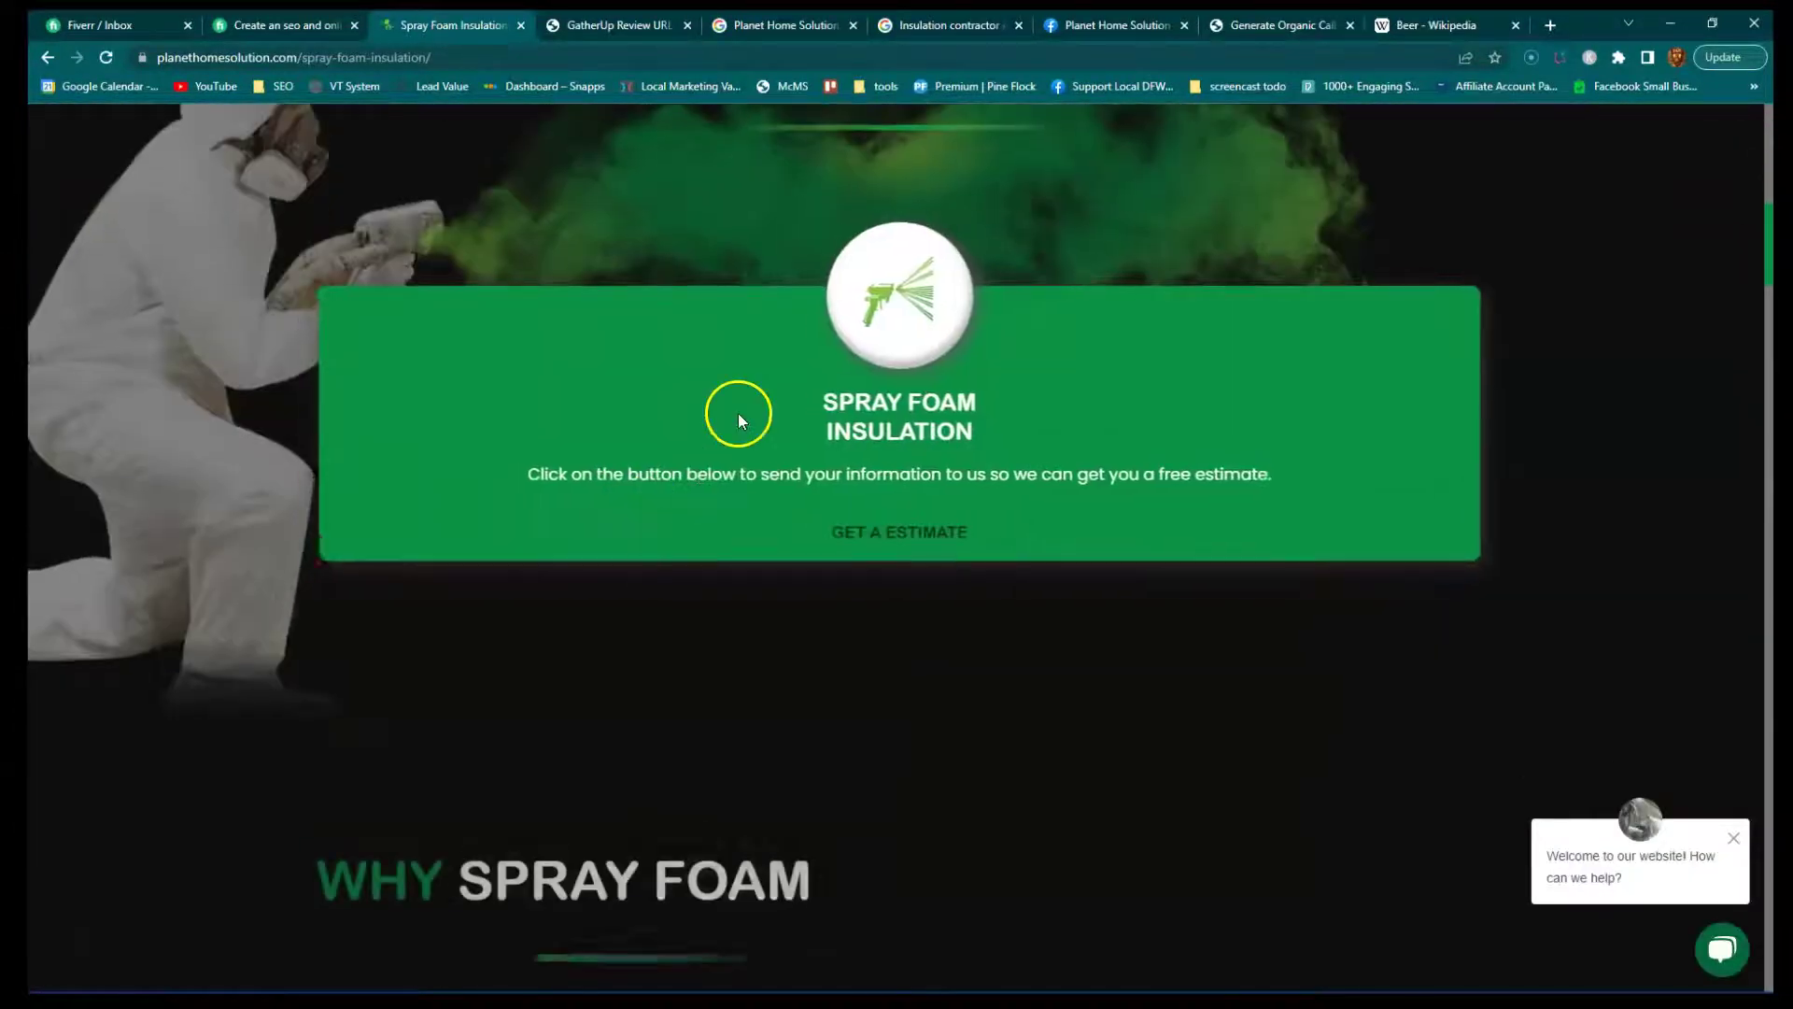
left_click_drag(745, 408, 1033, 445)
scroll(1033, 447, "down", 6)
mouse_move(272, 457)
left_mouse_down()
mouse_move(560, 681)
mouse_move(725, 755)
mouse_move(737, 779)
mouse_move(706, 703)
left_mouse_up()
scroll(728, 753, "down", 4)
scroll(729, 672, "down", 5)
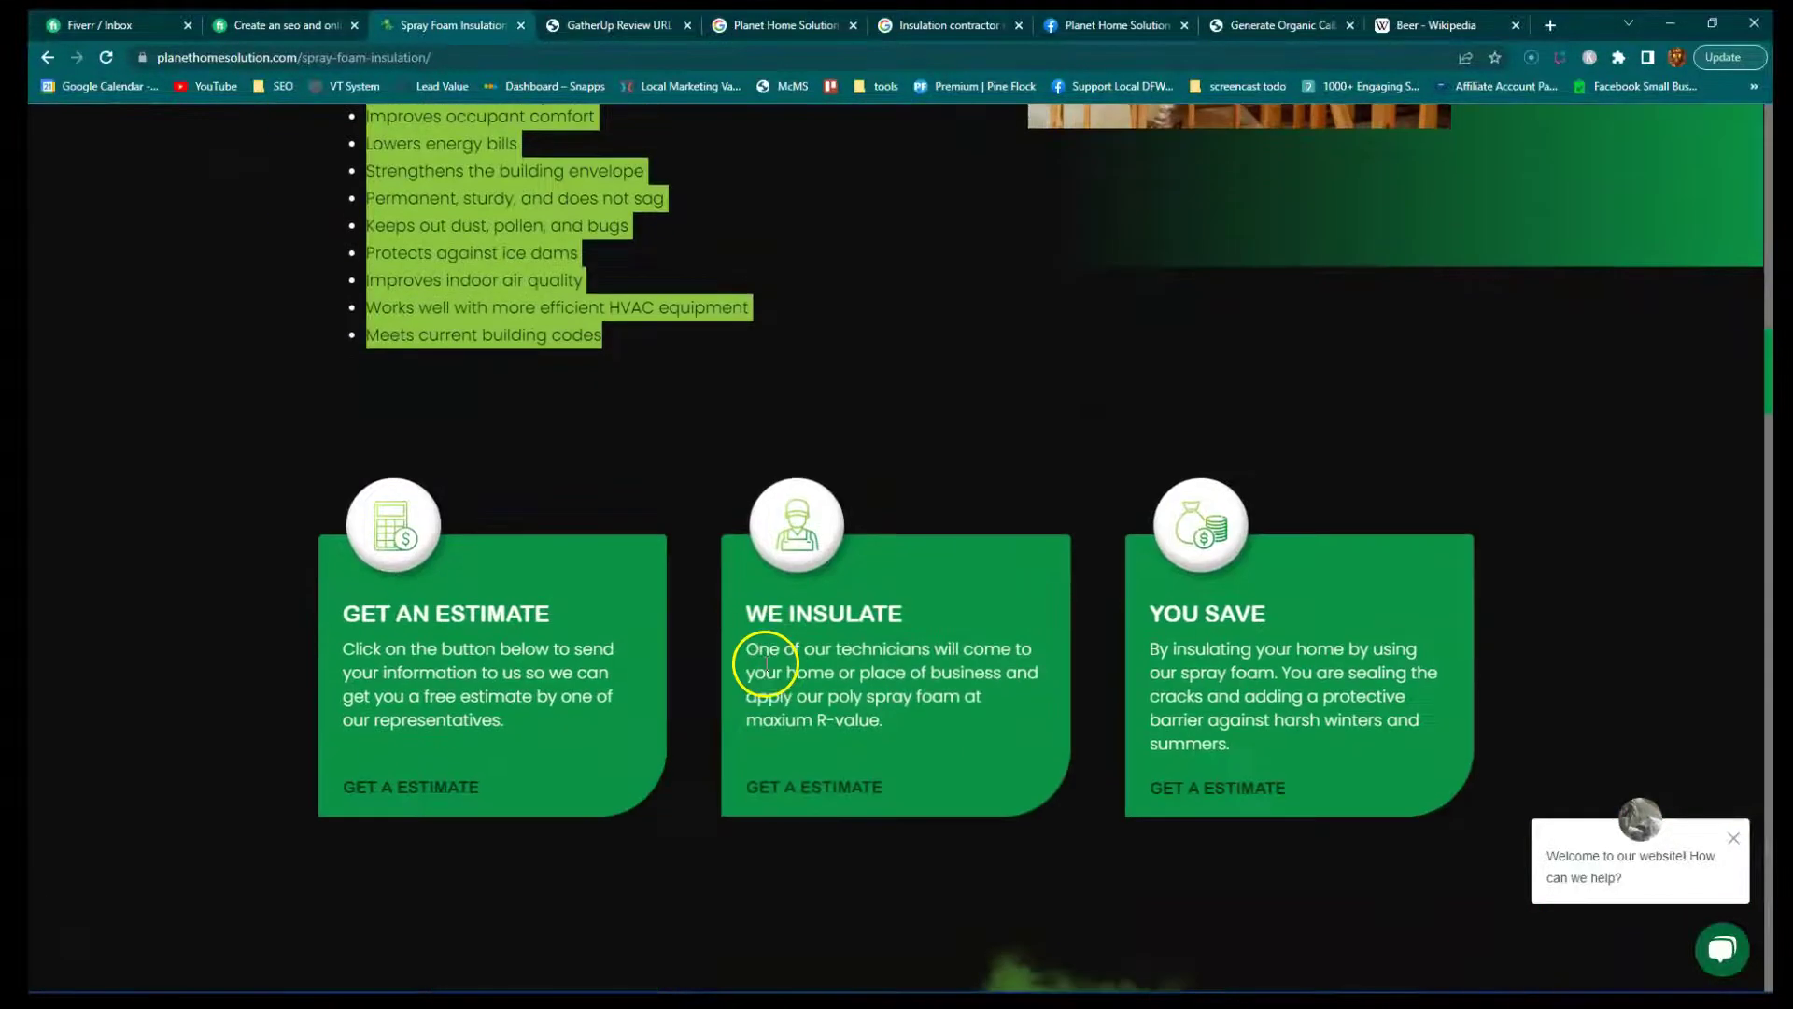
scroll(757, 654, "up", 9)
scroll(538, 644, "down", 1)
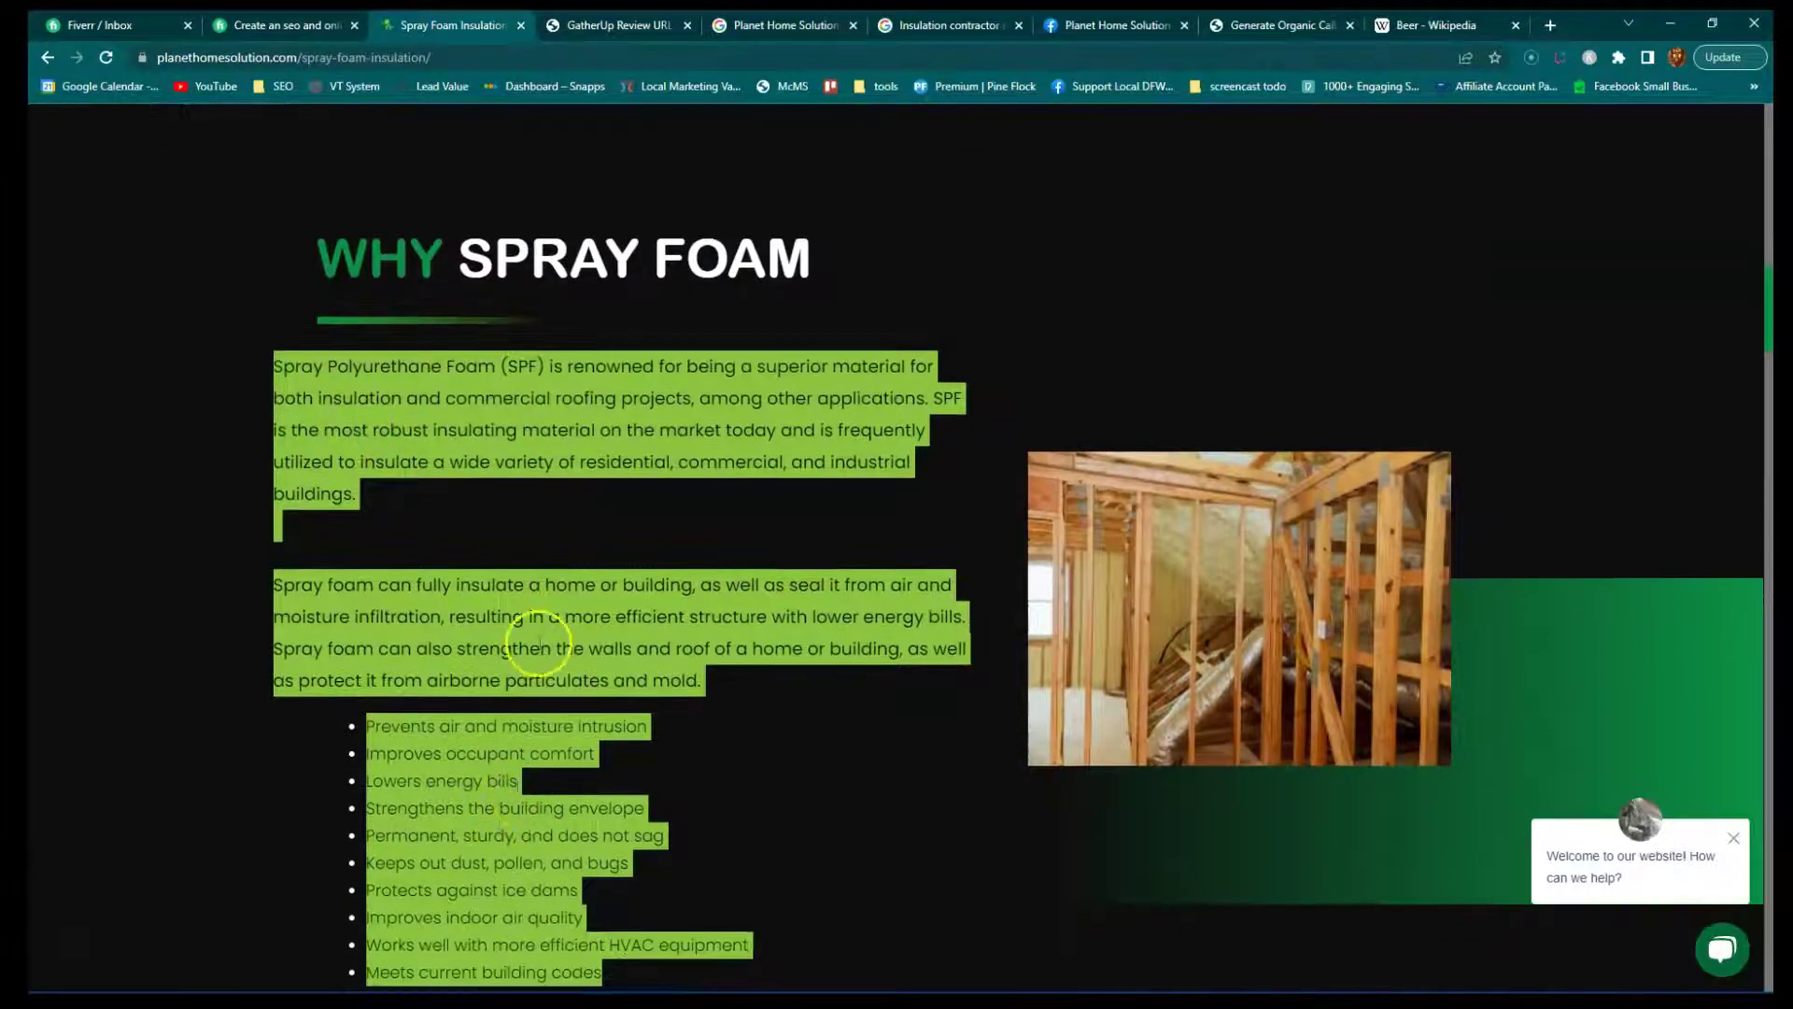
scroll(507, 705, "down", 15)
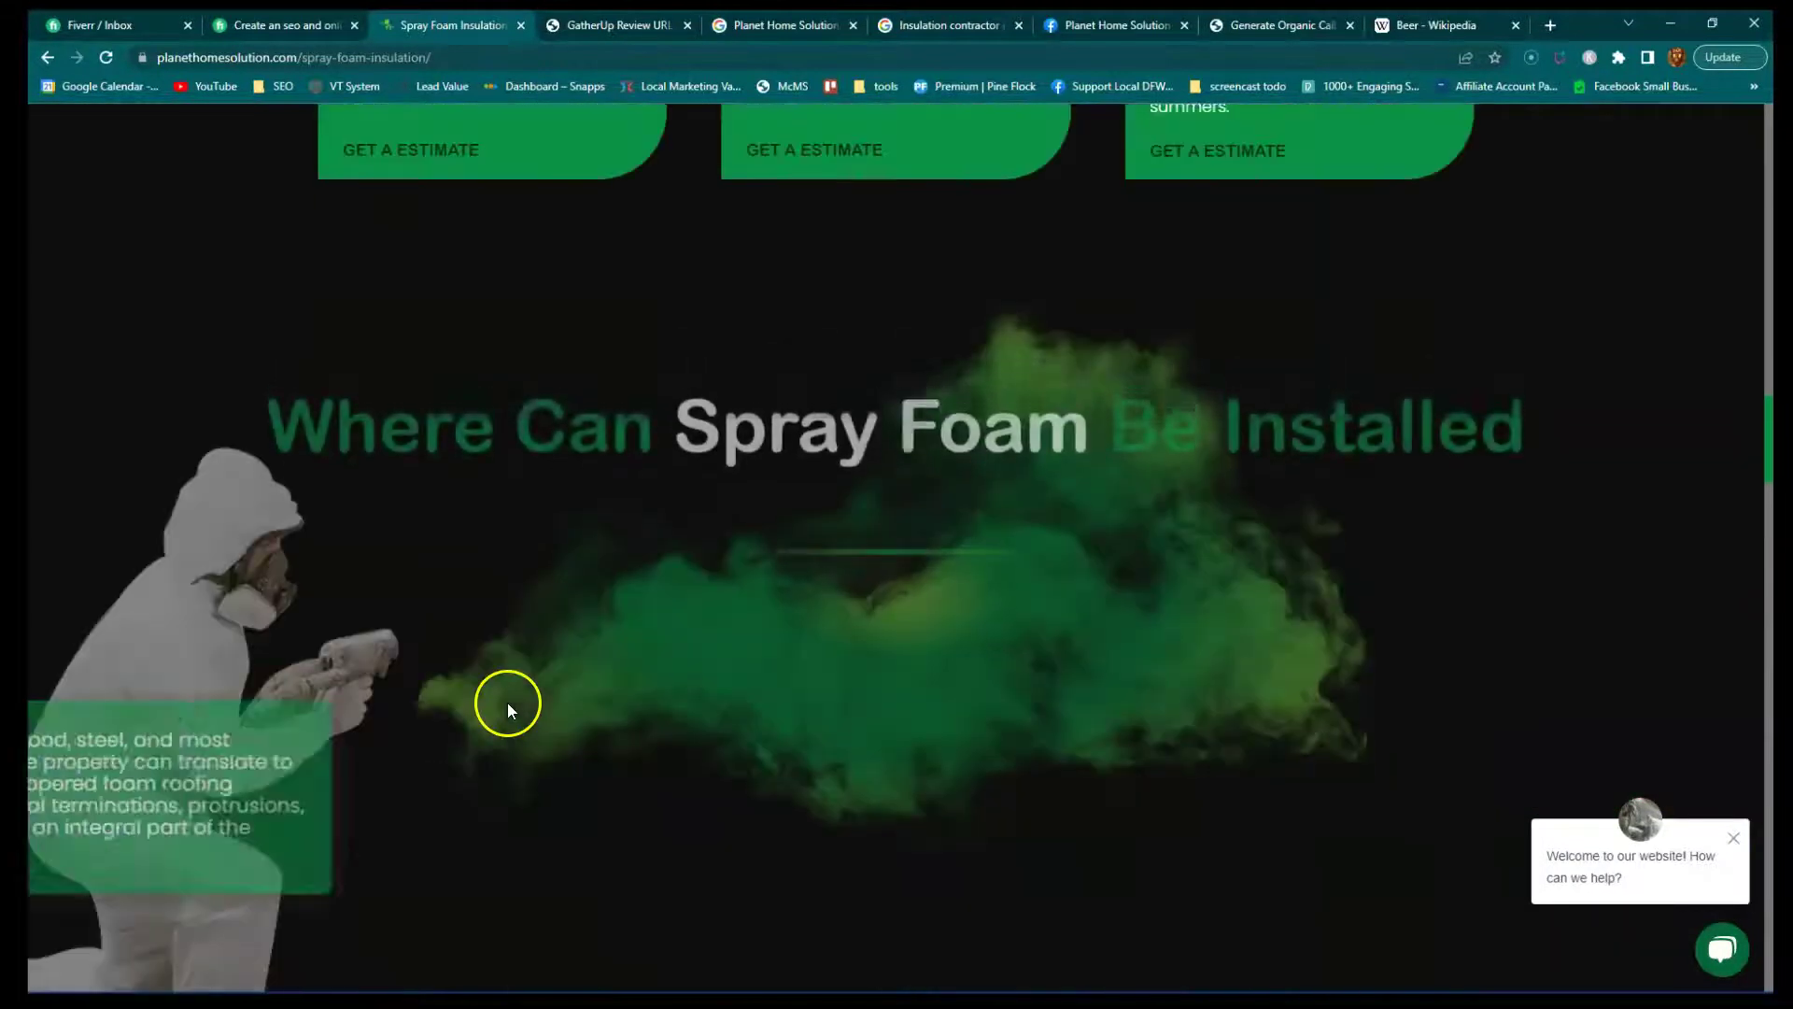
scroll(507, 705, "up", 20)
scroll(510, 734, "up", 10)
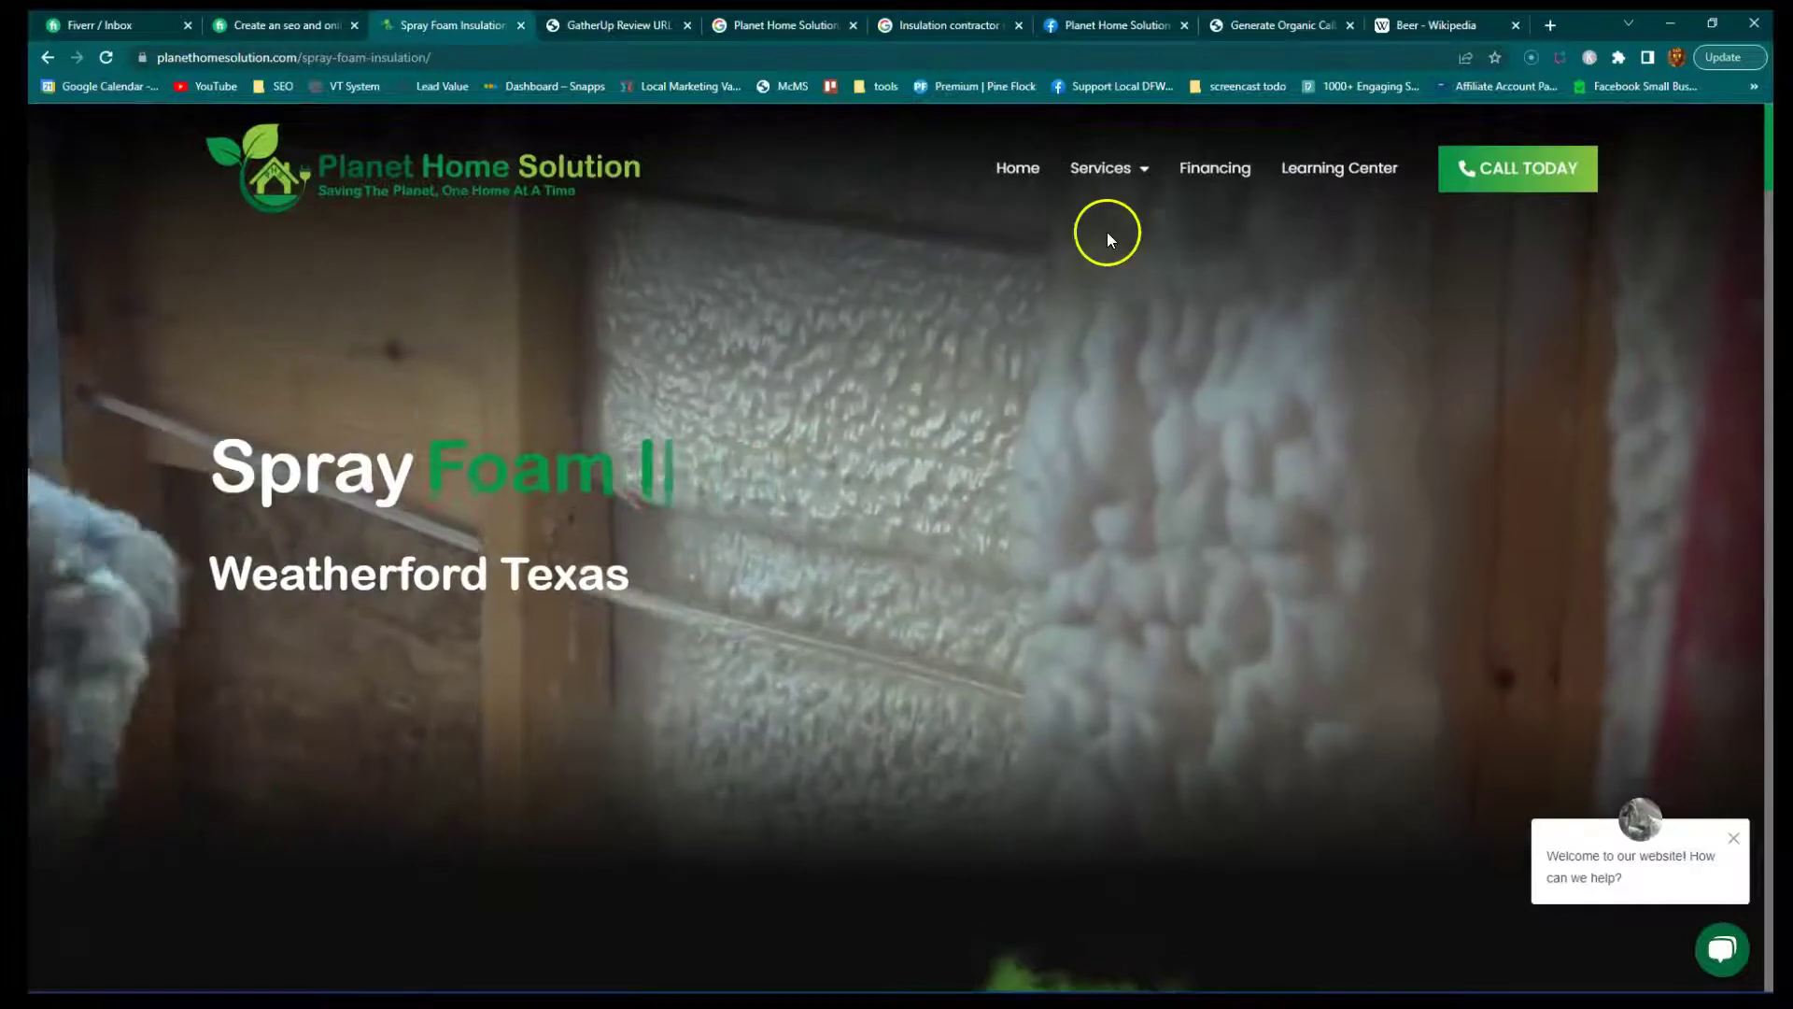
Open the Insulation Removal service page, highlight the text on when to remove old insulation, examine the whole page, and return to its beginning.
mouse_move(1114, 173)
left_click(1139, 251)
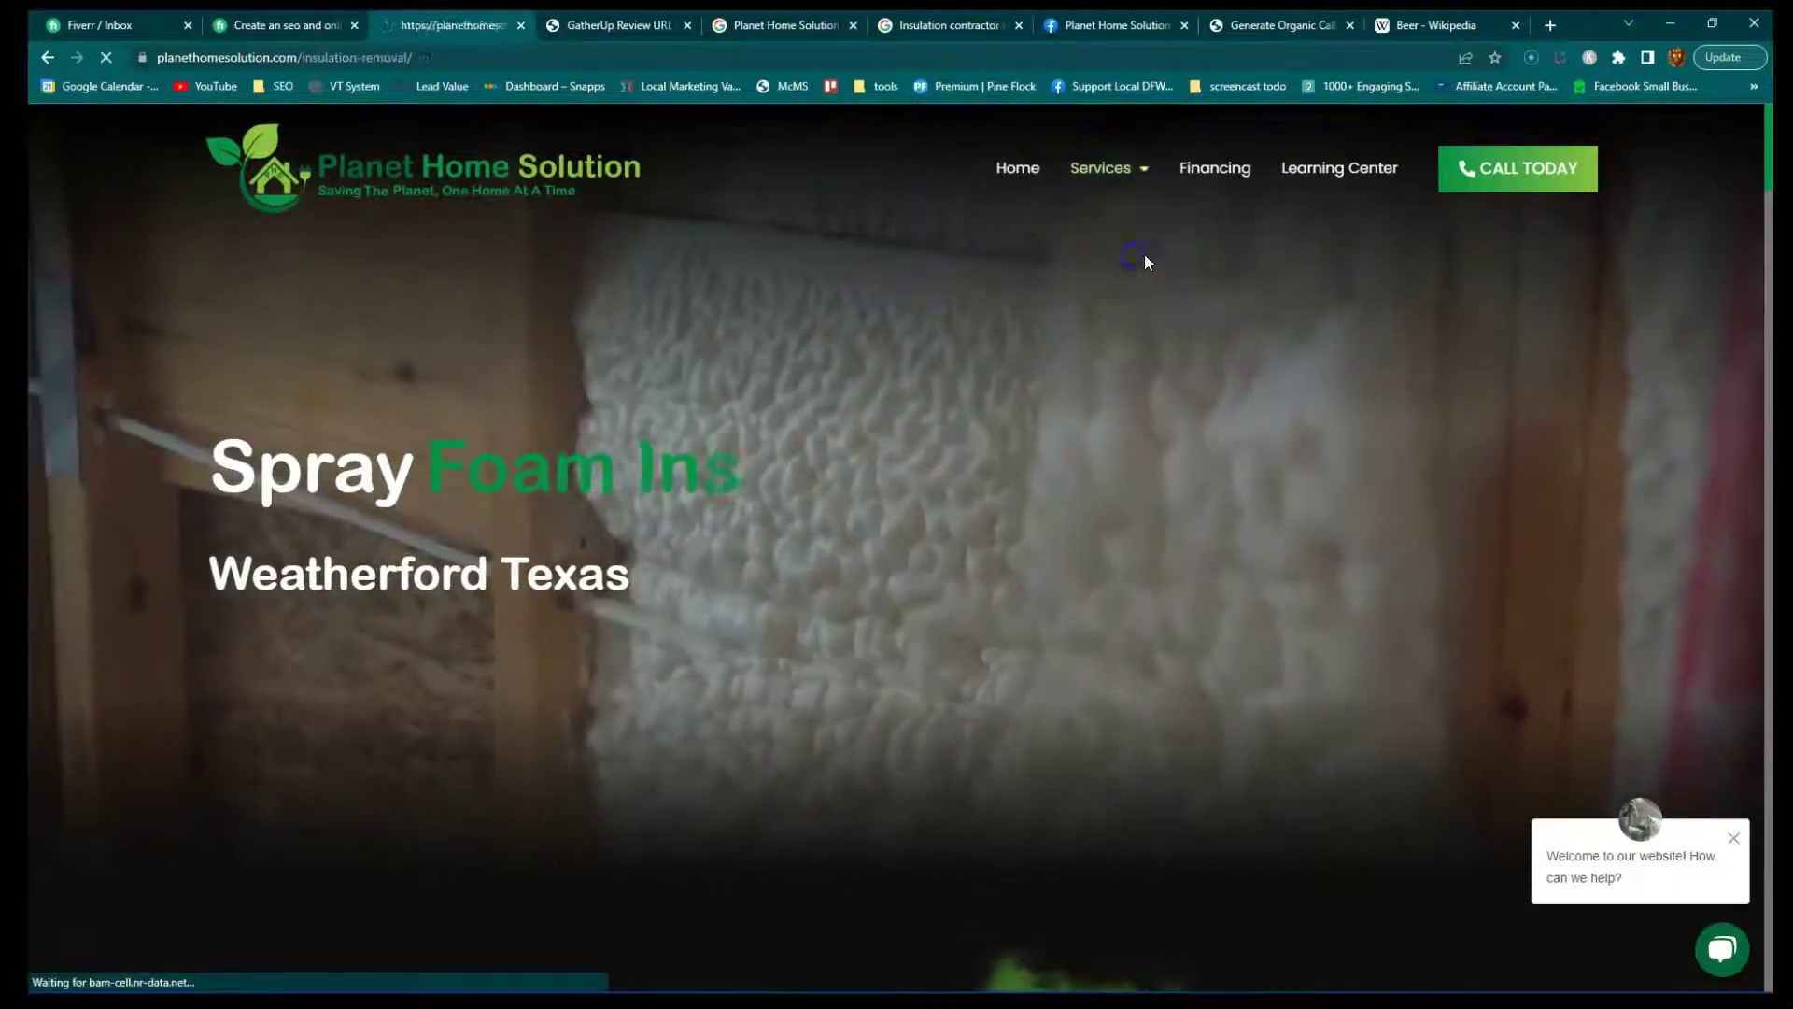
scroll(657, 607, "down", 5)
scroll(654, 591, "down", 2)
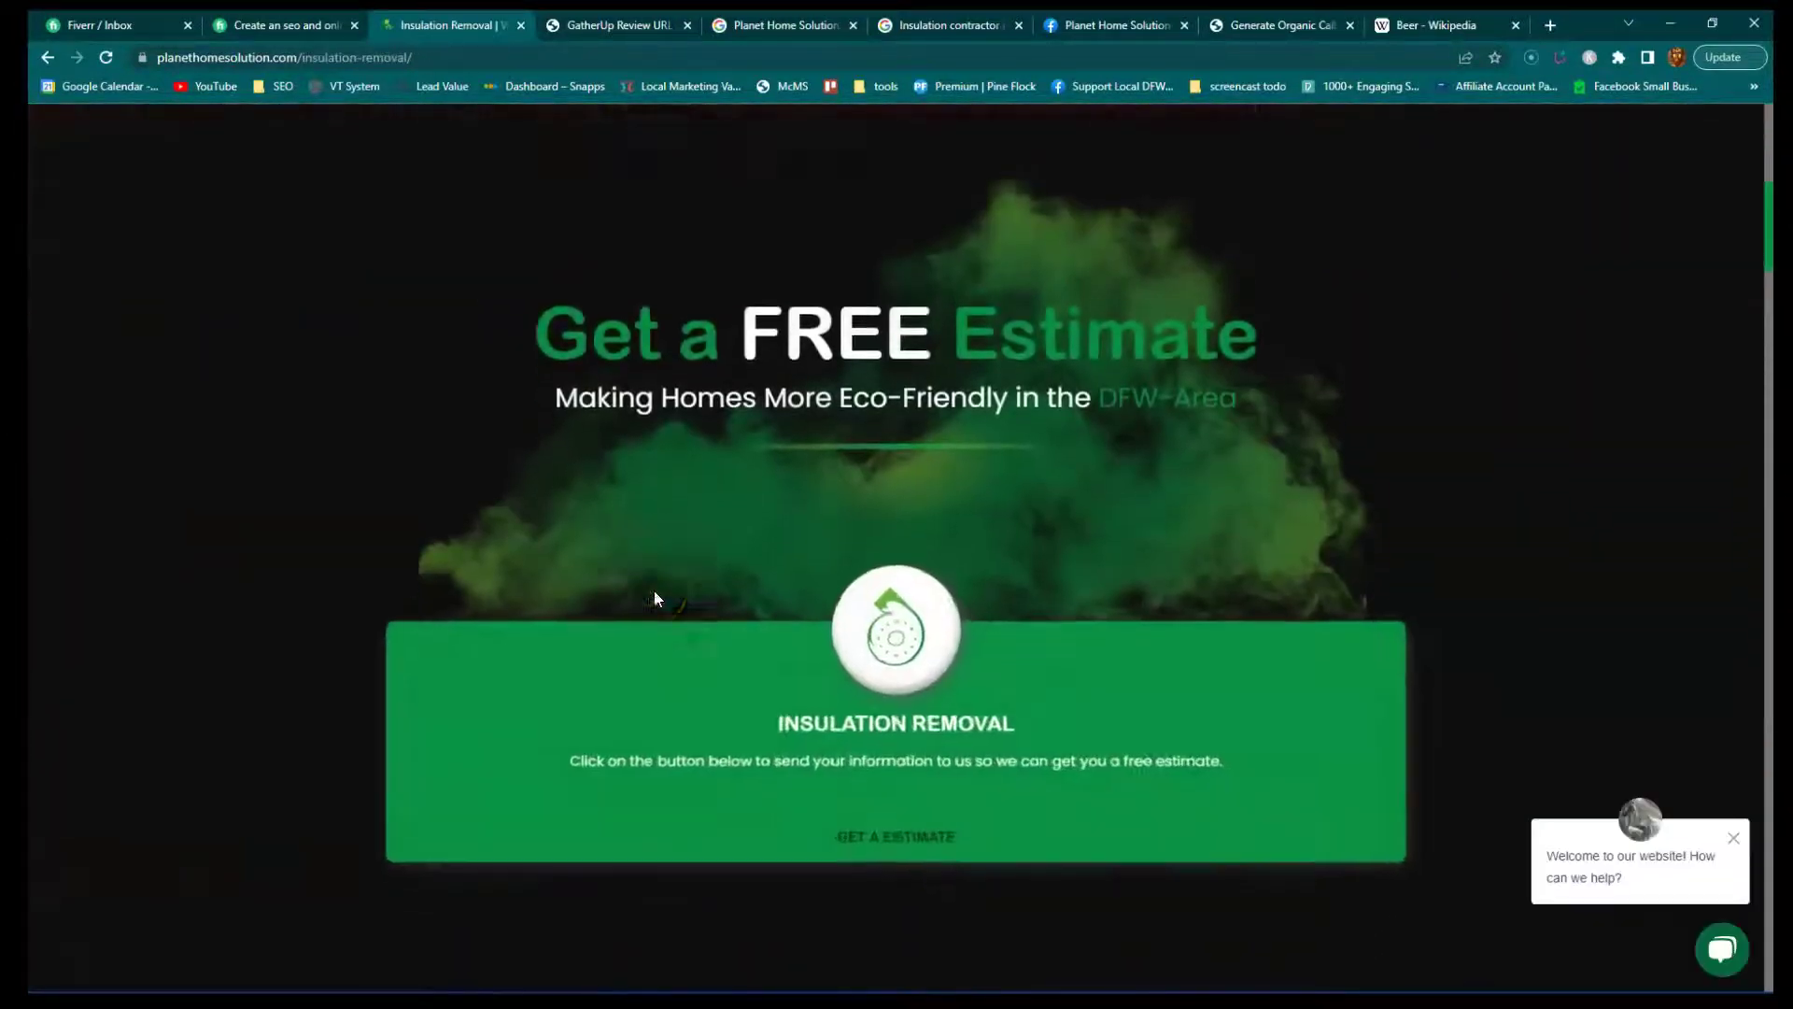
scroll(1165, 508, "down", 3)
scroll(656, 600, "down", 8)
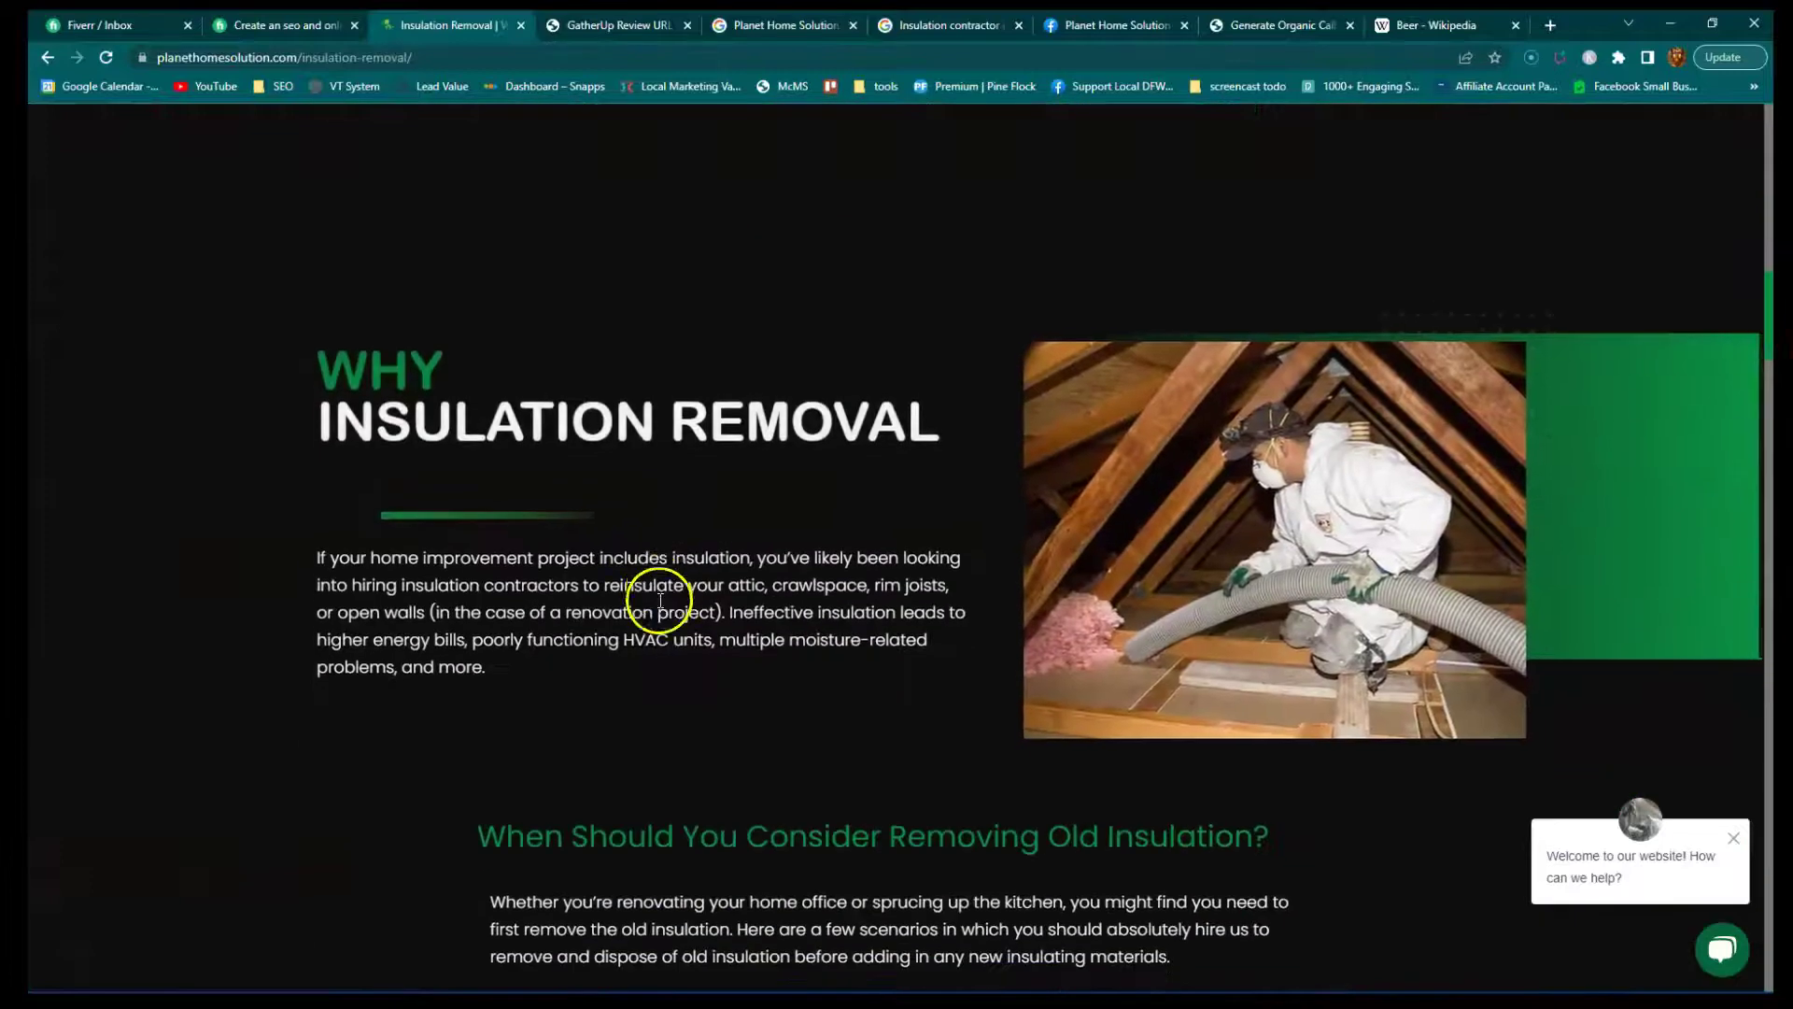
left_click_drag(385, 416, 1089, 767)
scroll(535, 523, "down", 3)
scroll(943, 585, "down", 20)
scroll(1111, 654, "up", 4)
scroll(1090, 766, "down", 14)
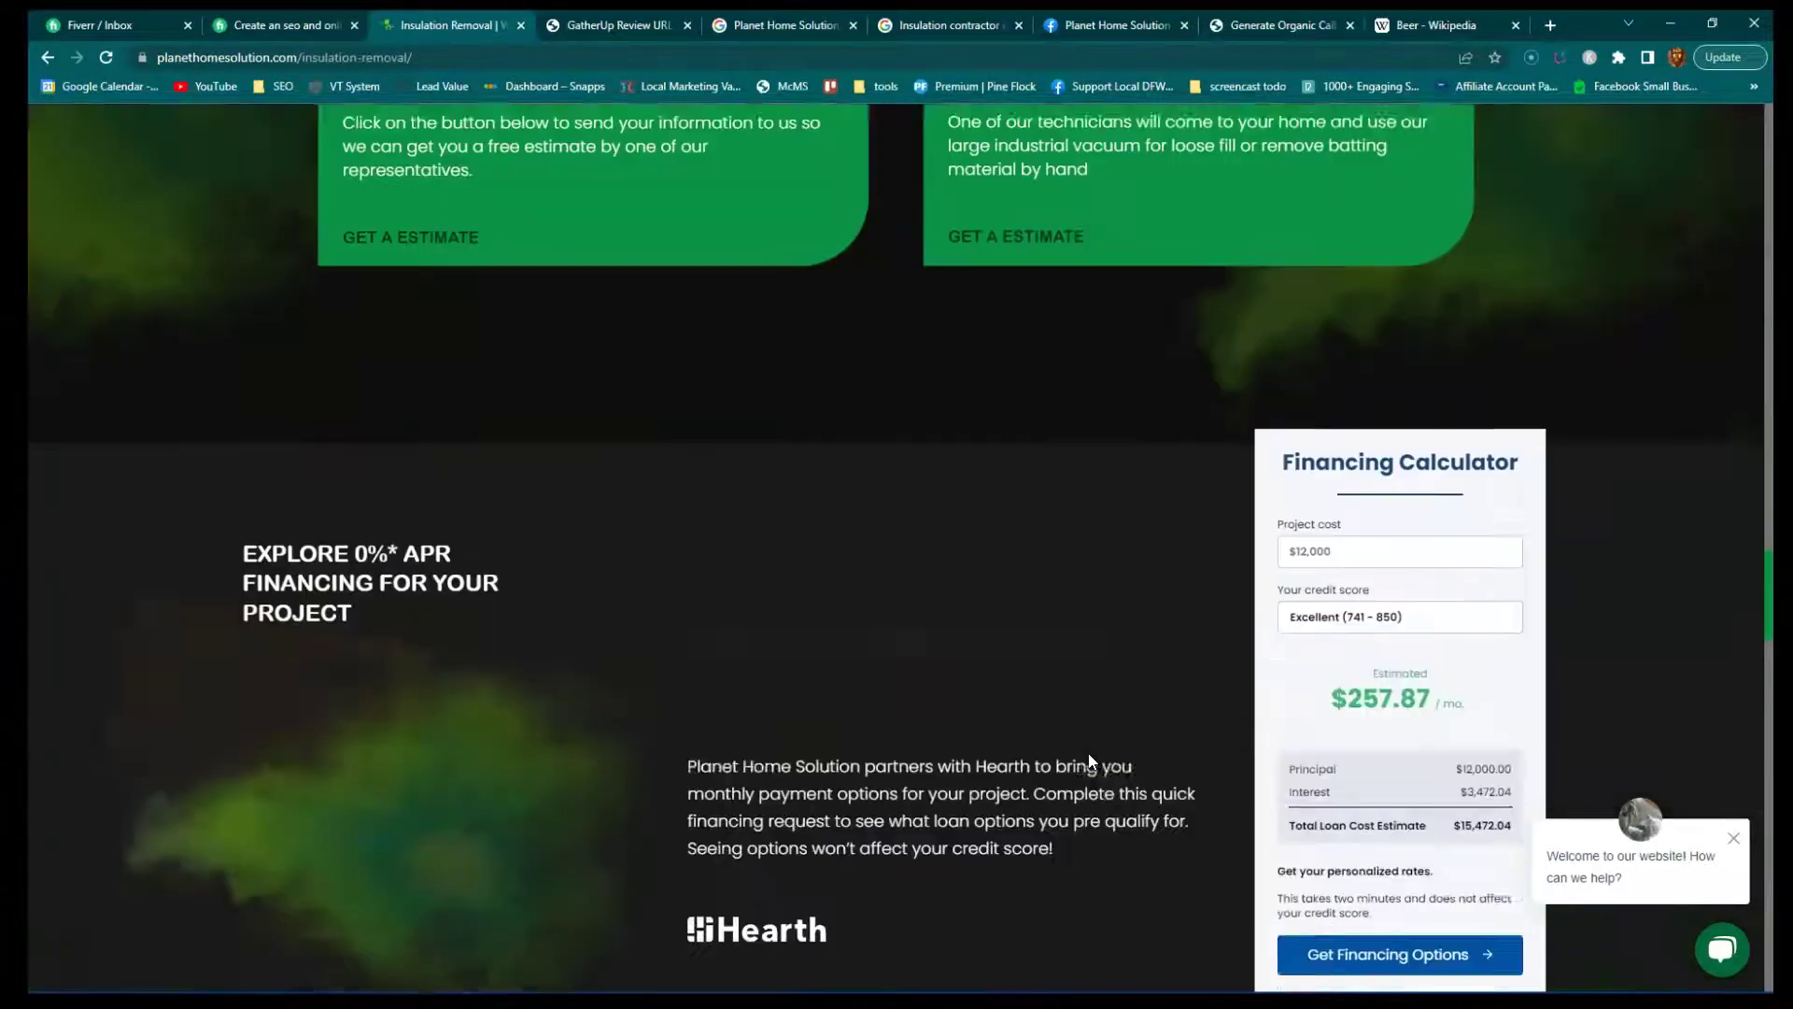
scroll(1089, 757, "down", 15)
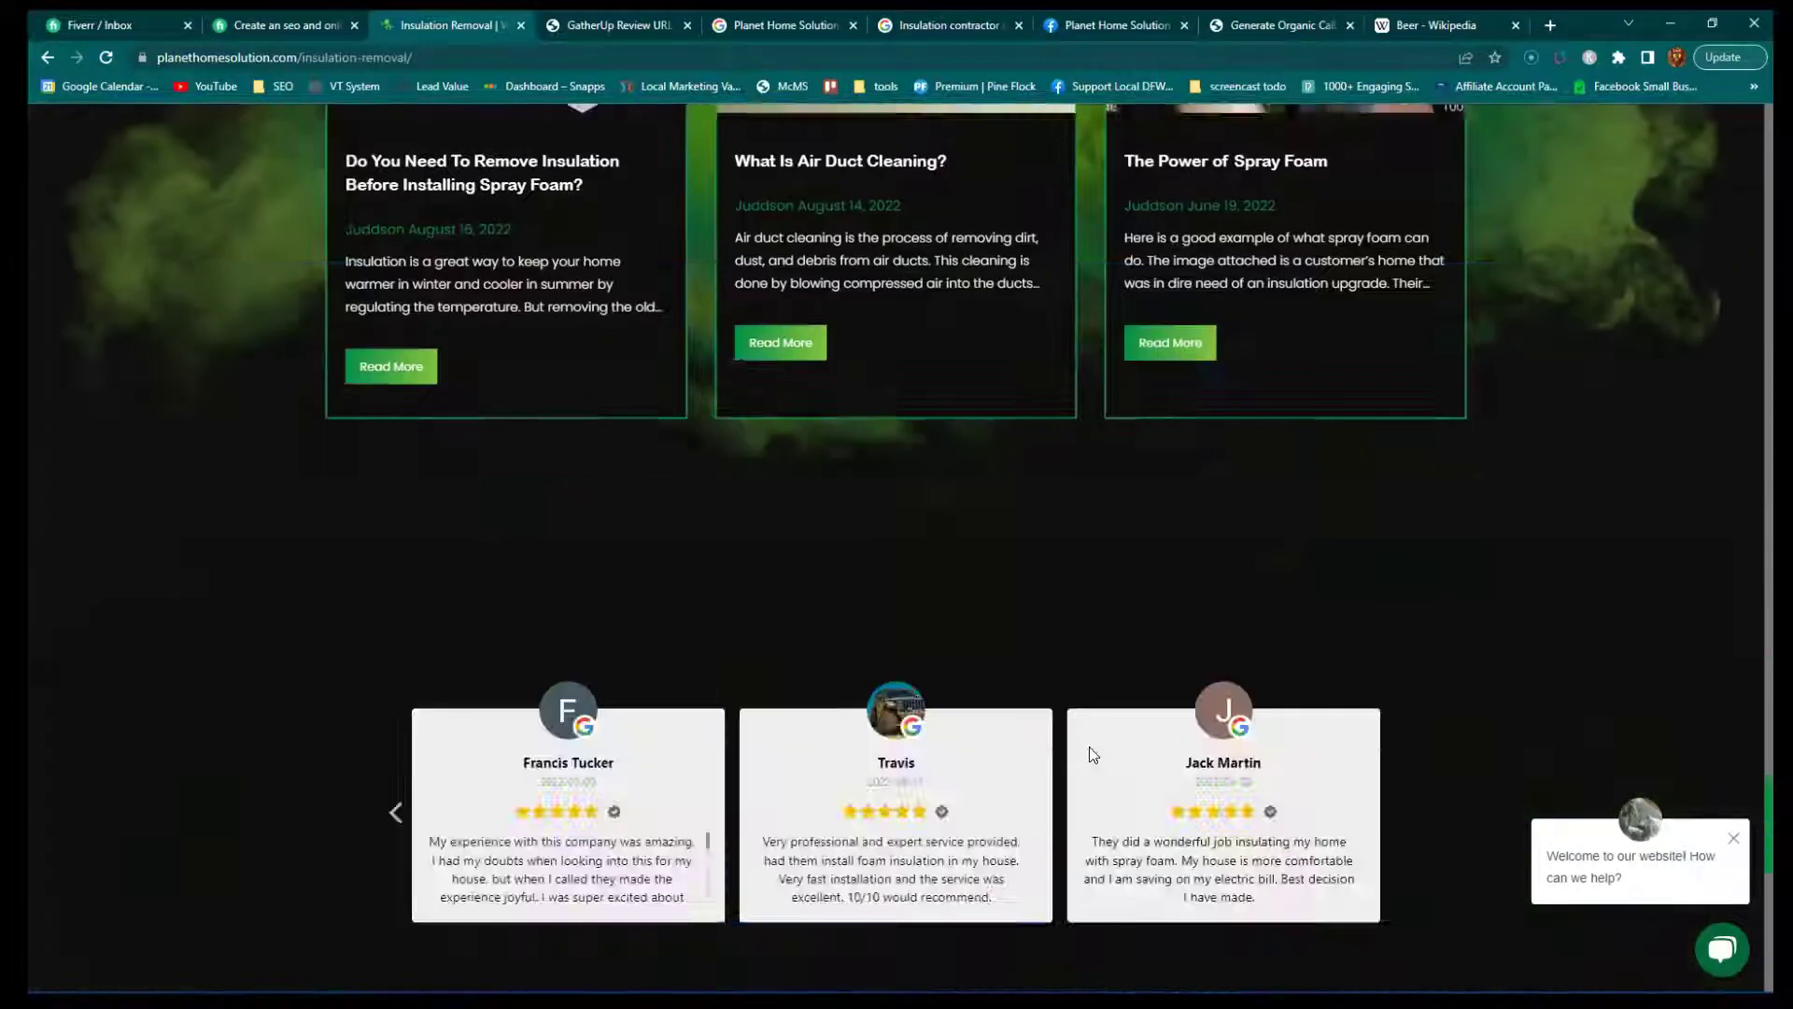
scroll(1089, 747, "up", 20)
scroll(1111, 729, "up", 10)
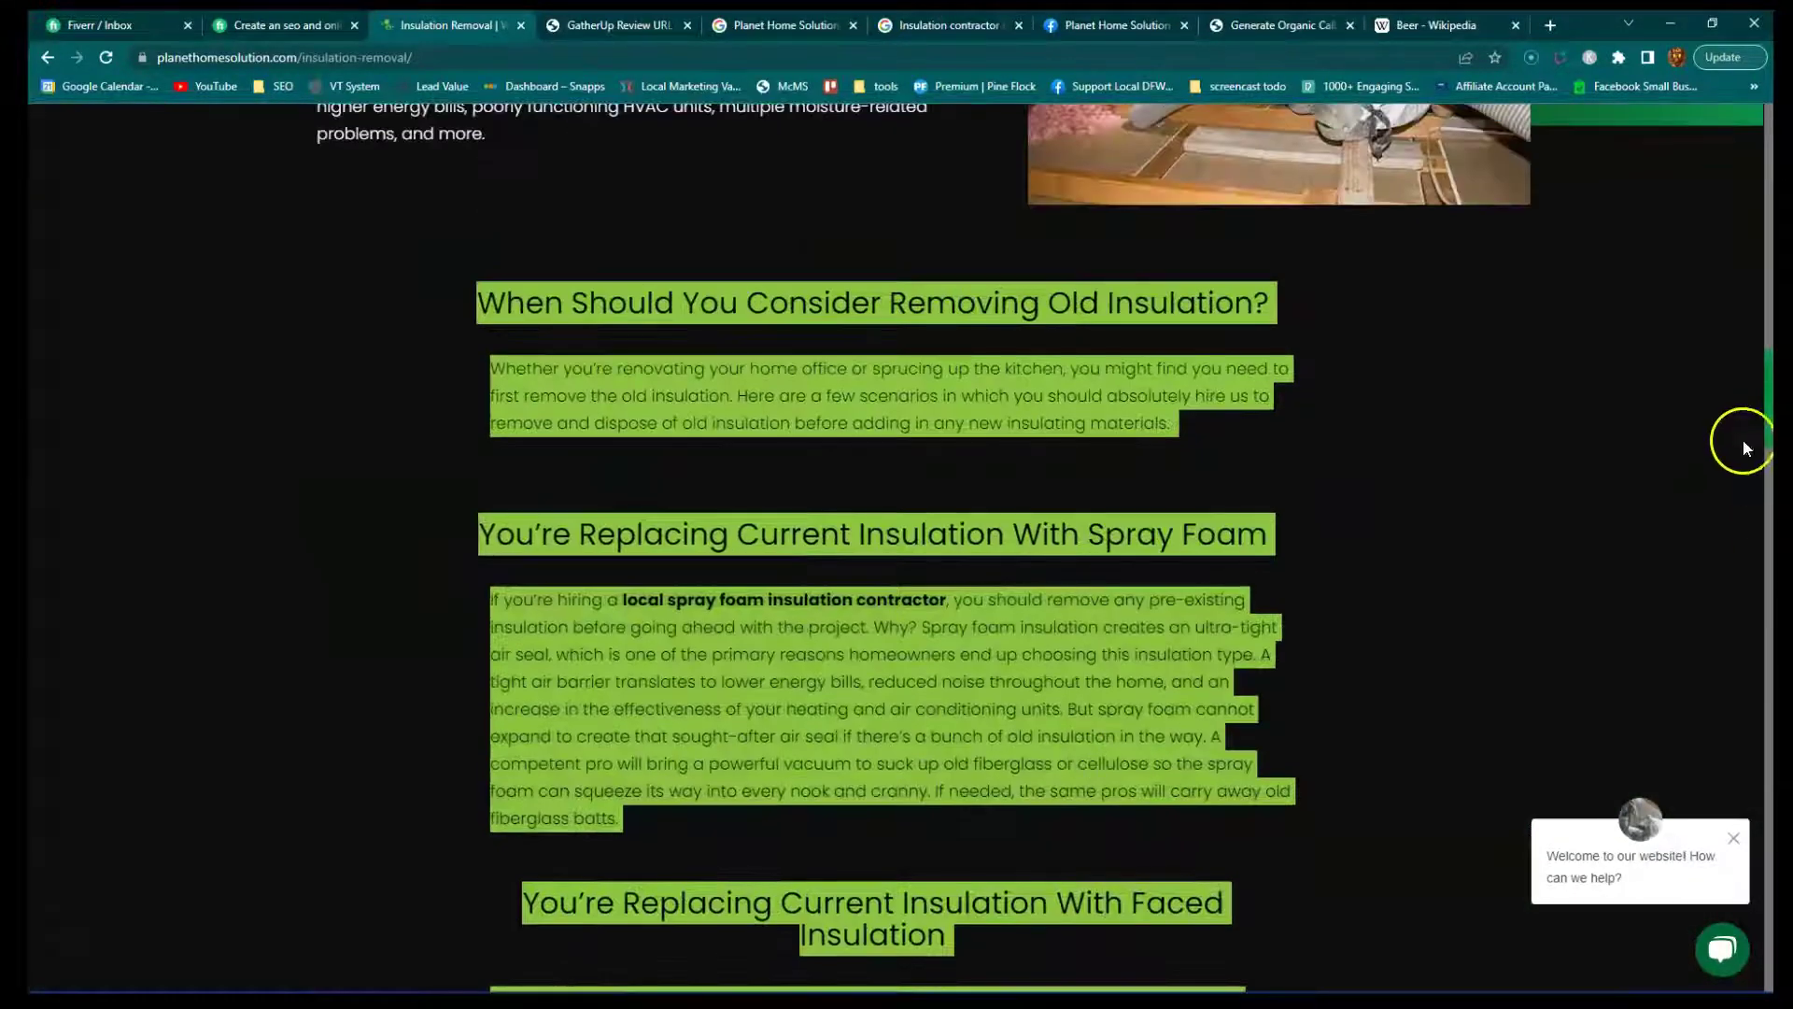
left_click_drag(1770, 411, 1770, 159)
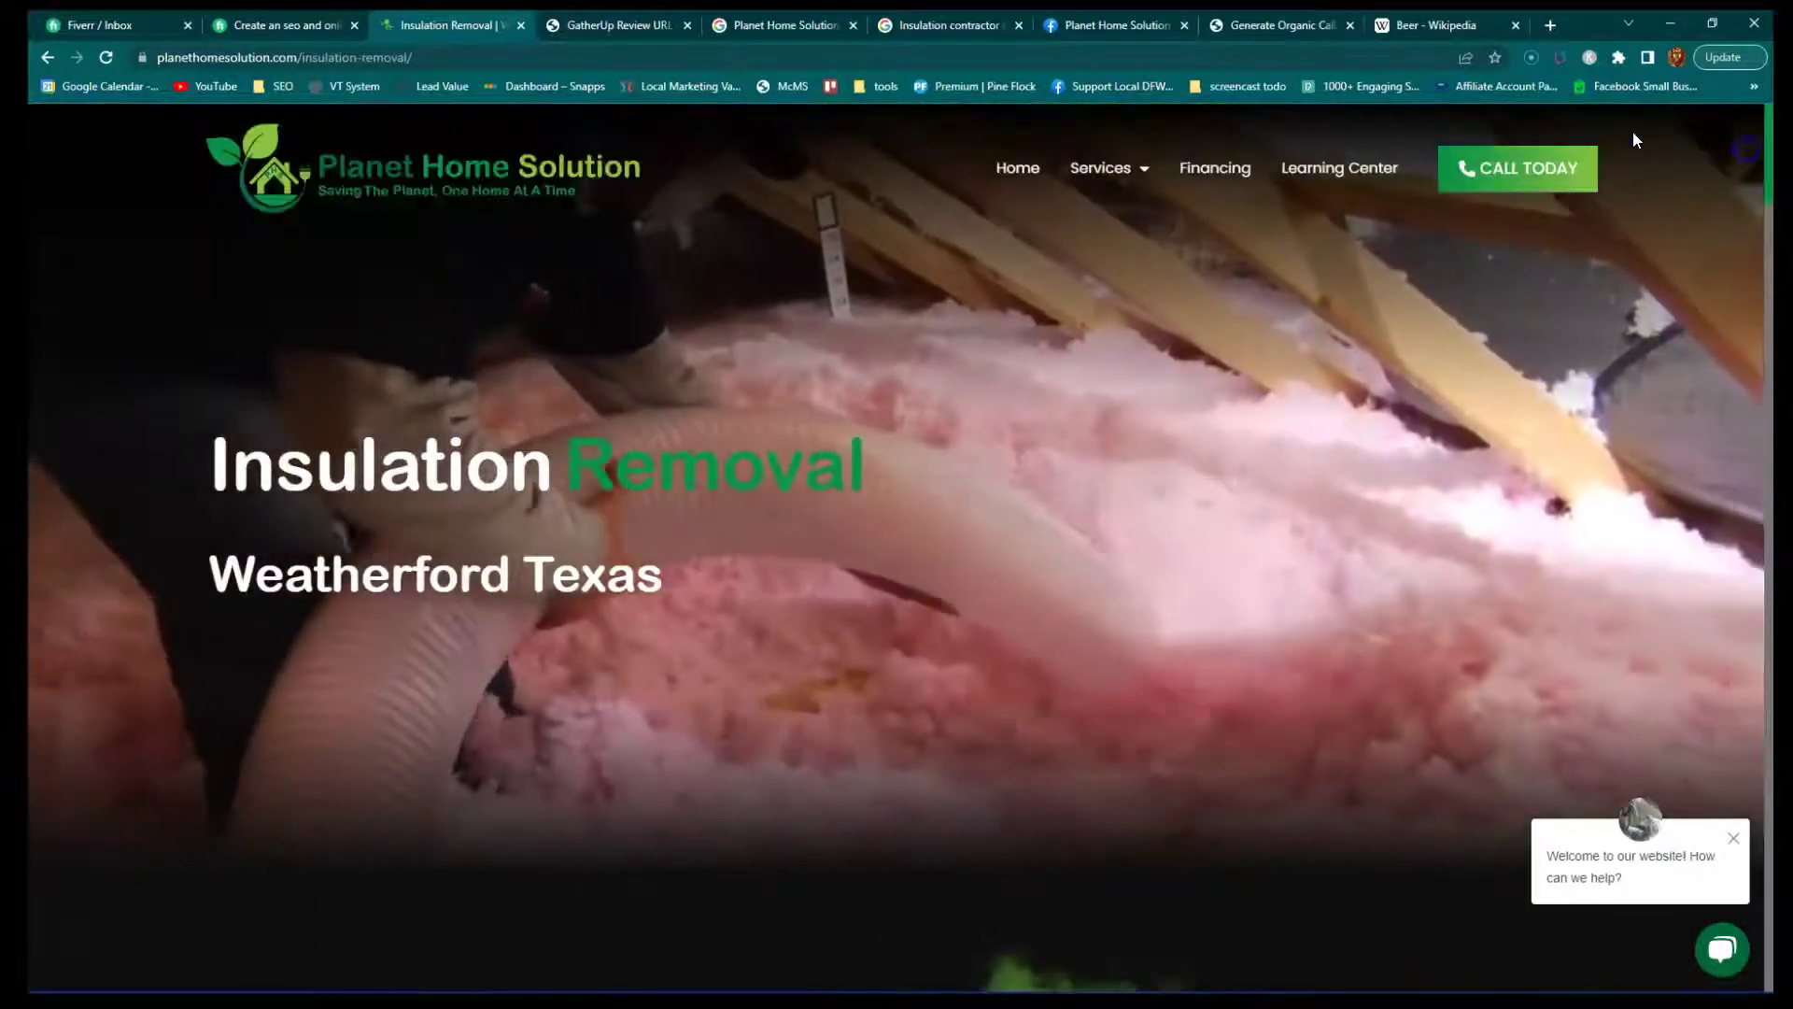
Open the Air Duct Cleaning service page, highlight the Why Air Duct Cleaning paragraphs, and examine how much content the page has.
mouse_move(1117, 182)
left_click(1091, 293)
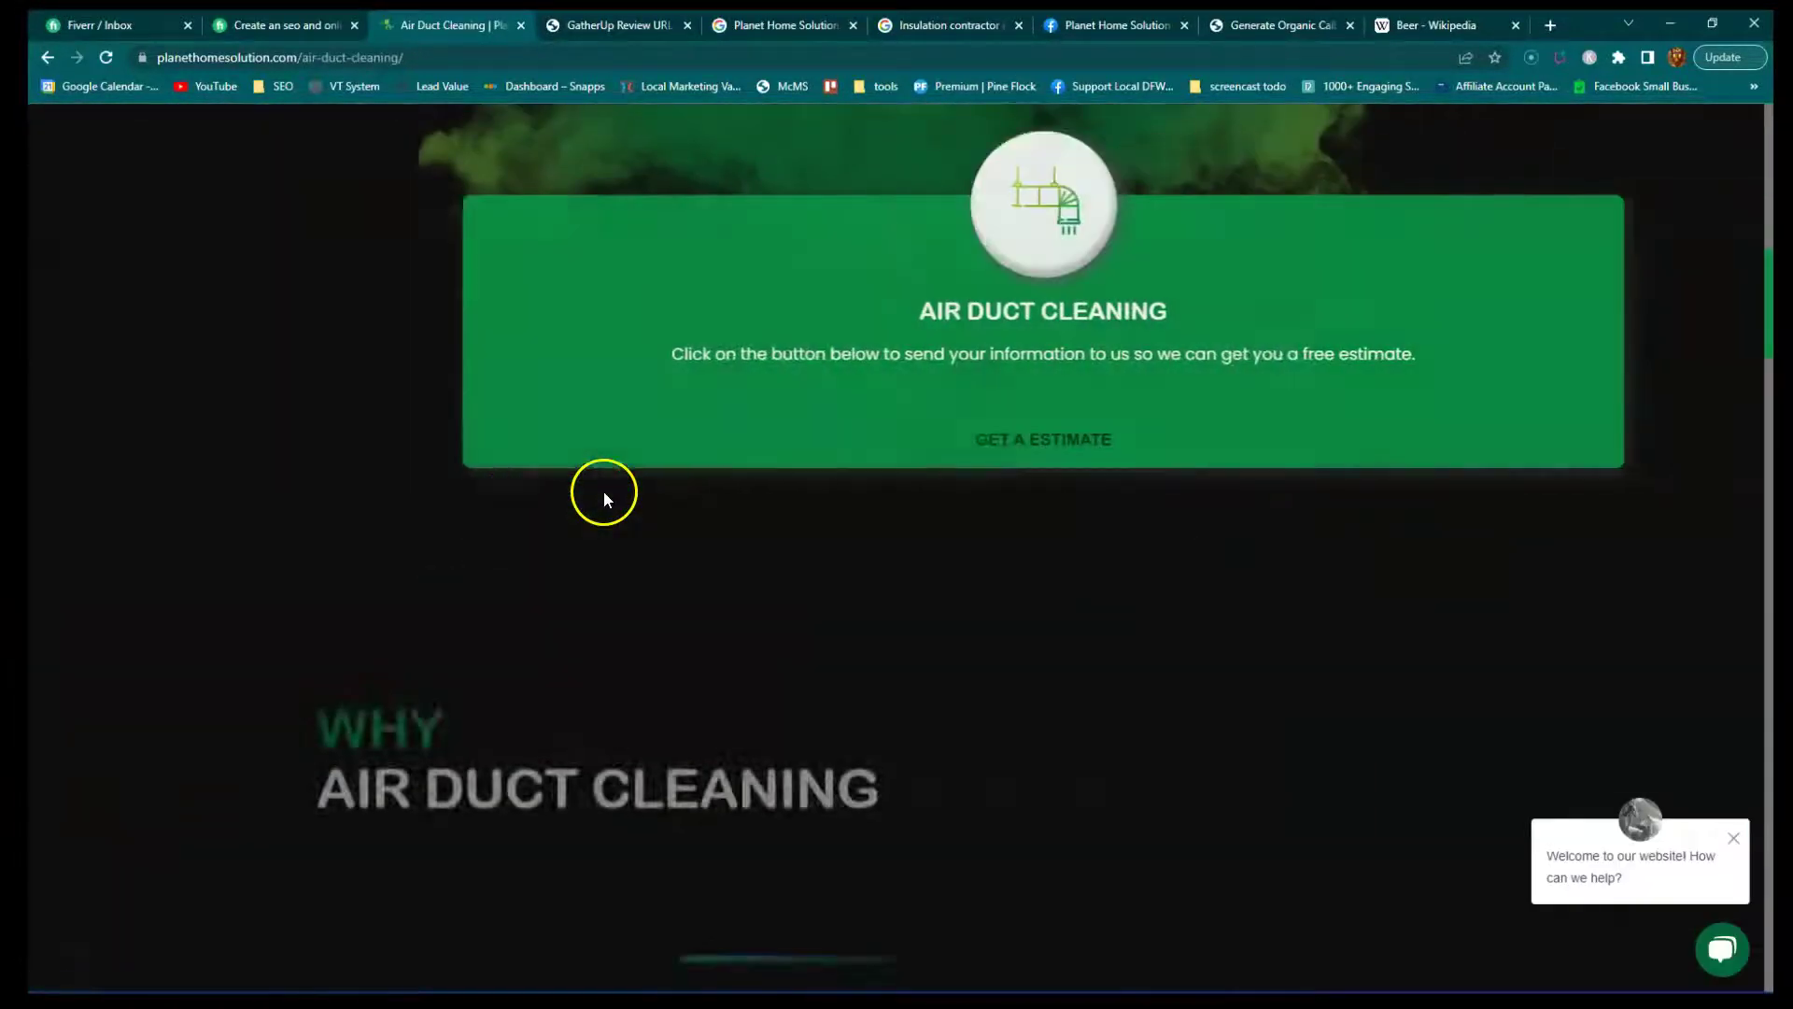
scroll(605, 489, "down", 15)
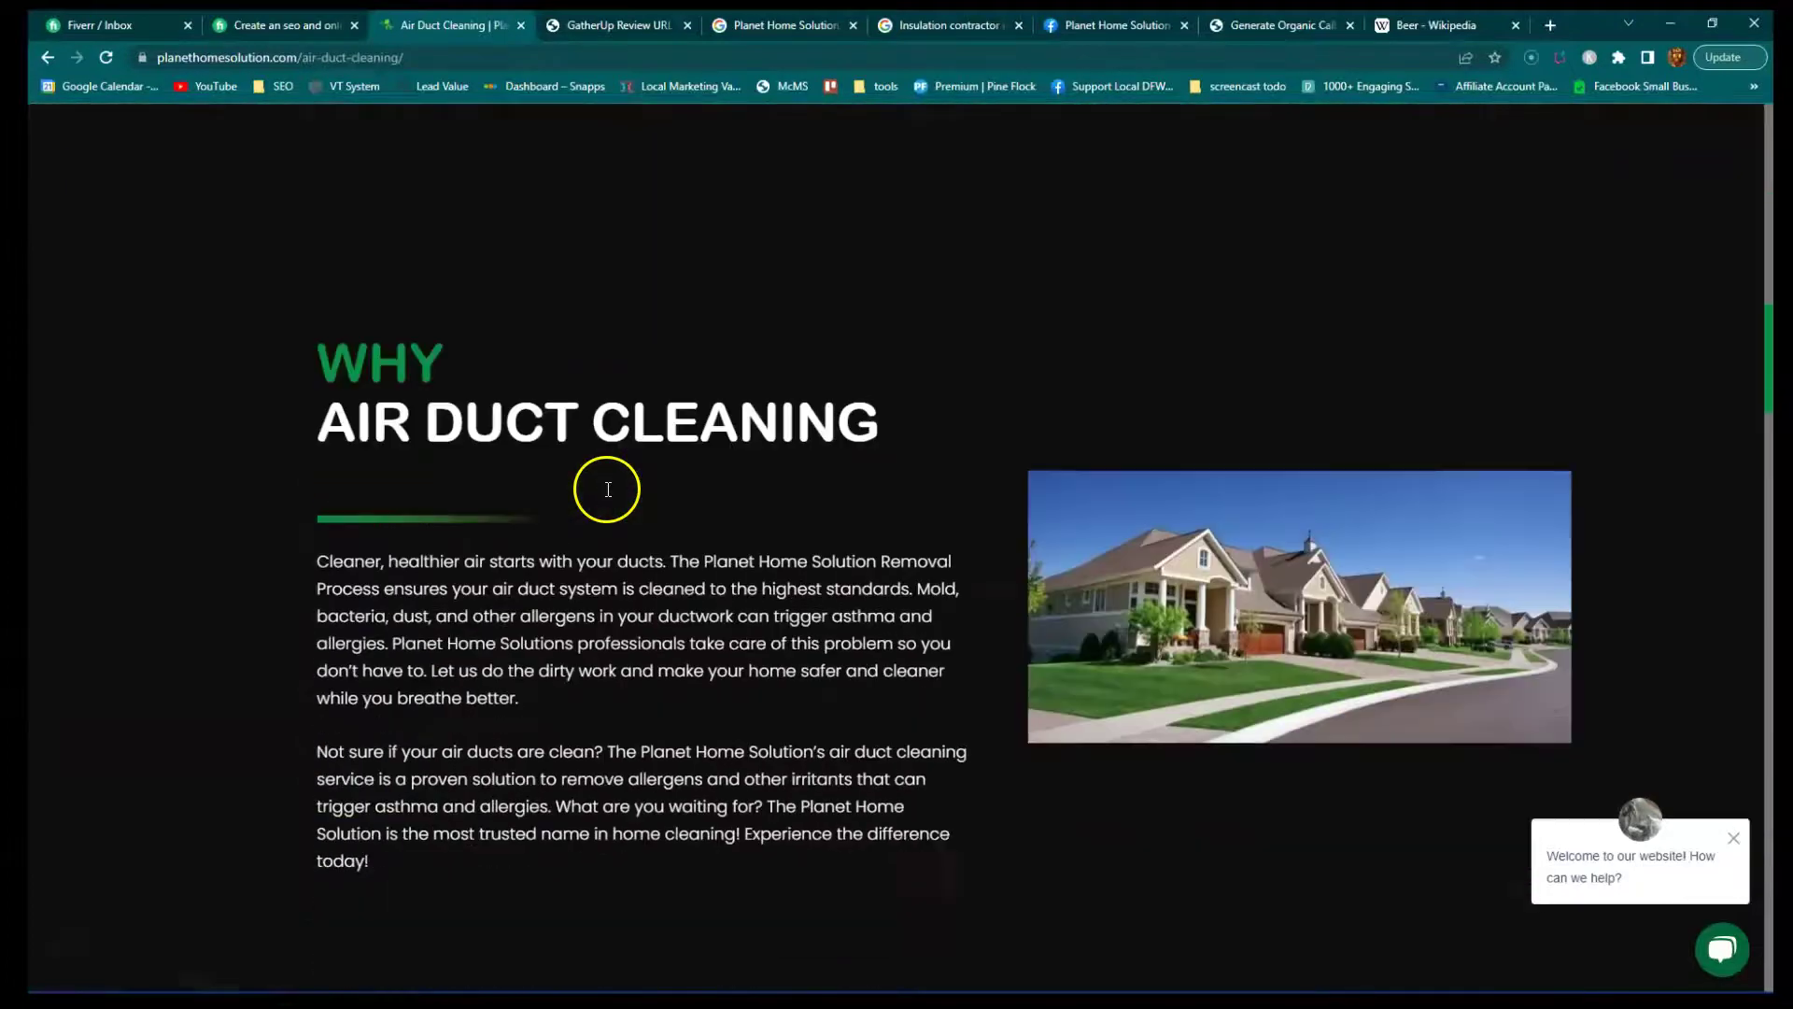
left_click_drag(301, 456, 505, 486)
scroll(452, 532, "down", 4)
scroll(545, 461, "down", 20)
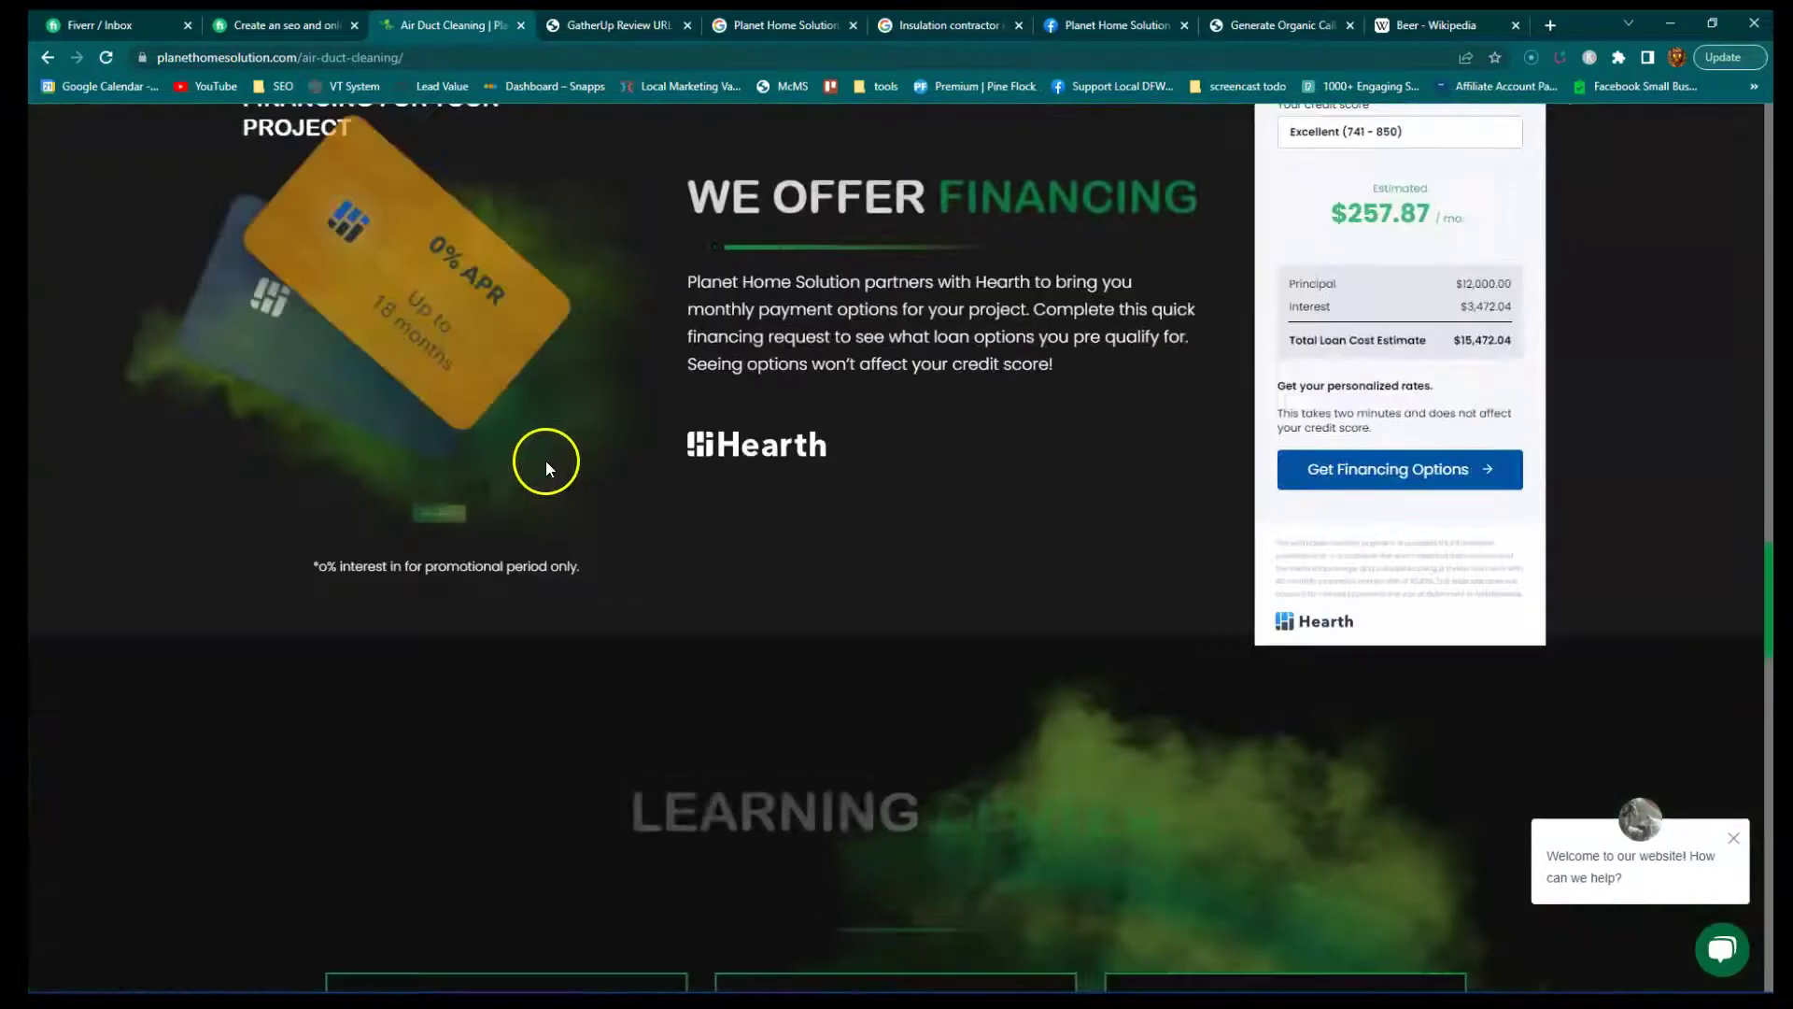
scroll(546, 460, "up", 20)
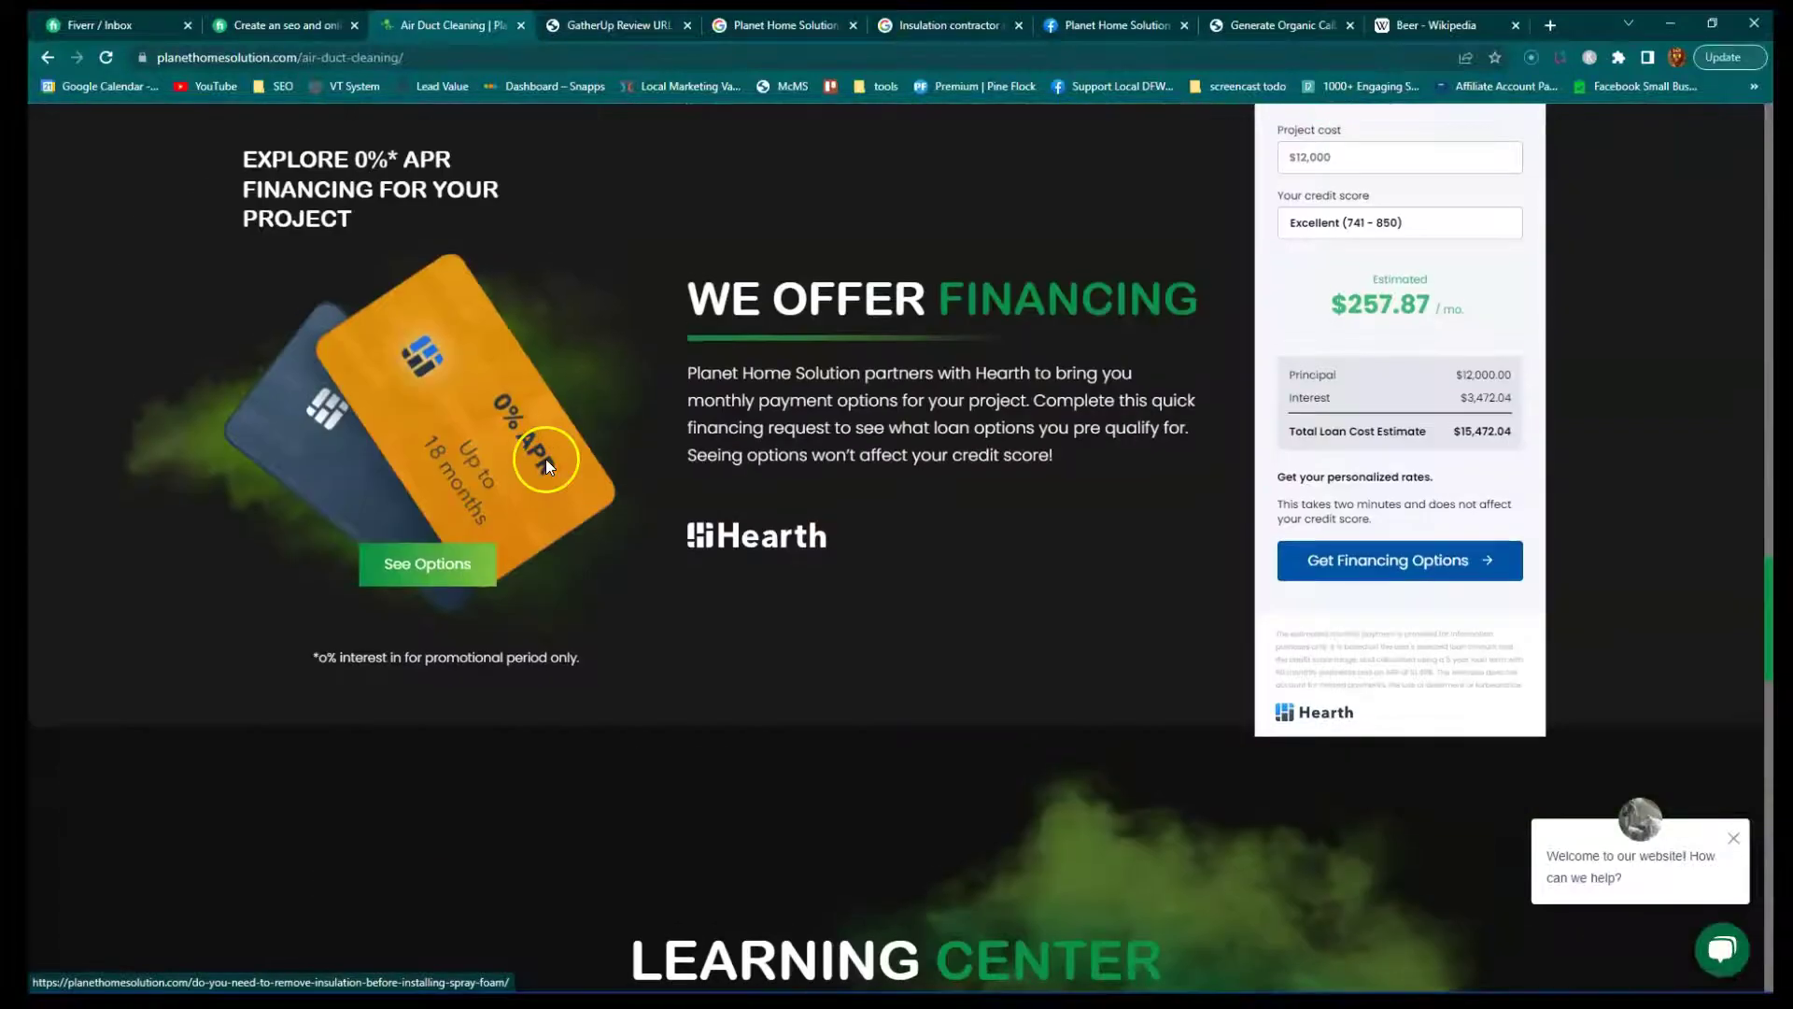
scroll(547, 459, "up", 3)
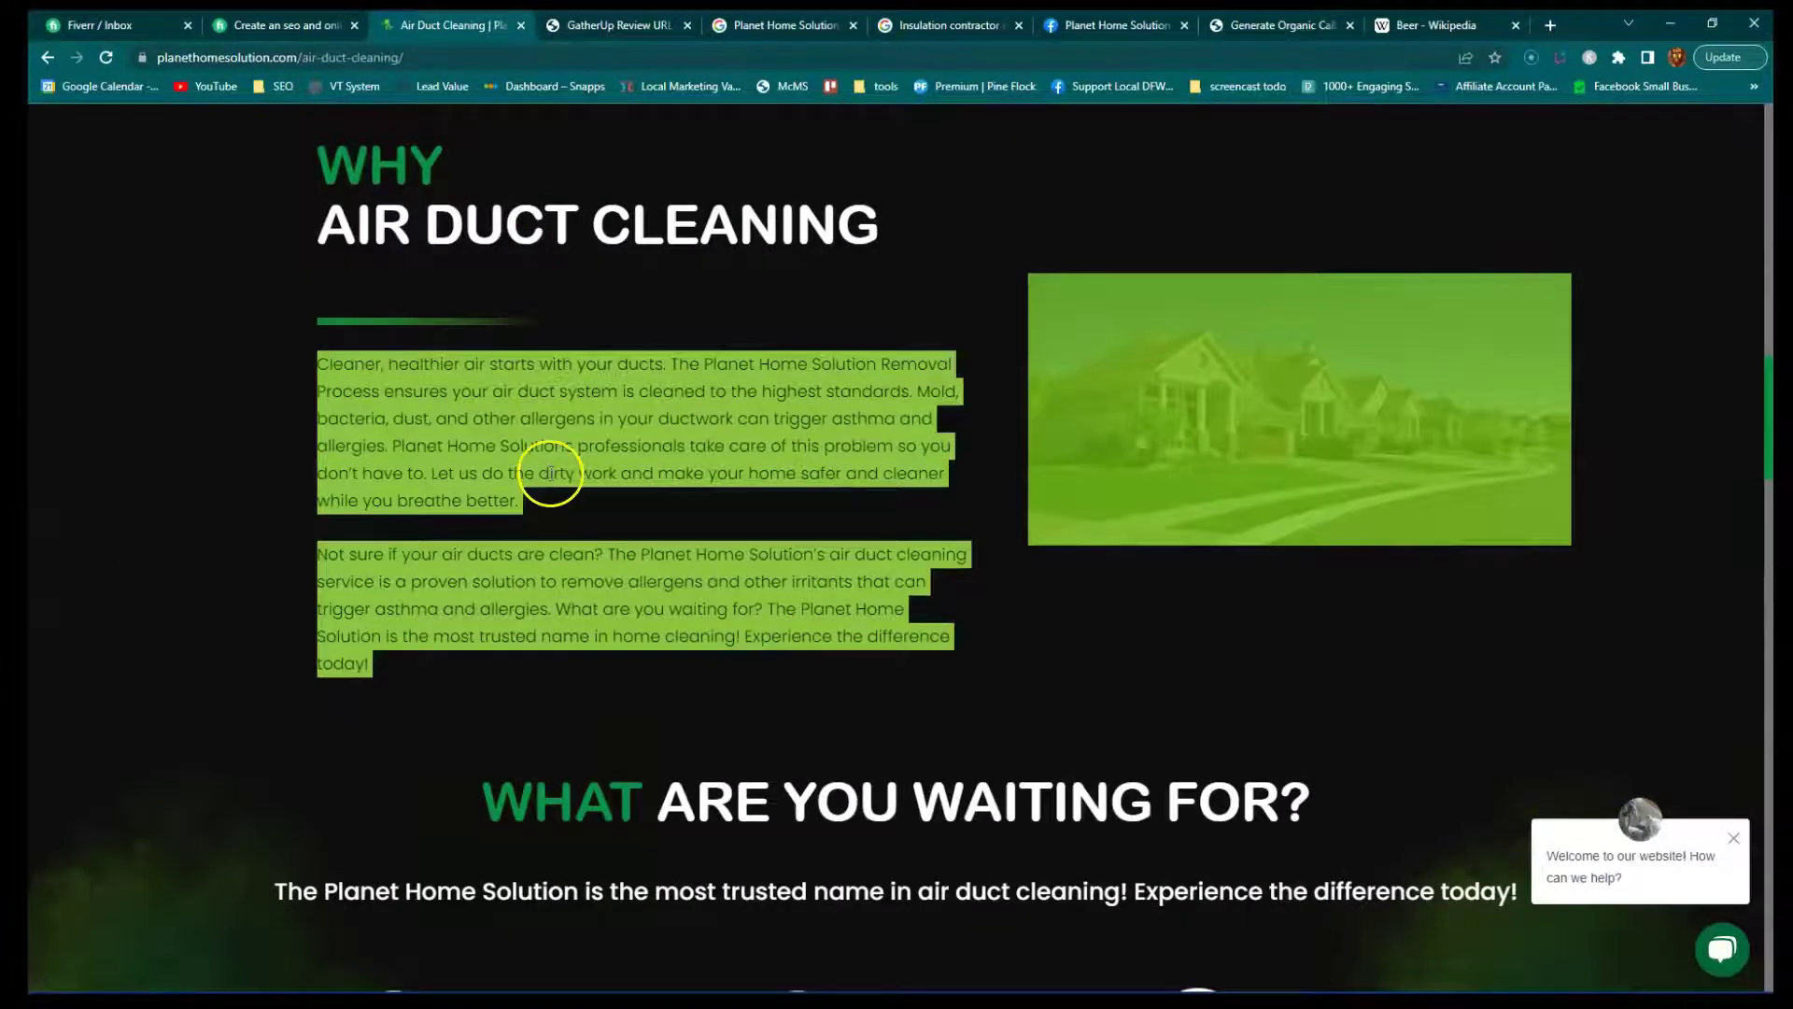
Search Google for the page heading "WHY AIR DUCT CLEANING" in a new tab and look through the results.
left_click(556, 458)
triple_click(442, 231)
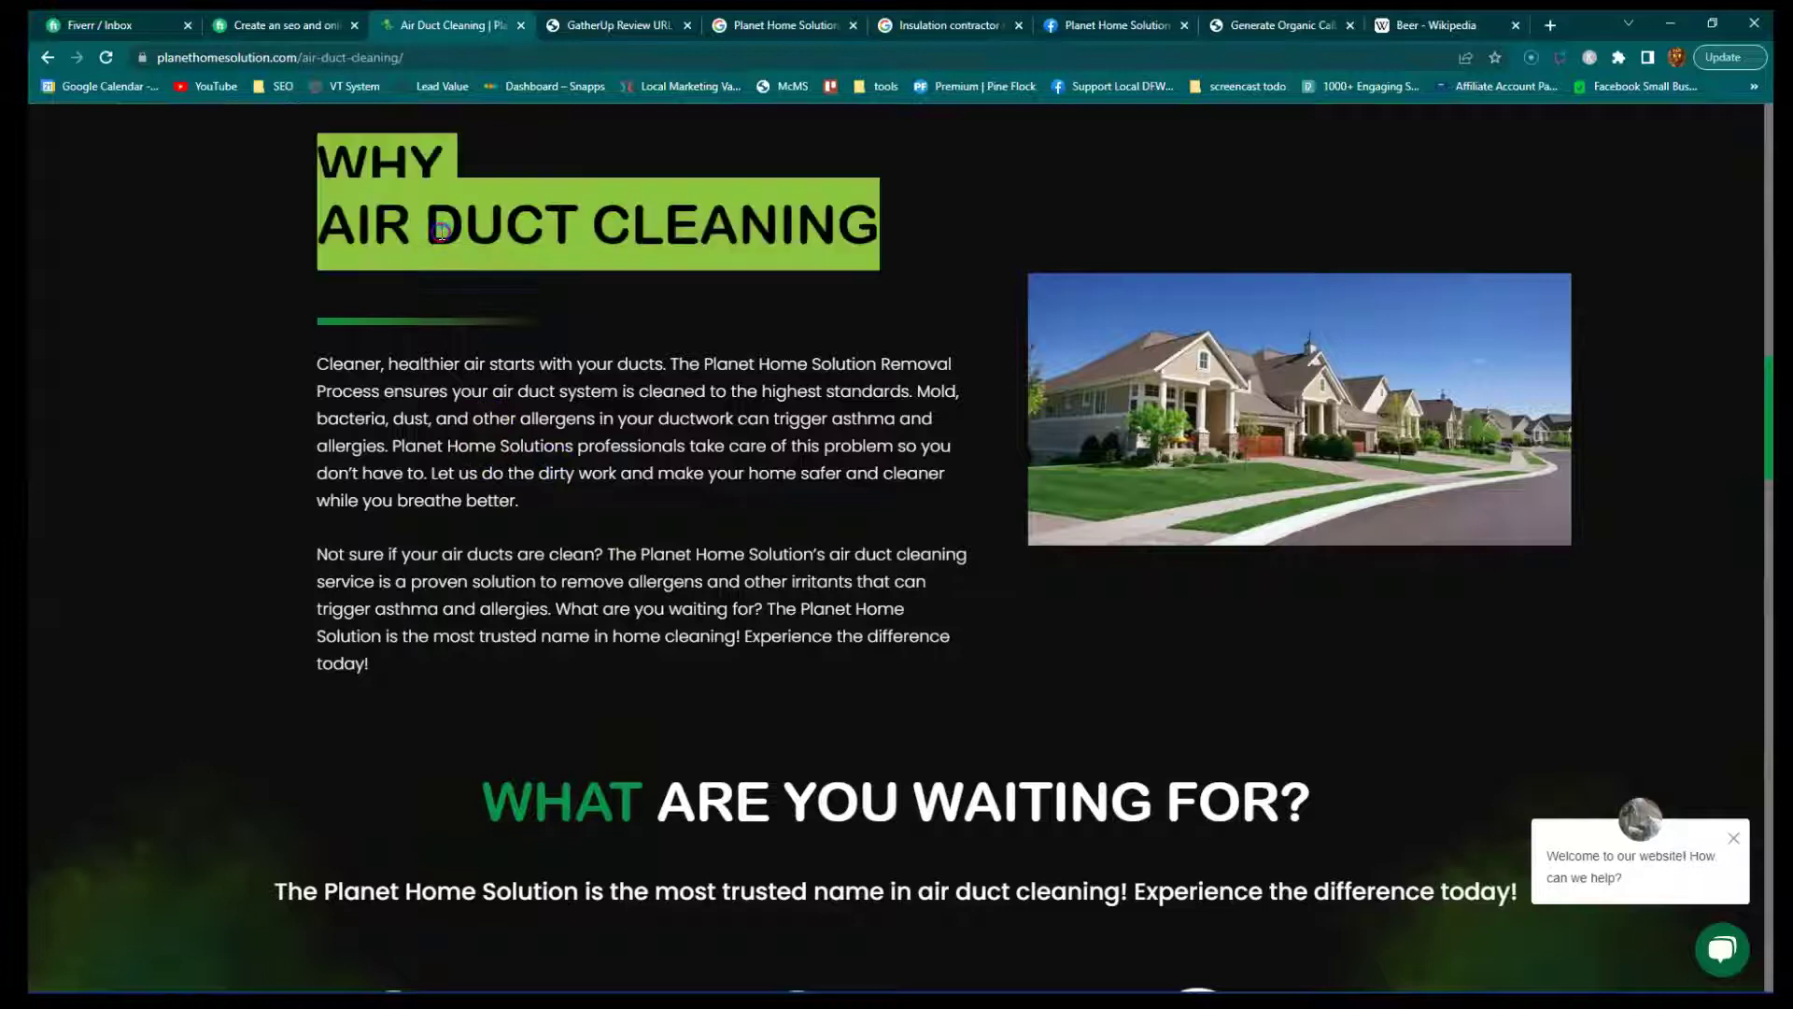
right_click(442, 231)
left_click(523, 291)
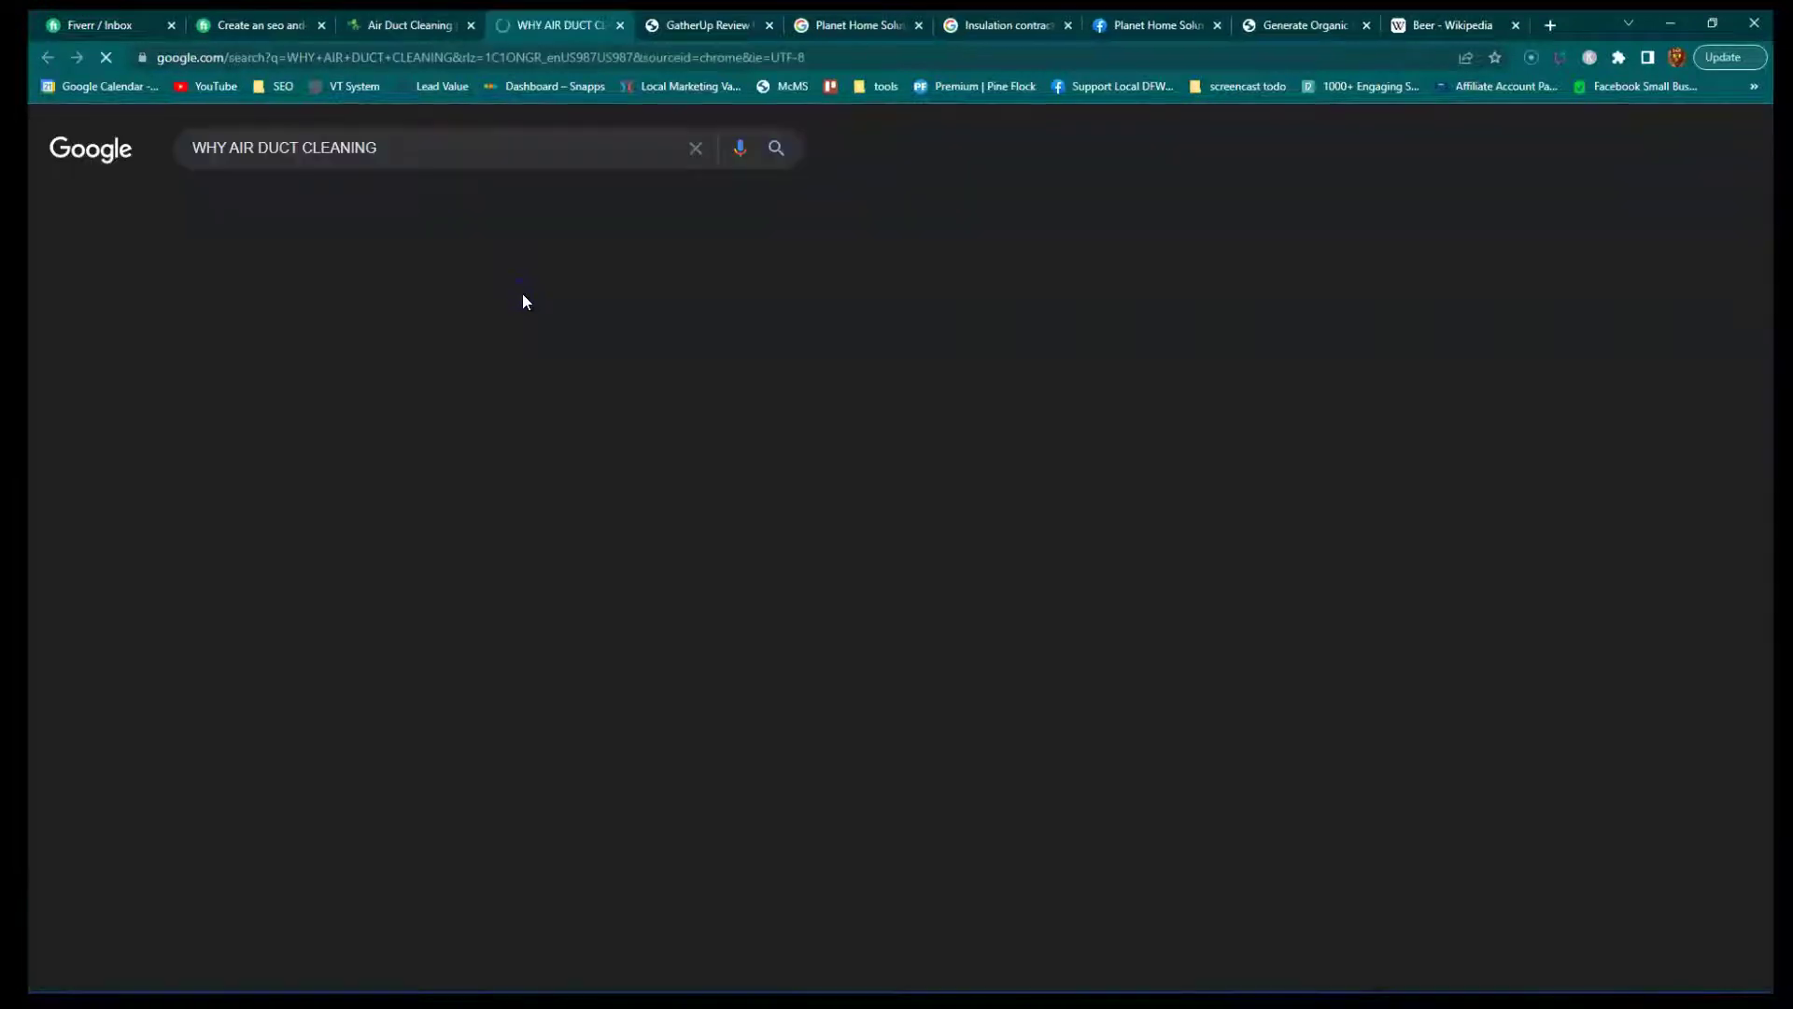
scroll(500, 439, "down", 8)
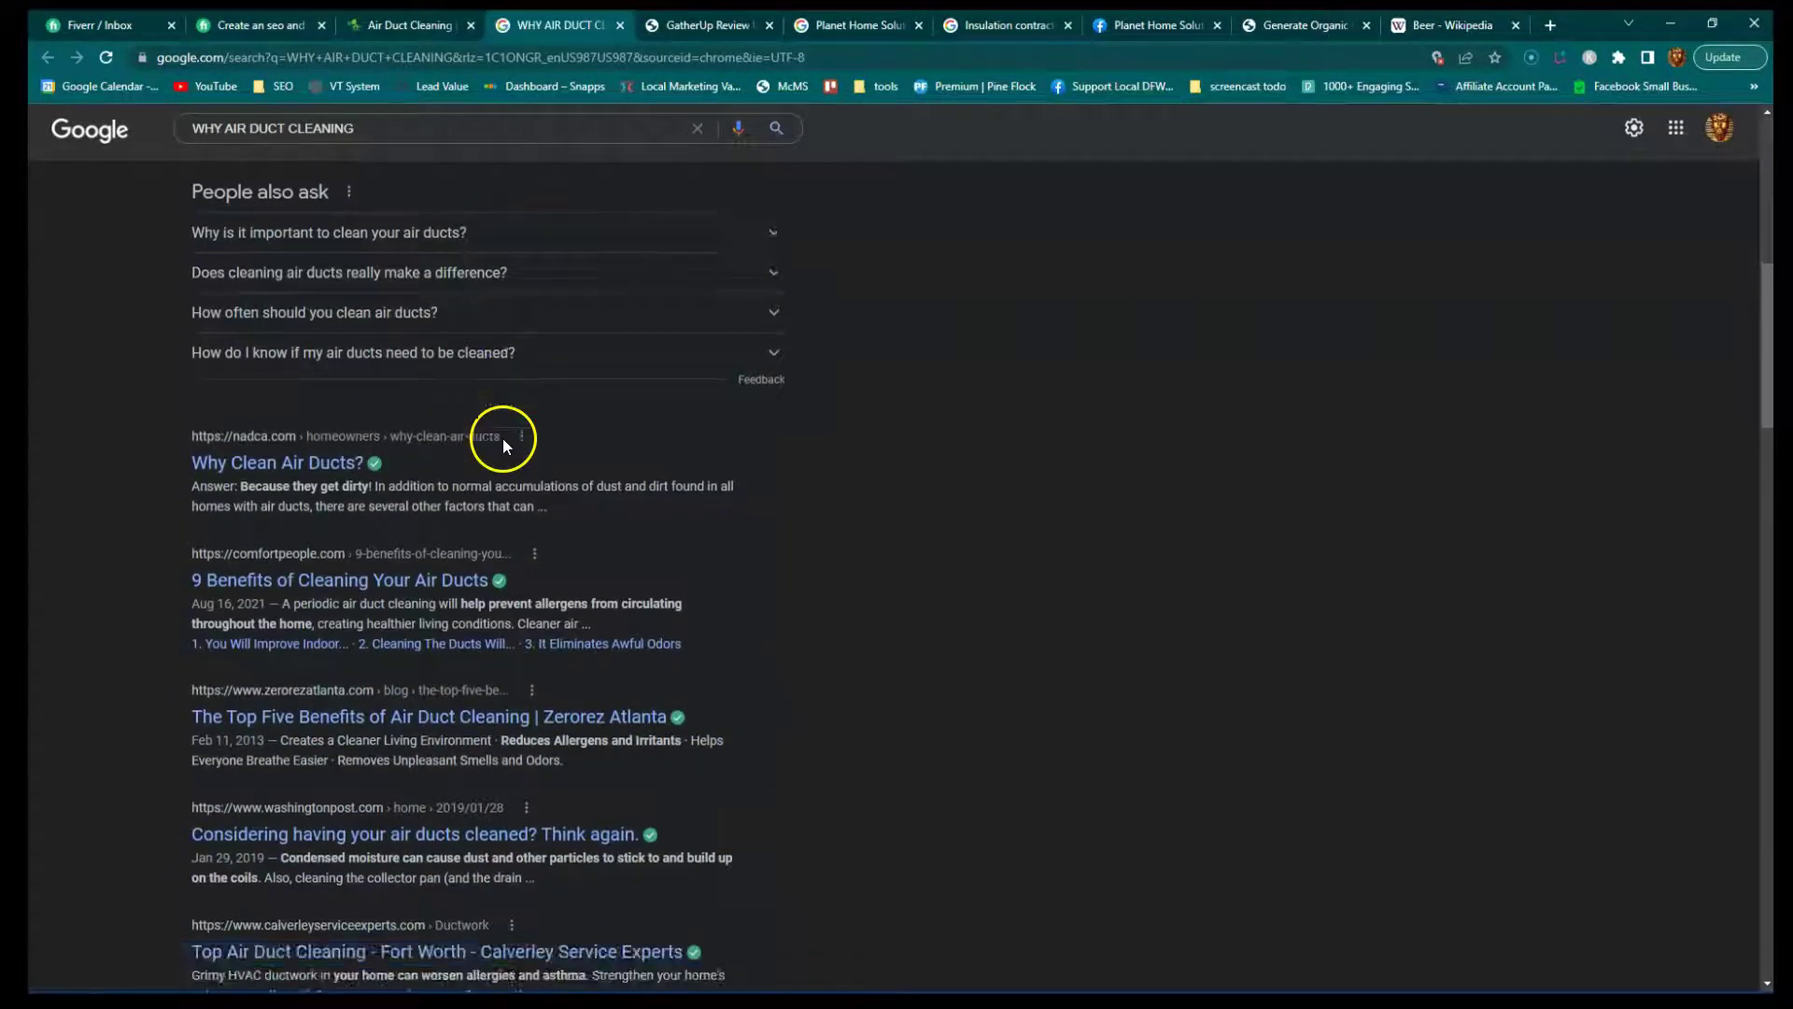
scroll(476, 440, "down", 3)
scroll(345, 514, "down", 1)
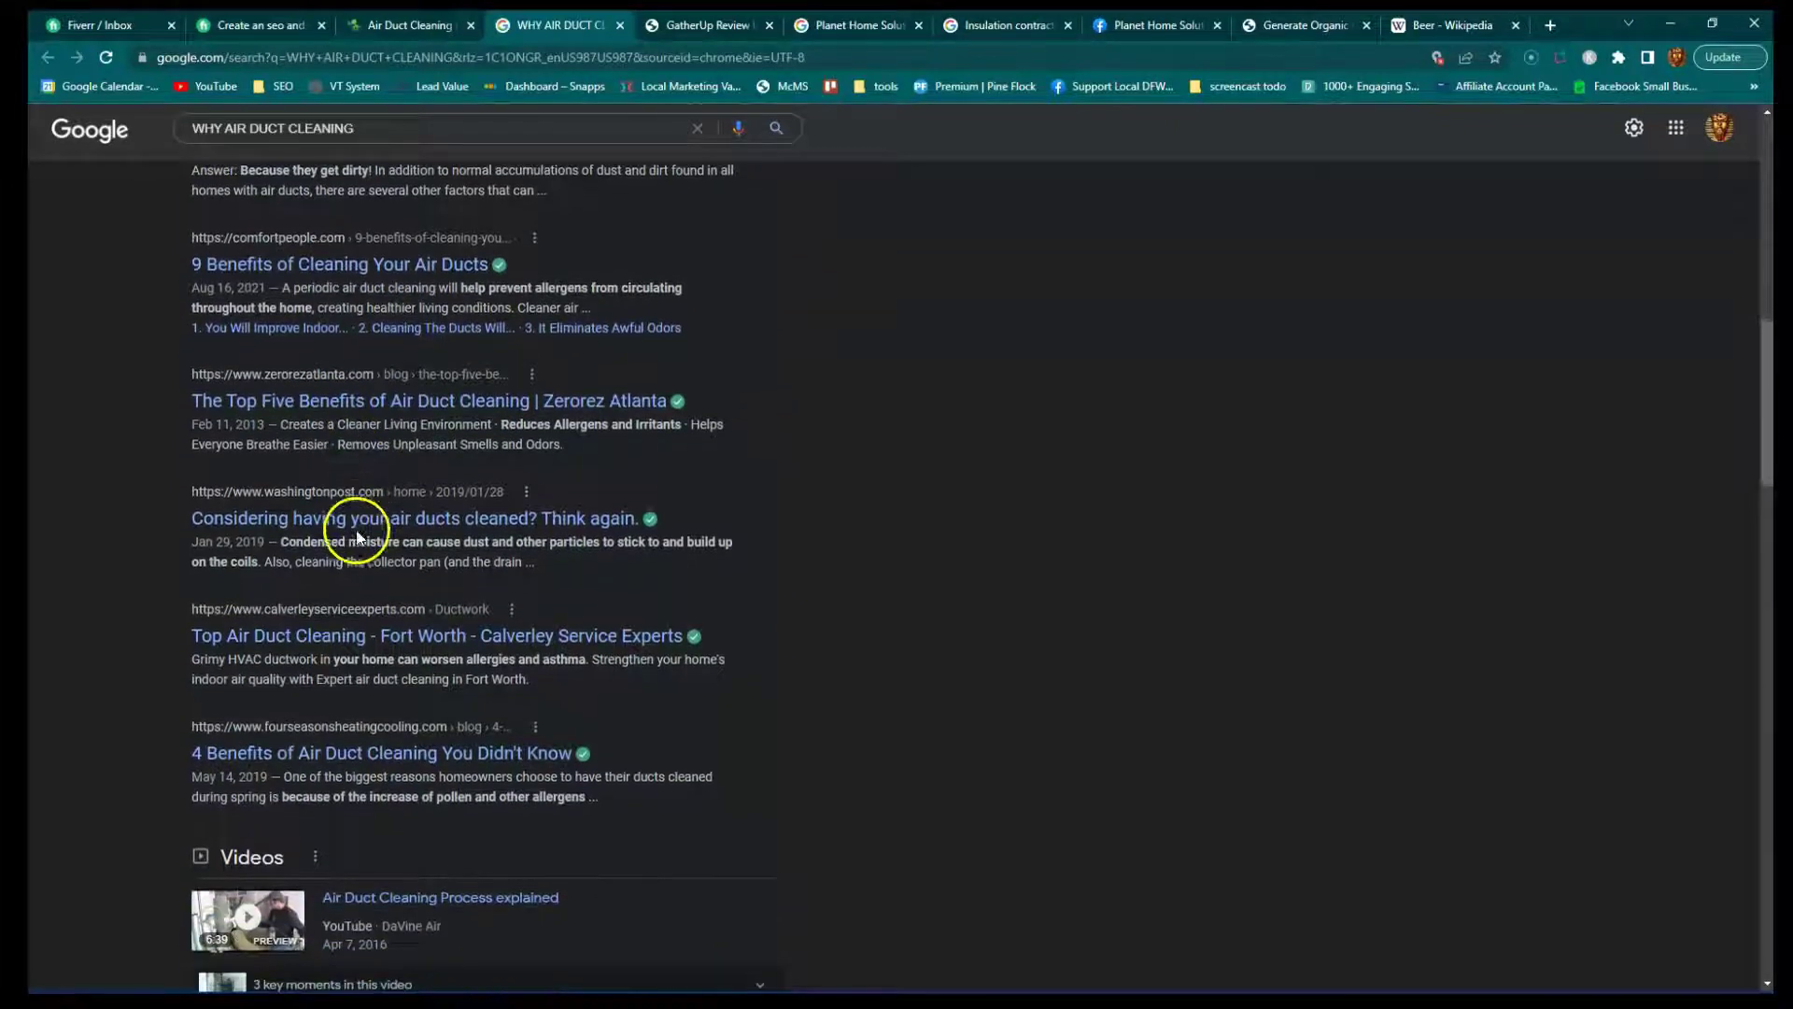
Add "fort worth" to the Google query and remove "WHY" to search for "air duct cleaning fort worth".
left_click(418, 139)
type("fort worth")
key("Return")
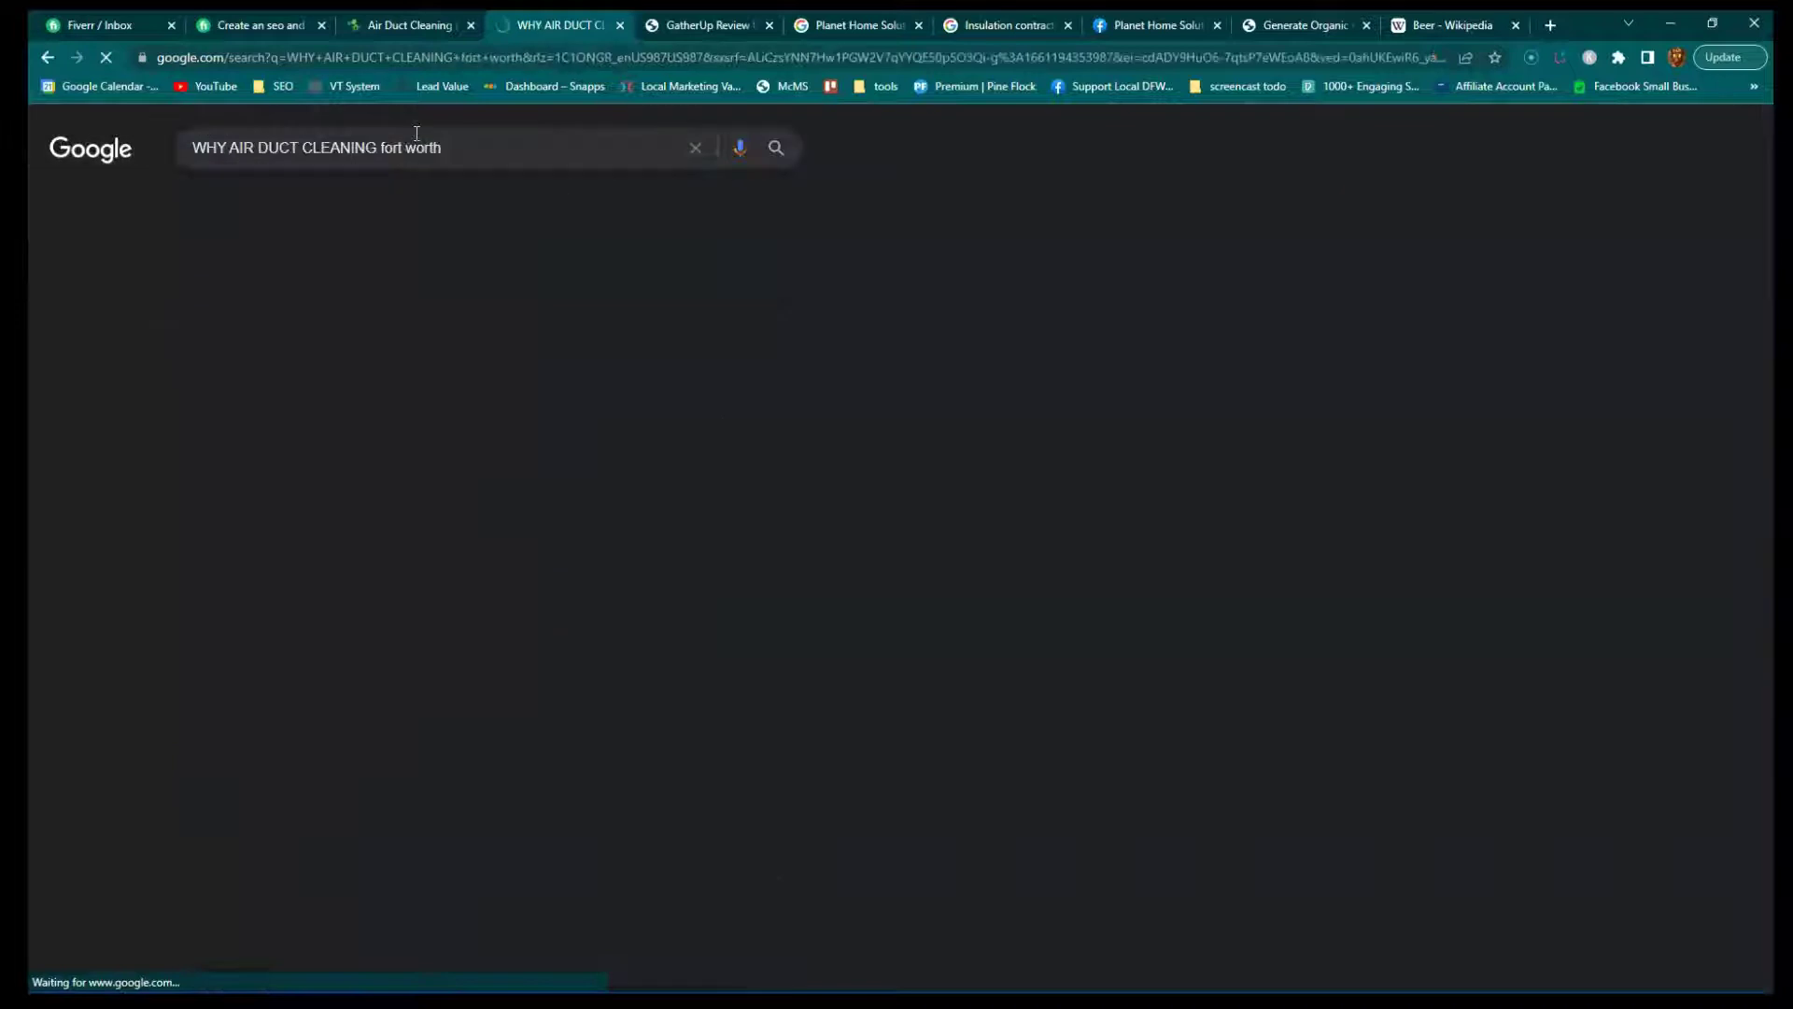
left_click(233, 148)
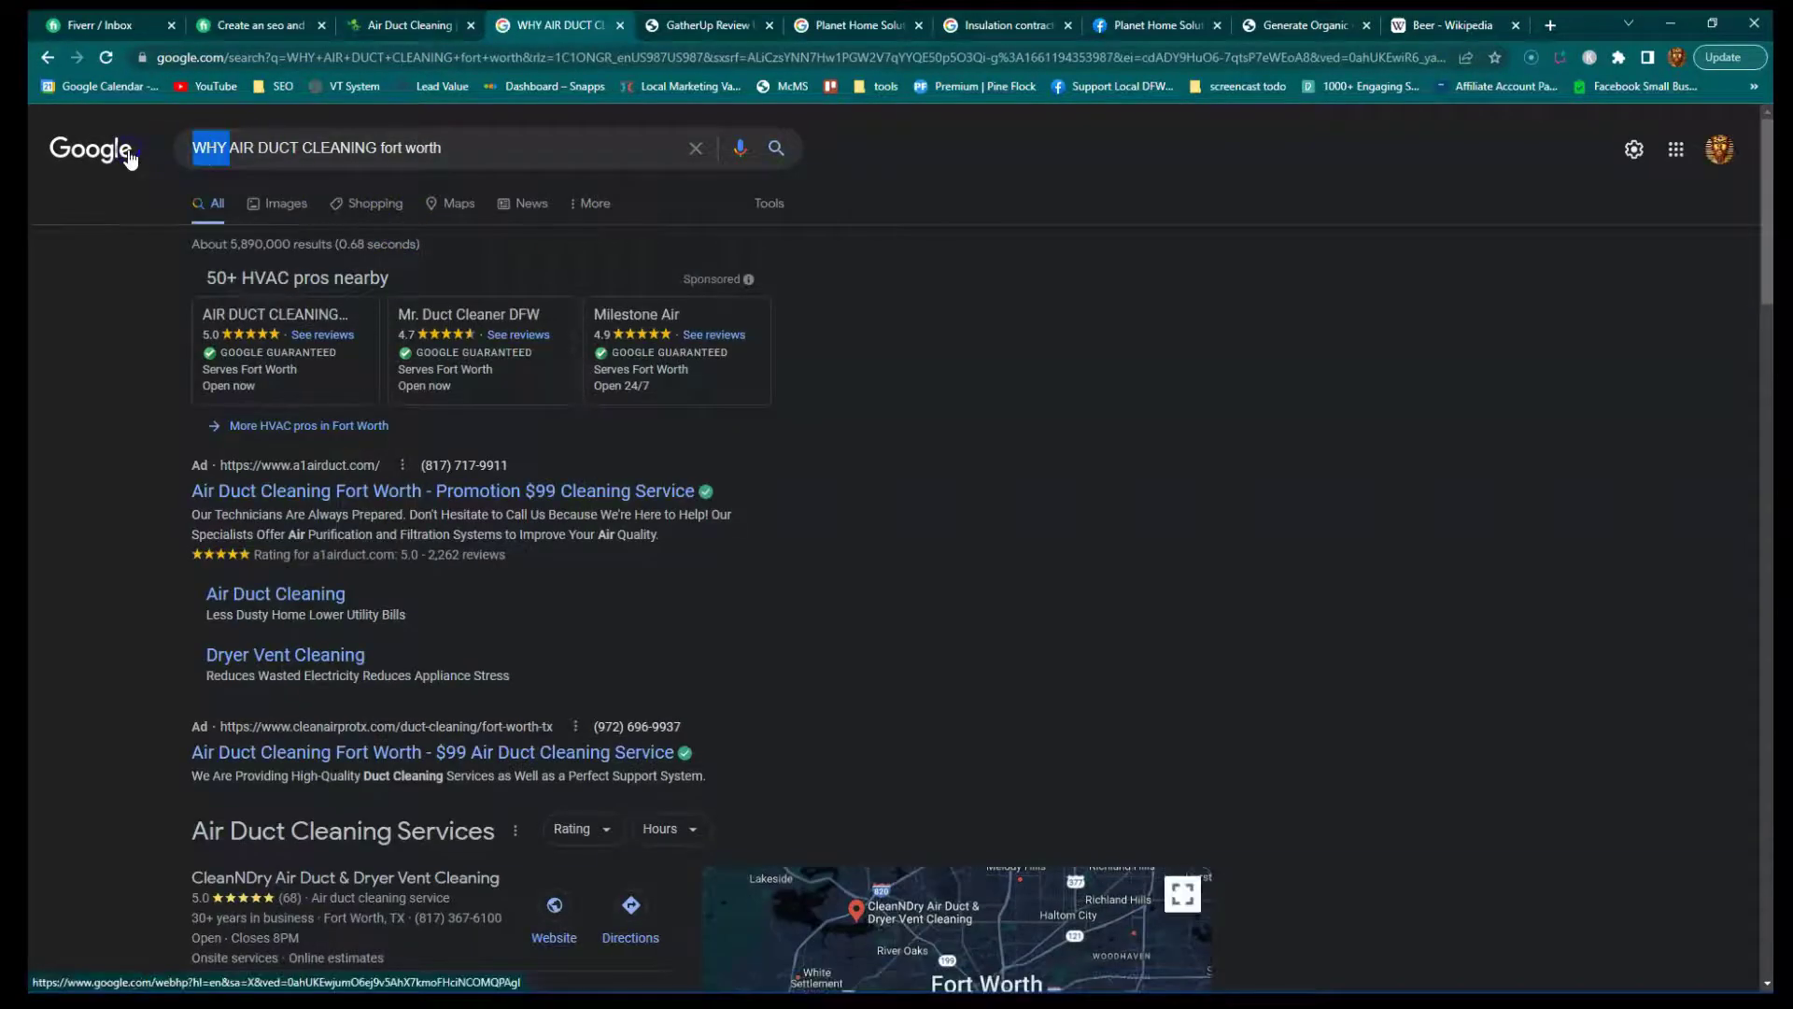
key("BackSpace")
key("BackSpace")
key("BackSpace")
key("BackSpace")
left_click(447, 193)
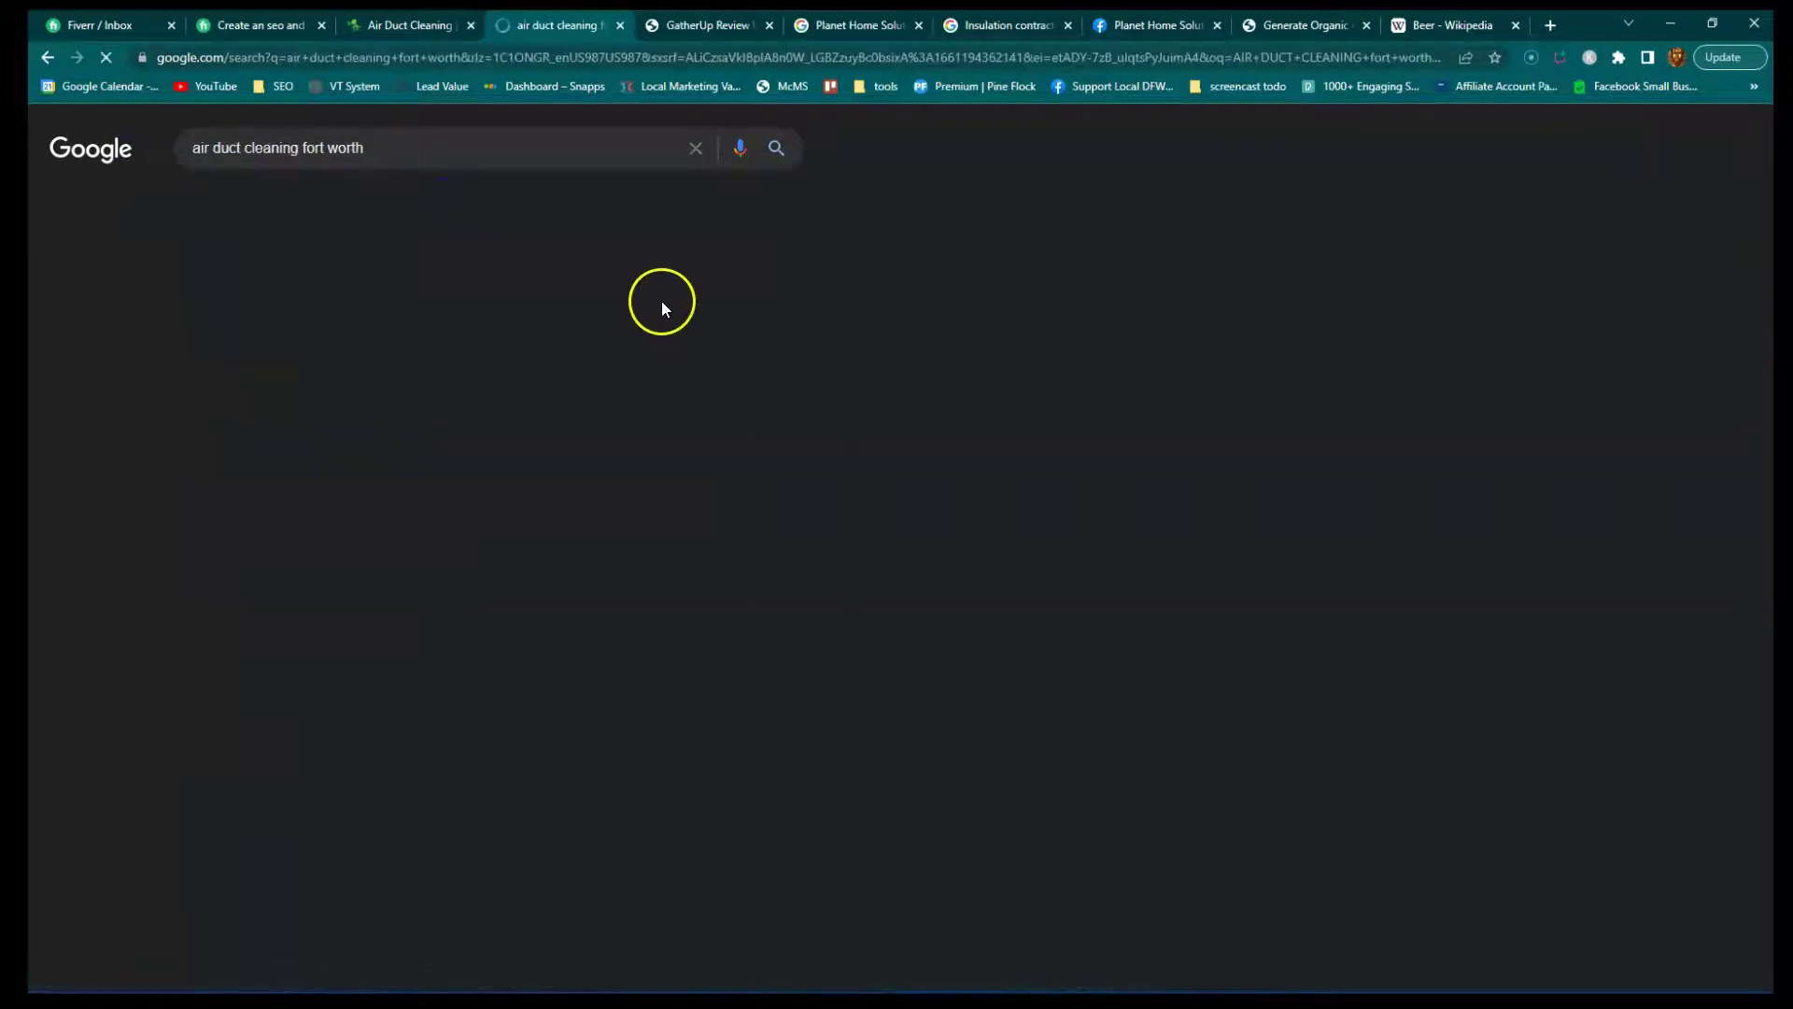
Examine the local air duct cleaning listings and the organic results for Fort Worth.
scroll(403, 572, "down", 2)
scroll(403, 573, "down", 2)
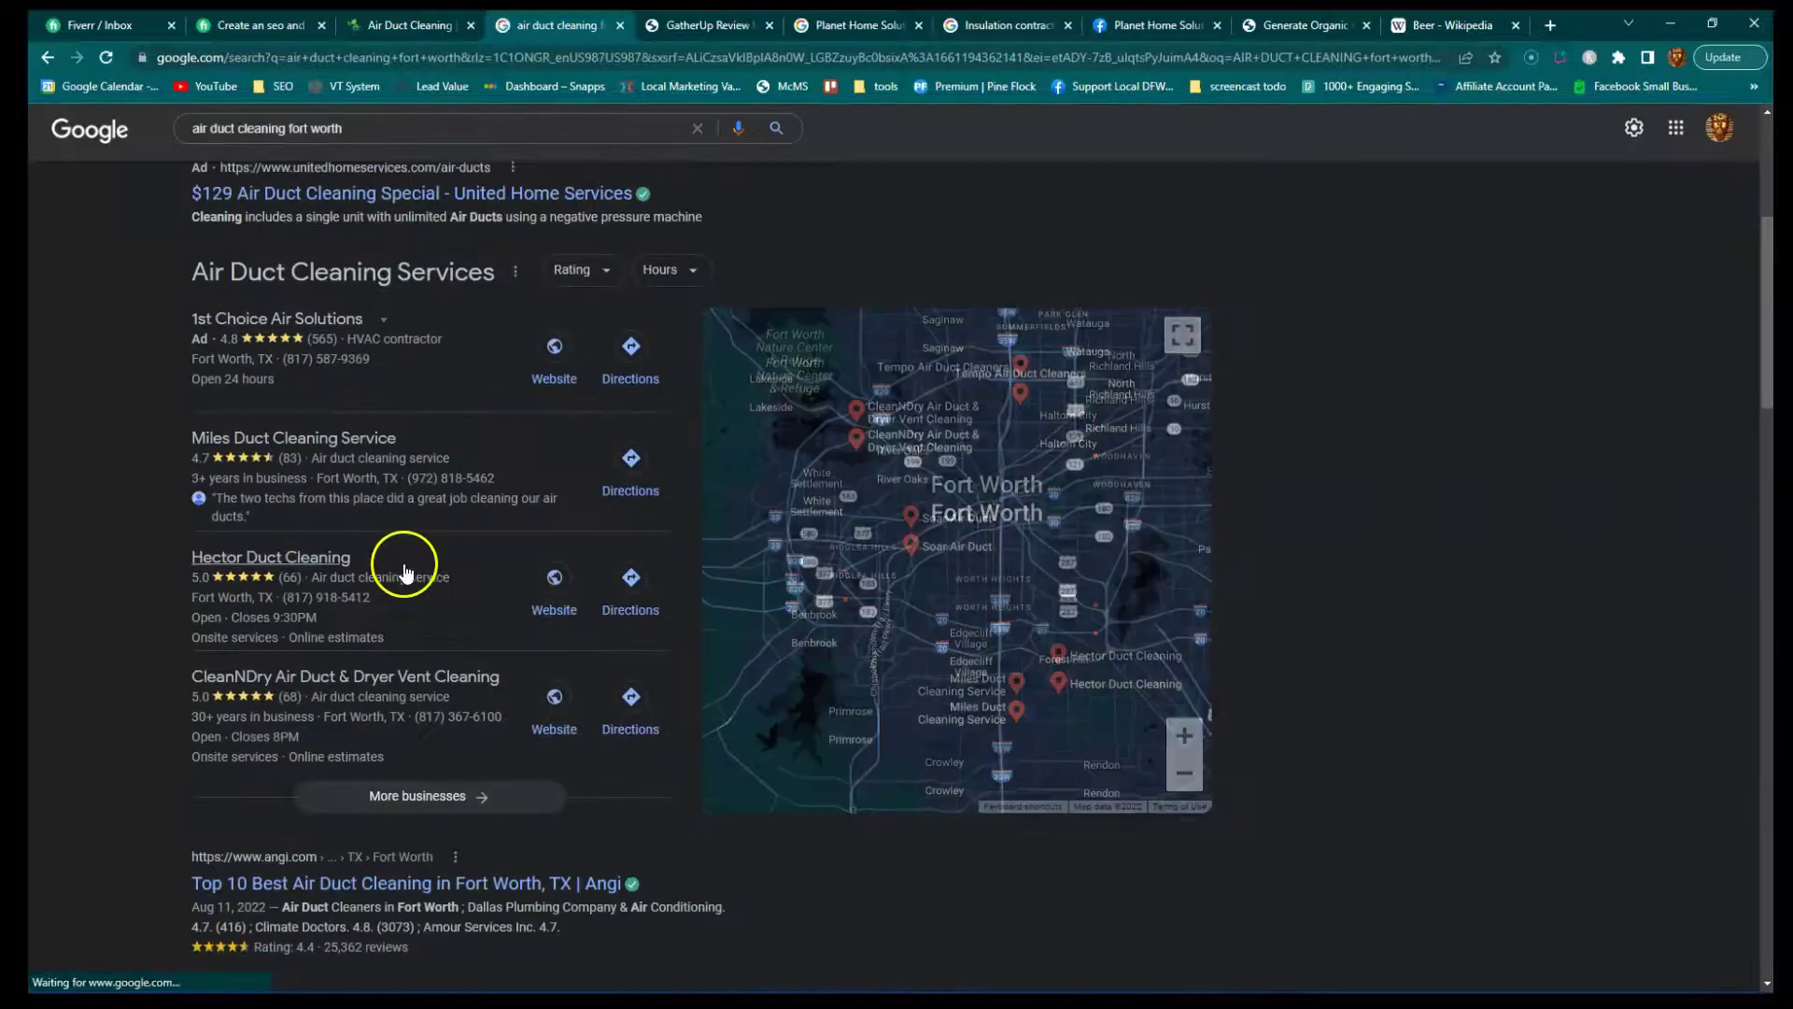
scroll(449, 497, "down", 1)
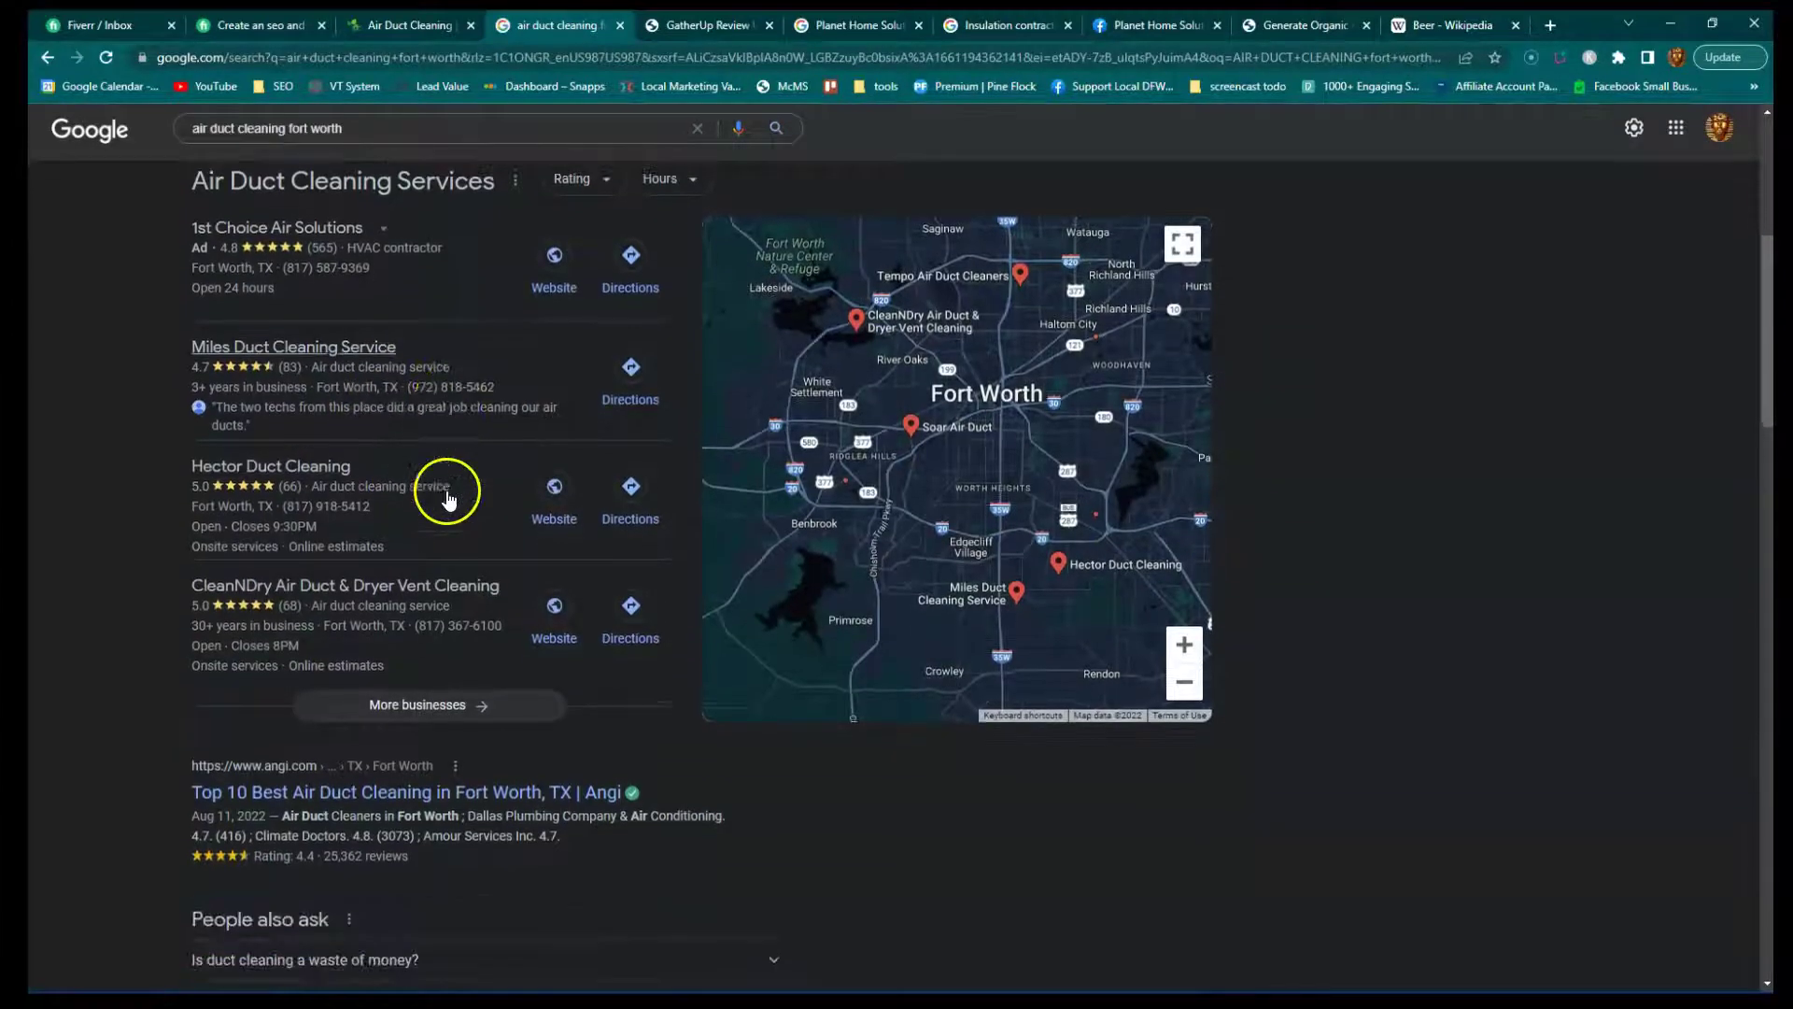
scroll(299, 652, "down", 4)
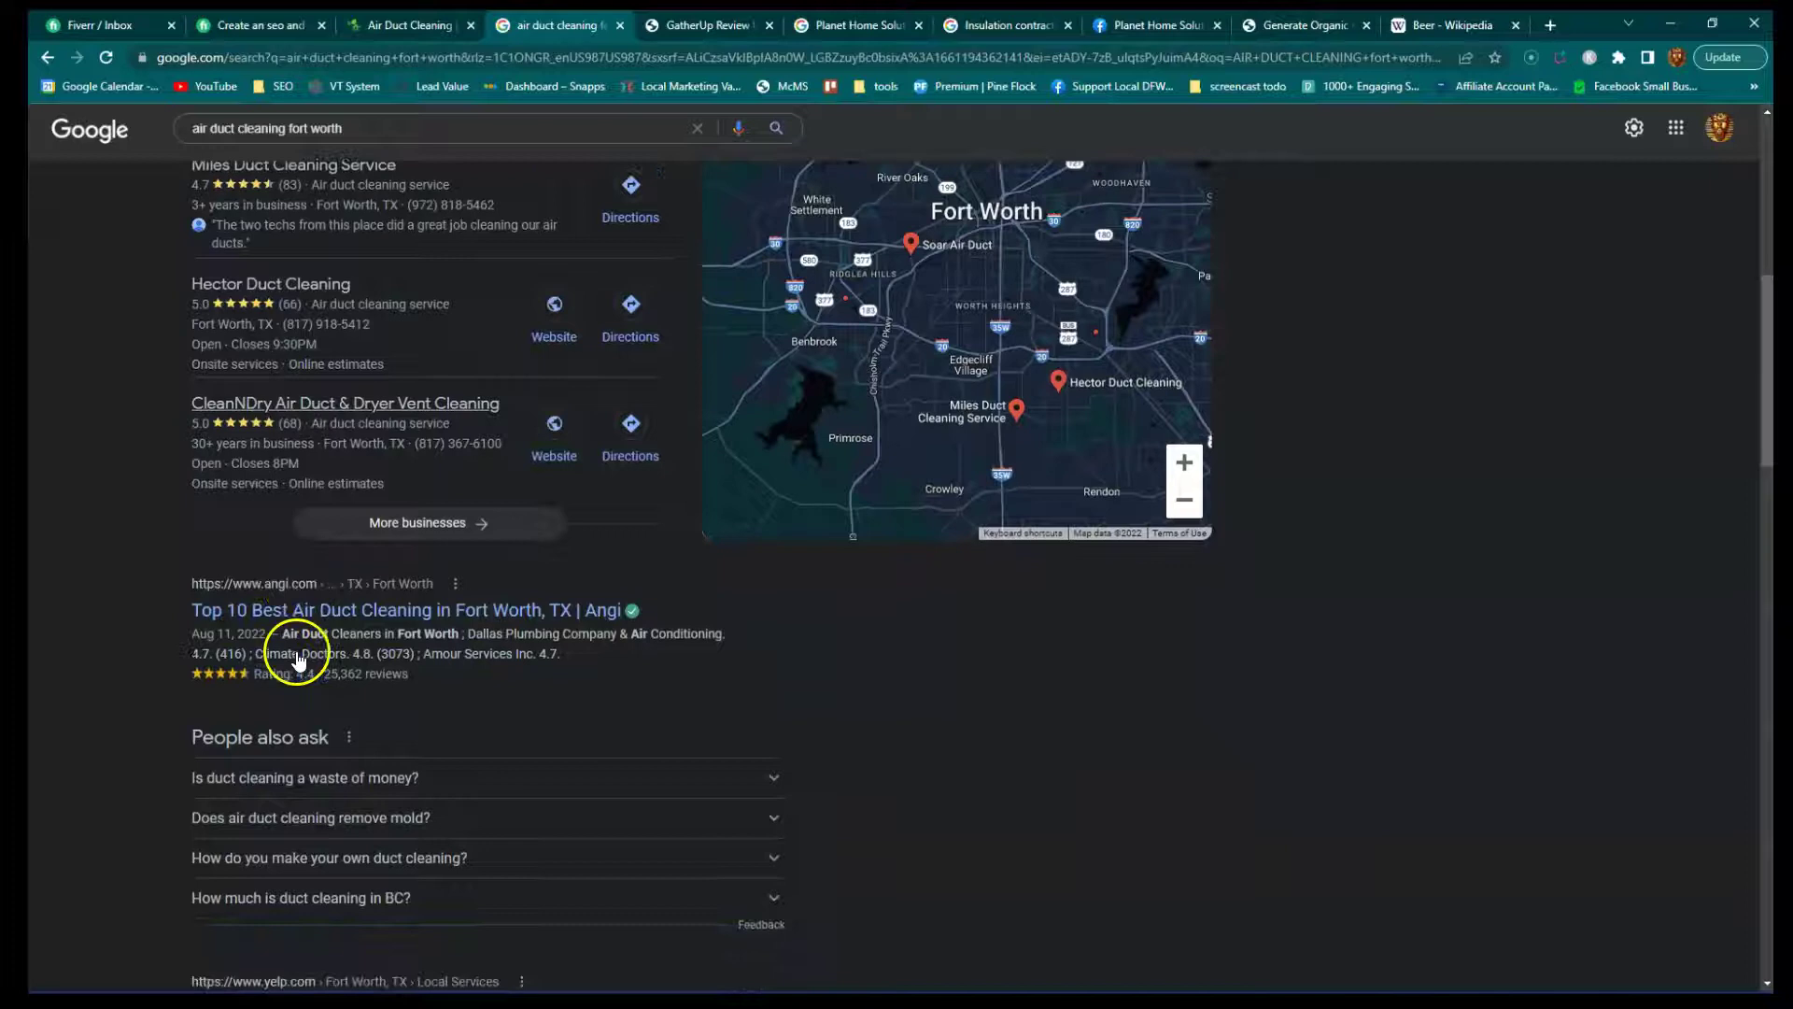
scroll(299, 644, "down", 4)
Open Dalworth Clean's air duct cleaning page from the results and examine its content down to the service area.
left_click(298, 603)
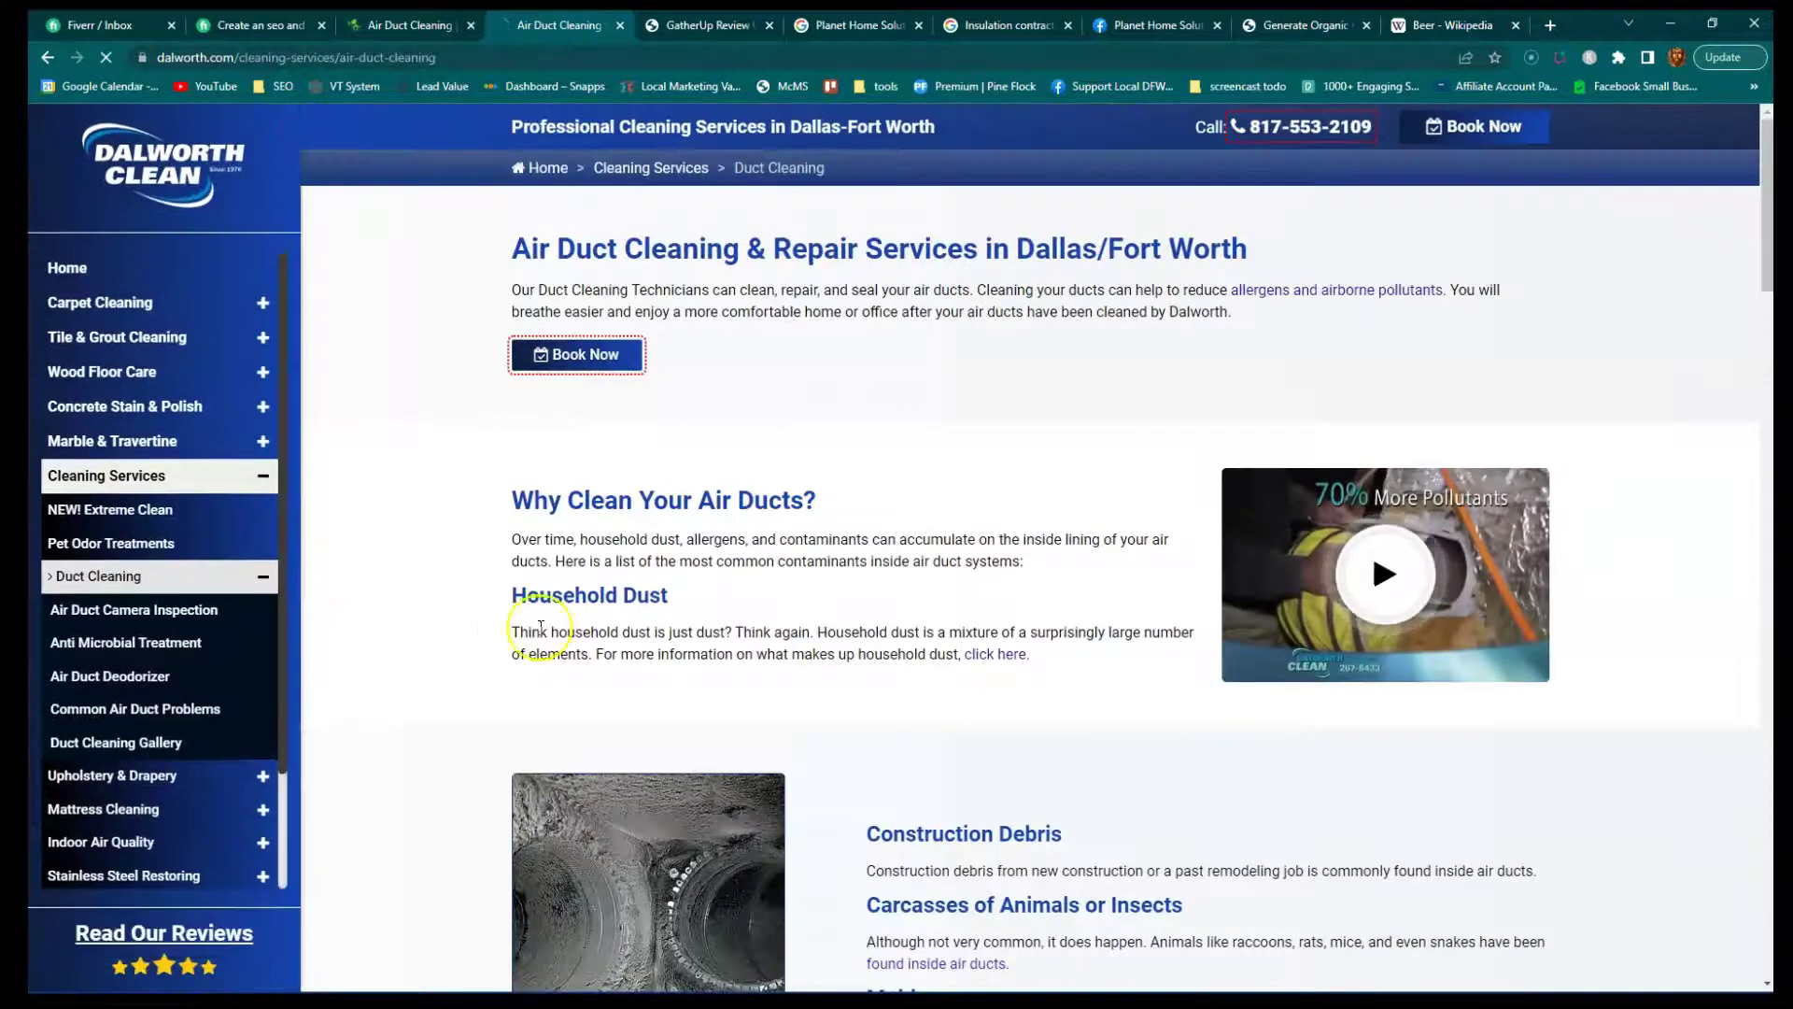
scroll(1149, 624, "down", 13)
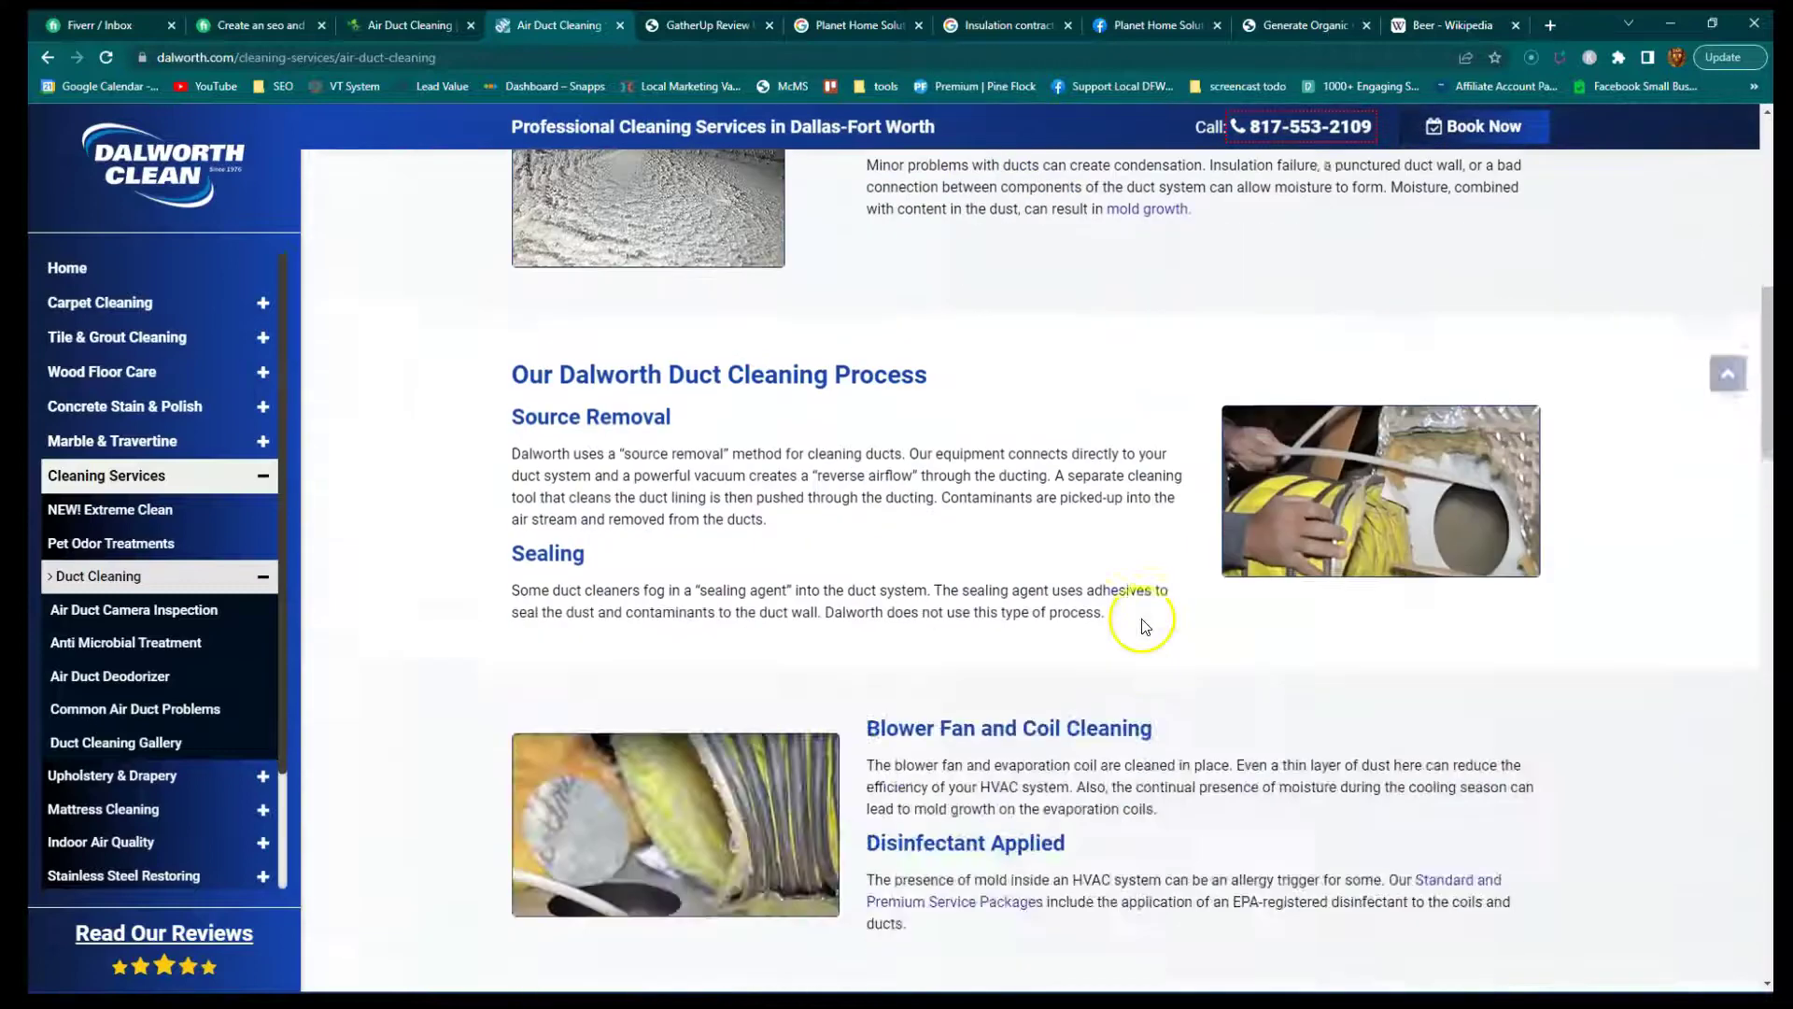
scroll(1146, 624, "down", 12)
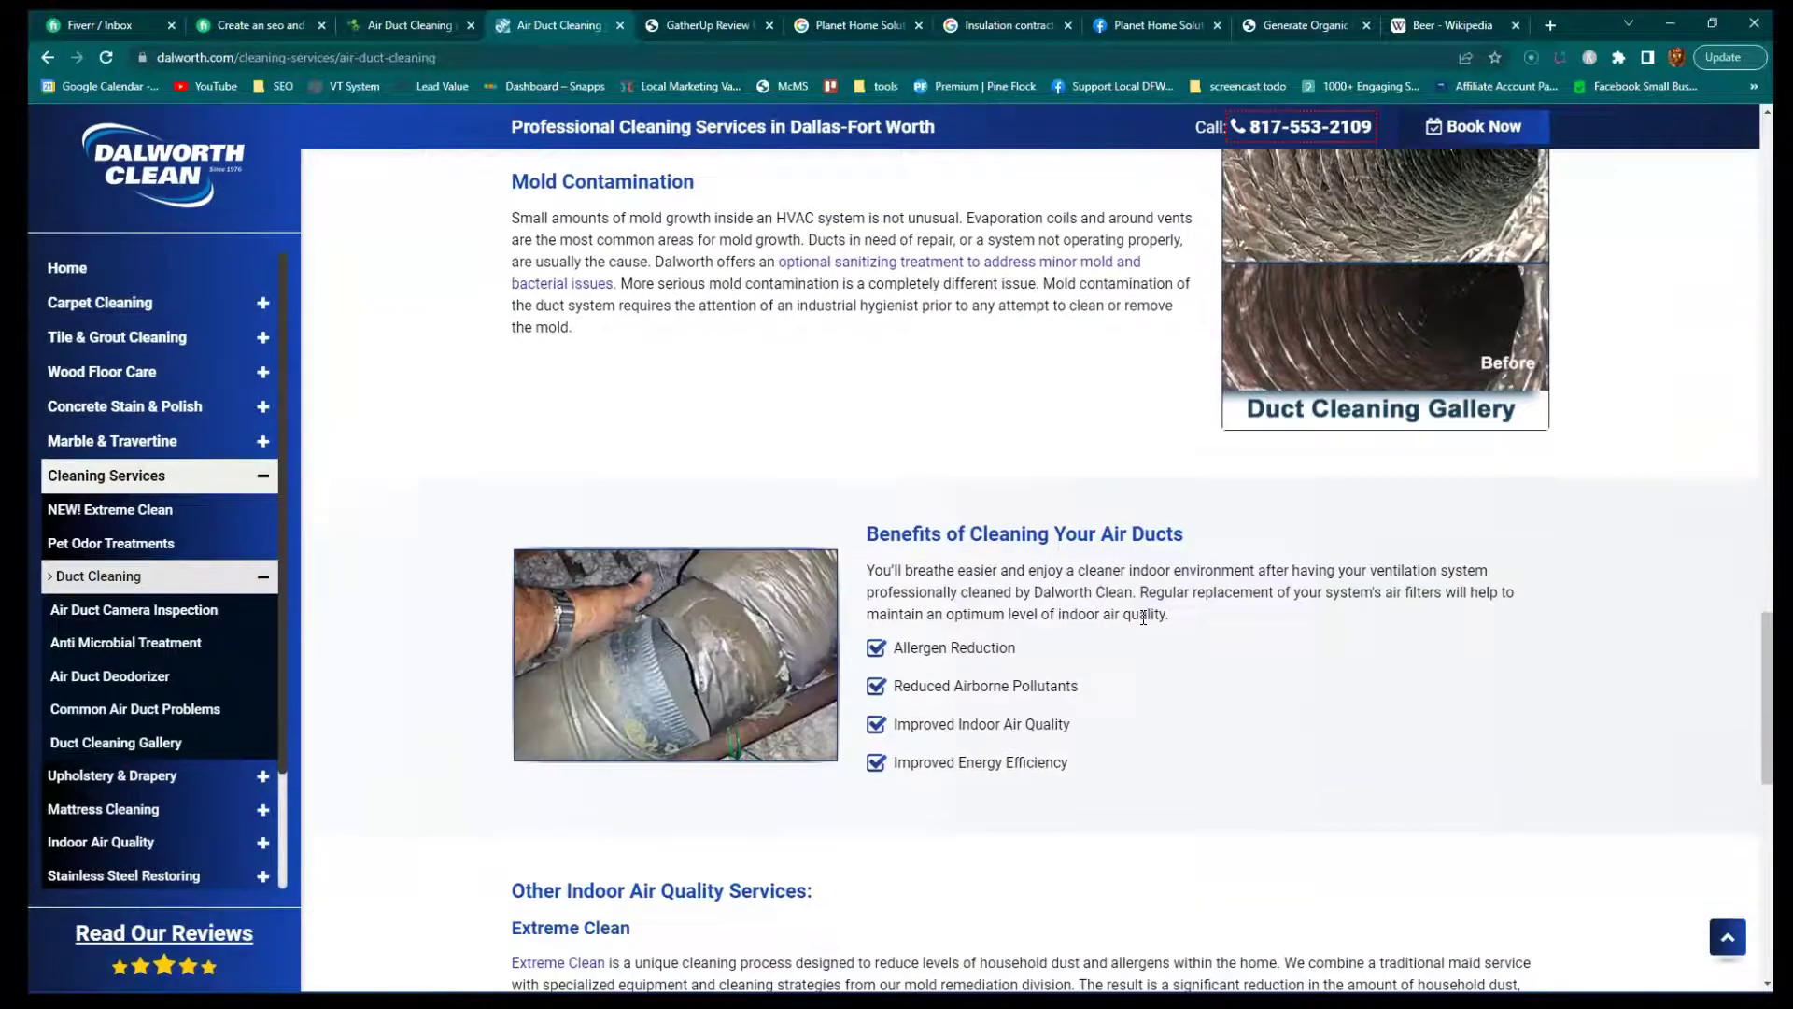
scroll(1143, 616, "down", 9)
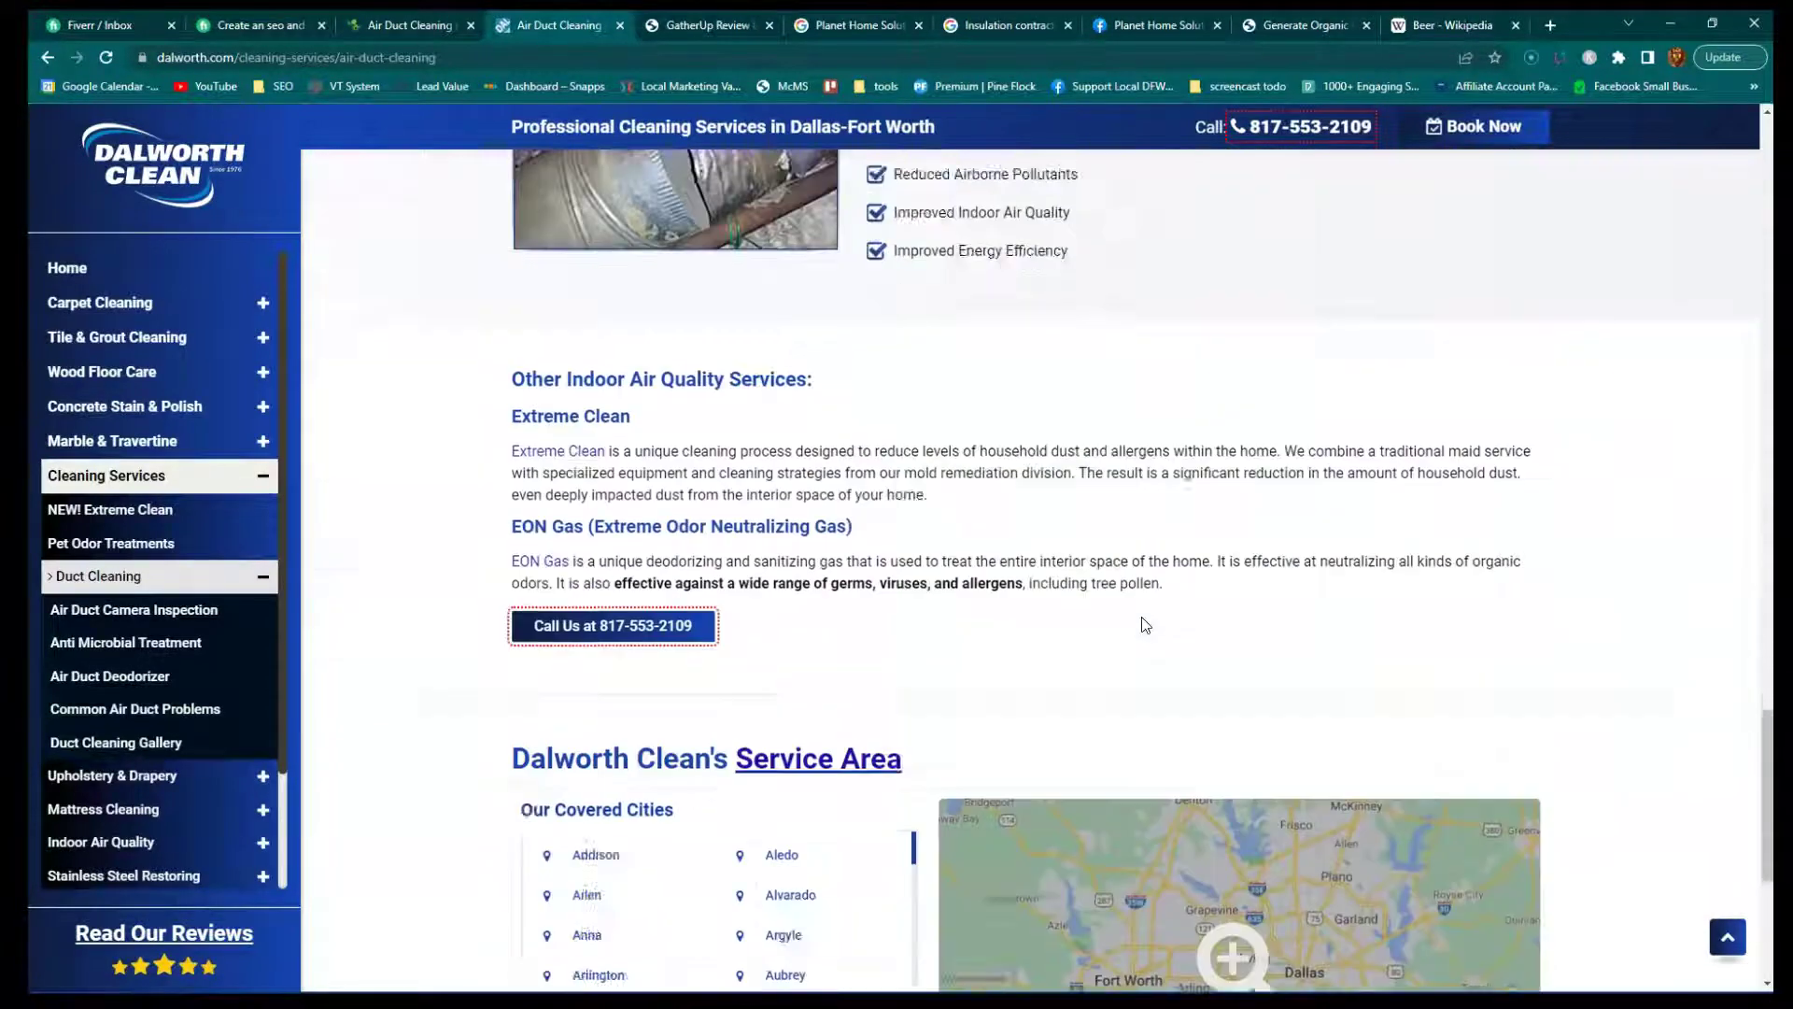
View Dalworth Clean's Air Duct Camera Inspection subpage in full, and return to the company's main duct cleaning page.
left_click(409, 613)
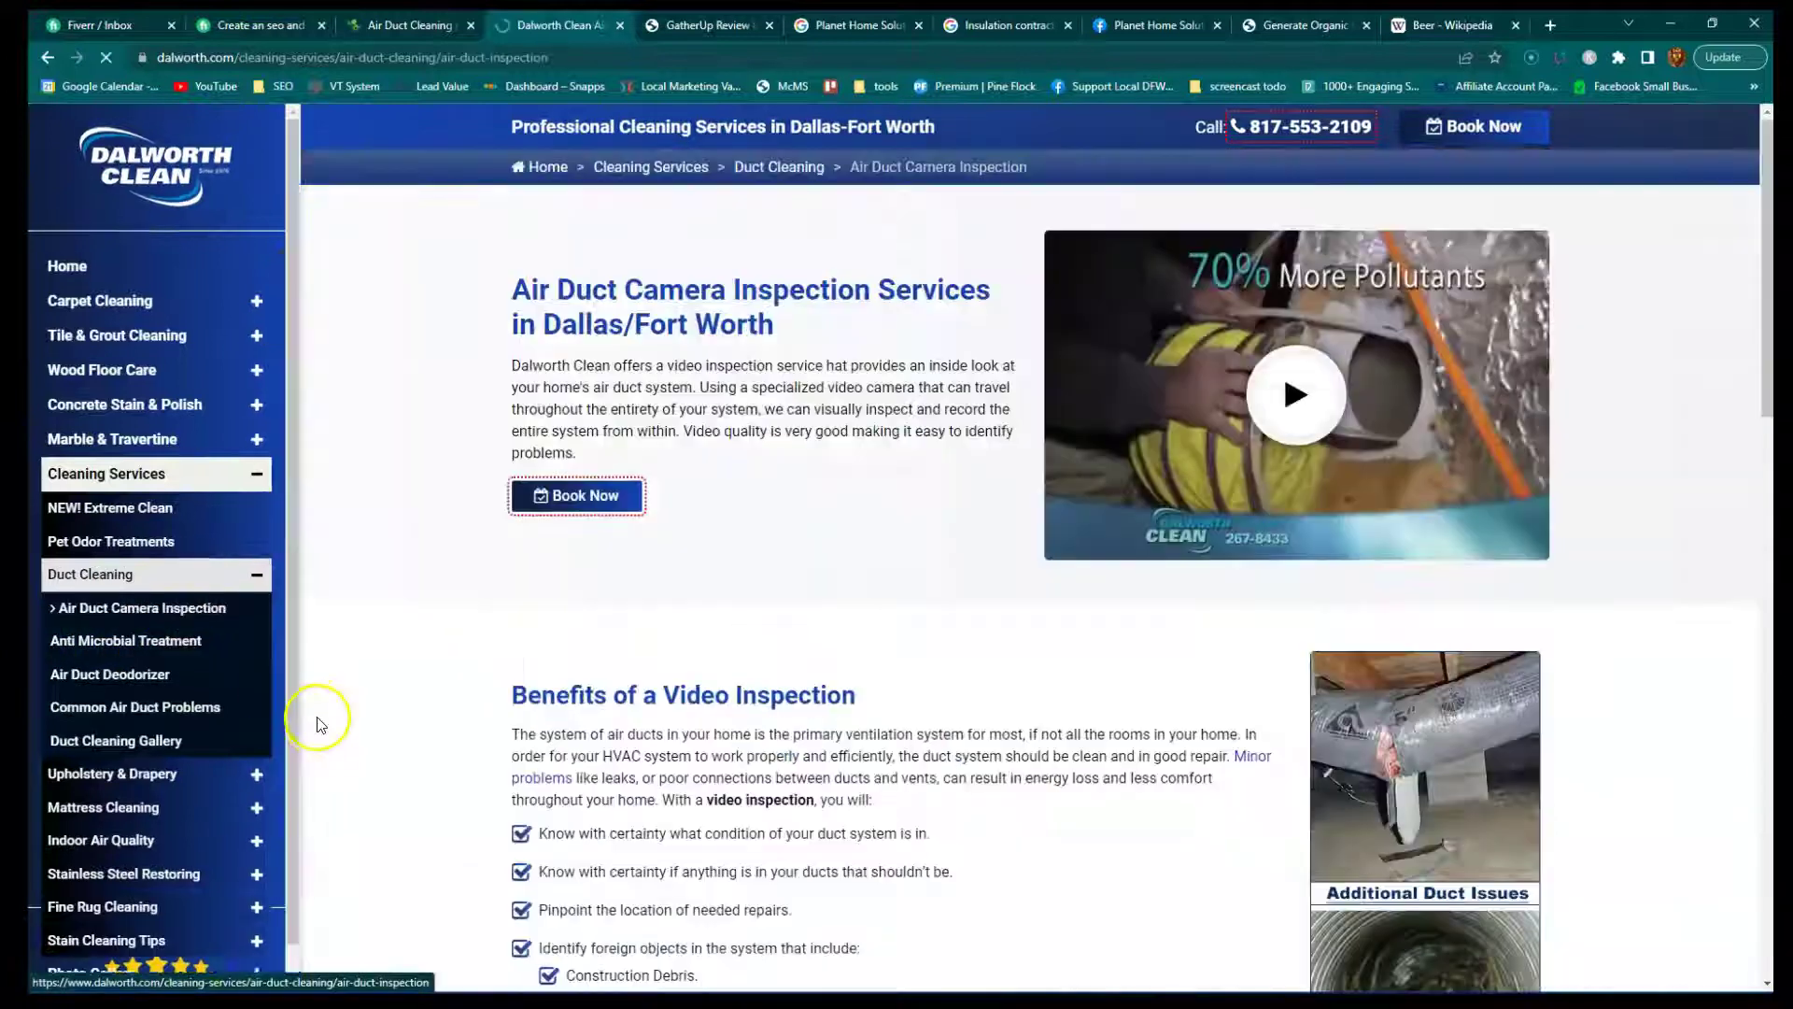
scroll(389, 733, "down", 9)
scroll(390, 741, "down", 10)
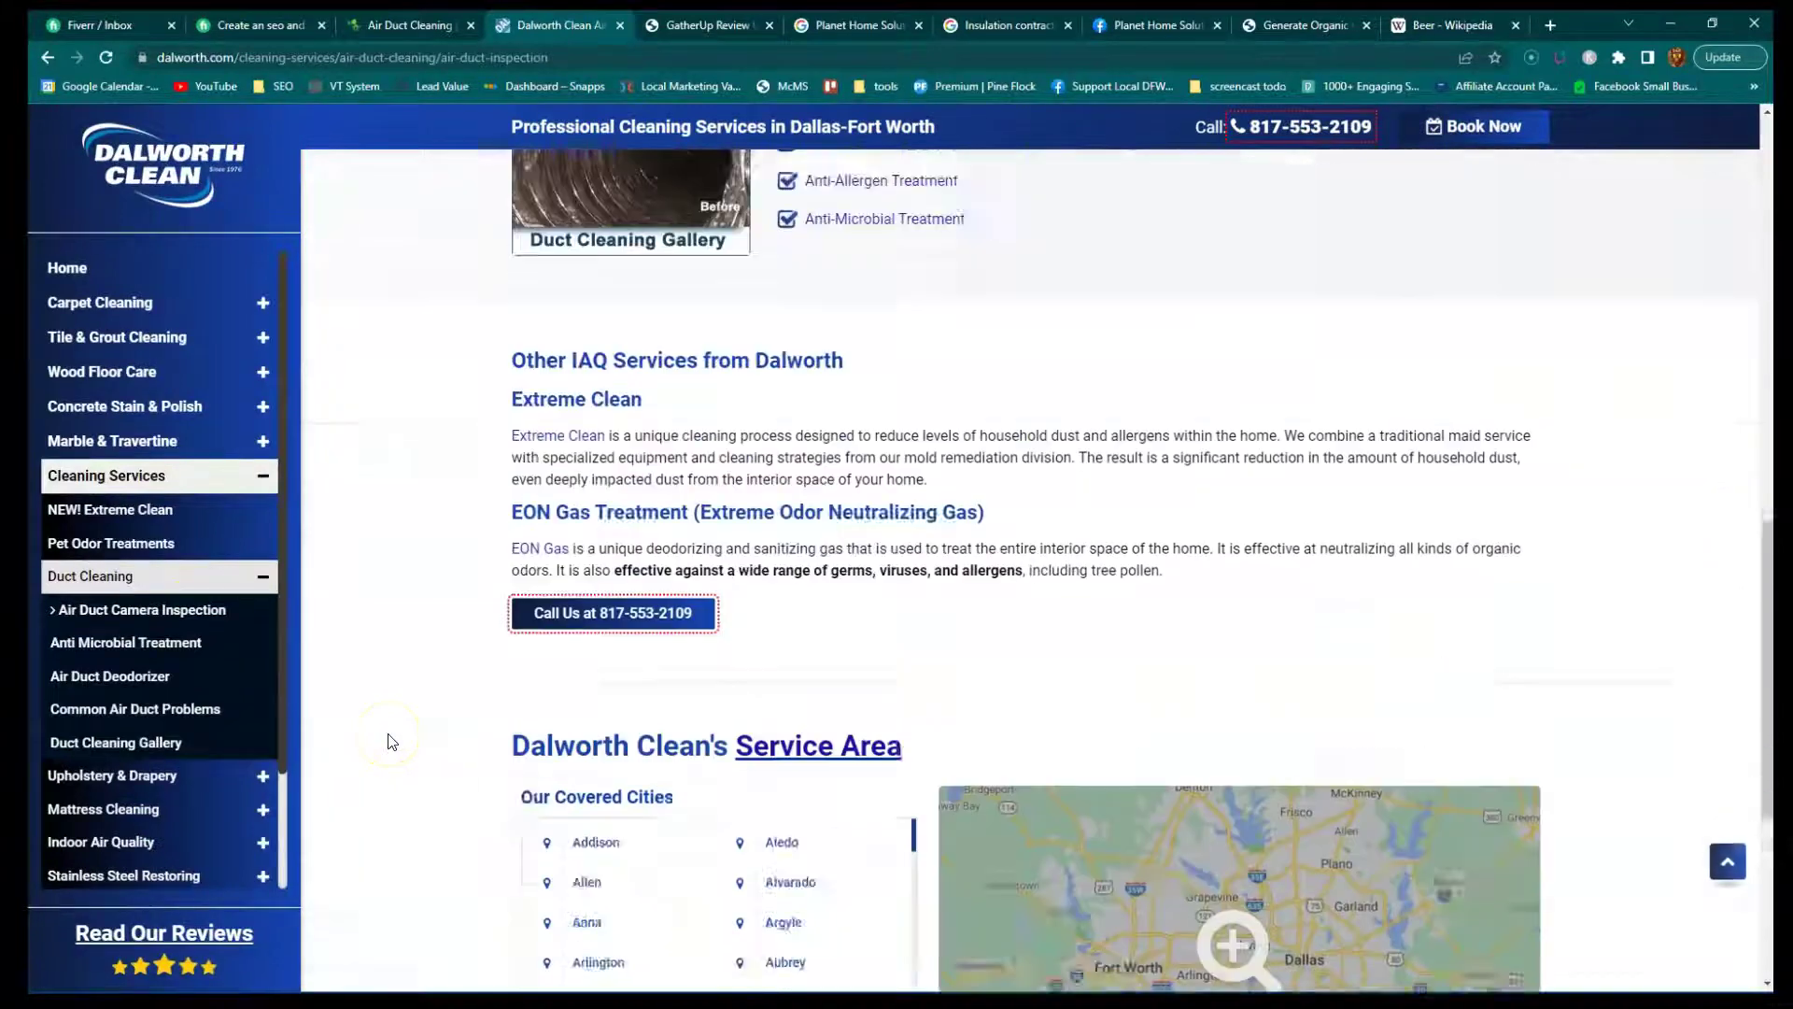
scroll(390, 741, "up", 18)
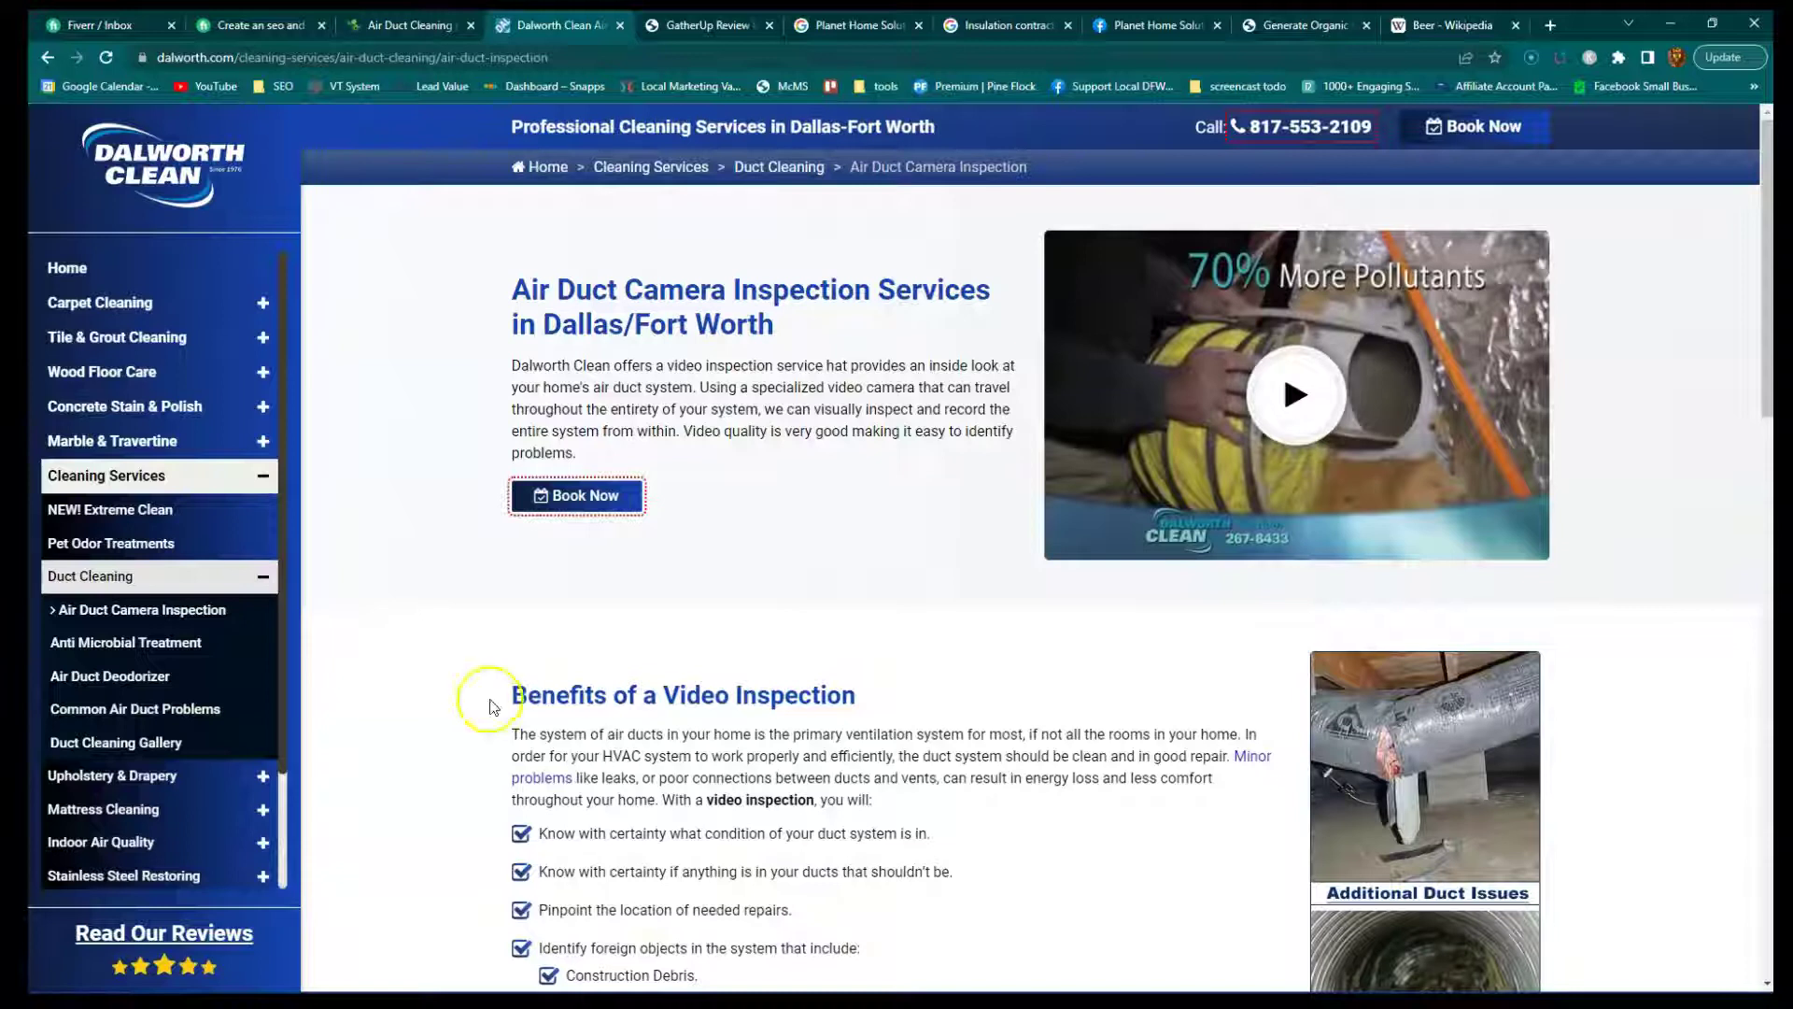
left_click(44, 58)
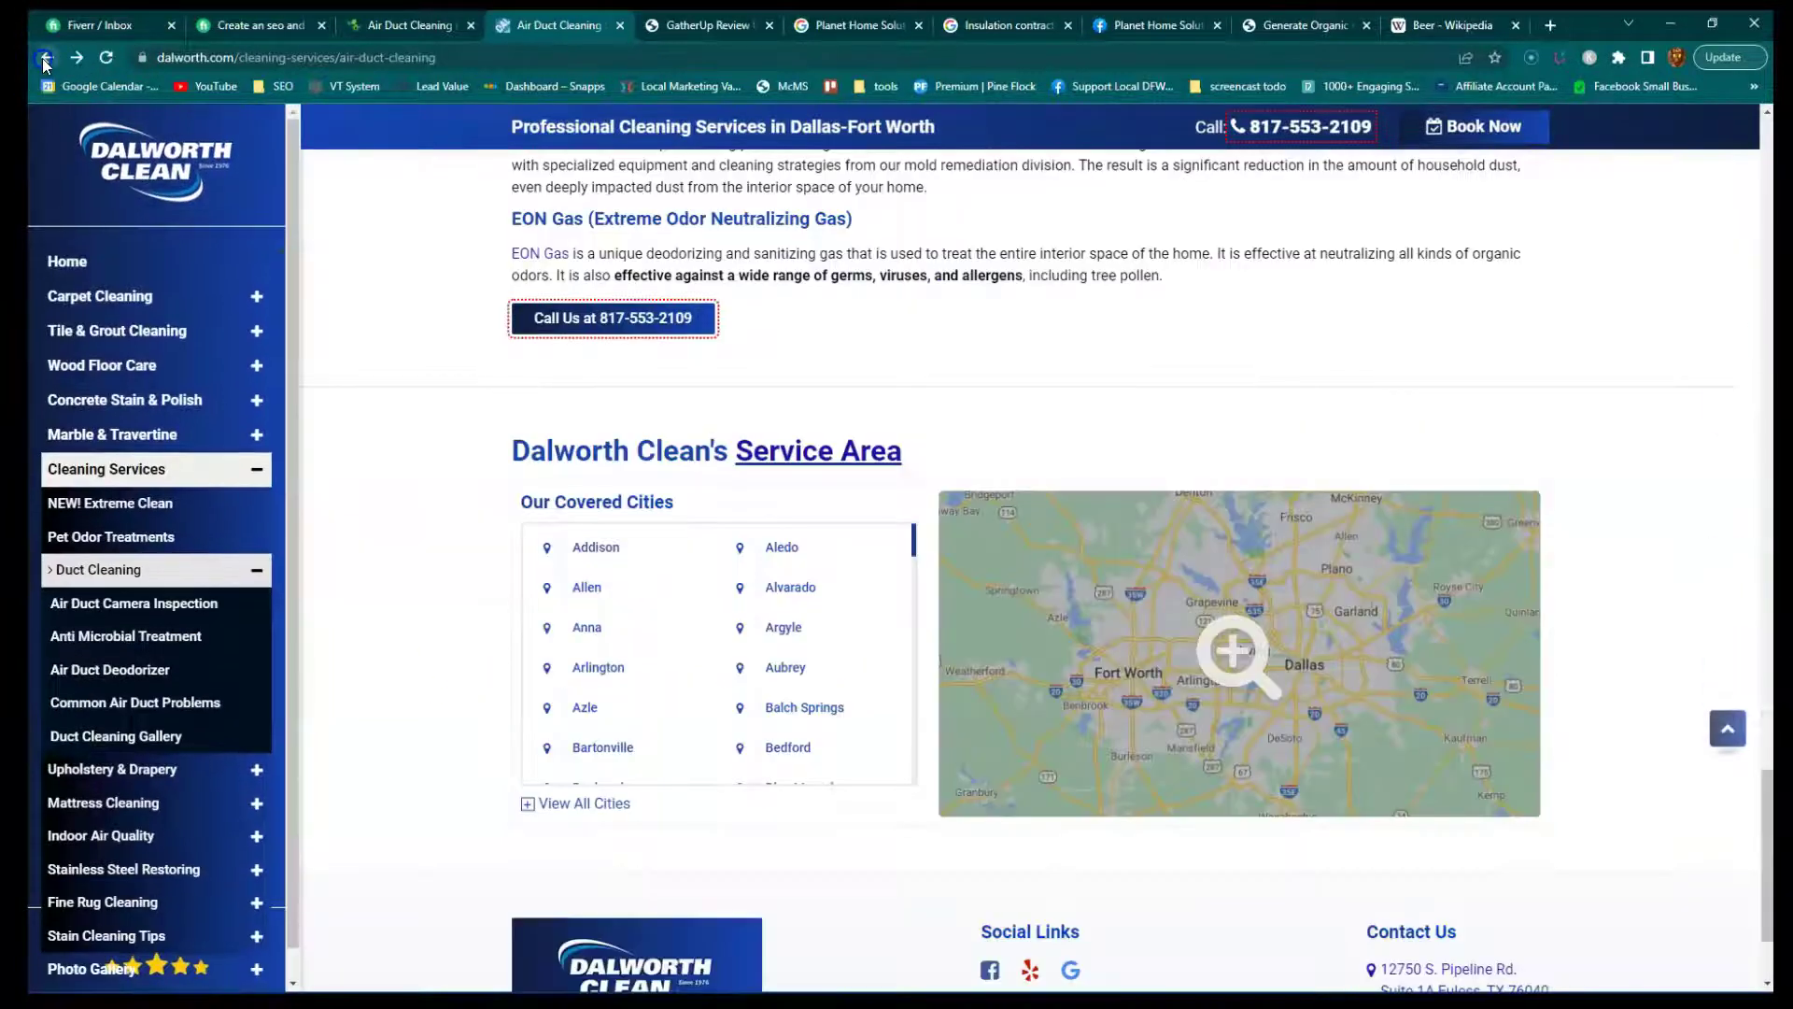
Return to the "air duct cleaning fort worth" results and expand the questions on duct cleaning cost in BC and making your own duct cleaning.
left_click(42, 58)
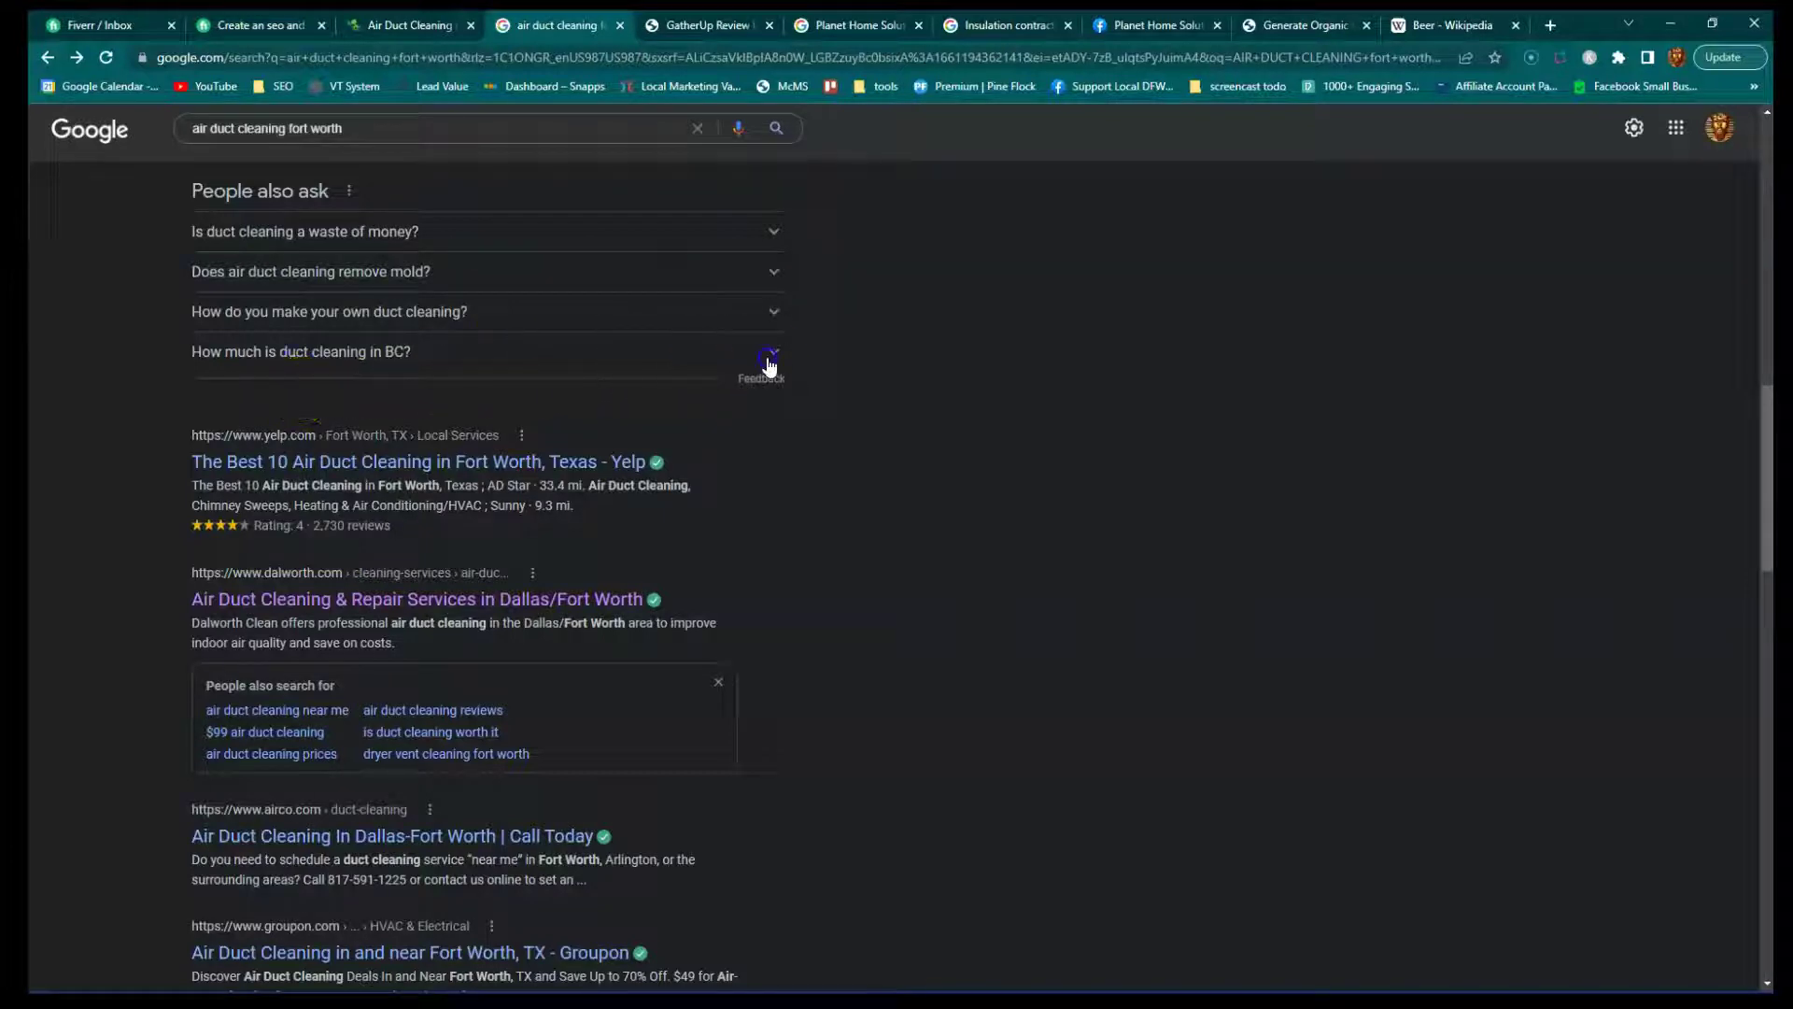
left_click(772, 357)
scroll(868, 420, "up", 2)
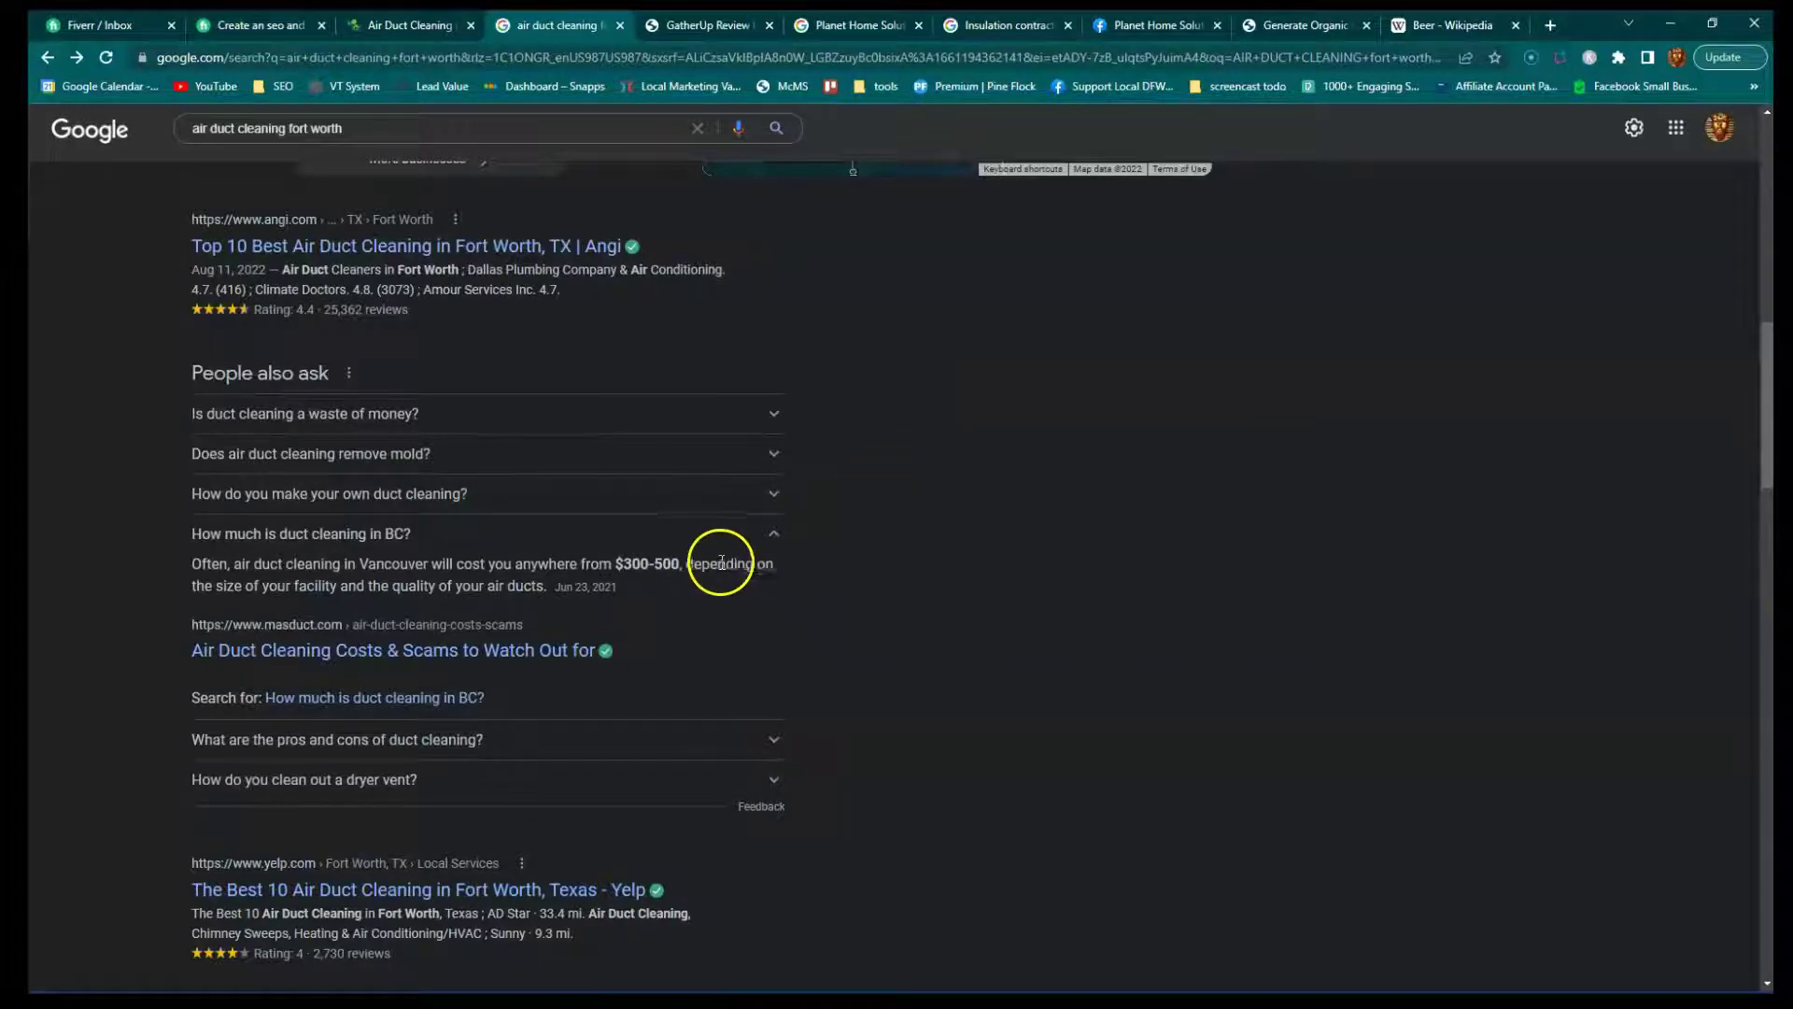
left_click(745, 495)
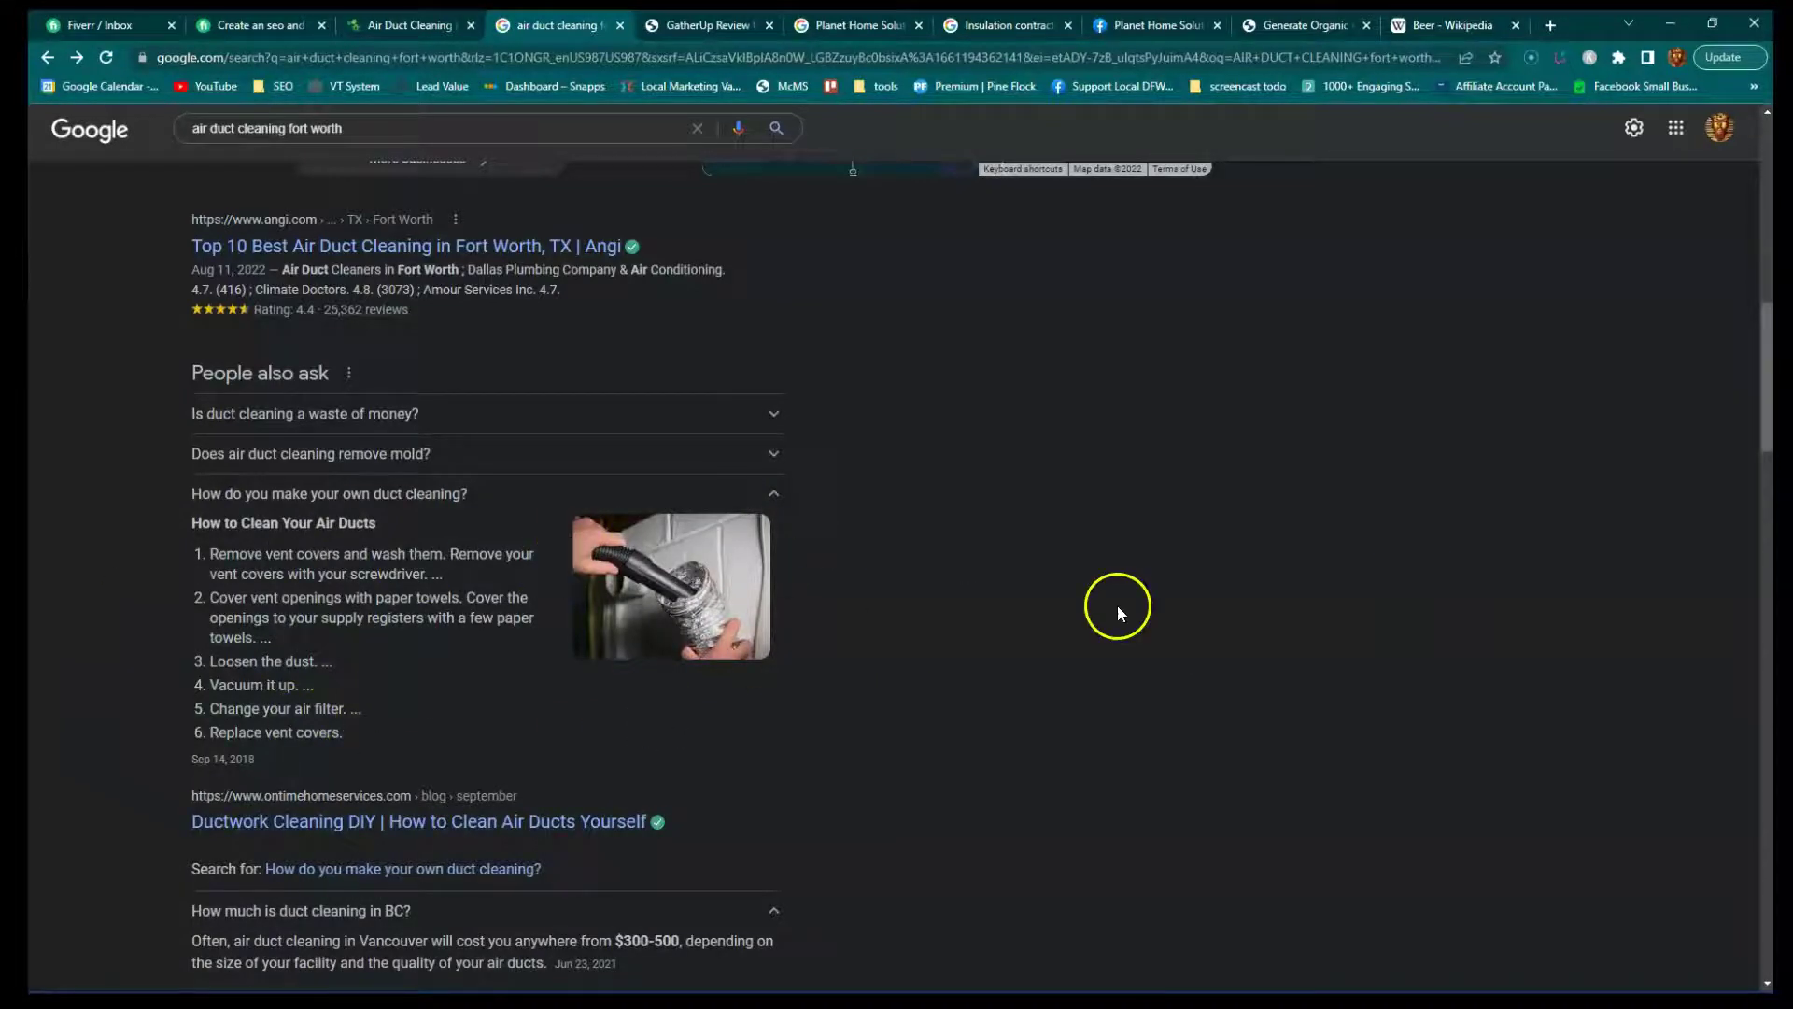
scroll(1120, 613, "up", 3)
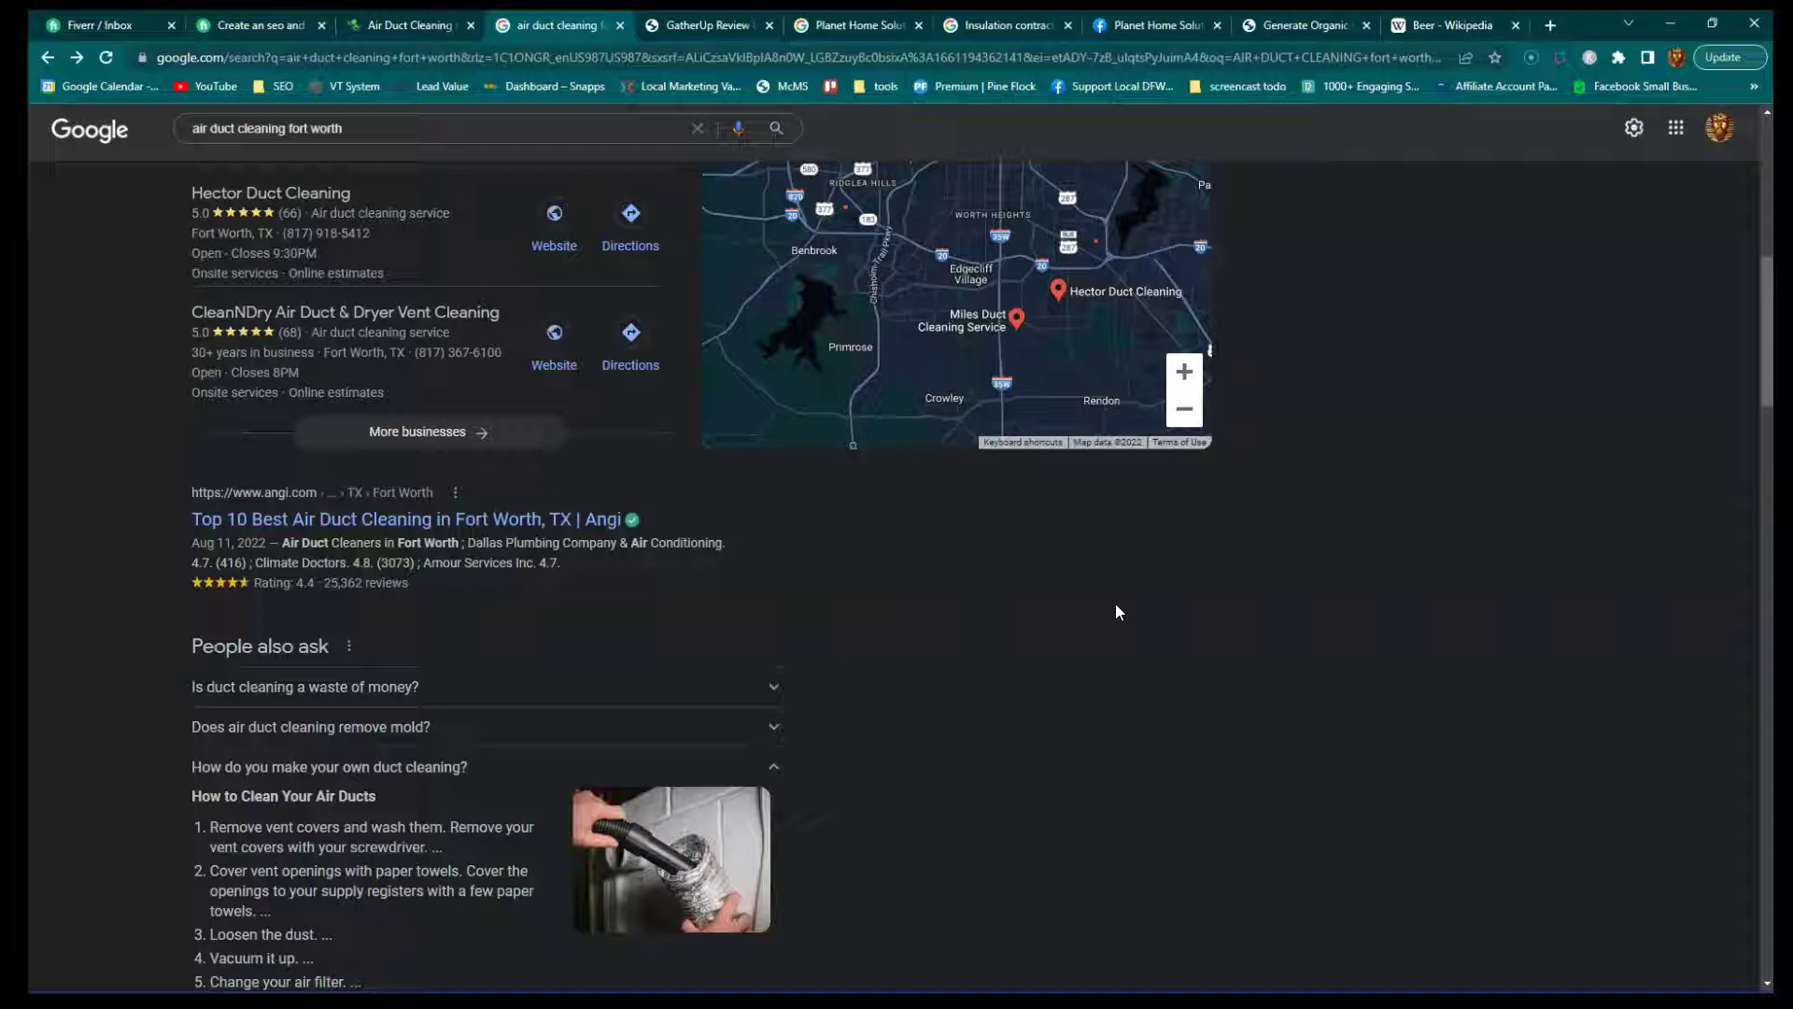
scroll(1111, 612, "up", 7)
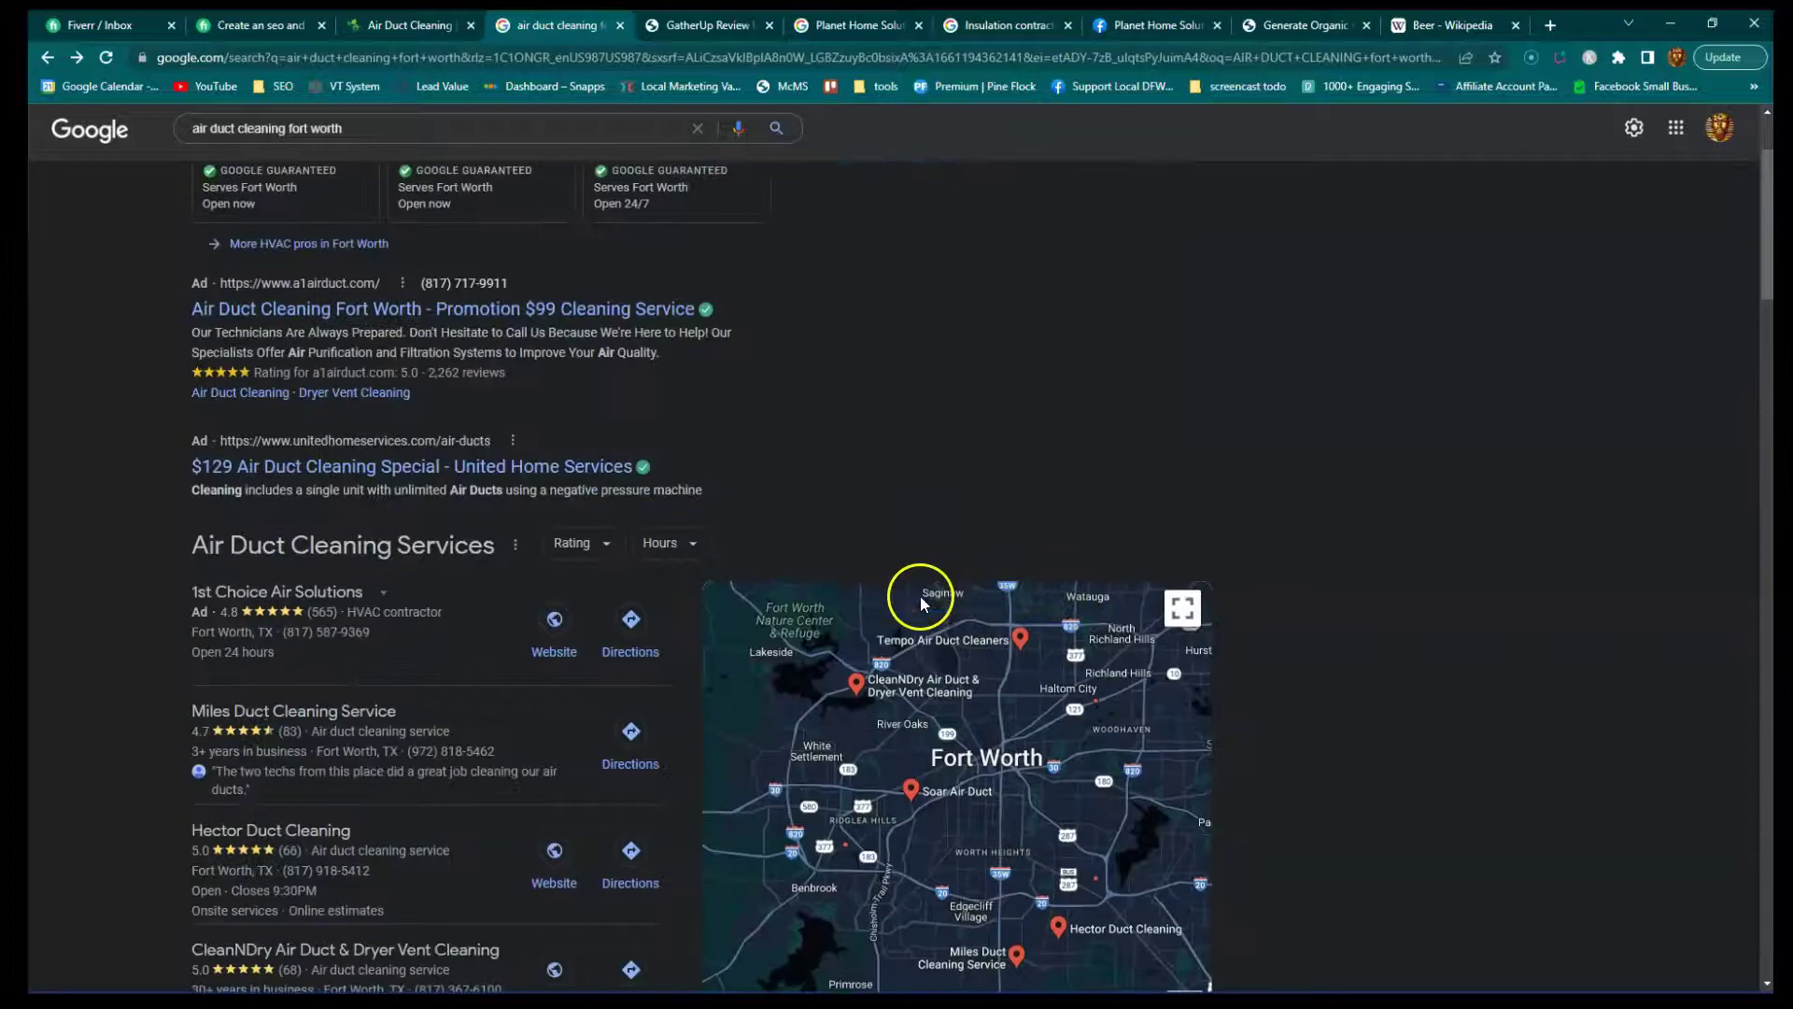
Bring up the Generate Organic Calls PDF diagram and highlight the word "CITATIONS".
left_click(719, 19)
left_click(806, 25)
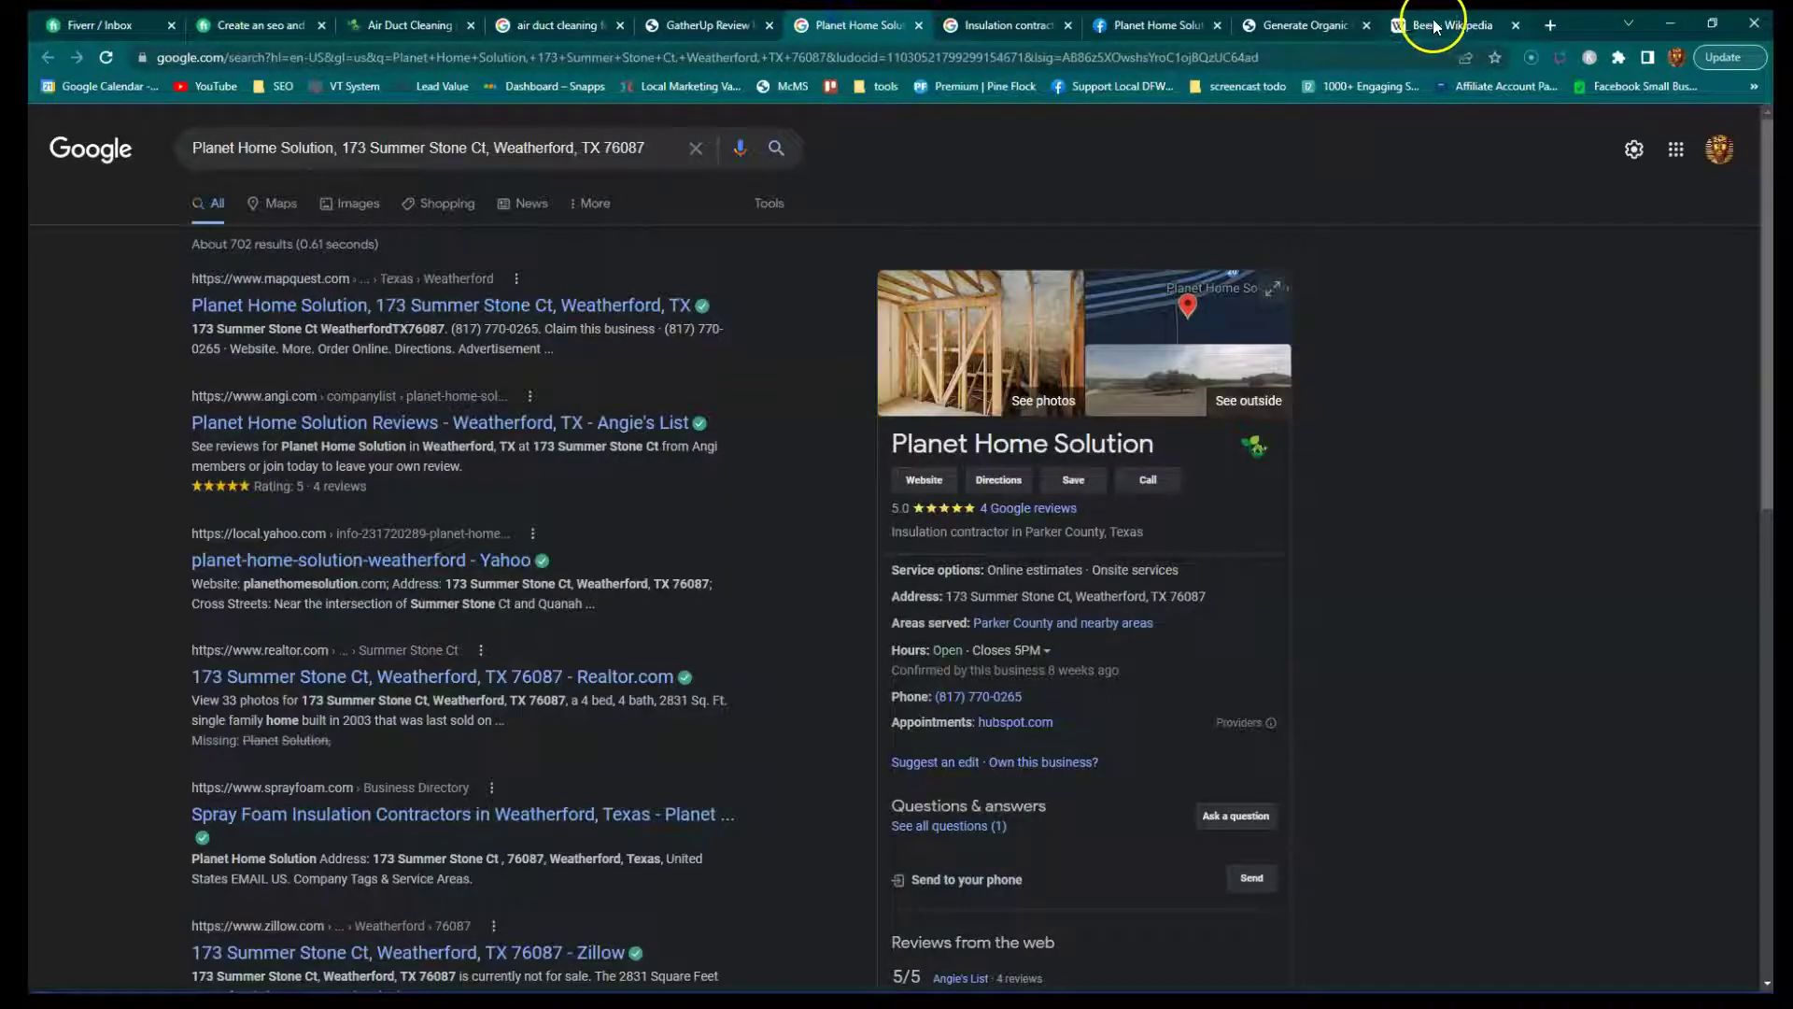
left_click(1297, 28)
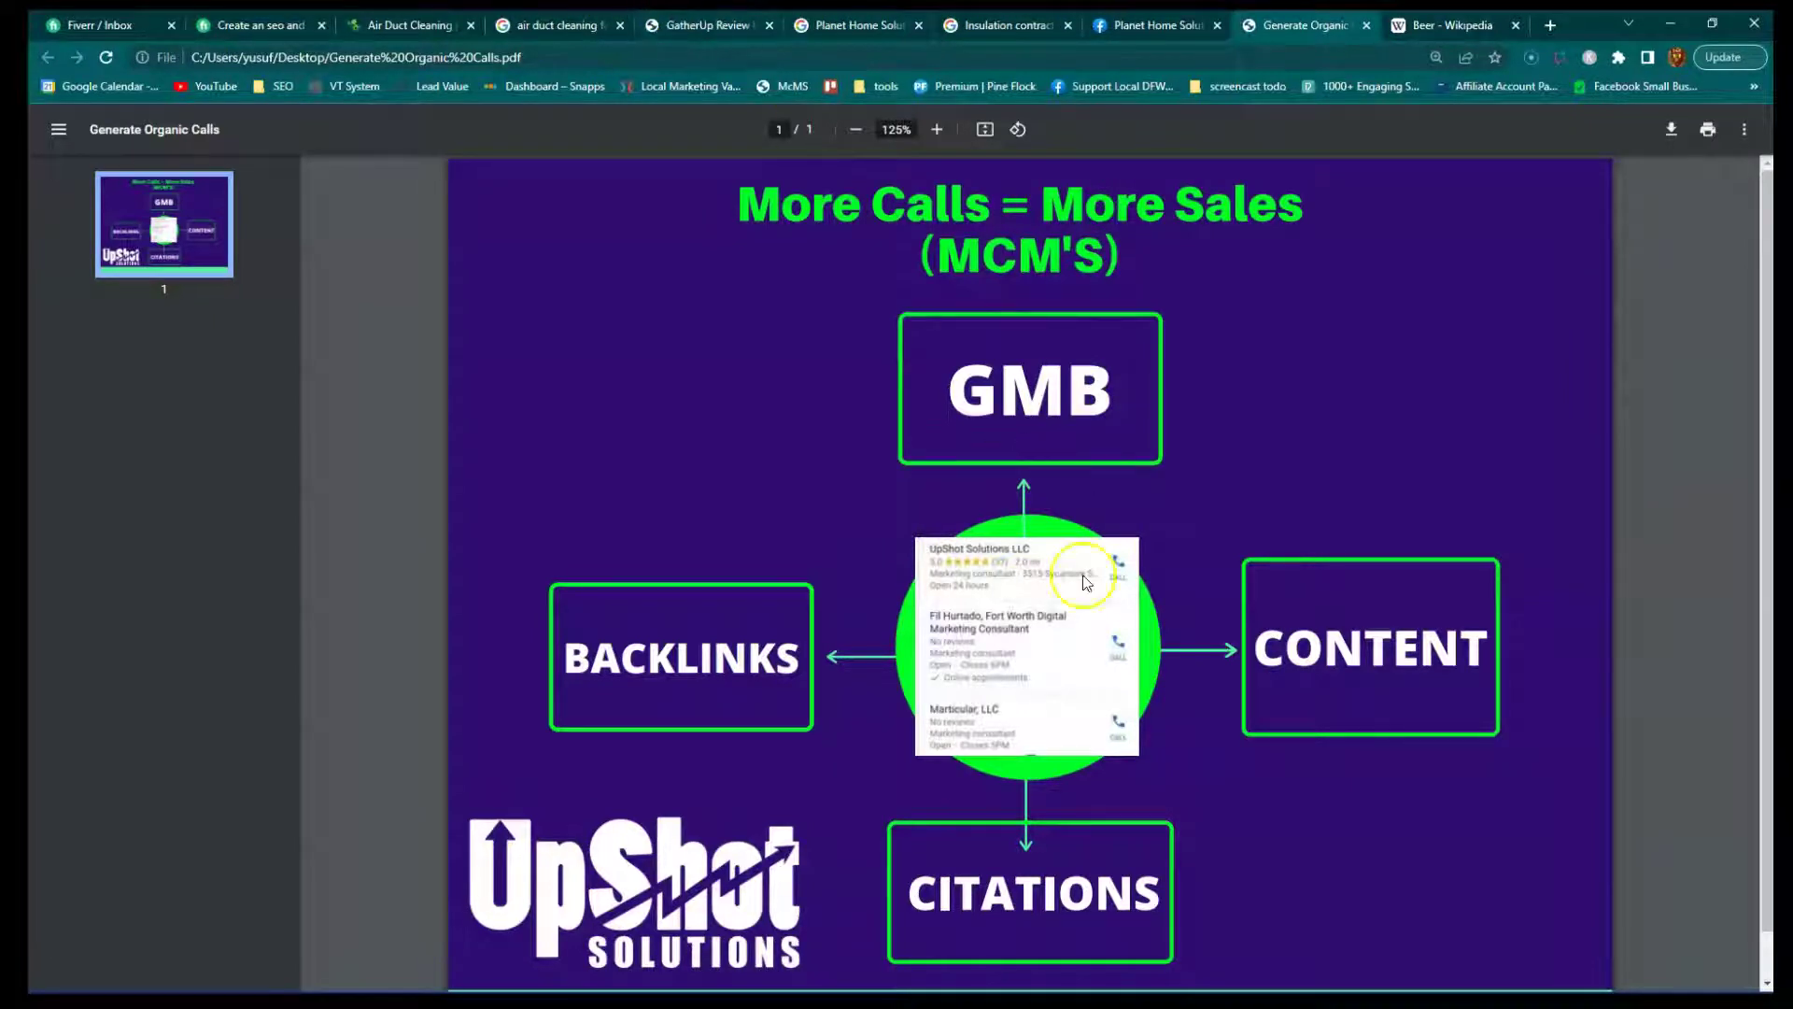
double_click(988, 902)
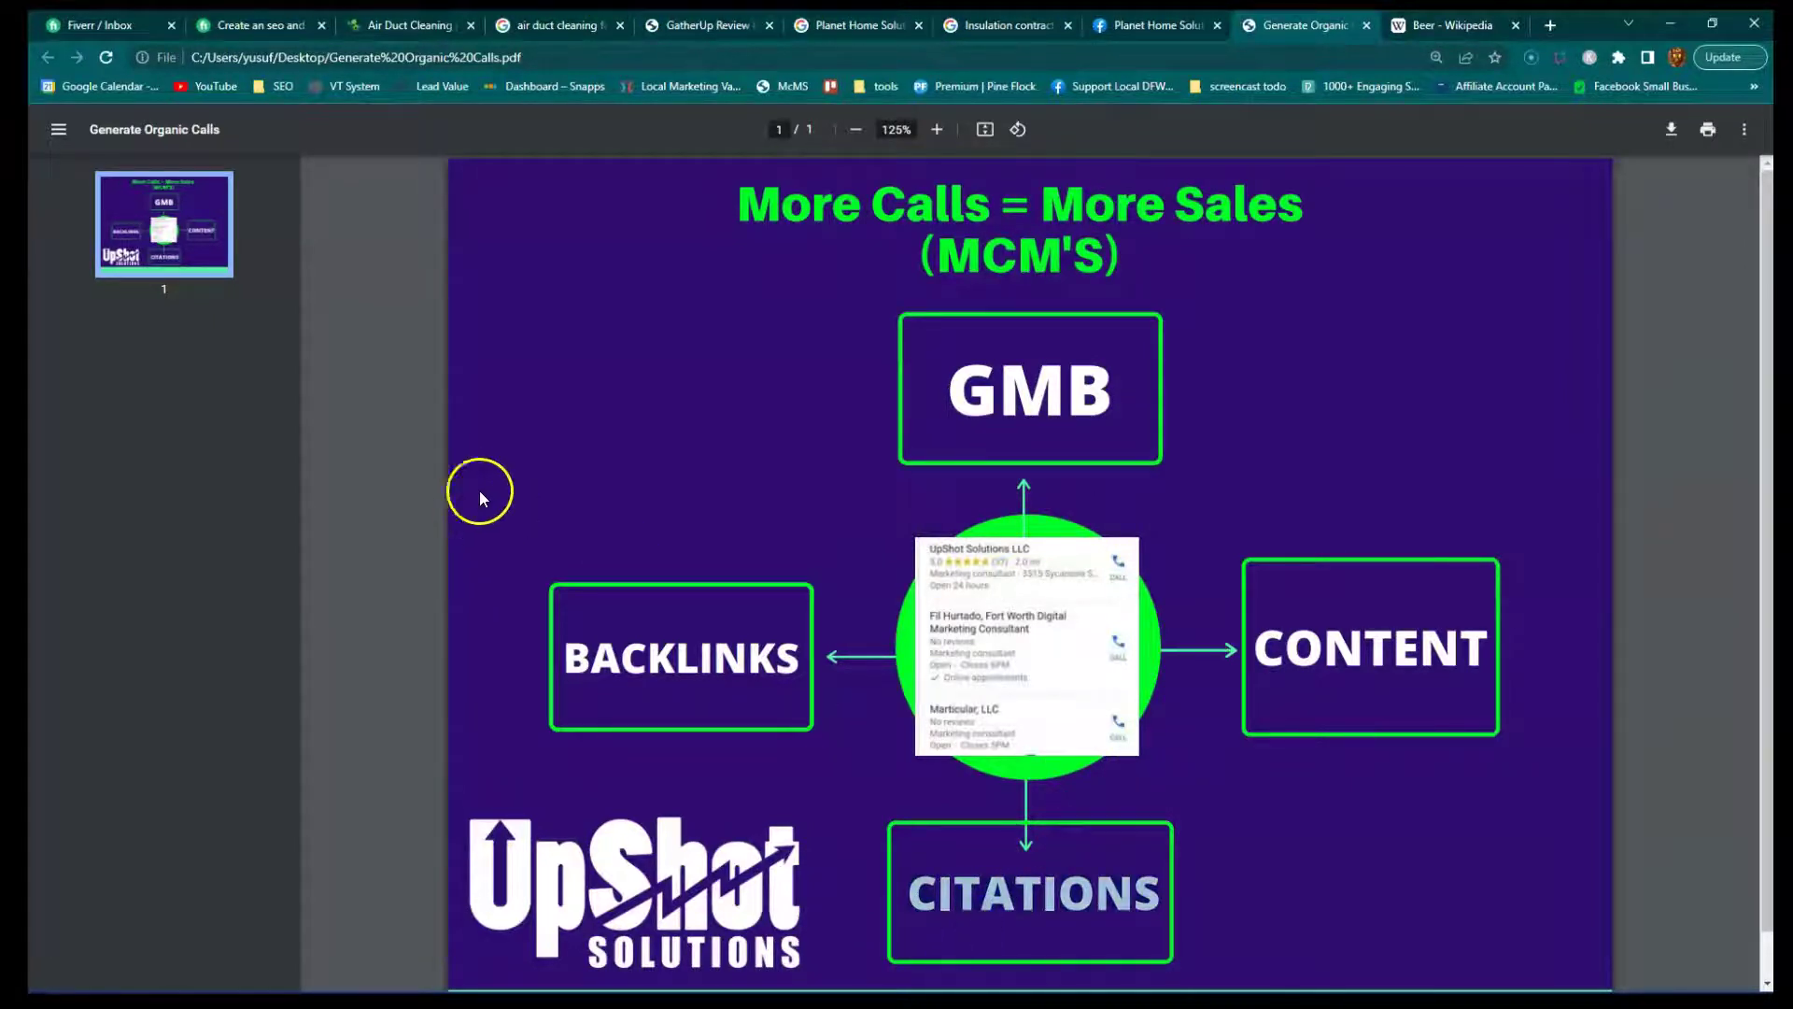
Review the business contact details in the About section of Planet Home Solution's Facebook page.
left_click(559, 25)
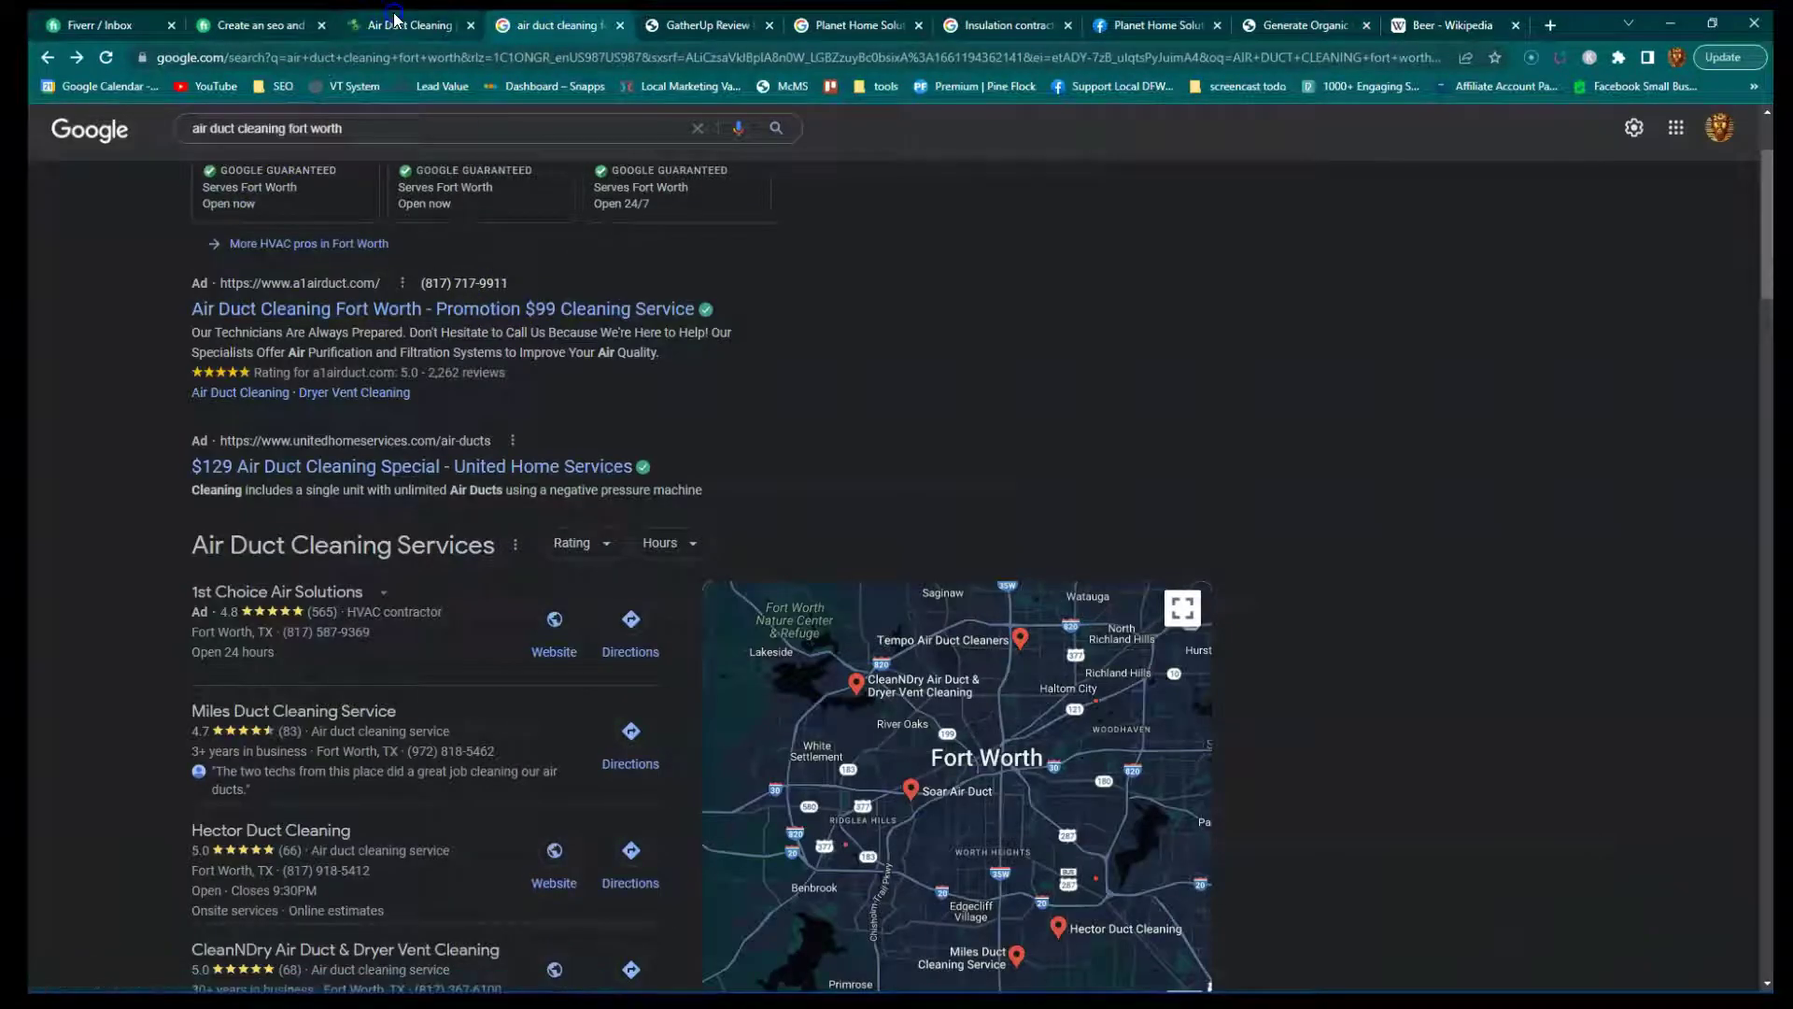
left_click(355, 26)
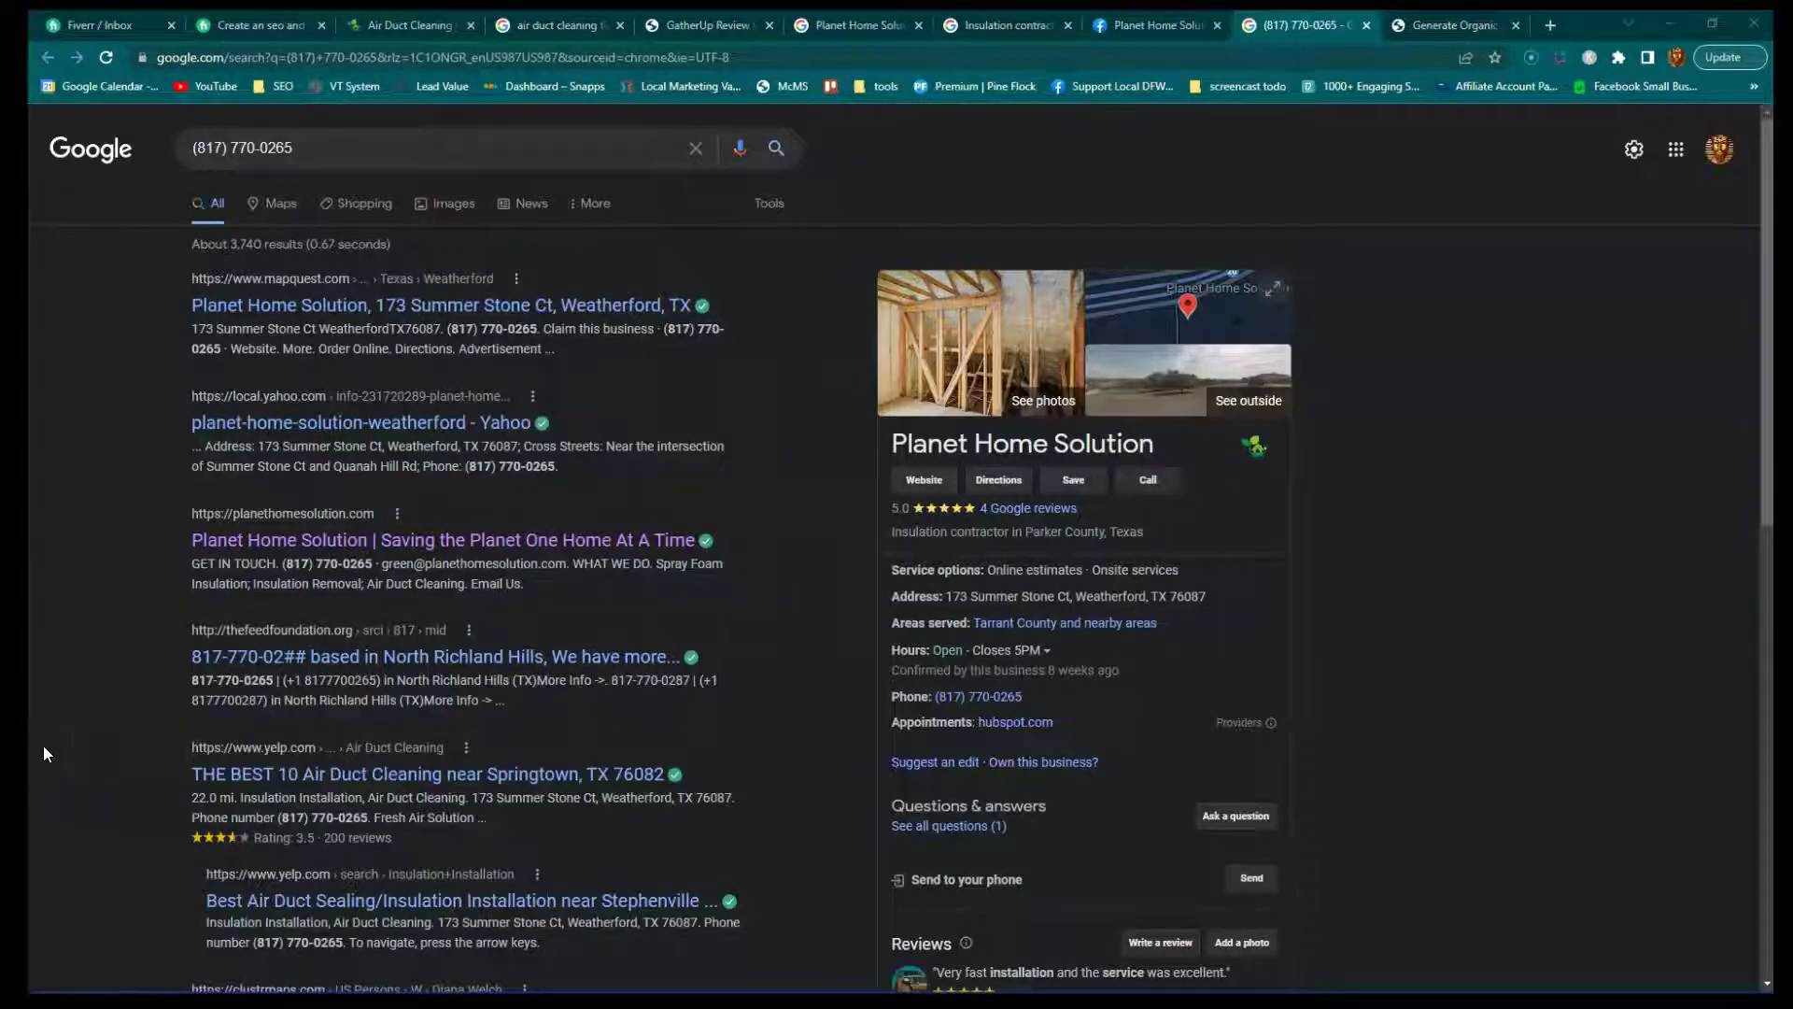
left_click(1158, 25)
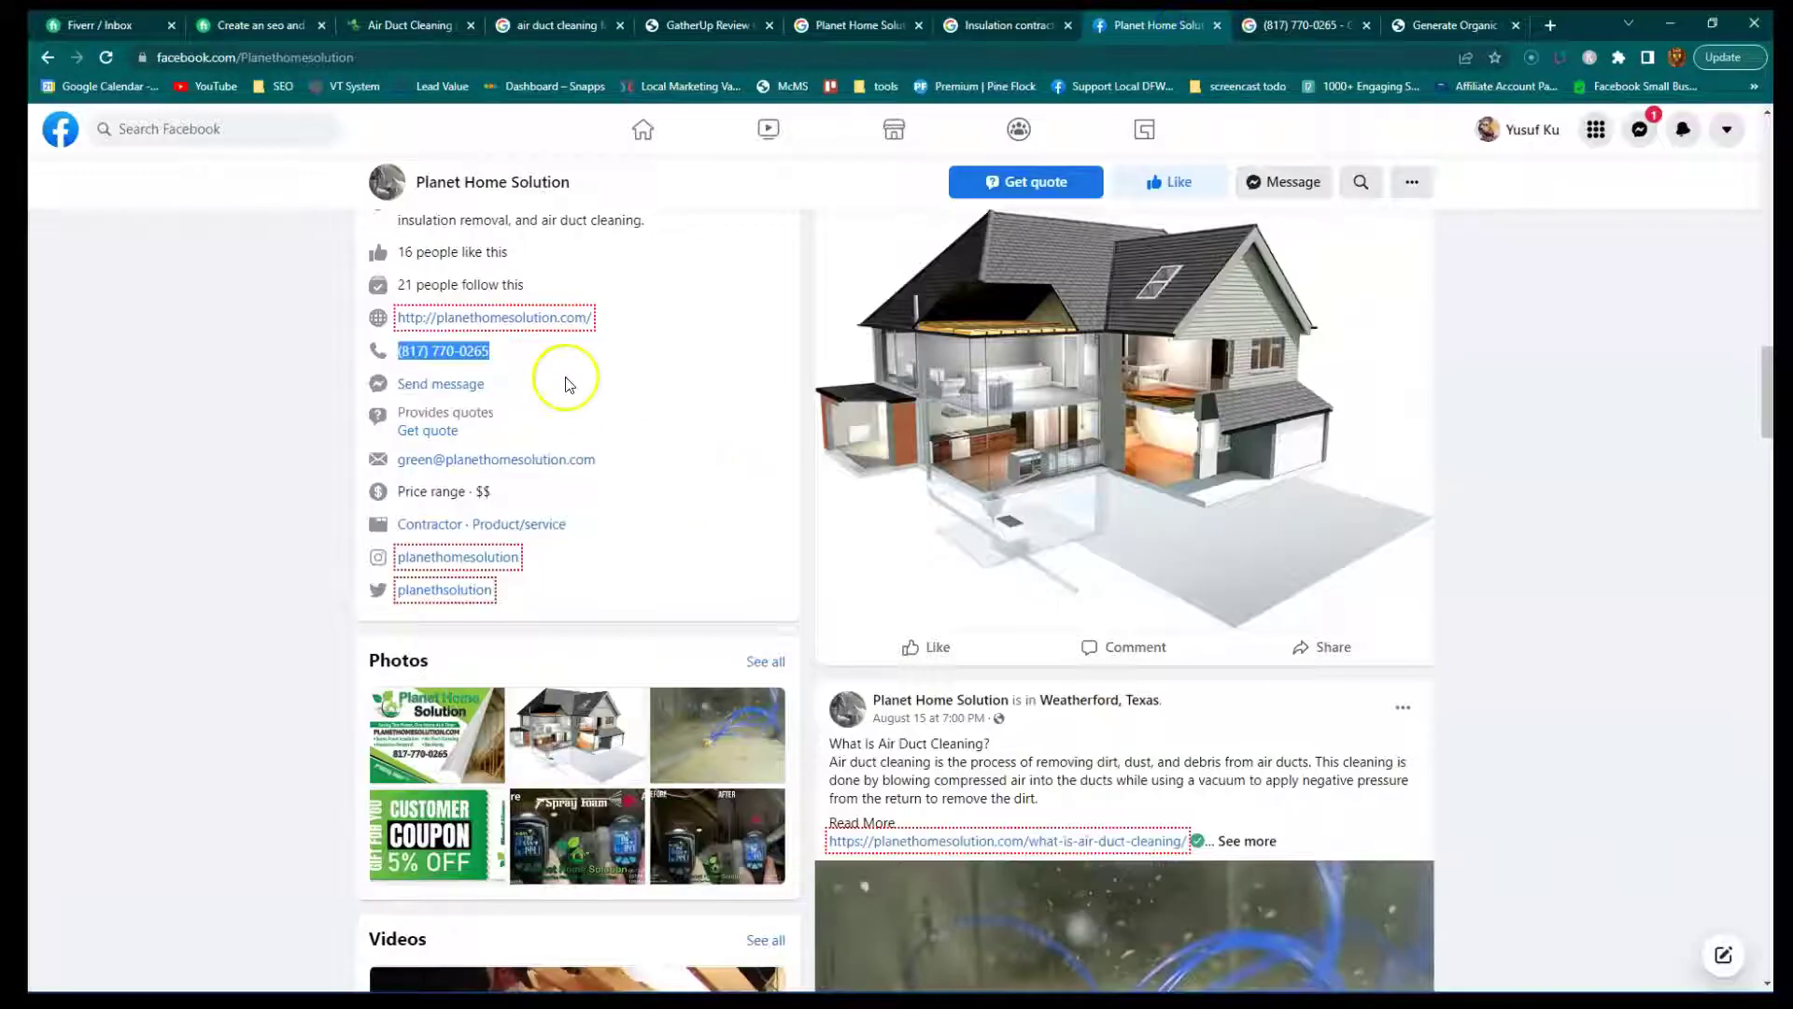
scroll(565, 384, "up", 1)
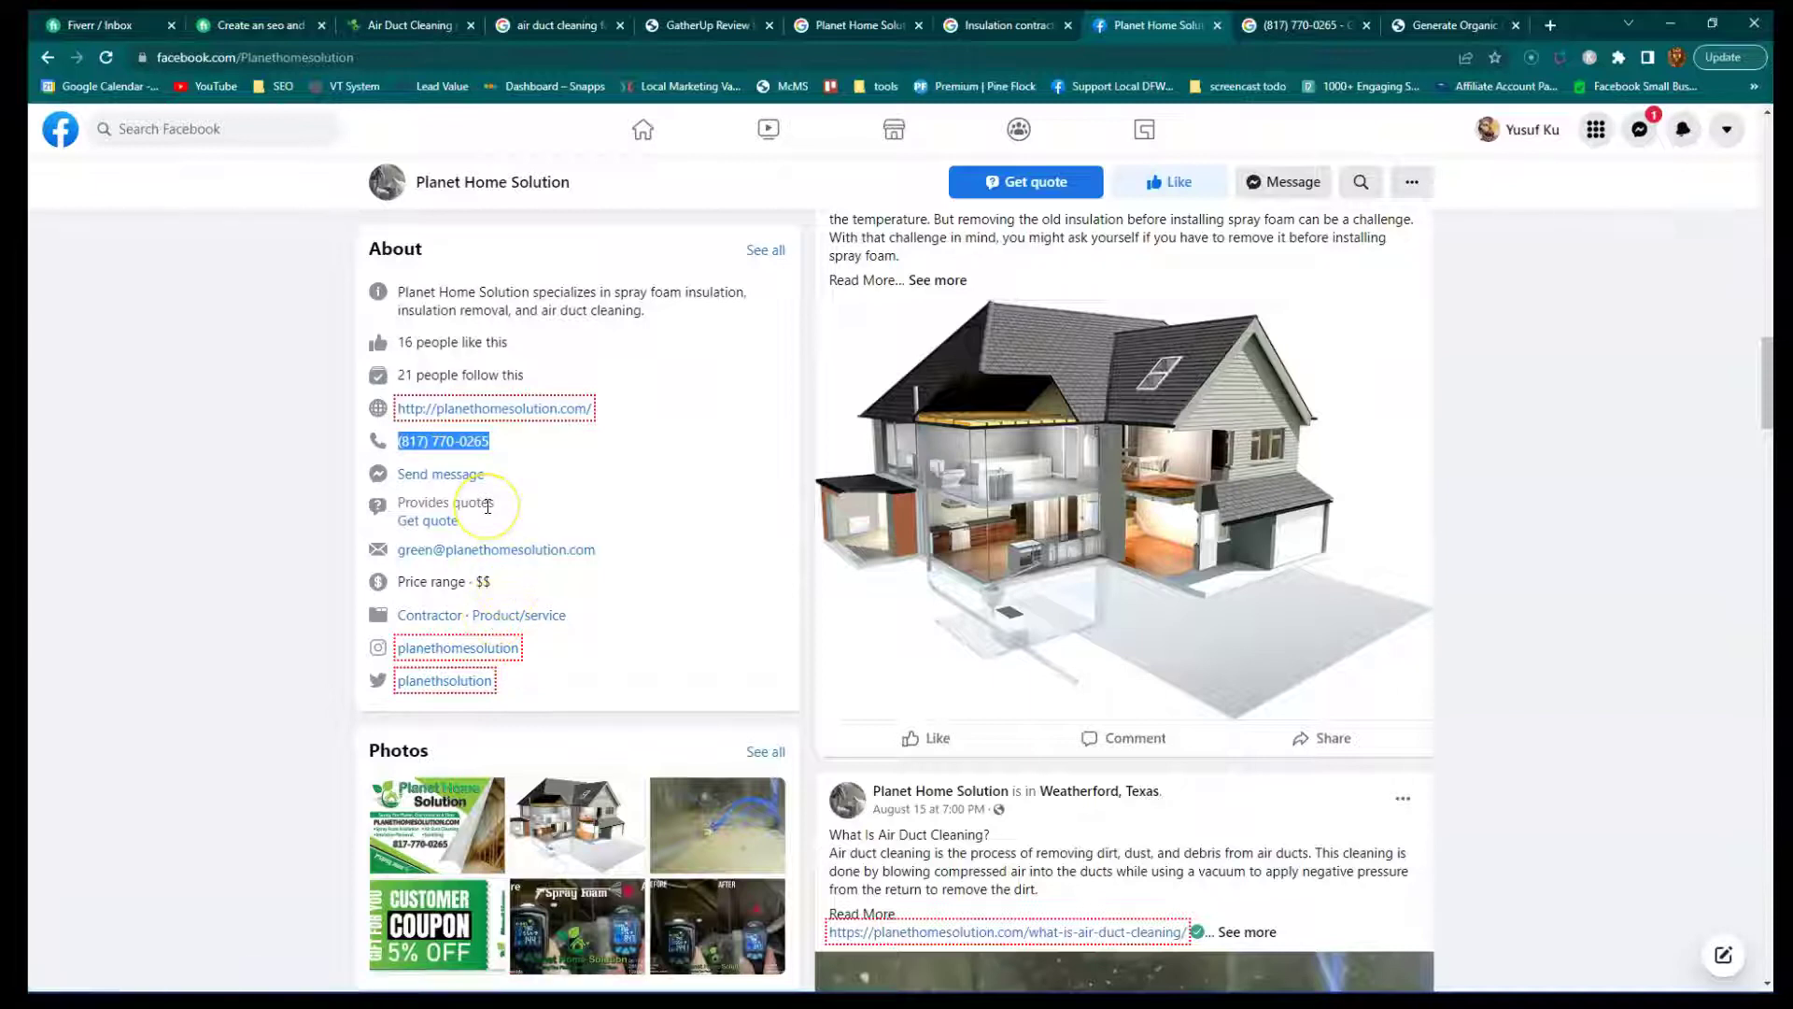
left_click(1018, 25)
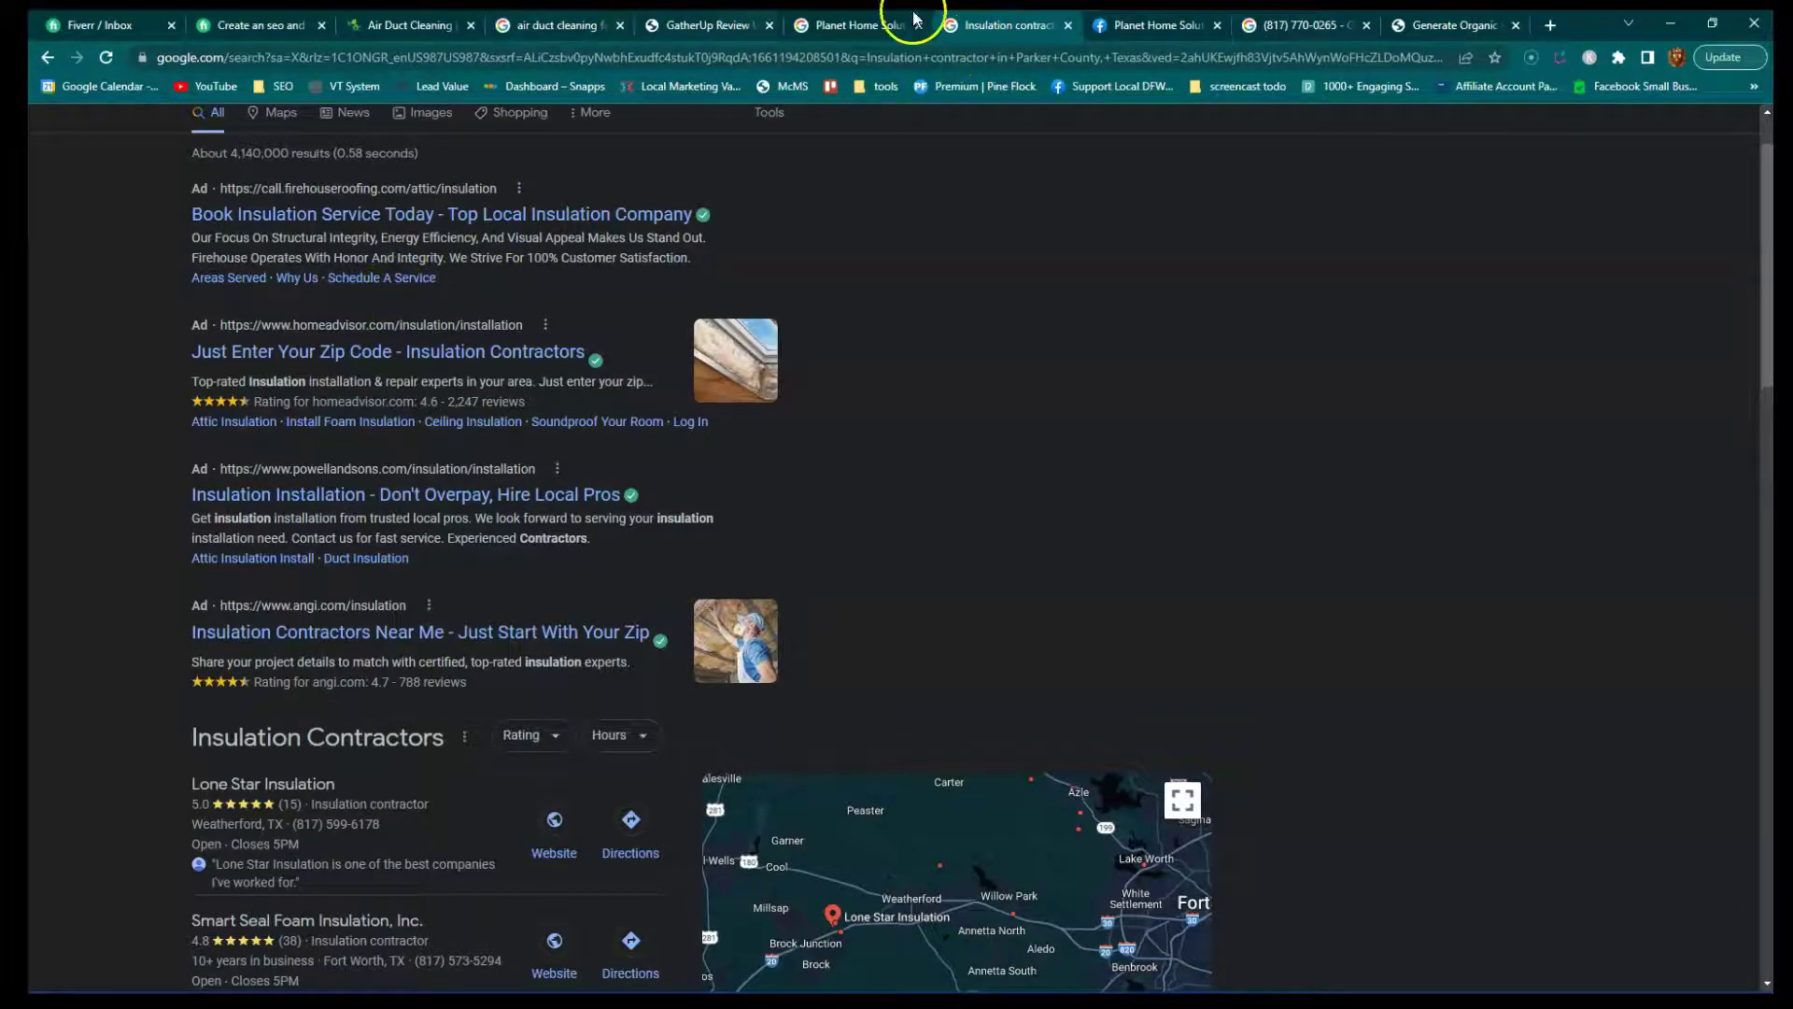
left_click(1311, 21)
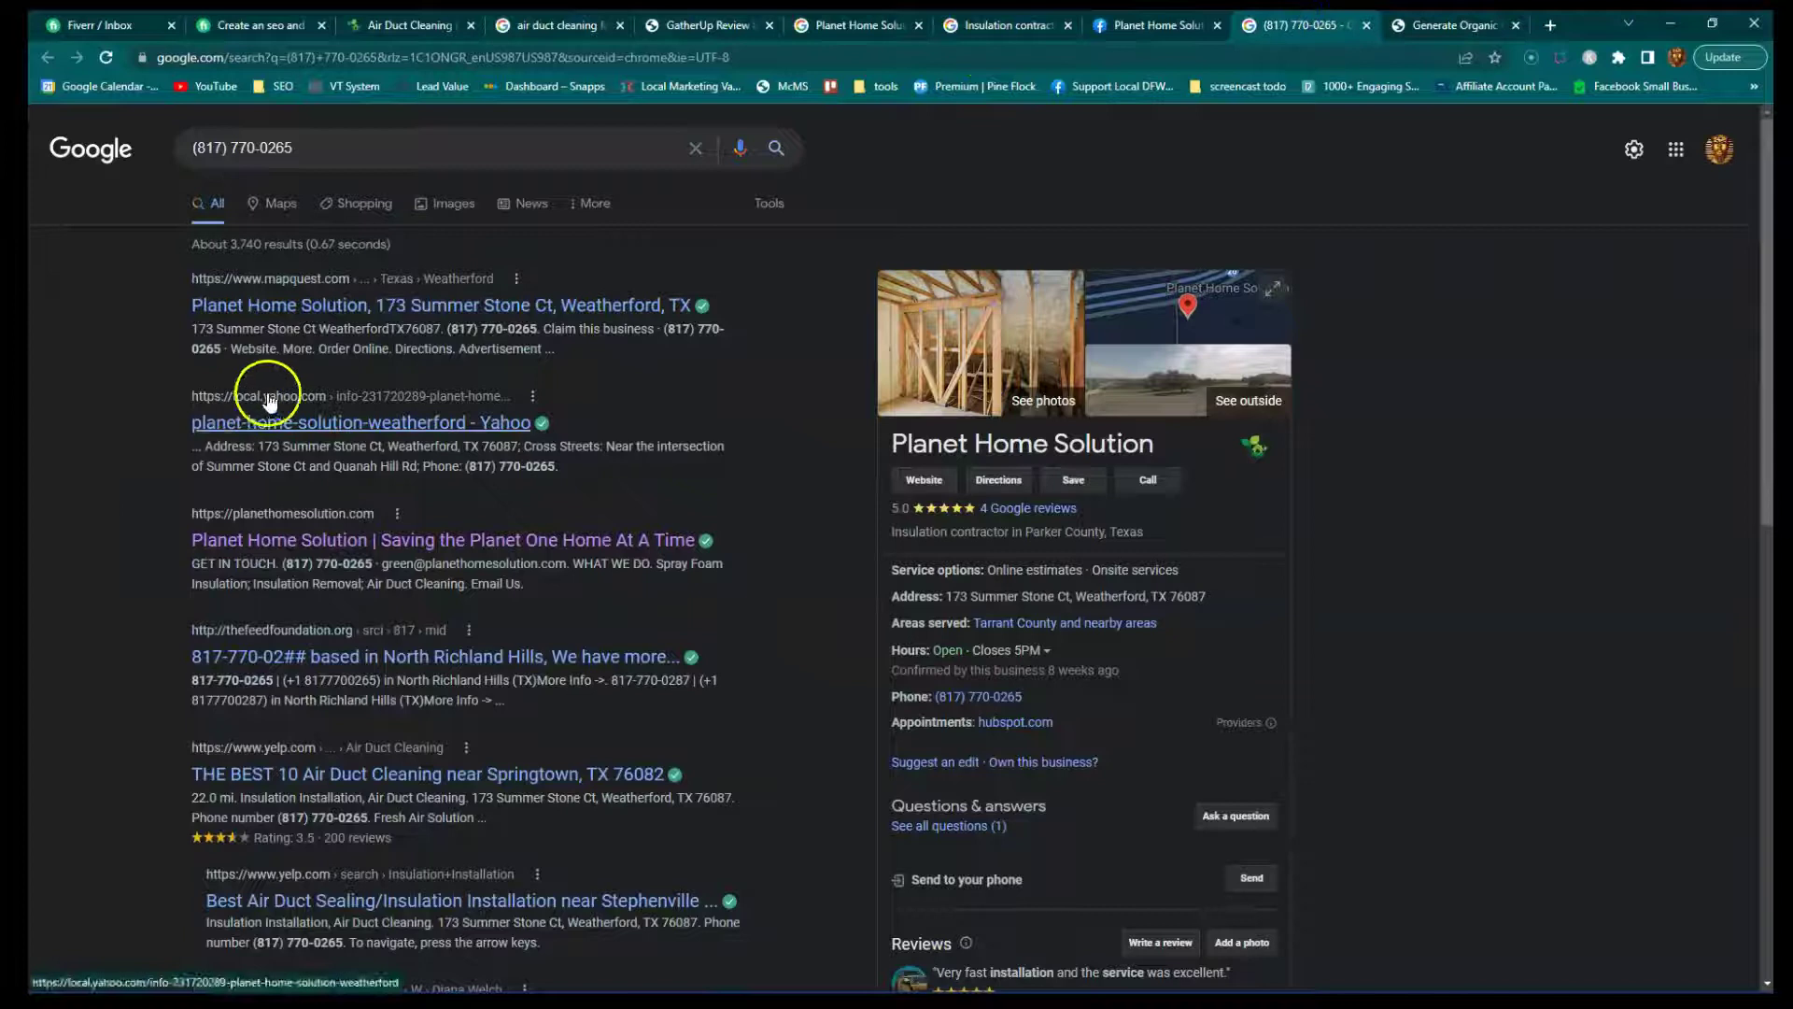
scroll(386, 596, "down", 3)
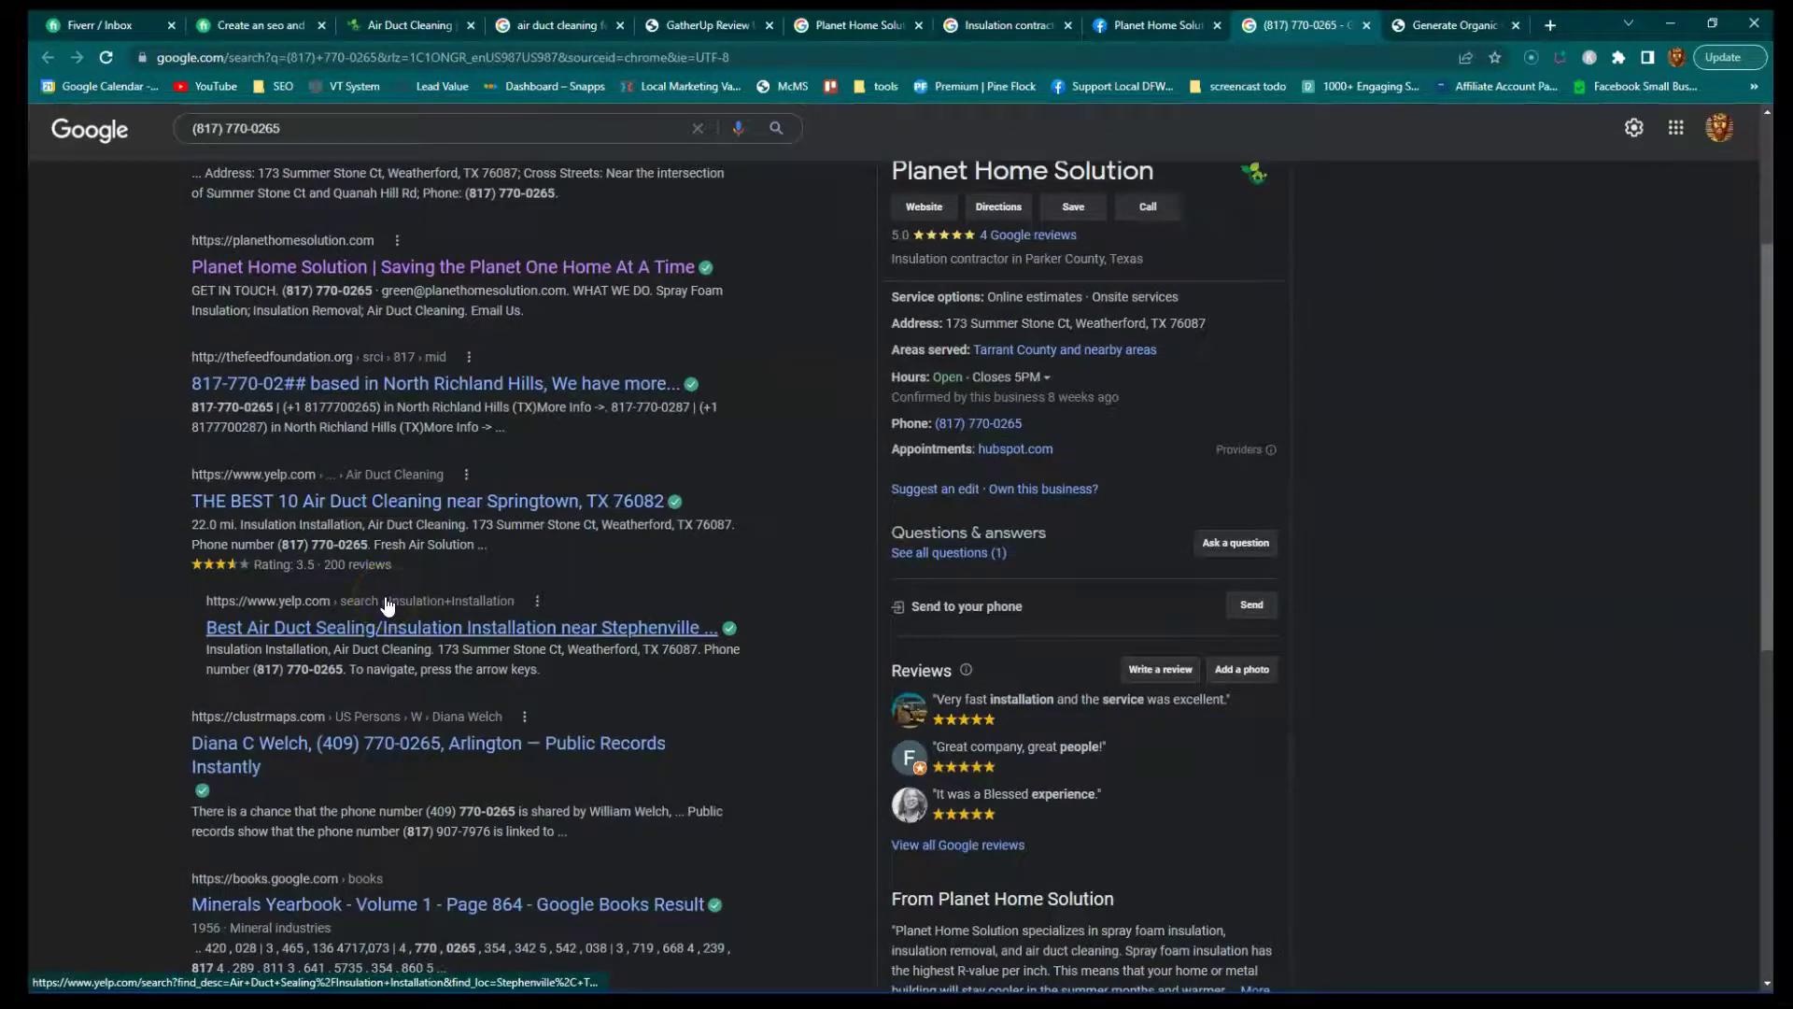
scroll(209, 529, "down", 5)
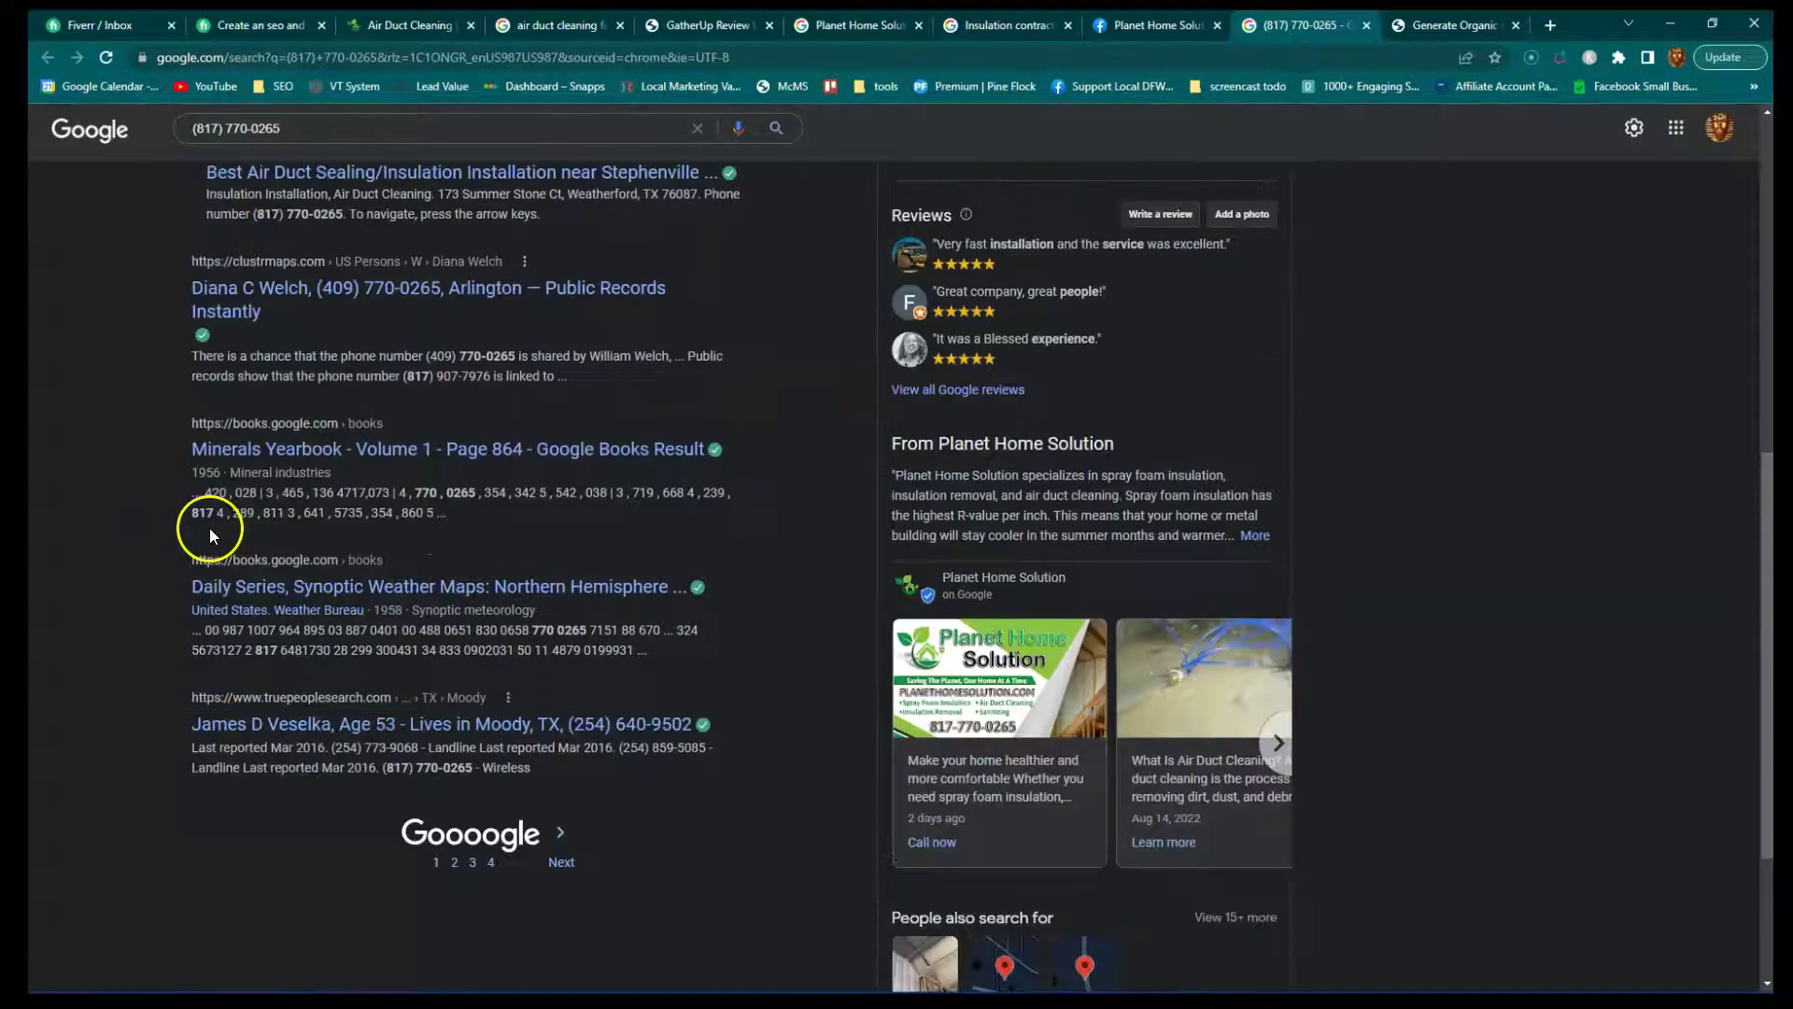
left_click(564, 868)
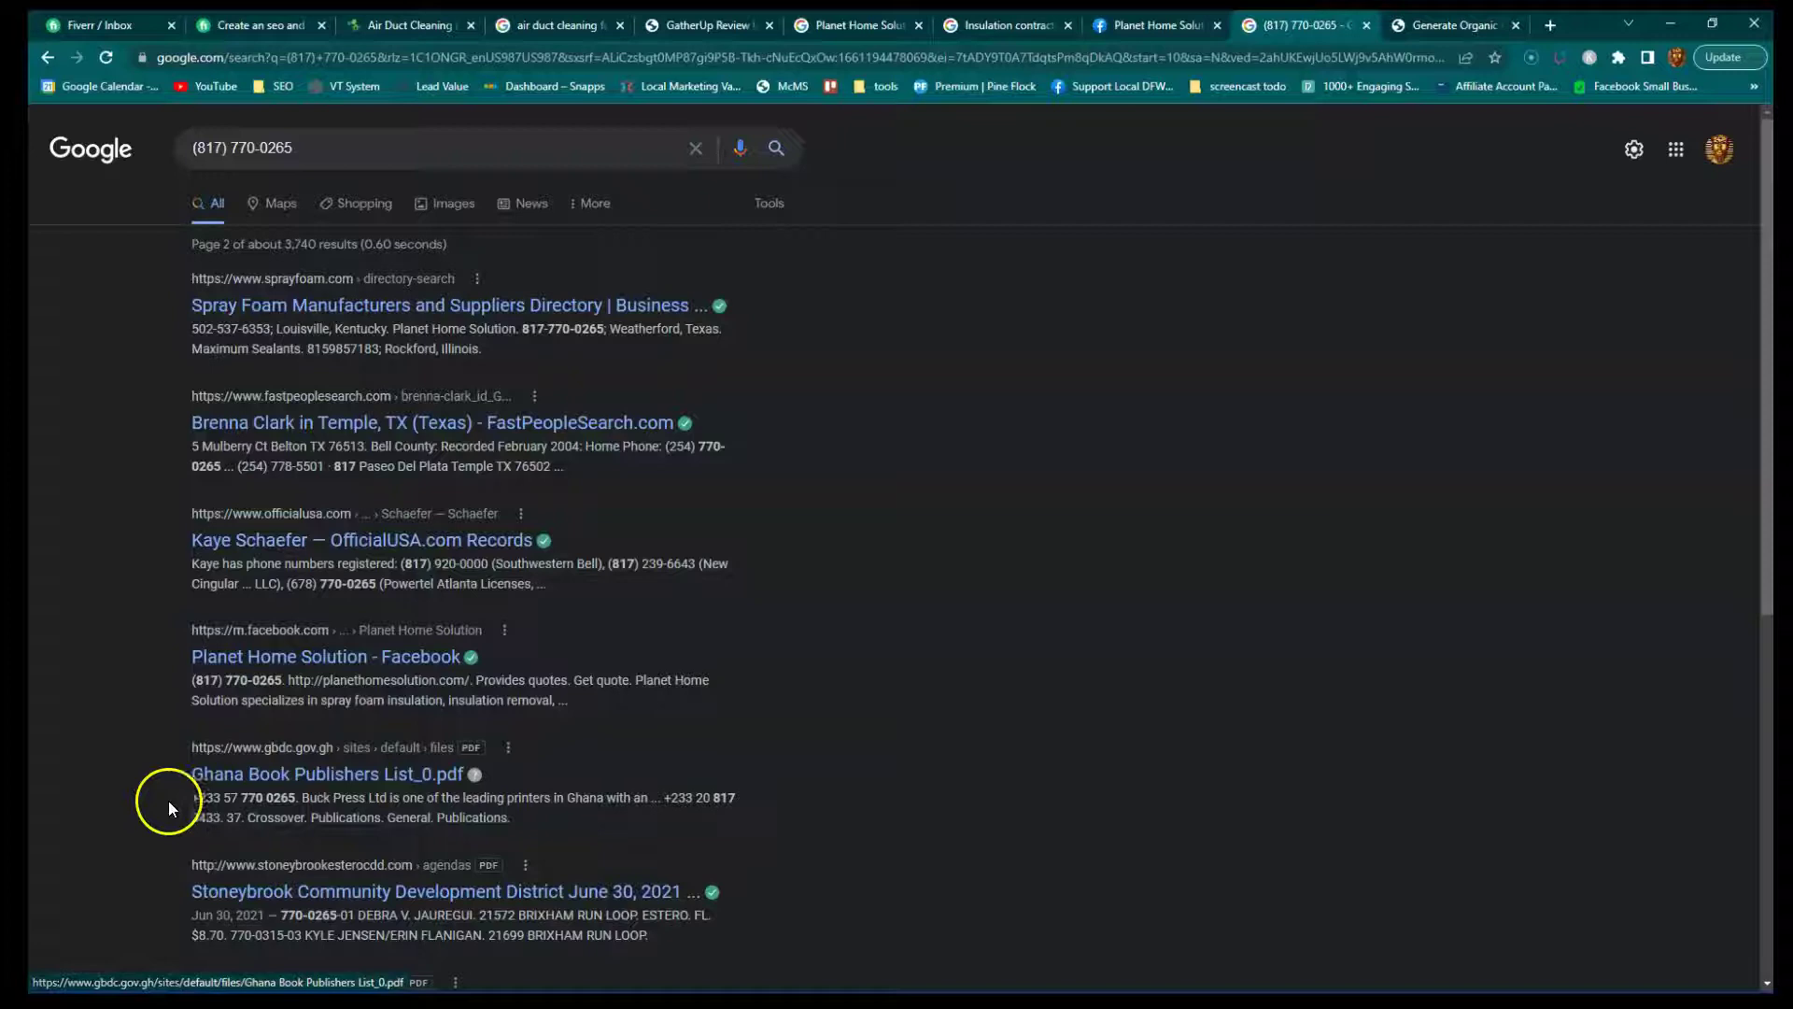
scroll(321, 838, "down", 3)
scroll(322, 838, "down", 1)
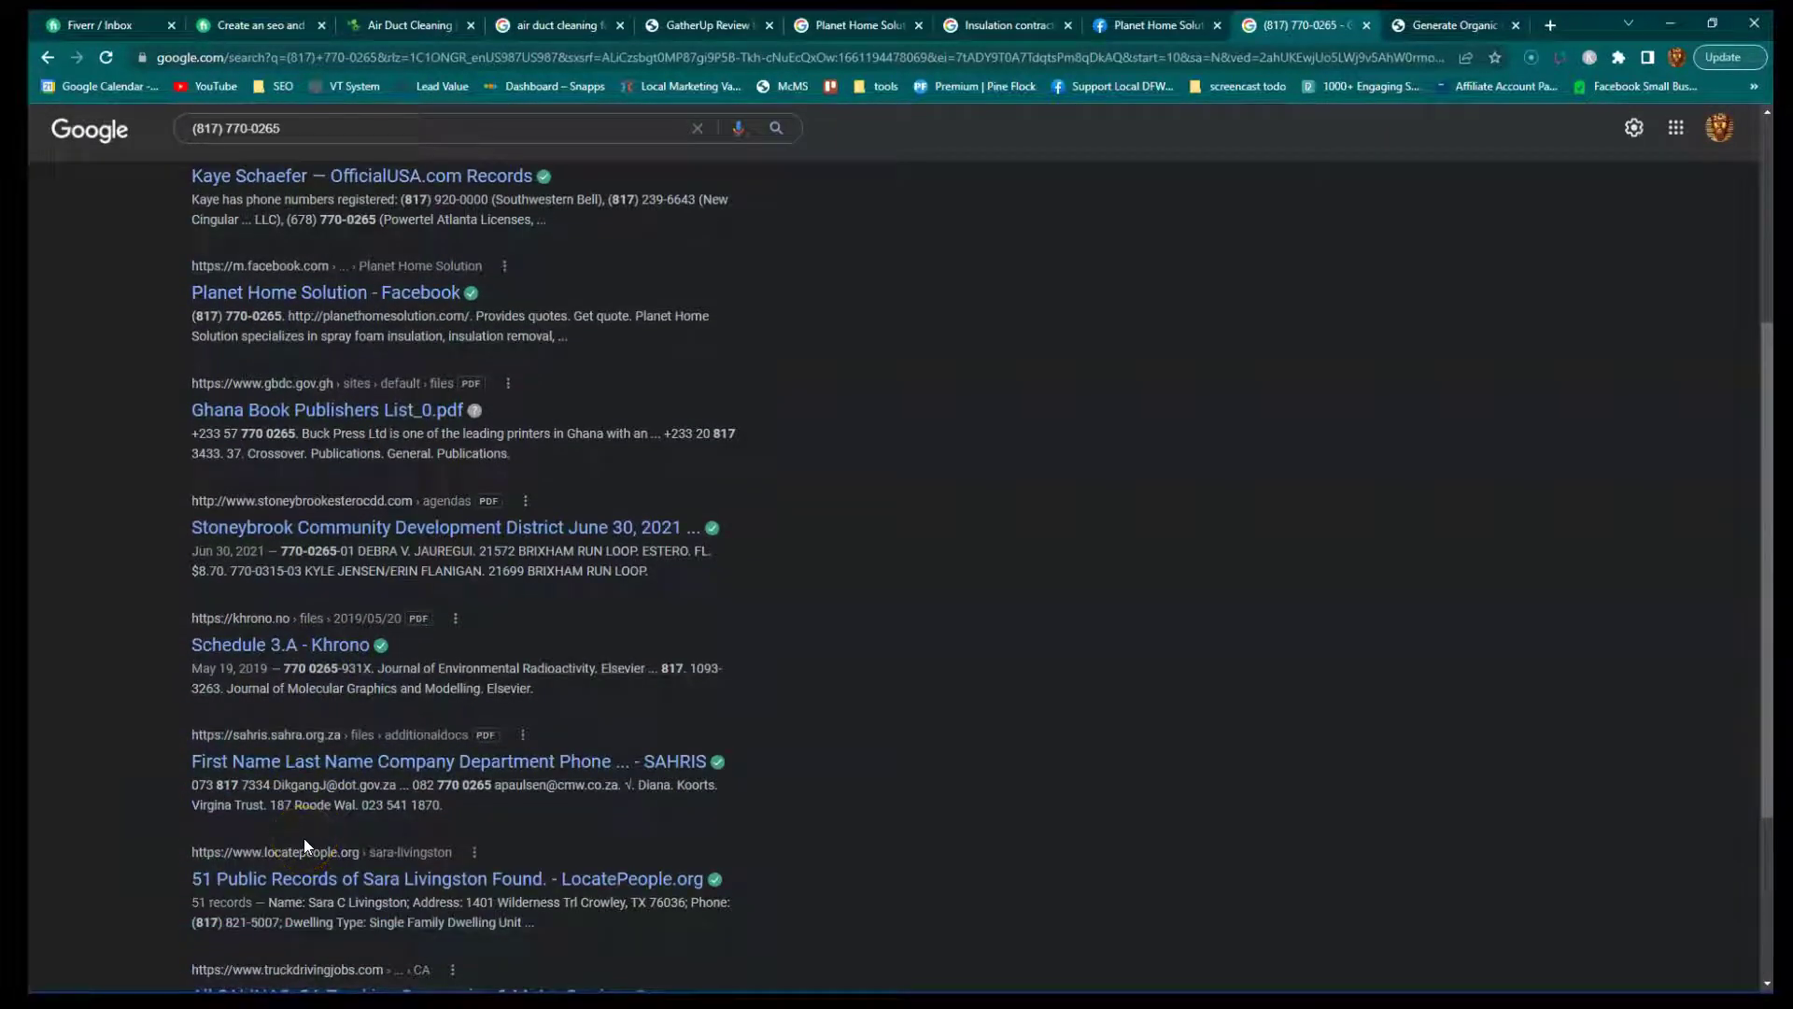
left_click(217, 859)
Search Google for "free business citations" and open UpCity's "20 Free Local Citation Sites for 2016" article.
left_click(637, 58)
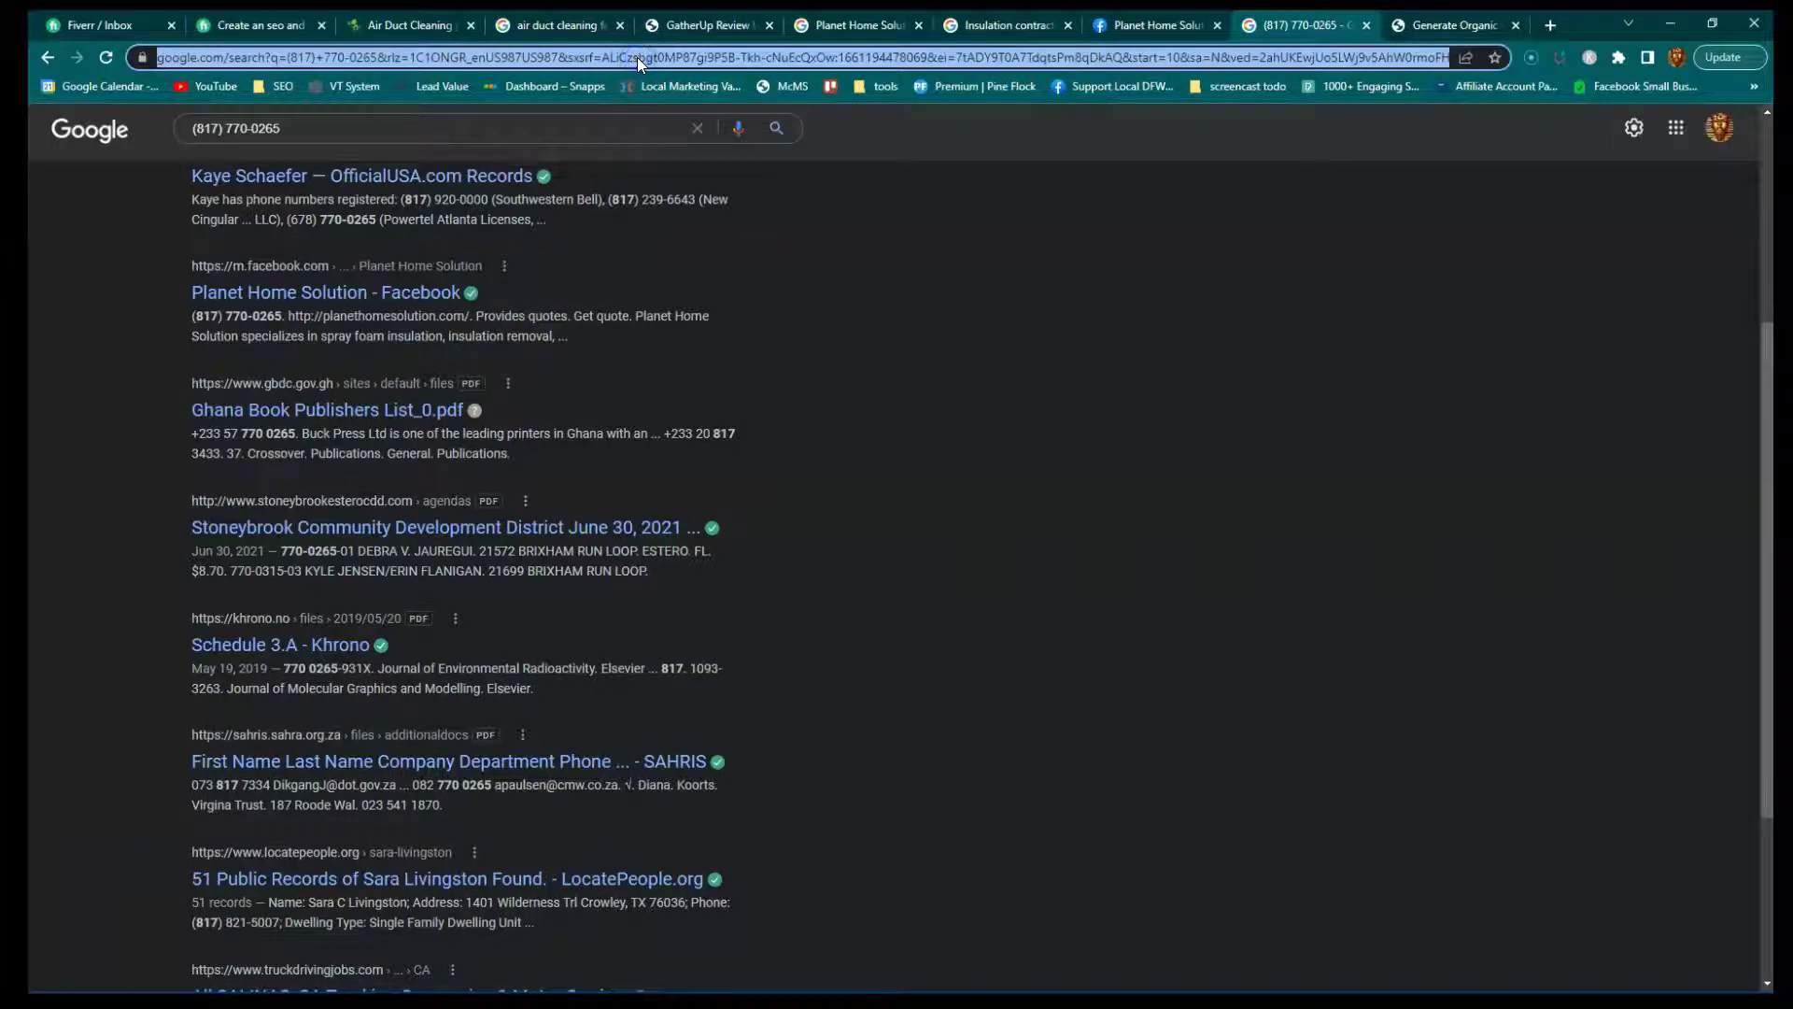
type("free business citations")
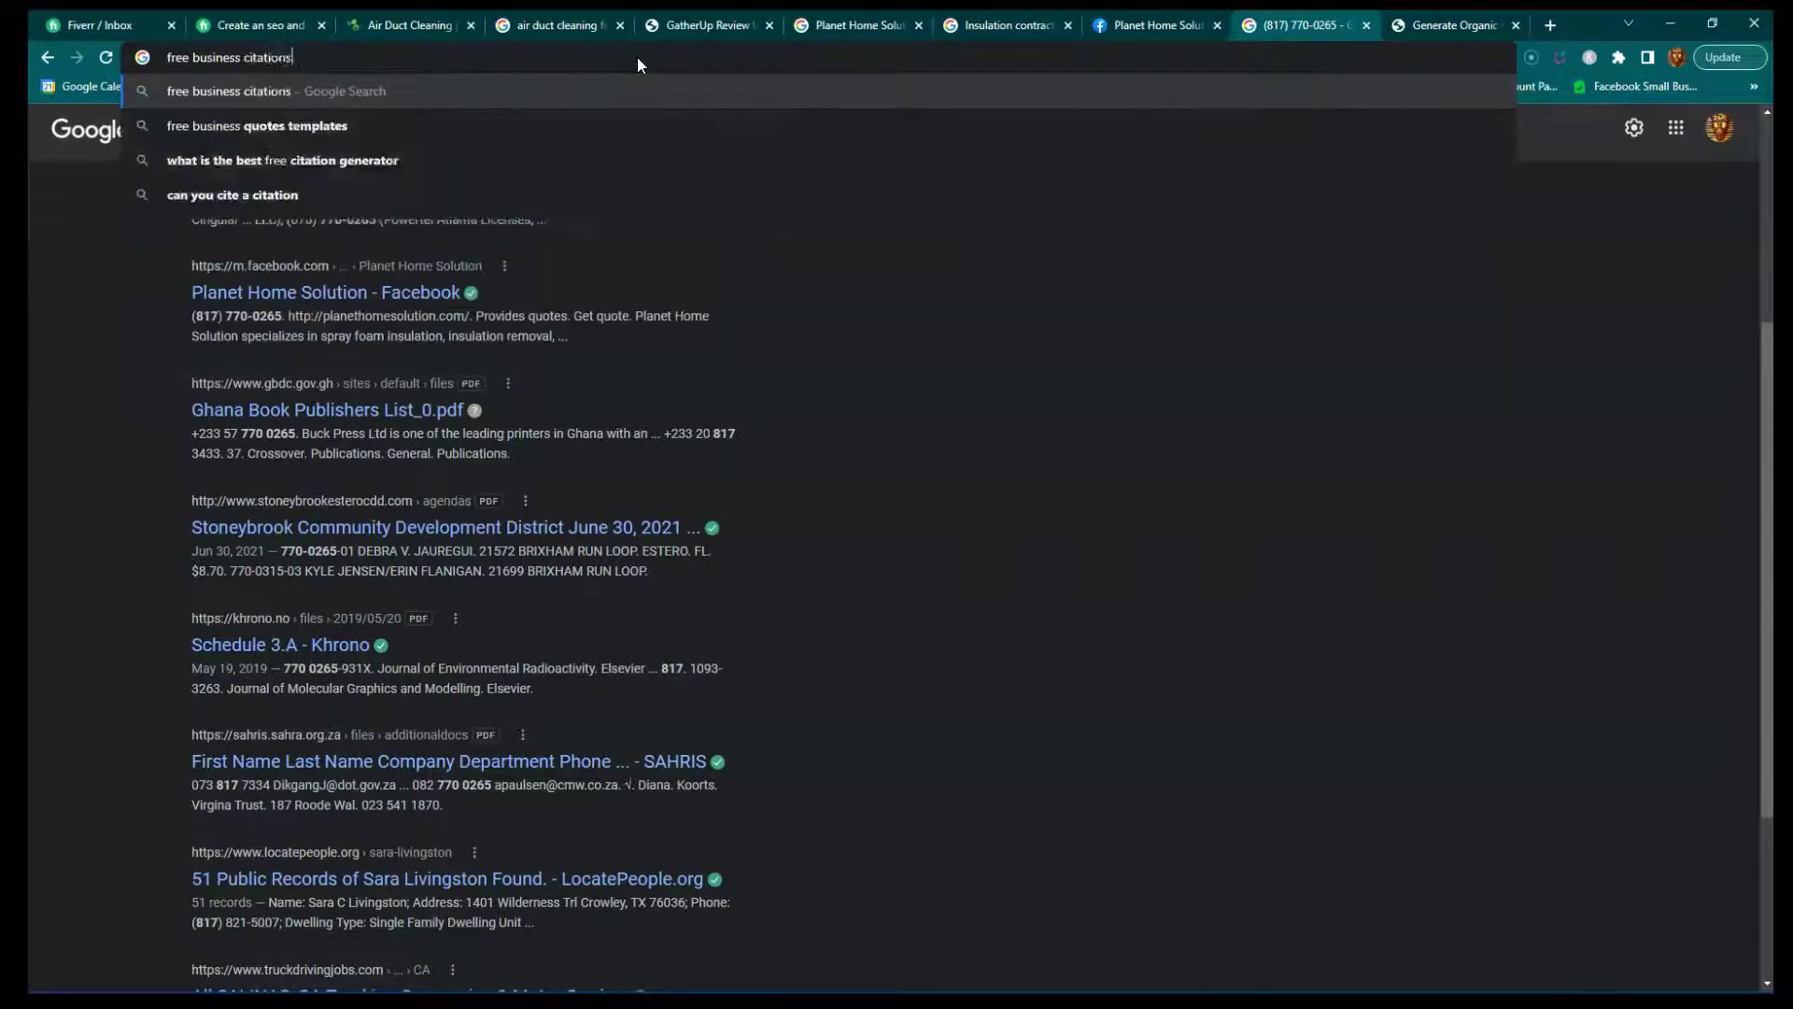
key("Return")
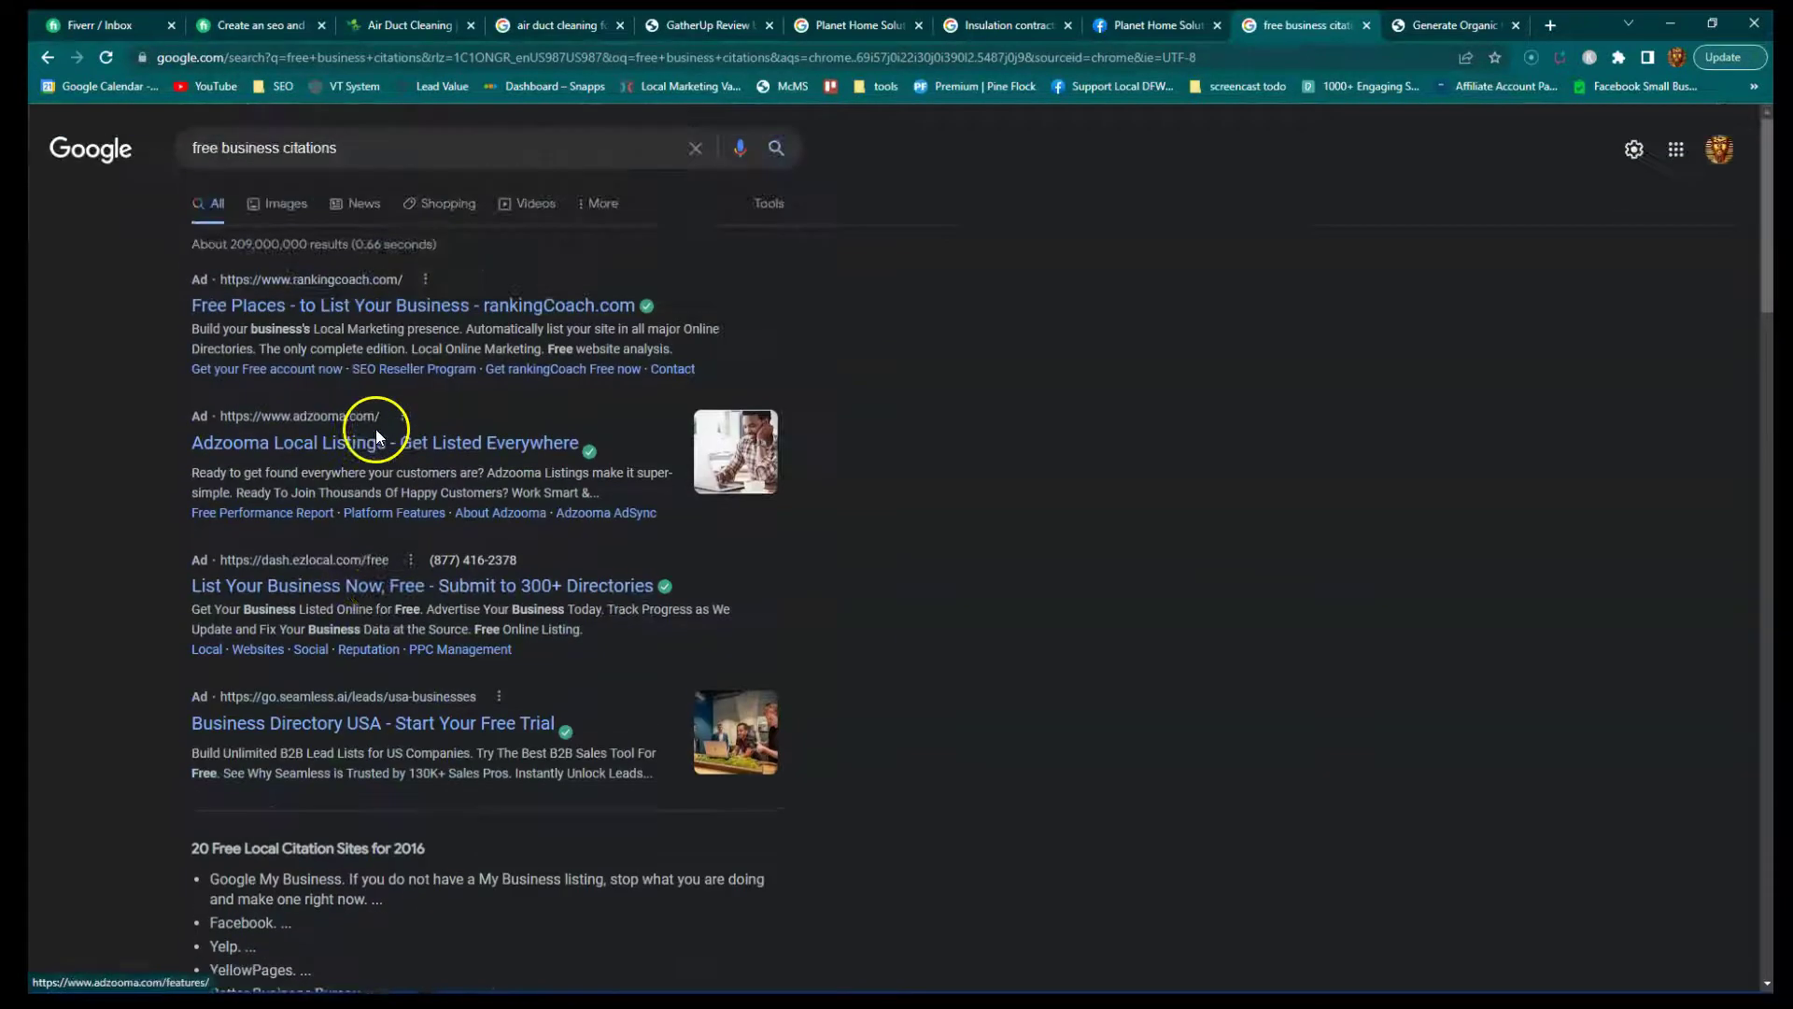
scroll(307, 576, "down", 3)
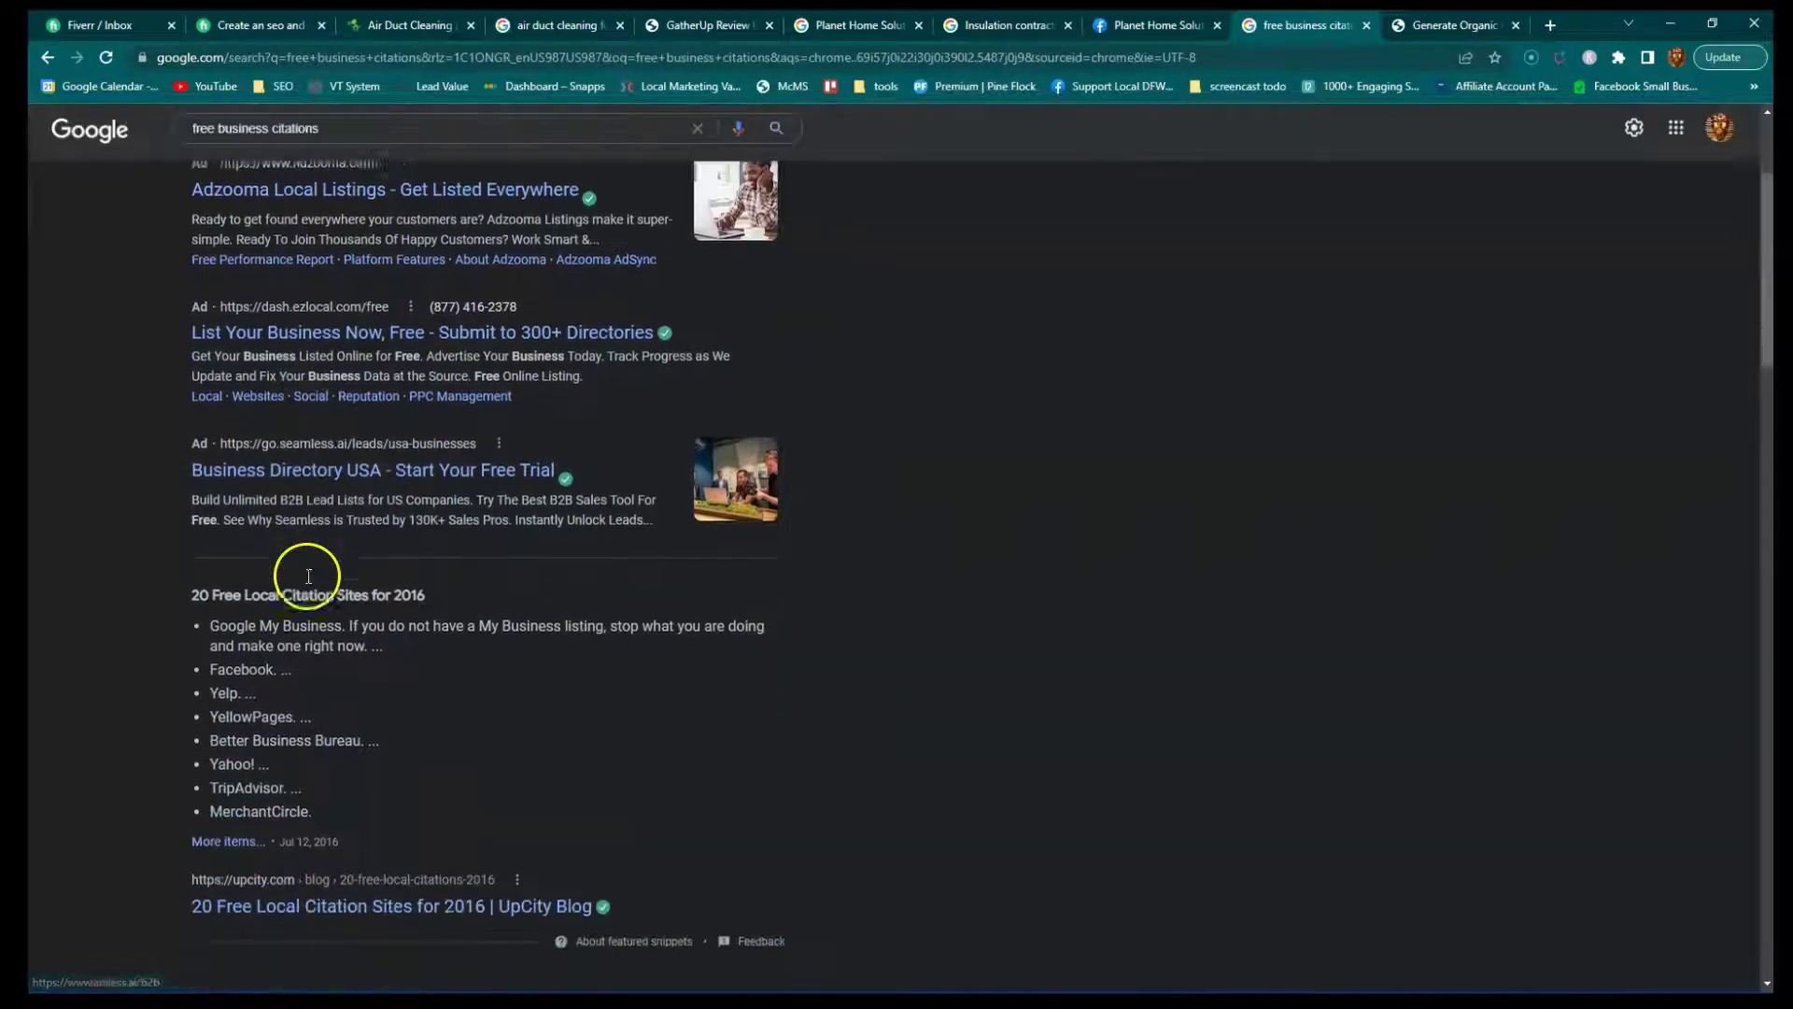
left_click(224, 820)
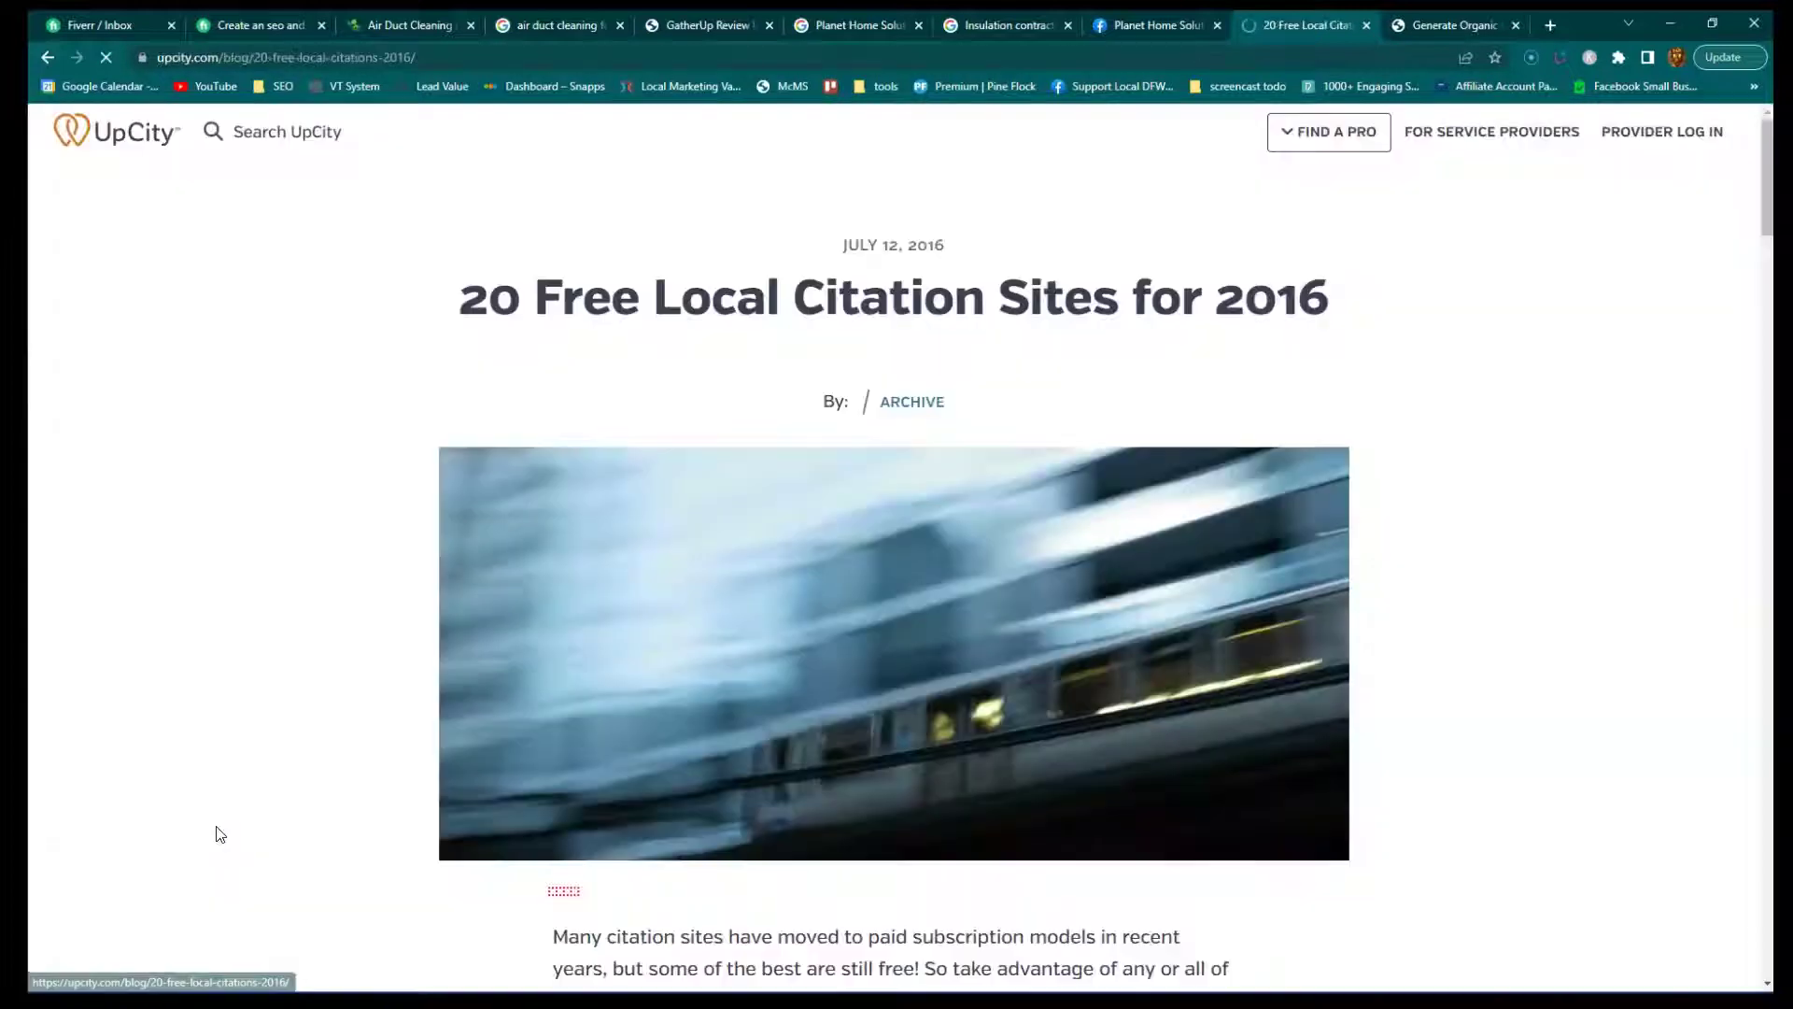
Read through the article's list of free citation sites, from Google My Business to Hotfrog.
scroll(229, 774, "down", 8)
scroll(236, 776, "down", 2)
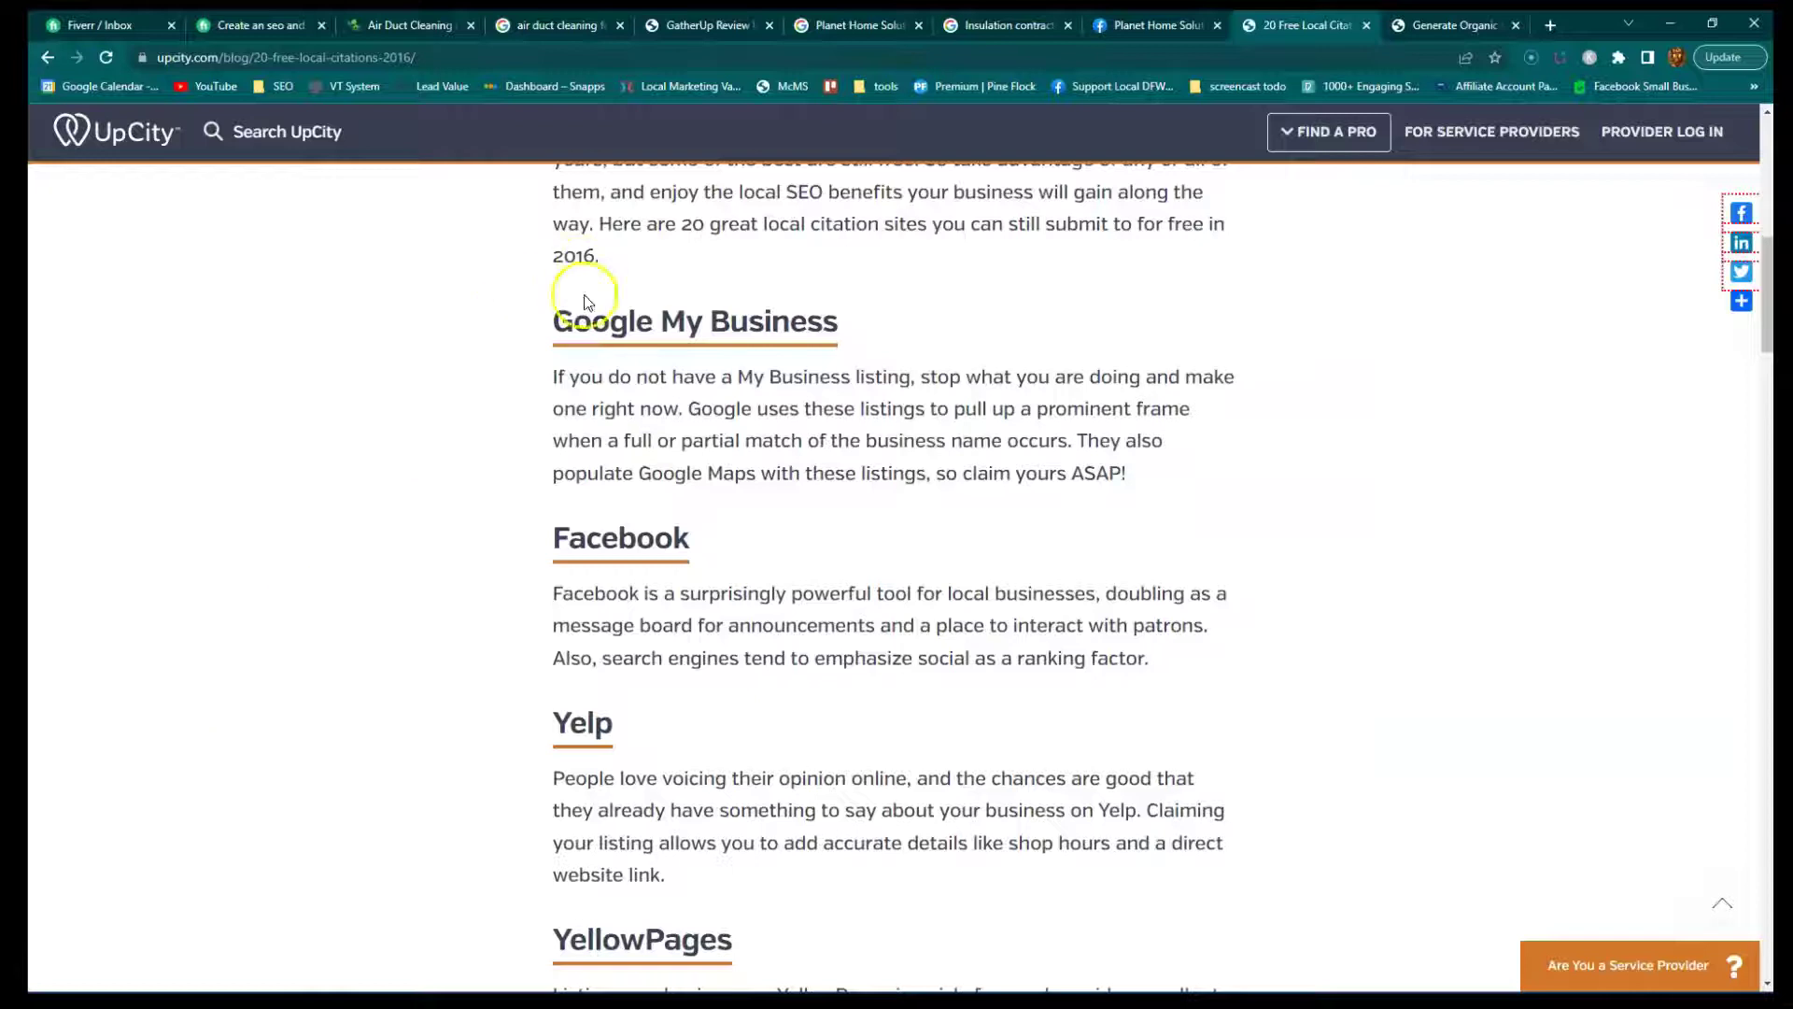
scroll(464, 442, "down", 3)
scroll(464, 442, "down", 4)
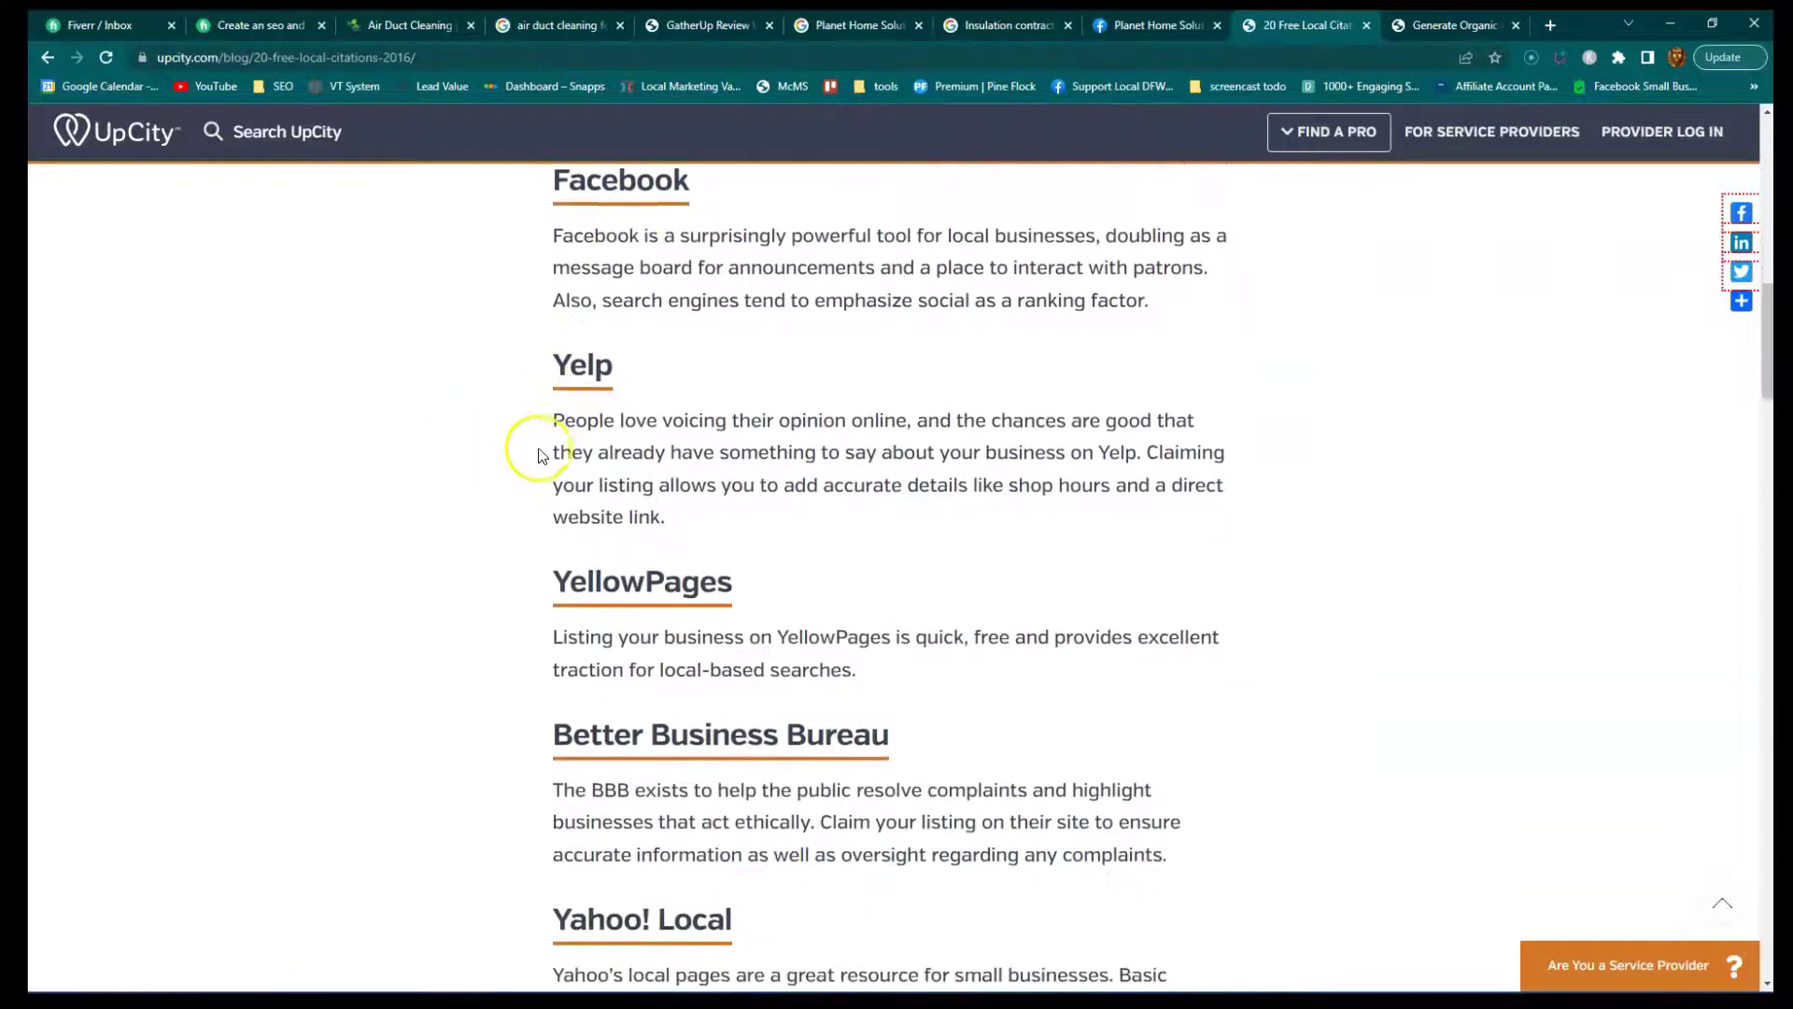
scroll(523, 467, "down", 1)
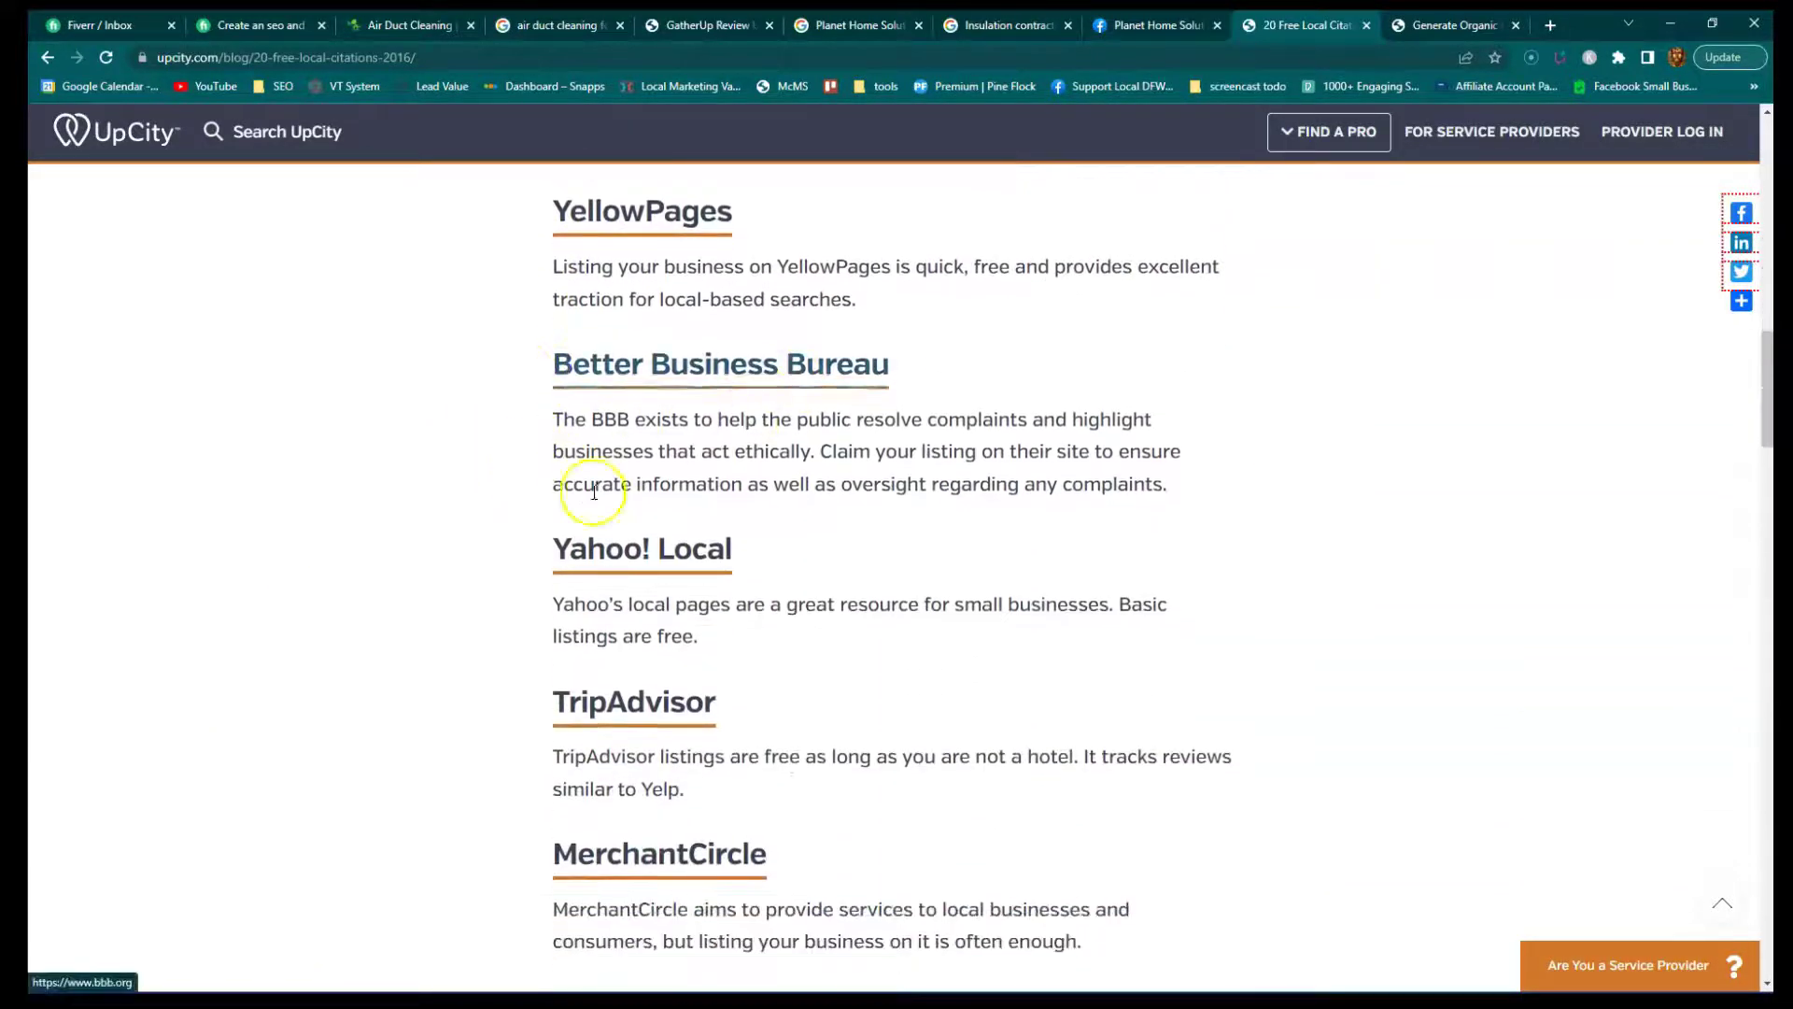
scroll(570, 485, "down", 5)
scroll(579, 560, "up", 1)
scroll(580, 635, "down", 13)
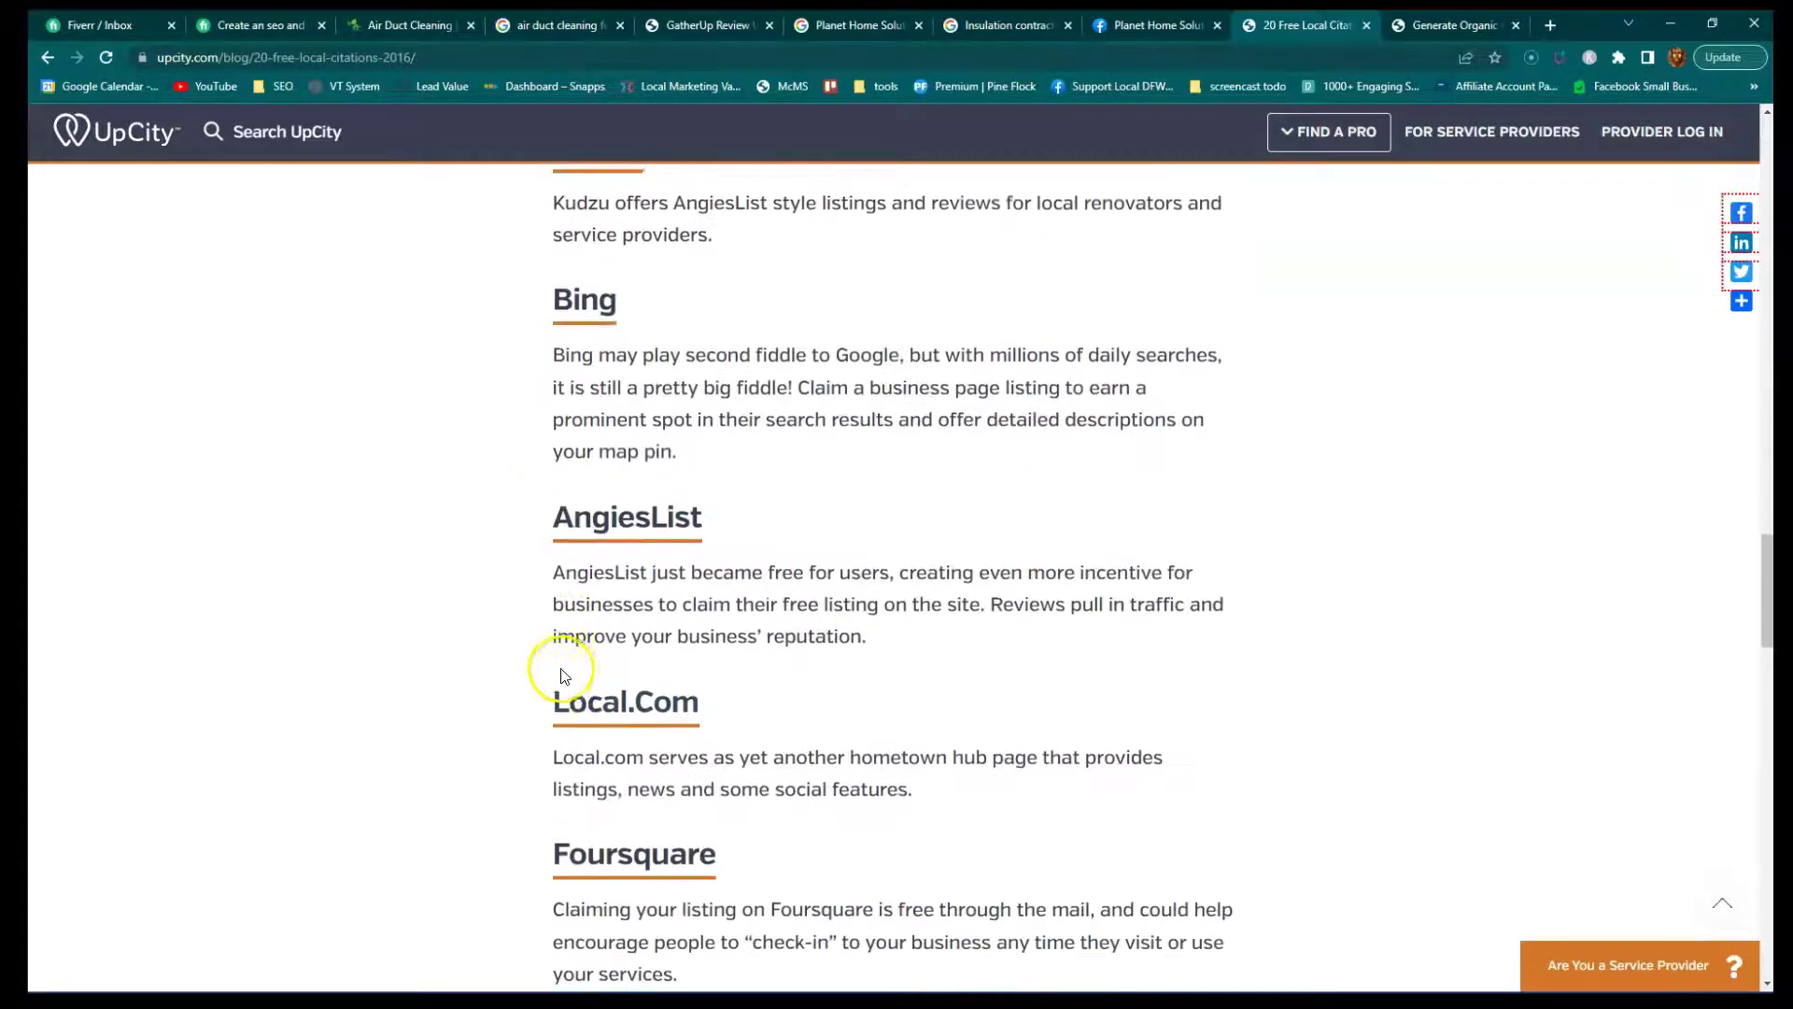
scroll(580, 501, "up", 2)
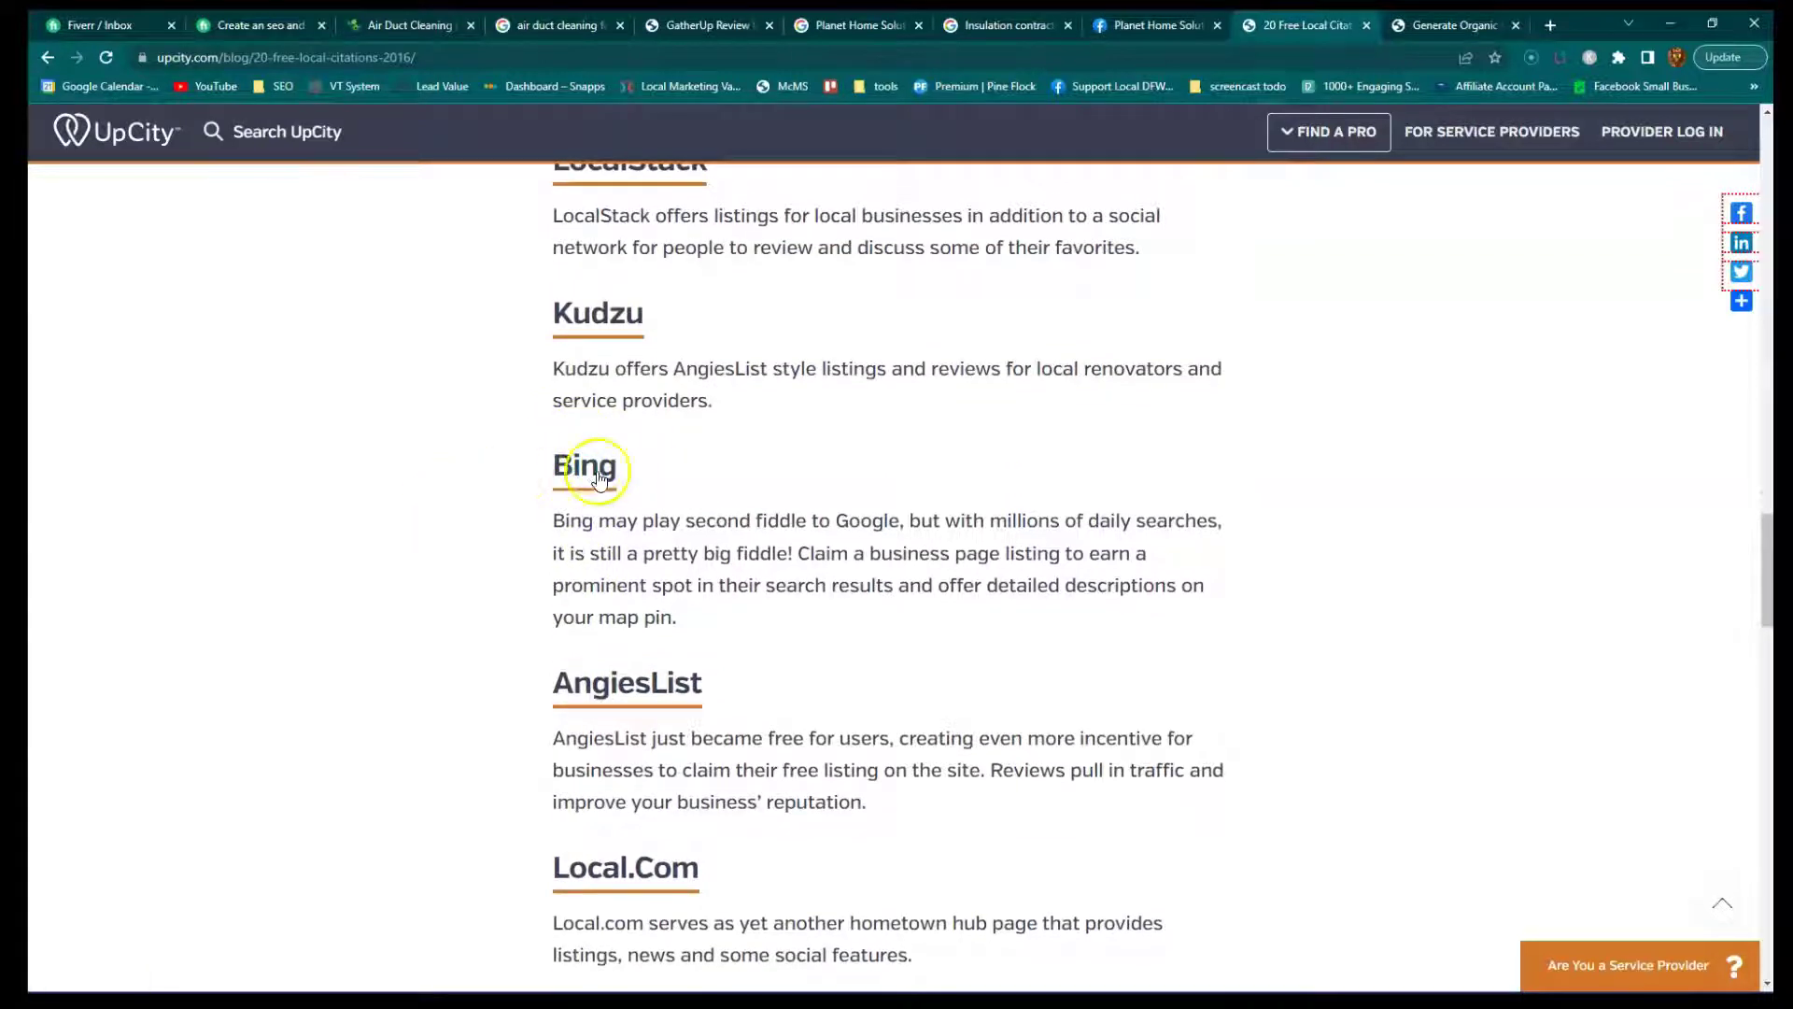
scroll(392, 860, "down", 3)
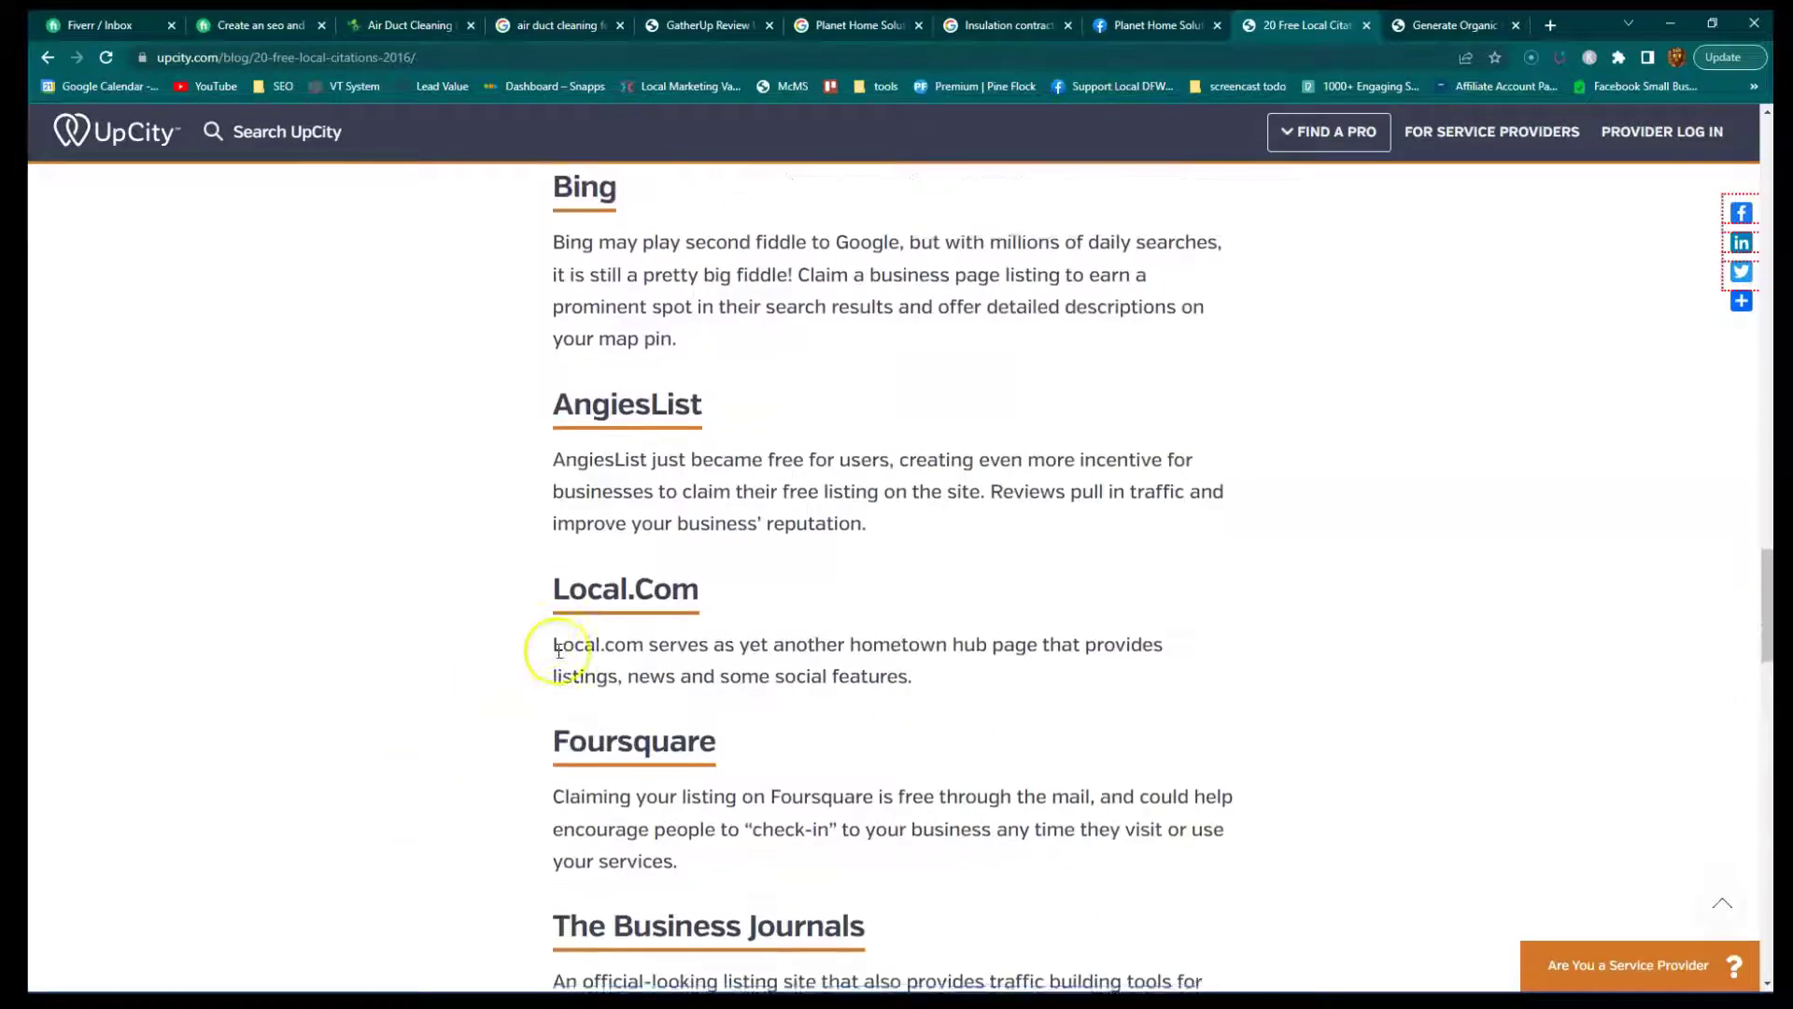
scroll(561, 645, "down", 12)
scroll(562, 653, "up", 9)
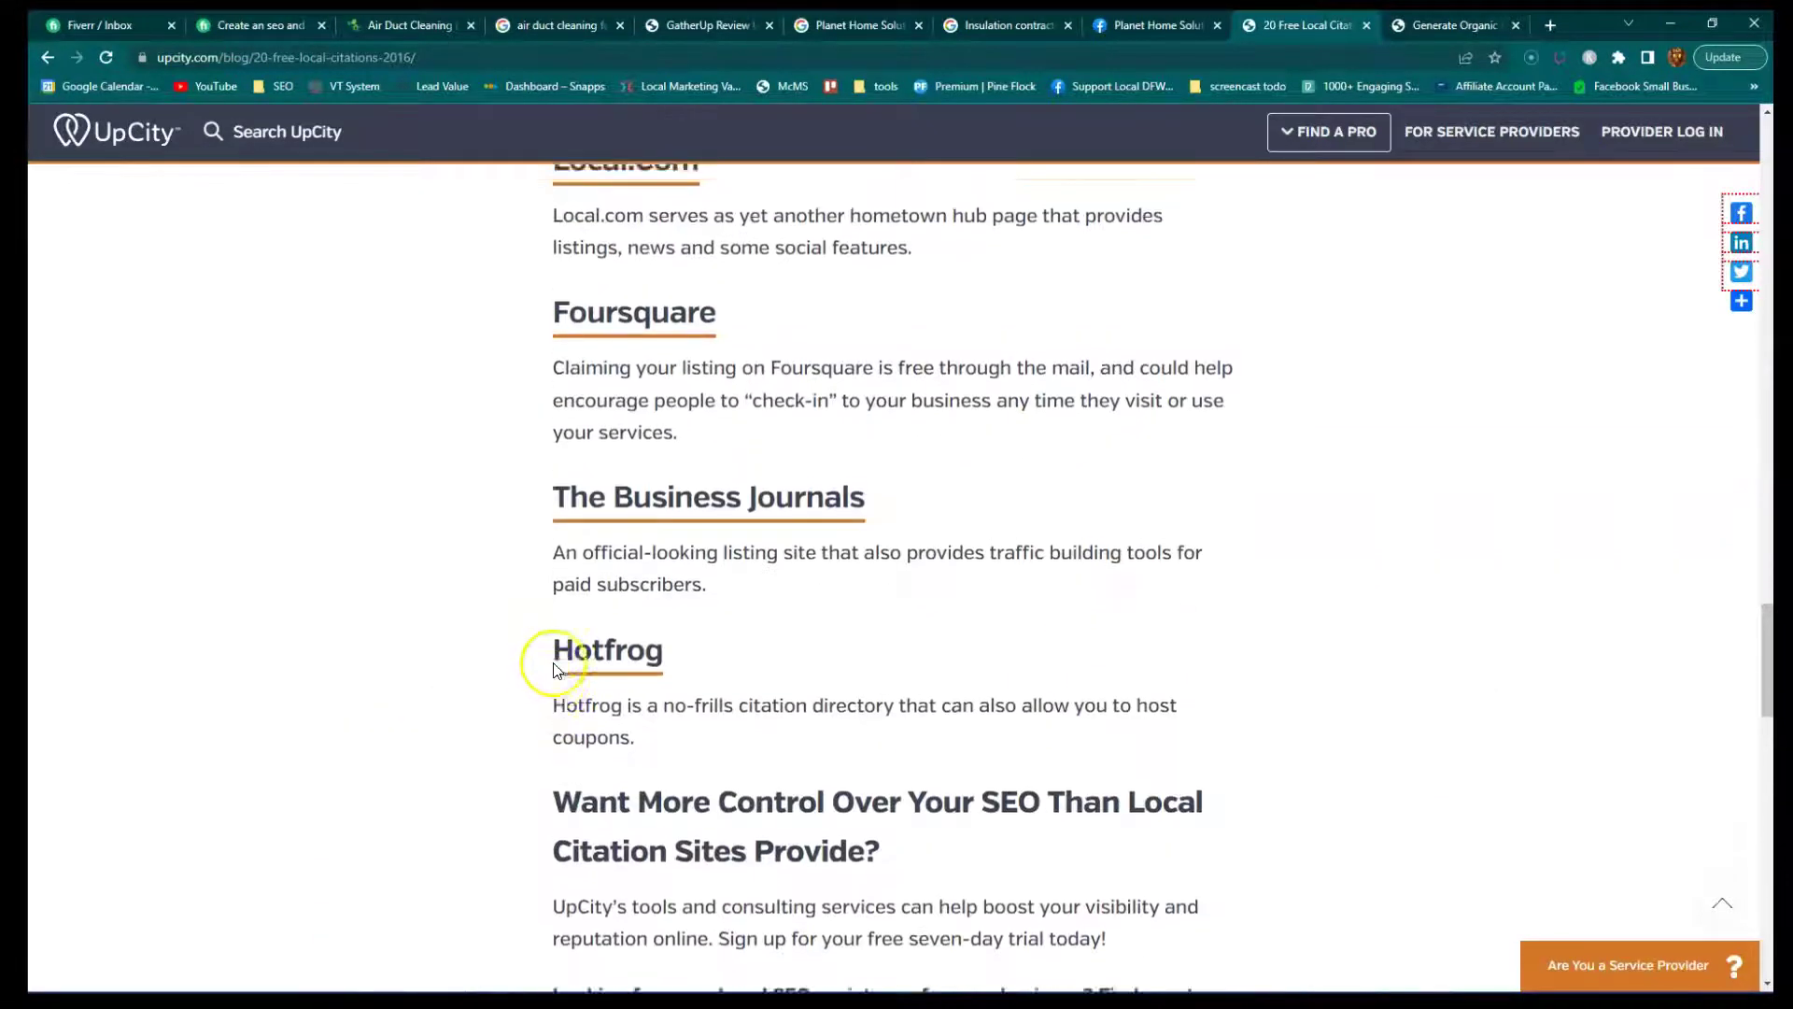
Go back to the Generate Organic Calls PDF diagram.
left_click(1143, 20)
left_click(1016, 19)
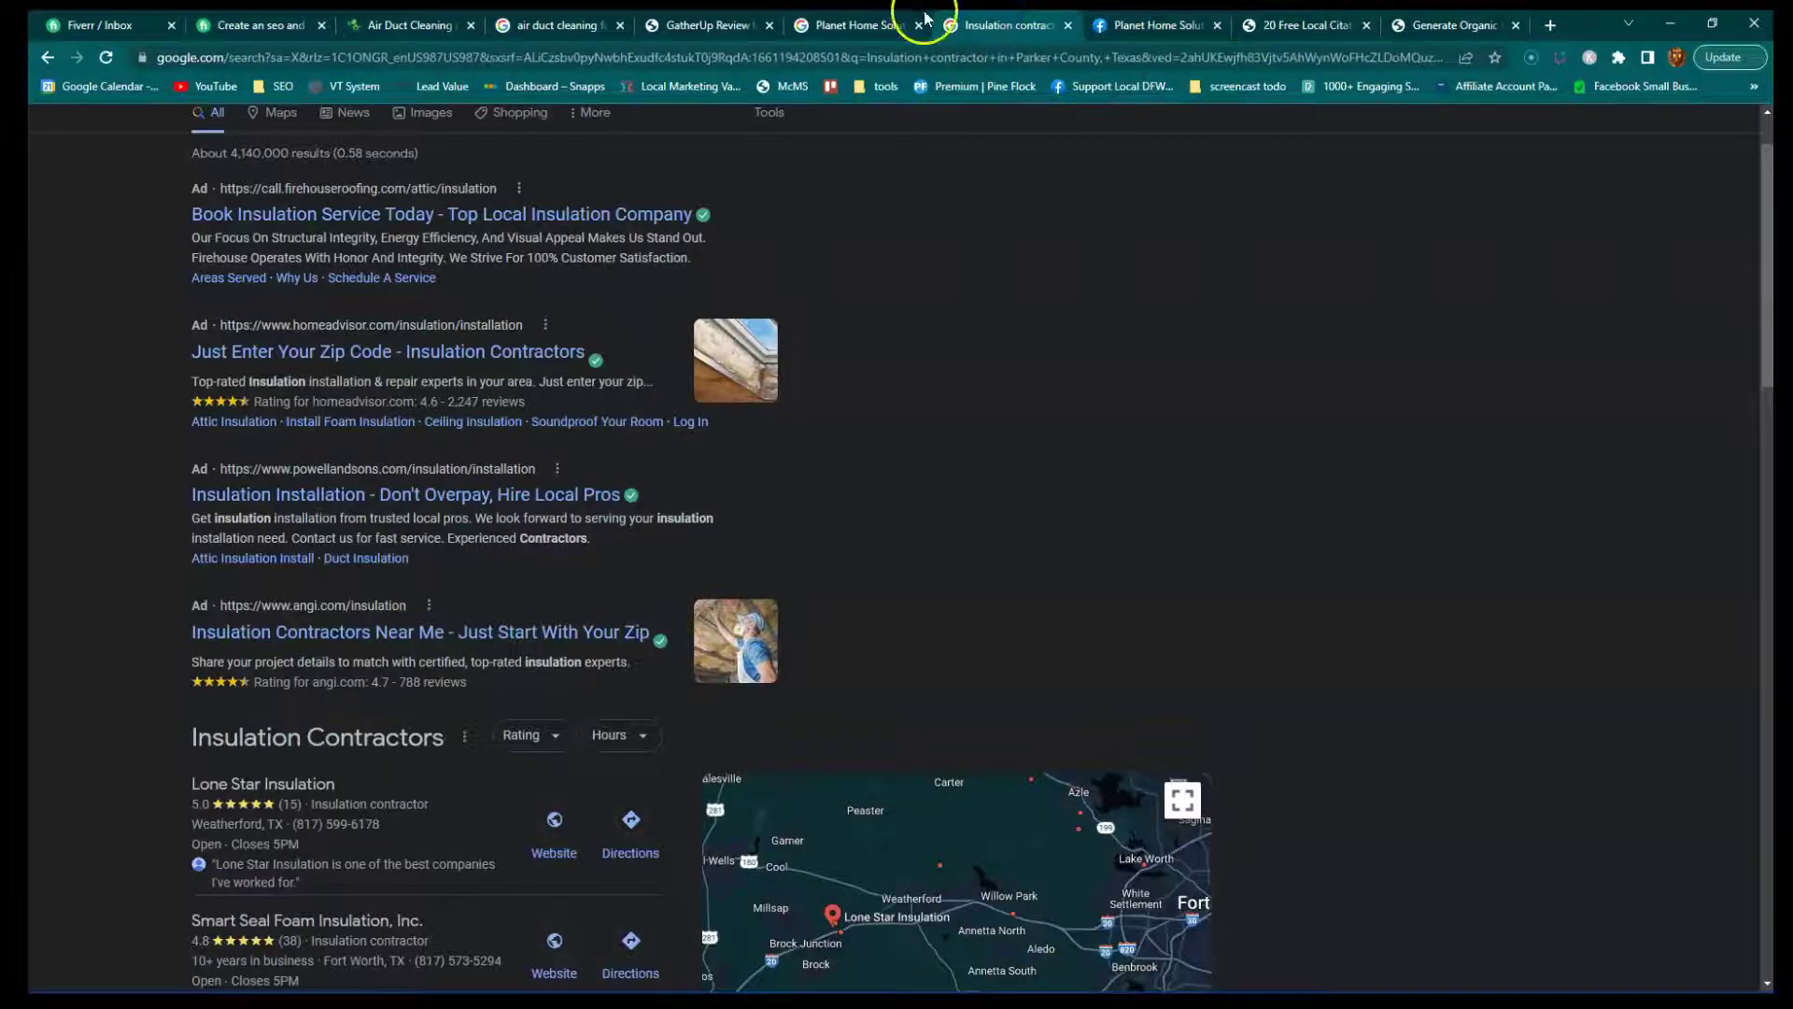
left_click(1439, 23)
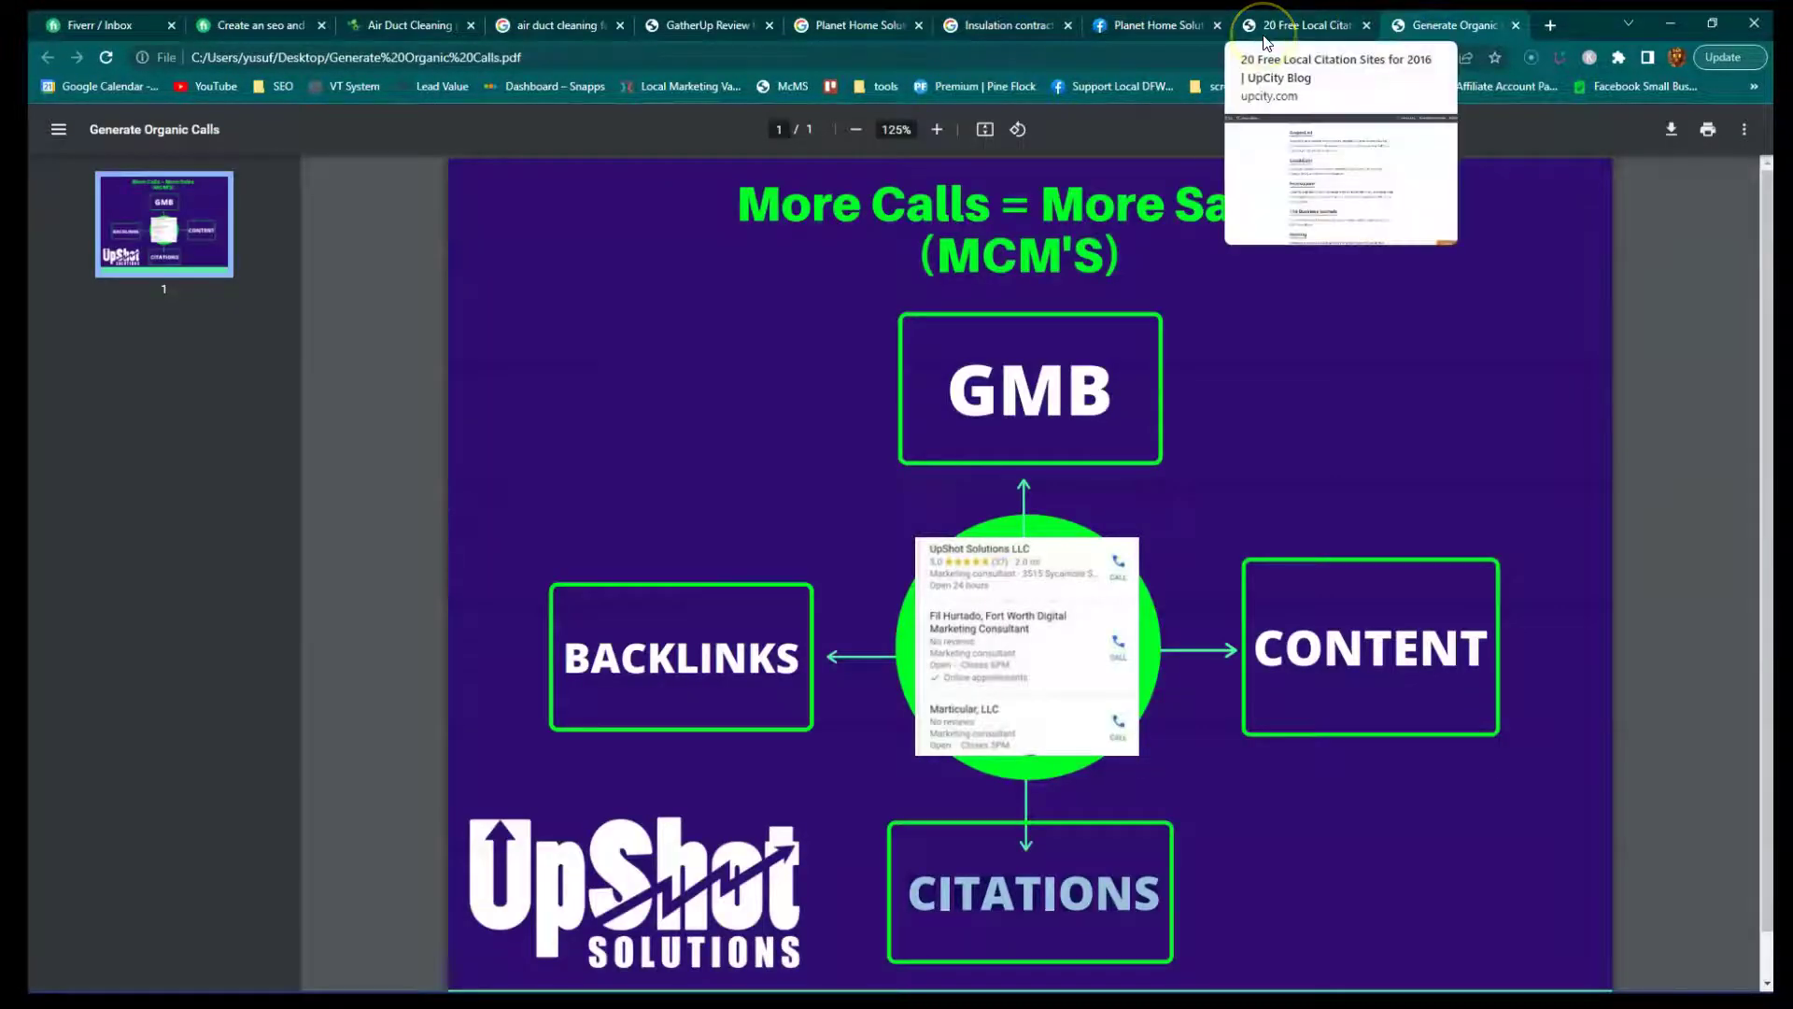
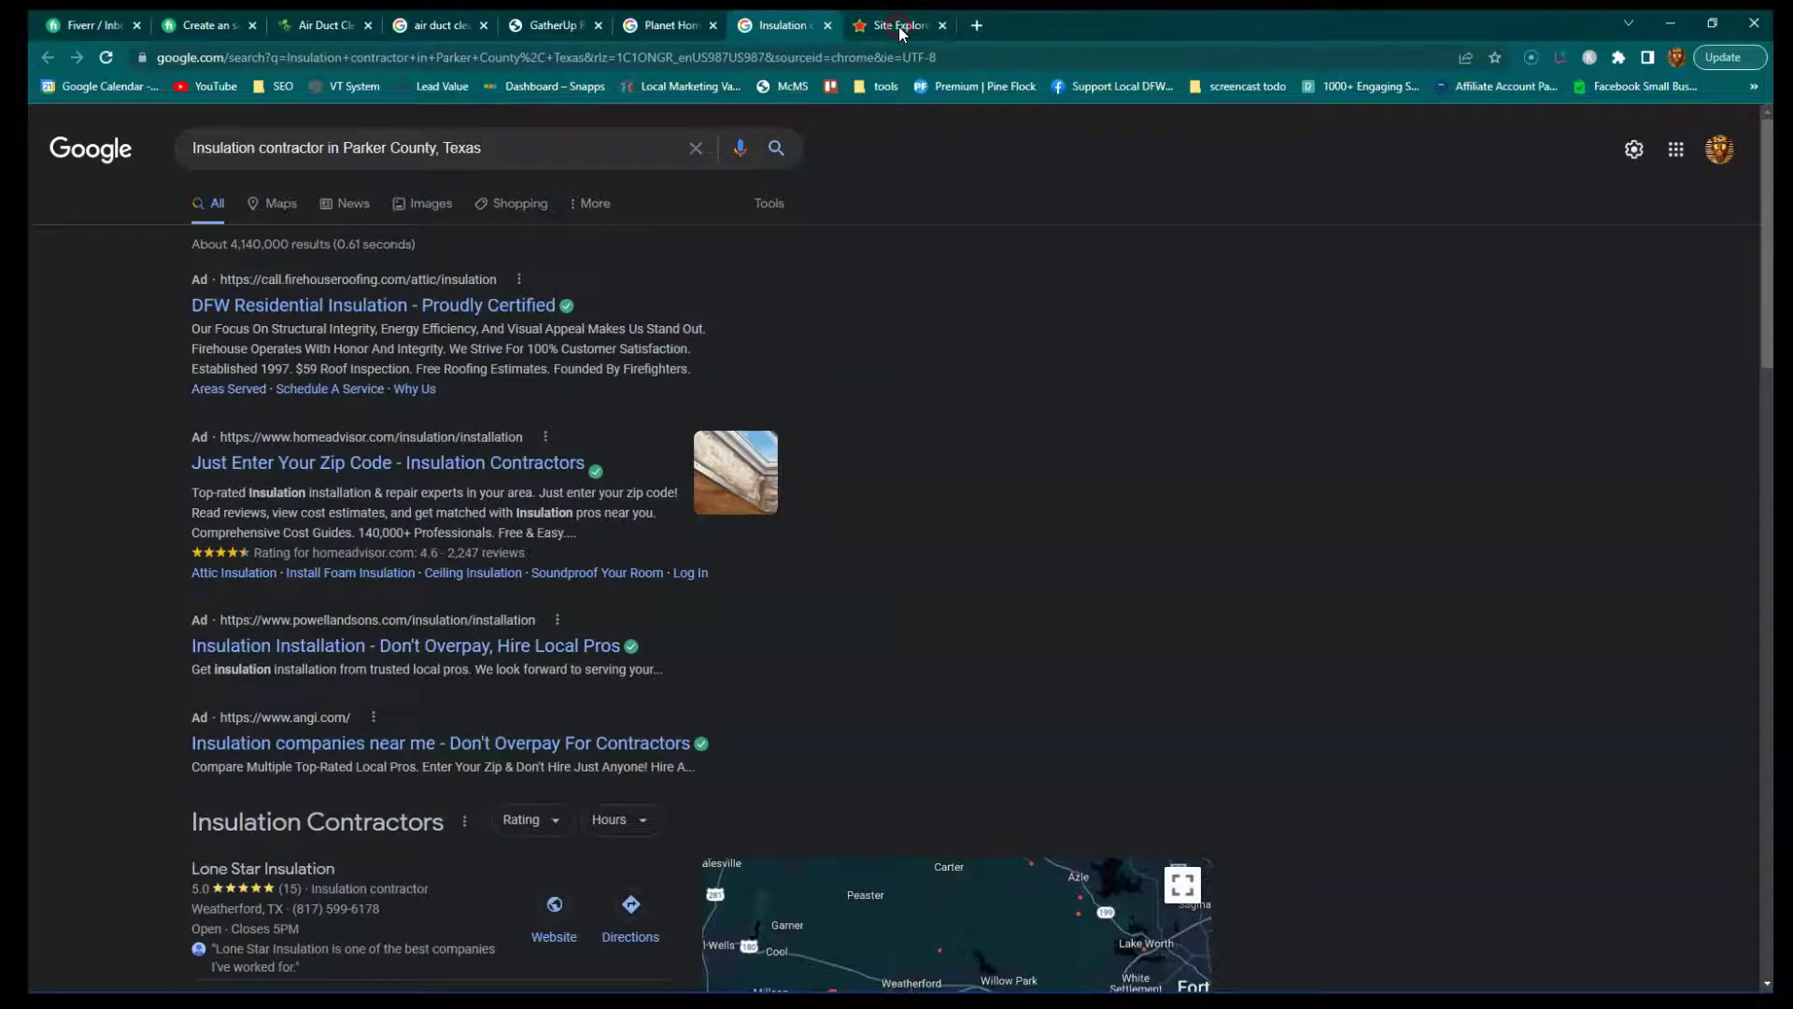
Open the Lone Star Insulation and Smart Seal Foam Insulation websites in new tabs from the Parker County insulation contractor listings.
scroll(293, 641, "down", 3)
right_click(554, 541)
left_click(602, 563)
right_click(549, 665)
left_click(597, 687)
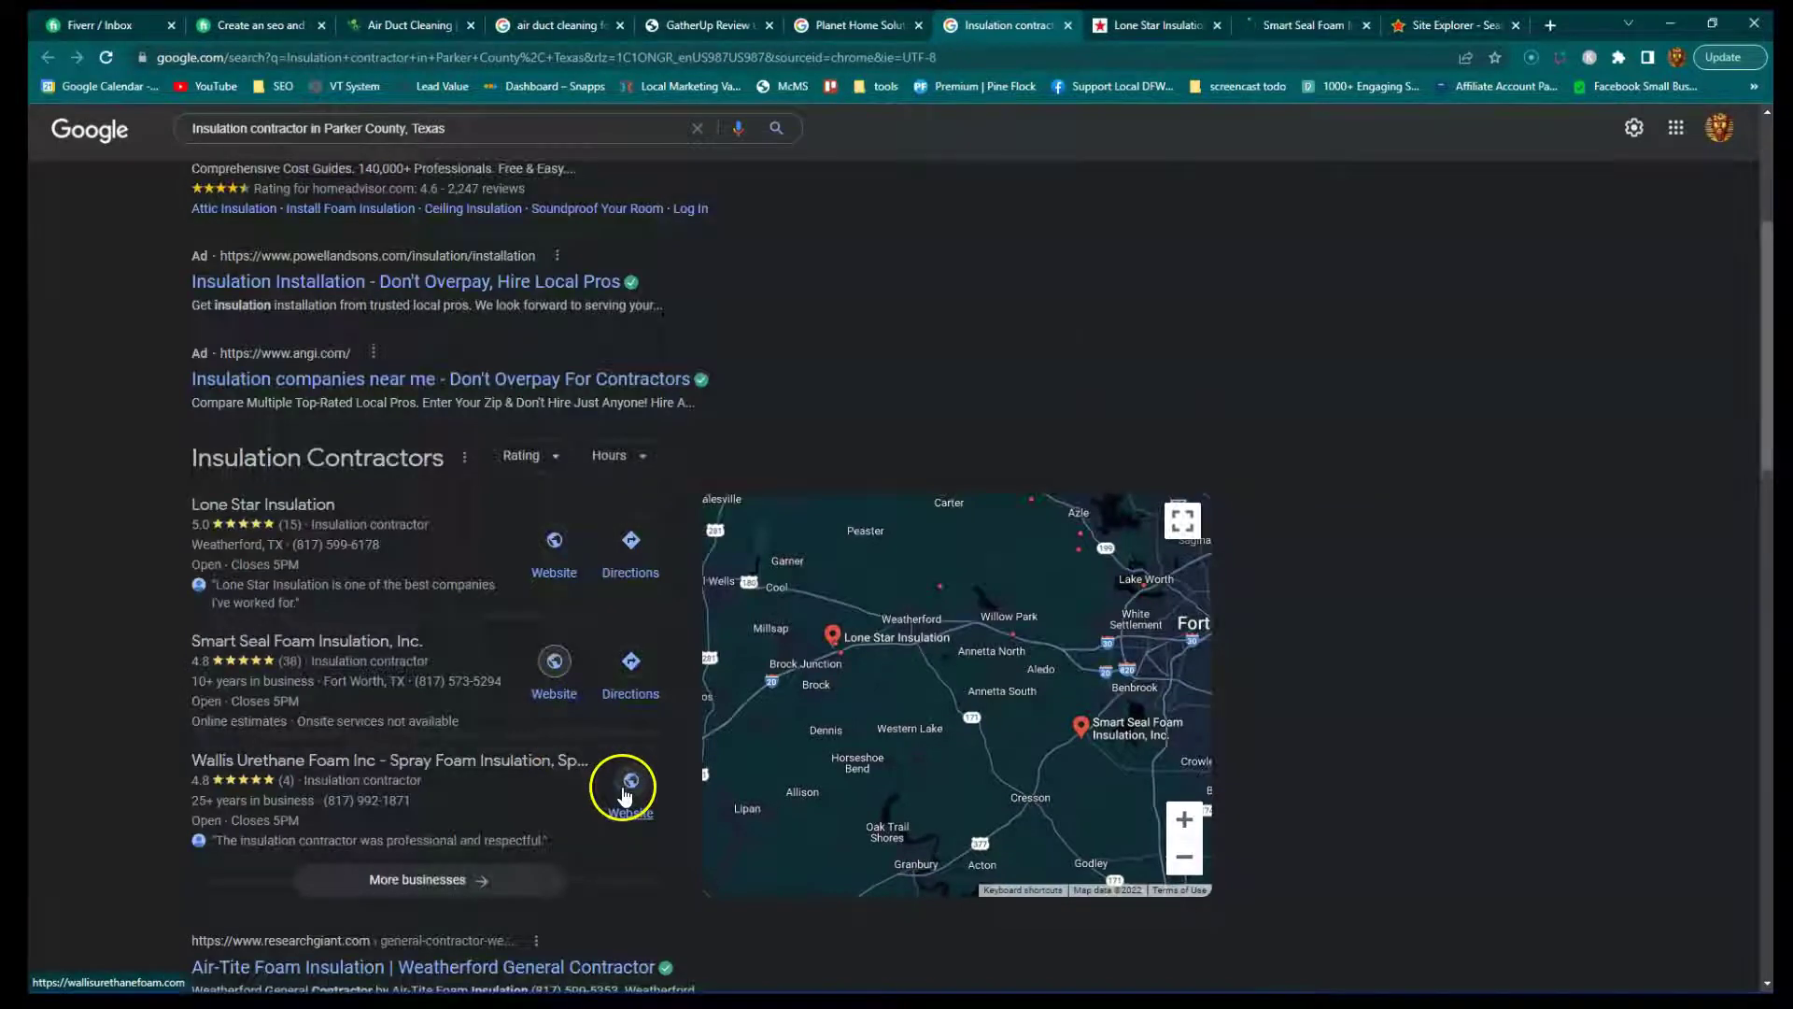
scroll(624, 792, "down", 3)
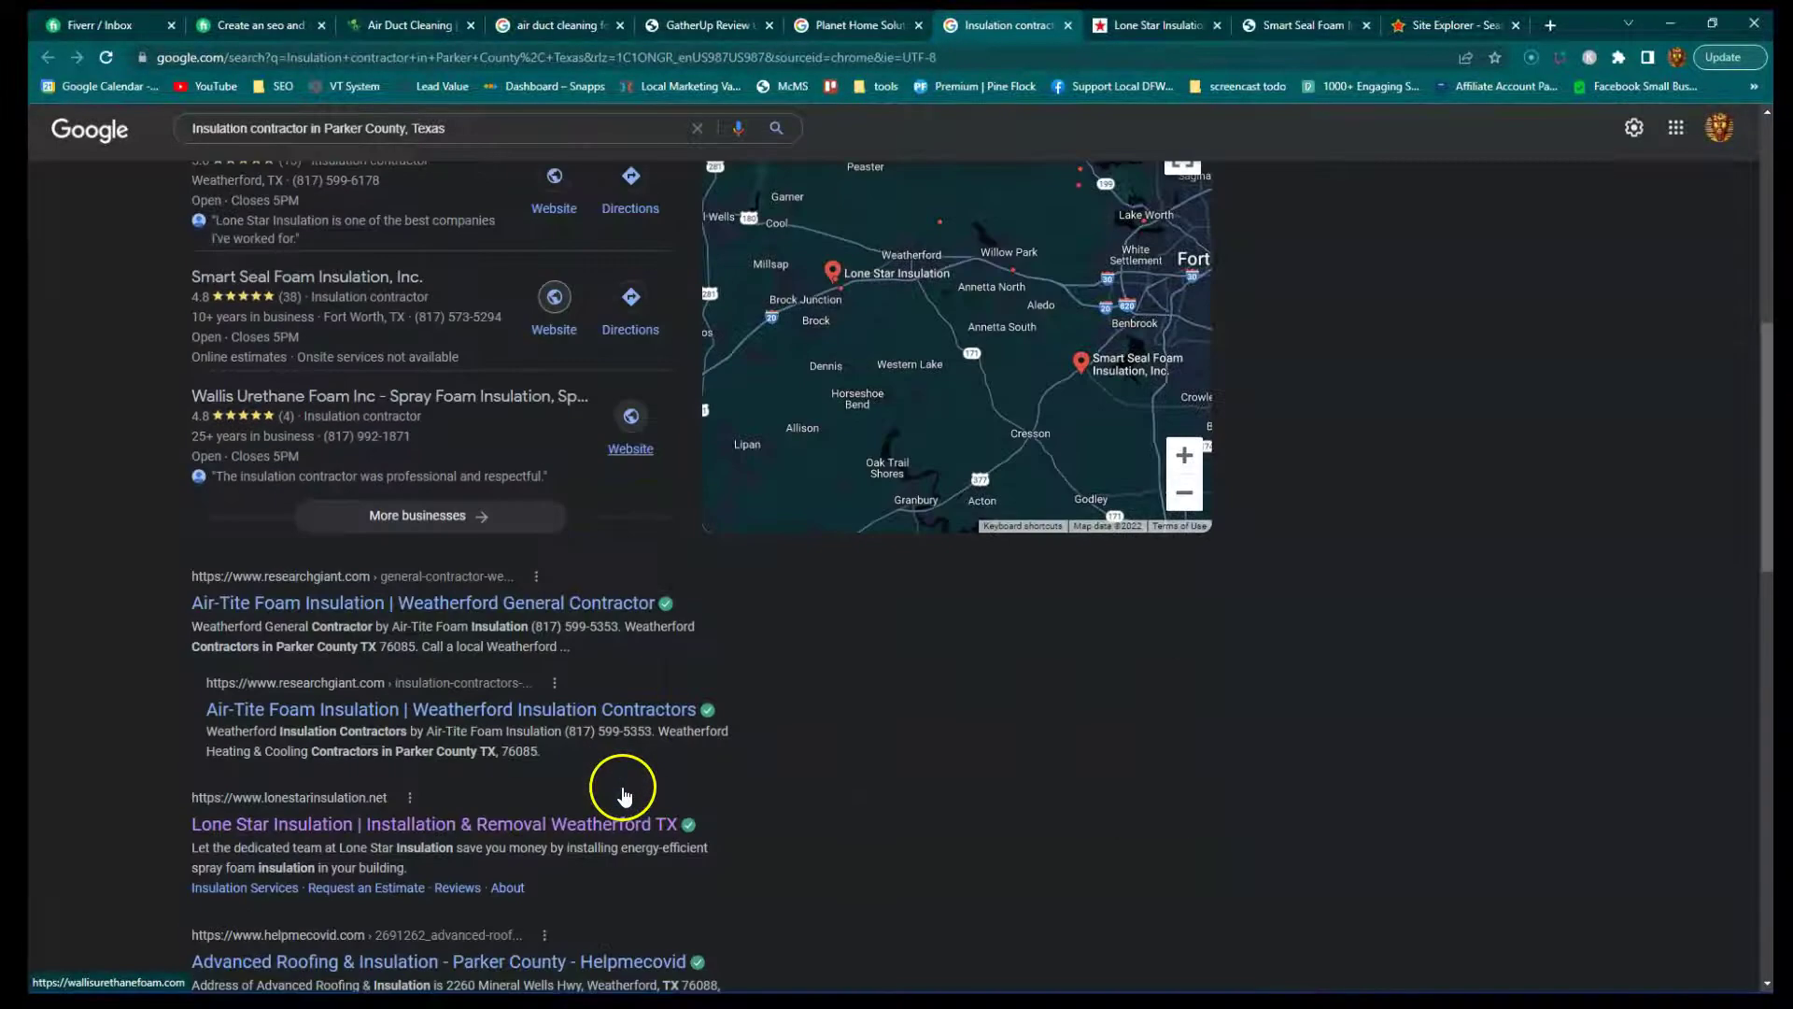
Open the "Air-Tite Foam Insulation | Weatherford General Contractor" result and look through its researchGiant directory listing.
right_click(436, 609)
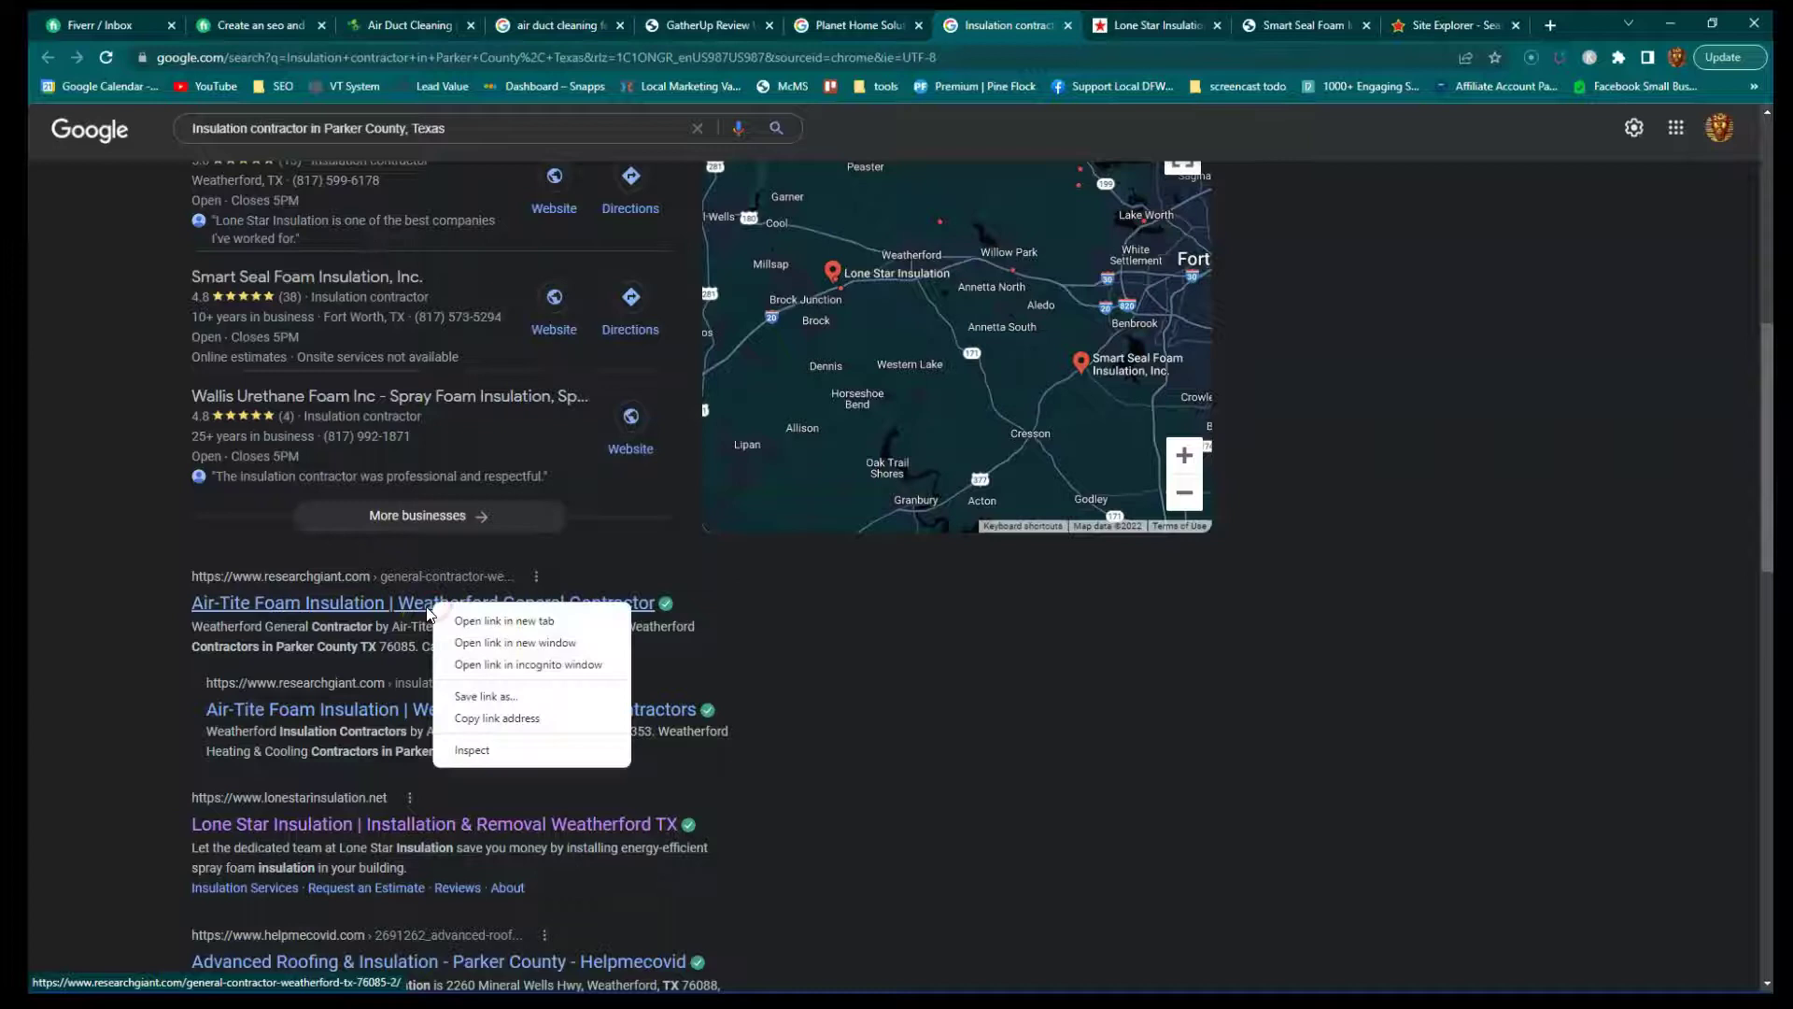
left_click(429, 609)
left_click(429, 609)
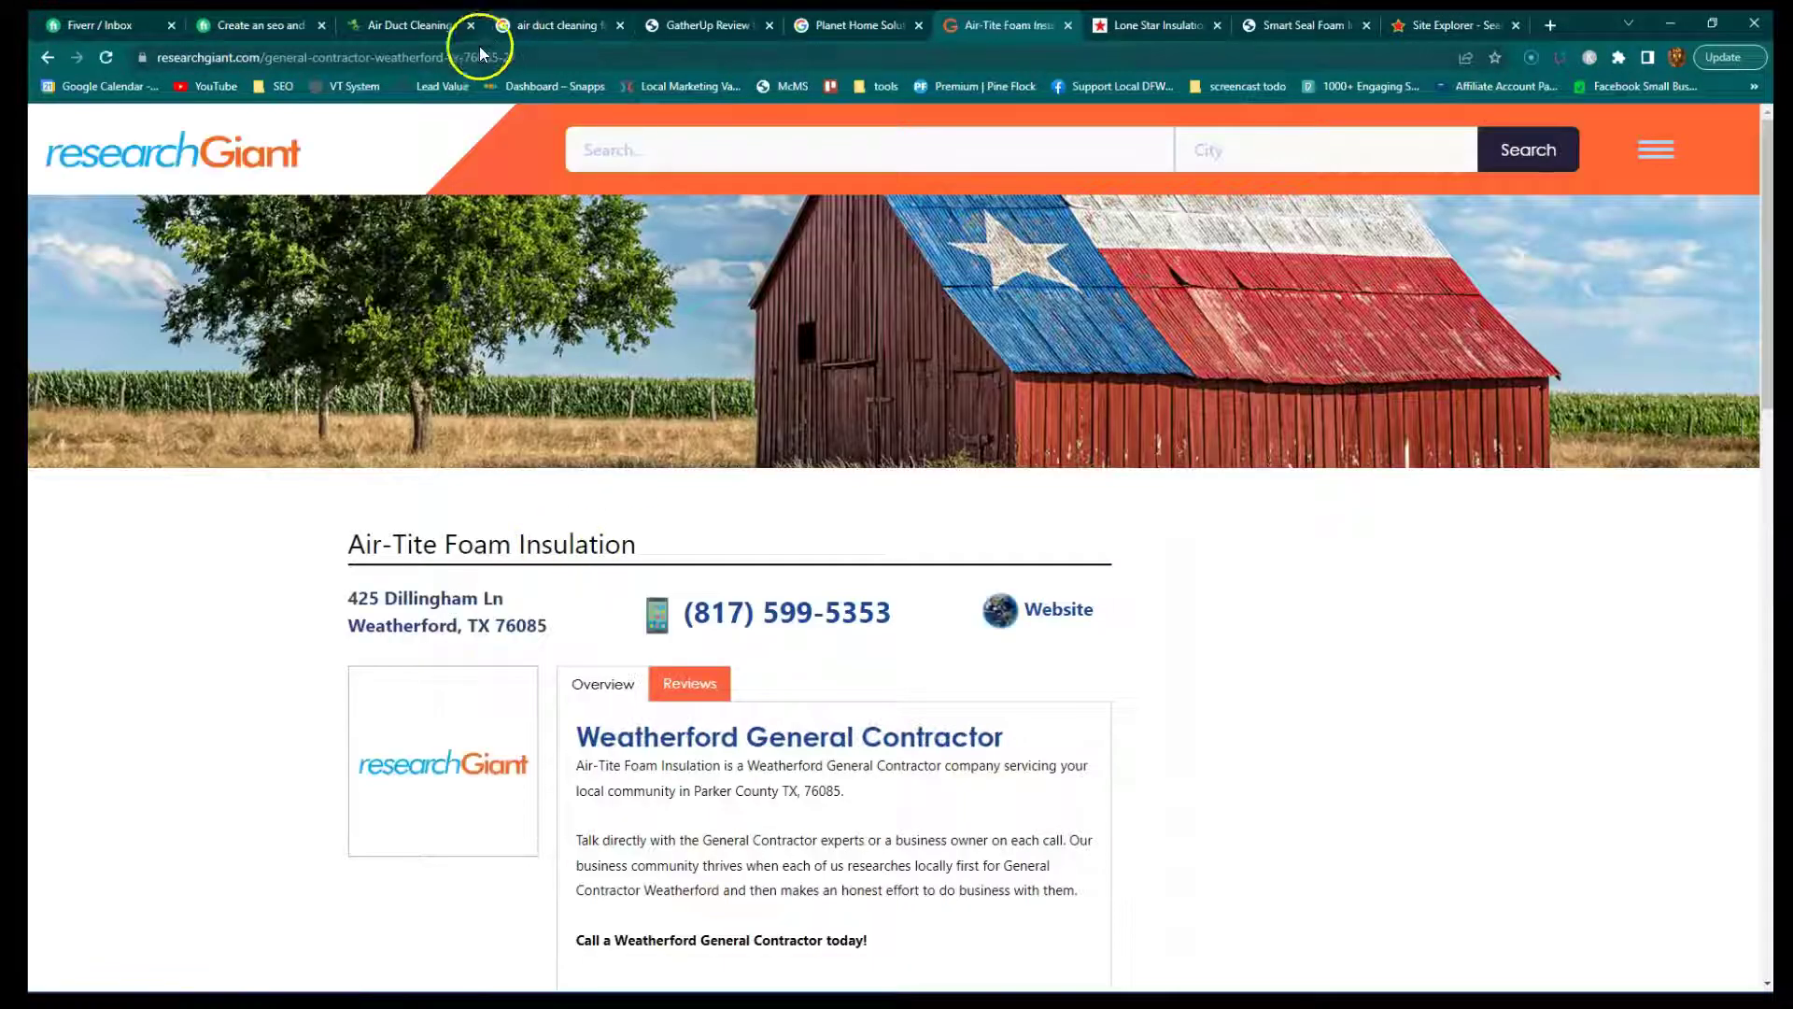
left_click_drag(263, 59, 65, 60)
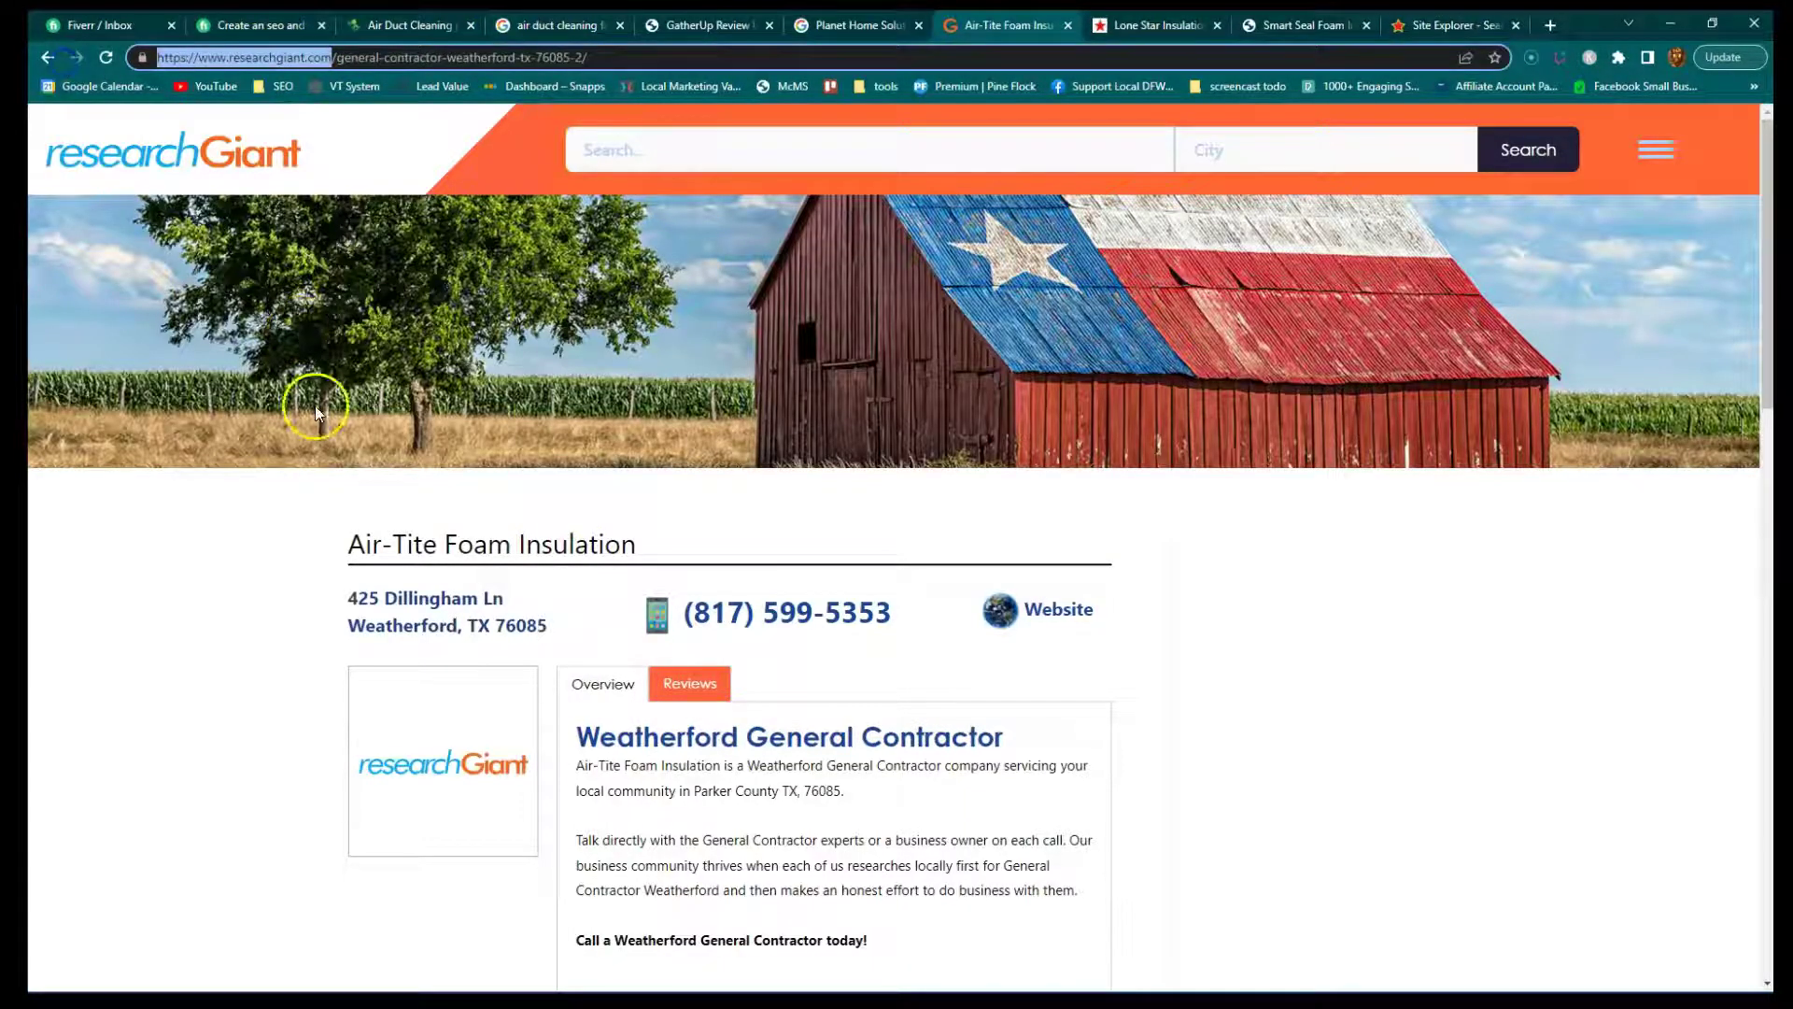
scroll(291, 520, "down", 9)
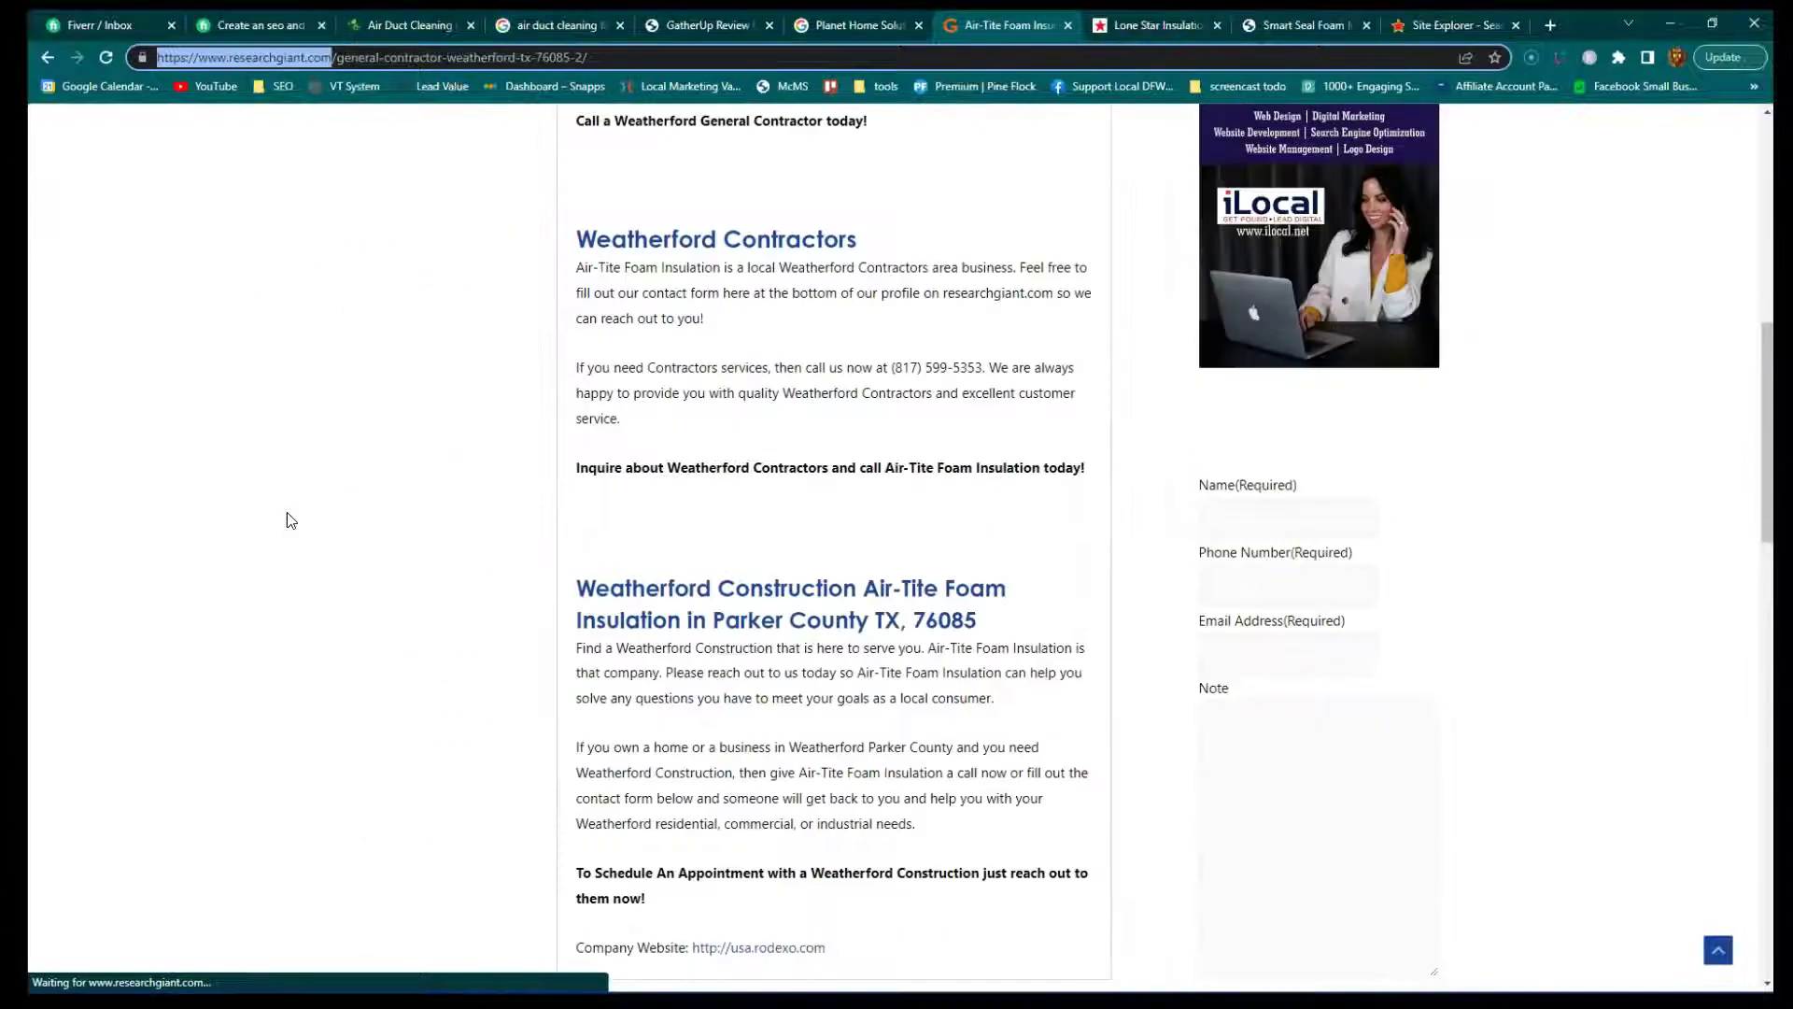
scroll(292, 520, "up", 9)
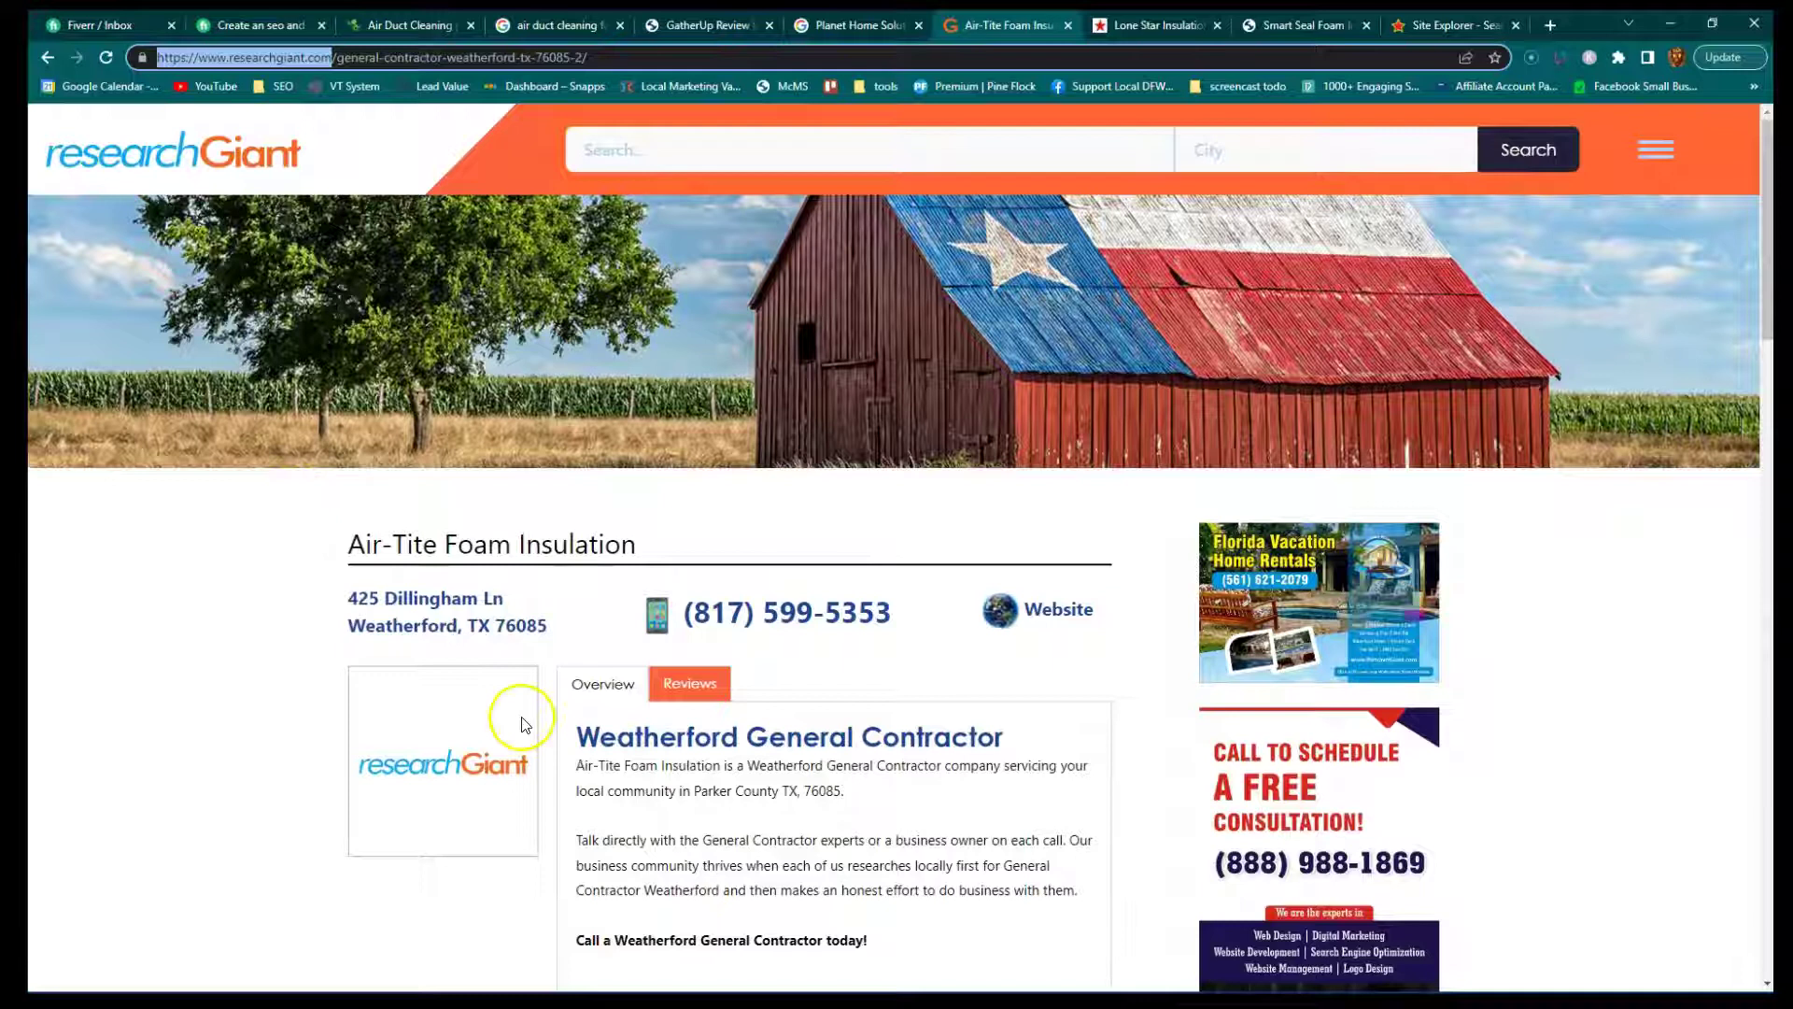
Check the "Air-Tite Foam Insulation | Weatherford Insulation Contractors" listing and return to the insulation contractor search results.
left_click(45, 58)
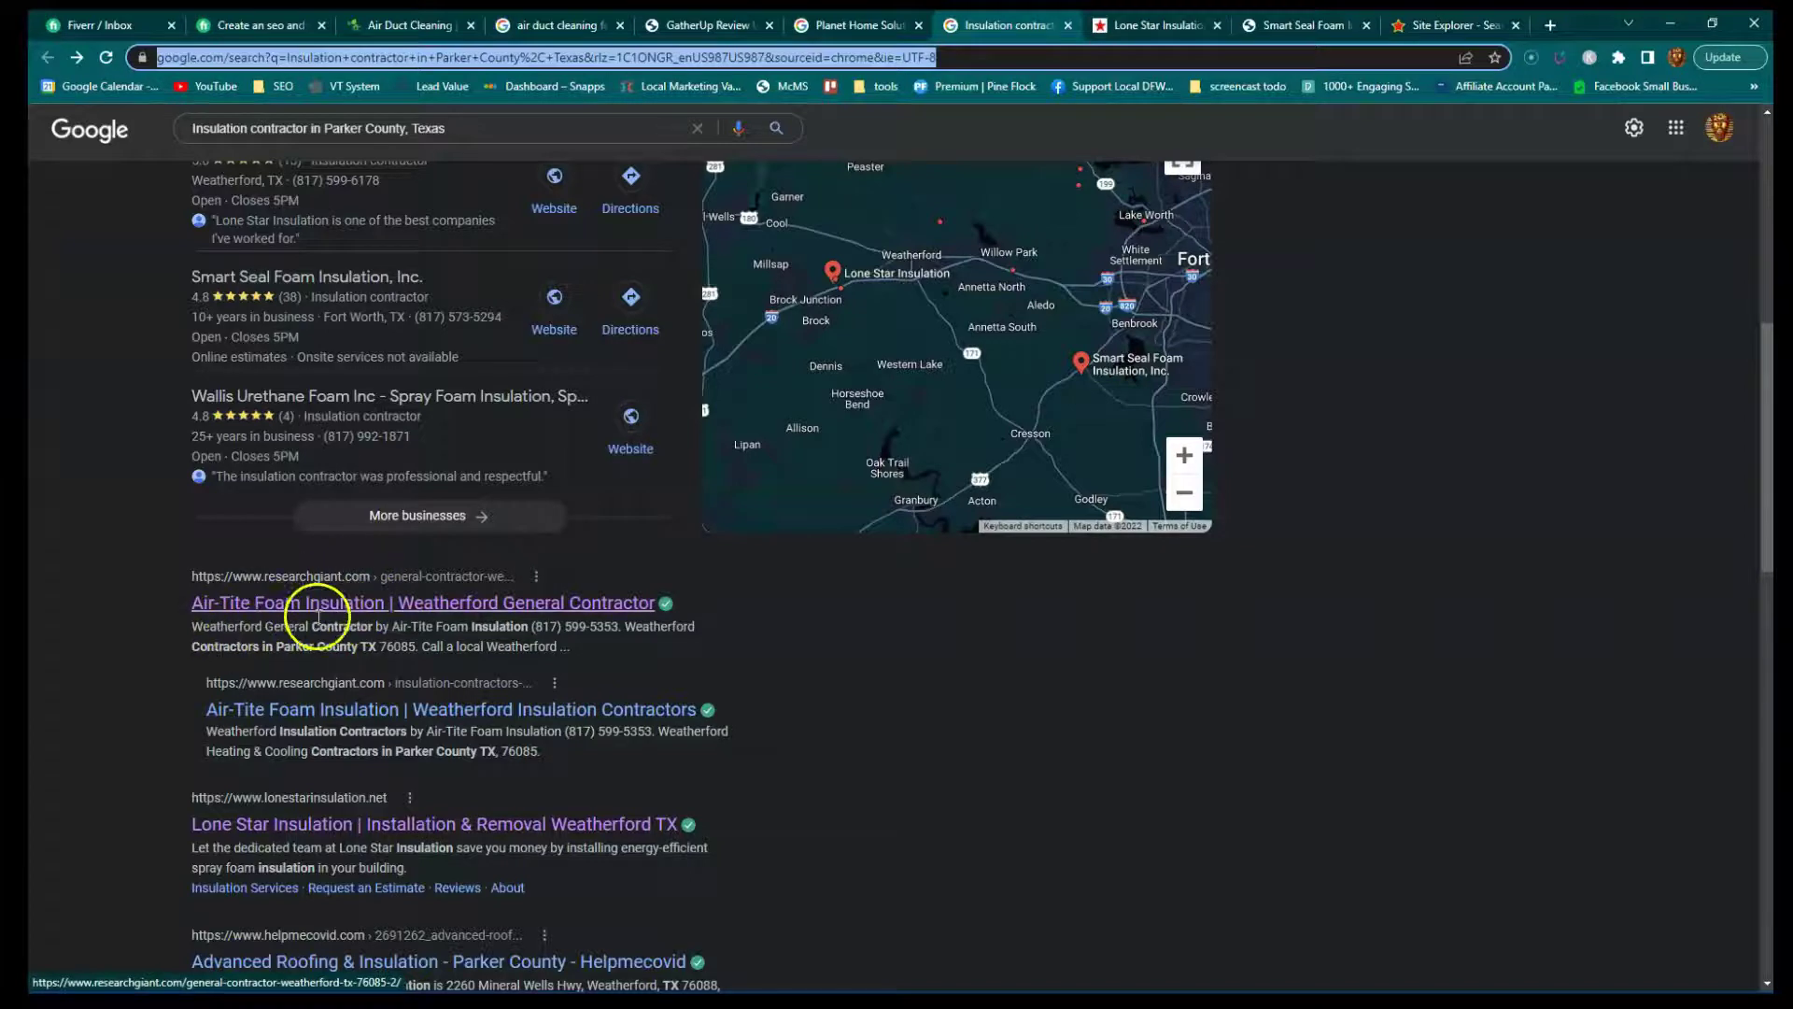
left_click(260, 710)
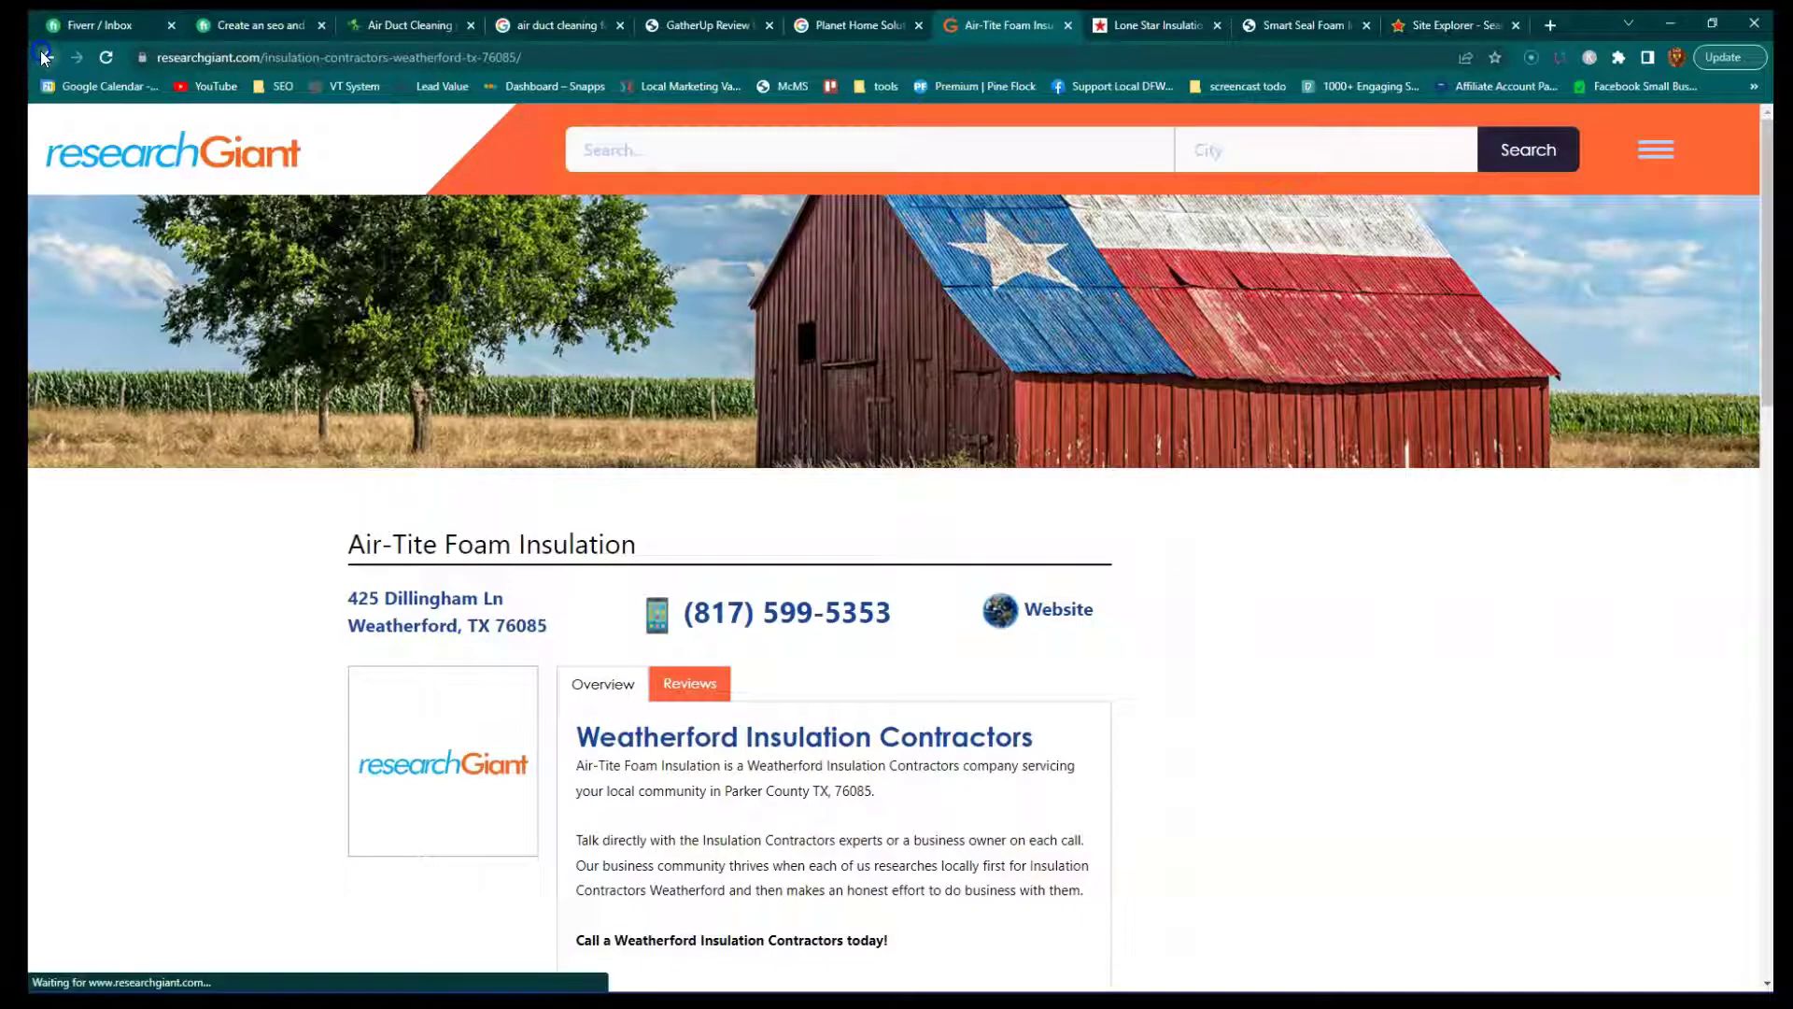
left_click(47, 57)
Copy the Lone Star Insulation website address and look it up in a duplicate of the Majestic Site Explorer tab.
left_click(1133, 28)
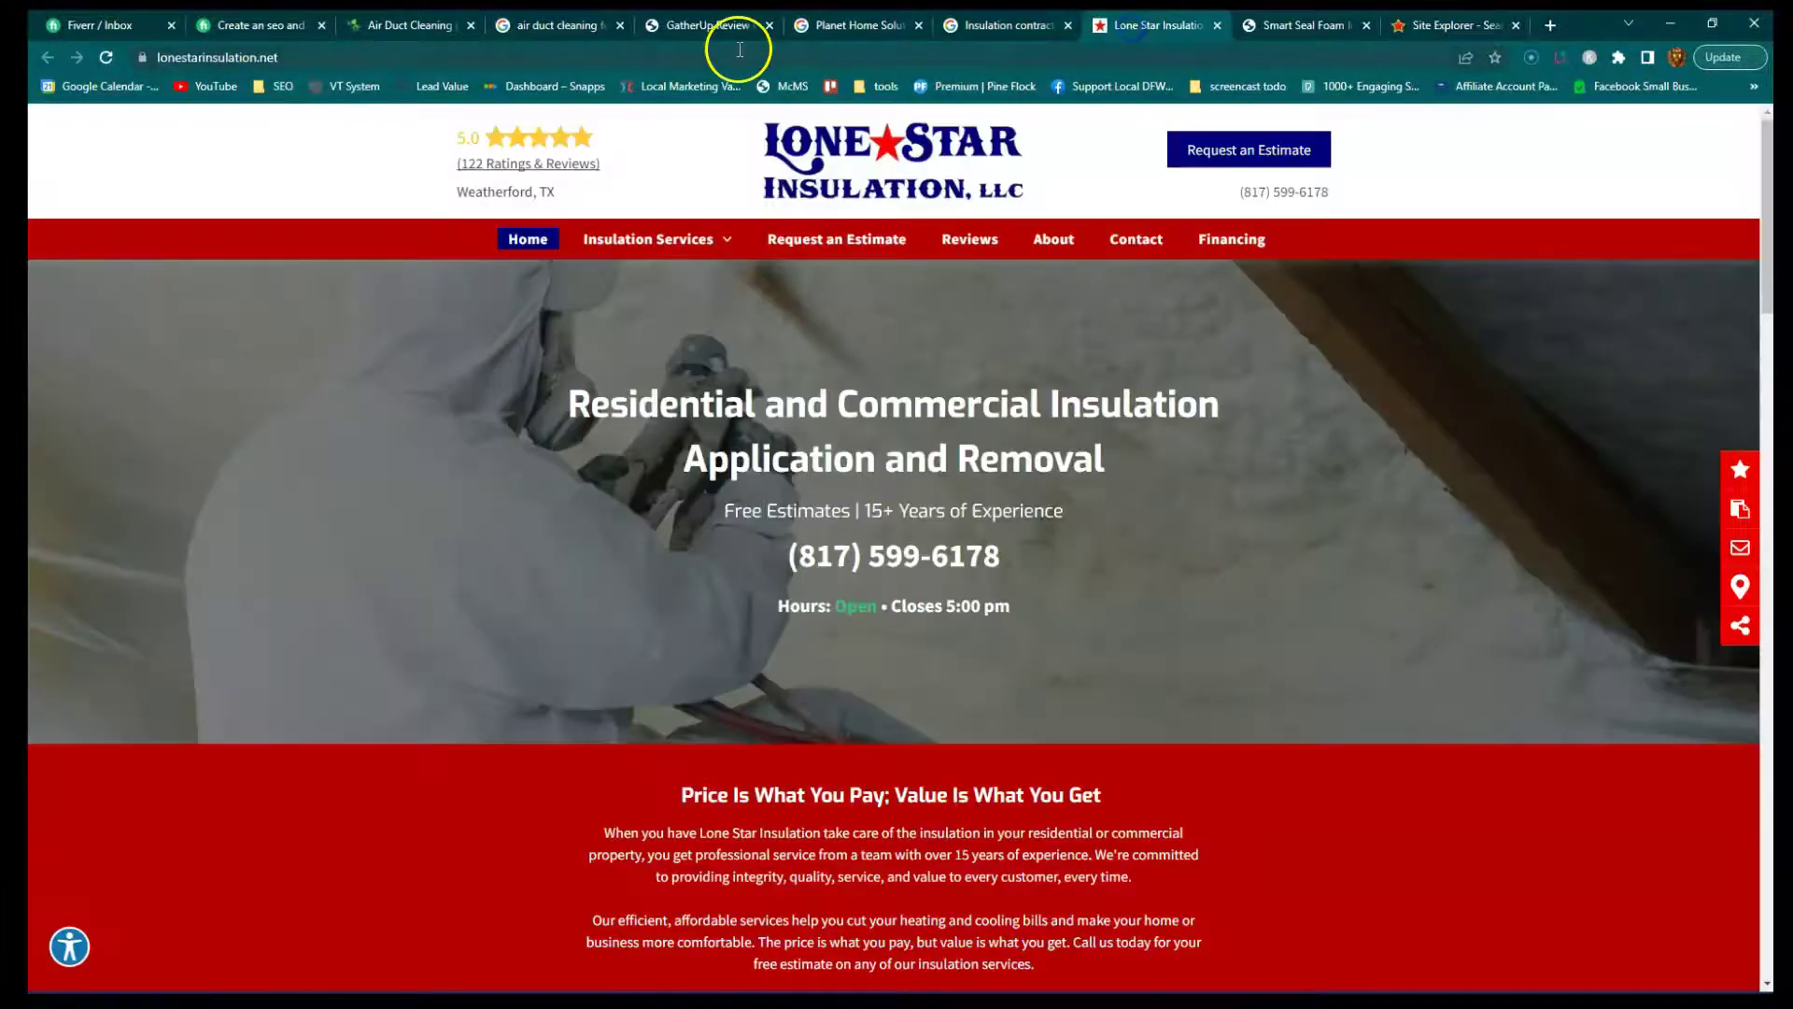
left_click(666, 60)
key("ctrl+c")
right_click(1399, 26)
left_click(1462, 148)
triple_click(501, 126)
key("ctrl+v")
key("Return")
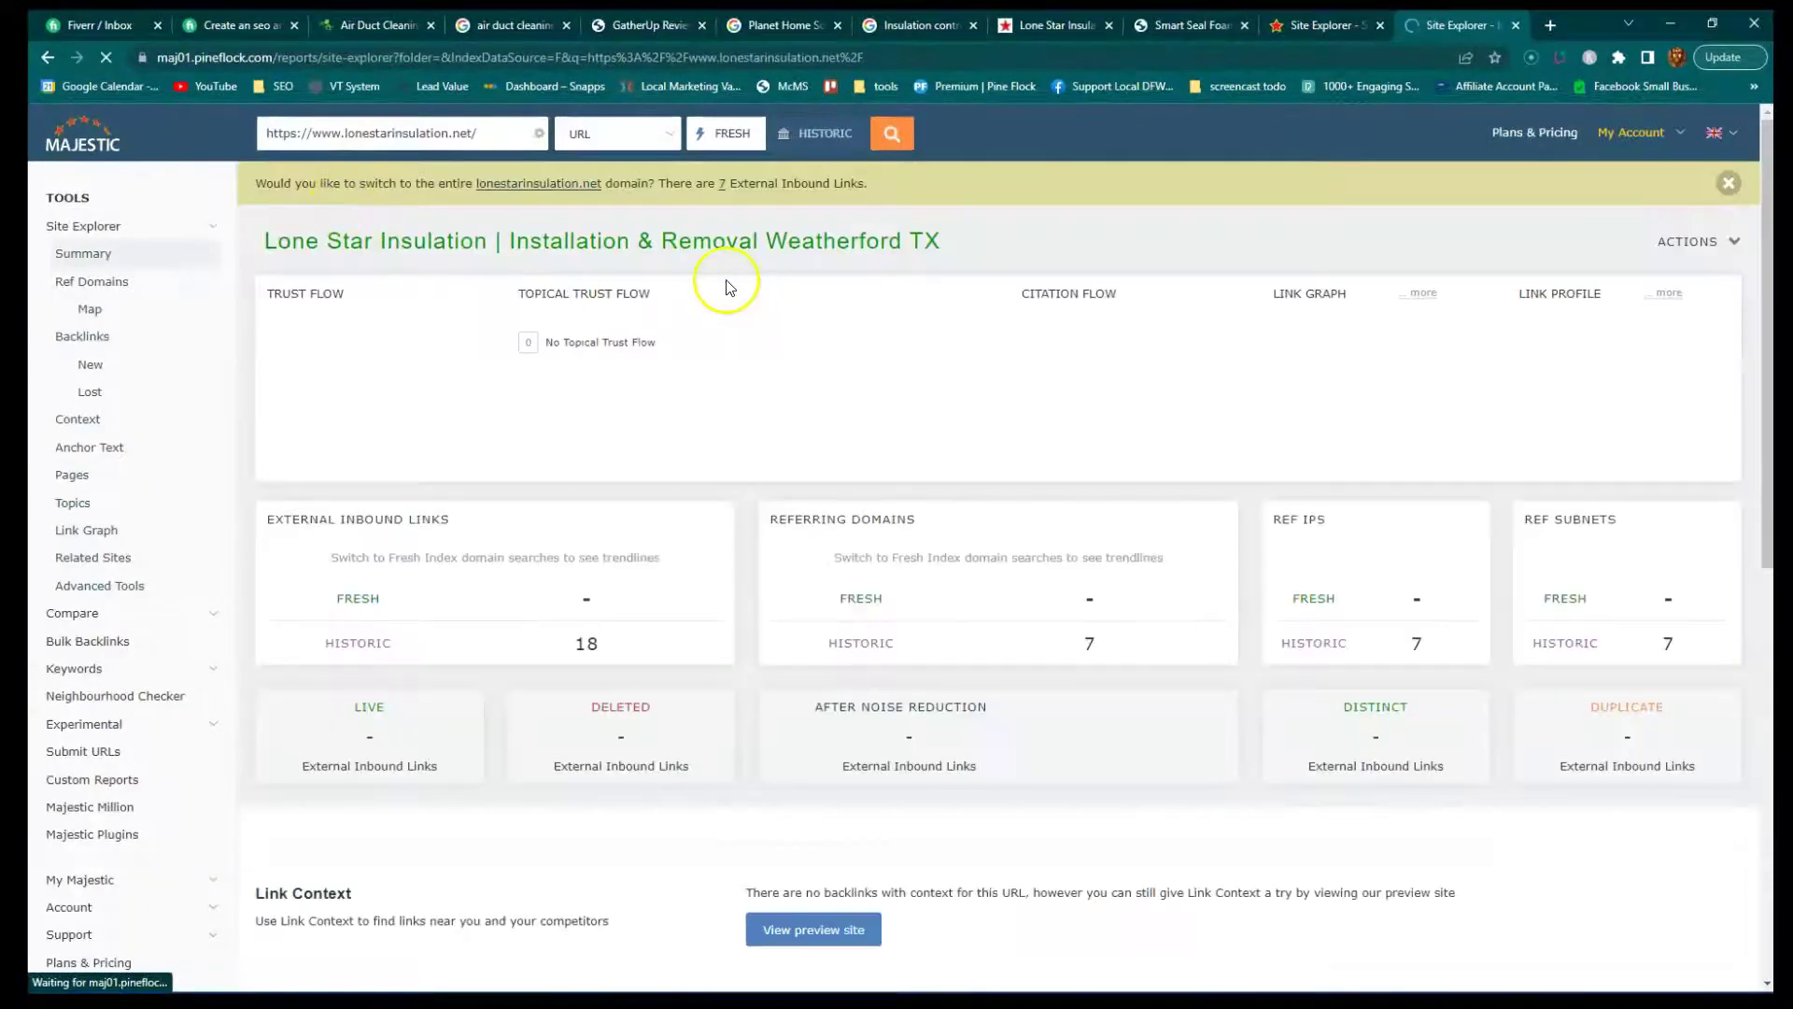
Switch the Lone Star Insulation report to Root Domain scope and review its link summary and top links.
scroll(689, 612, "down", 1)
scroll(688, 612, "down", 15)
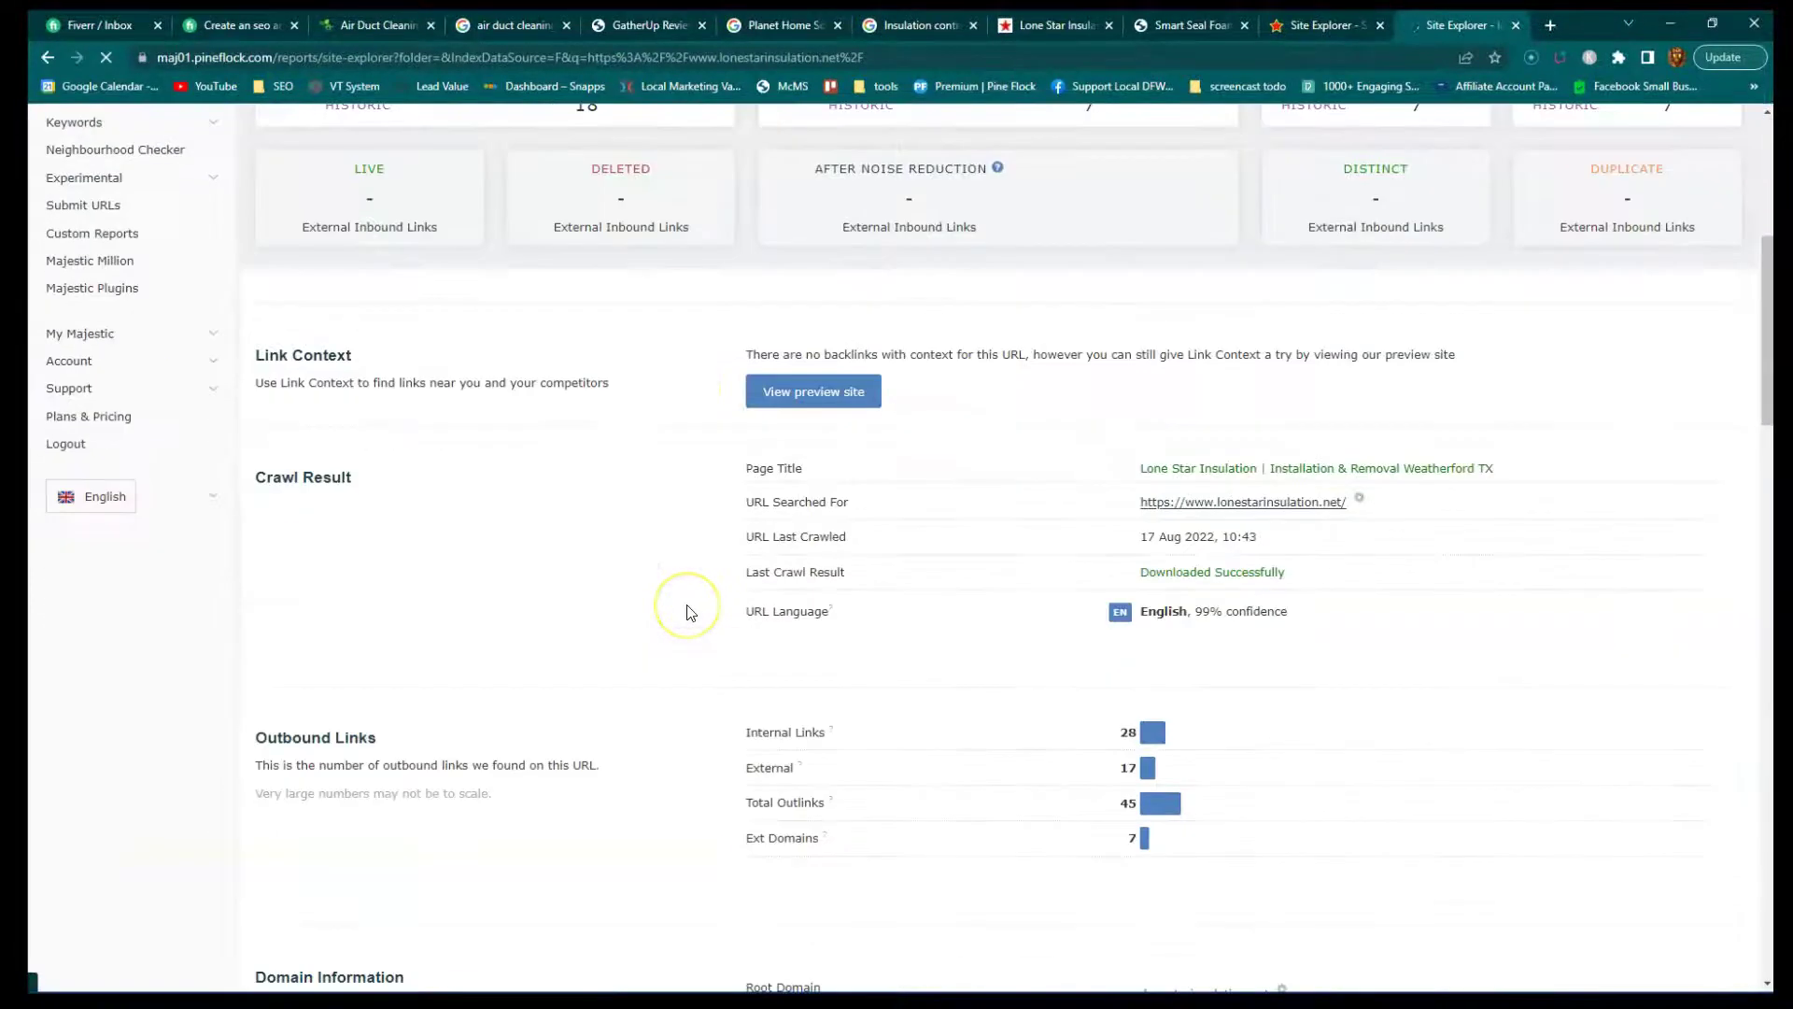
scroll(688, 612, "up", 16)
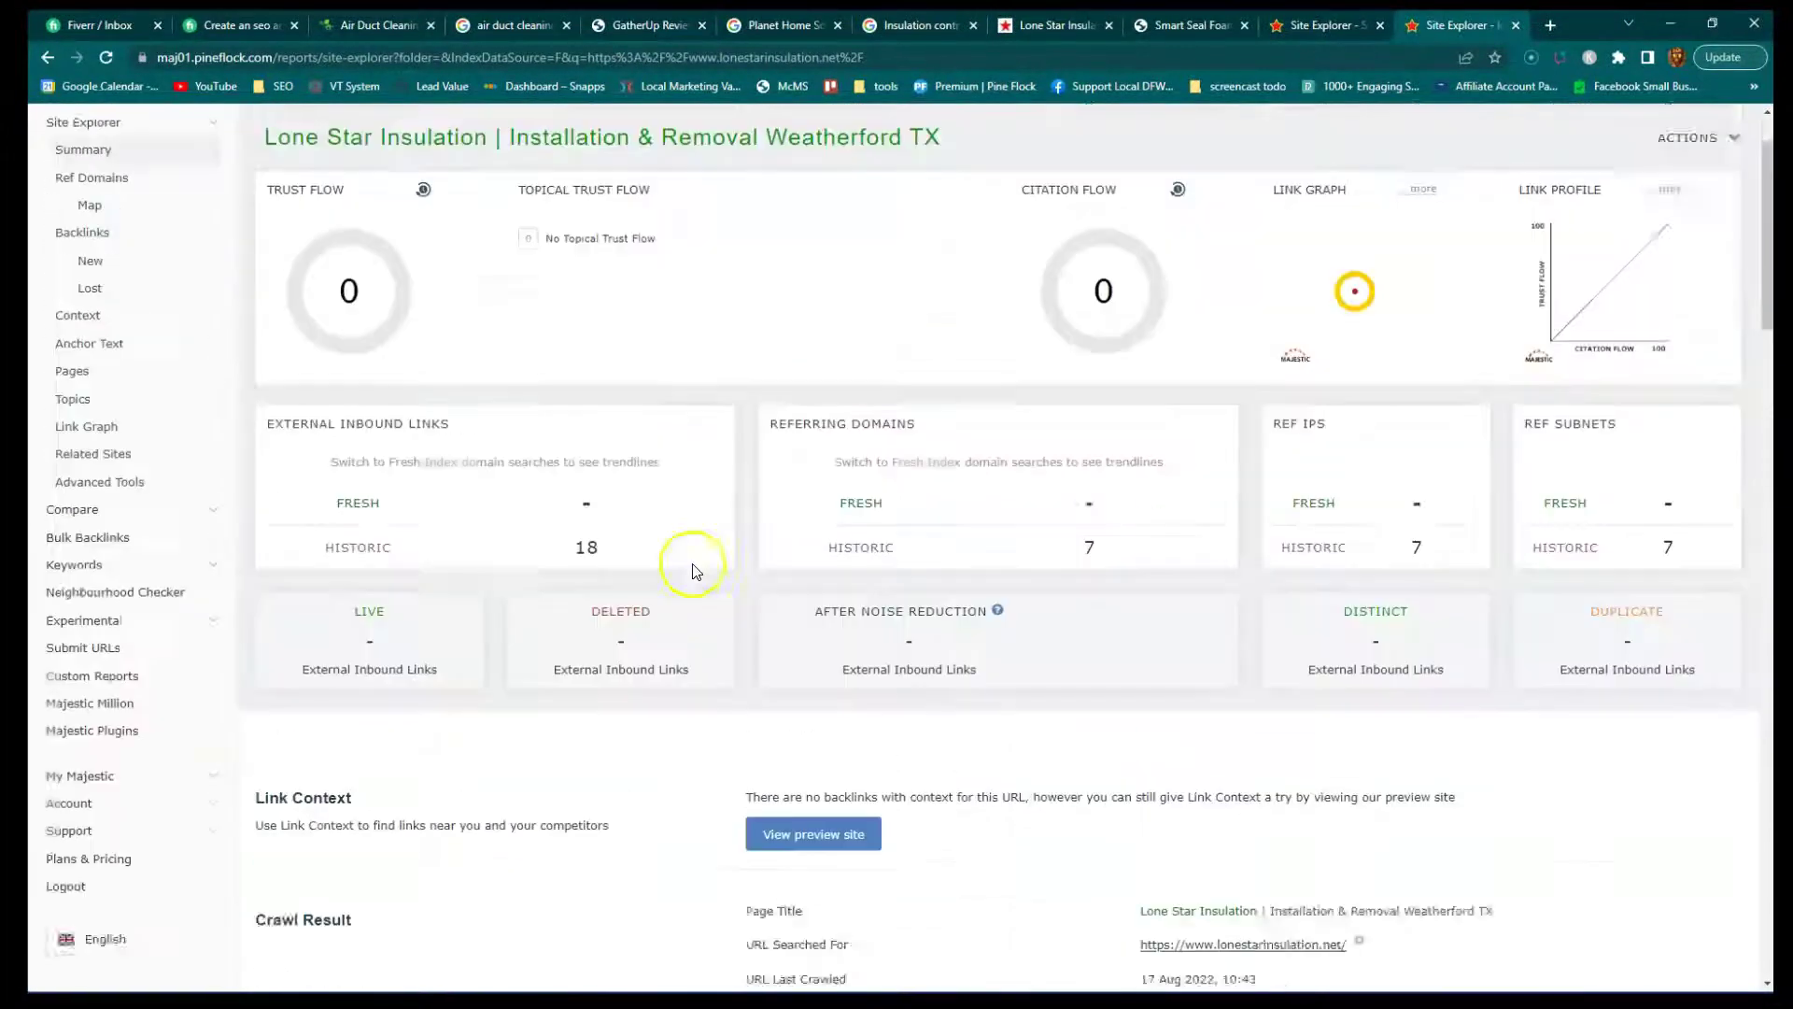
left_click(581, 140)
left_click(598, 164)
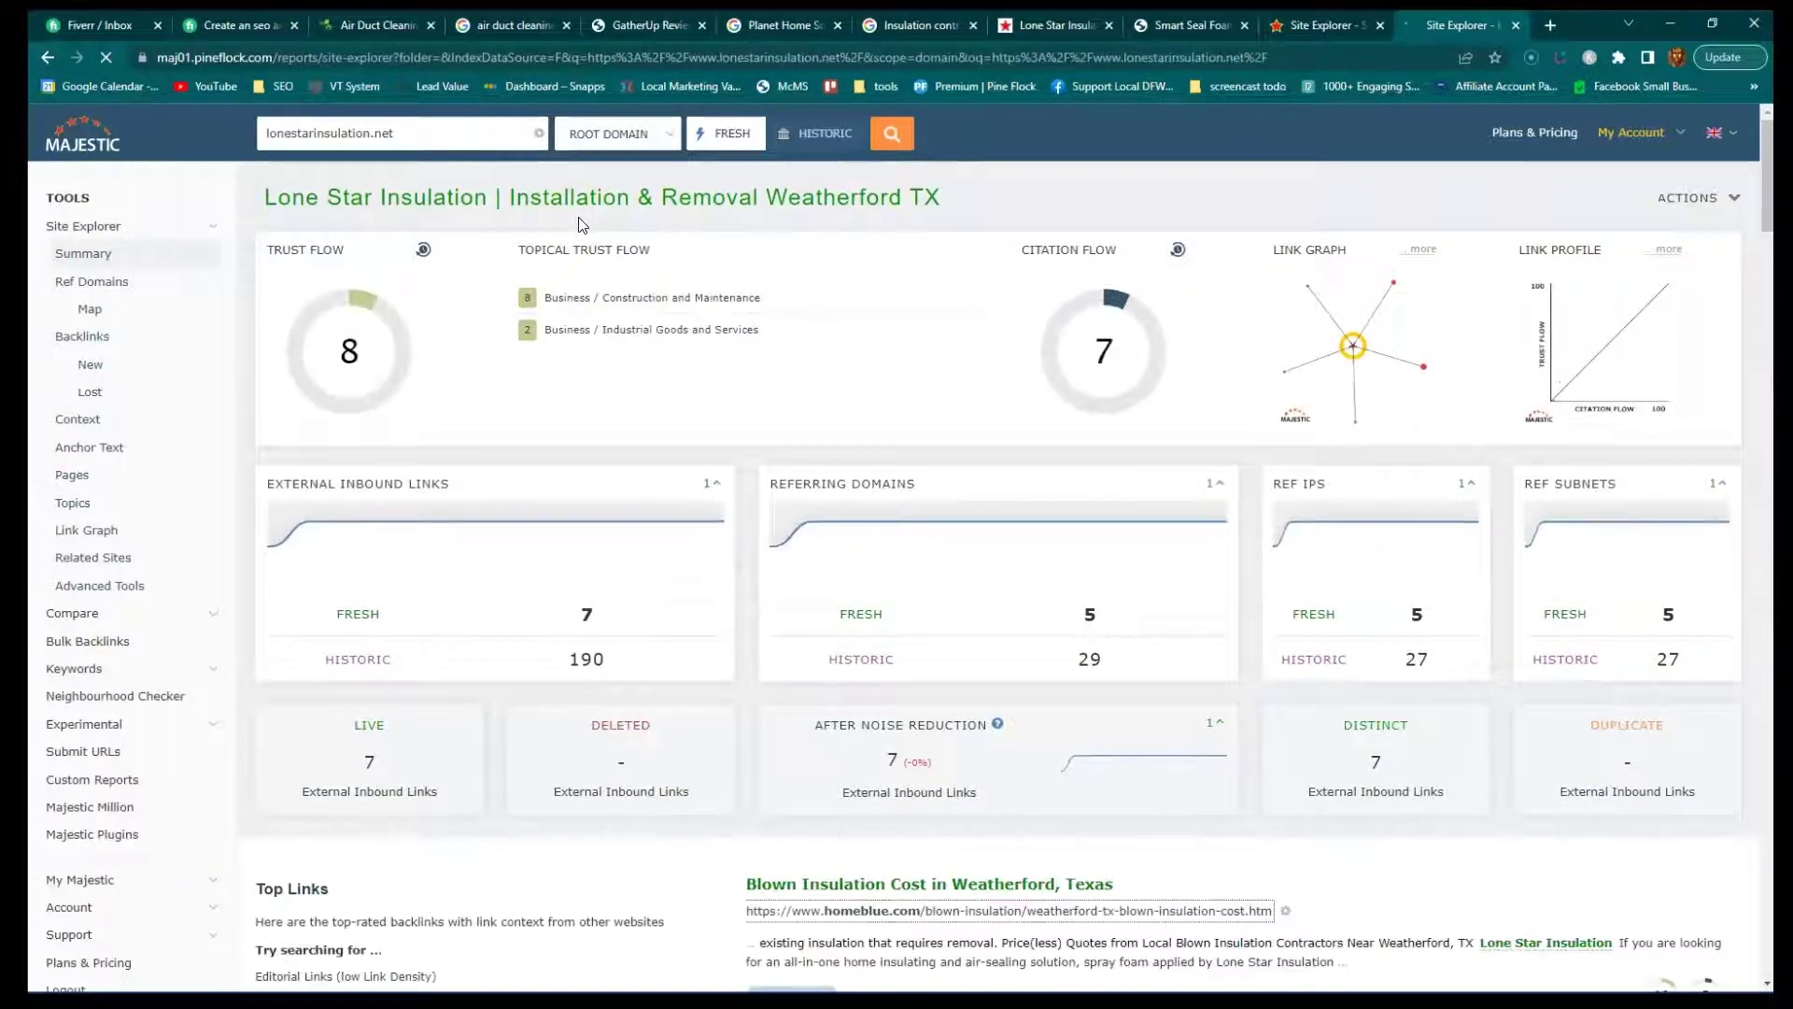
scroll(733, 659, "down", 7)
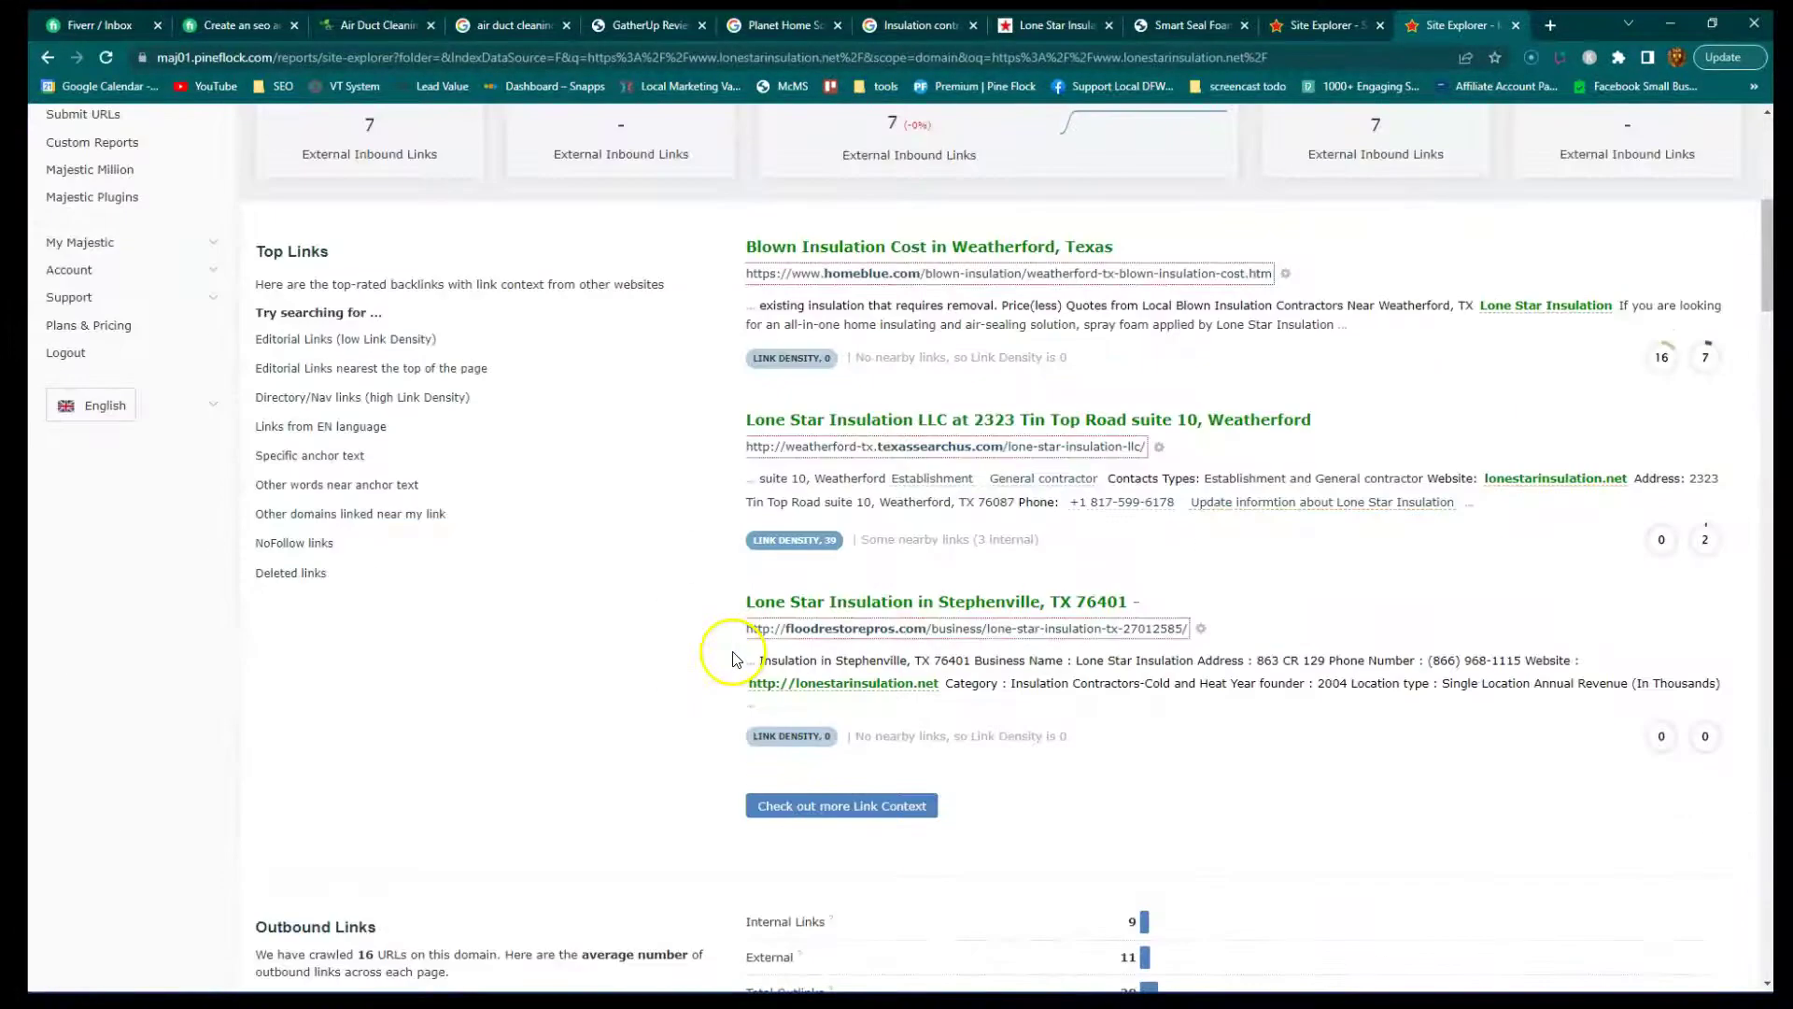
scroll(733, 658, "up", 7)
Open the backlinks report for lonestarinsulation.net and look through the linking sources.
left_click(82, 336)
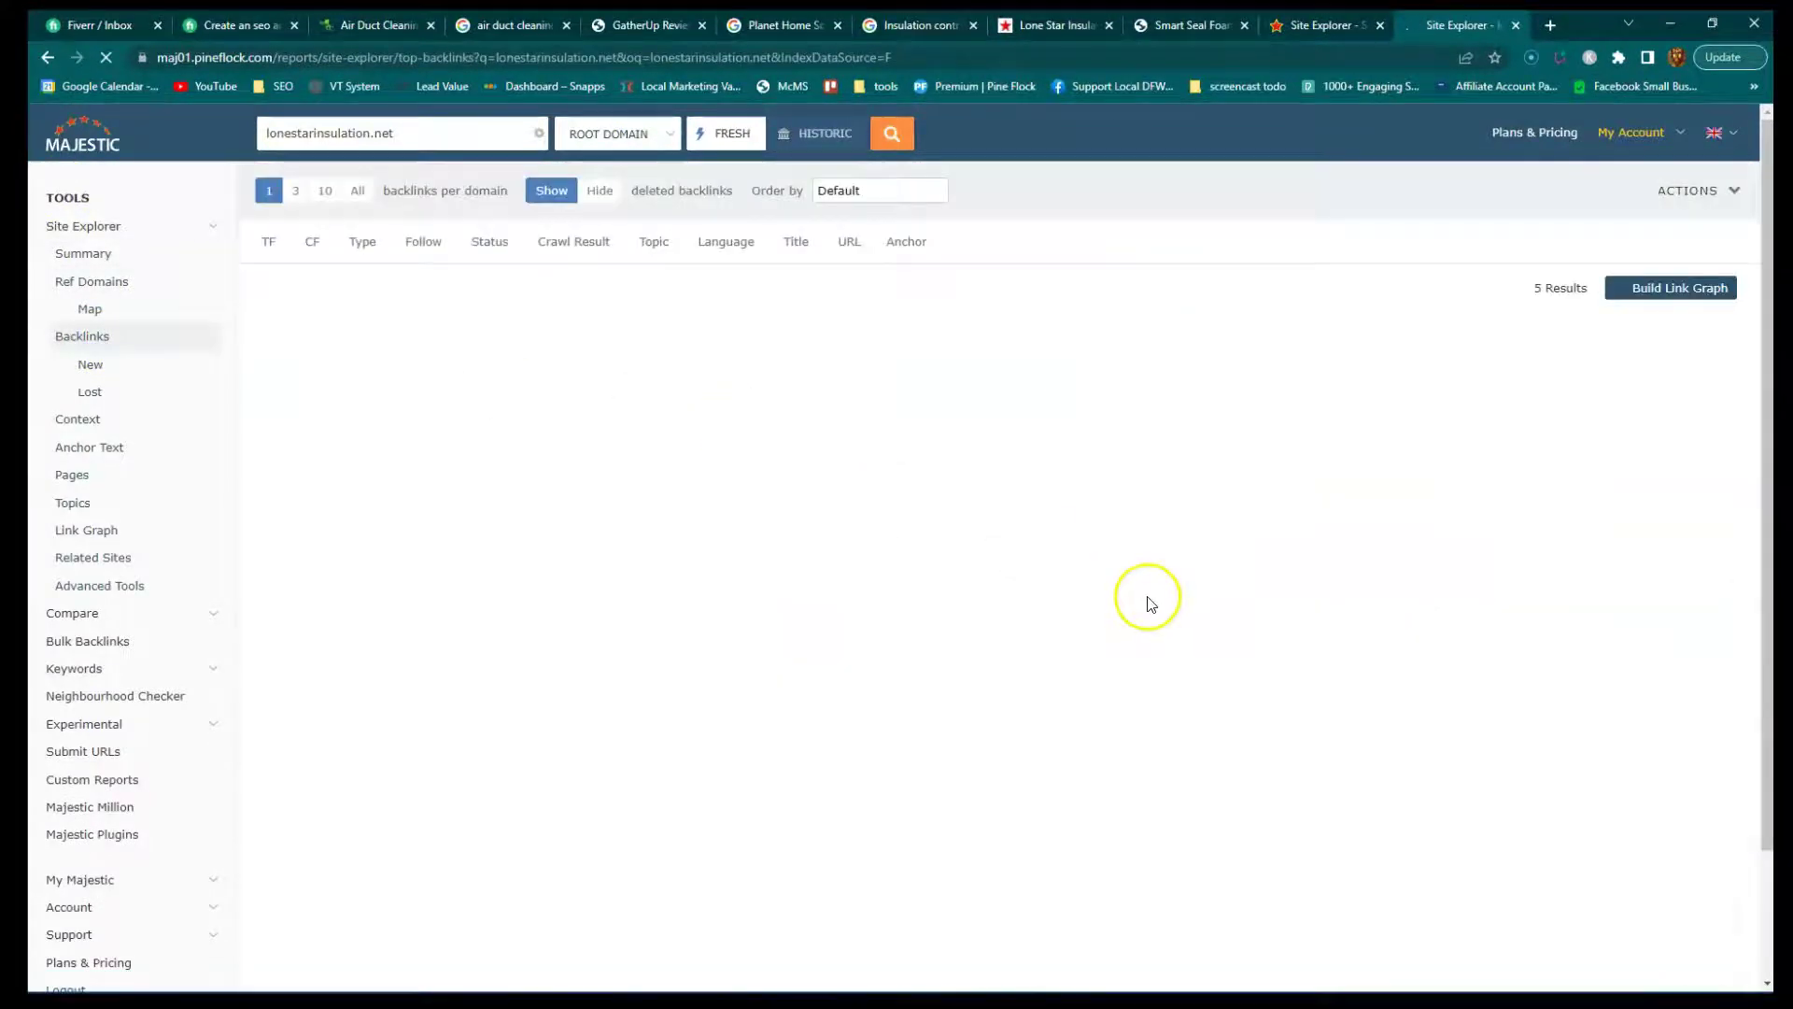
scroll(632, 533, "down", 7)
scroll(700, 533, "up", 4)
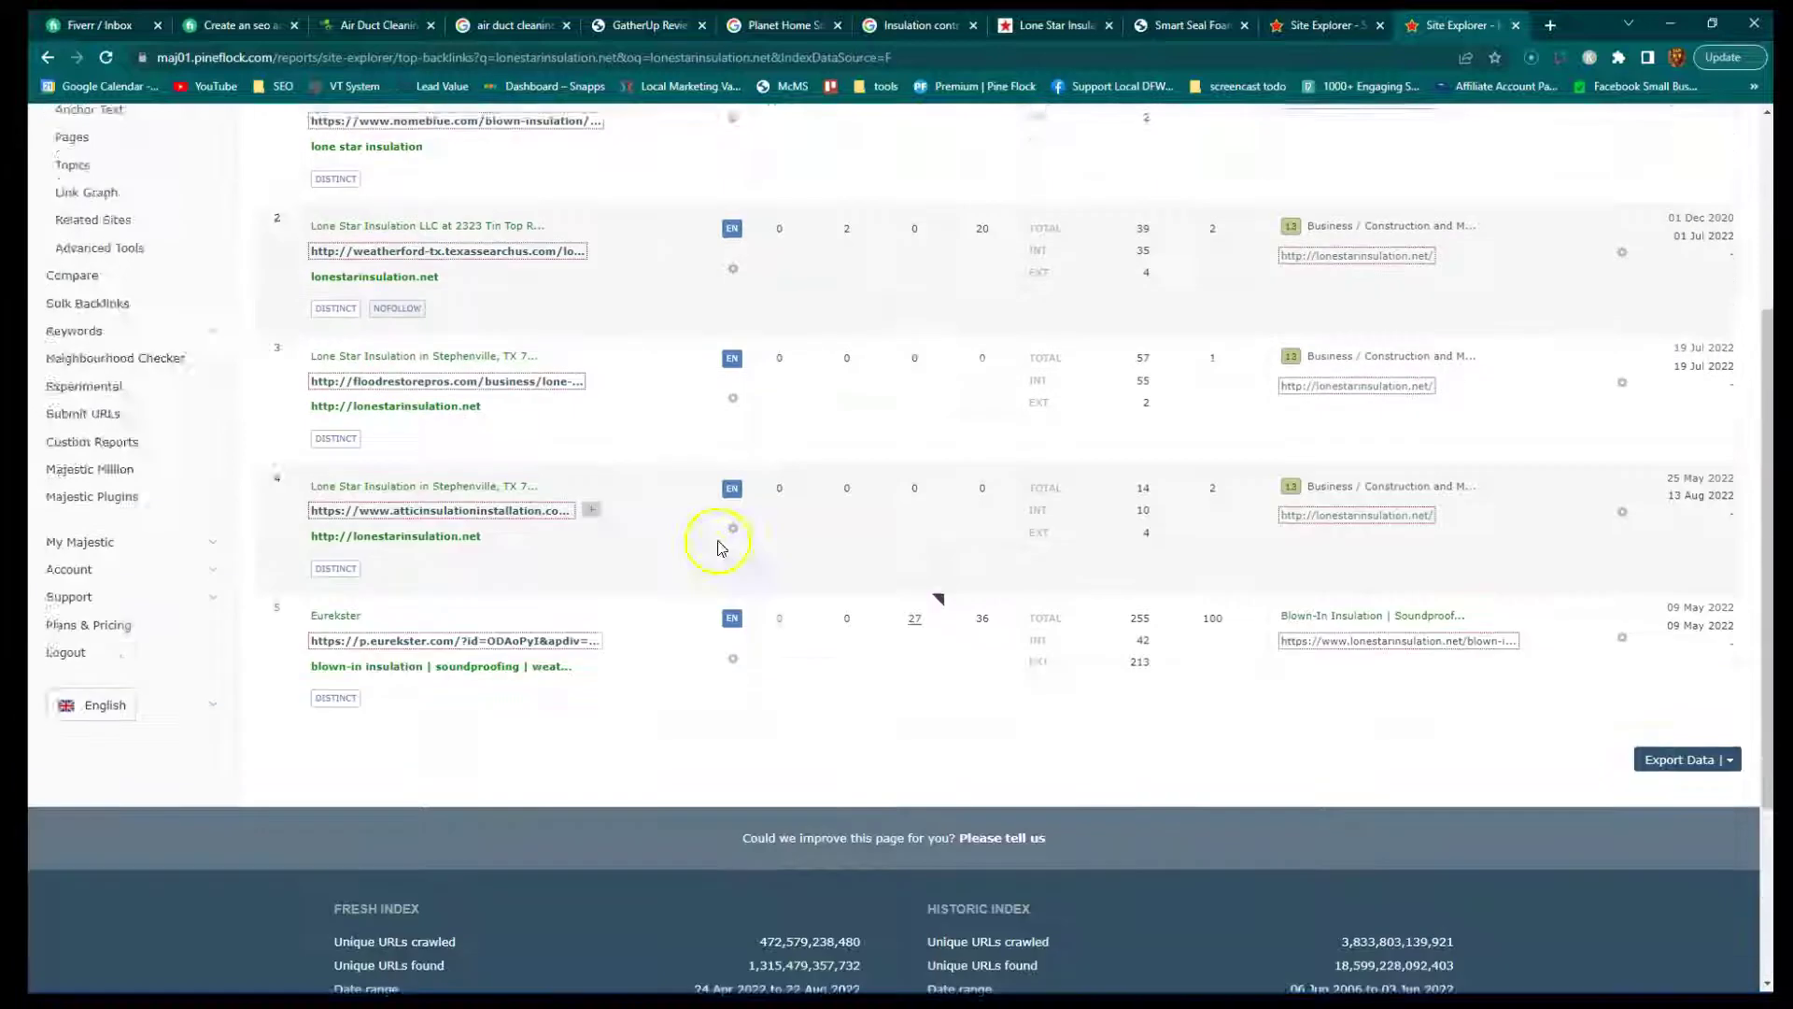
scroll(561, 654, "up", 1)
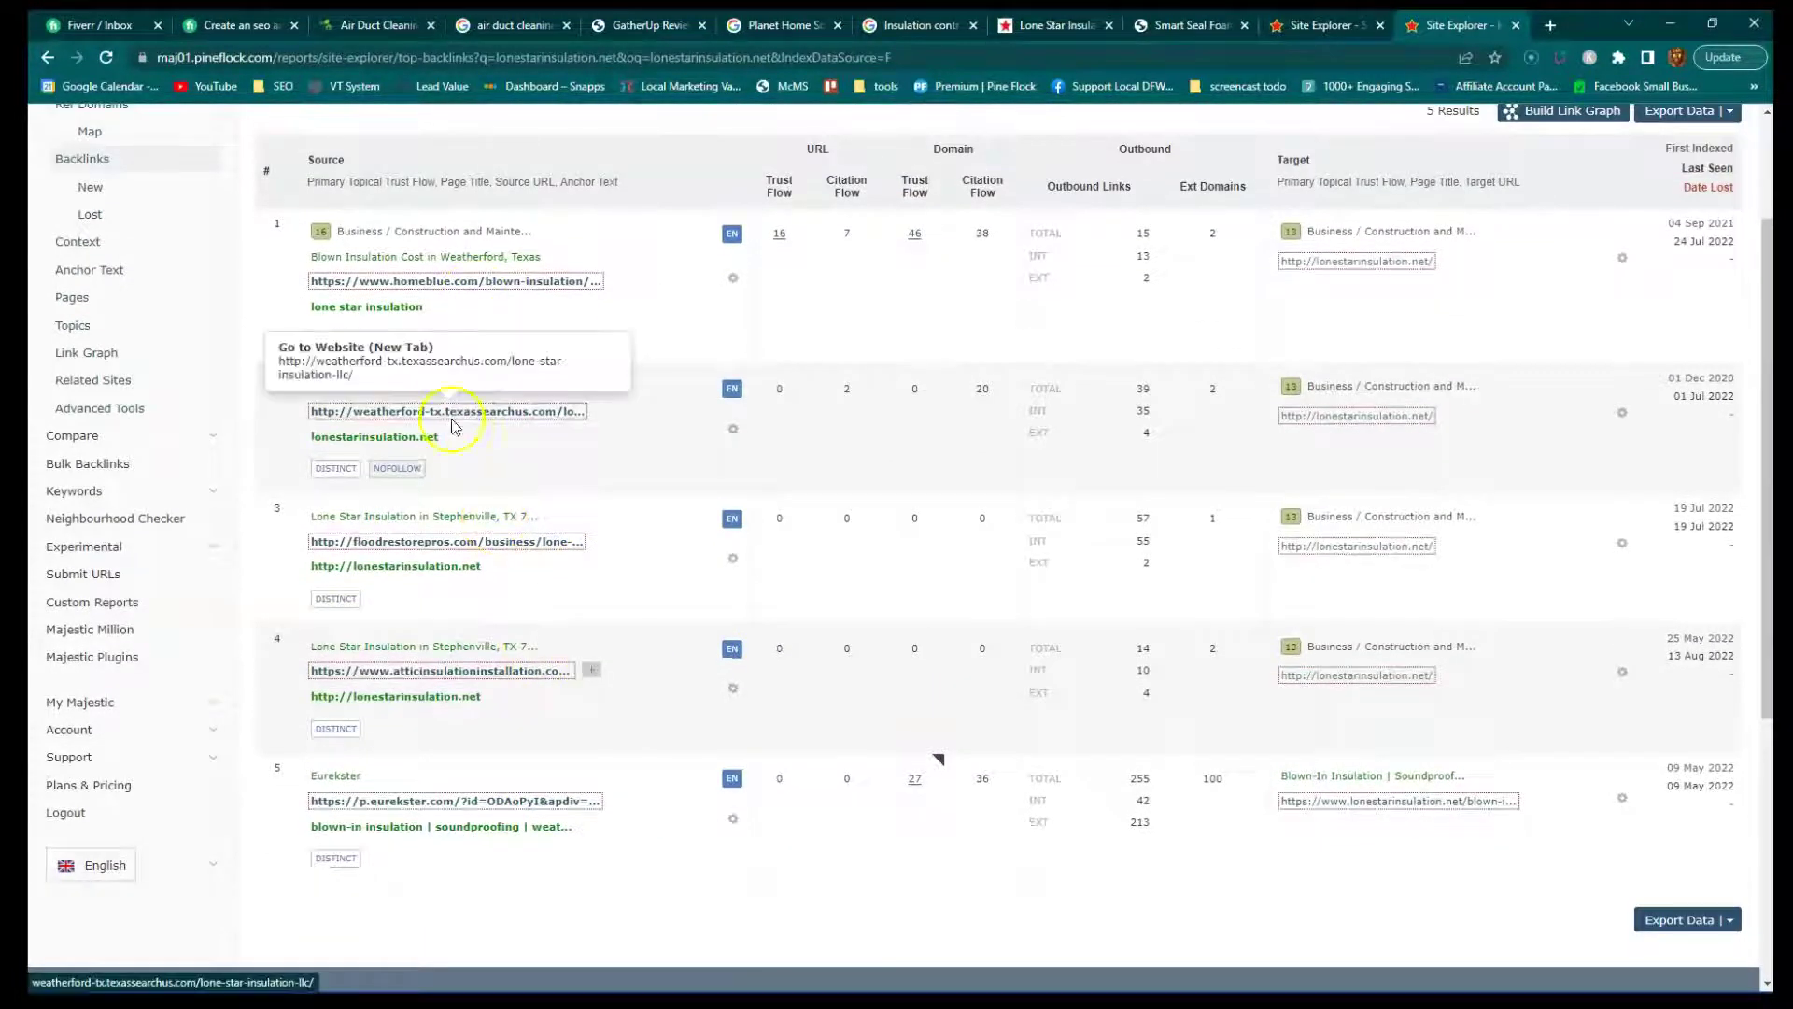
scroll(534, 576, "up", 2)
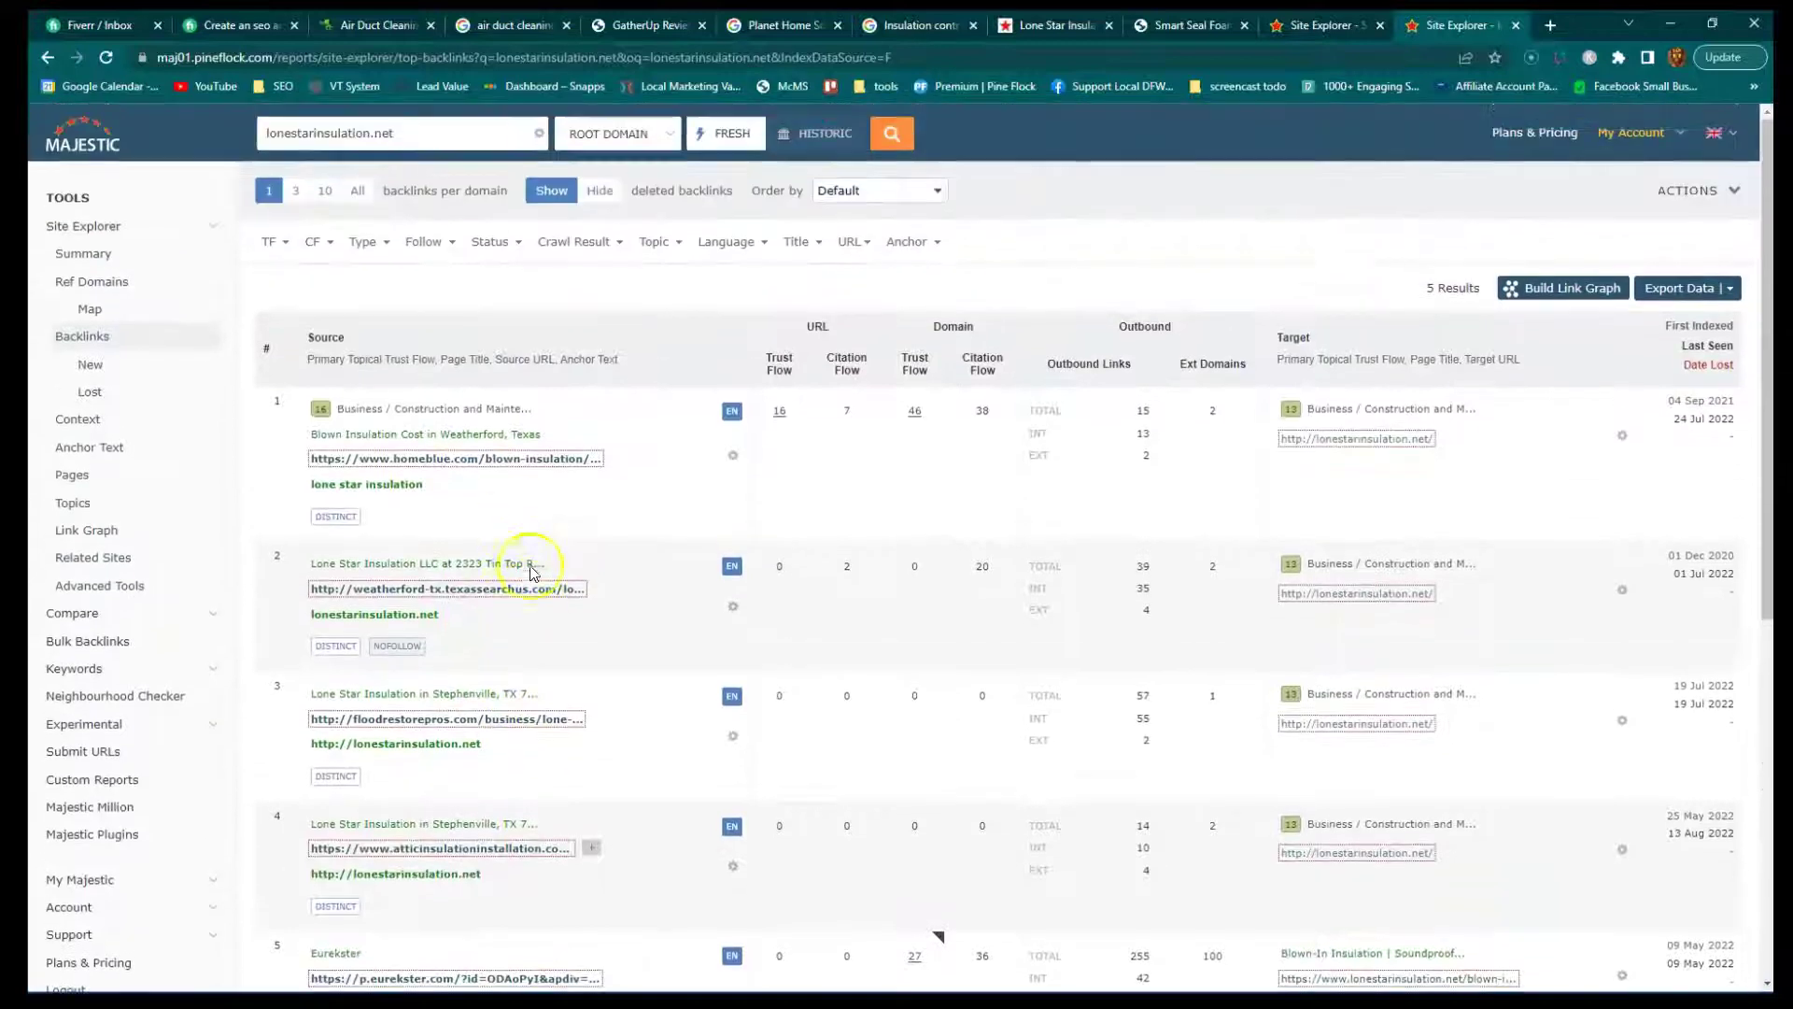
Open the homeblue.com backlink source and look over its "Blown Insulation Cost in Weatherford, Texas" page.
left_click(500, 461)
scroll(501, 474, "down", 10)
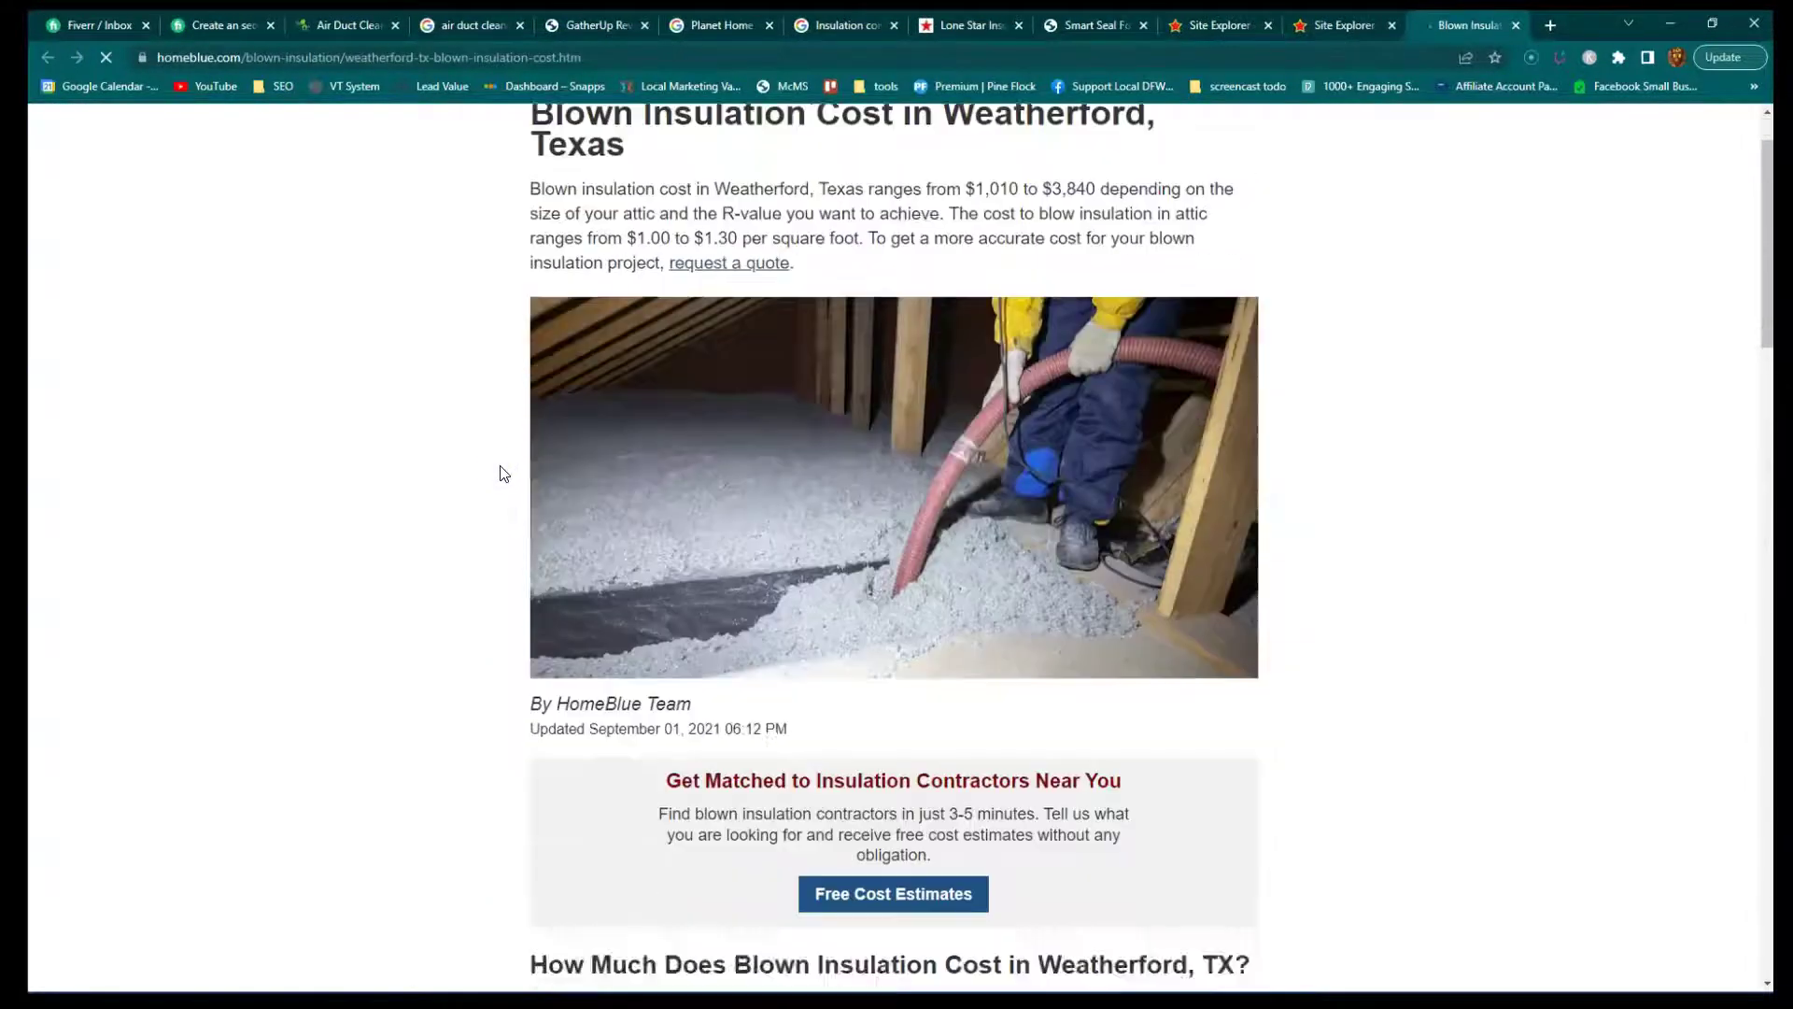
scroll(499, 495, "up", 7)
scroll(504, 481, "up", 4)
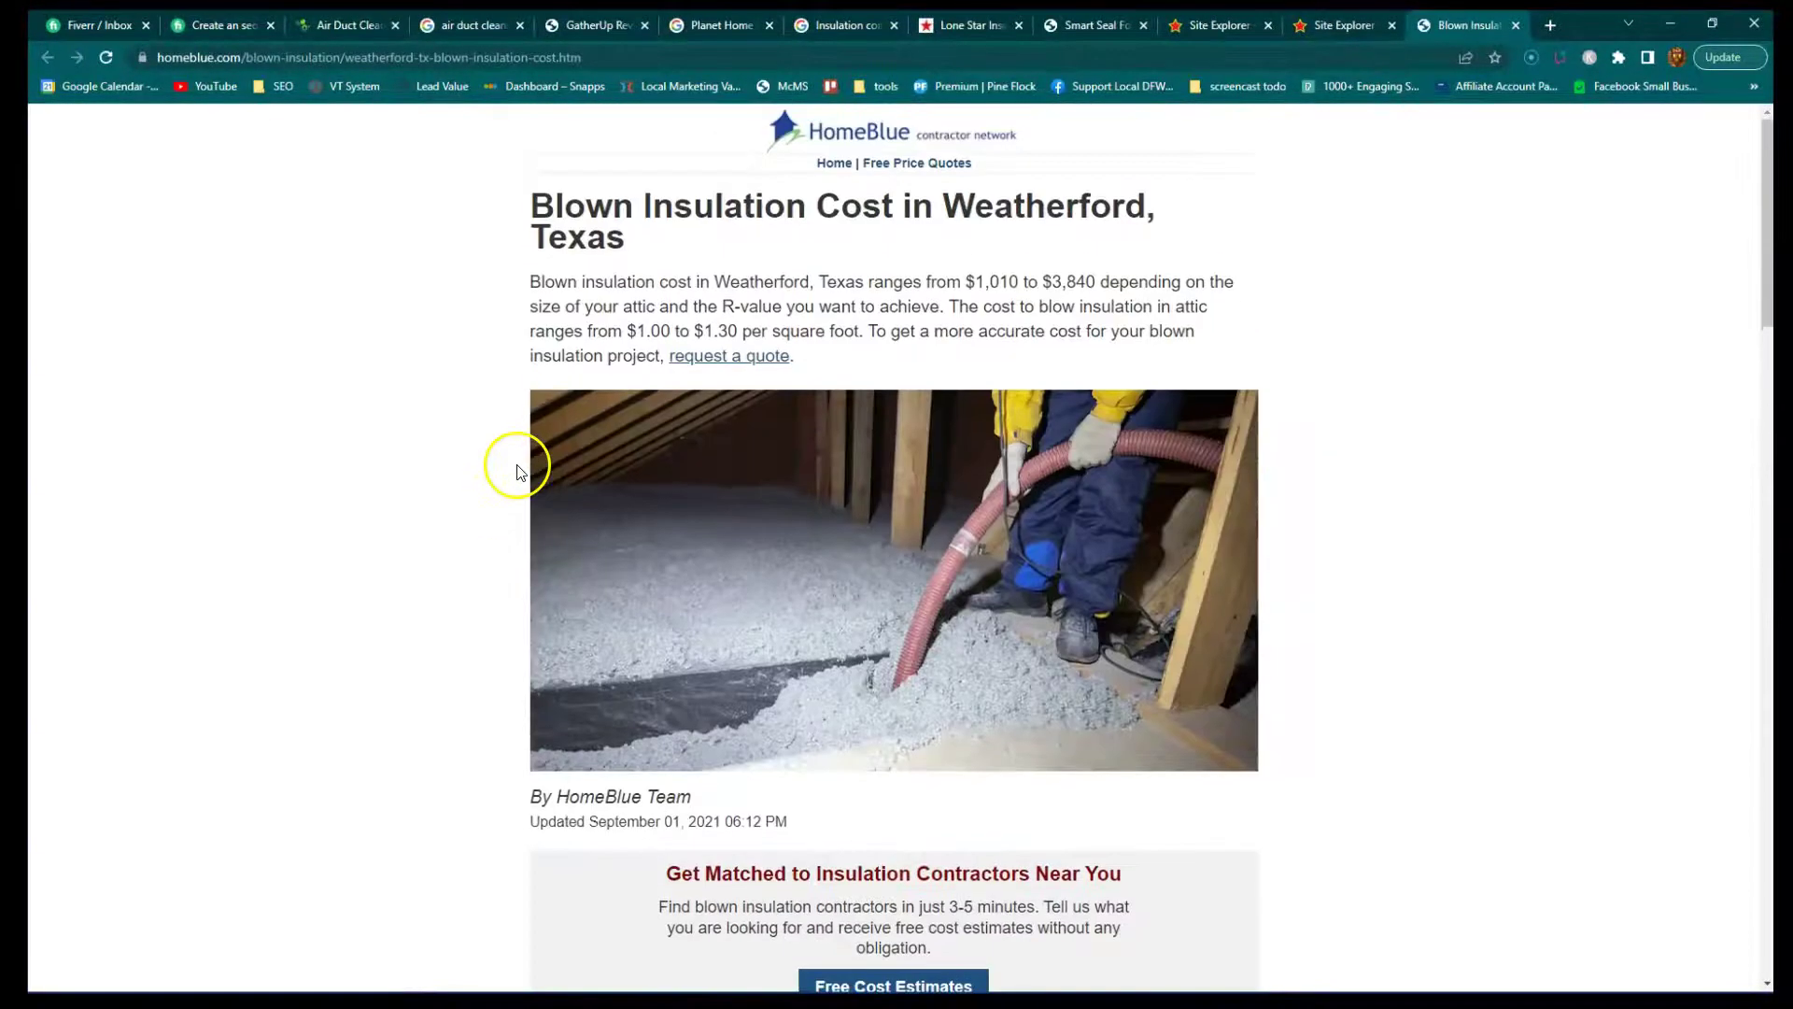
left_click(1111, 47)
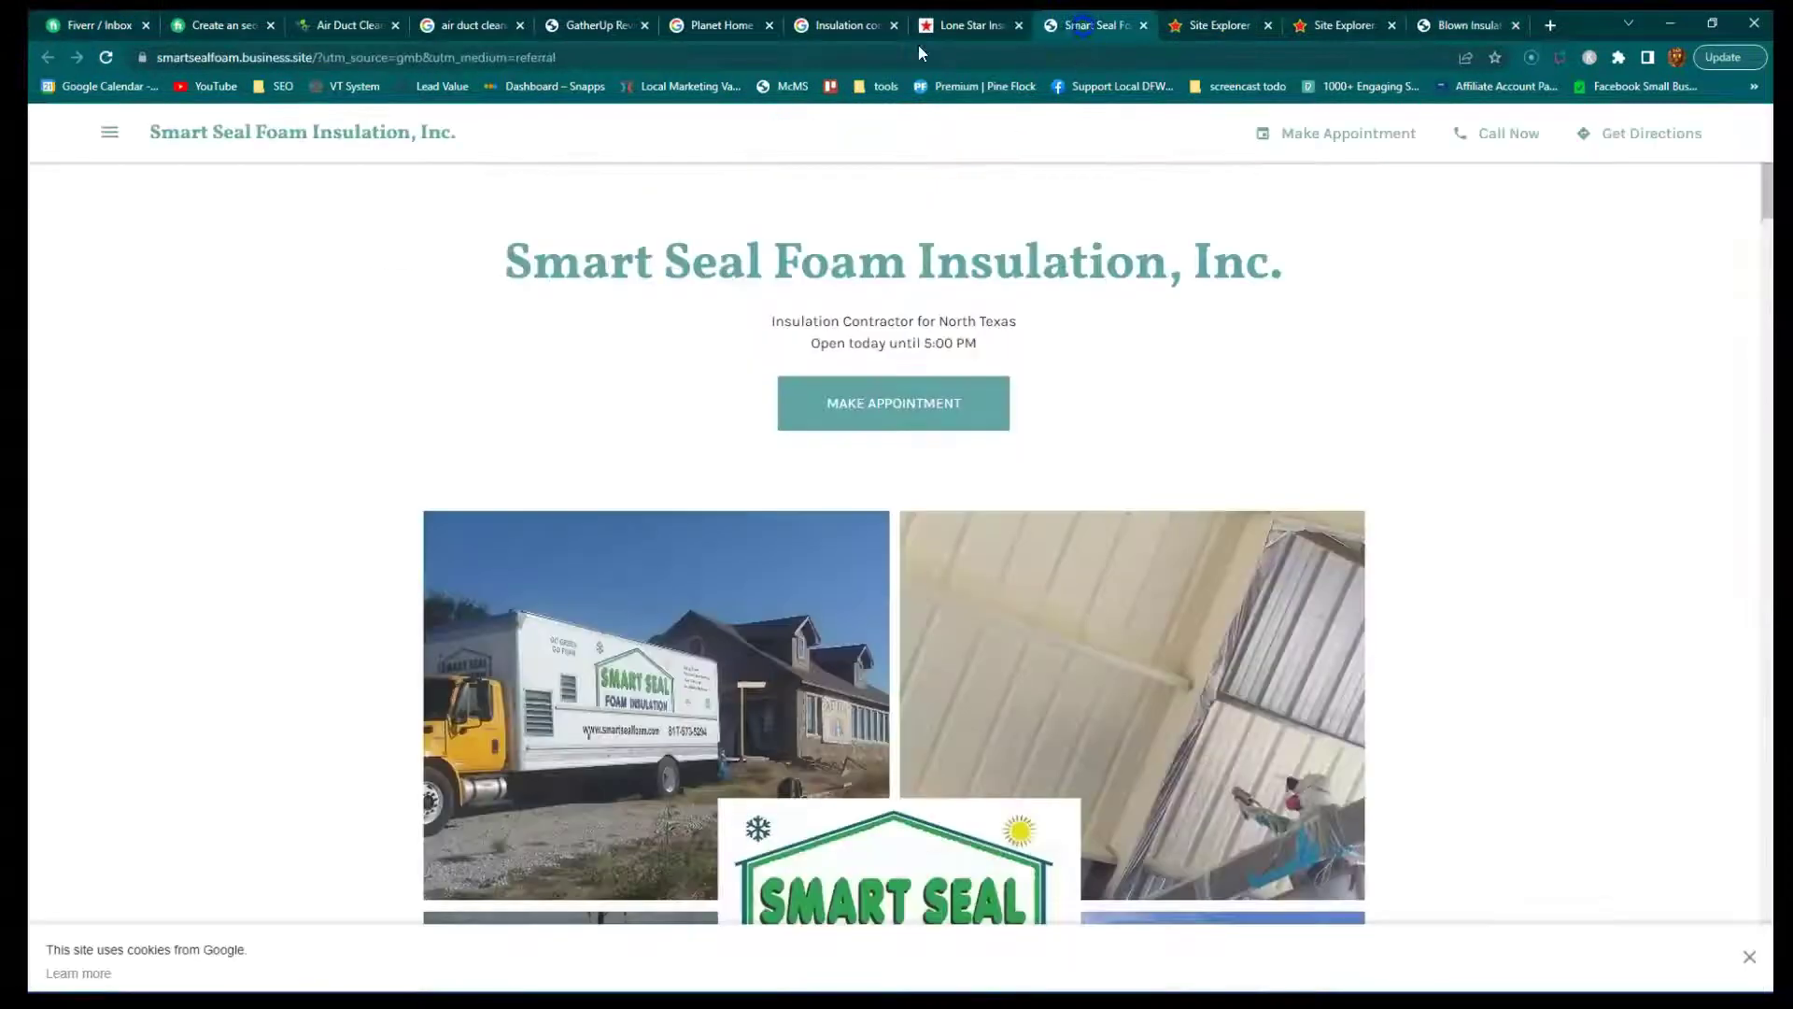
left_click_drag(311, 57, 31, 57)
key("ctrl+c")
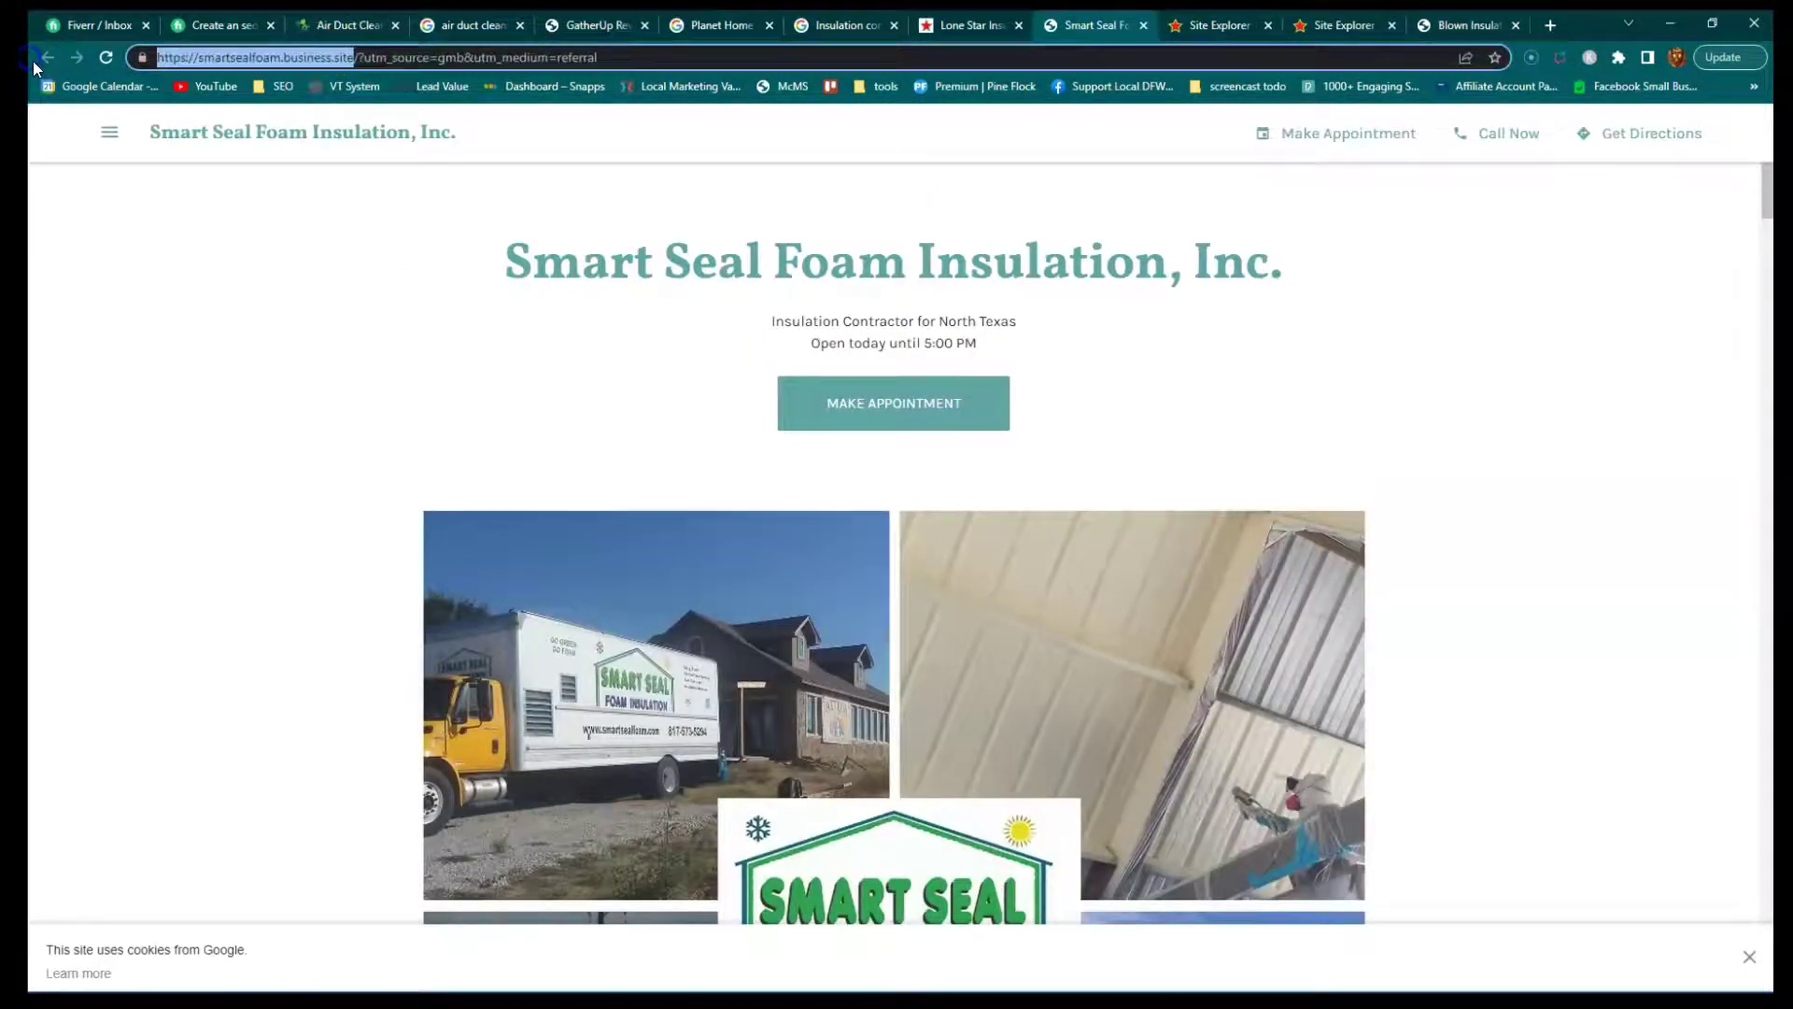
left_click(1476, 25)
left_click(1289, 28)
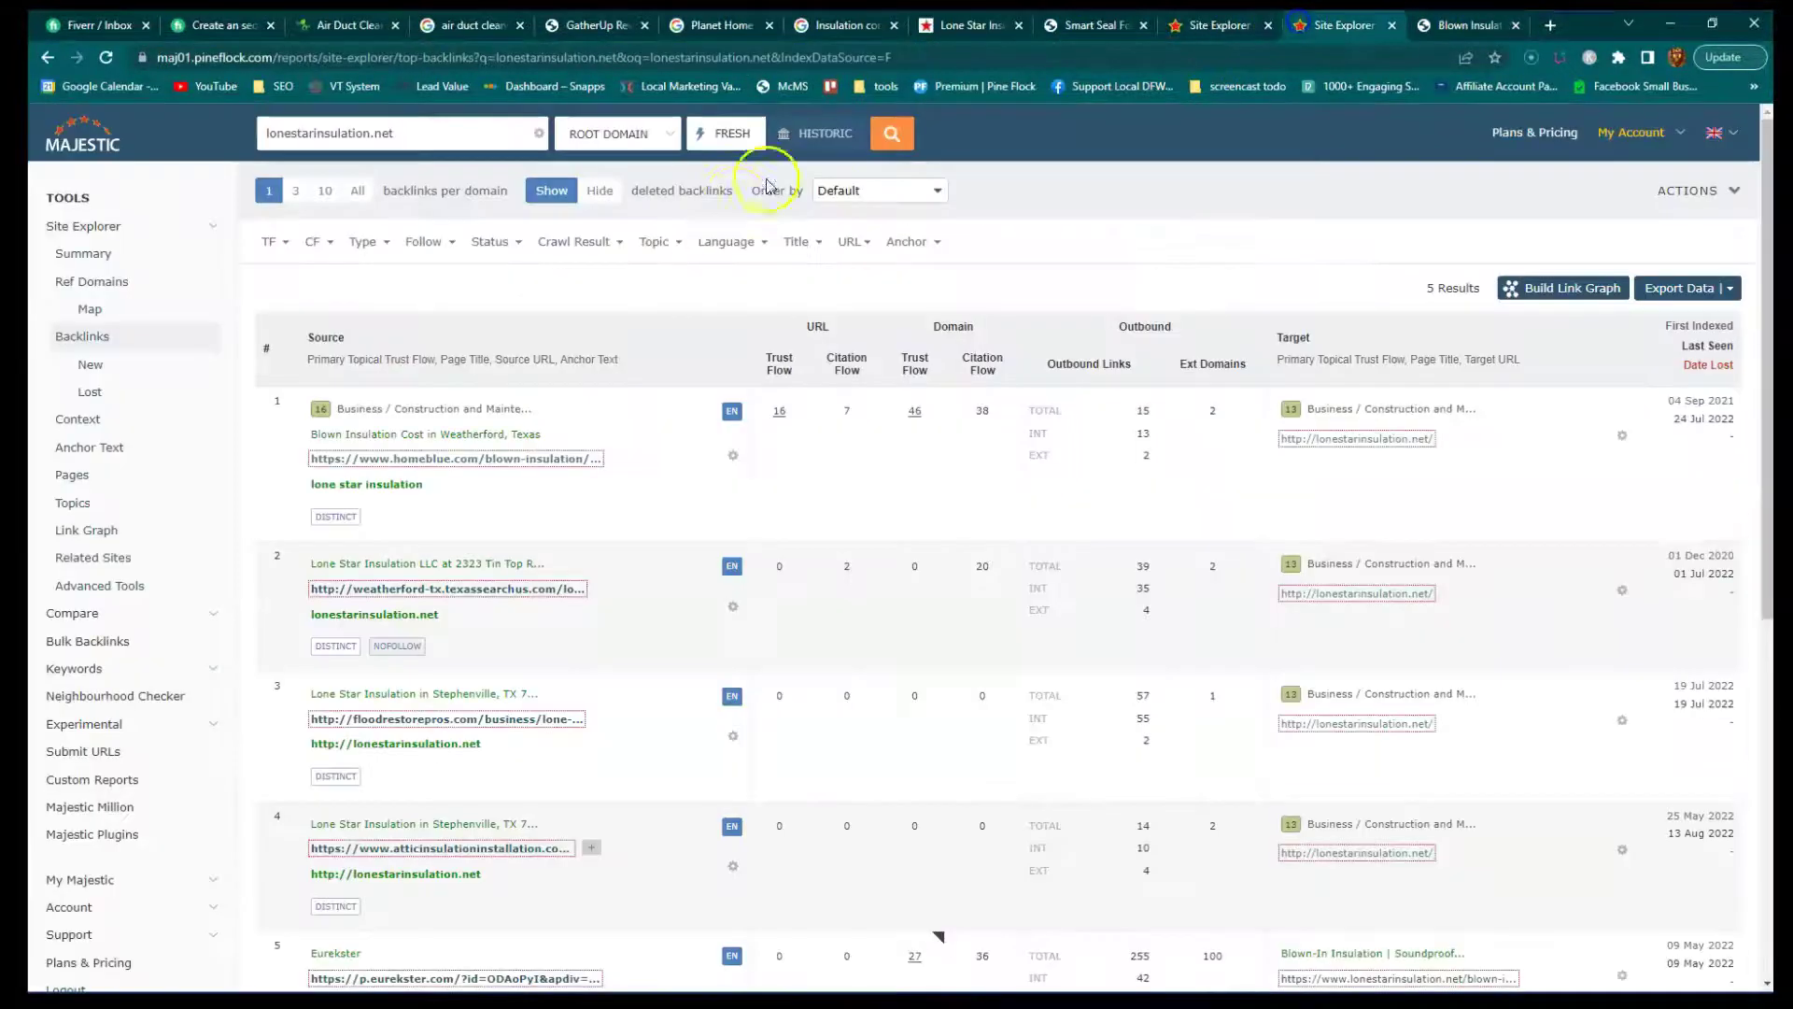
left_click(1214, 21)
left_click_drag(417, 136, 122, 150)
key("ctrl+v")
key("Return")
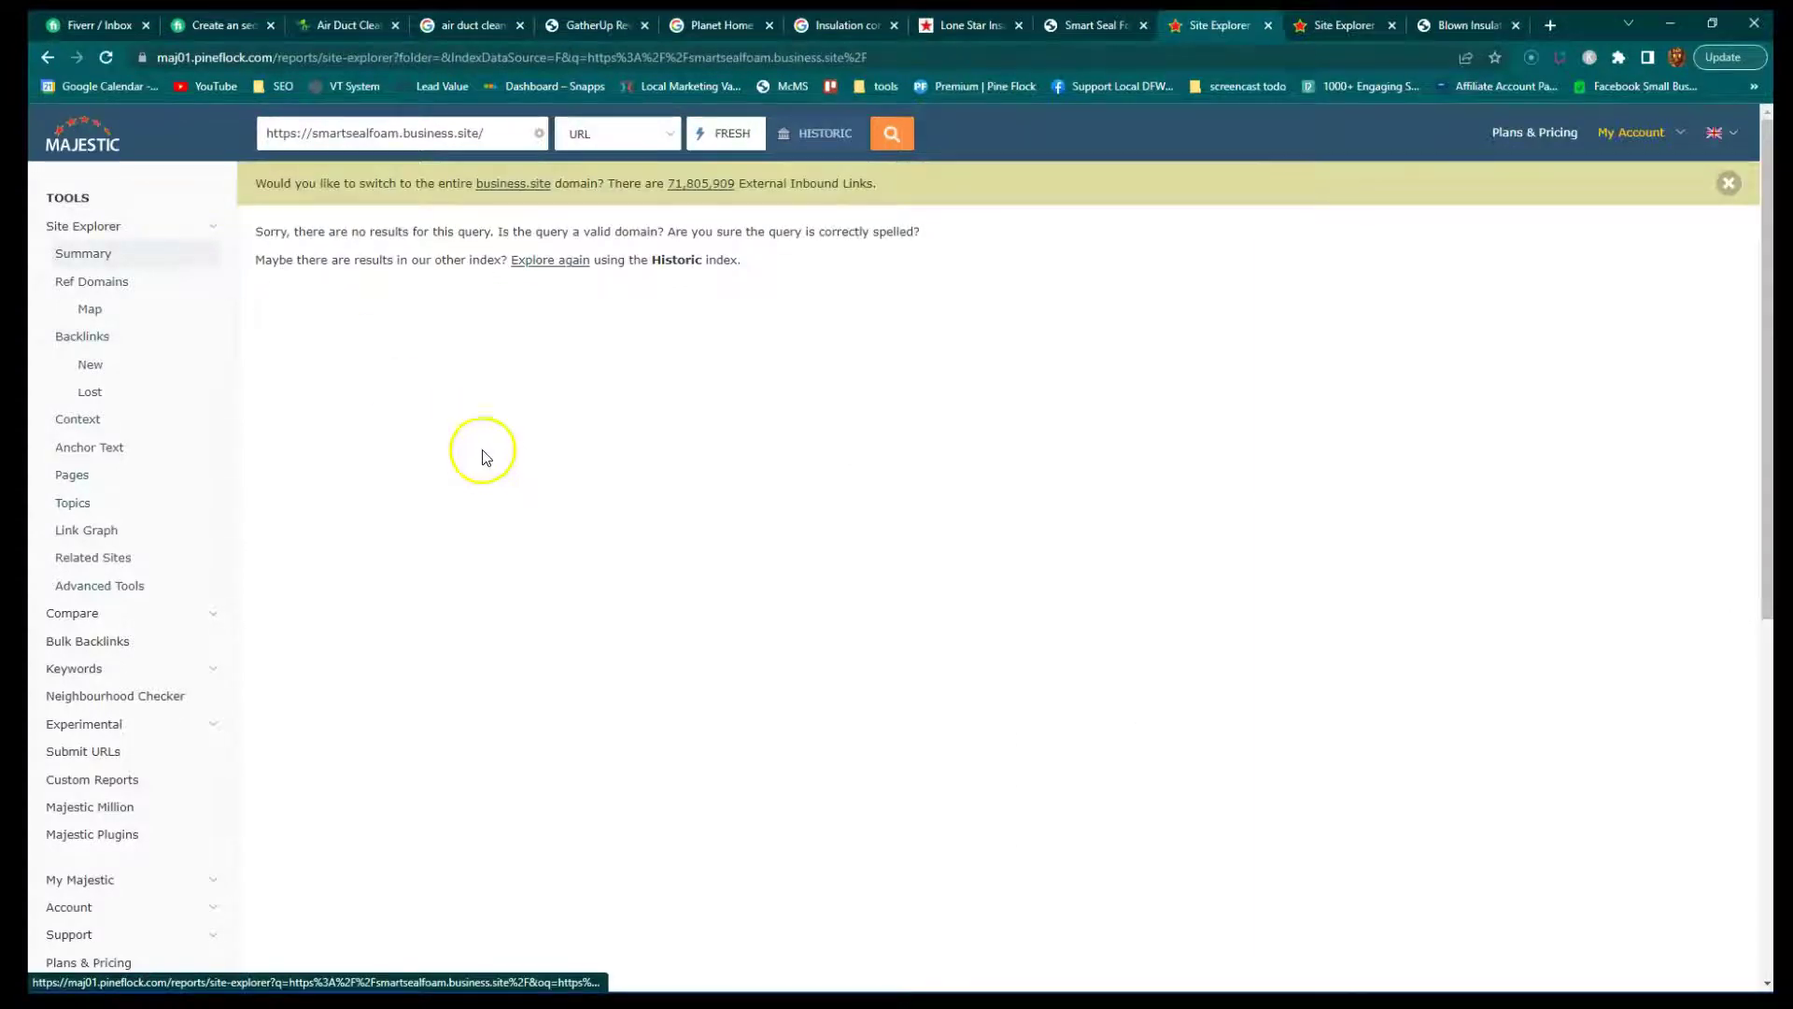
left_click(599, 147)
left_click(600, 161)
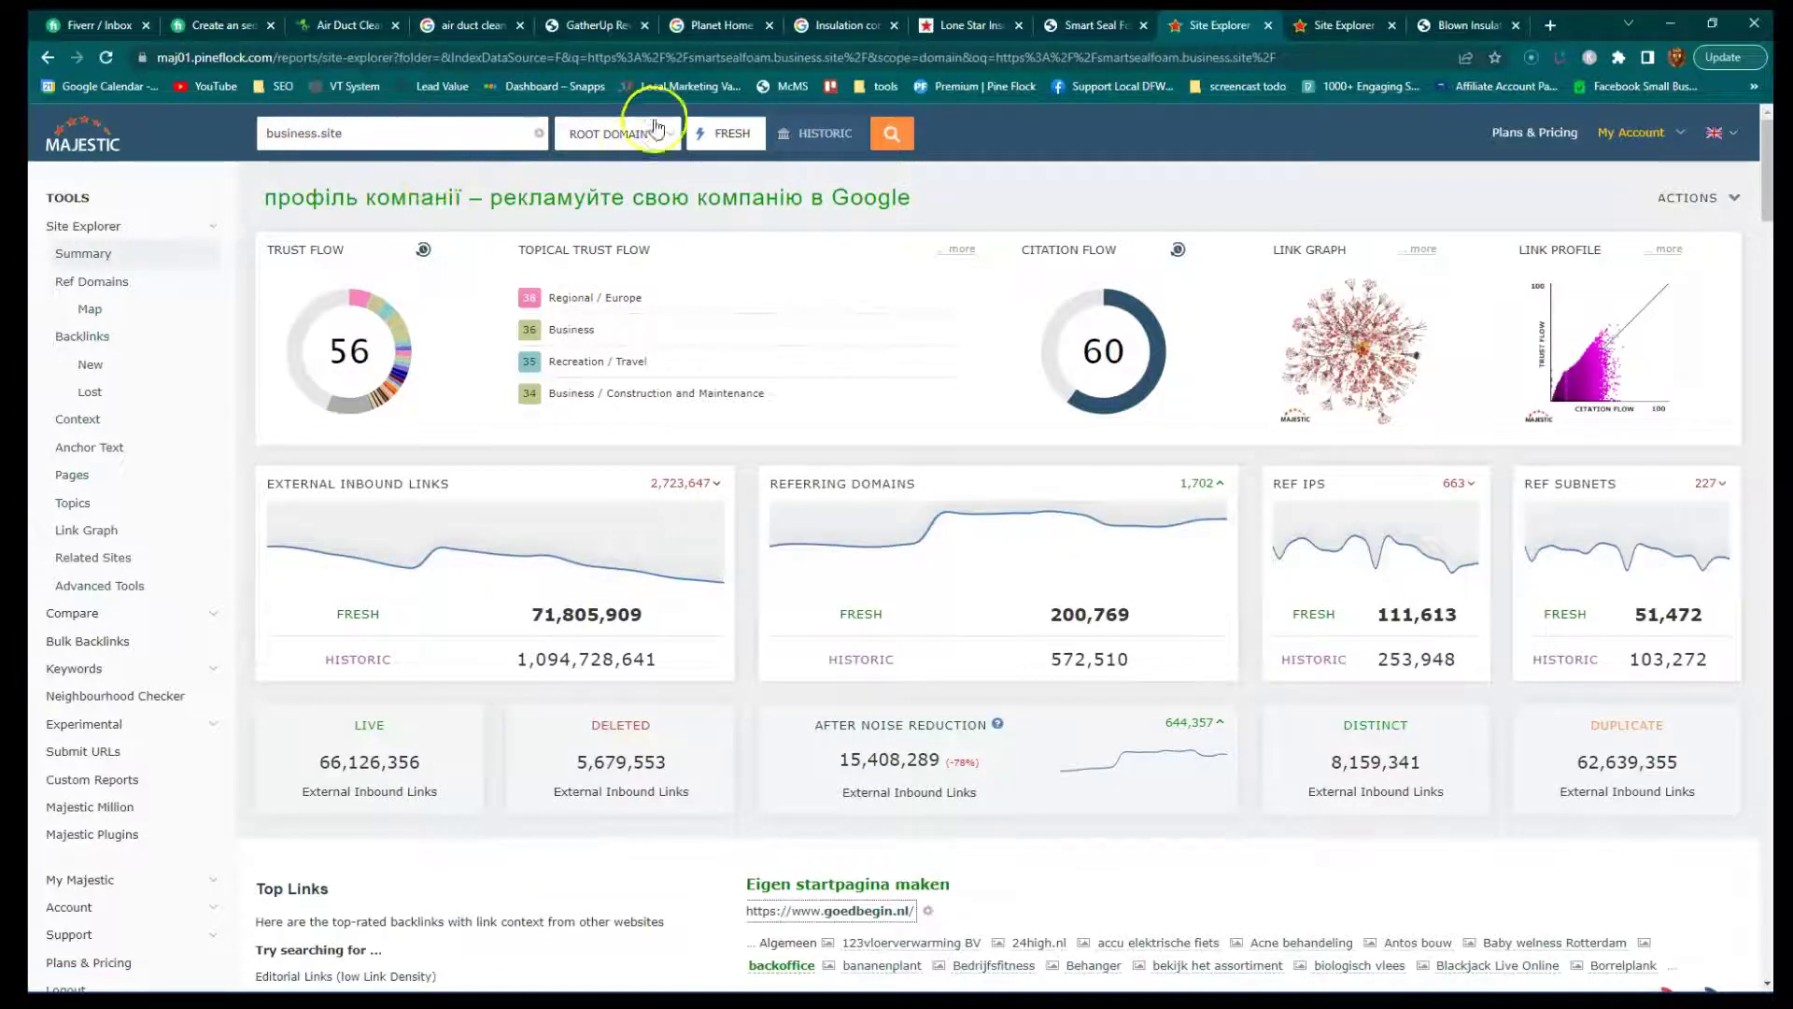
Run a Site Explorer report for google.com.
left_click_drag(460, 131, 90, 175)
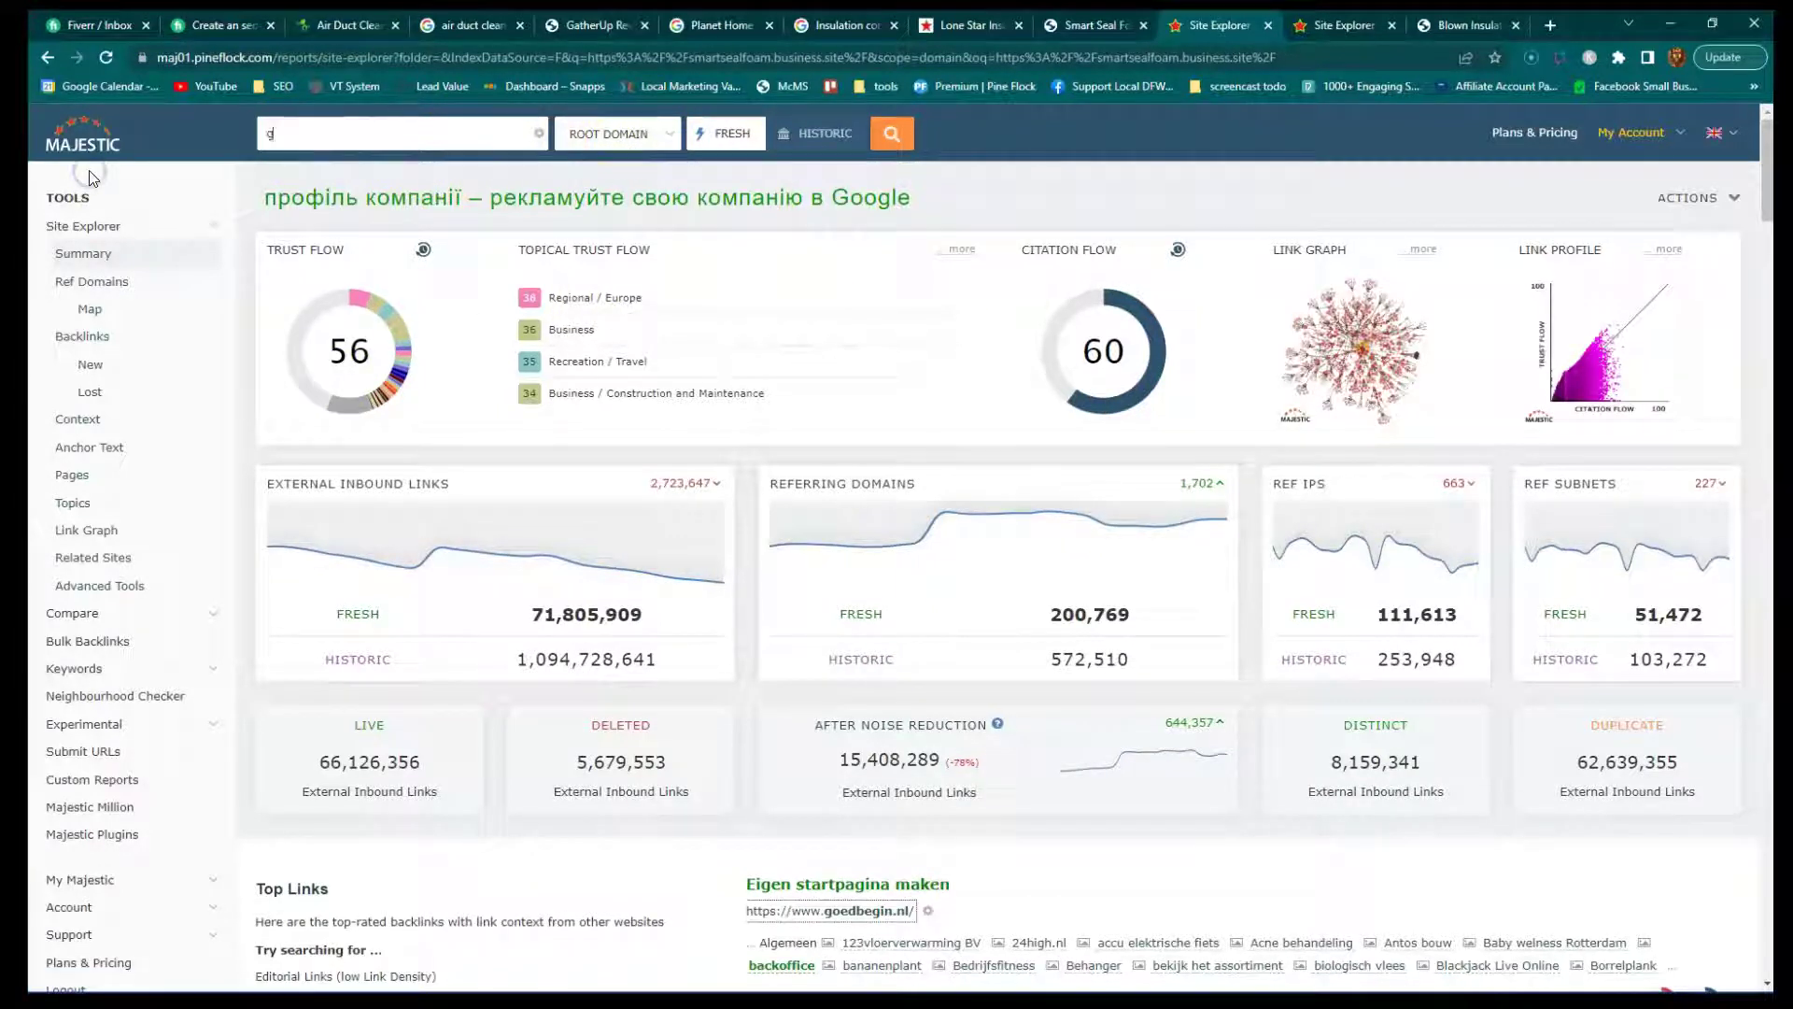
type("google.com")
key("Return")
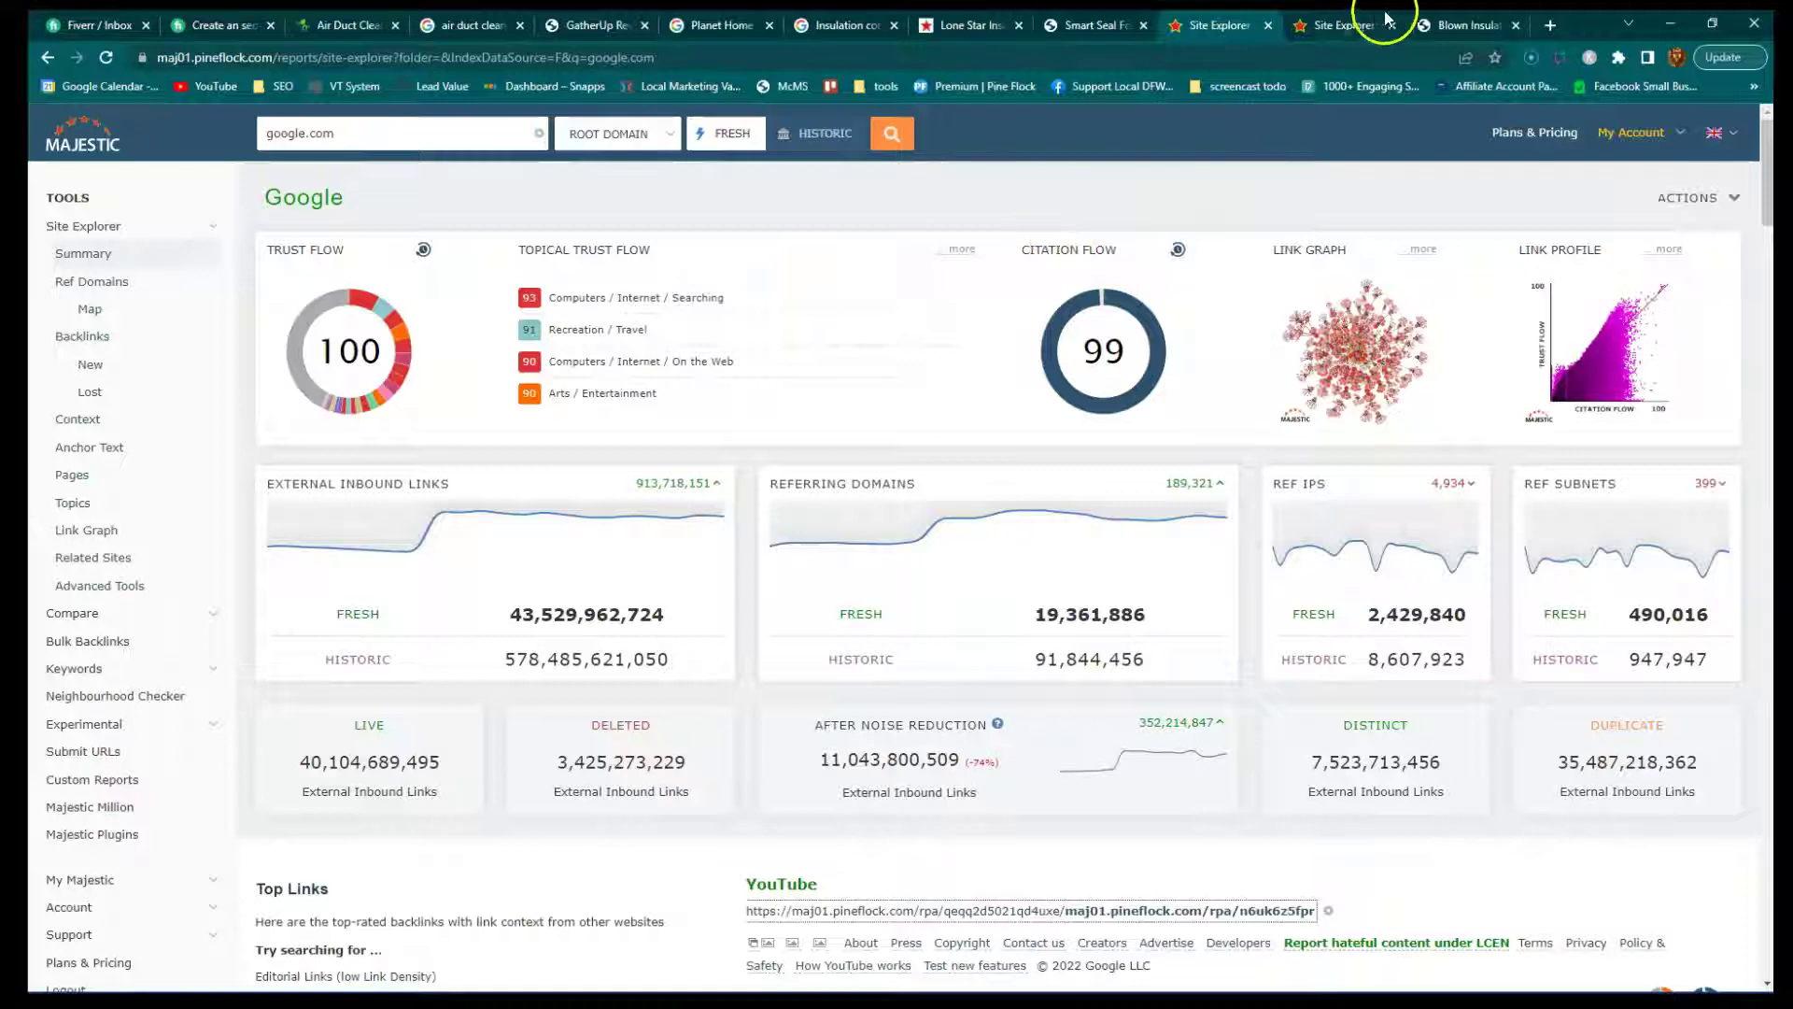
left_click(323, 25)
left_click(464, 28)
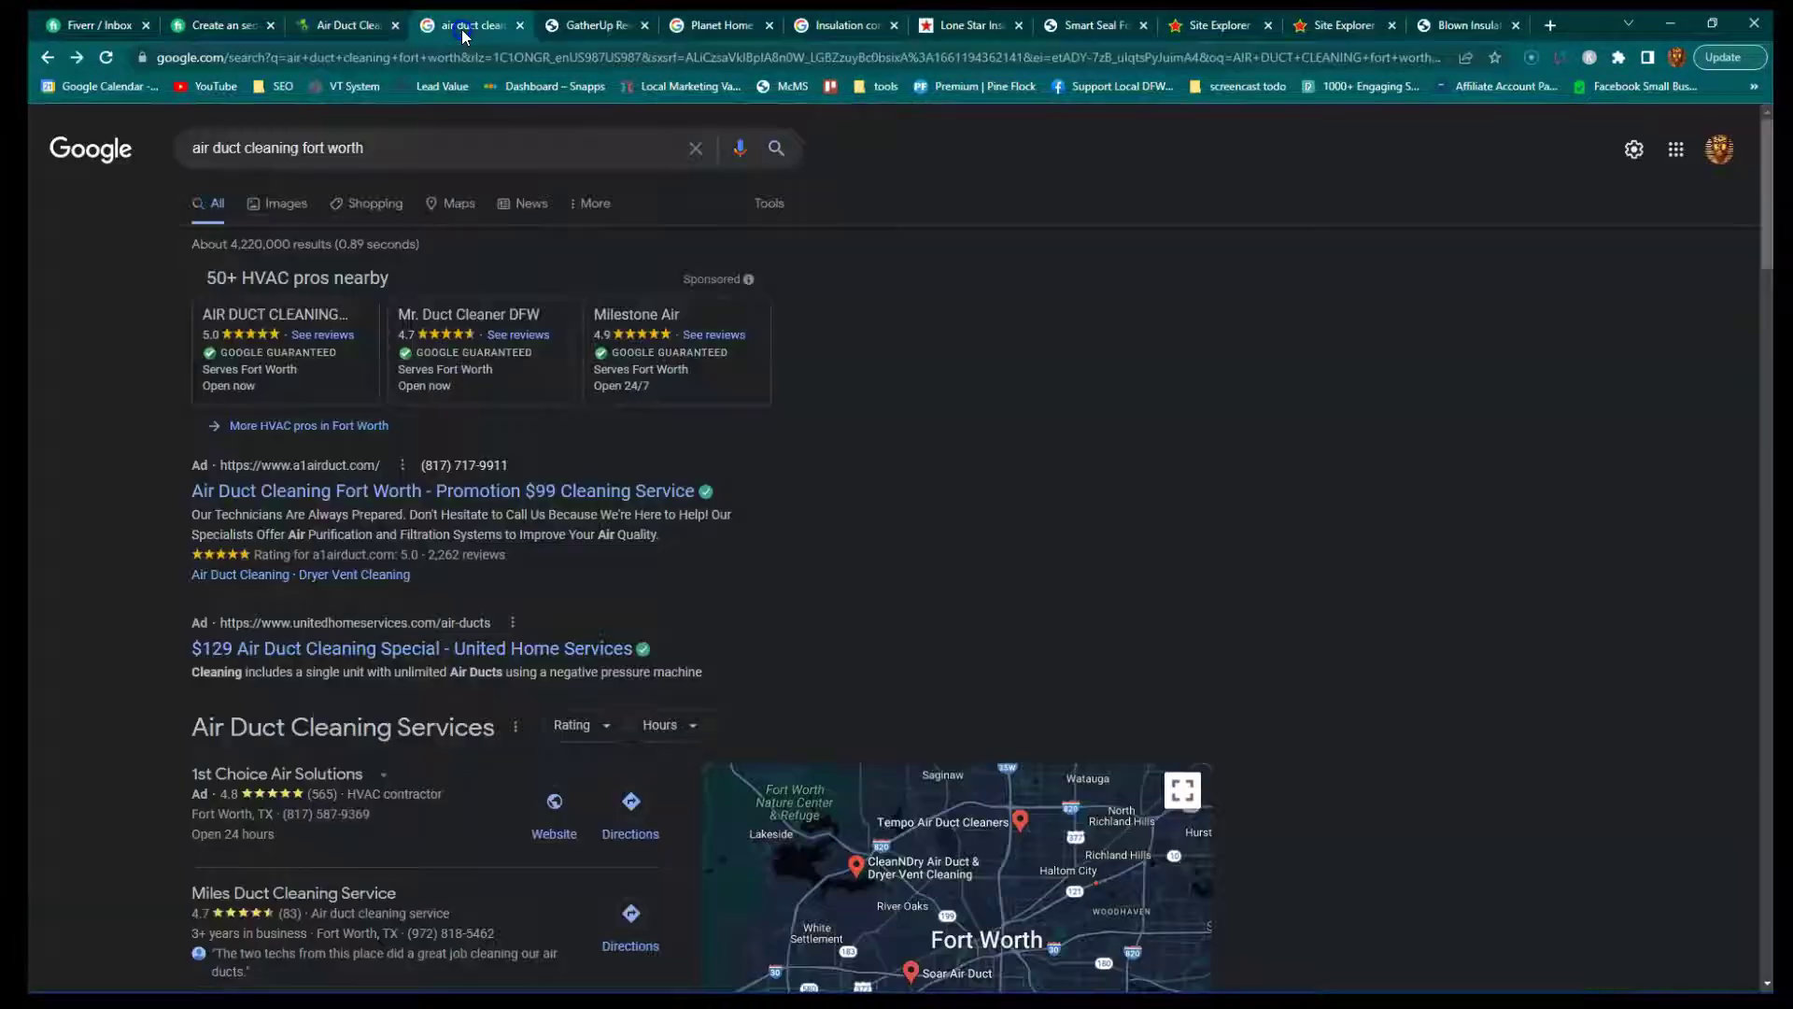
left_click(574, 26)
left_click(486, 21)
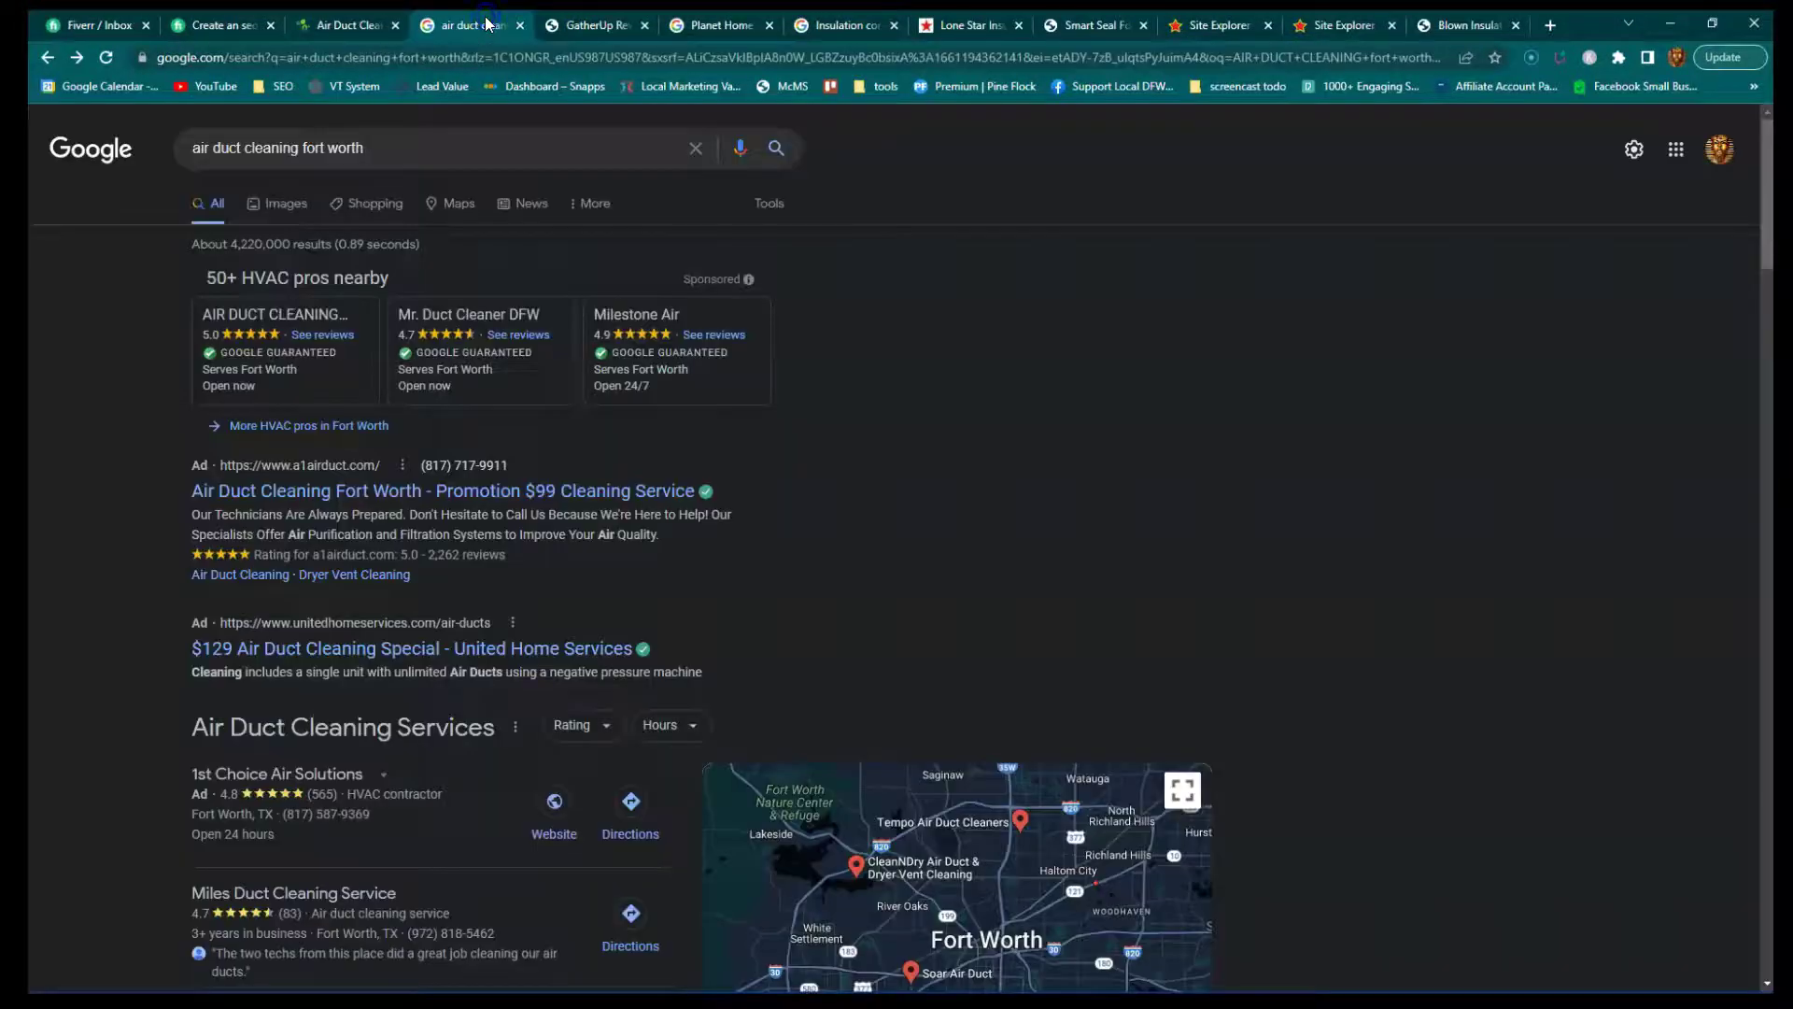
left_click(822, 25)
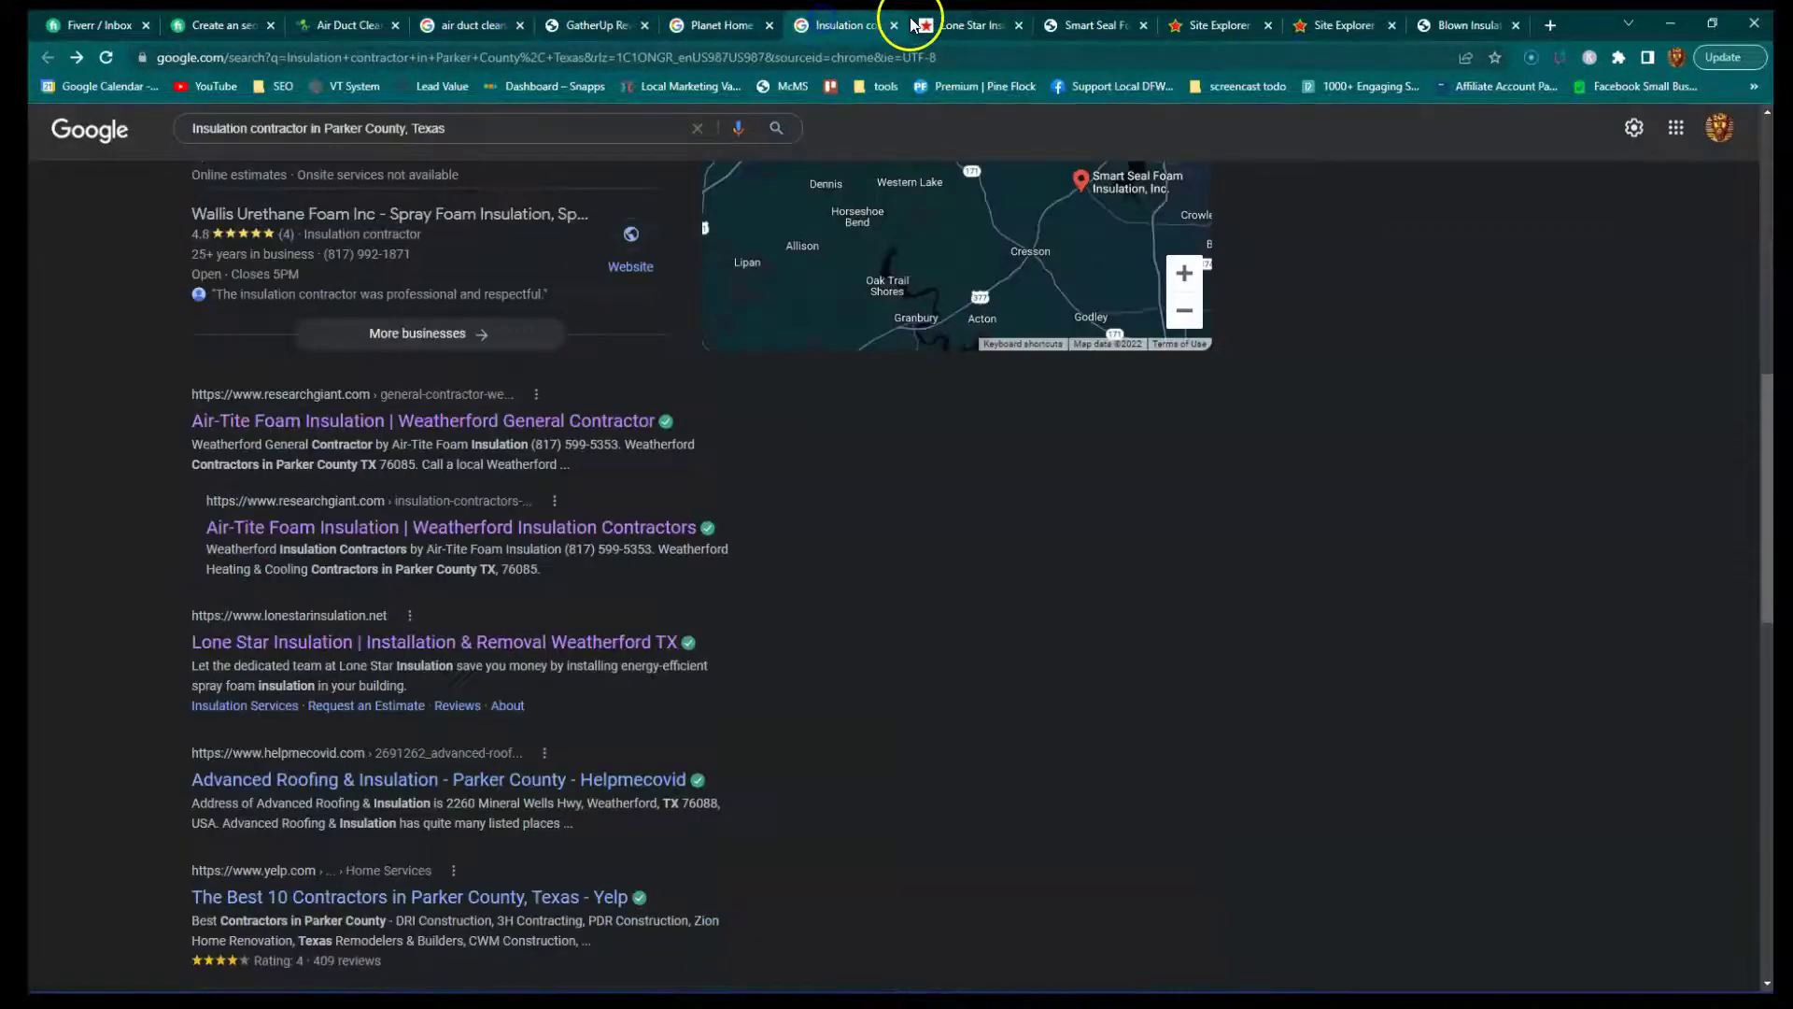
left_click(721, 30)
left_click(596, 26)
Search Google for "Insulation contractor in Parker County, Texas" from the Planet Home Solution profile and review the ads, map listings and organic results.
left_click(714, 28)
right_click(987, 533)
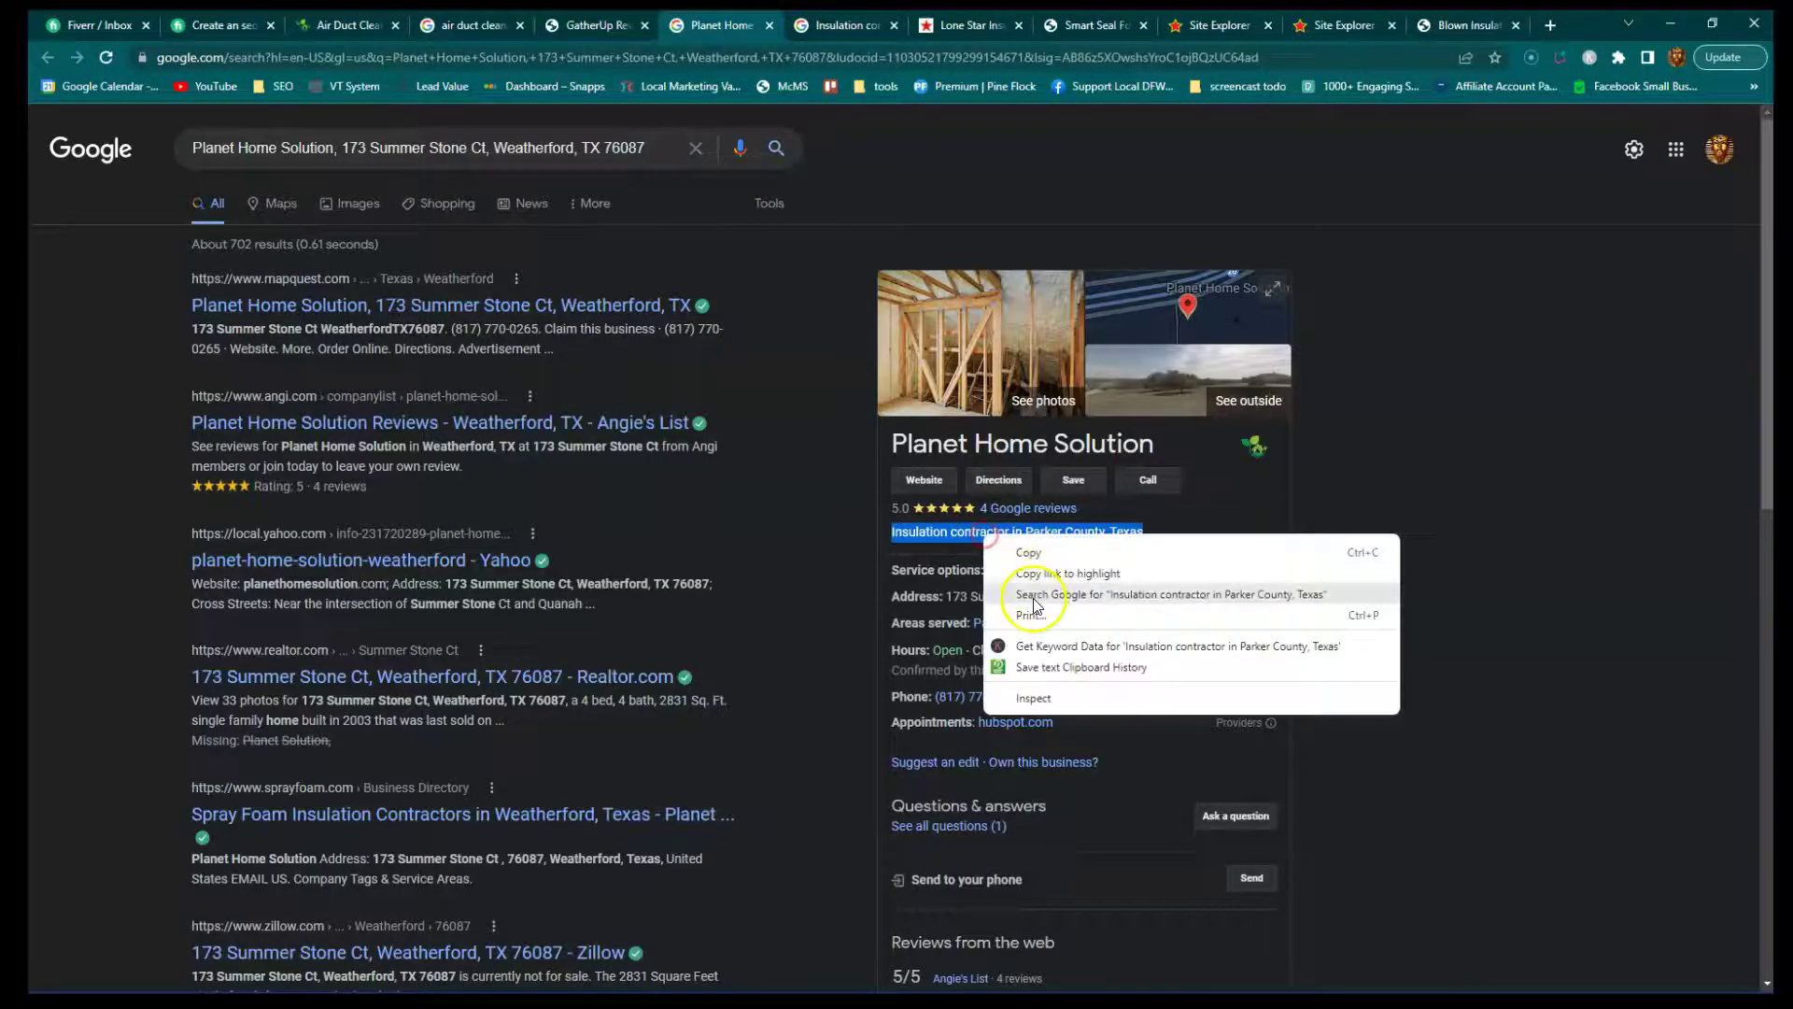
left_click(1034, 600)
scroll(471, 566, "down", 1)
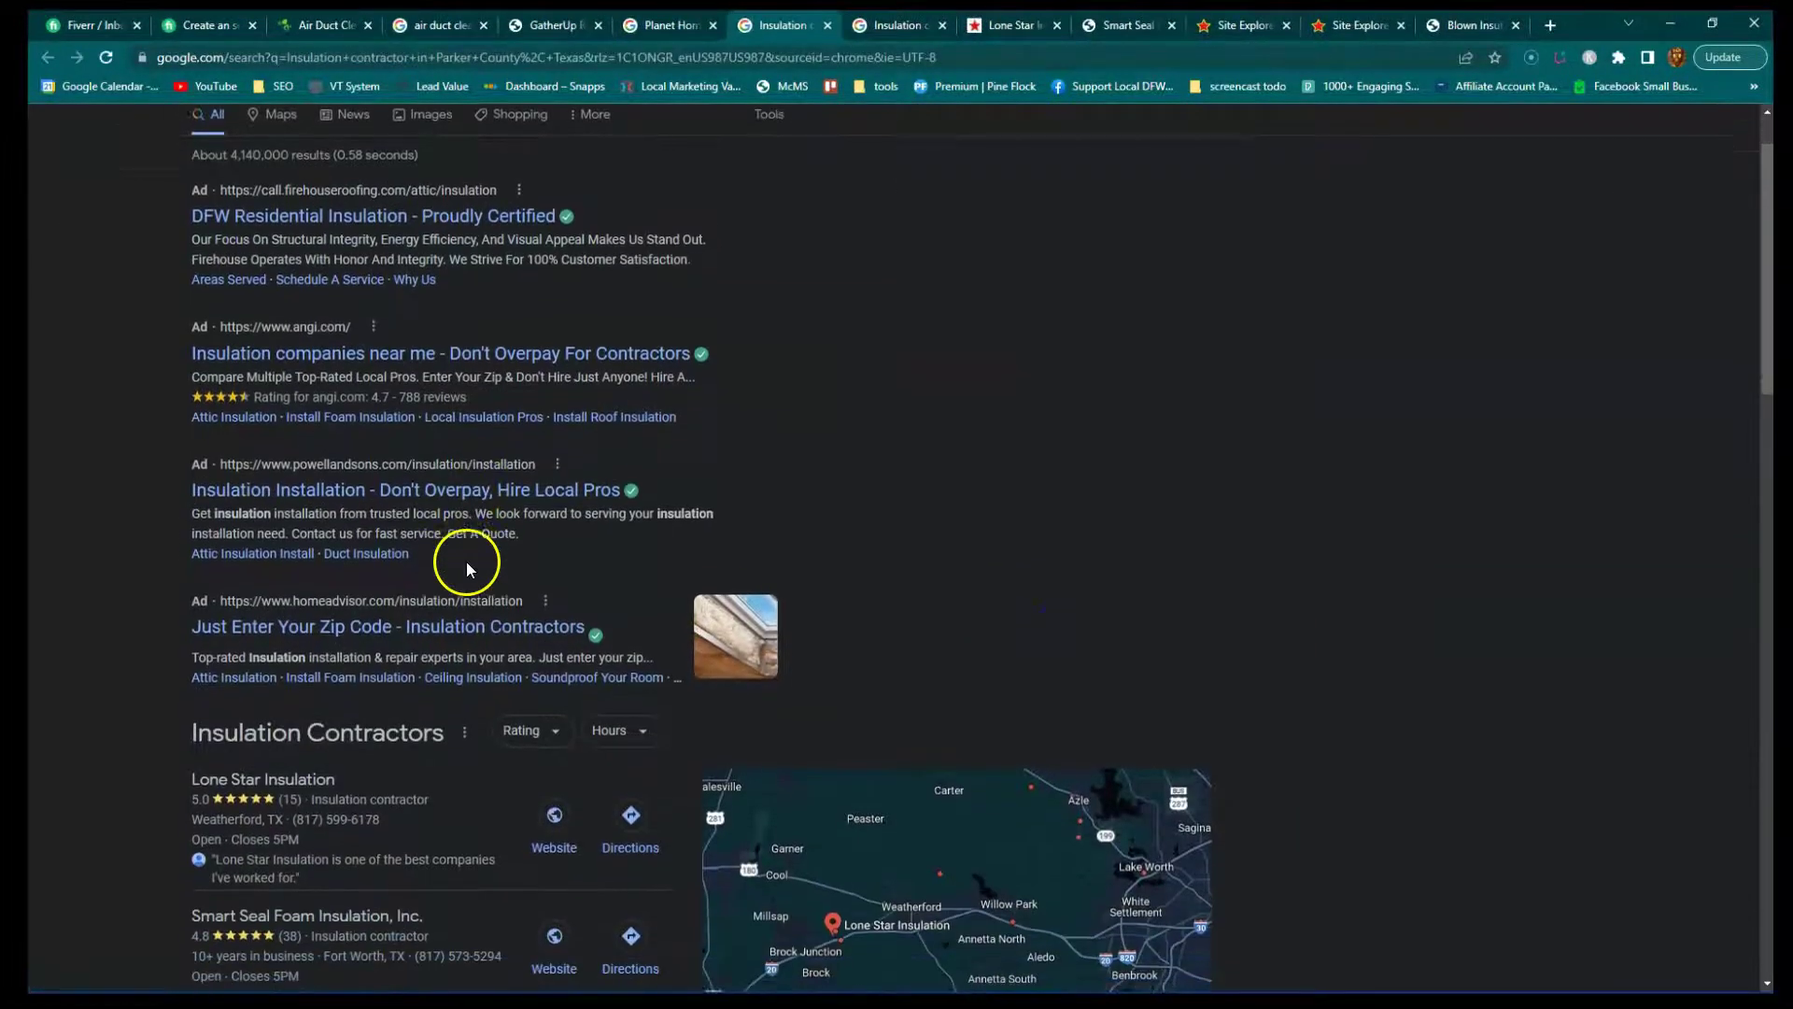
scroll(467, 566, "down", 6)
scroll(456, 478, "up", 8)
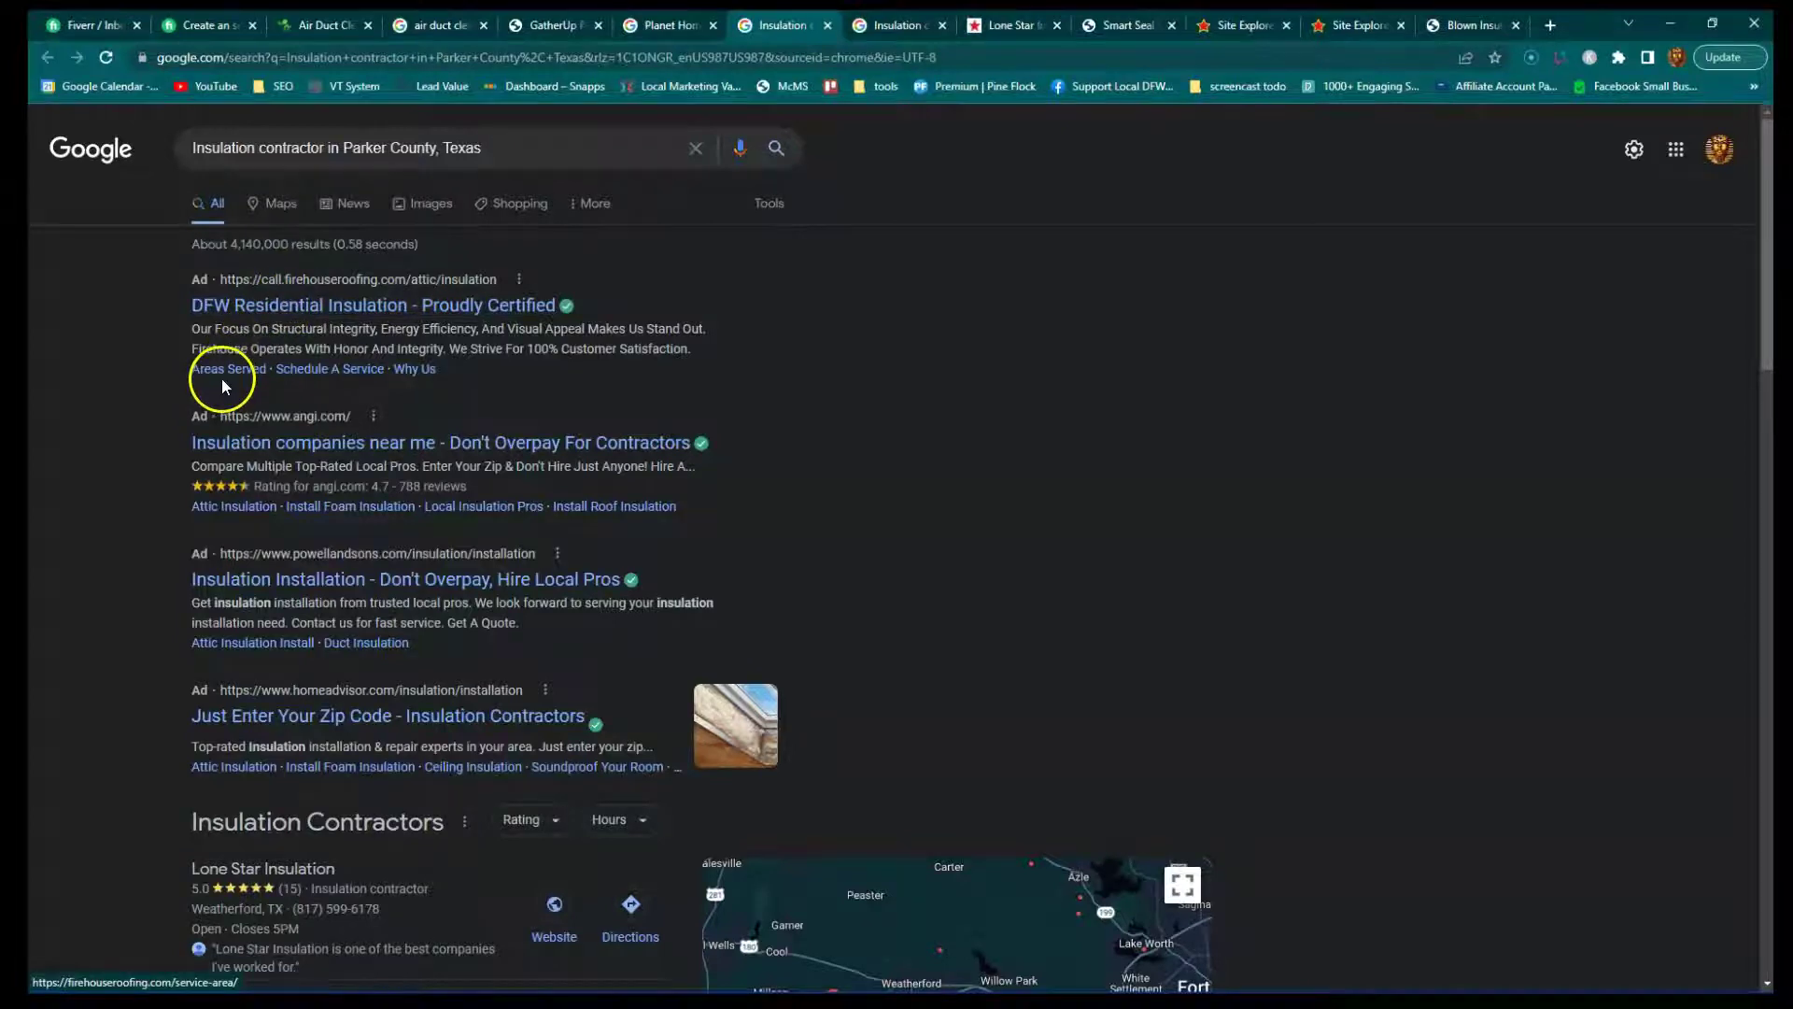
scroll(221, 380, "down", 12)
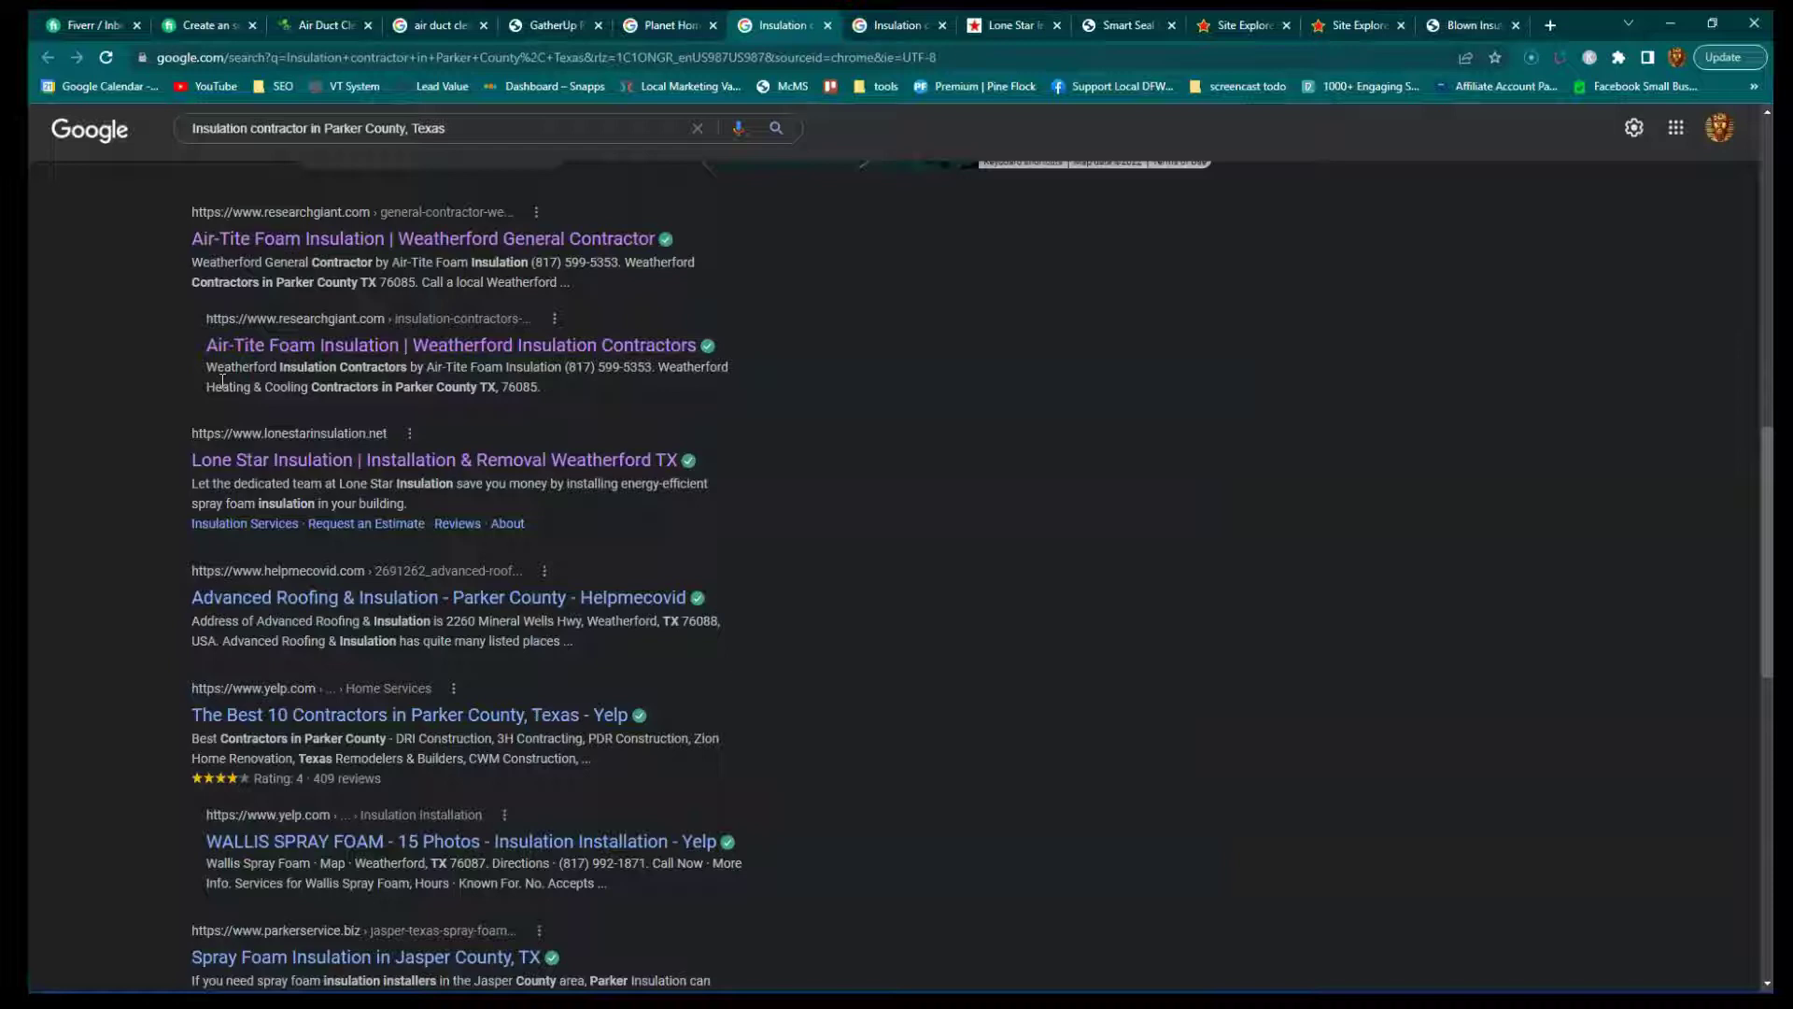
scroll(300, 520, "down", 5)
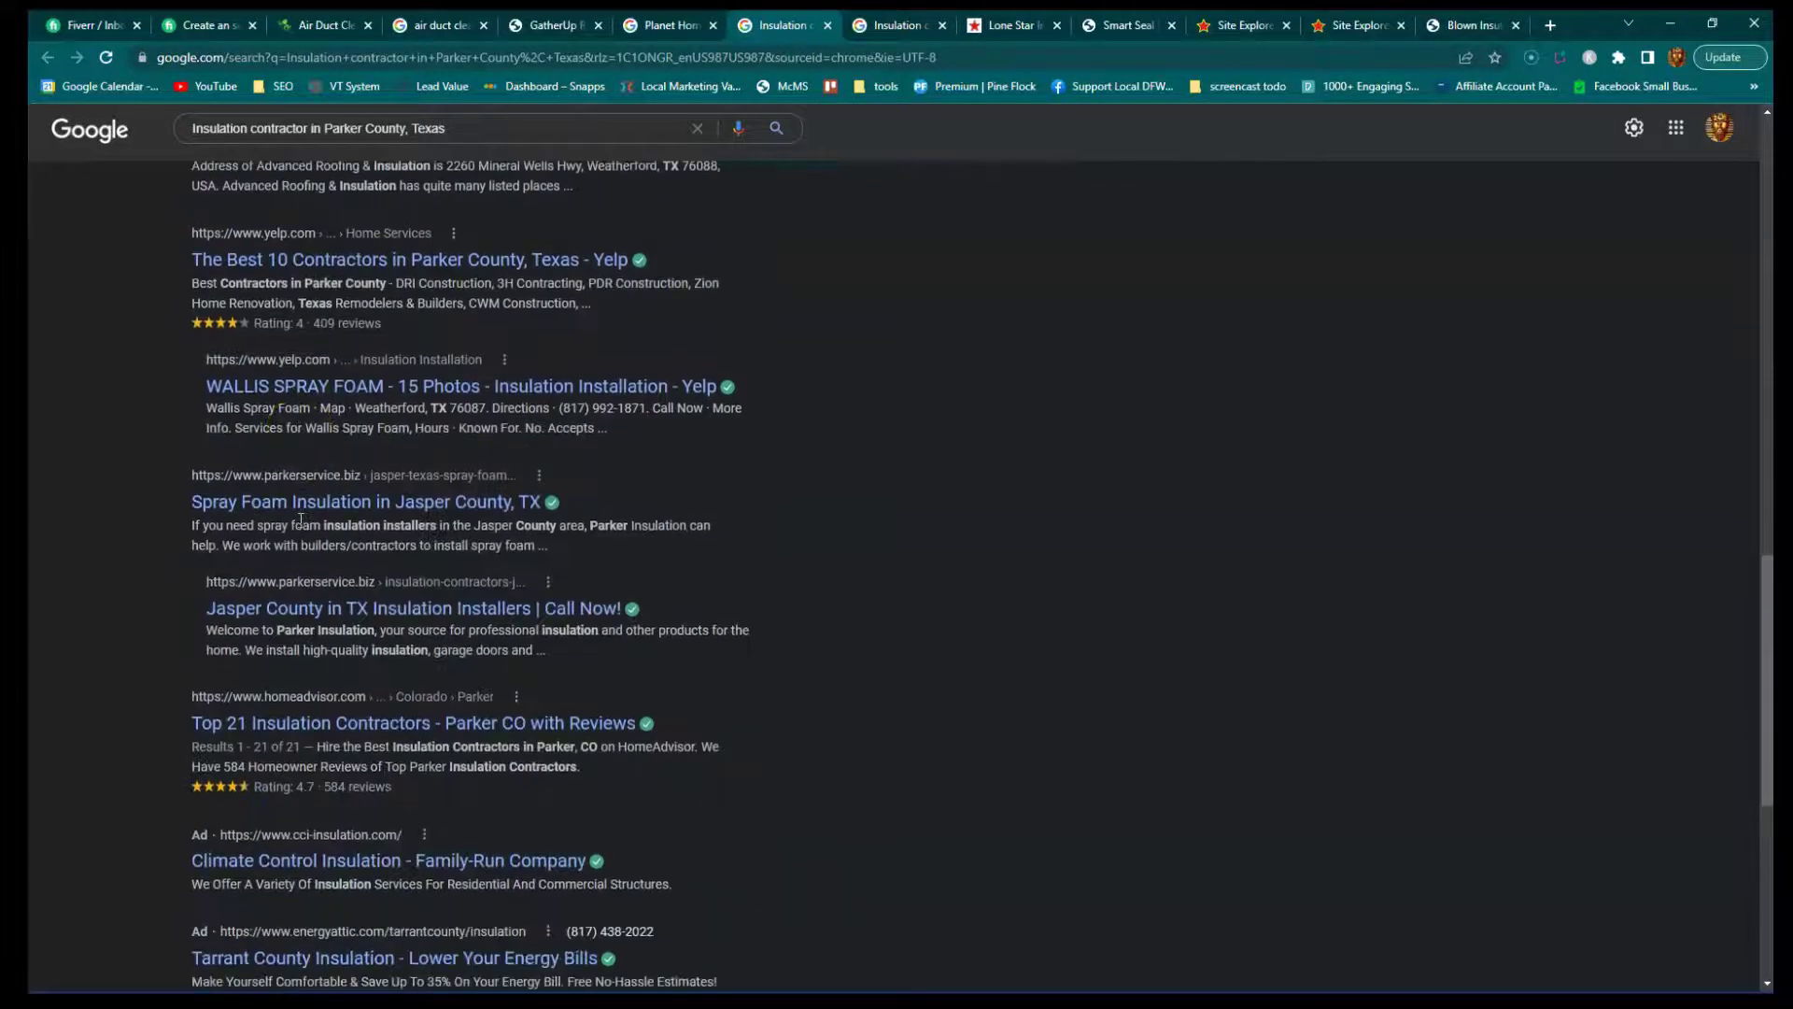
scroll(300, 520, "down", 1)
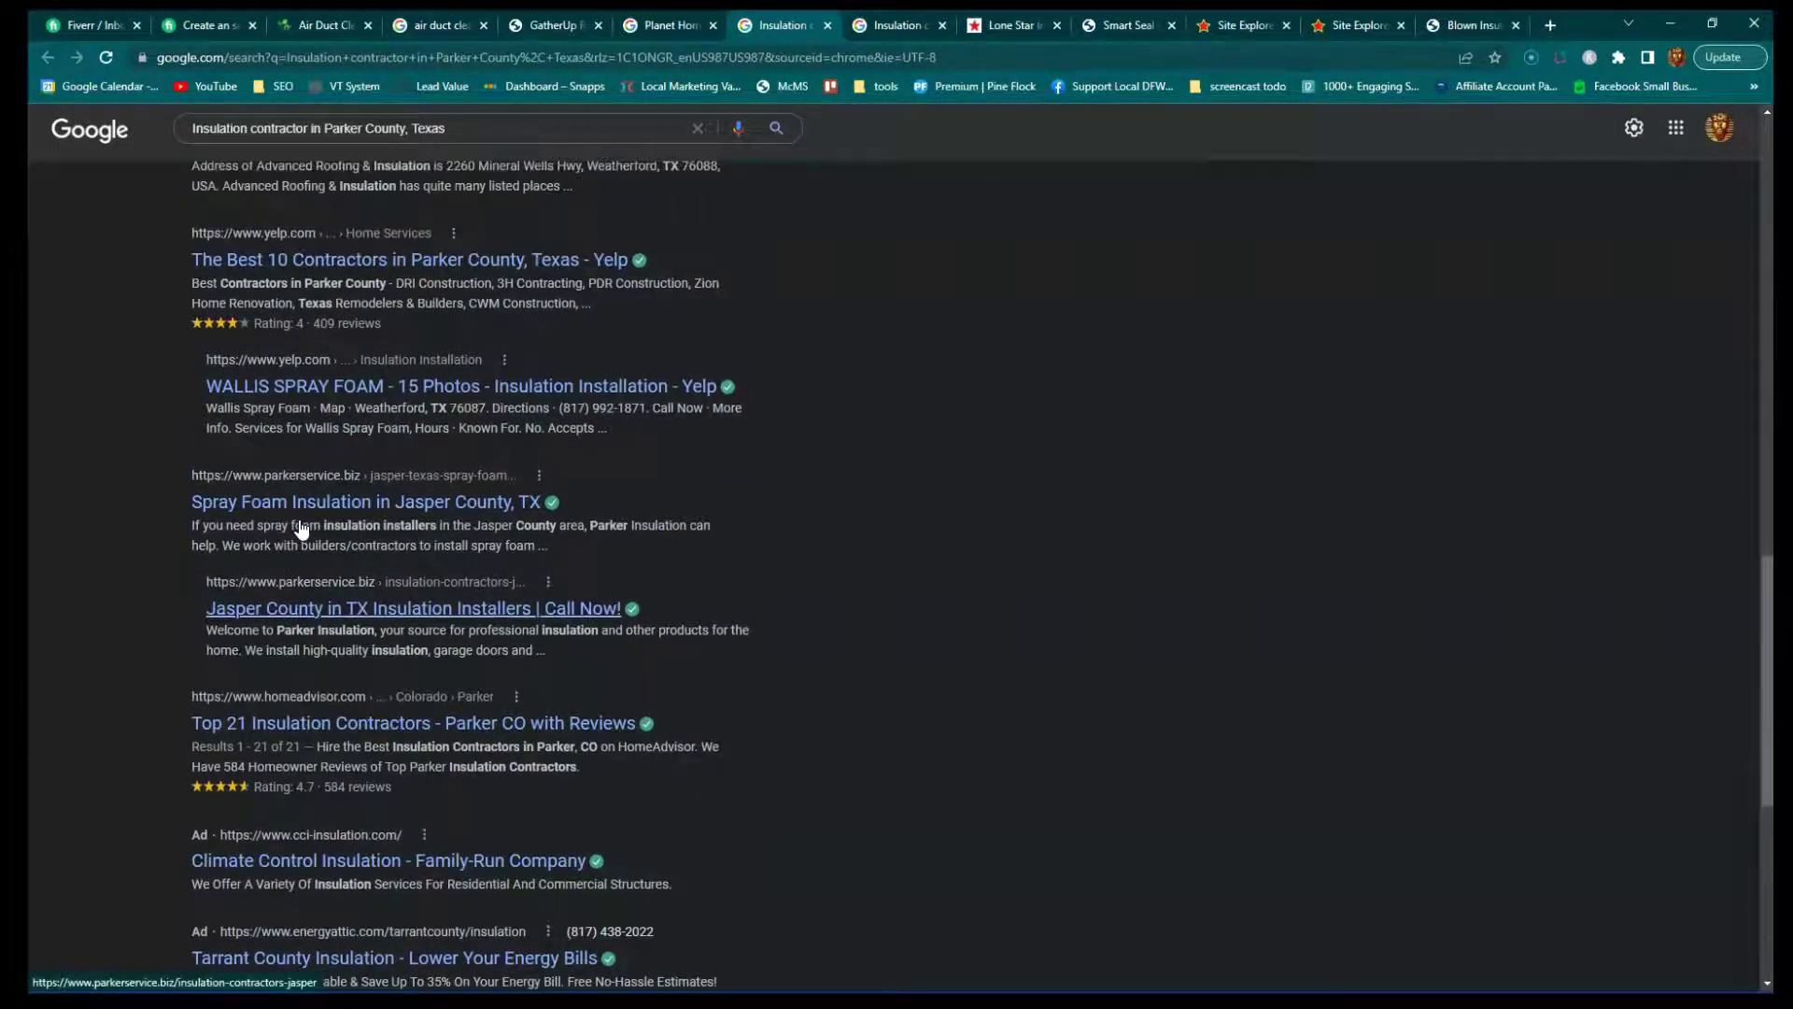
Examine the map listings, organic results and ads for the Parker County insulation contractor search.
scroll(301, 512, "down", 3)
scroll(301, 512, "up", 5)
left_click_drag(191, 537, 441, 539)
scroll(239, 553, "up", 5)
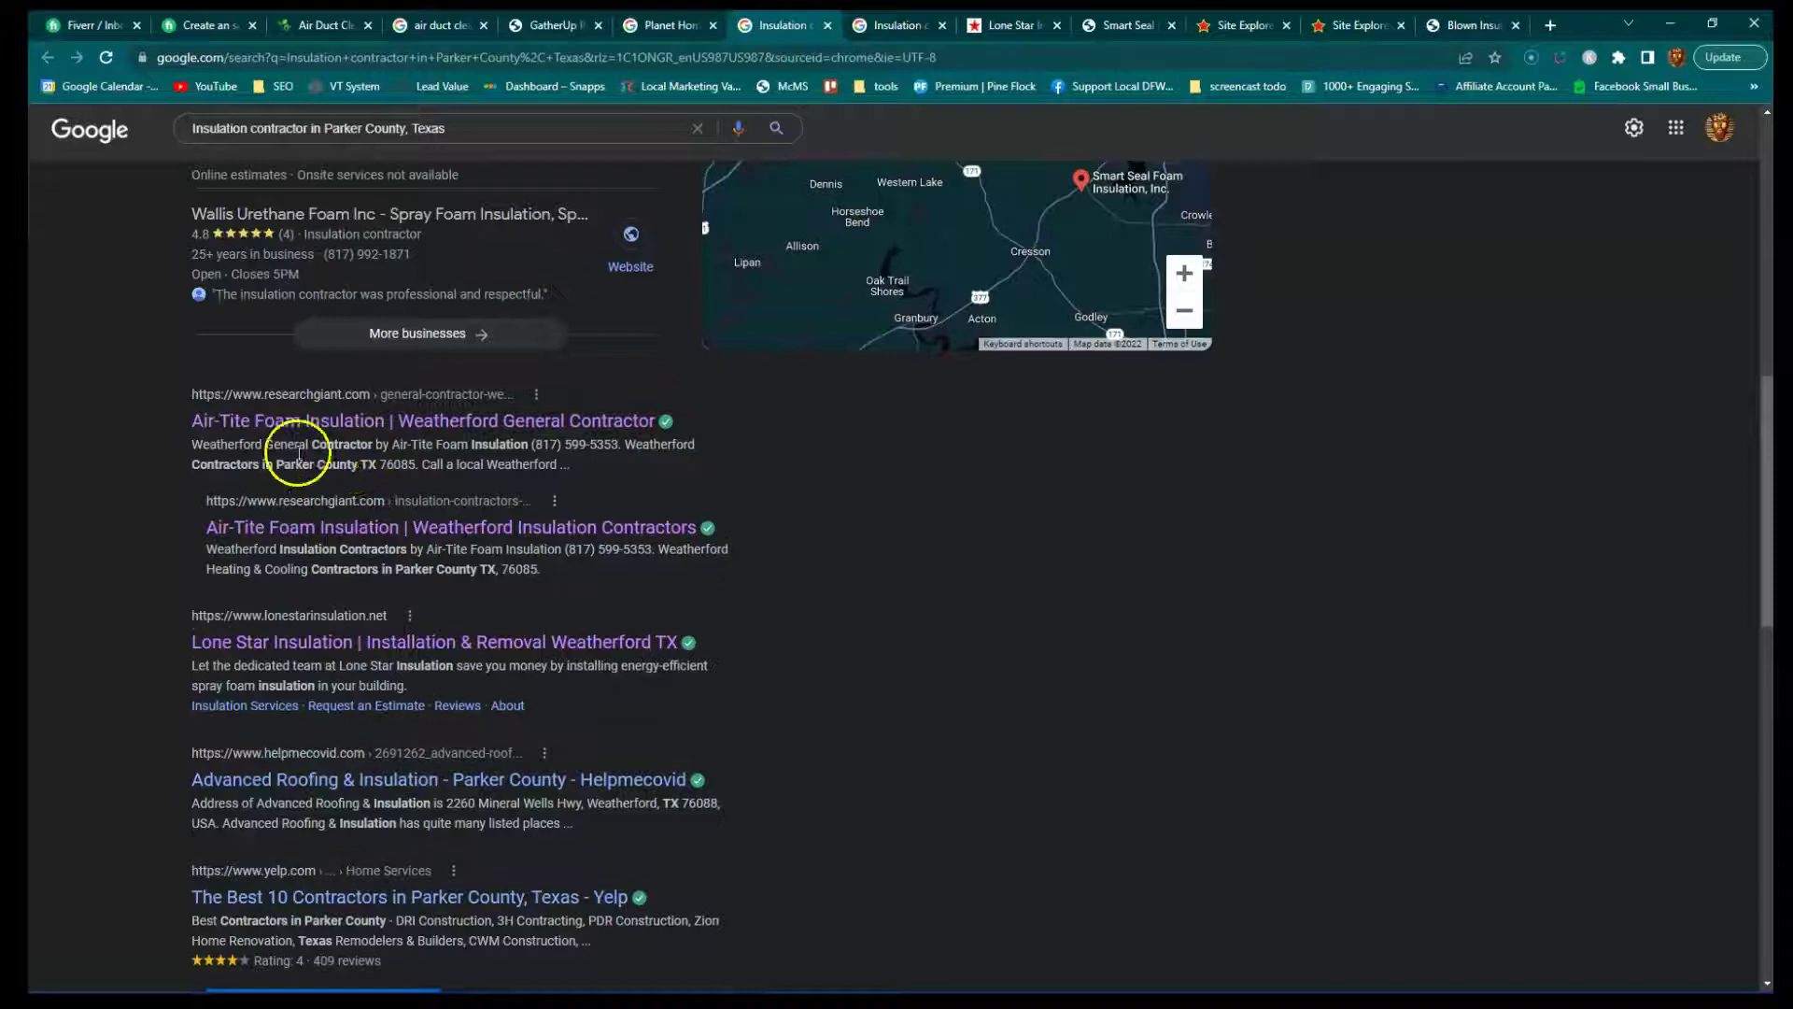
scroll(328, 540, "up", 5)
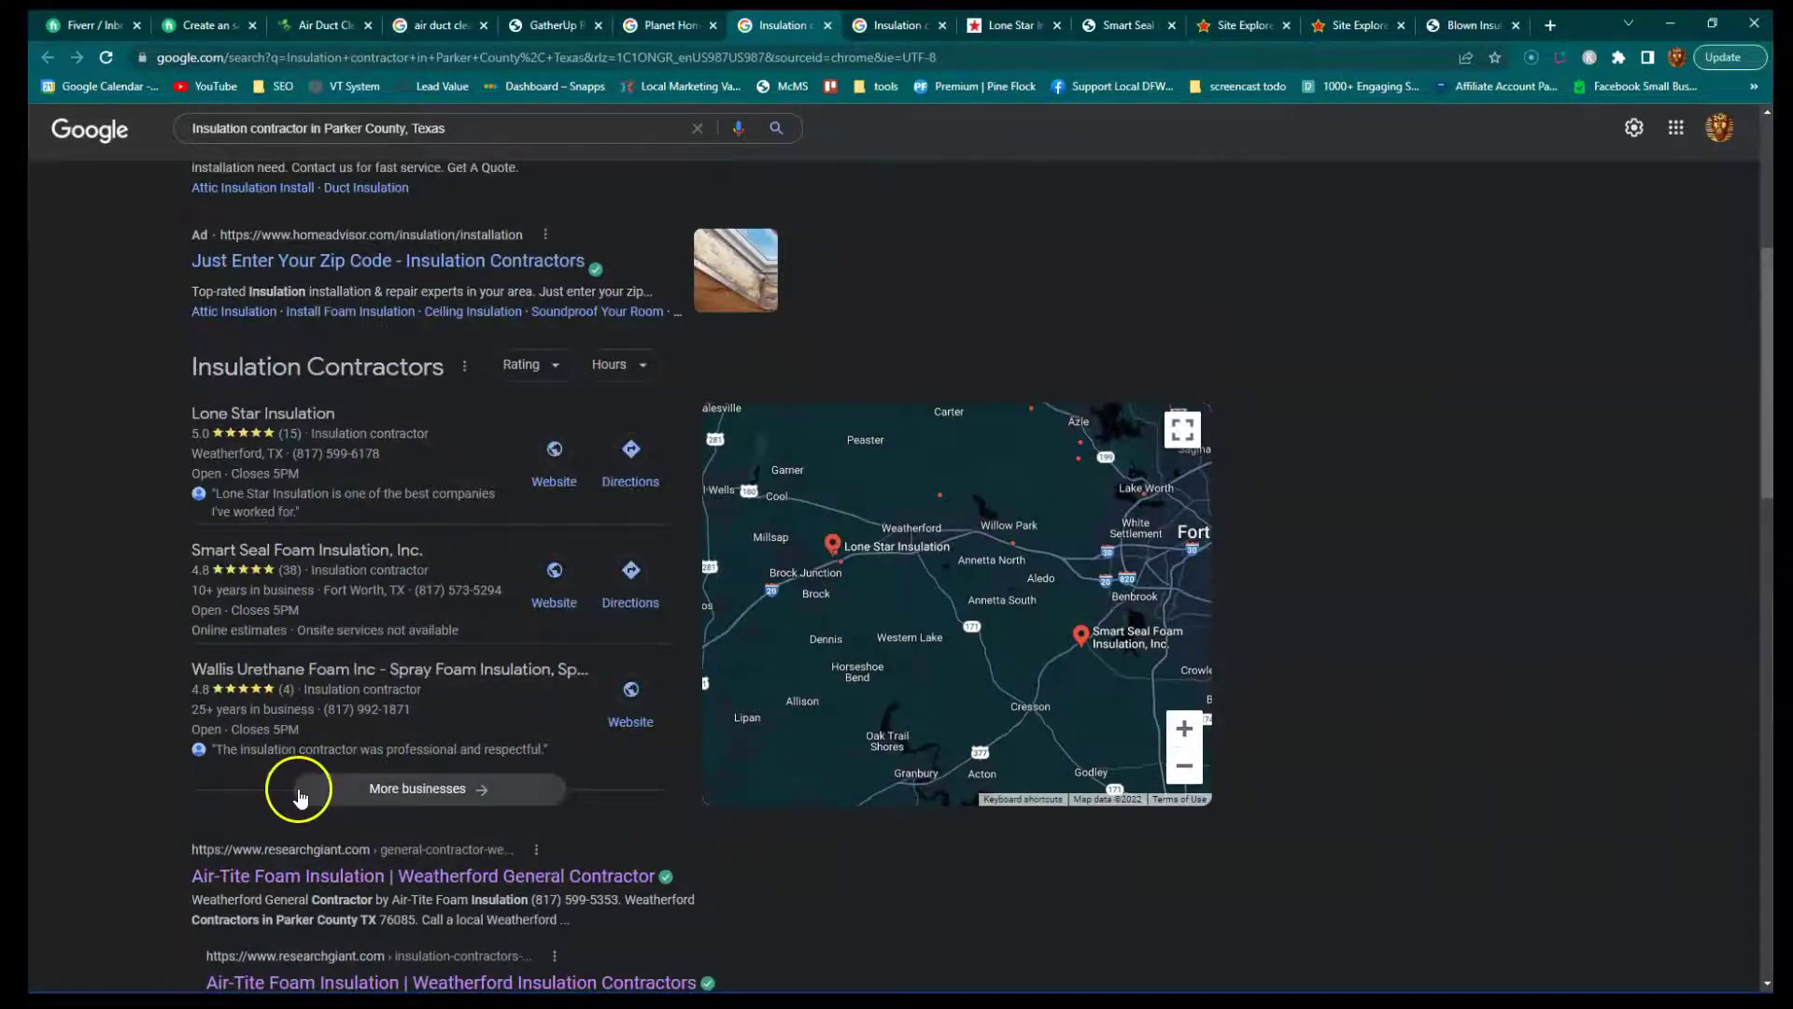
scroll(301, 794, "down", 15)
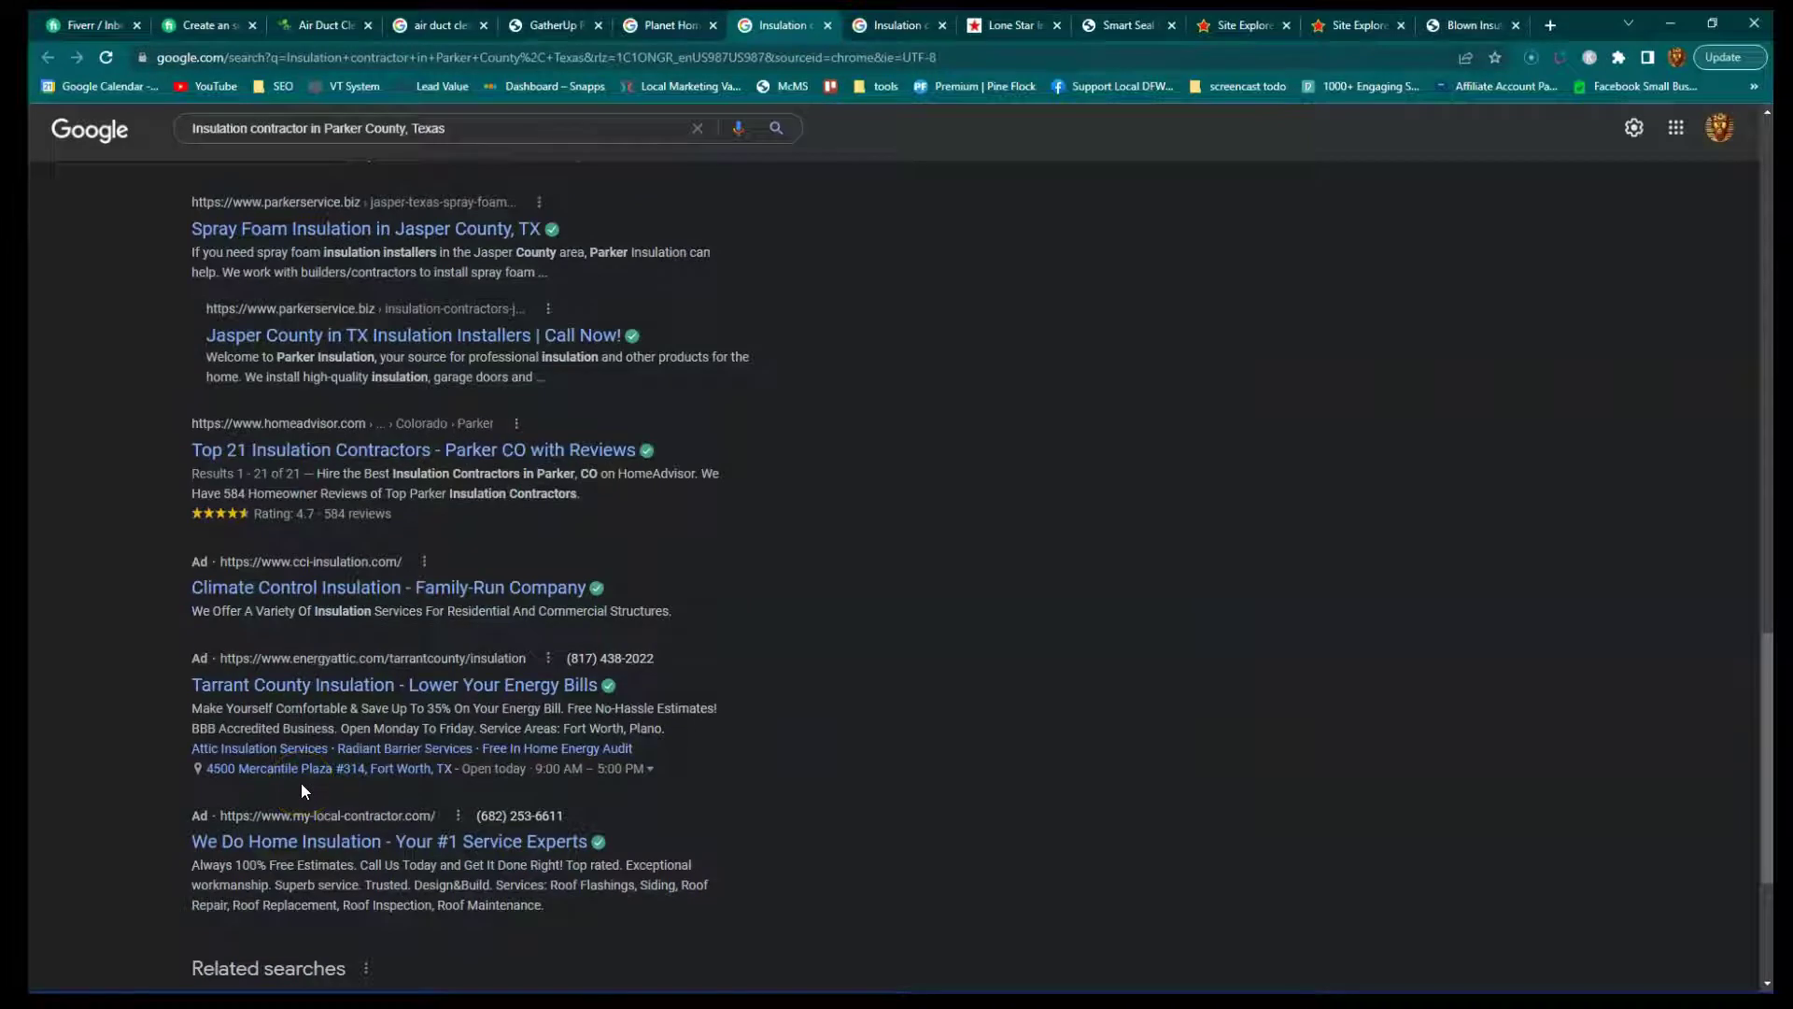
left_click(309, 772)
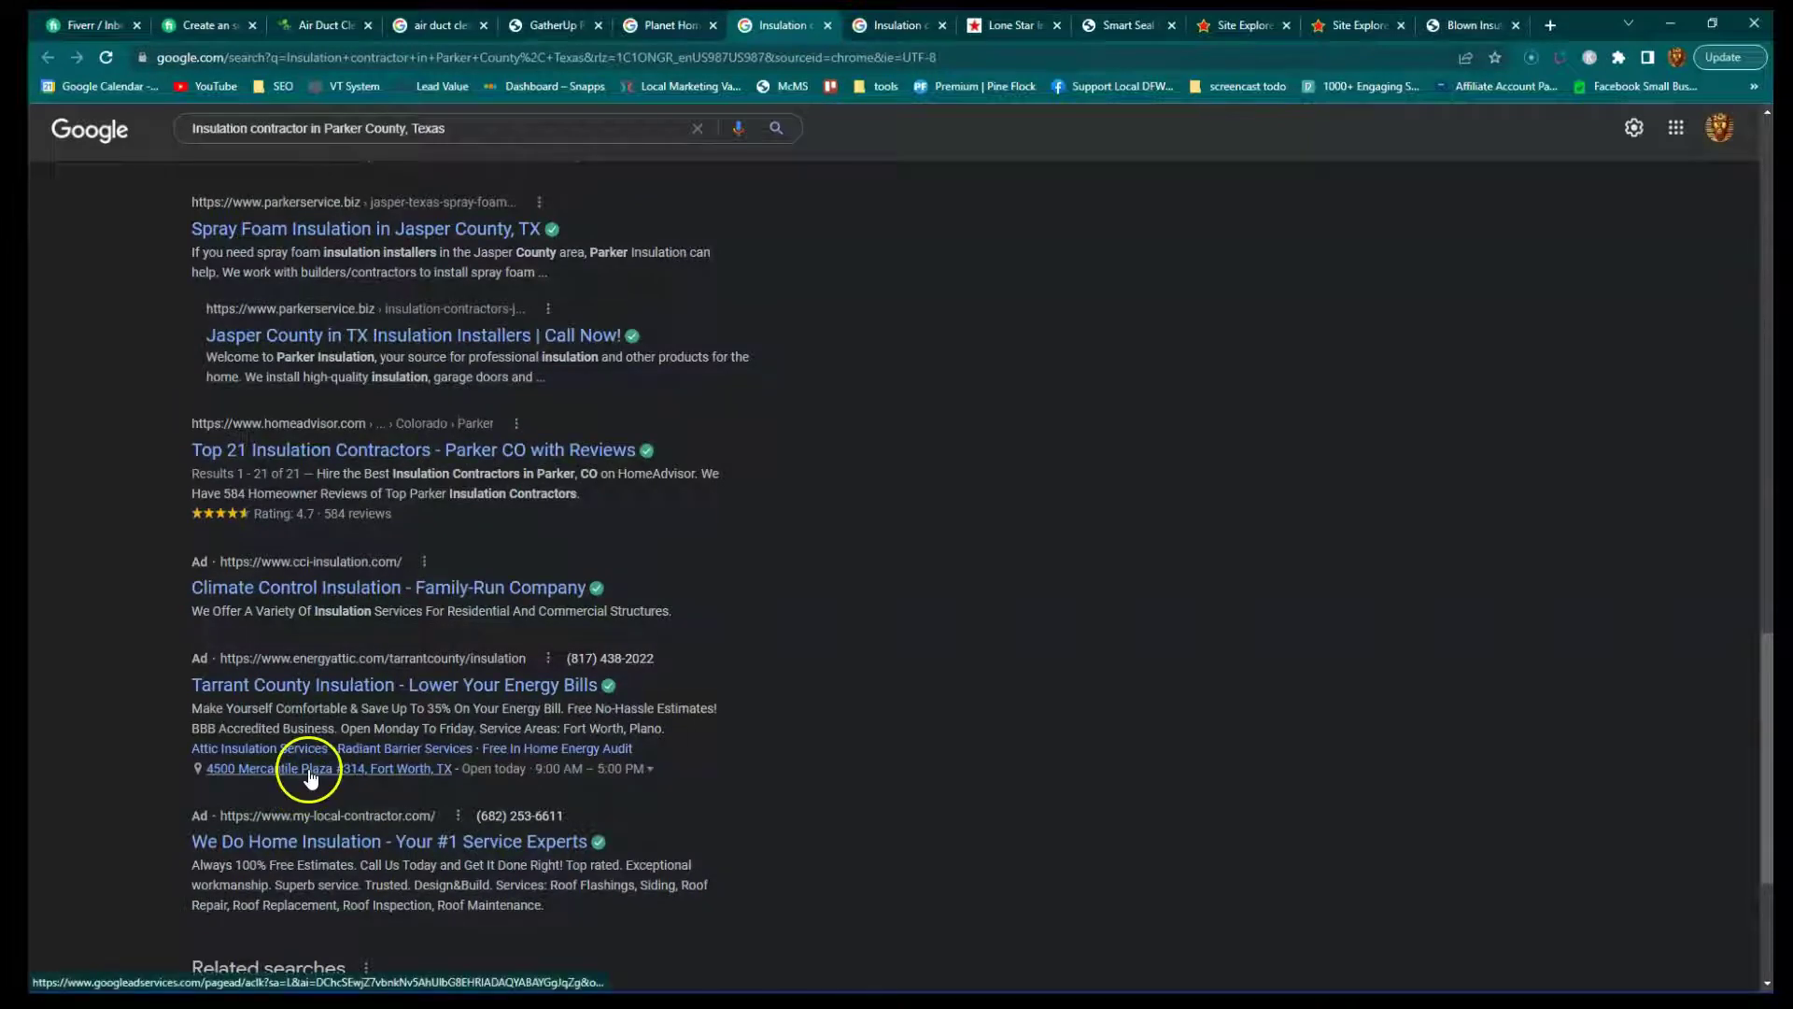
scroll(373, 710, "up", 9)
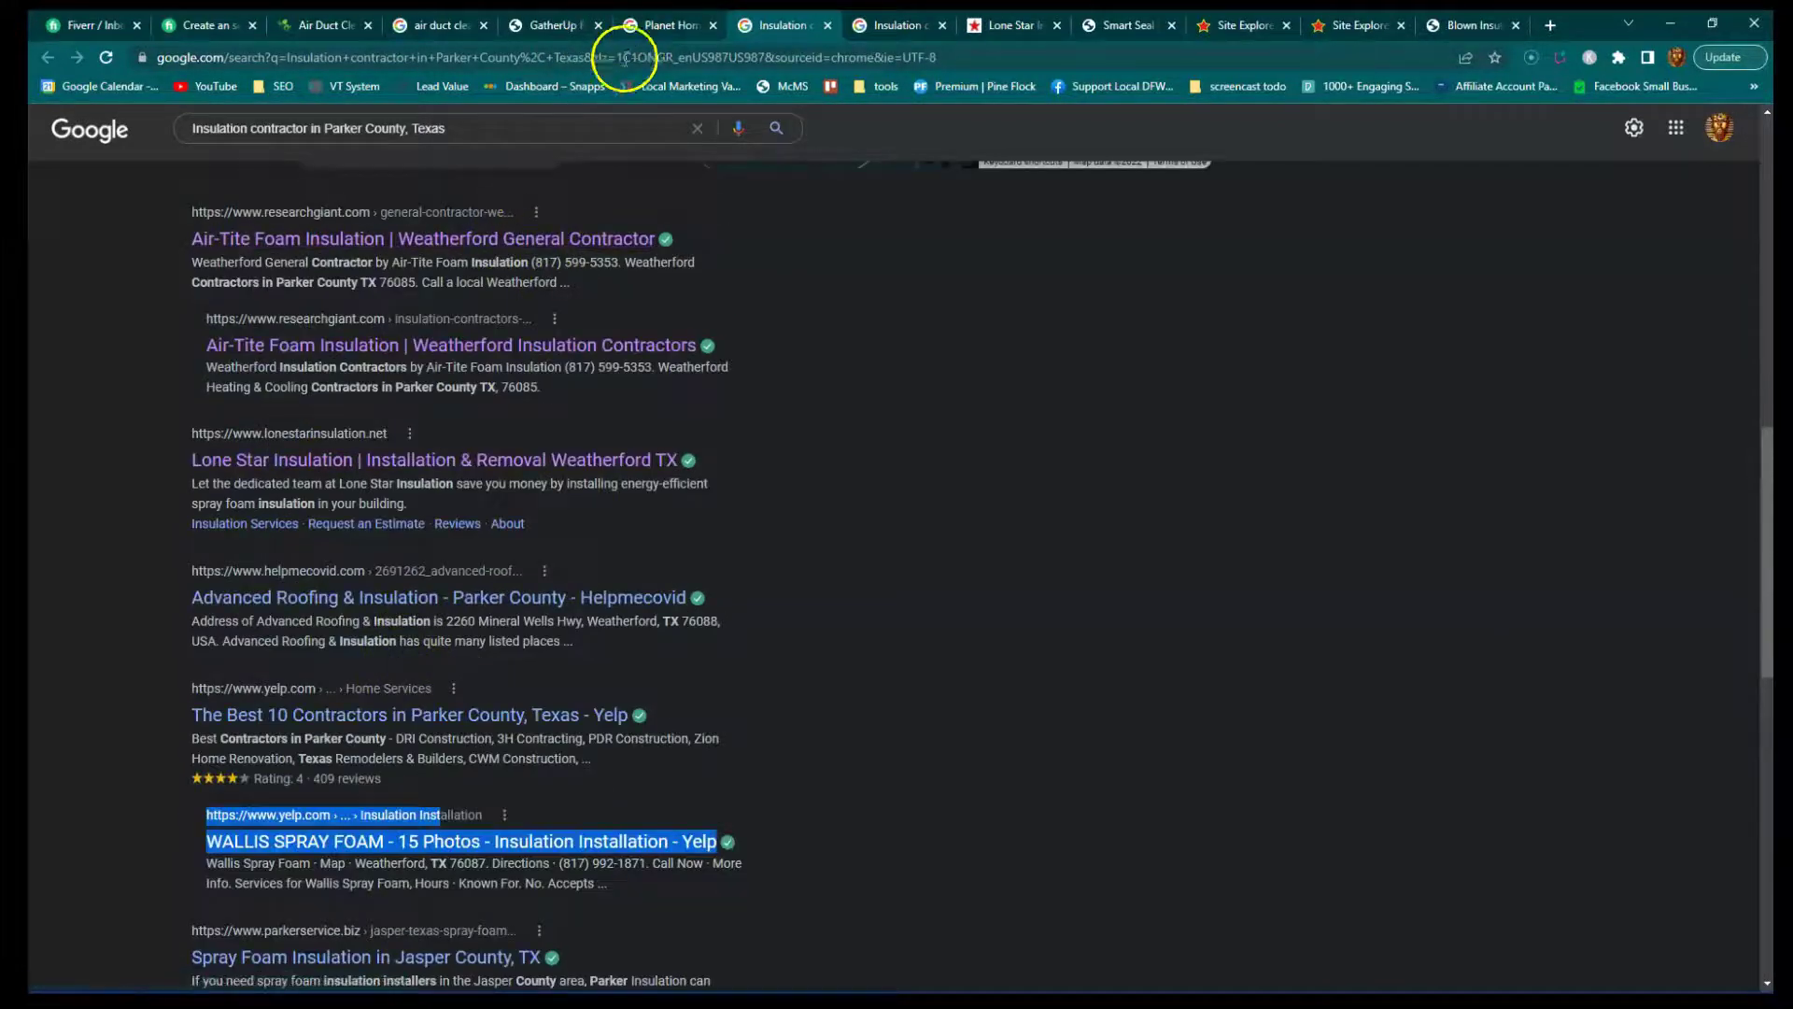
Search Google for "lead generation in dallas fort worth" and open the UpShot Solutions LLC website from its business profile.
left_click(624, 60)
type("lead")
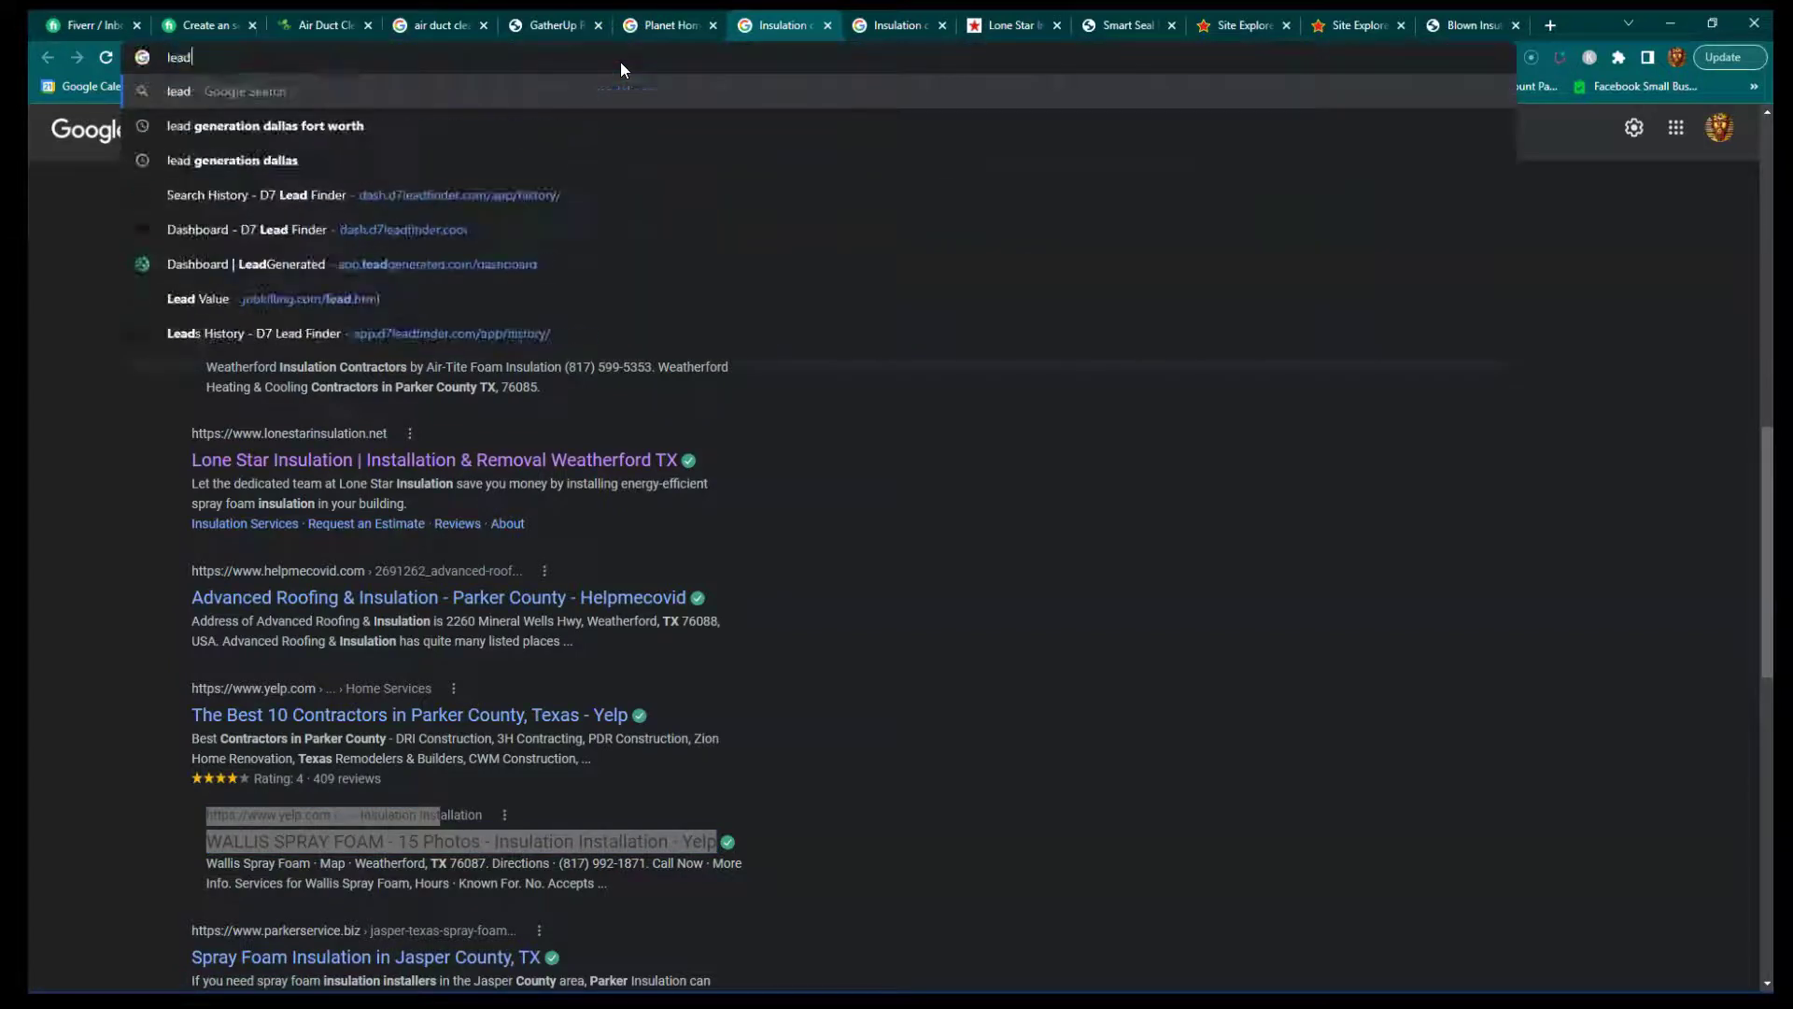
type(" generation ")
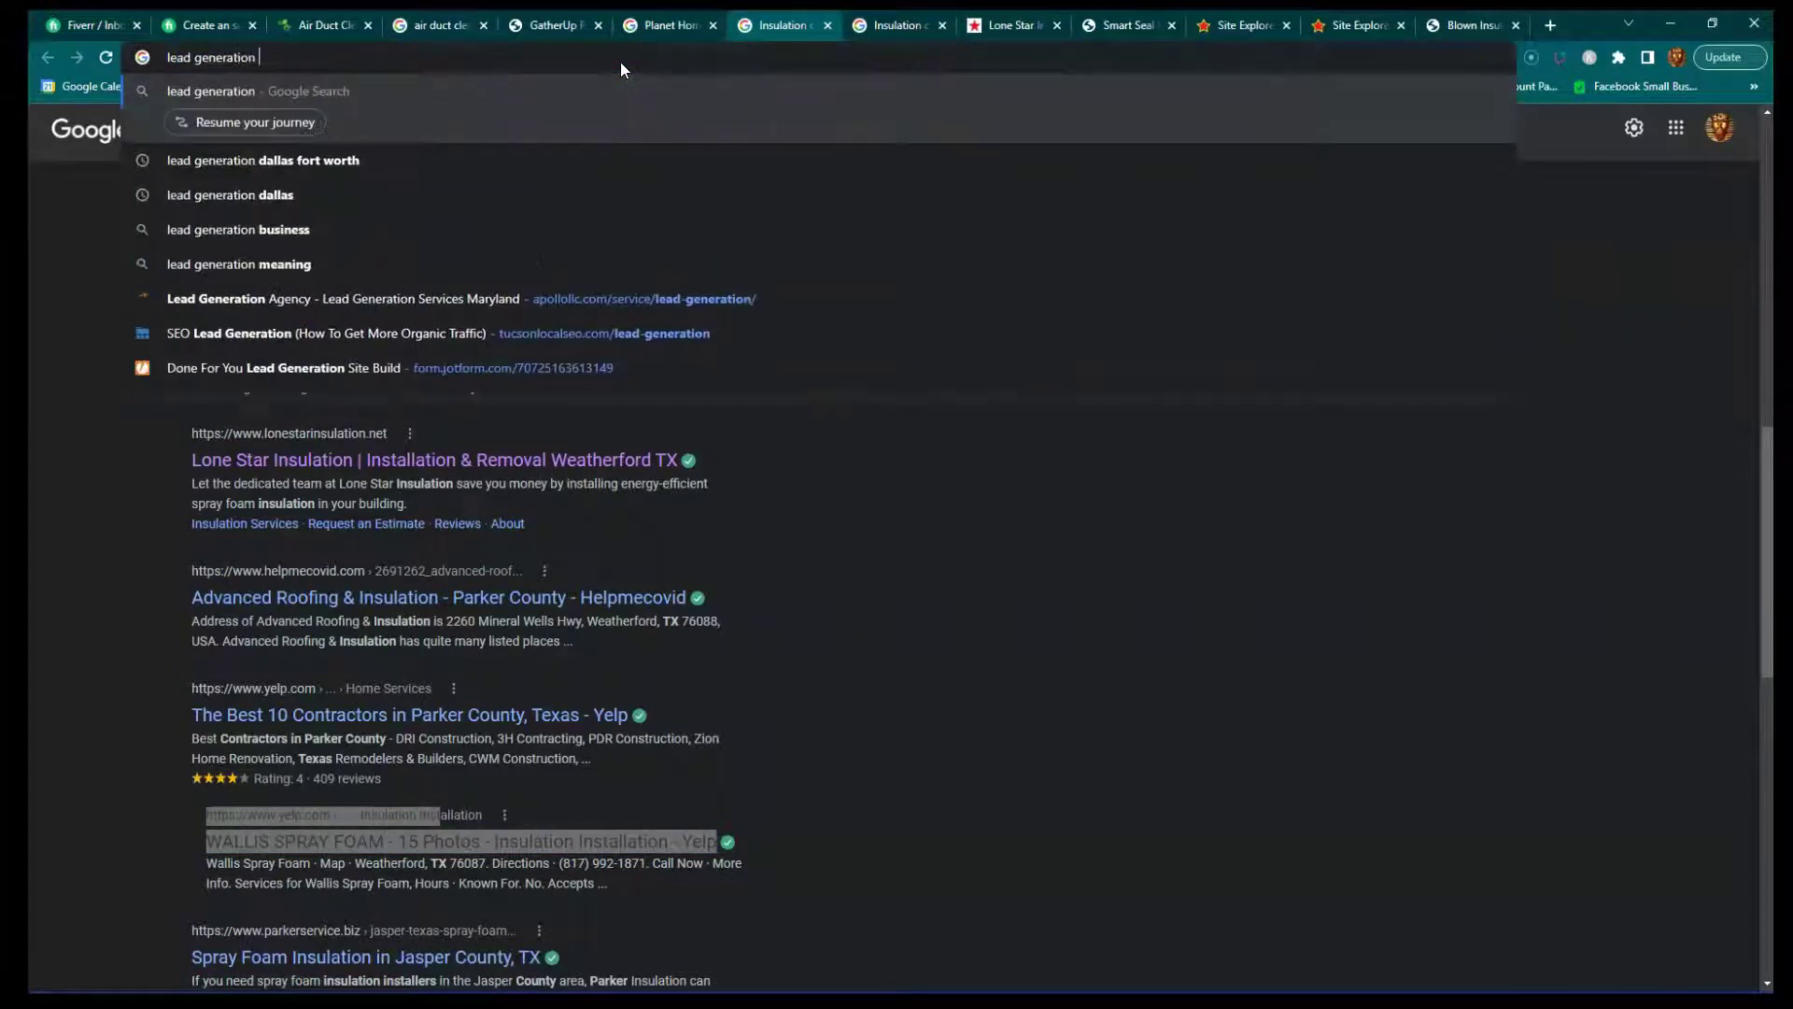
type("in dal")
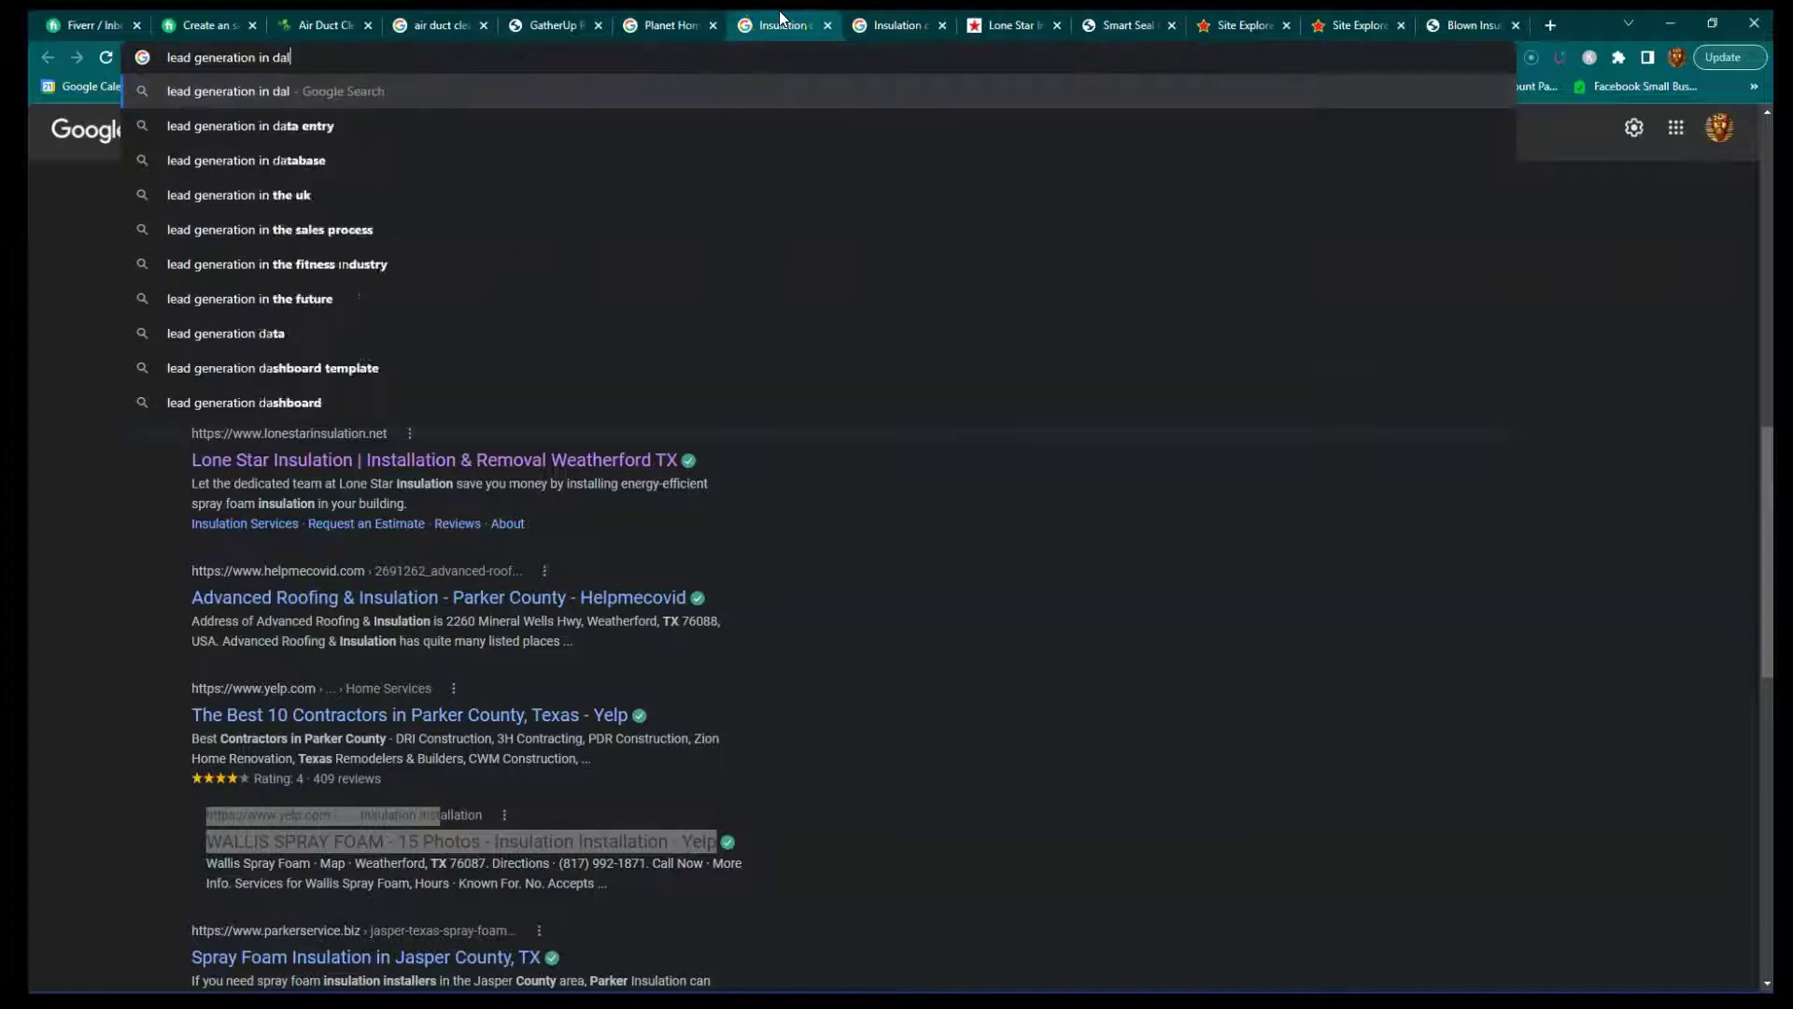
type("las fort worth")
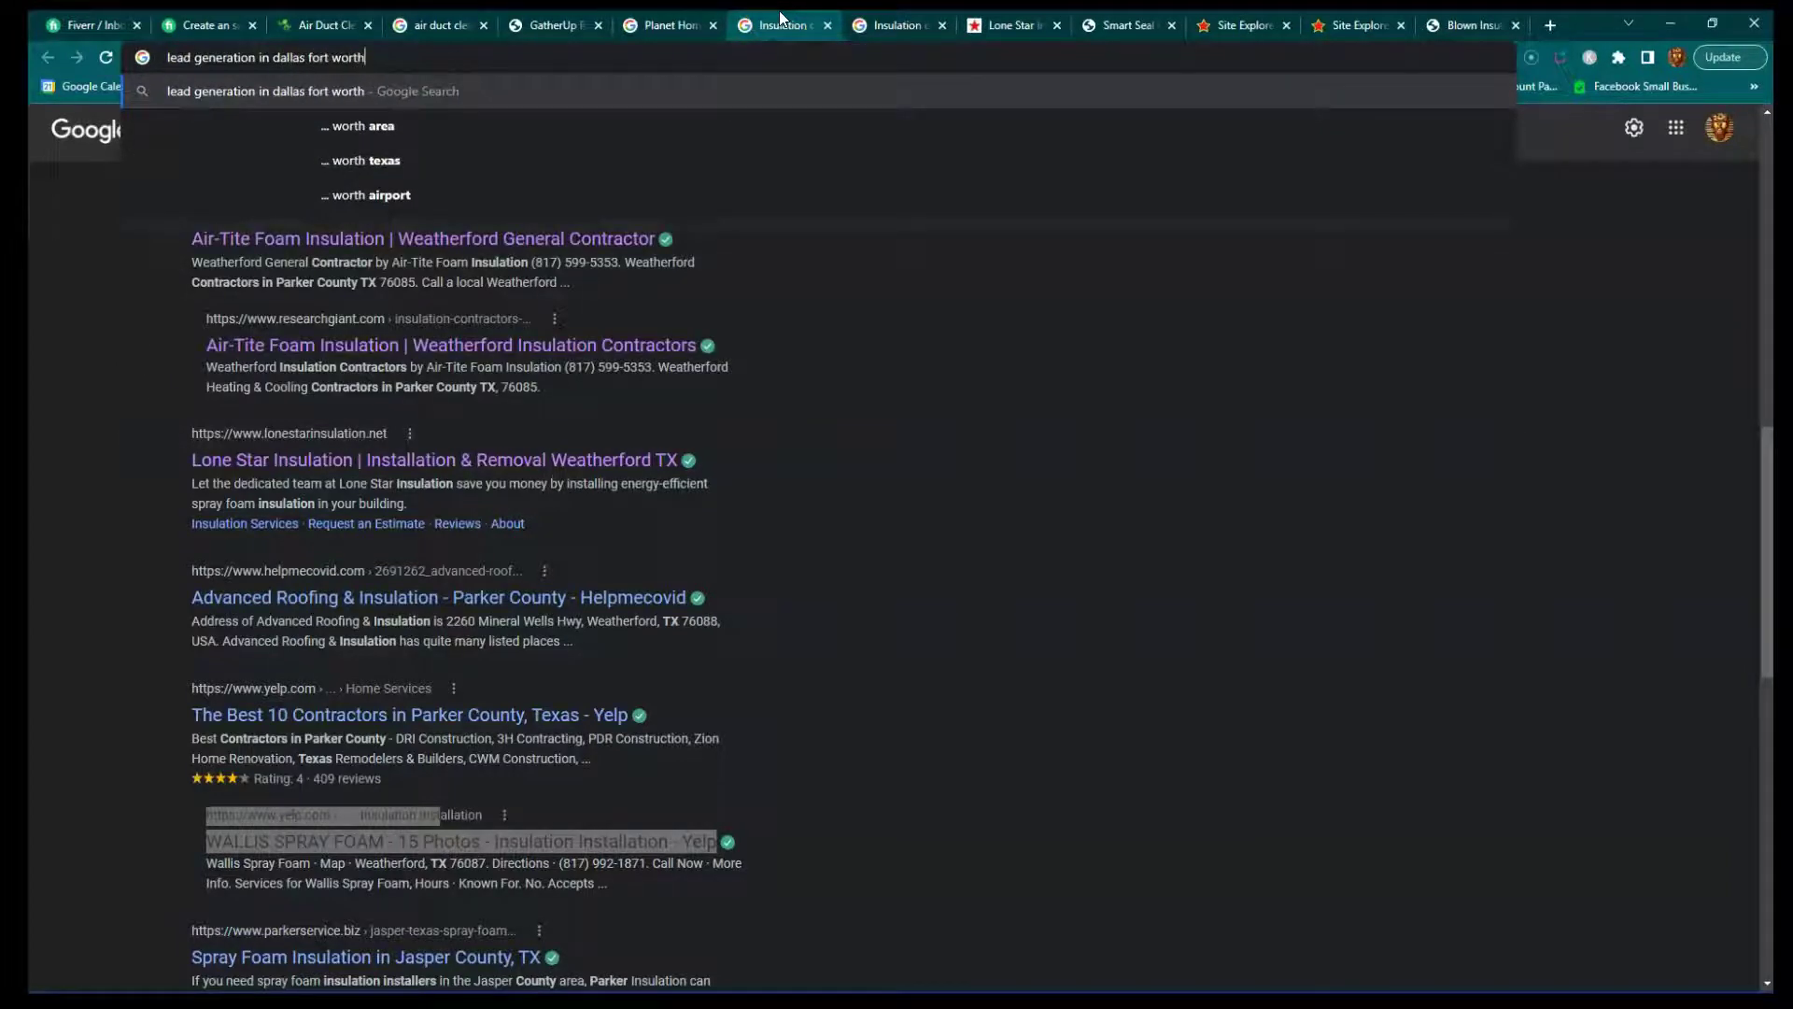
key("Return")
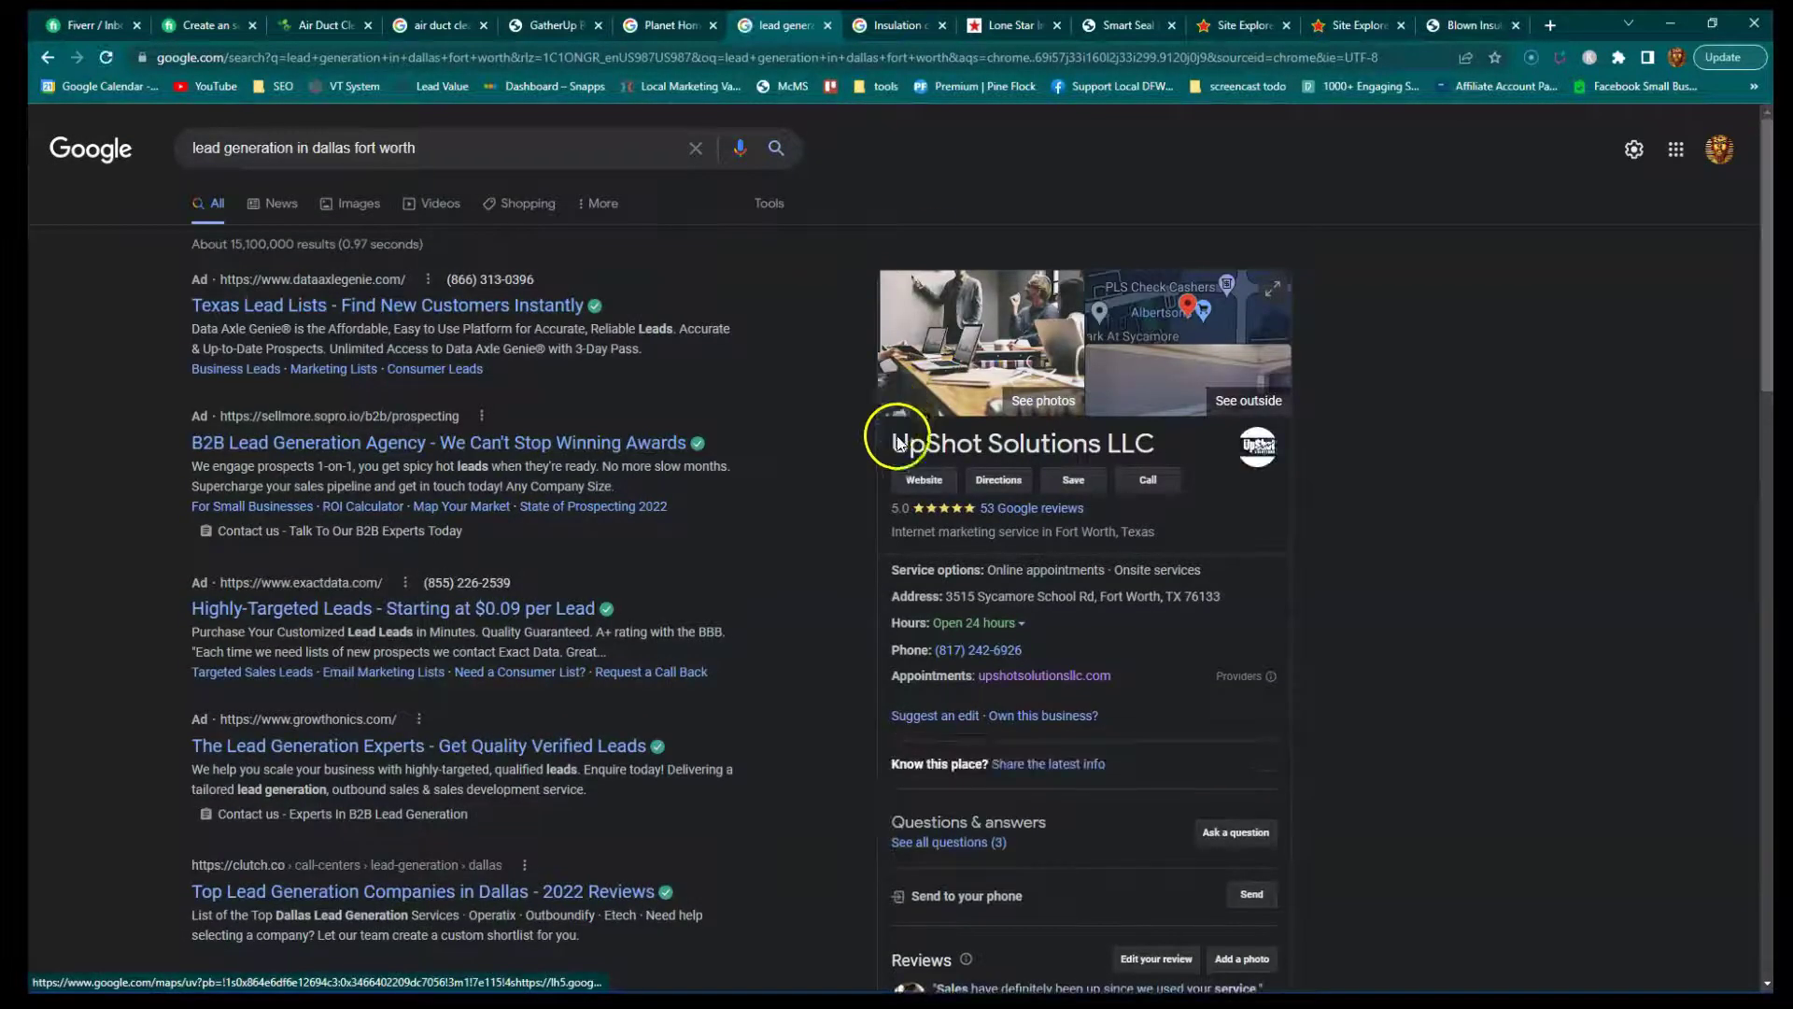
left_click(934, 507)
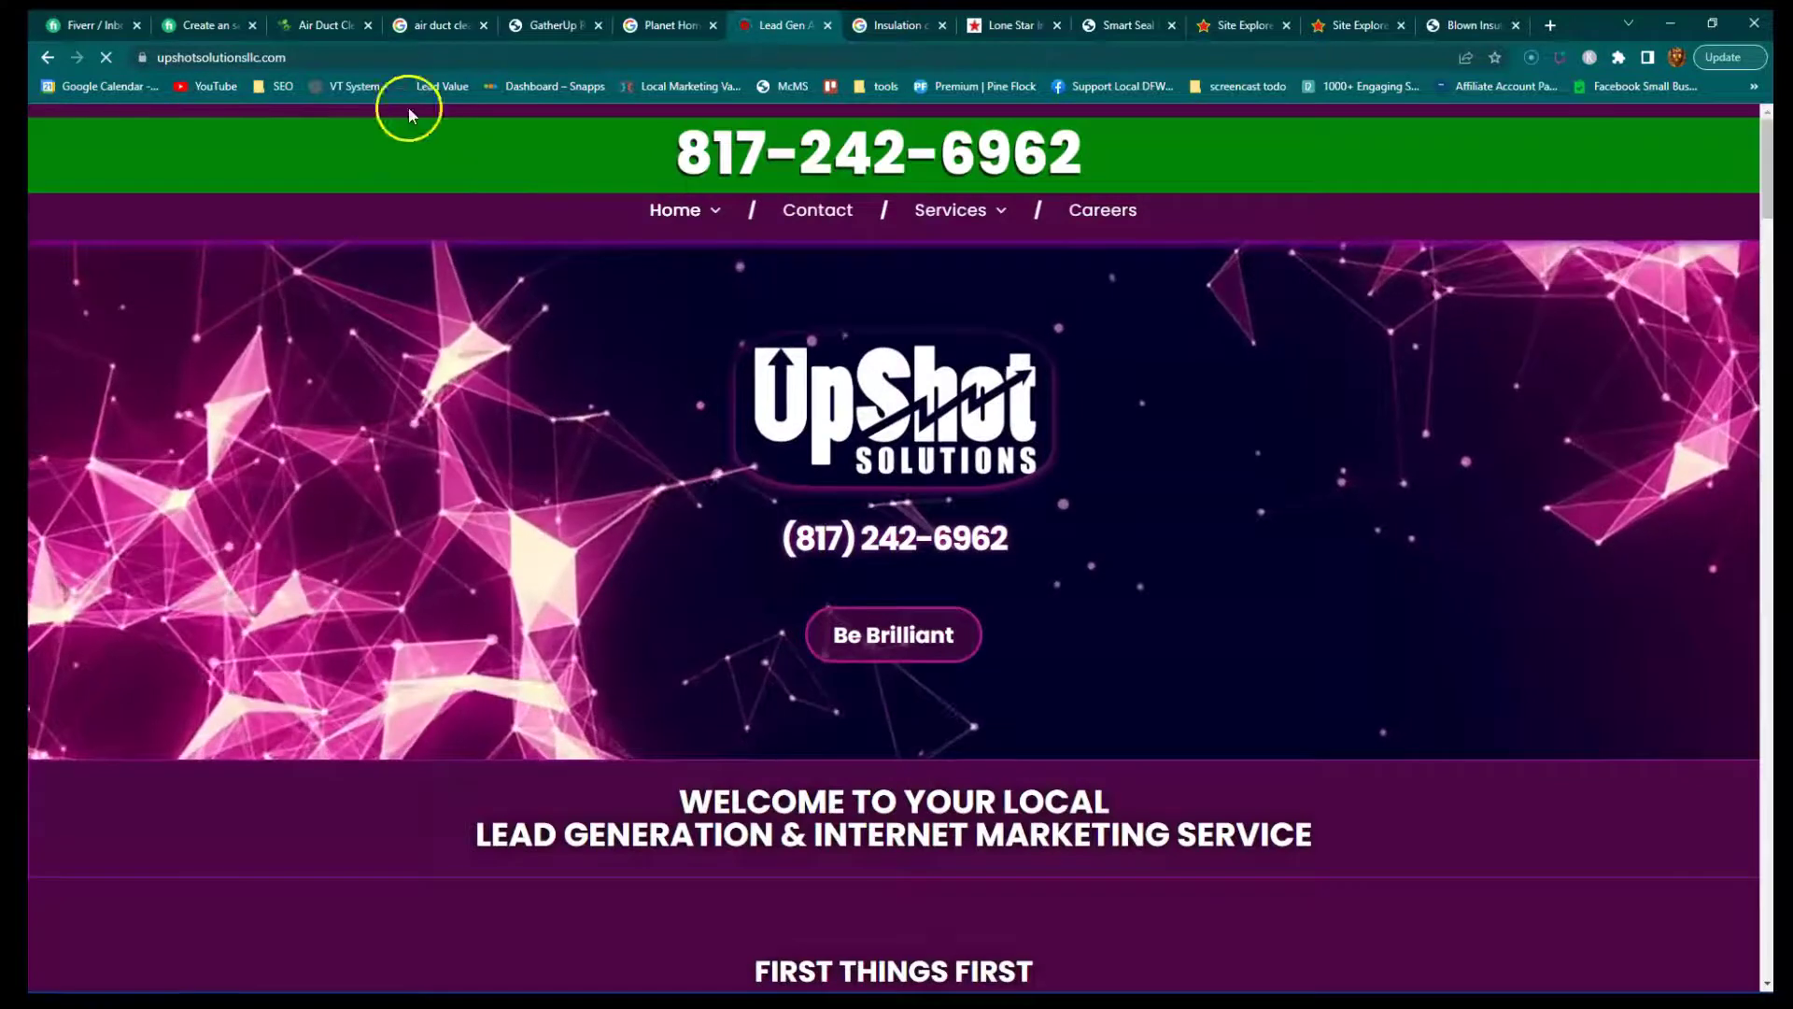
left_click(393, 57)
key("ctrl+c")
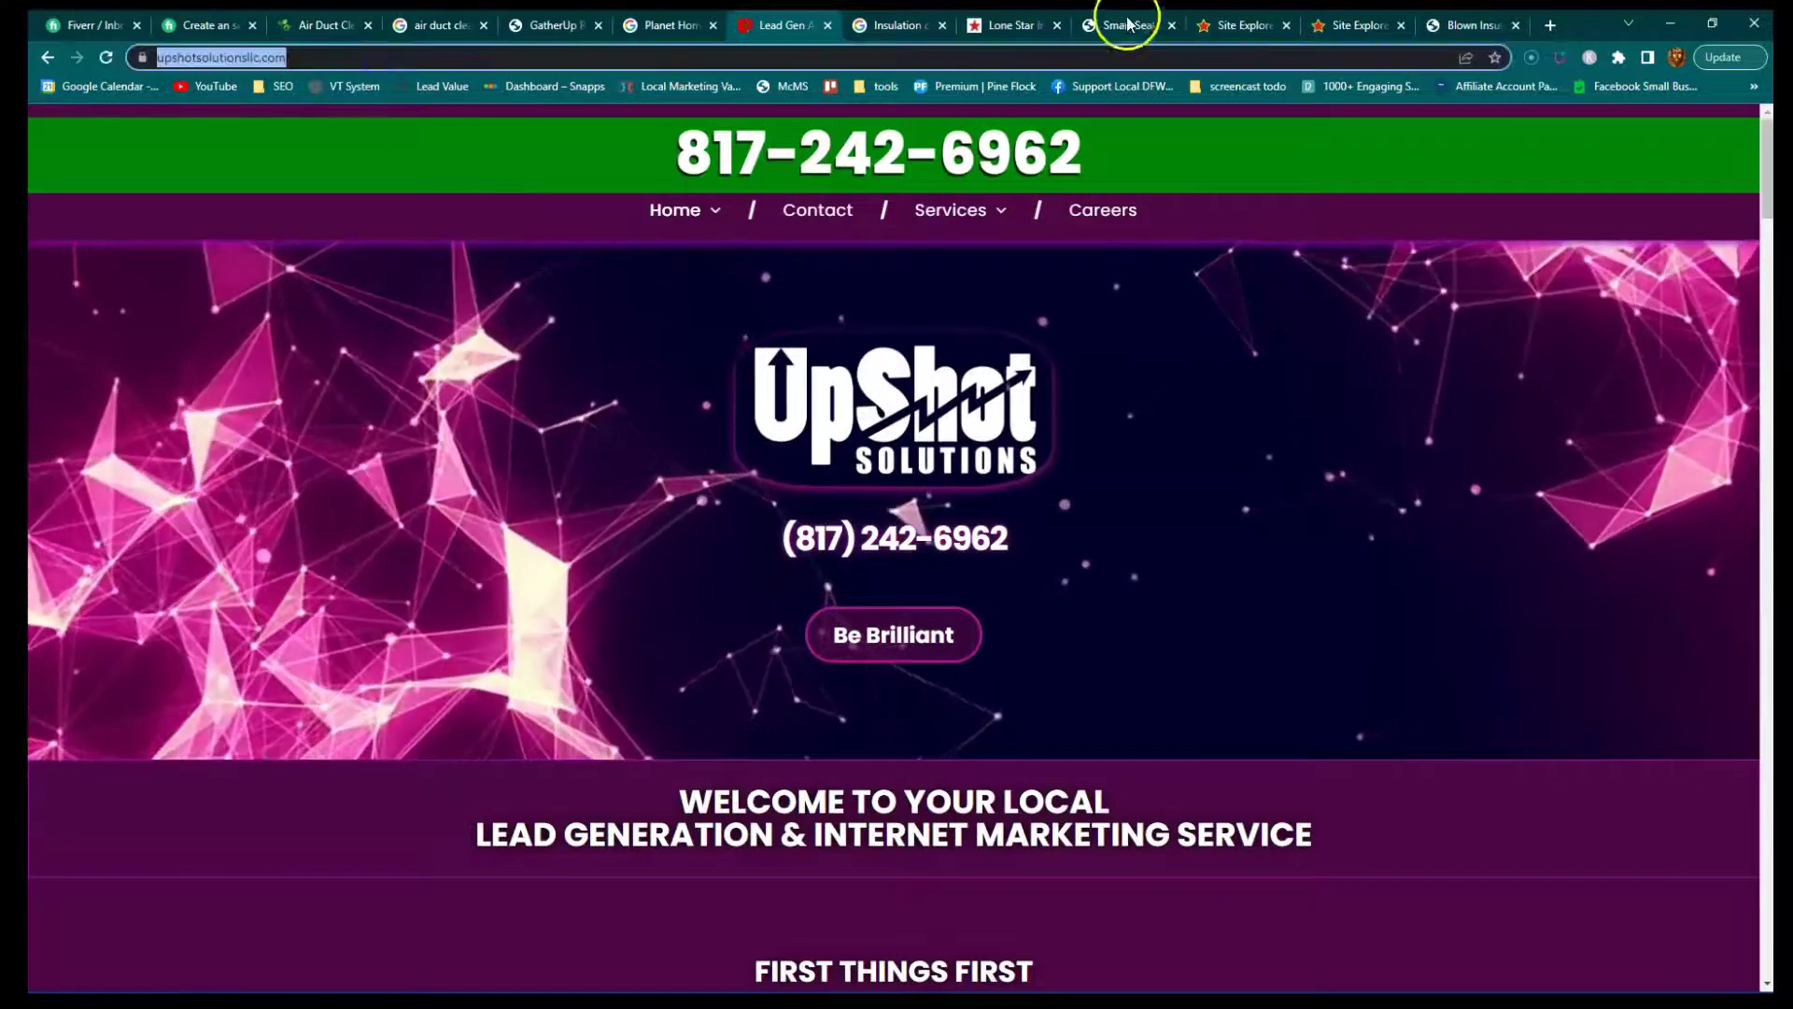
left_click(1240, 25)
left_click(440, 132)
key("ctrl+v")
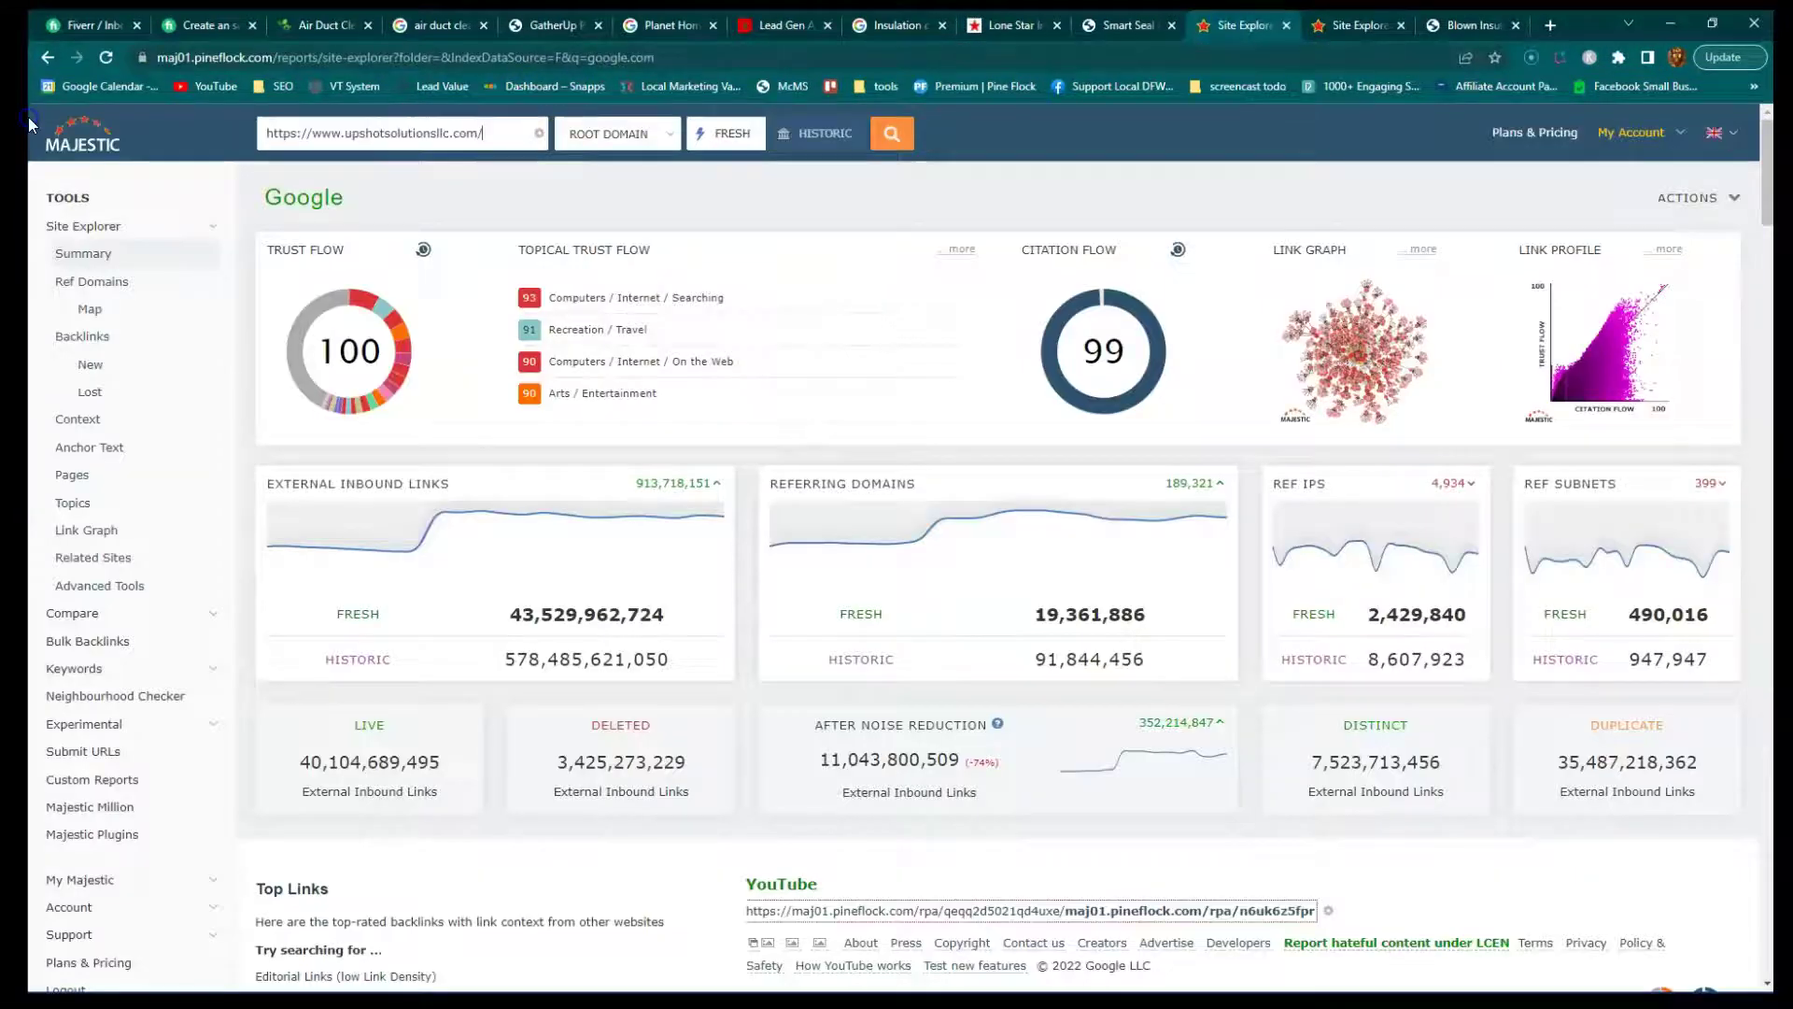
key("Return")
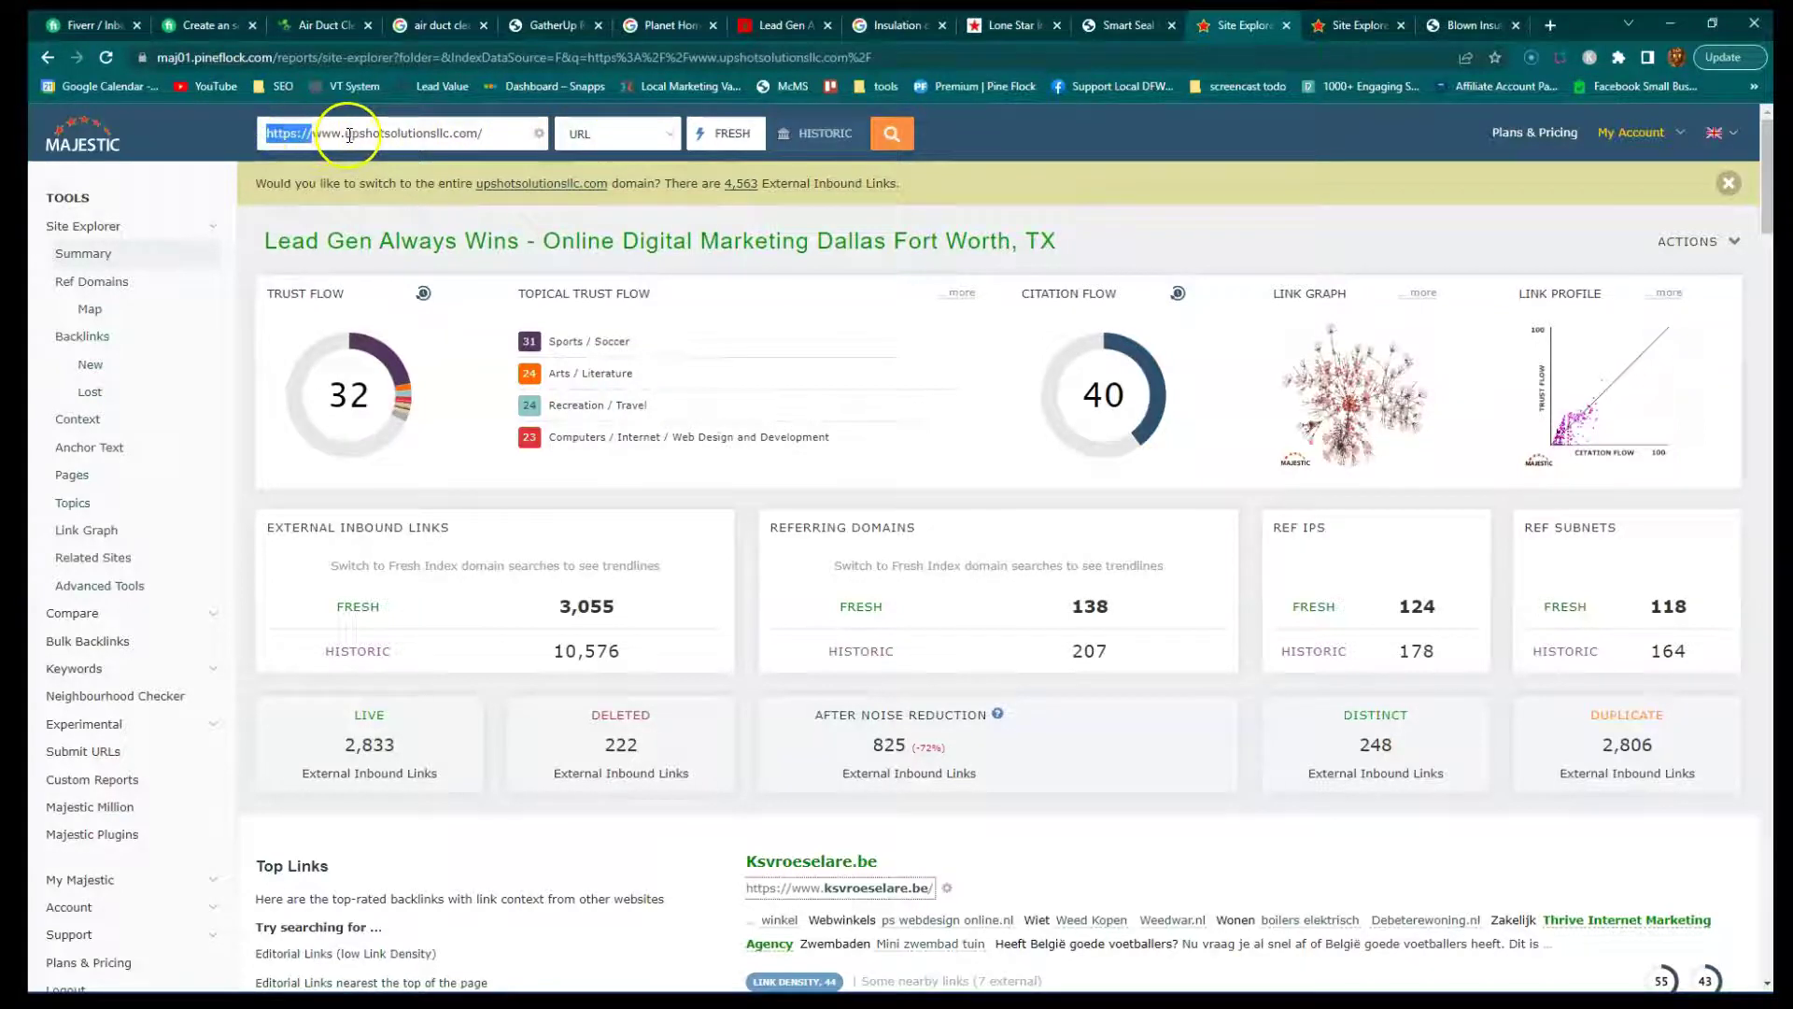
left_click(601, 140)
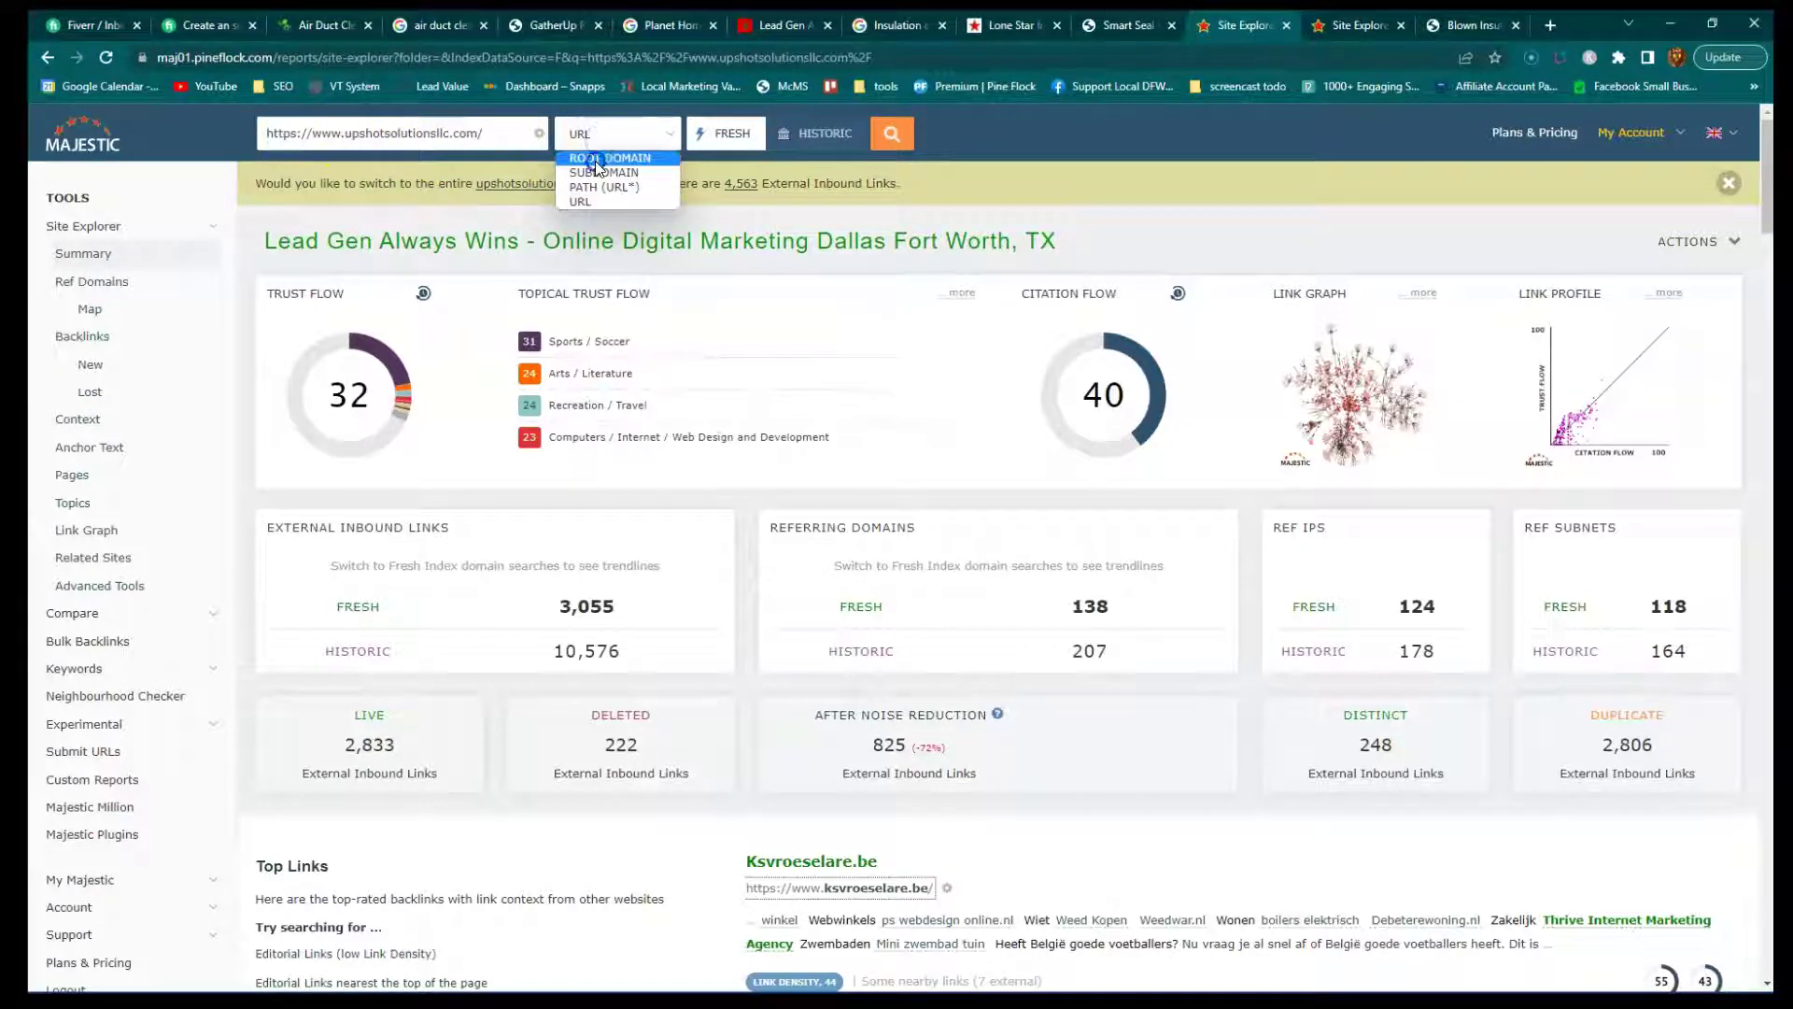
left_click(596, 161)
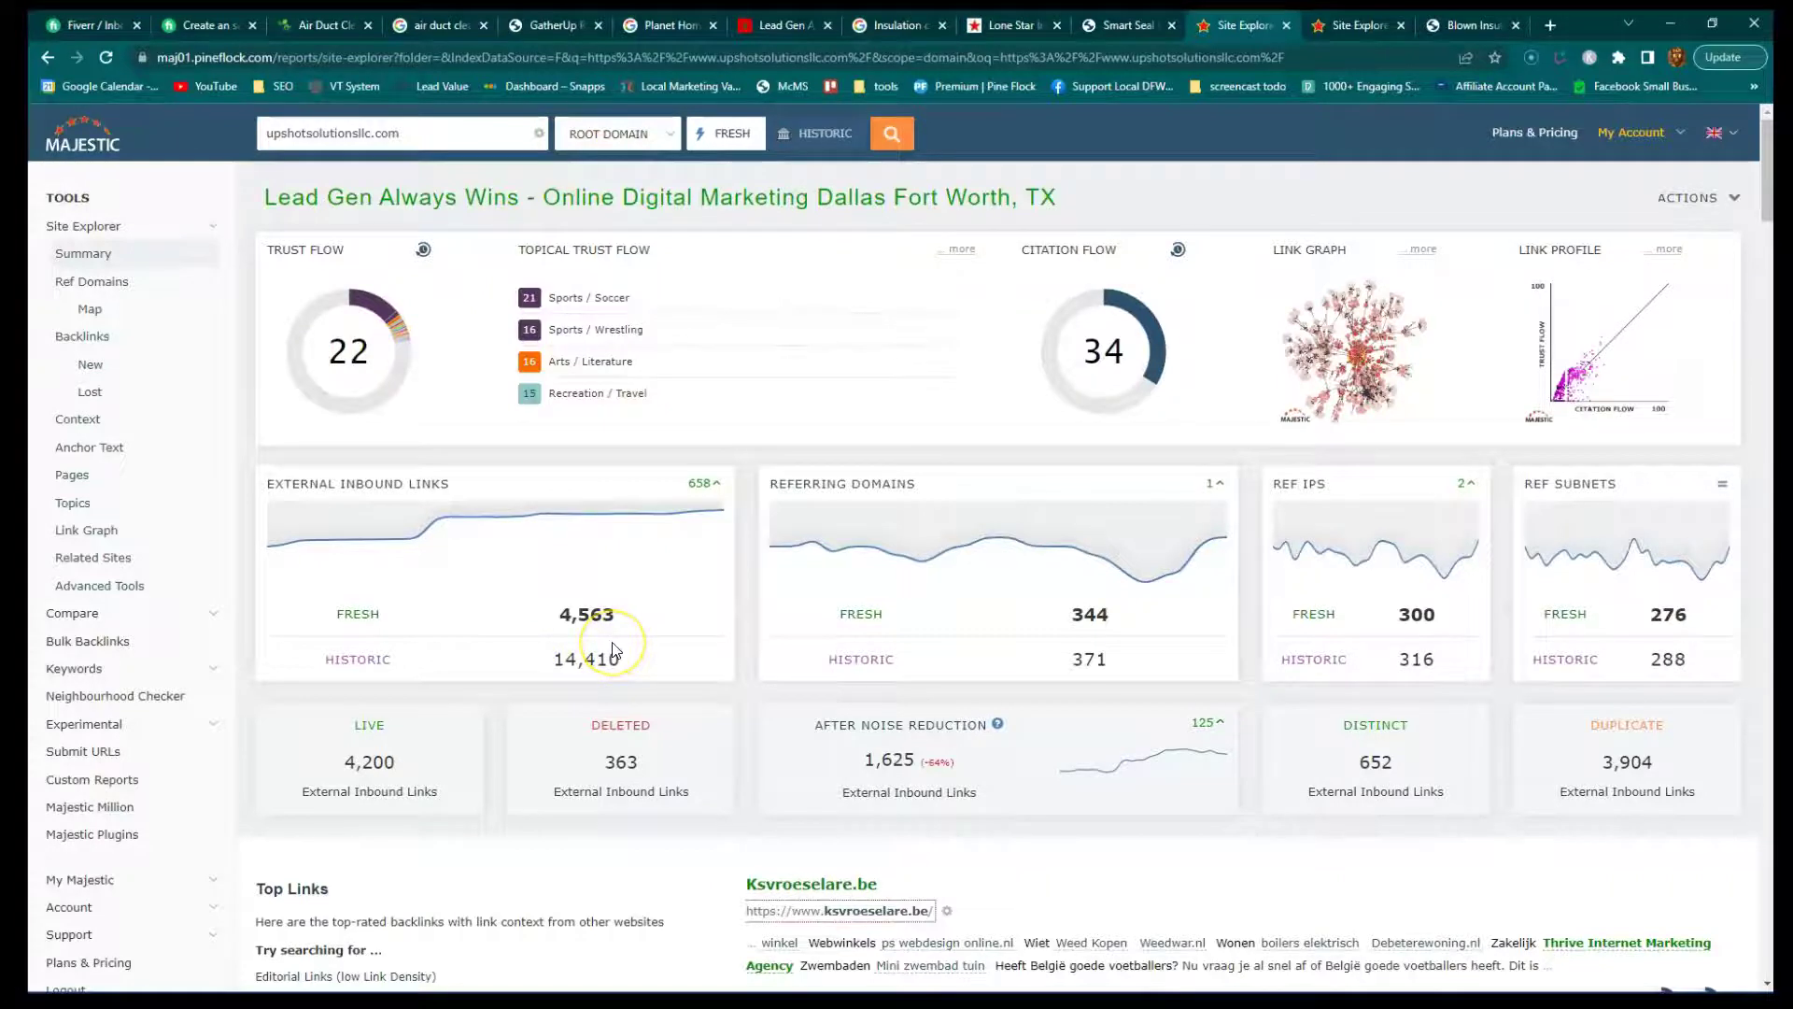
Look through the upshotsolutionsllc.com backlinks with their trust and citation flow, and return to the summary report.
scroll(612, 658, "down", 7)
scroll(560, 635, "up", 7)
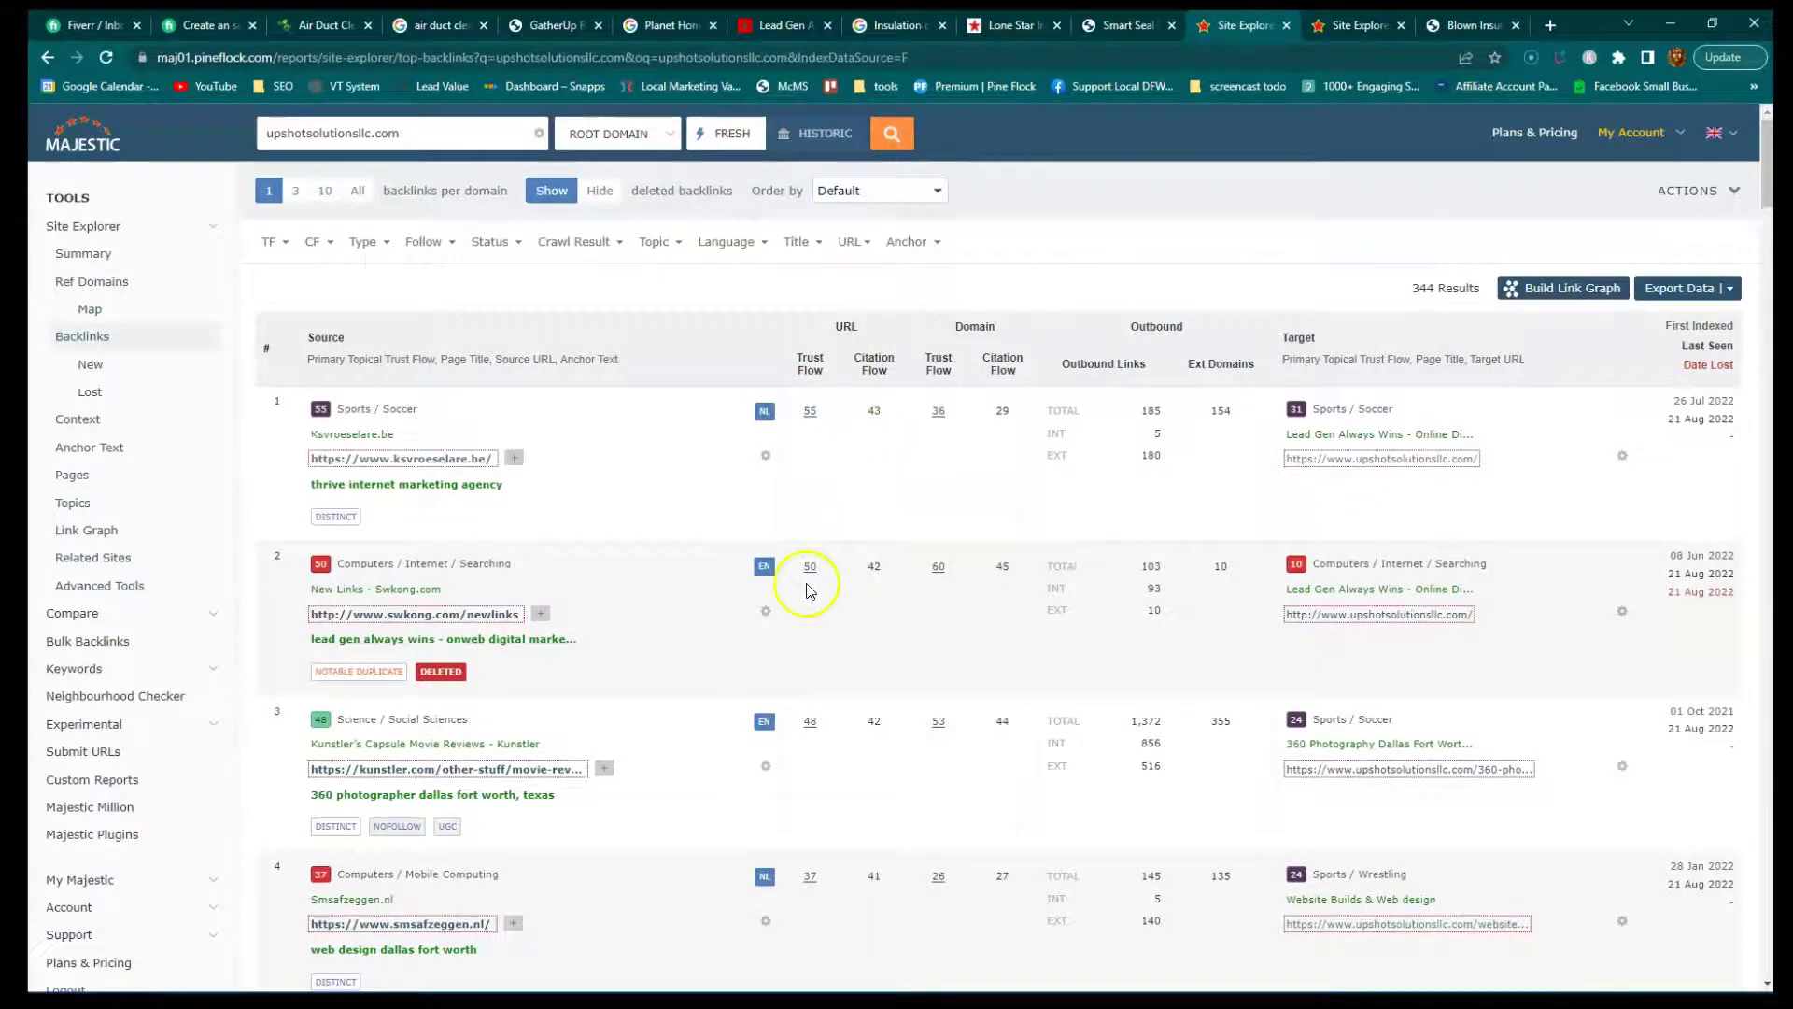
scroll(868, 590, "down", 2)
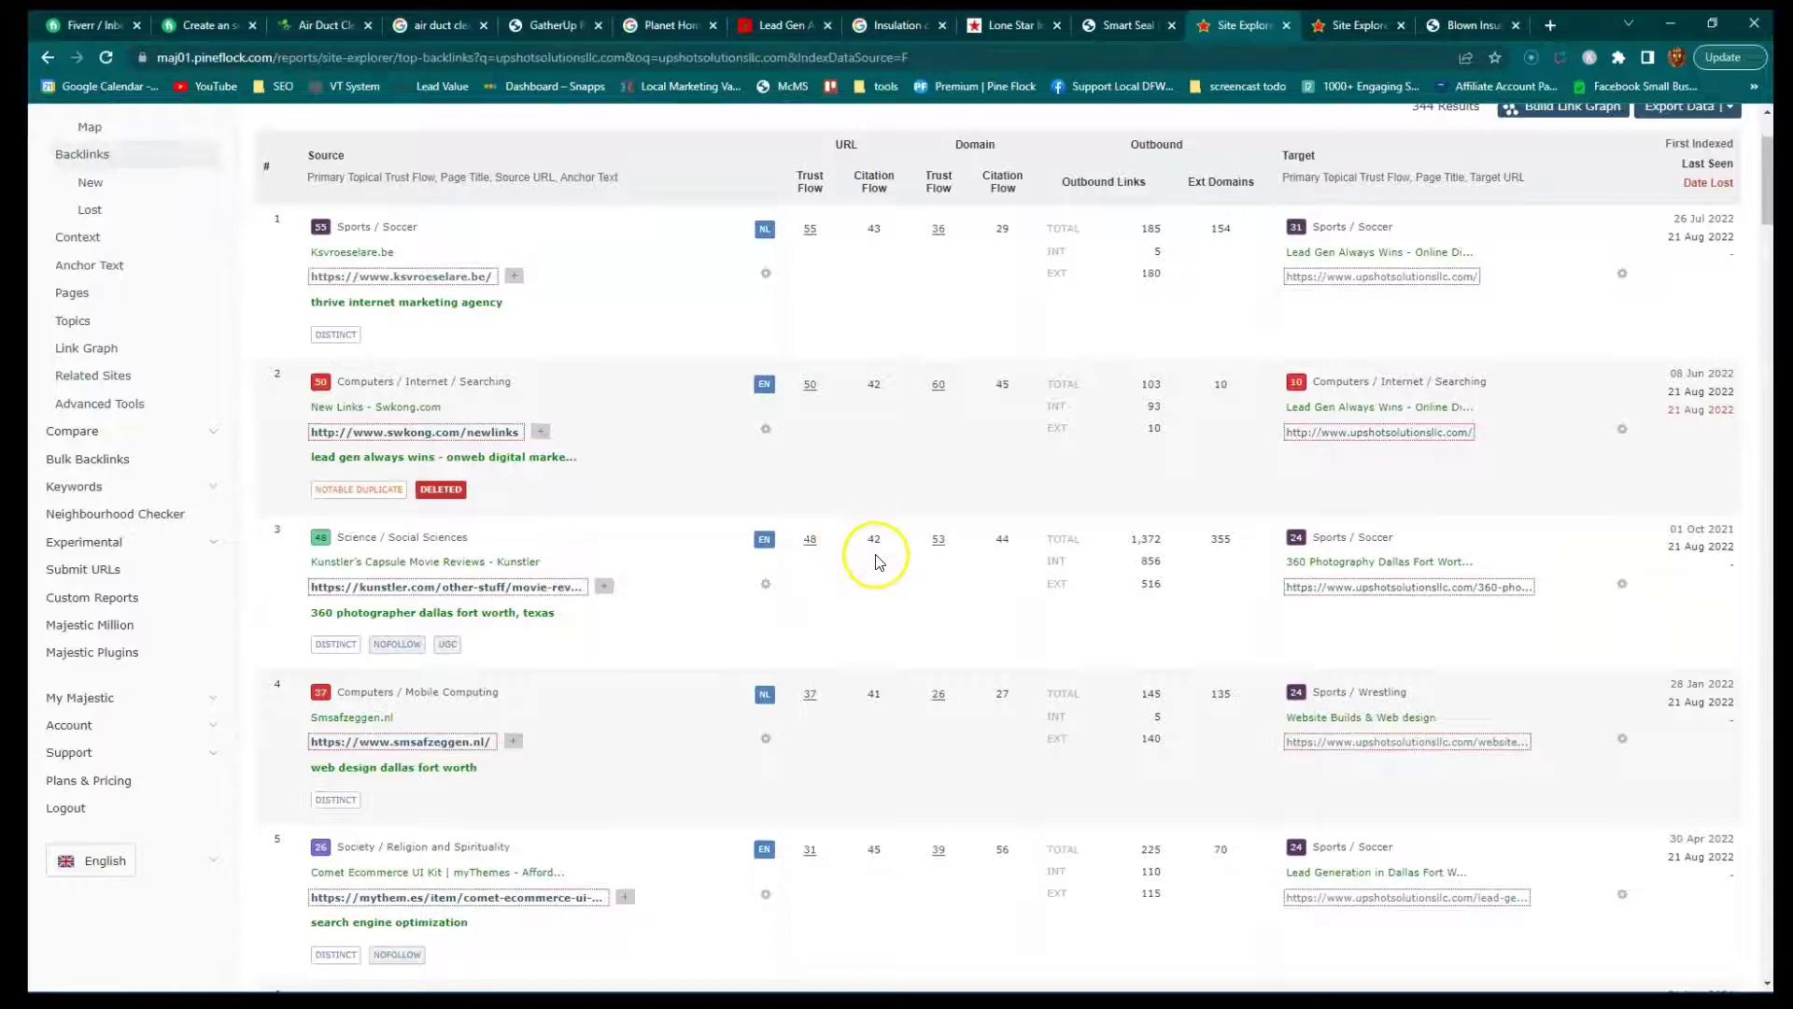
scroll(868, 588, "down", 1)
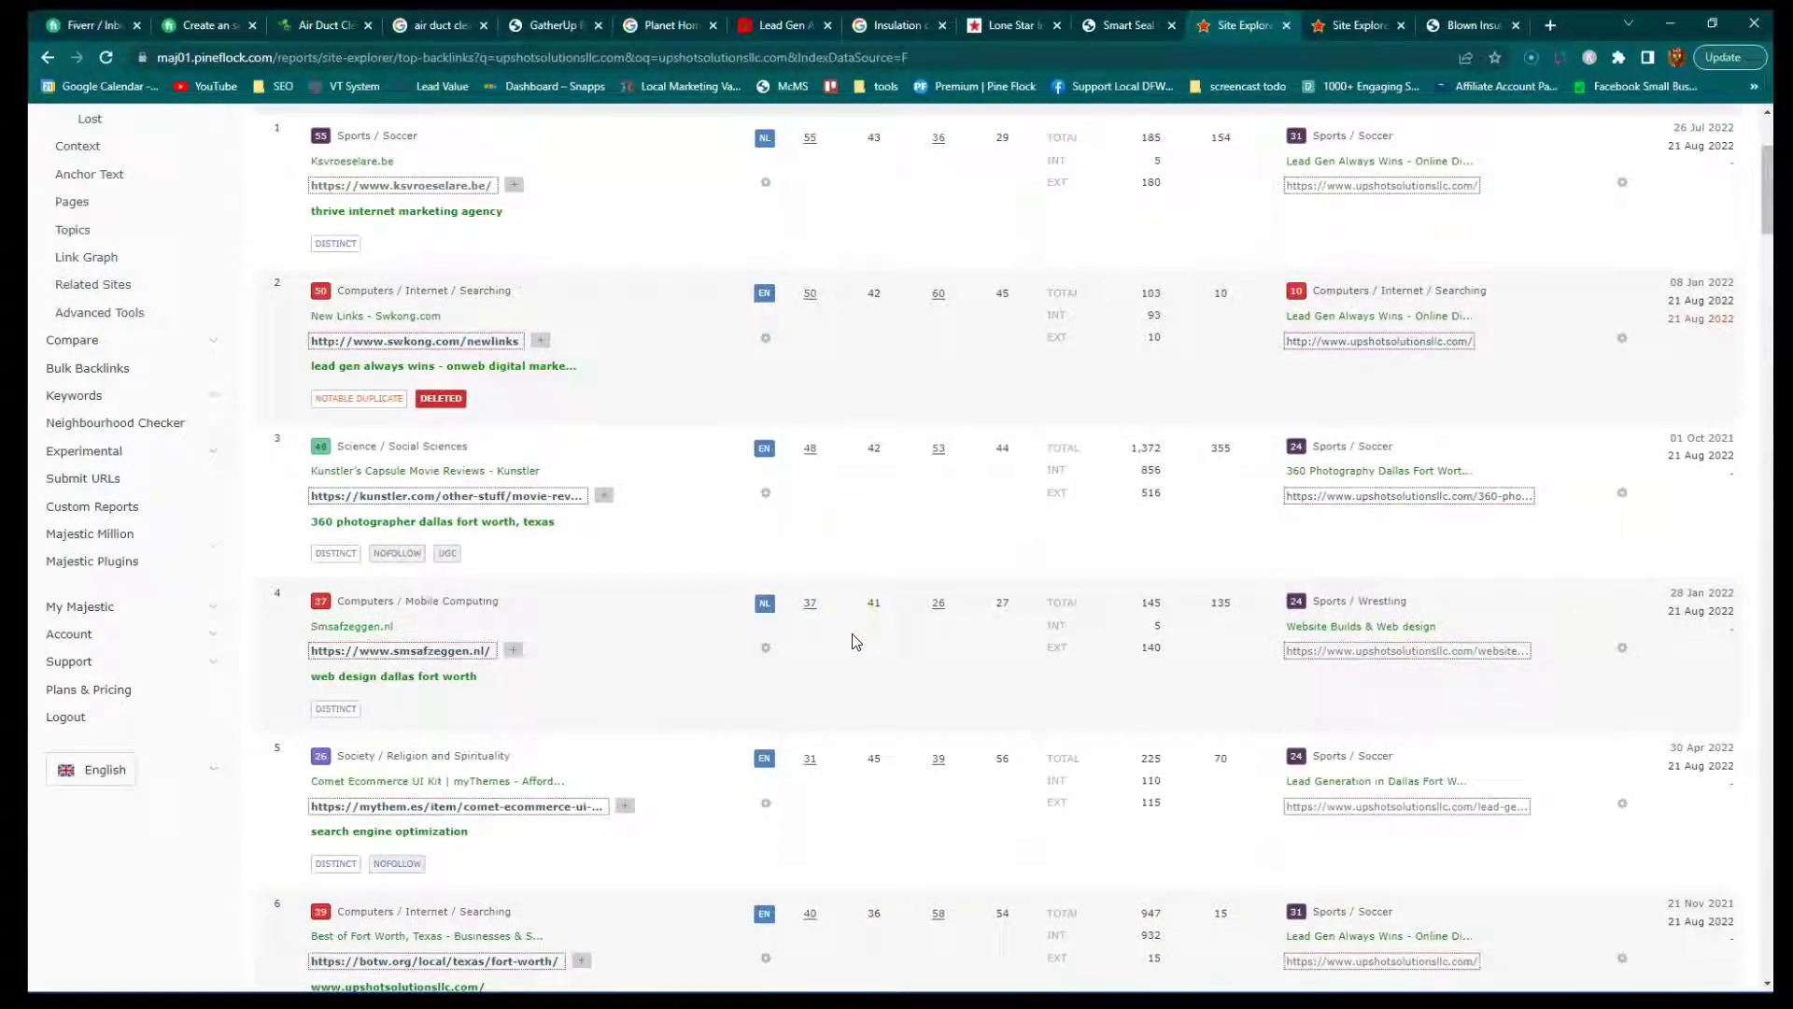
scroll(855, 641, "down", 3)
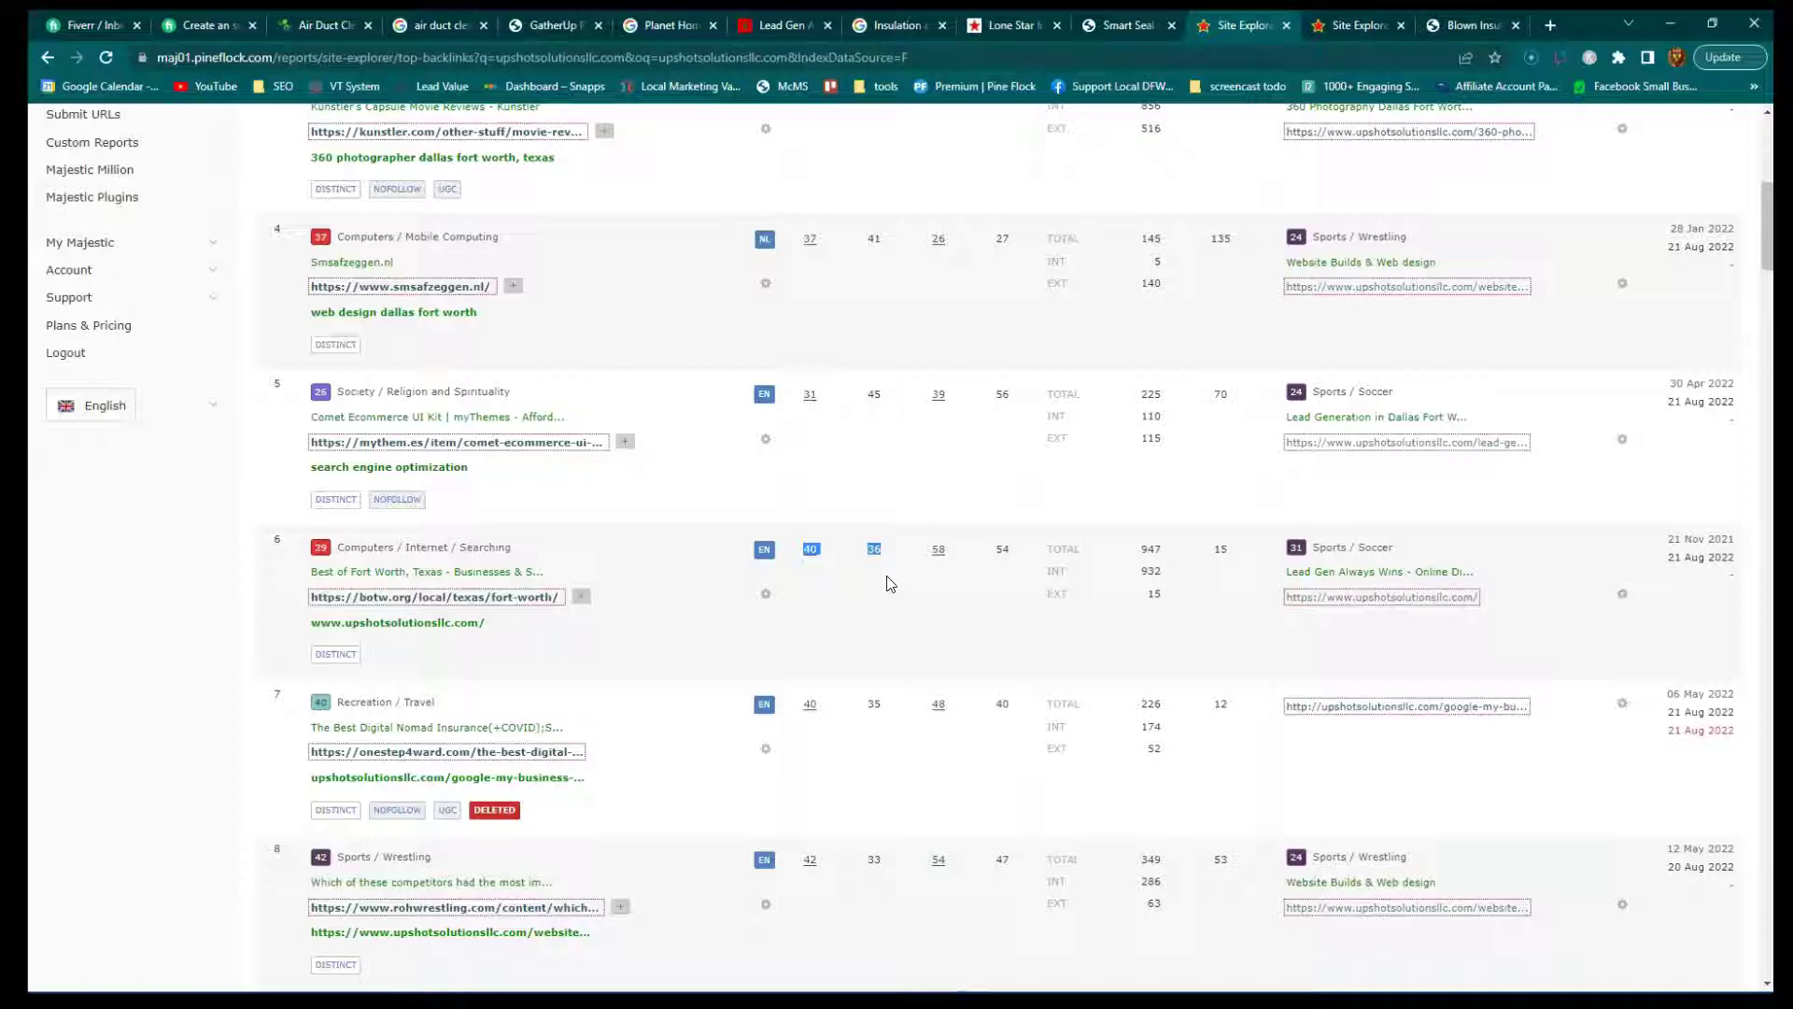
left_click(47, 57)
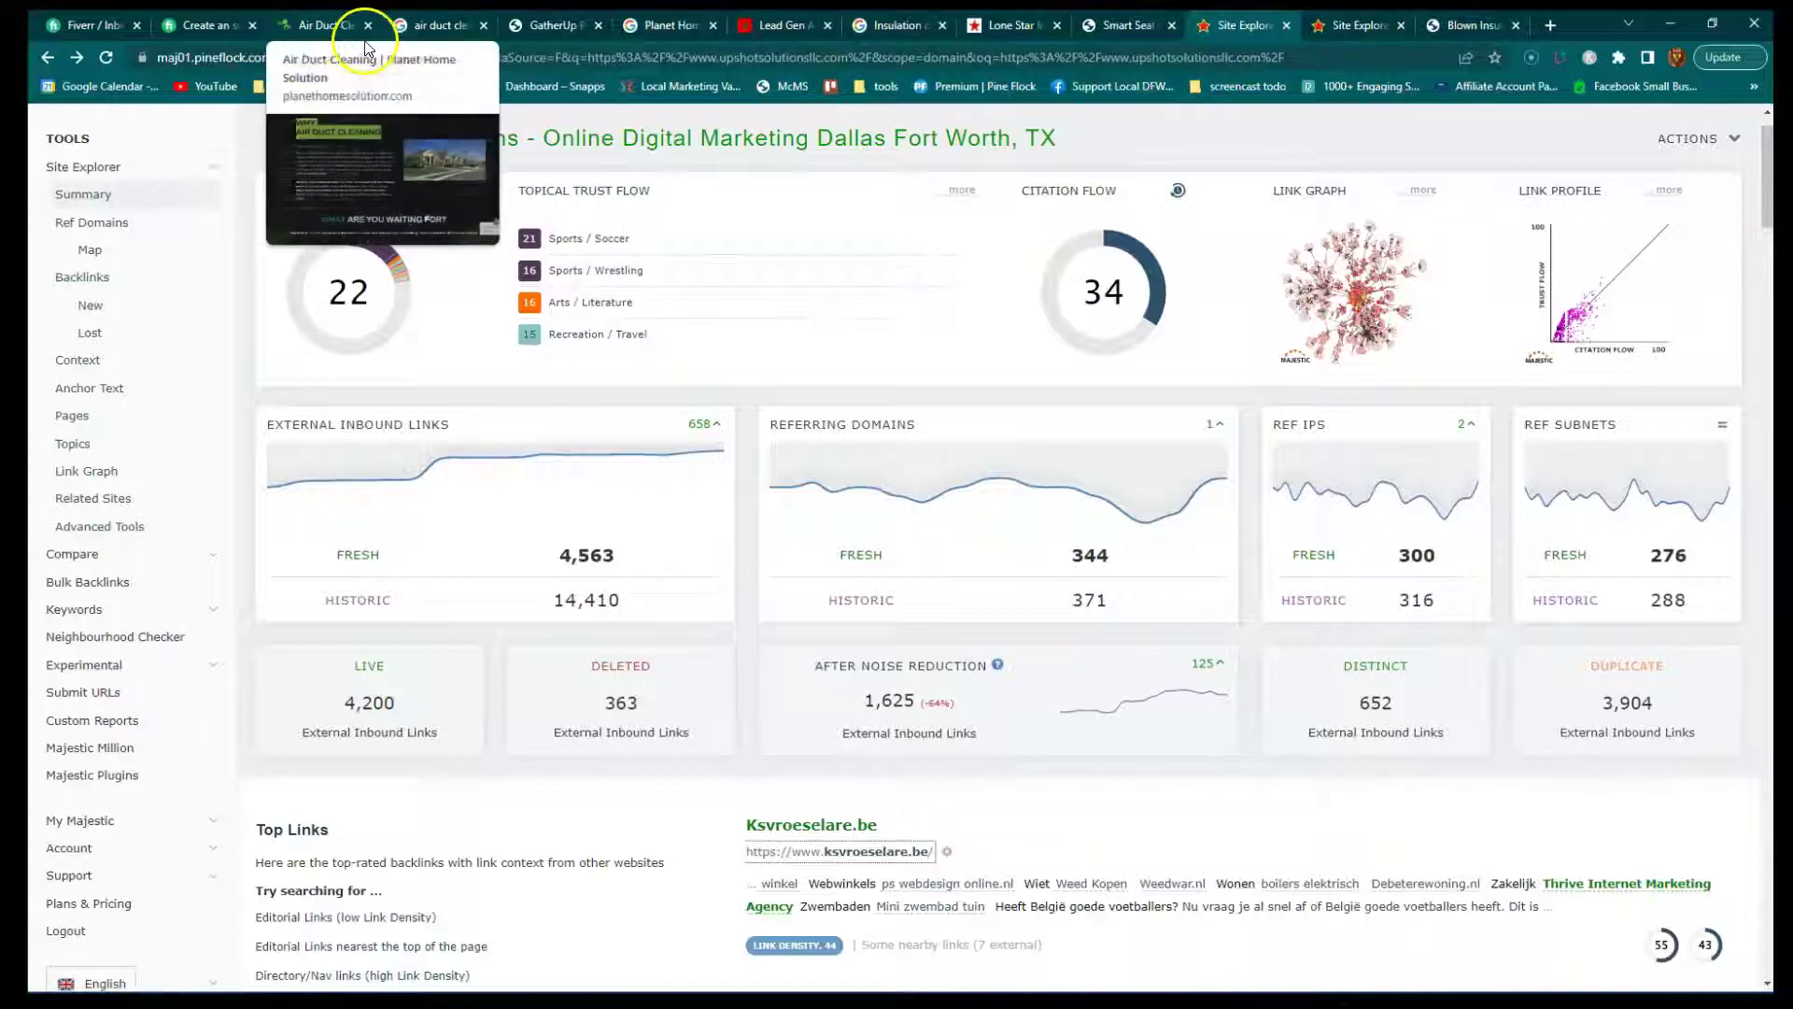
Open the Spray Foam Insulation service page on the Planet Home Solution website and look over its URL and content.
left_click(328, 28)
scroll(604, 541, "up", 6)
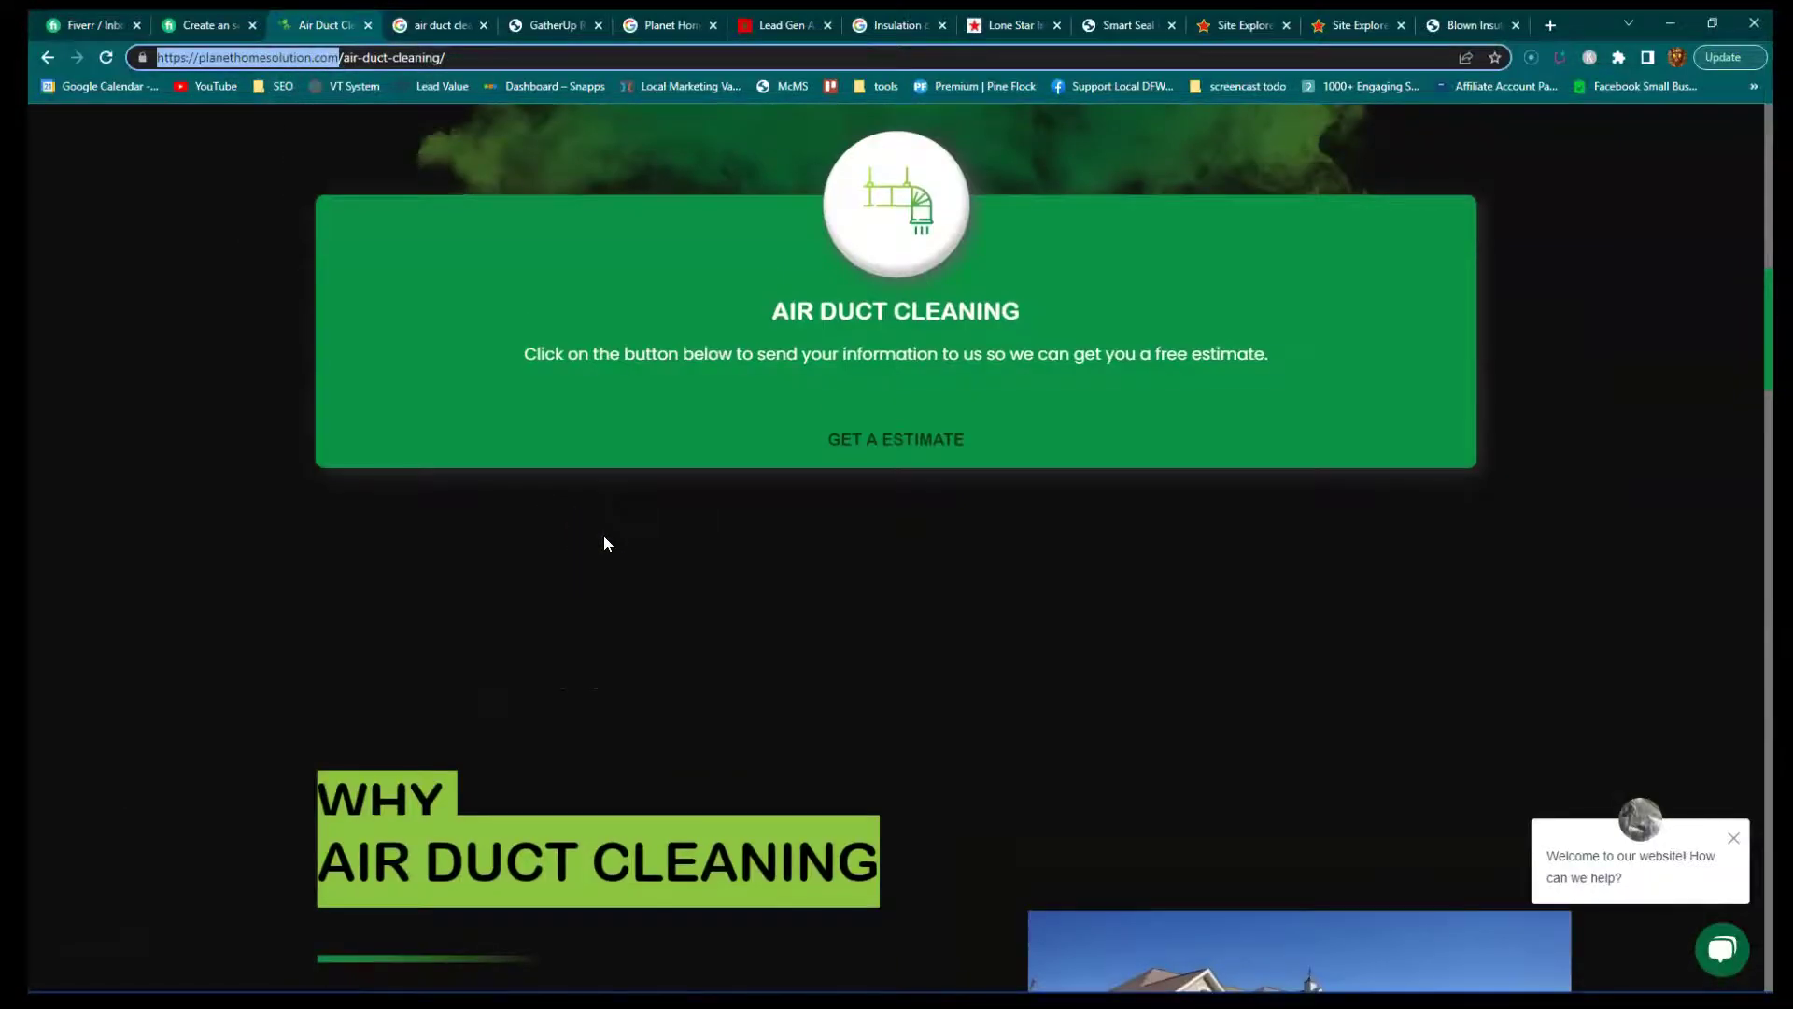
scroll(603, 535, "up", 12)
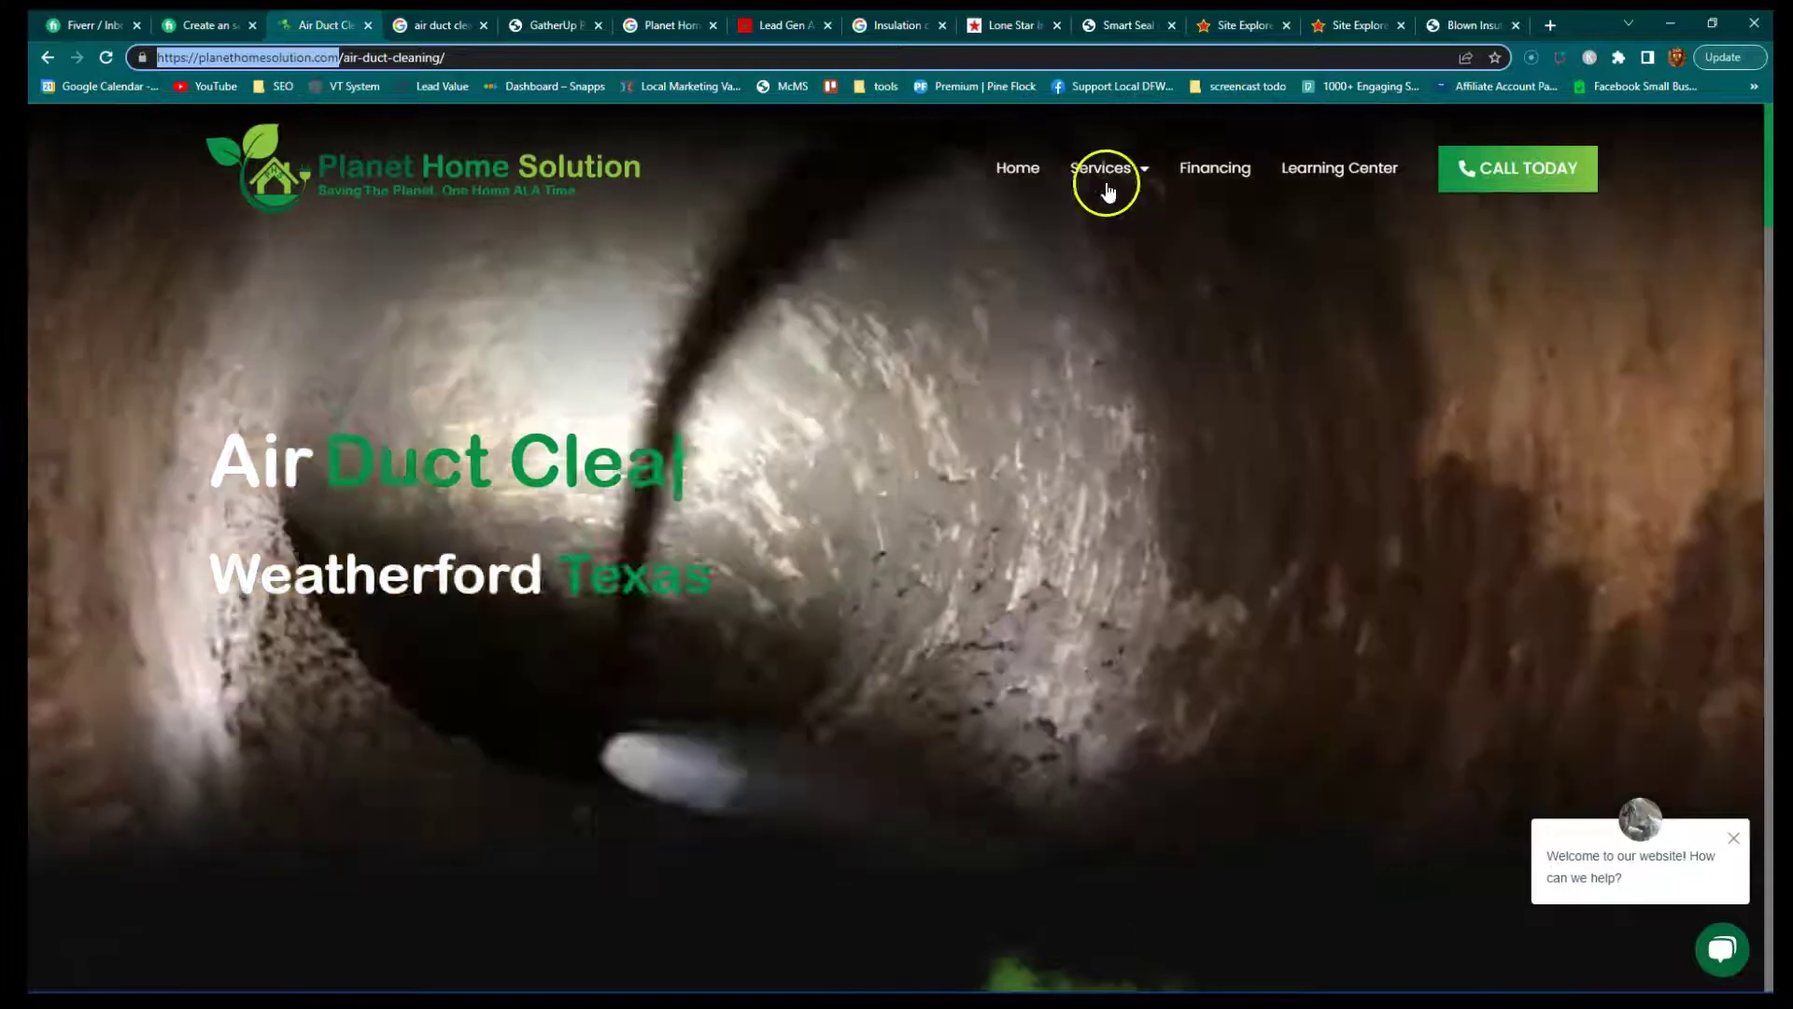
mouse_move(1105, 177)
left_click(1116, 209)
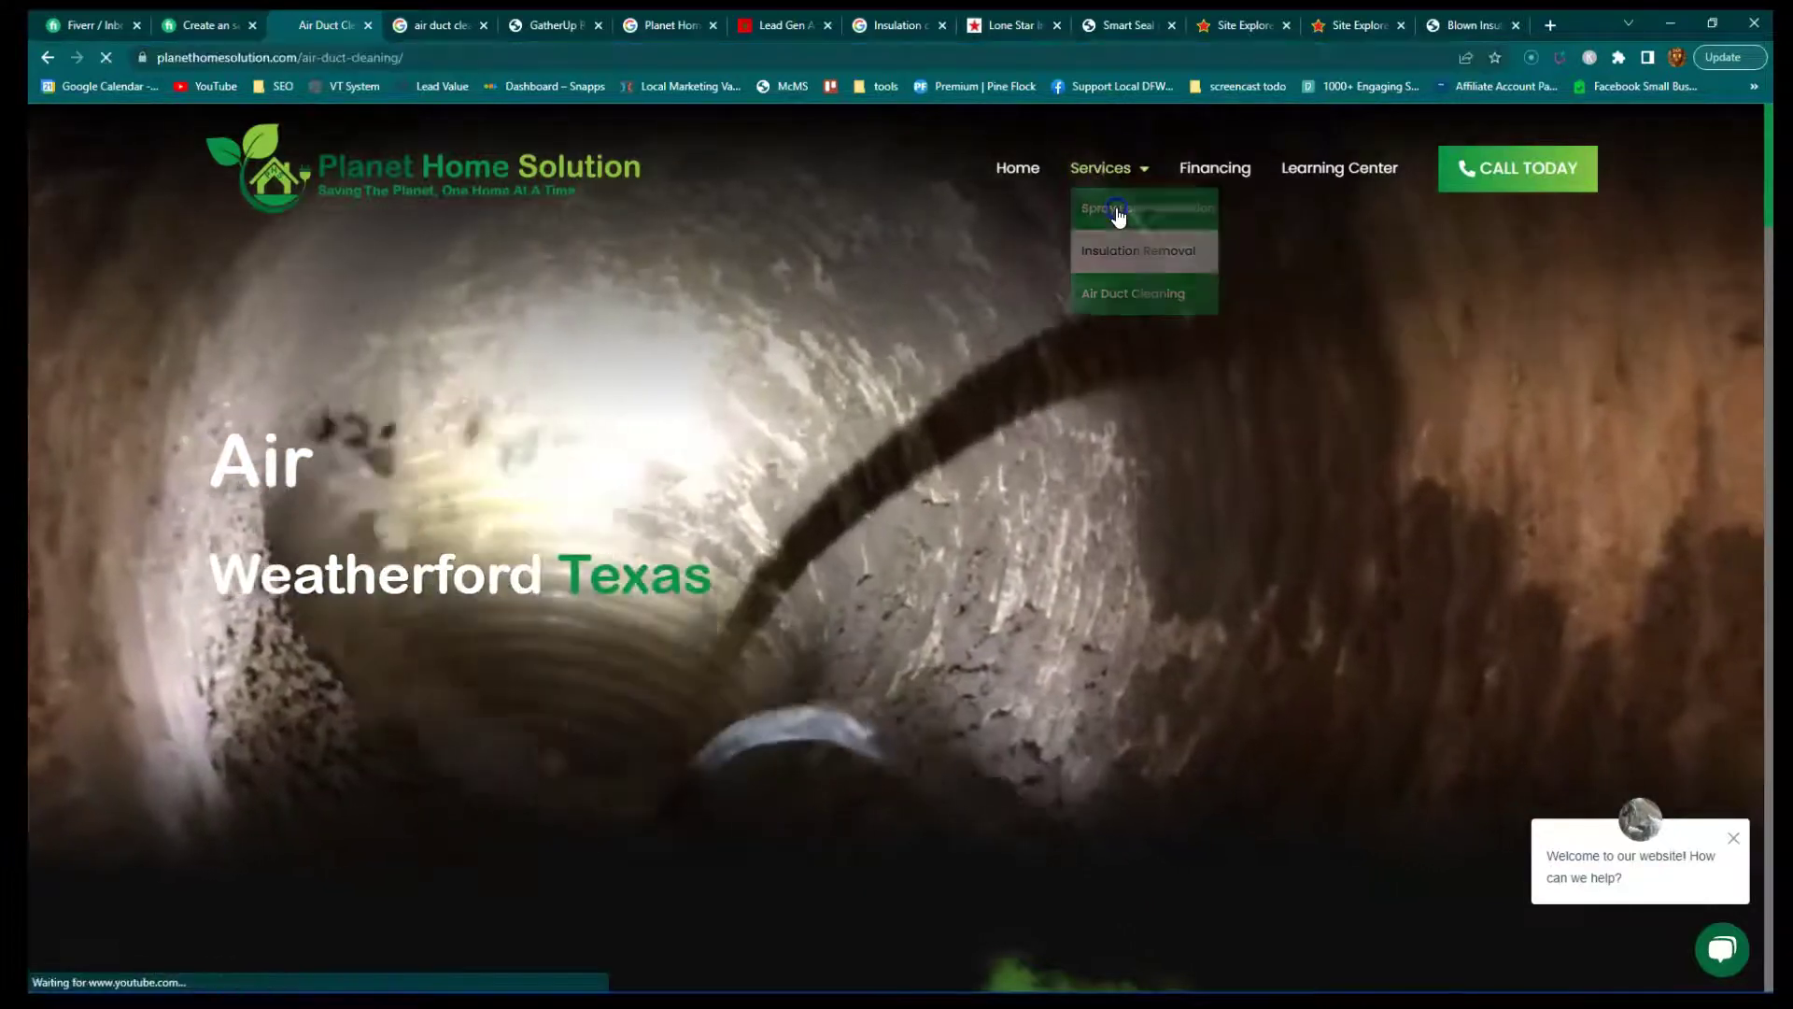
left_click(498, 57)
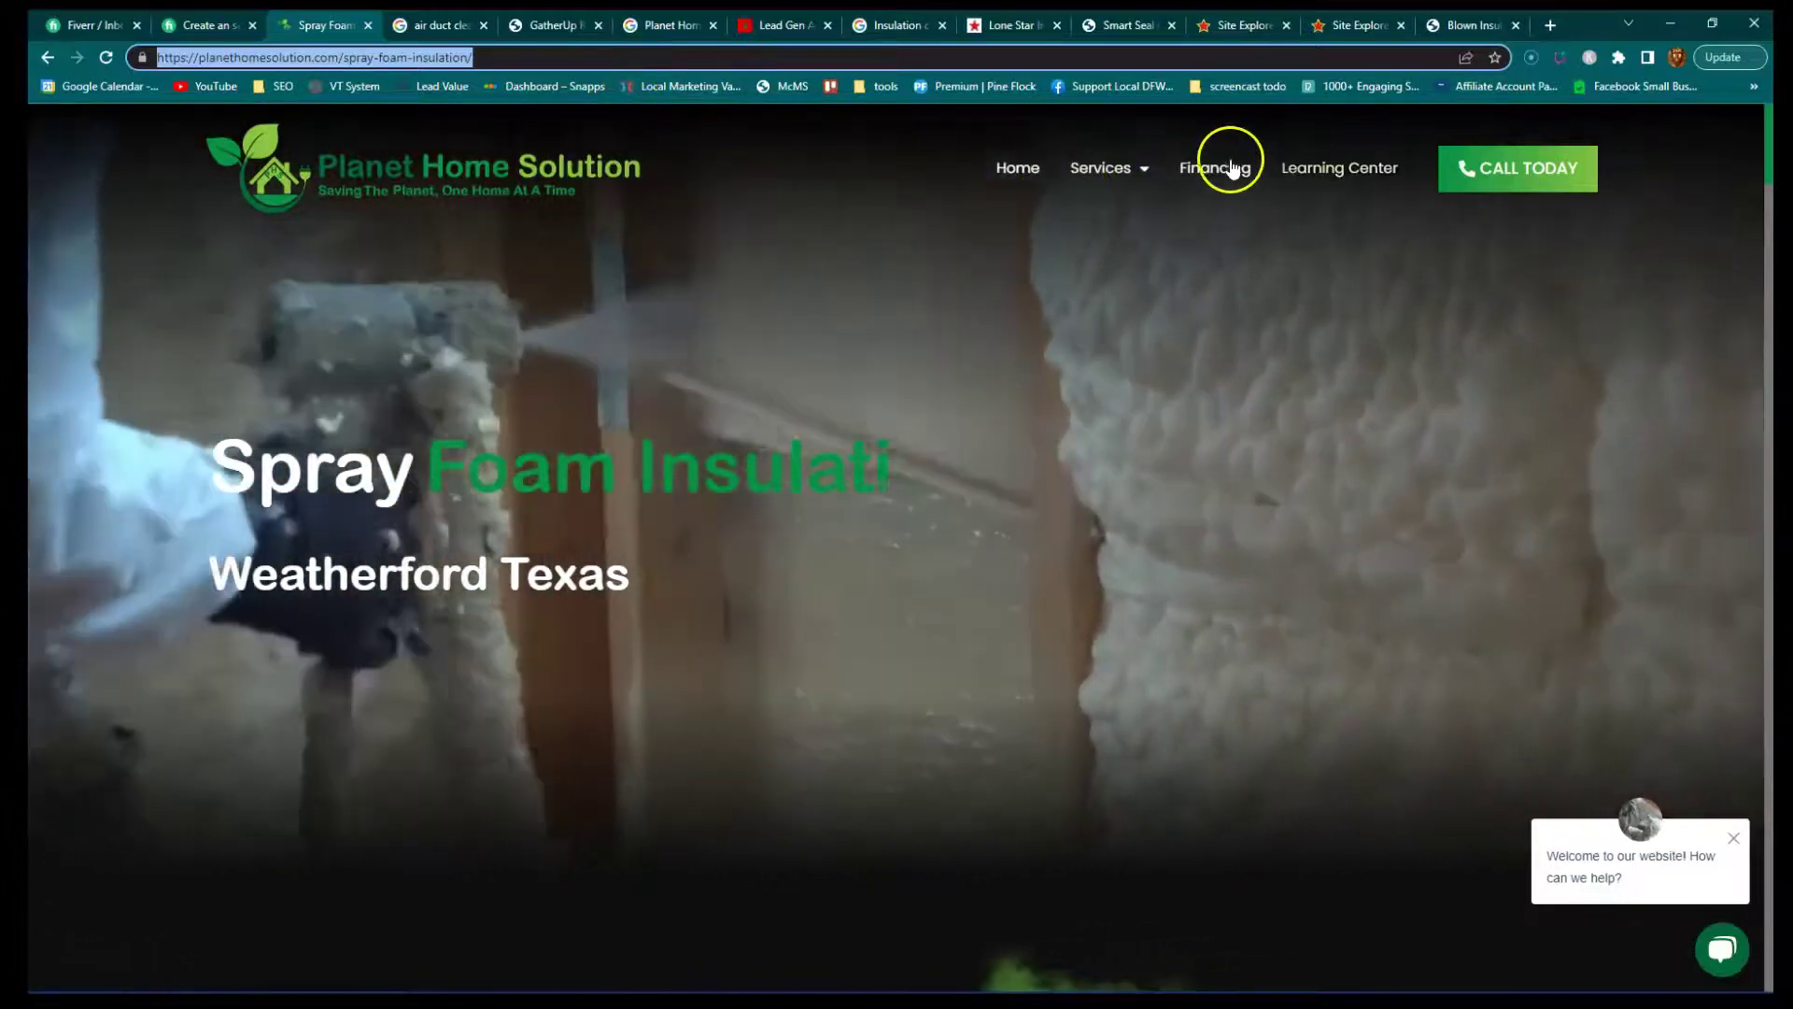
scroll(816, 369, "down", 5)
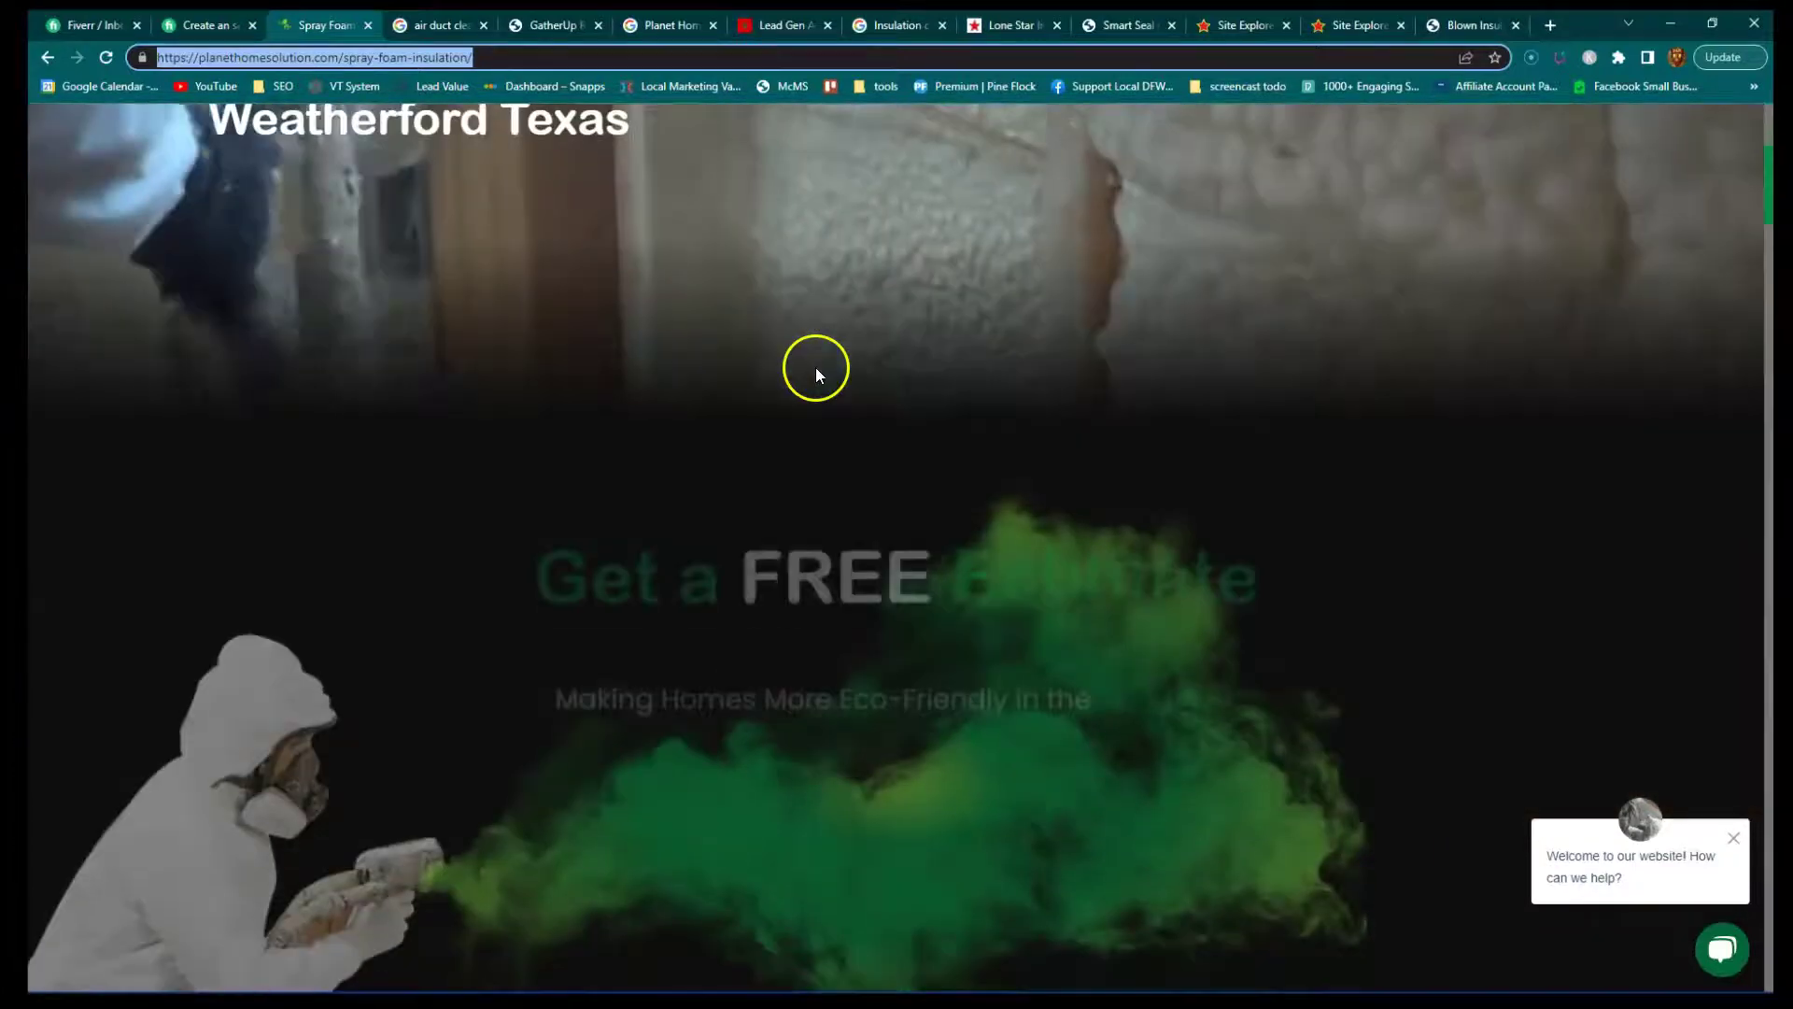
scroll(816, 367, "up", 5)
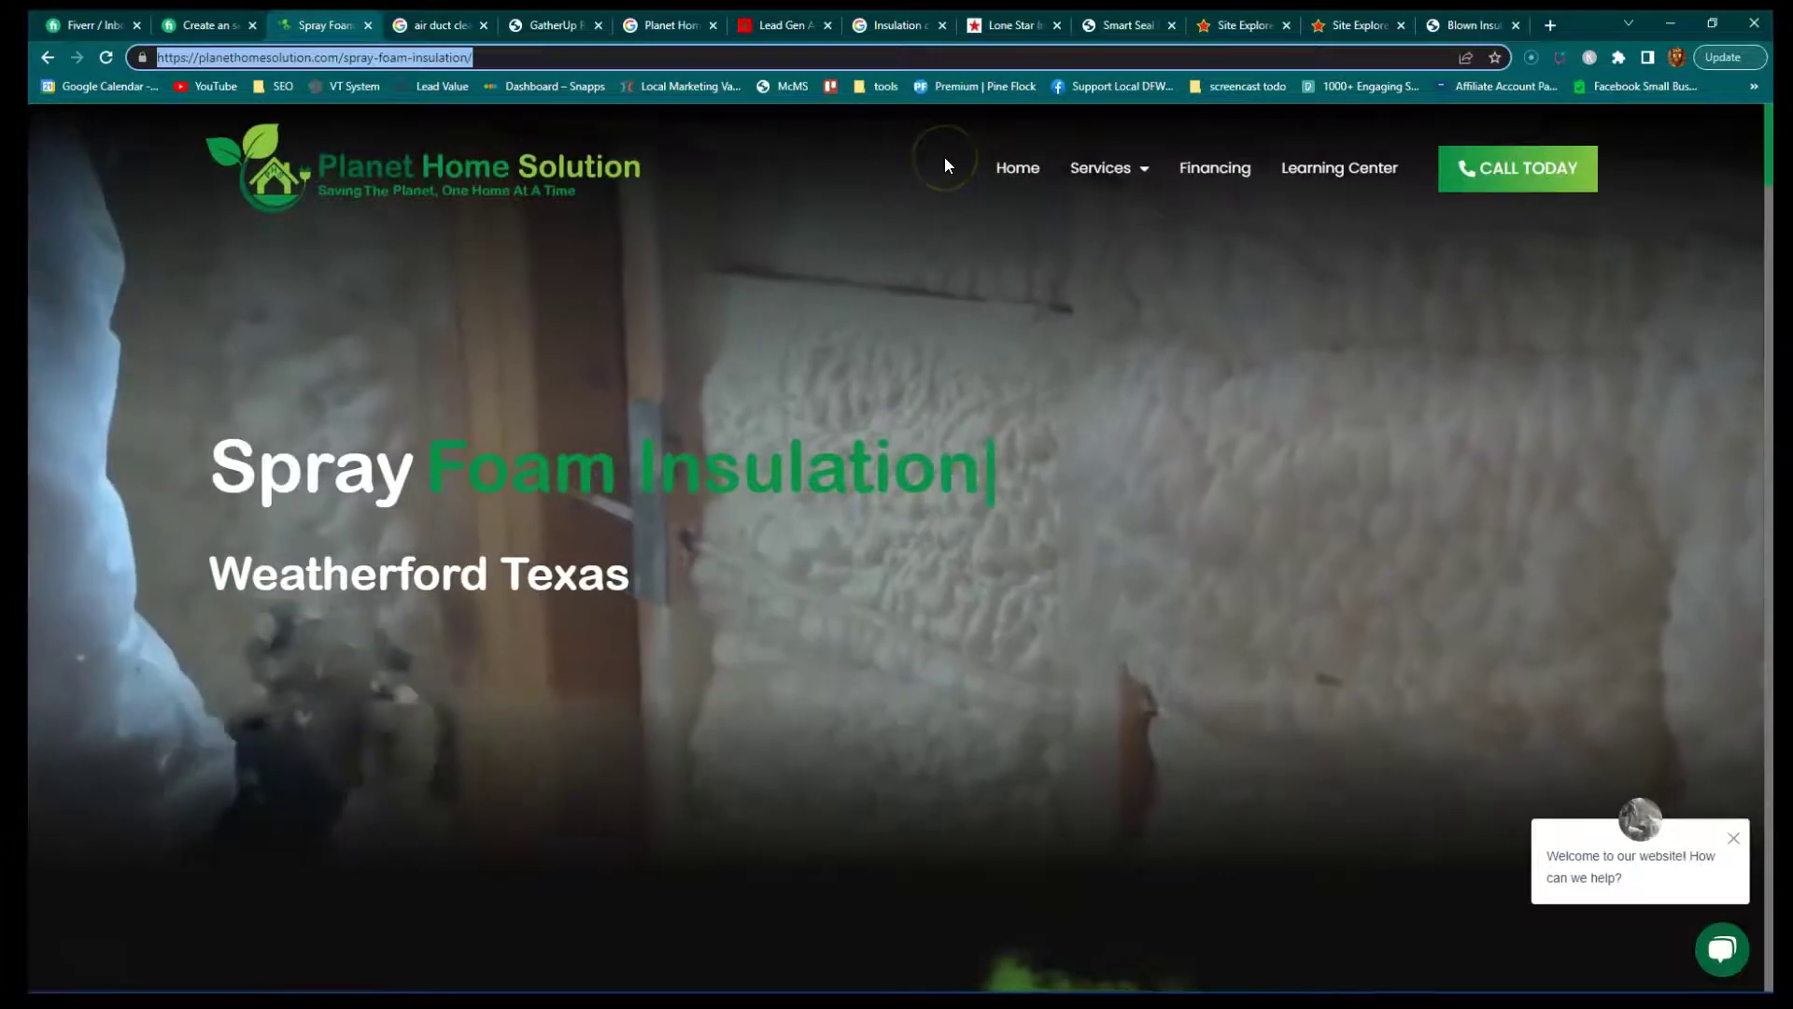
Close the search, competitor, Site Explorer and backlink source tabs, and open the Generate Organic Calls PDF.
middle_click(765, 25)
middle_click(764, 25)
middle_click(764, 25)
middle_click(764, 25)
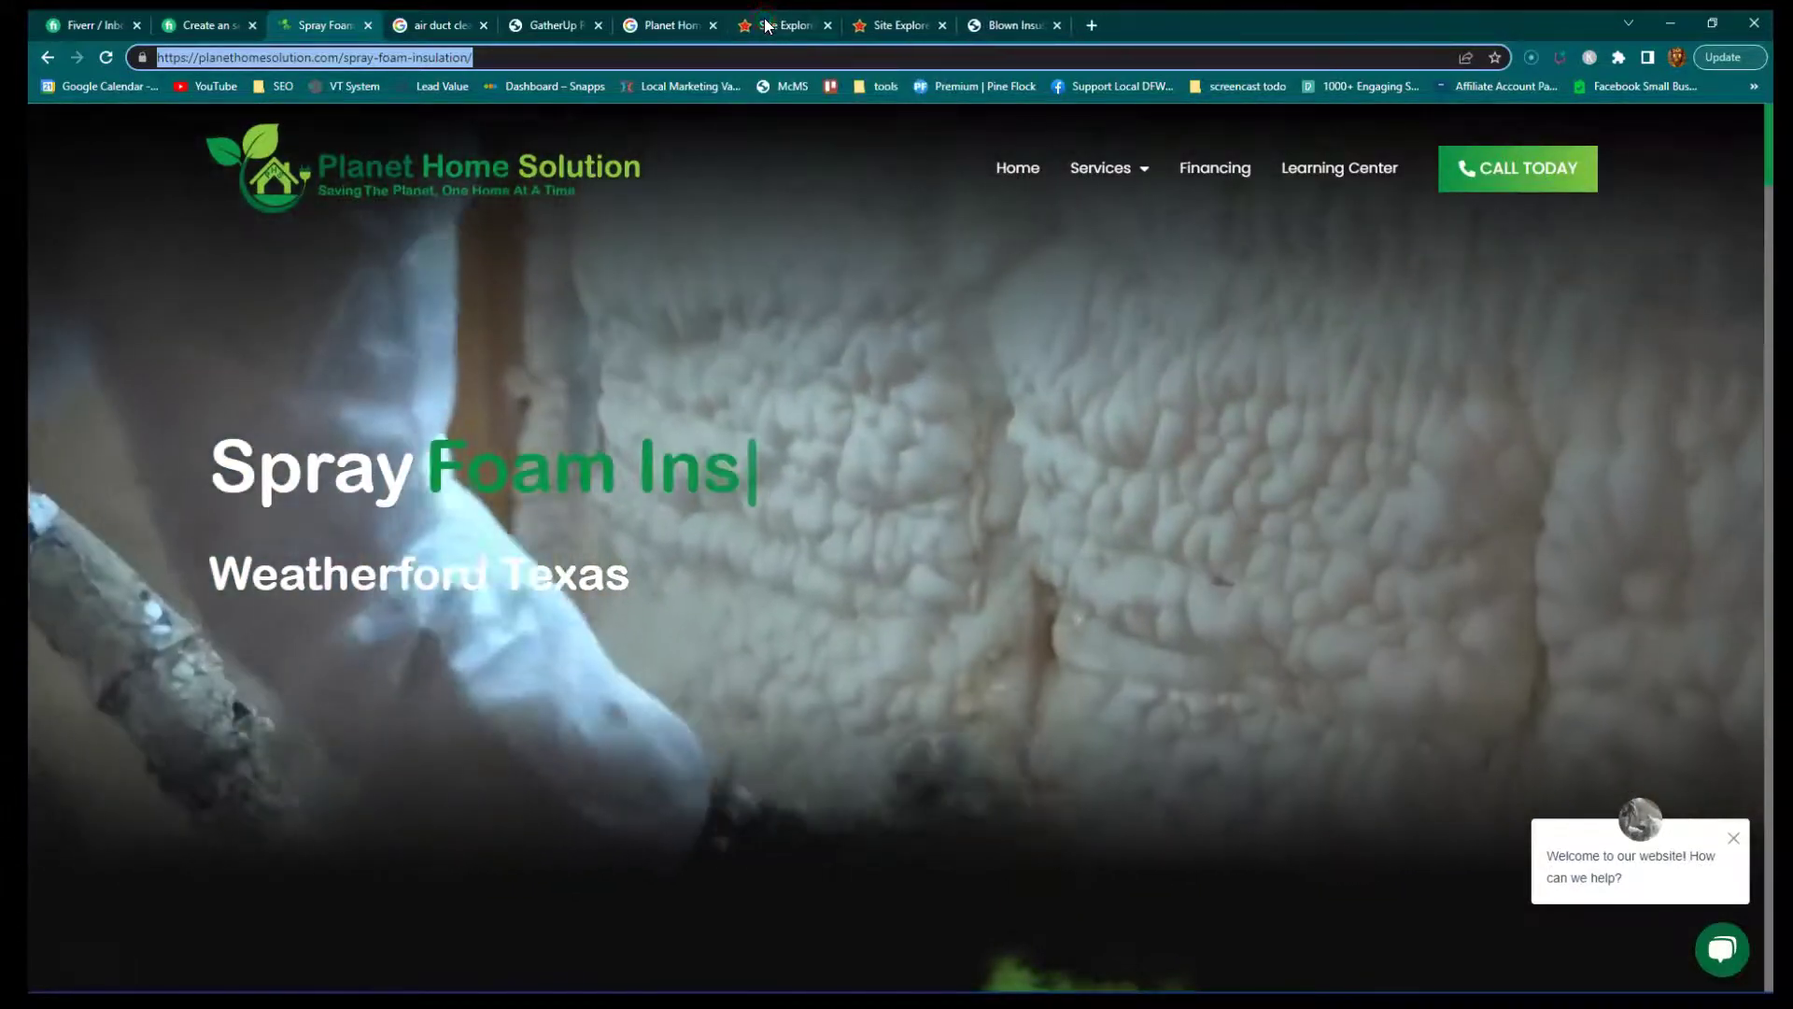
middle_click(764, 25)
middle_click(764, 25)
middle_click(764, 25)
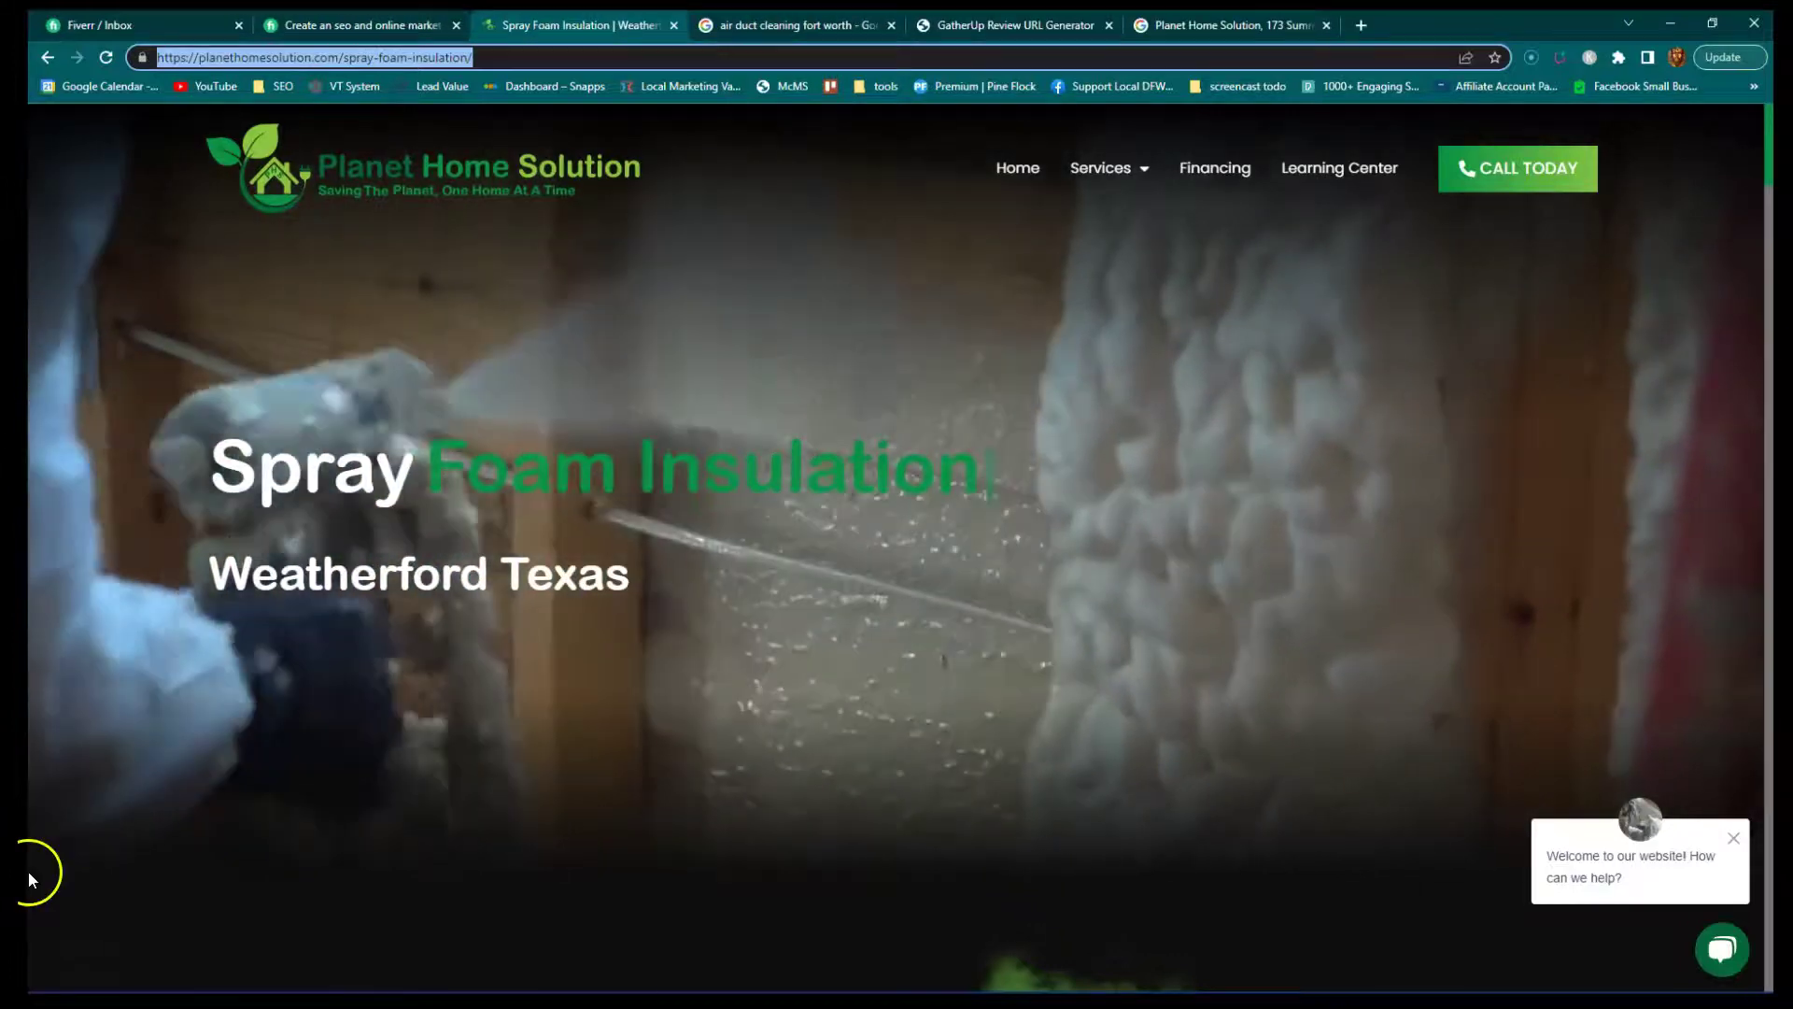
double_click(28, 871)
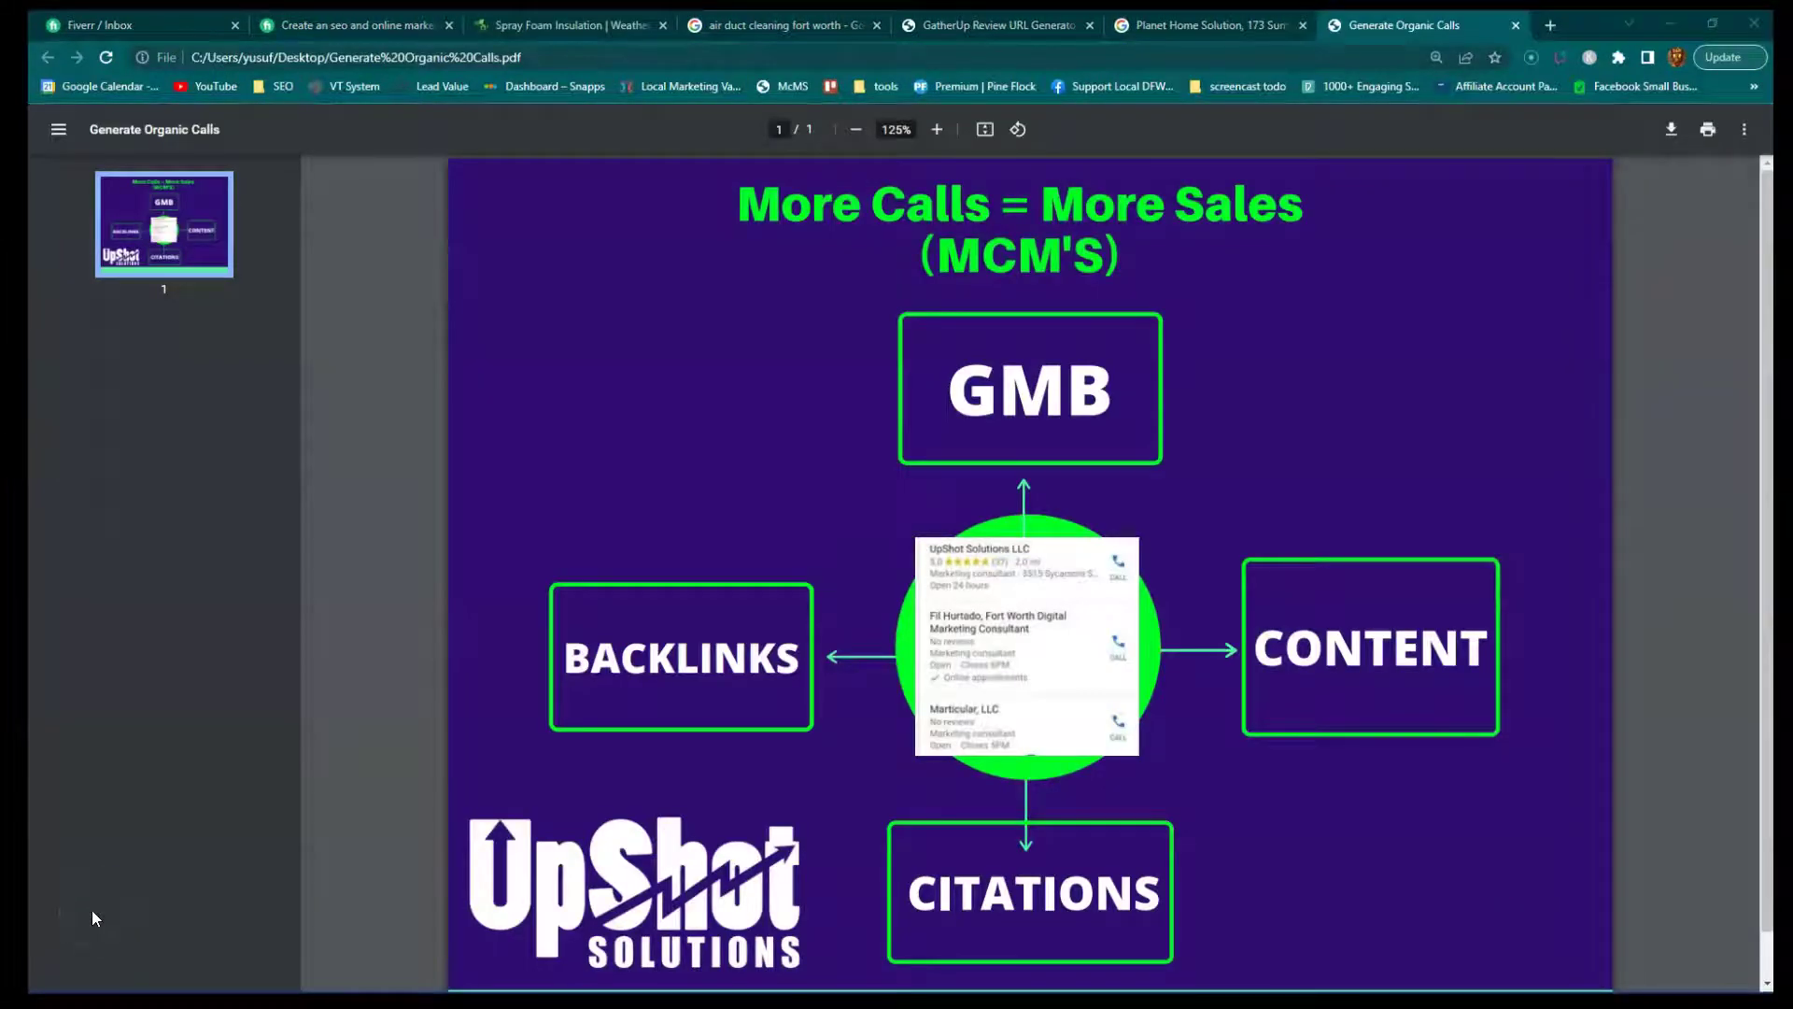